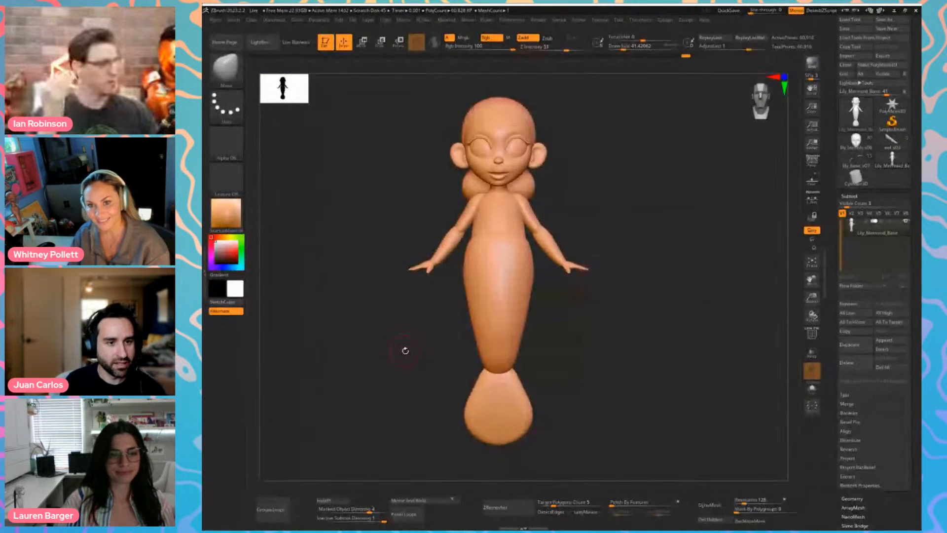
Inspect the mermaid base mesh from the front and side, with its polygroups and wireframe shown and hidden
mouse_move(399, 364)
left_mouse_down()
mouse_move(427, 370)
mouse_move(351, 358)
mouse_move(422, 364)
mouse_move(408, 326)
mouse_move(408, 374)
mouse_move(393, 339)
mouse_move(410, 339)
mouse_move(416, 354)
mouse_move(357, 355)
mouse_move(423, 355)
mouse_move(410, 346)
left_mouse_up()
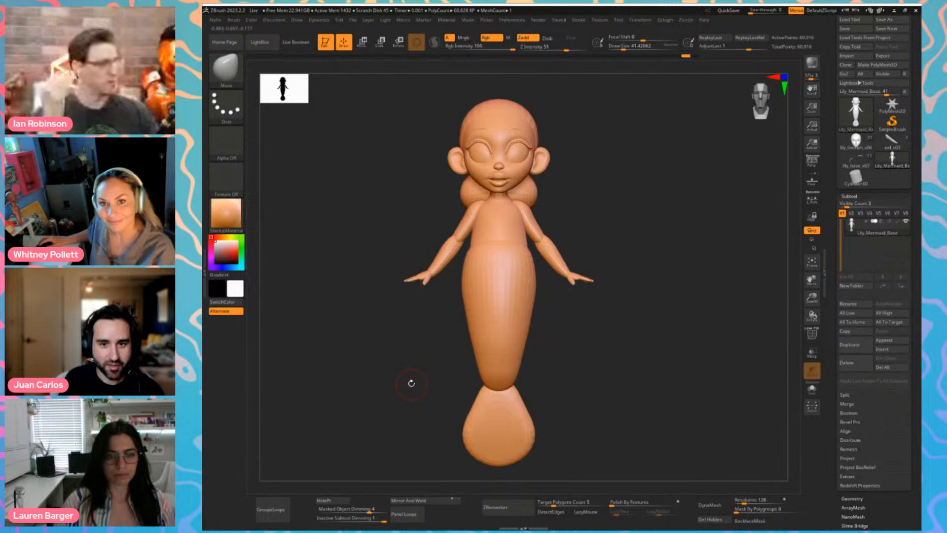
left_click_drag(428, 392, 408, 369)
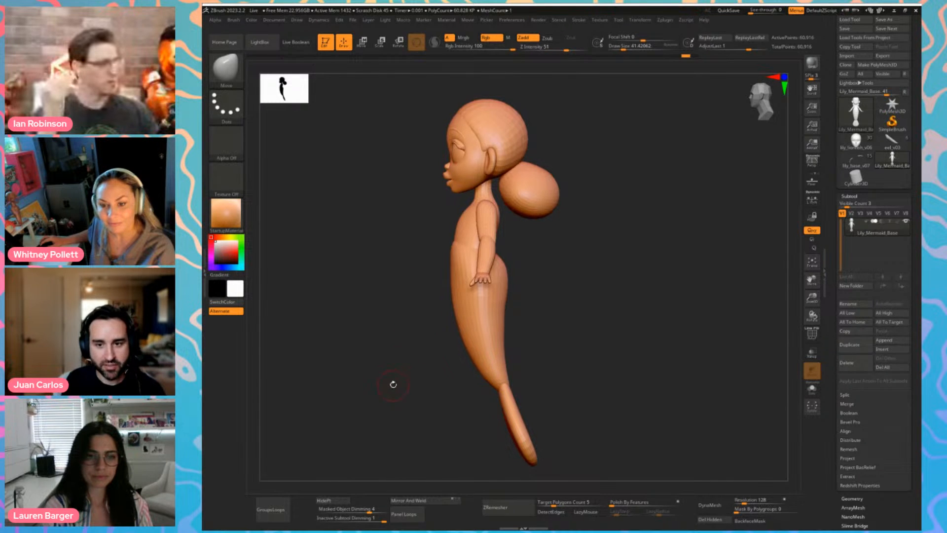
left_click_drag(391, 383, 423, 383, "shift")
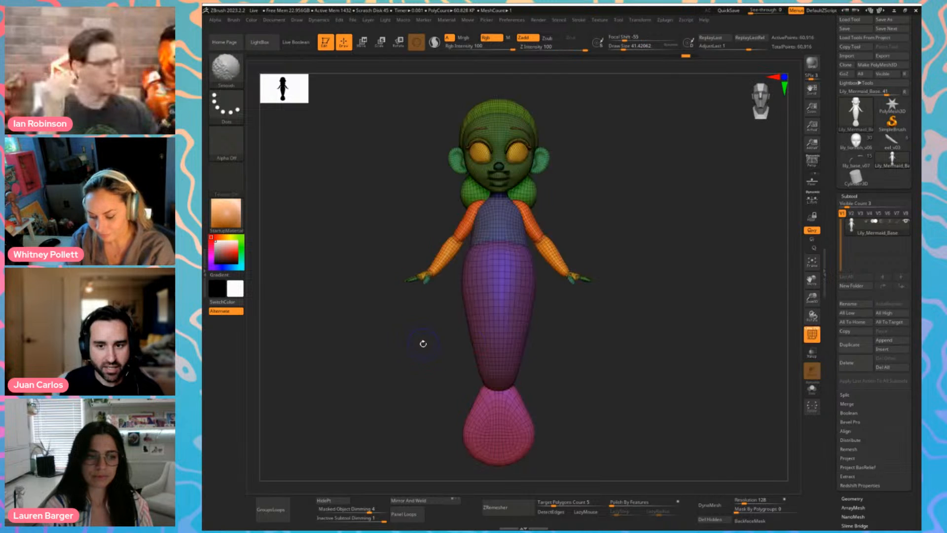
key("shift+f")
left_click_drag(408, 383, 416, 387)
key("shift+f")
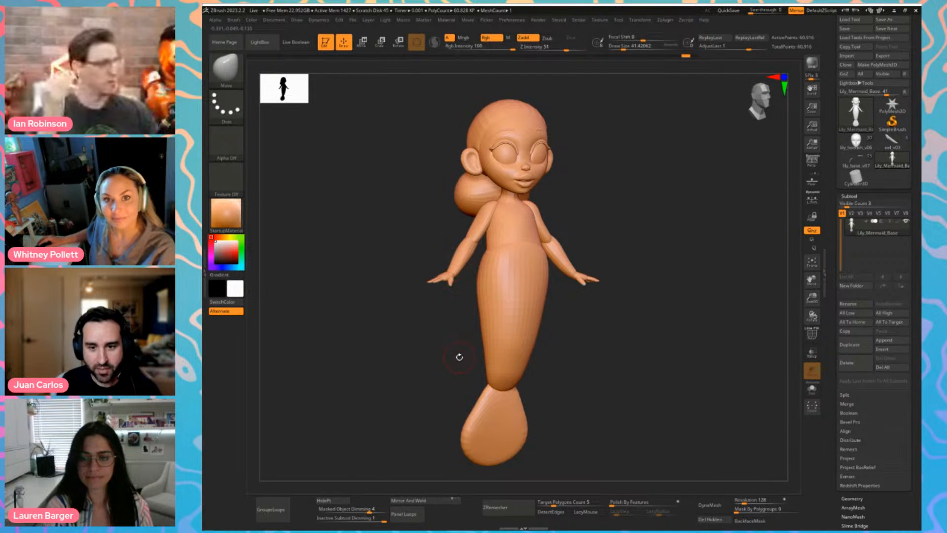
left_click_drag(458, 354, 441, 361, "shift")
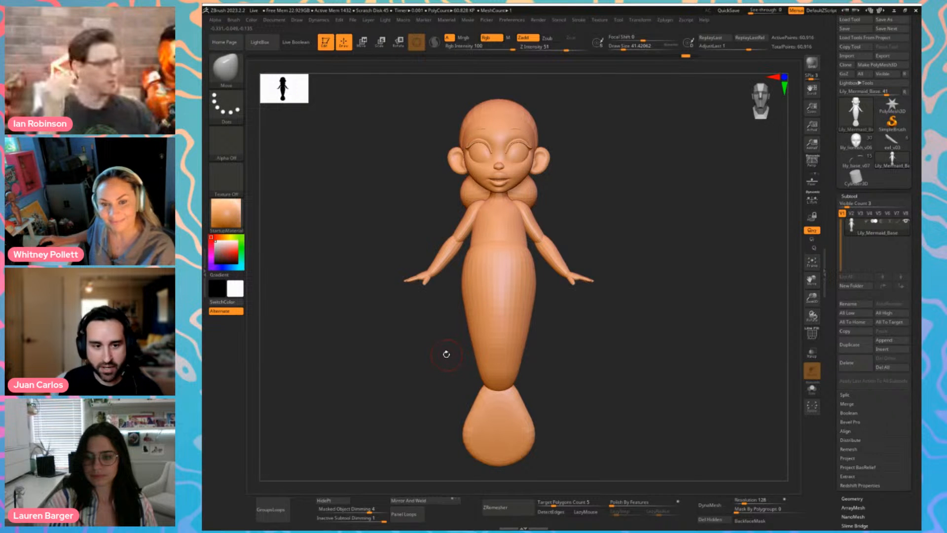
key("shift+f")
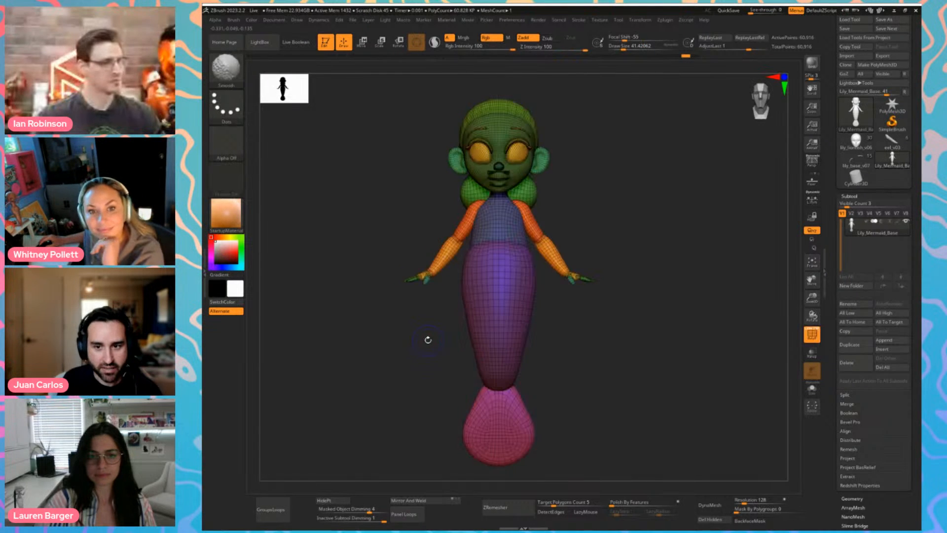
left_click_drag(423, 335, 425, 360)
key("shift+f")
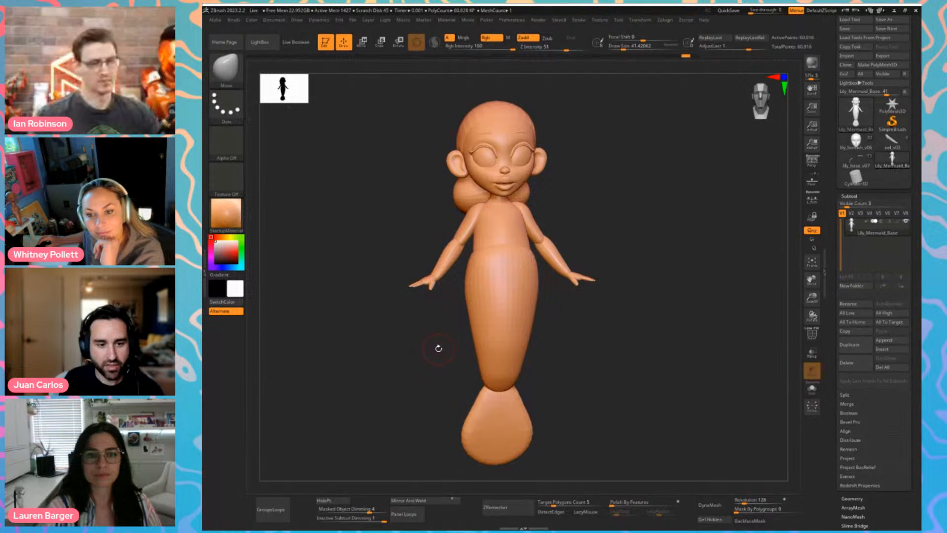
left_click_drag(451, 317, 464, 302)
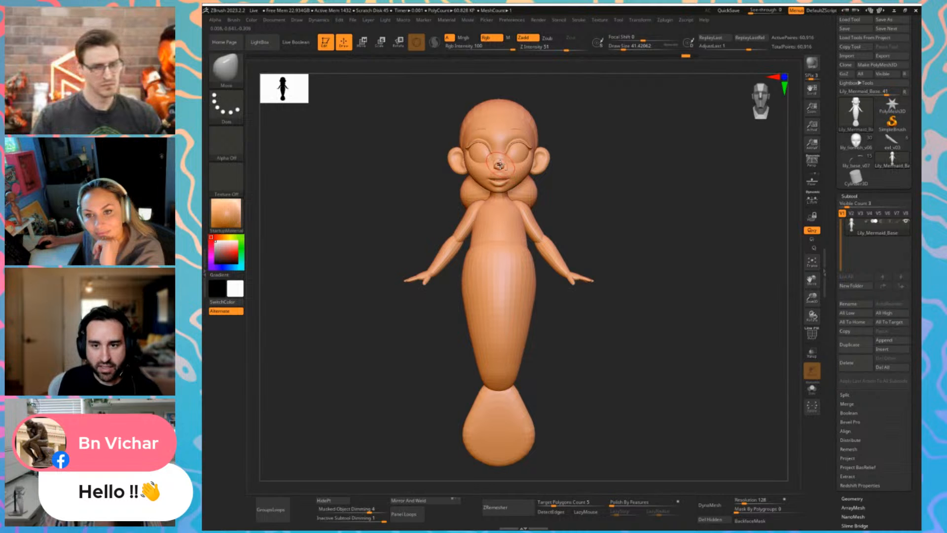
key("shift+f")
left_click_drag(601, 228, 633, 232)
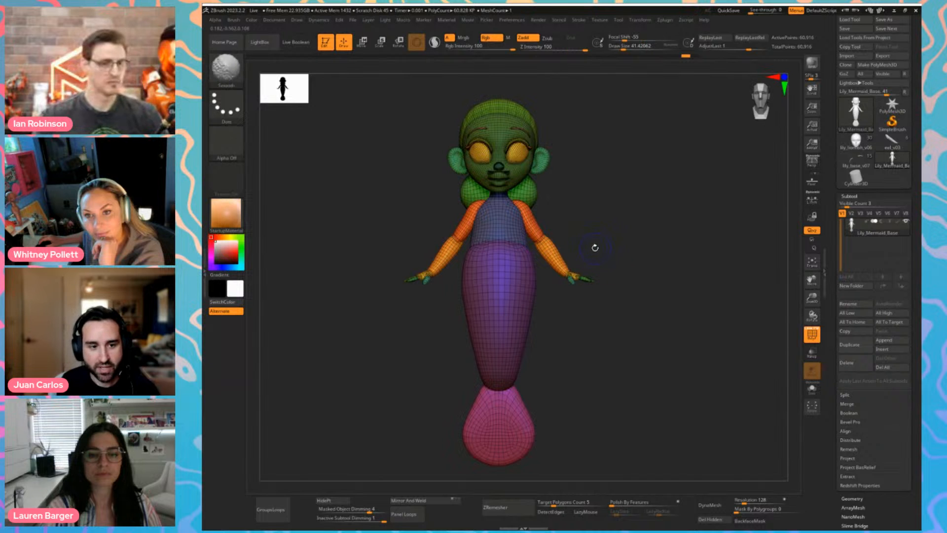
key("shift+f")
key("shift+f")
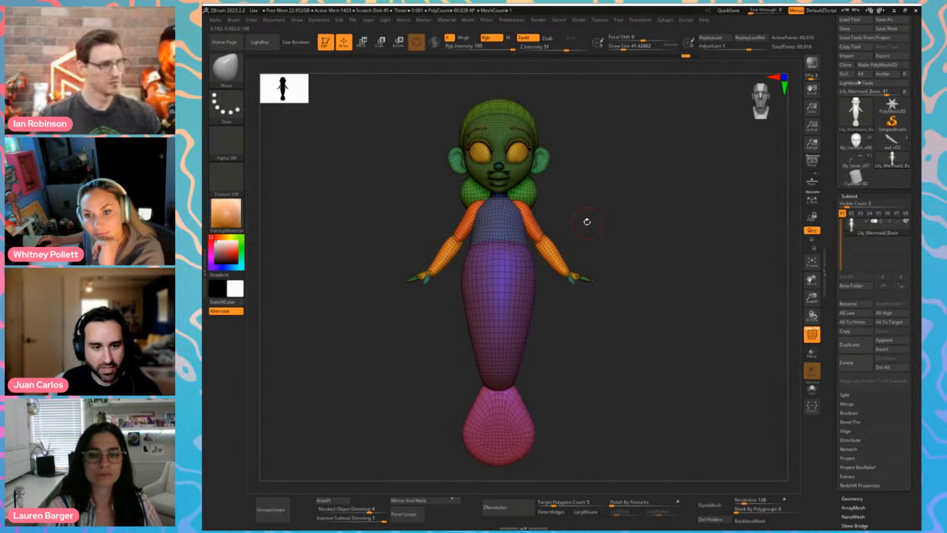
left_click_drag(599, 226, 594, 247)
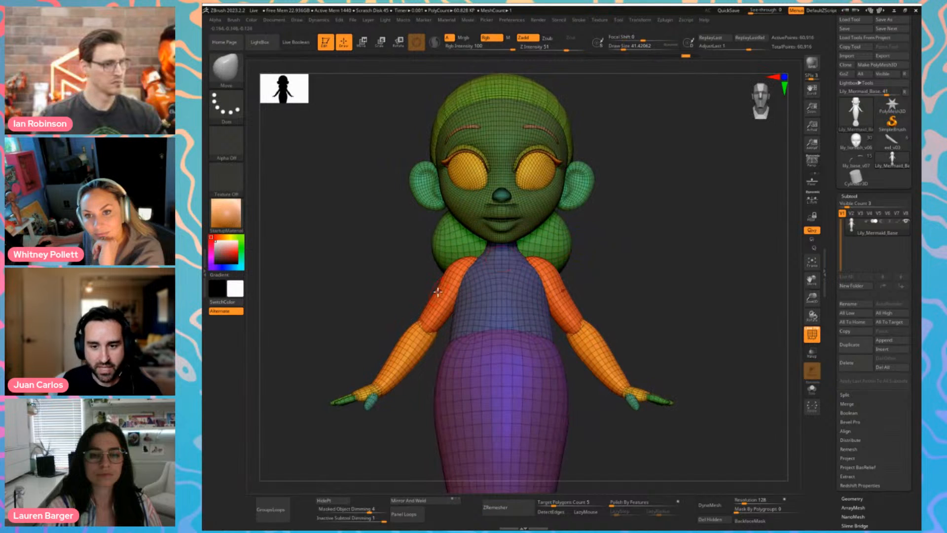
Enlarge the Move brush to a draw size of about 132 and examine the mermaid's upper body in profile and from the front
key("s")
left_click_drag(434, 323, 444, 323)
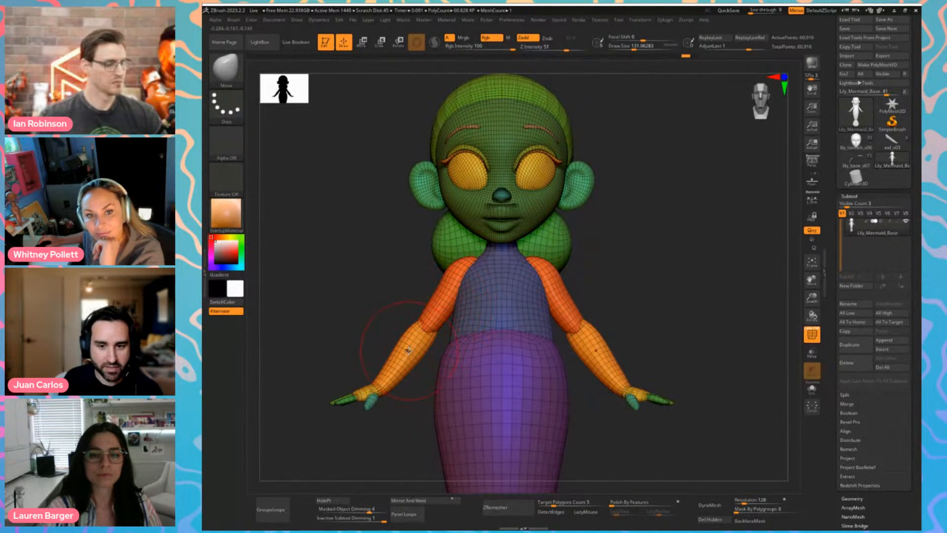
left_click_drag(602, 291, 606, 239, "alt")
left_click_drag(614, 177, 649, 208, "alt")
key("shift+f")
left_click_drag(649, 208, 345, 277, "alt")
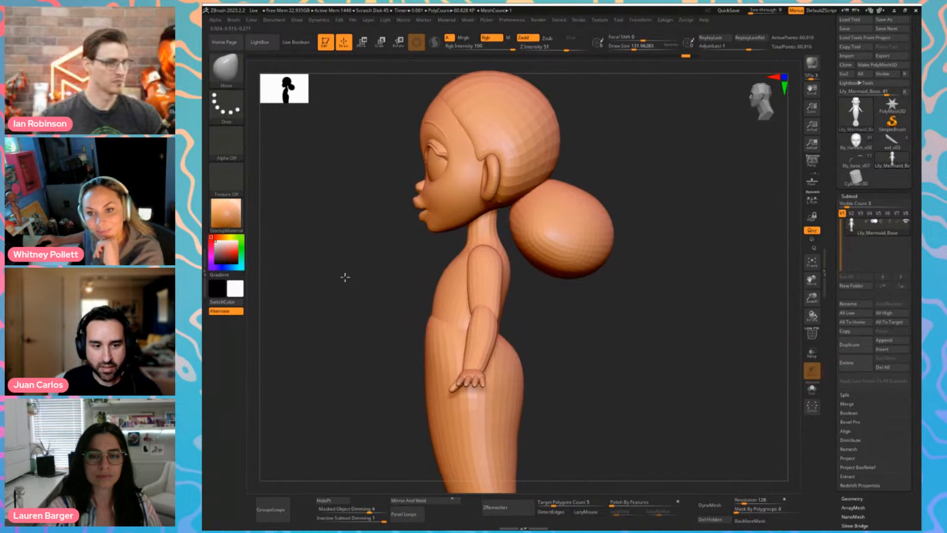
left_click_drag(622, 273, 664, 281)
left_click_drag(567, 281, 630, 276, "alt")
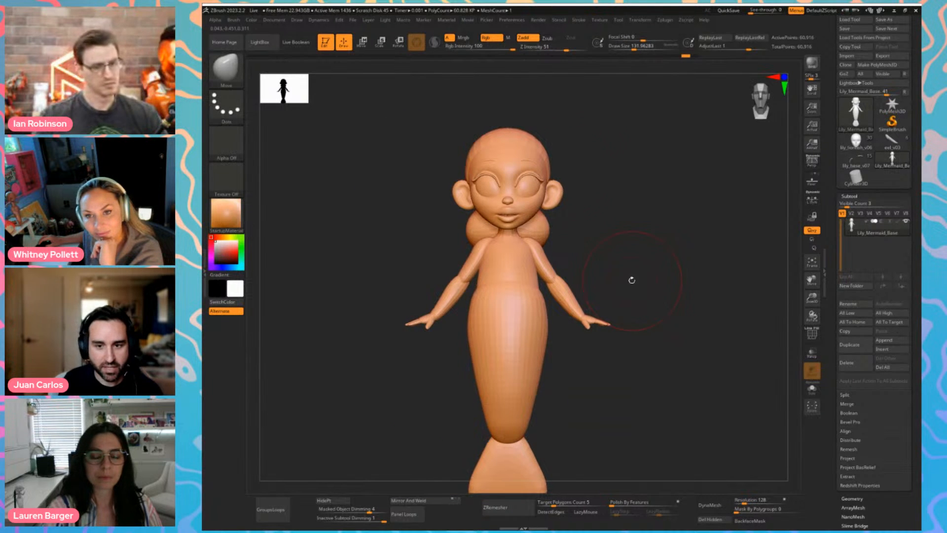
left_click_drag(396, 291, 390, 264, "alt")
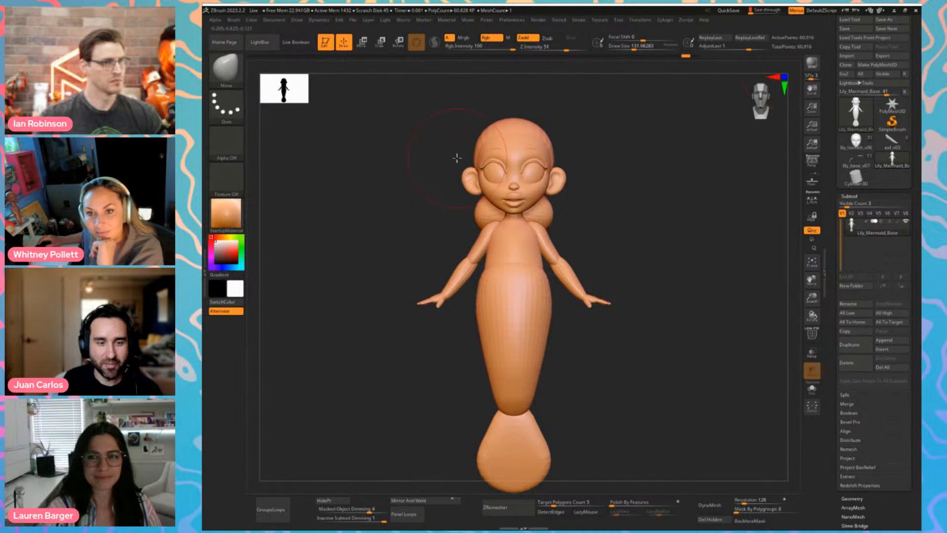
Reduce the draw size to about 59 and examine the head in profile and the full body's polygroups
key("s")
left_click_drag(384, 250, 375, 250)
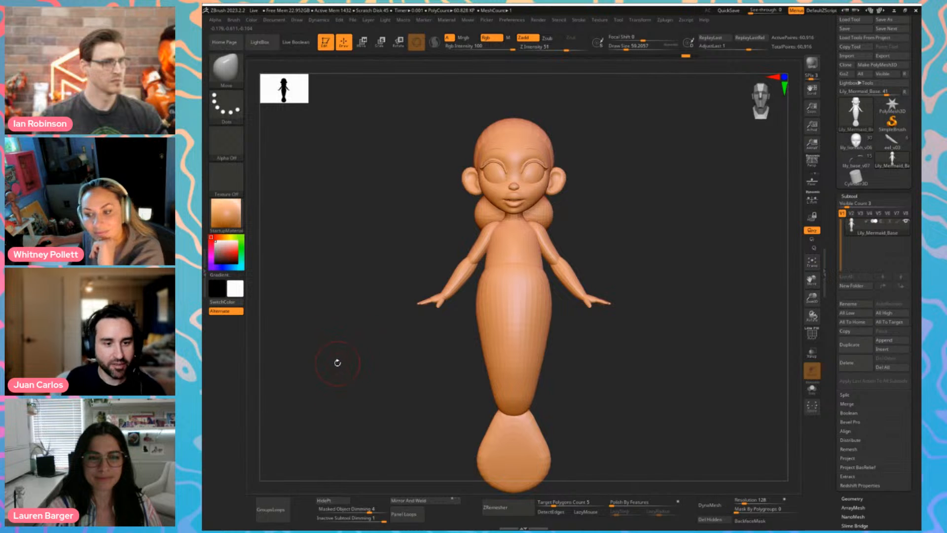
left_click_drag(340, 369, 348, 377)
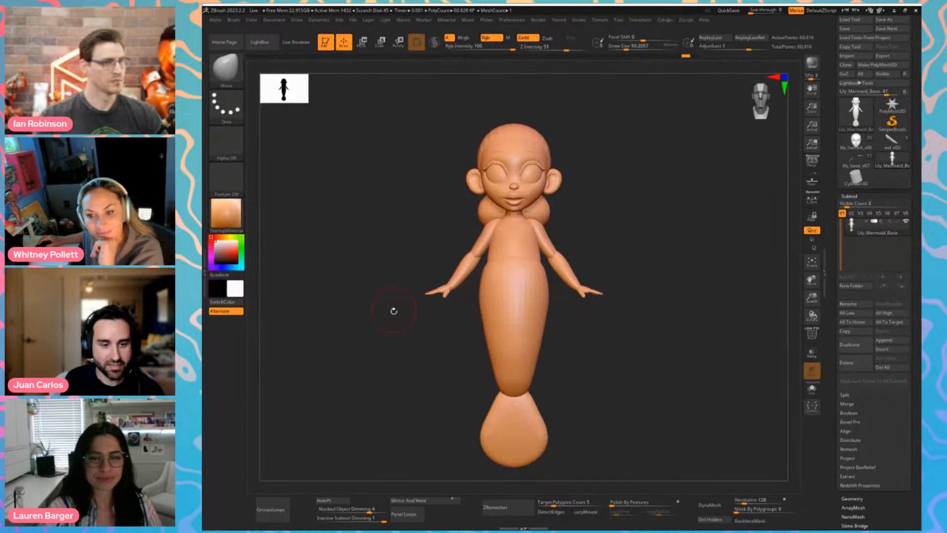
left_click_drag(394, 311, 363, 356)
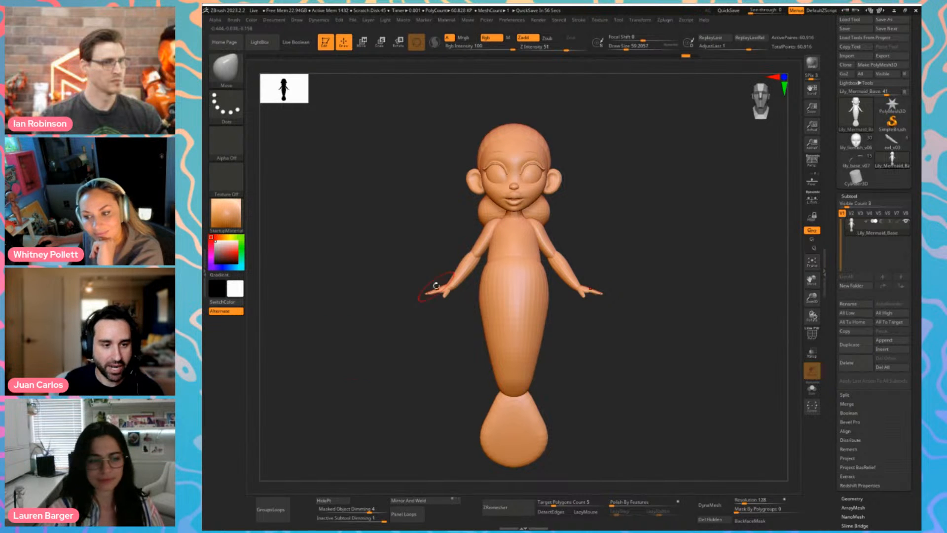
left_click_drag(351, 313, 347, 345)
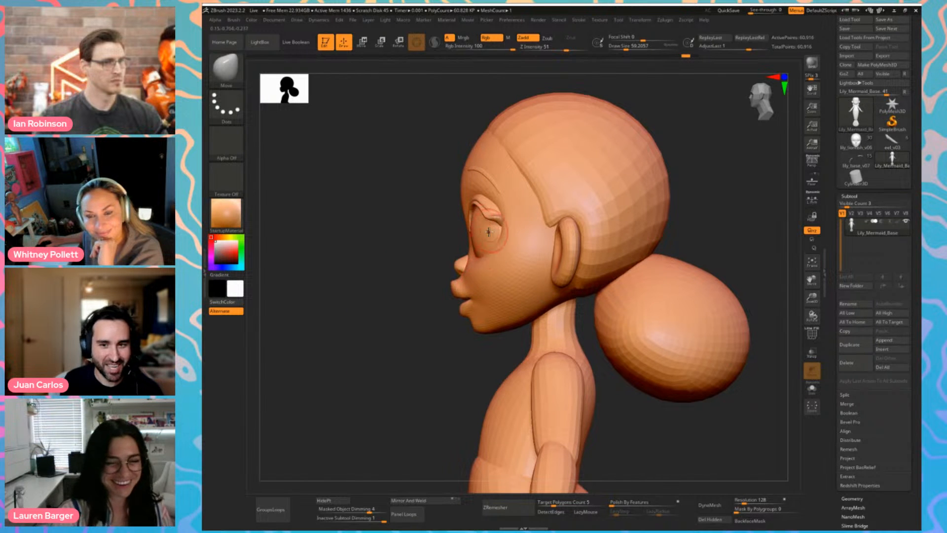
left_click_drag(429, 280, 637, 321)
mouse_move(563, 262)
left_mouse_down()
mouse_move(577, 306)
mouse_move(642, 333)
mouse_move(607, 339)
mouse_move(656, 262)
mouse_move(646, 316)
left_mouse_up()
key("shift+f")
mouse_move(650, 355)
left_mouse_down("alt")
mouse_move(630, 324)
mouse_move(635, 352)
mouse_move(580, 353)
mouse_move(643, 351)
mouse_move(635, 346)
left_mouse_up("alt")
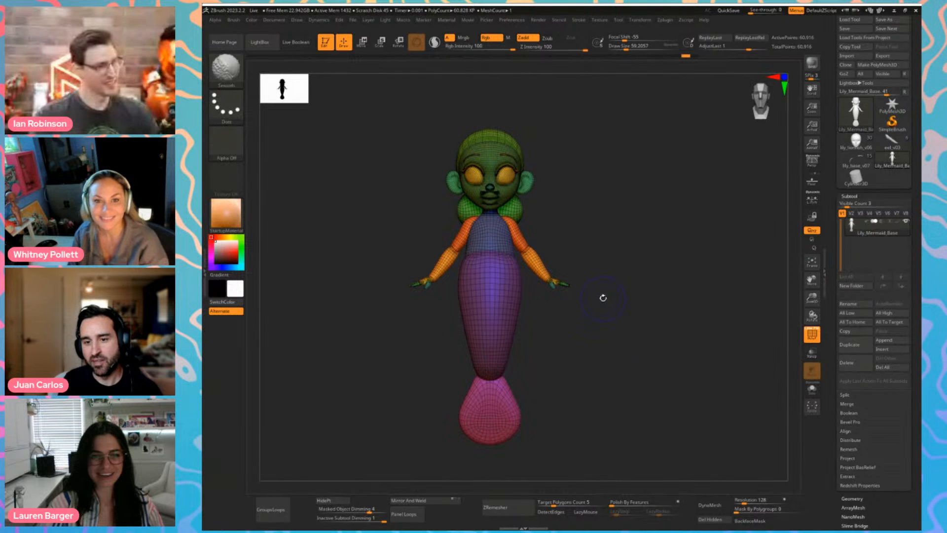
key("shift+f")
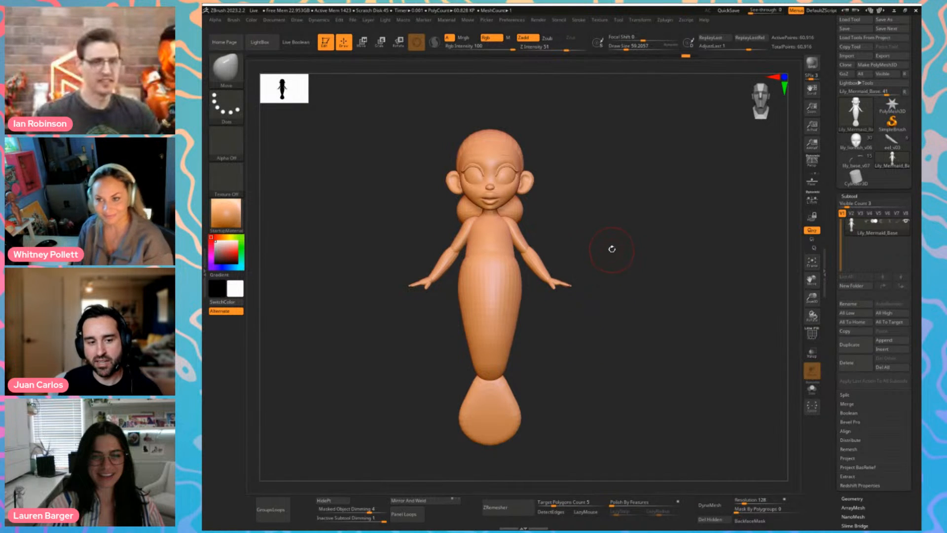
Try the Move Topological brush at a draw size of about 230, undo the edit, and reduce the size to about 124
mouse_move(611, 247)
left_mouse_down("alt")
mouse_move(634, 298)
mouse_move(633, 274)
mouse_move(588, 252)
mouse_move(565, 272)
mouse_move(590, 201)
mouse_move(572, 224)
left_mouse_up("alt")
key("shift+f")
key("b")
key("m")
key("t")
key("s")
key("ctrl+z")
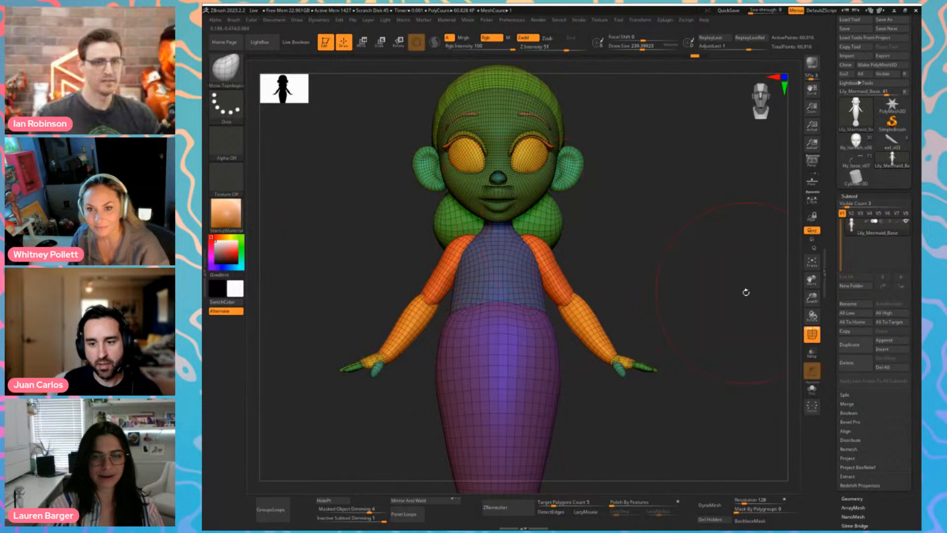
mouse_move(738, 335)
left_mouse_down("alt")
mouse_move(717, 318)
mouse_move(709, 328)
left_mouse_up("alt")
key("shift+f")
key("s")
left_click_drag(706, 343, 683, 281, "alt")
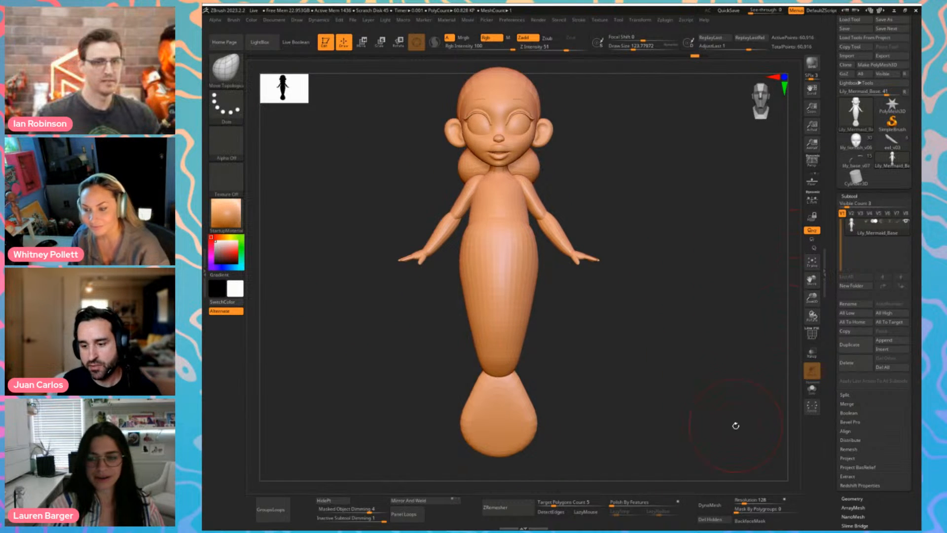
Switch to the lily_base_v07 tool and make its torso subtool active
key("shift+f")
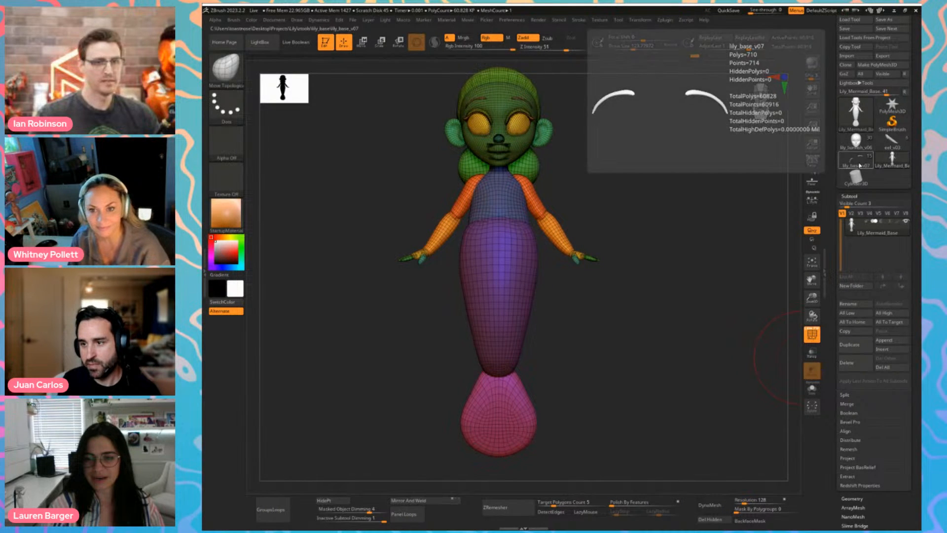
left_click(859, 167)
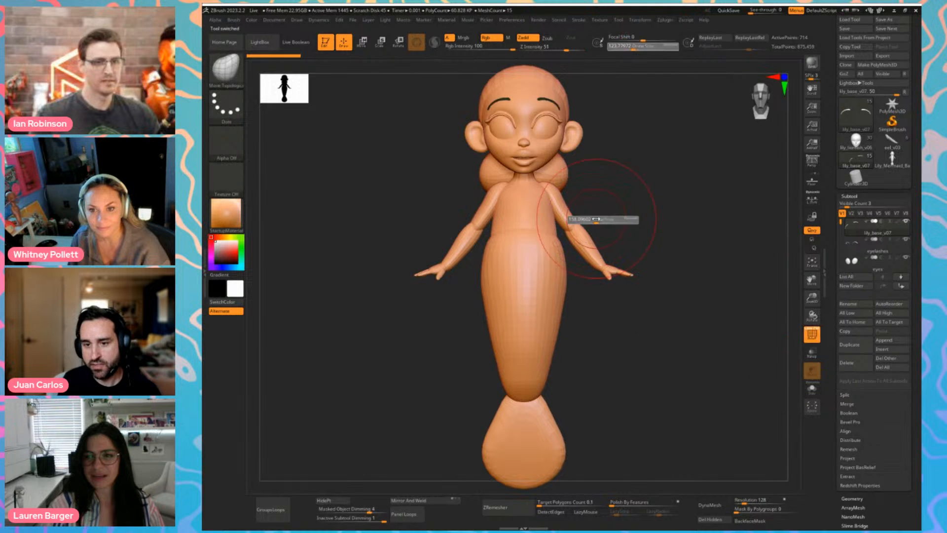
left_click(561, 213, "alt")
key("shift+f")
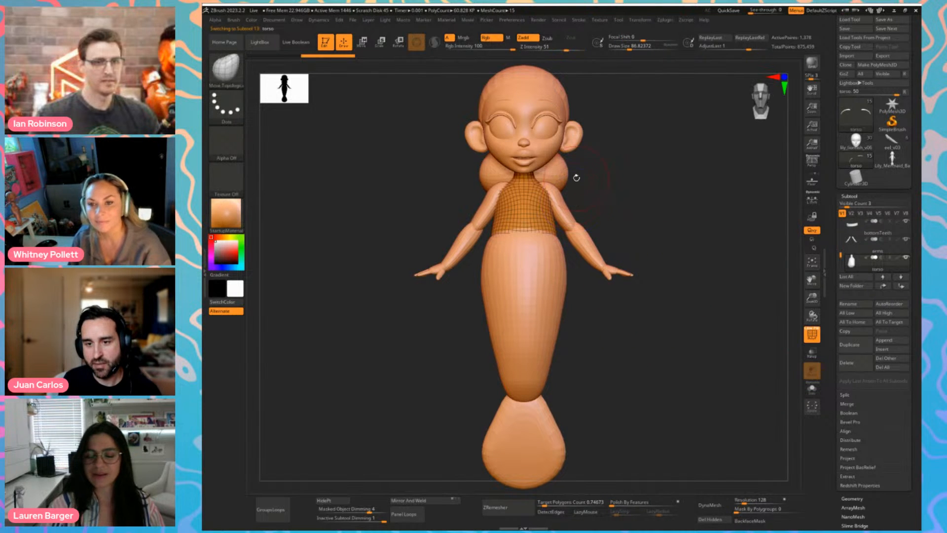
Change back to the Move brush, hide the polyframe, and set the draw size to about 108
right_click_drag(575, 178, 577, 233, "ctrl")
key("b")
key("m")
key("v")
key("s")
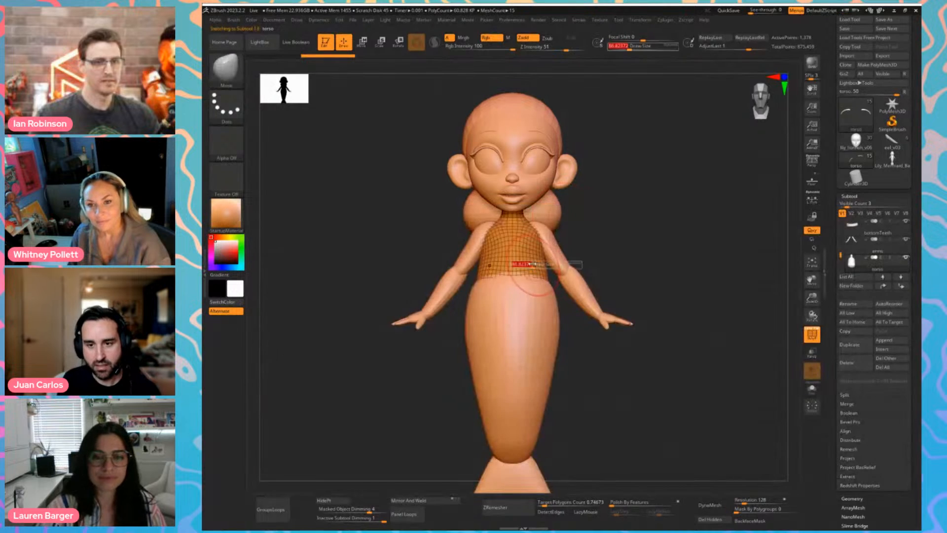
left_click_drag(515, 265, 530, 265)
key("shift+f")
right_click_drag(601, 231, 594, 256)
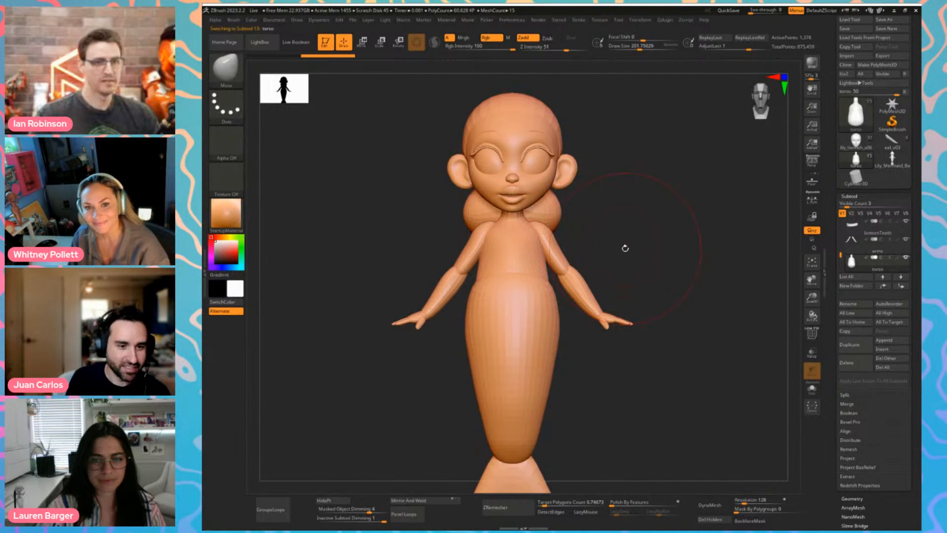
key("s")
left_click_drag(641, 245, 636, 246)
mouse_move(636, 240)
right_mouse_down("alt")
mouse_move(612, 198)
mouse_move(563, 200)
mouse_move(617, 212)
mouse_move(623, 247)
right_mouse_up("alt")
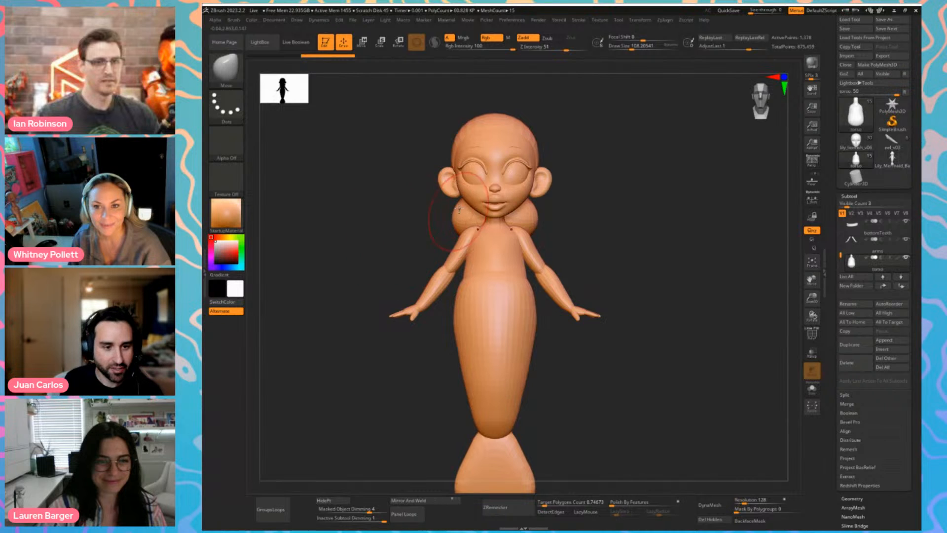
Select the nose subtool and pull it forward into a long pointed nose with the Move brush at a draw size of about 158
right_click_drag(465, 220, 400, 217, "ctrl")
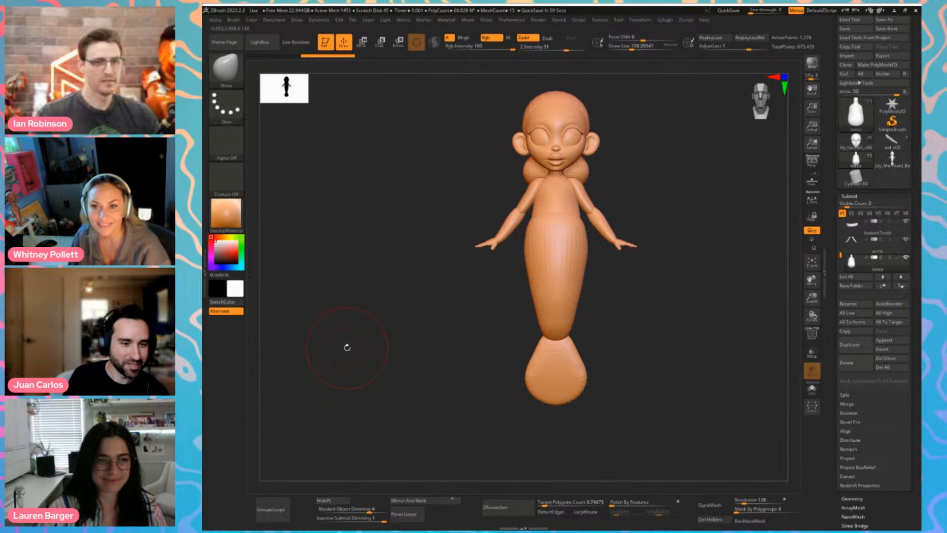
right_click_drag(685, 134, 718, 207, "ctrl")
right_click_drag(719, 207, 703, 332, "alt")
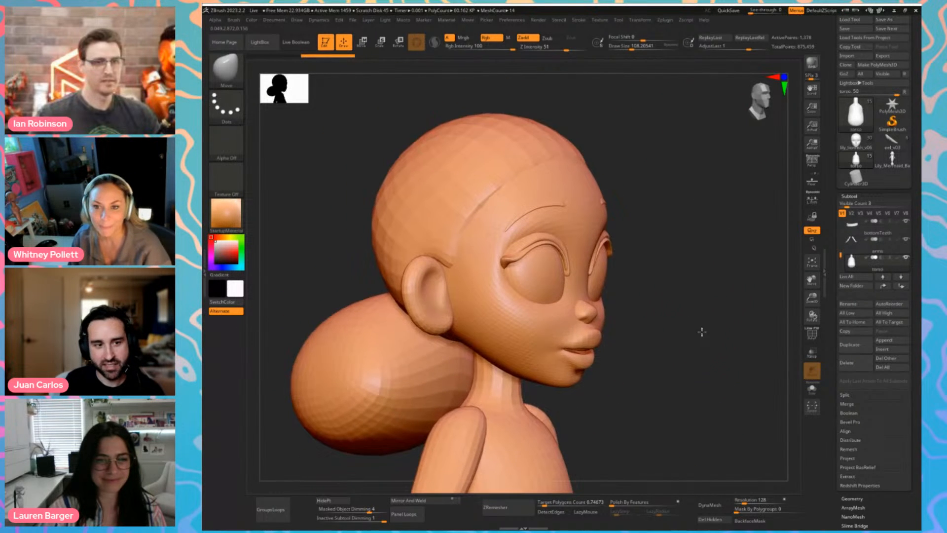
left_click(606, 317, "alt")
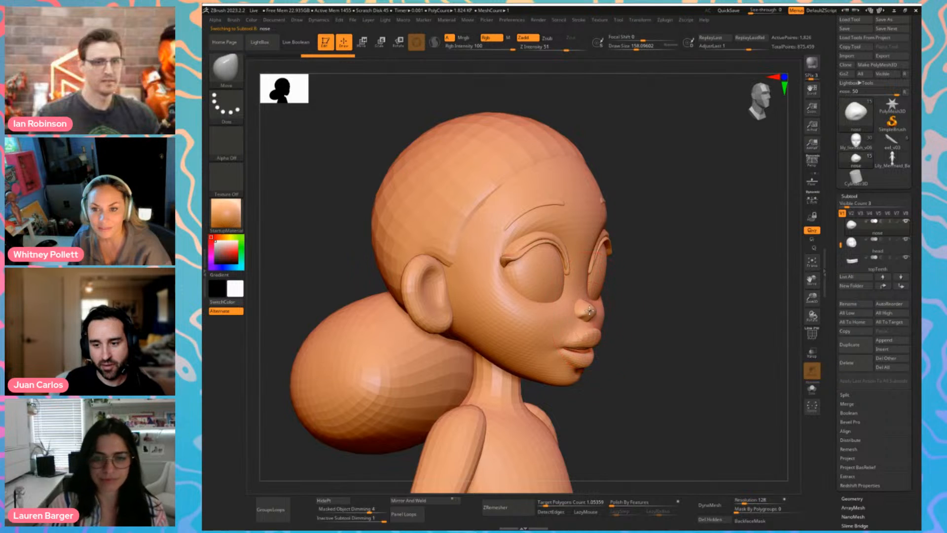
mouse_move(604, 313)
left_mouse_down()
mouse_move(677, 311)
mouse_move(667, 312)
left_mouse_up()
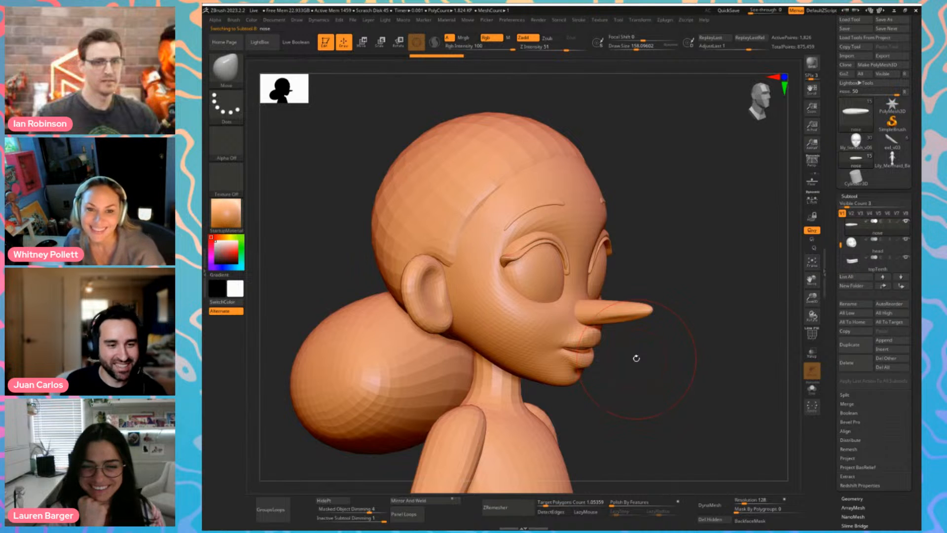
Undo the nose-stretching strokes on the character's face
key("ctrl")
key("ctrl+z")
key("ctrl+z")
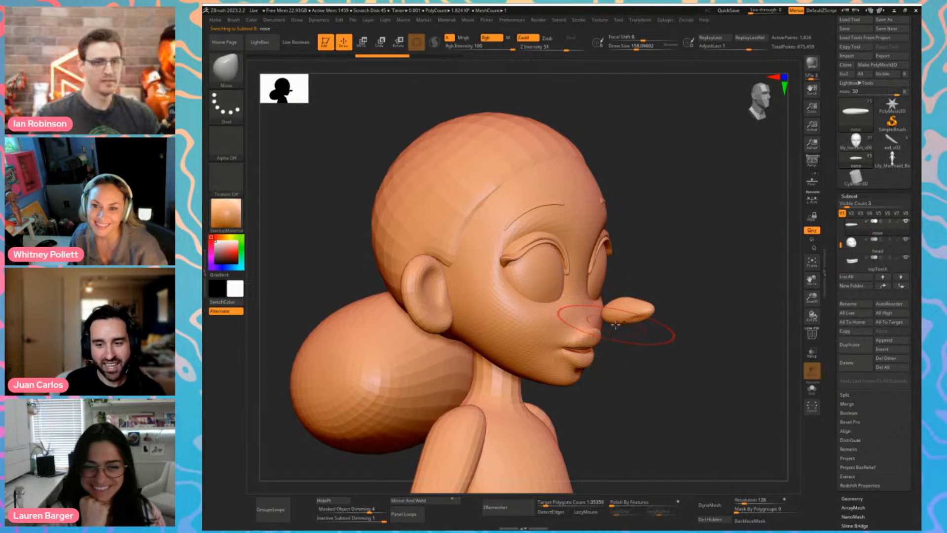
left_click_drag(634, 348, 618, 354)
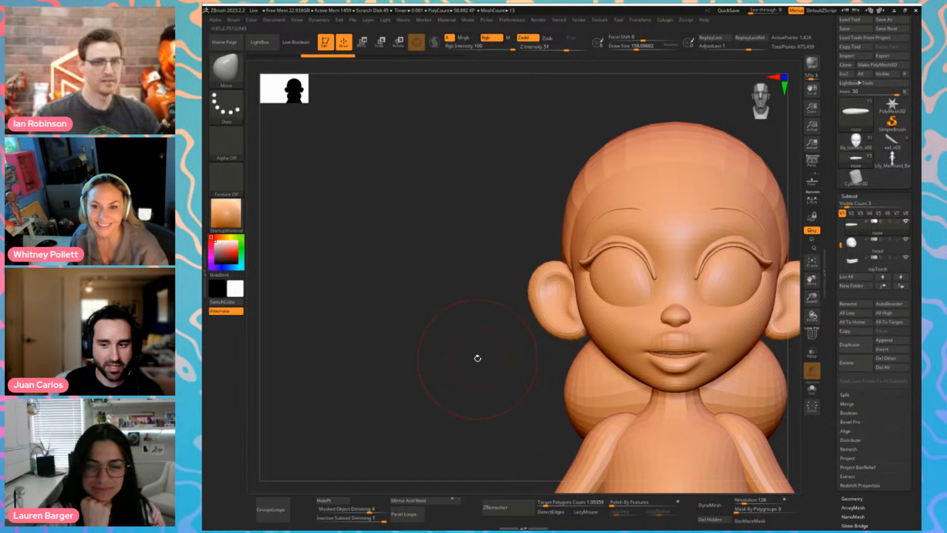
Frame the whole mermaid and set the subtool list's Visible Count to 8
key("f")
key("f")
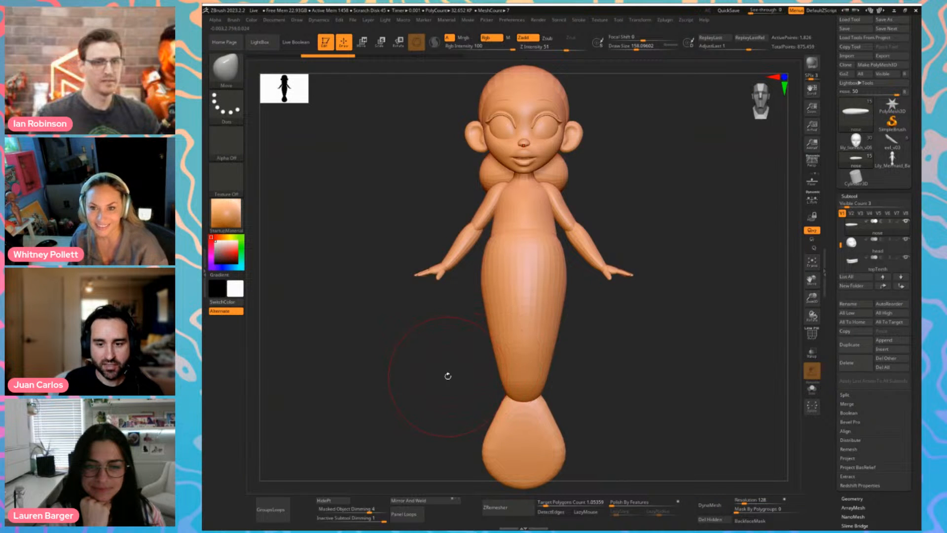
mouse_move(448, 376)
left_mouse_down()
mouse_move(425, 360)
mouse_move(440, 370)
mouse_move(429, 377)
mouse_move(445, 380)
left_mouse_up()
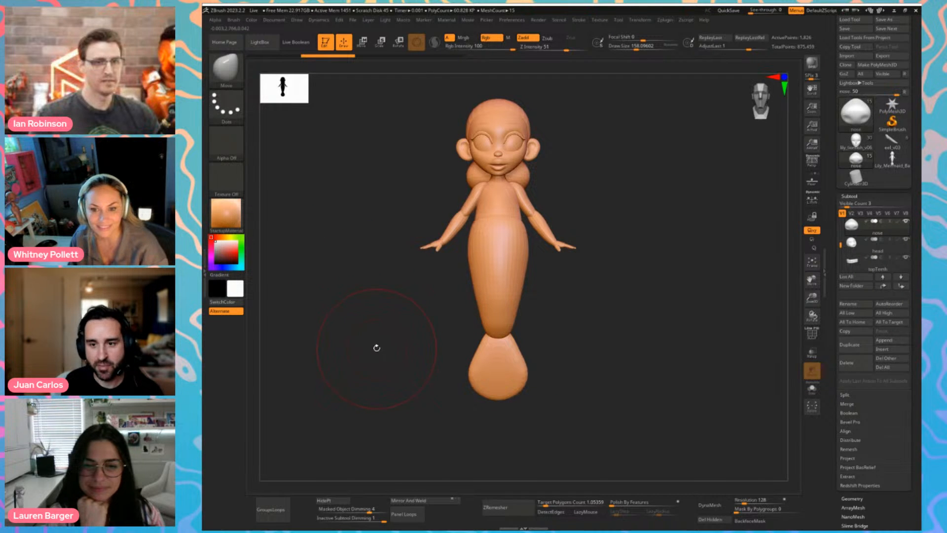
mouse_move(376, 348)
left_mouse_down()
mouse_move(409, 358)
mouse_move(376, 348)
left_mouse_up()
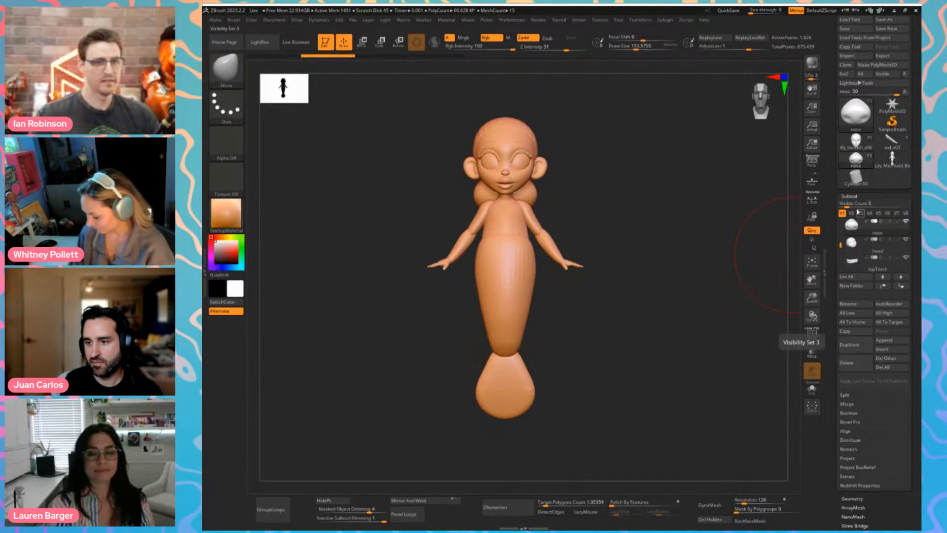
mouse_move(859, 204)
left_mouse_down()
mouse_move(869, 207)
mouse_move(832, 271)
mouse_move(847, 214)
left_mouse_up()
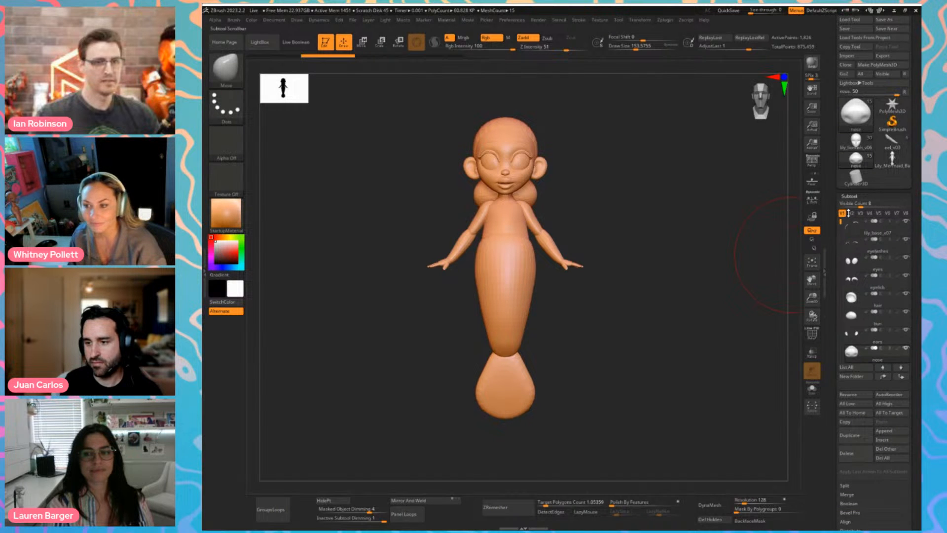
Make the head subtool active and adjust the Move brush's draw size over the mouth area
right_click_drag(591, 179, 662, 237, "ctrl")
left_click(538, 242, "alt")
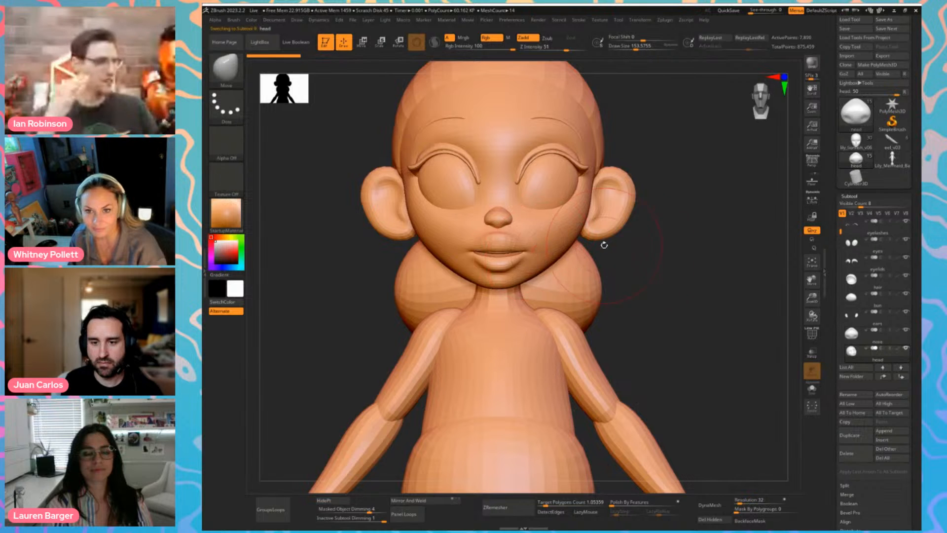
mouse_move(602, 245)
right_mouse_down()
mouse_move(471, 303)
mouse_move(510, 288)
right_mouse_up()
key("s")
left_click_drag(510, 287, 502, 288)
mouse_move(544, 253)
right_mouse_down()
mouse_move(482, 317)
mouse_move(503, 281)
right_mouse_up()
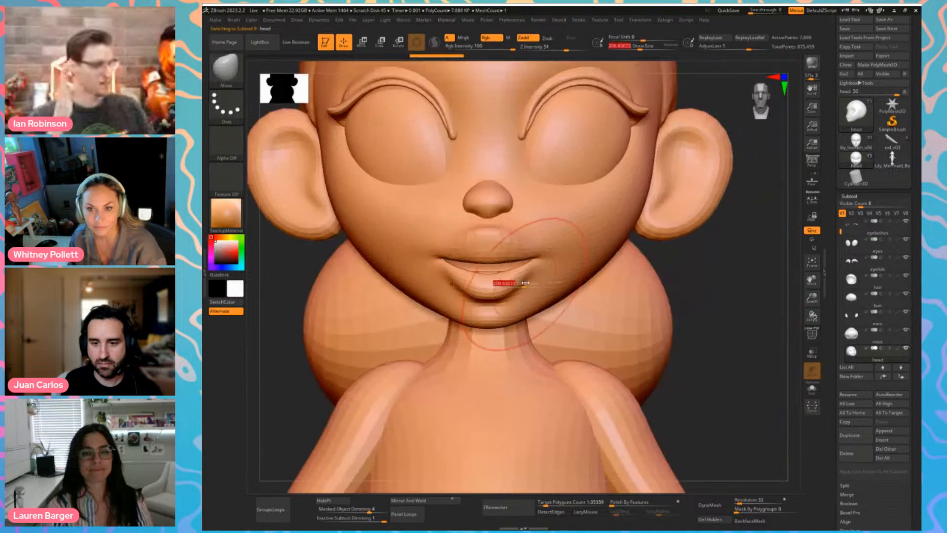
Switch to the Move Topological brush and pull the corners of the mouth outward and up at a reduced draw size
key("b")
key("m")
key("t")
key("s")
left_click_drag(540, 267, 544, 268)
left_click_drag(540, 259, 549, 249)
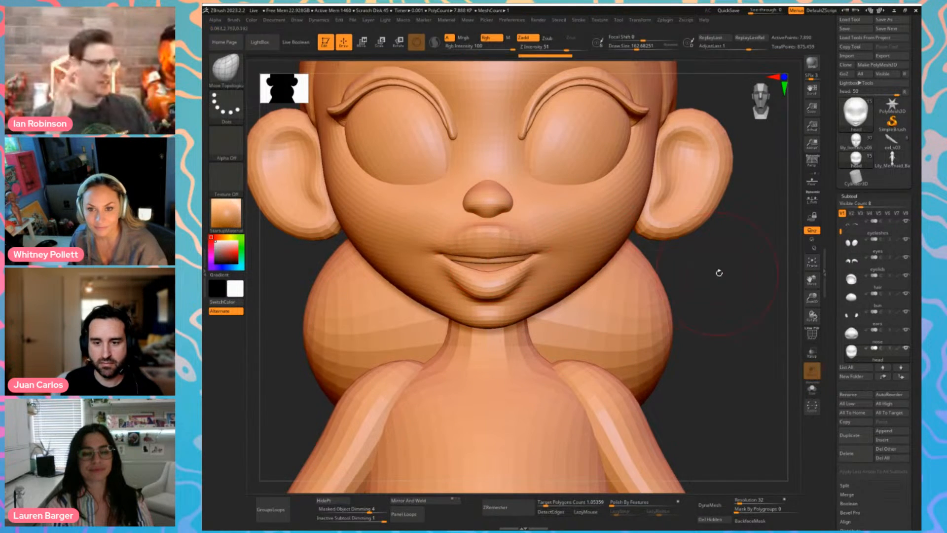
Adjust the mouth and chin from three-quarter and front views, varying the Move Topological draw size between about 132 and 257
right_click_drag(720, 273, 543, 296)
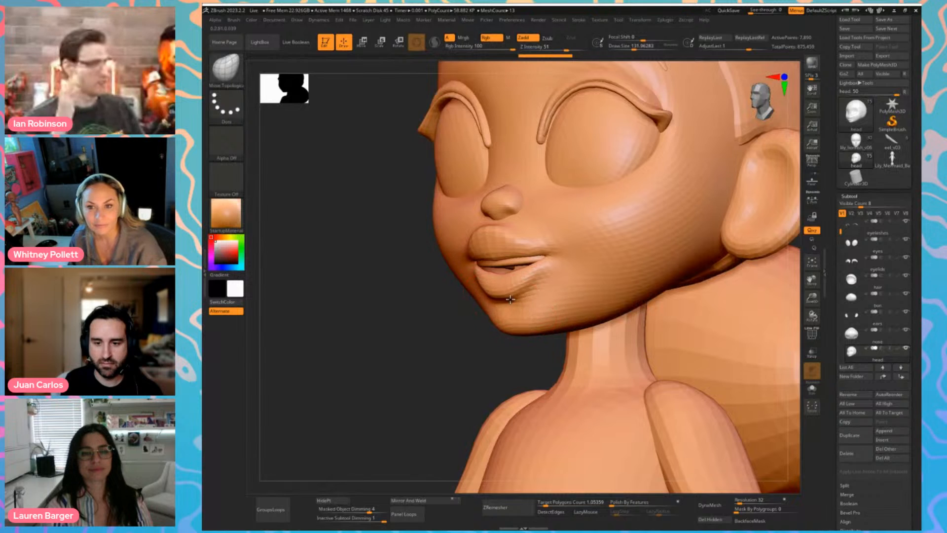
right_click_drag(461, 327, 499, 315, "shift")
key("s")
left_click_drag(491, 288, 501, 289)
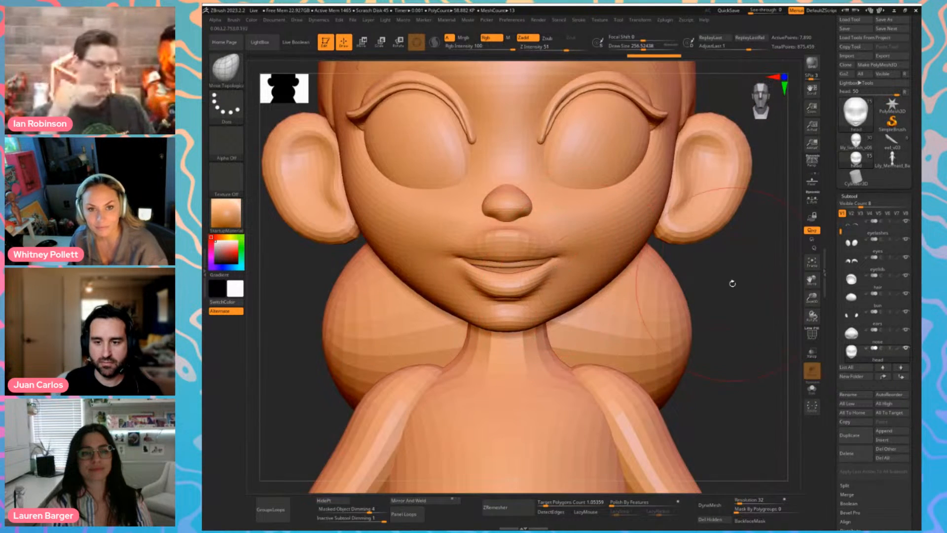
right_click_drag(732, 282, 628, 272)
key("s")
left_click_drag(585, 267, 576, 266)
Check the lips in profile and refine the mouth corners from the front at a draw size of about 136
right_click_drag(513, 264, 540, 264)
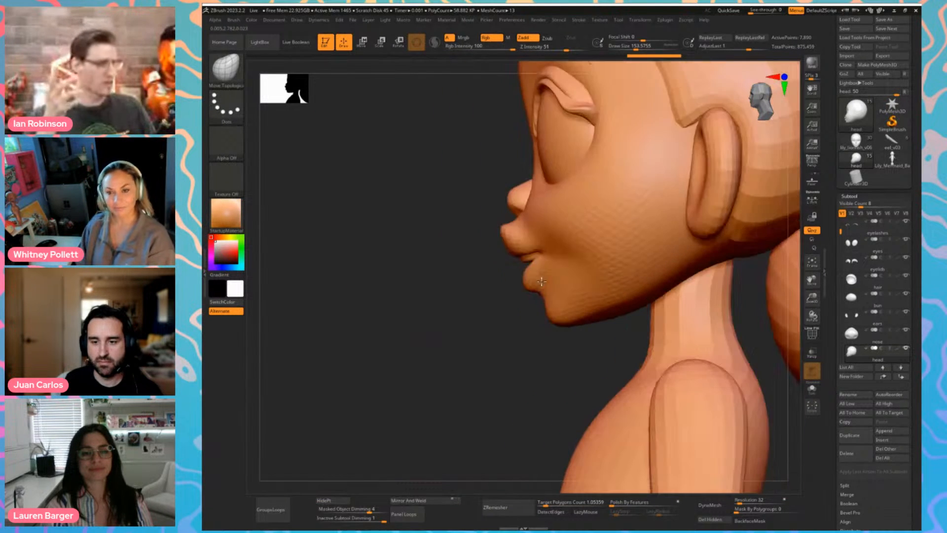
key("s")
left_click_drag(539, 262, 550, 262)
mouse_move(434, 281)
right_mouse_down()
mouse_move(534, 285)
mouse_move(548, 256)
right_mouse_up()
key("s")
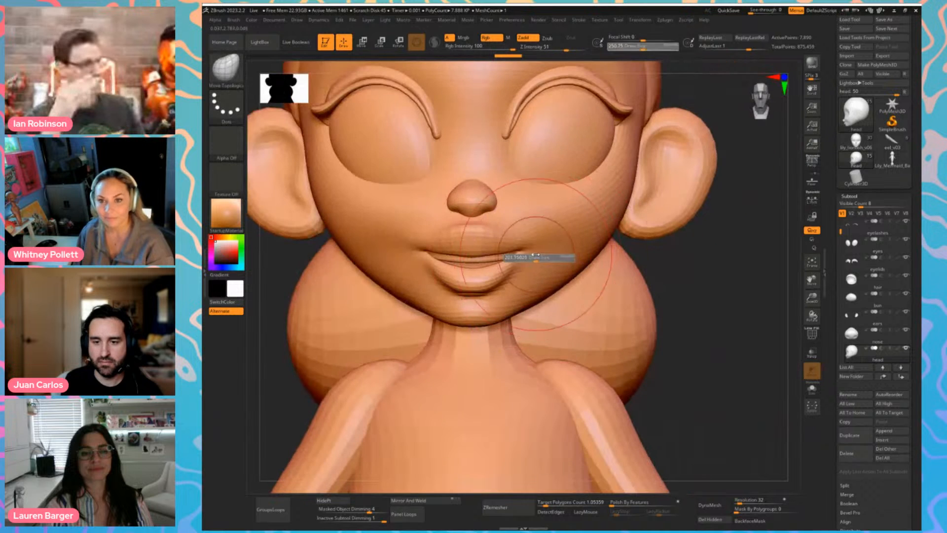
left_click_drag(548, 255, 543, 253)
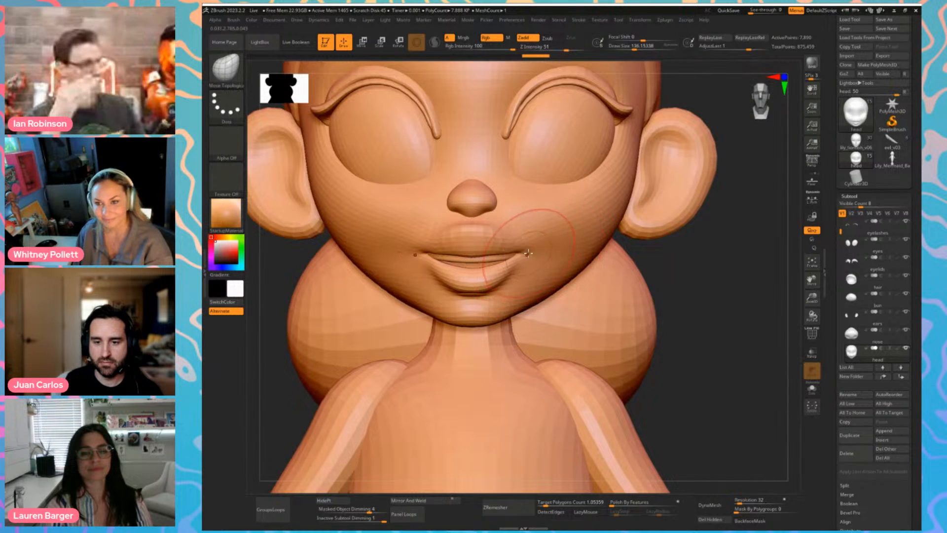
Set the draw size to about 192 and inspect the reshaped face from several angles
mouse_move(533, 253)
right_mouse_down("ctrl")
mouse_move(668, 268)
mouse_move(625, 295)
mouse_move(662, 296)
mouse_move(661, 328)
right_mouse_up("ctrl")
key("s")
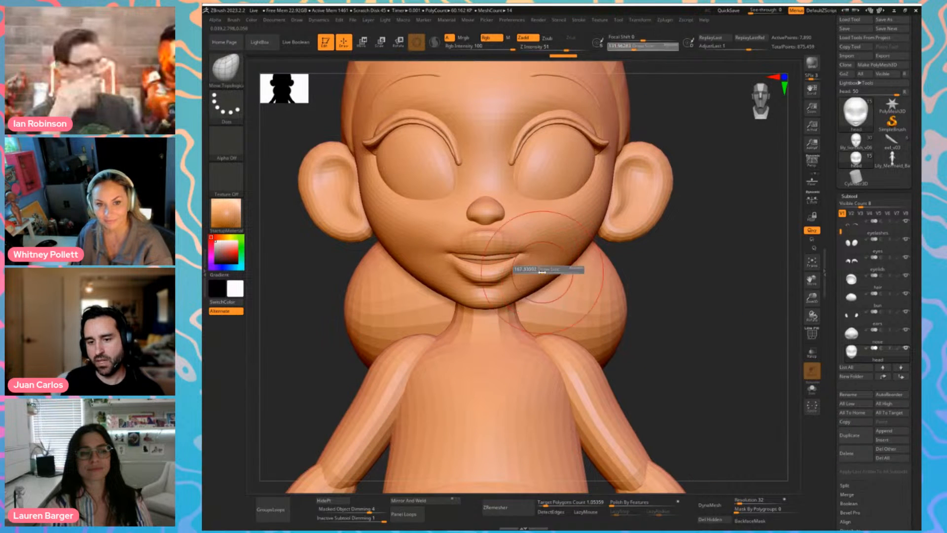
left_click_drag(542, 272, 545, 273)
right_click_drag(667, 289, 677, 322)
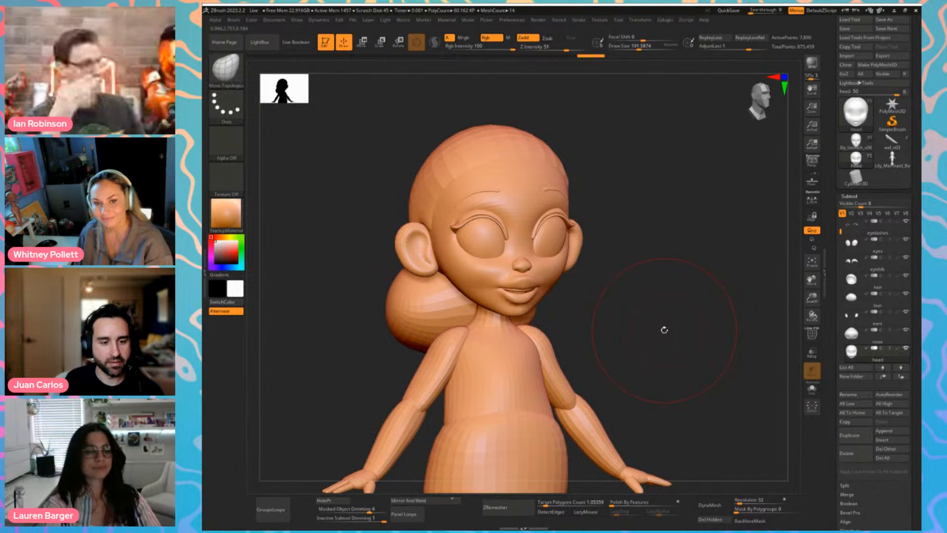
right_click_drag(673, 334, 641, 336)
mouse_move(395, 324)
right_mouse_down()
mouse_move(402, 328)
mouse_move(389, 336)
mouse_move(402, 353)
mouse_move(395, 340)
mouse_move(423, 326)
right_mouse_up()
Lift the mouth corners slightly with a smaller Move Topological brush and set the draw size to about 154 for the cheeks
key("s")
left_click_drag(422, 281, 414, 282)
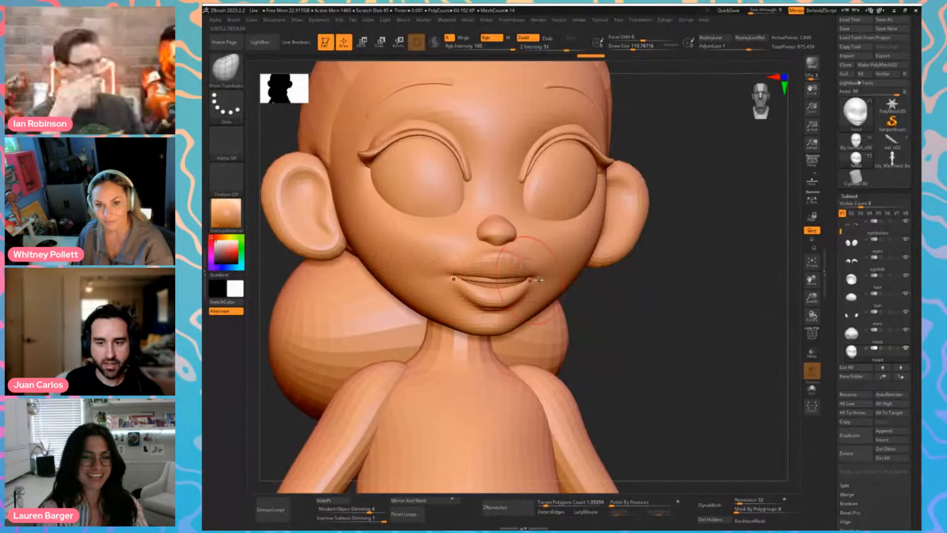
left_click_drag(539, 280, 540, 276)
right_click_drag(661, 321, 645, 318)
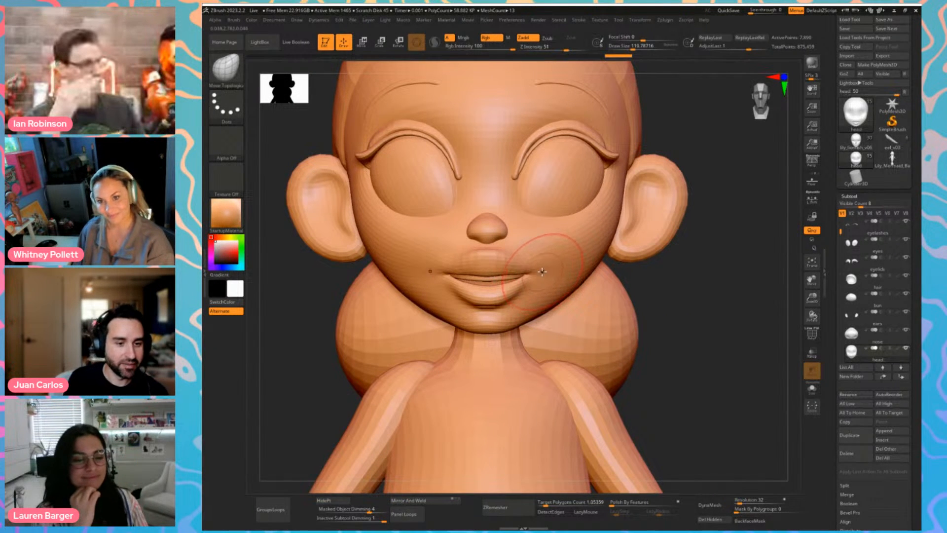
key("]")
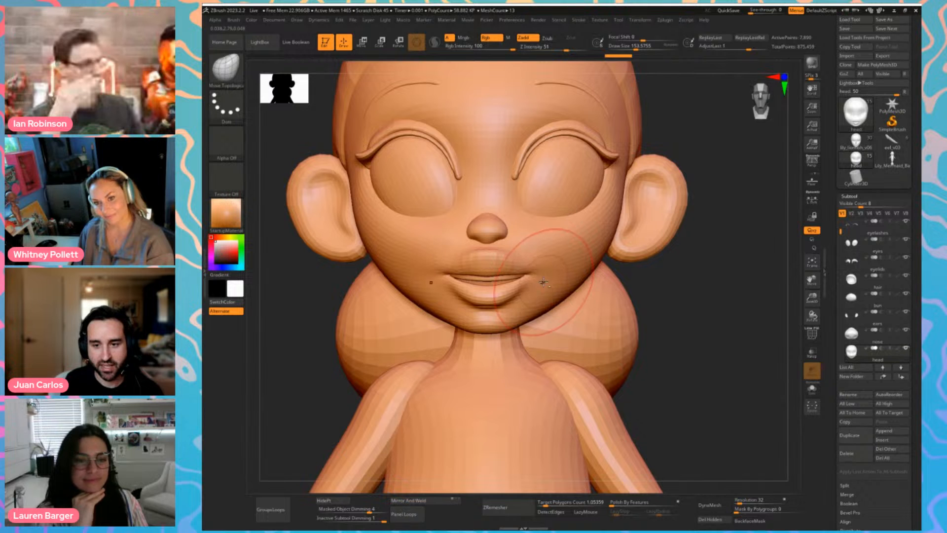
left_click_drag(543, 281, 546, 279)
left_click_drag(703, 296, 667, 265, "alt")
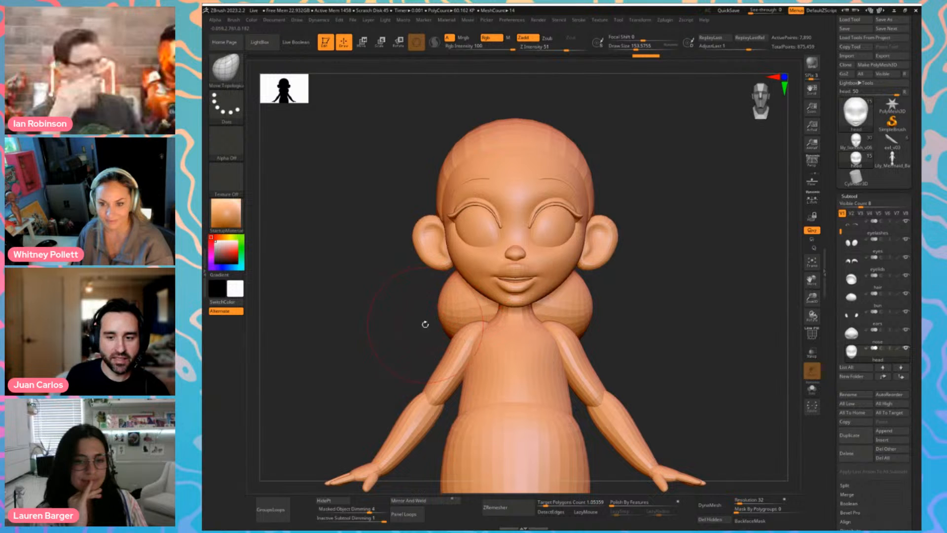
left_click_drag(423, 323, 412, 339)
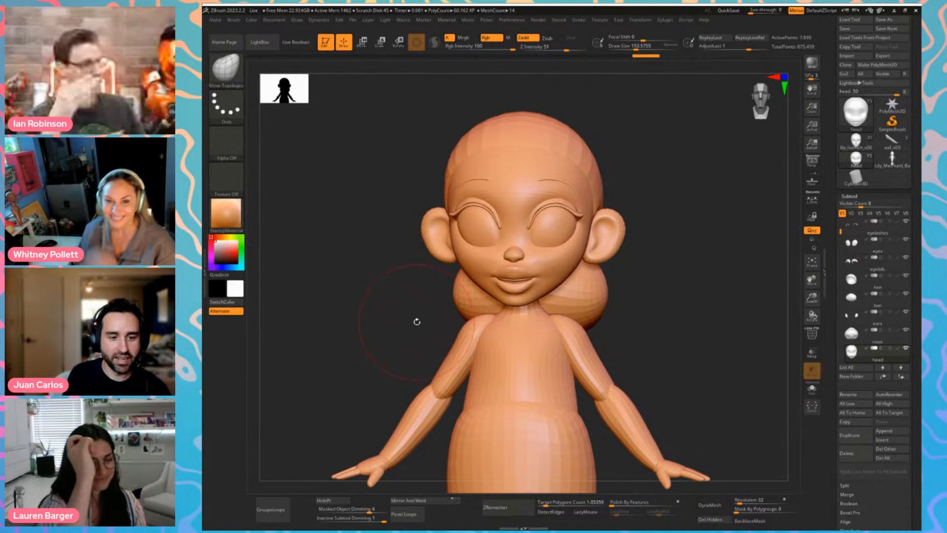
mouse_move(415, 321)
left_mouse_down()
mouse_move(425, 323)
mouse_move(406, 312)
left_mouse_up()
key("s")
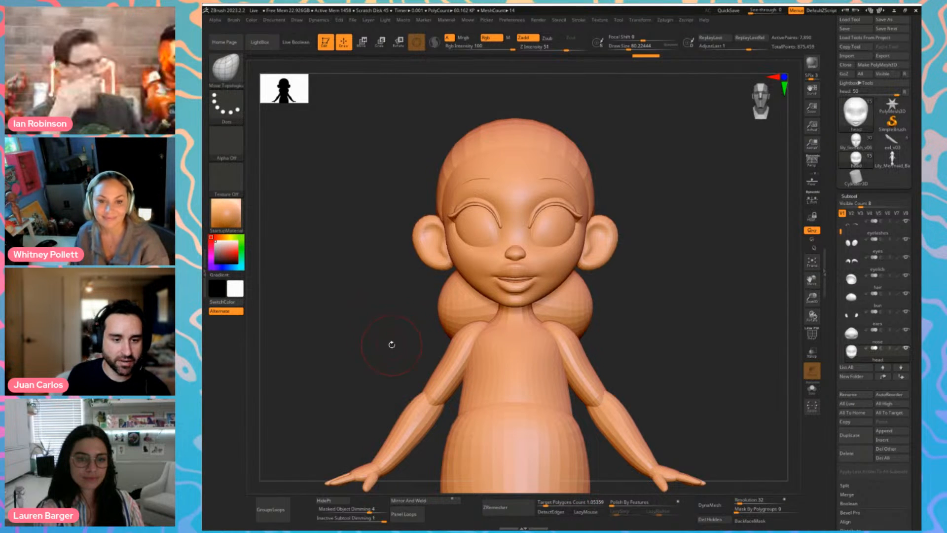
left_click_drag(392, 344, 384, 347)
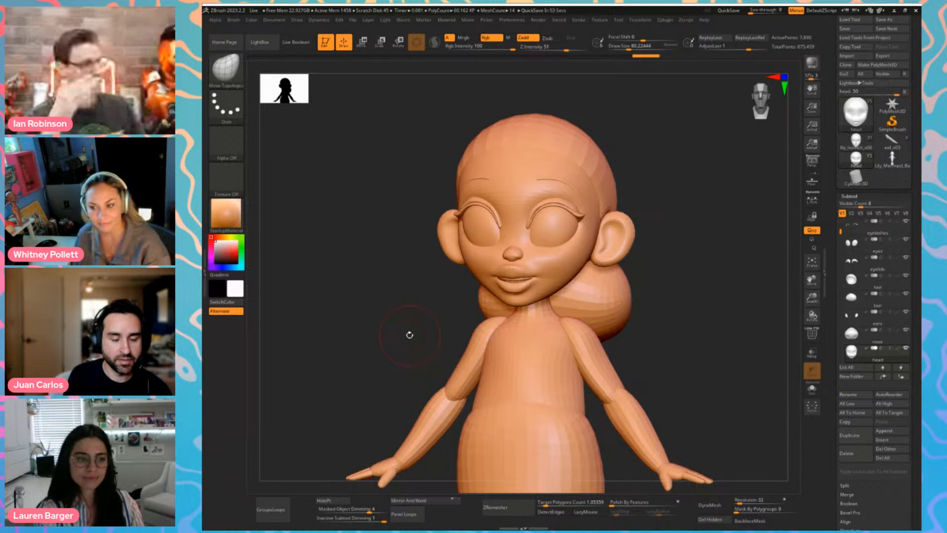
mouse_move(274, 294)
left_mouse_down()
mouse_move(317, 334)
mouse_move(322, 355)
left_mouse_up()
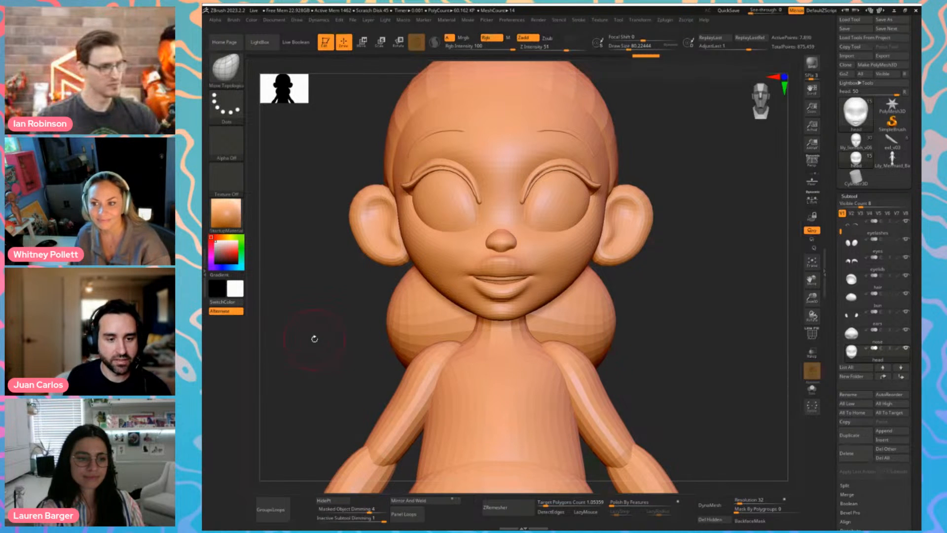
left_click_drag(317, 349, 297, 353)
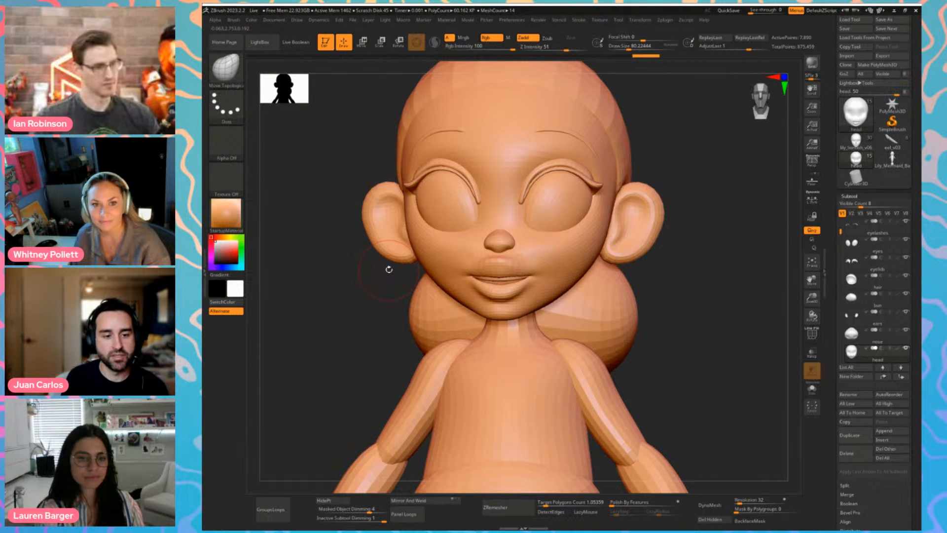
key("s")
mouse_move(387, 264)
left_mouse_down()
mouse_move(401, 264)
mouse_move(364, 322)
mouse_move(366, 310)
mouse_move(351, 322)
mouse_move(362, 315)
left_mouse_up()
key("s")
left_click_drag(362, 278, 360, 281)
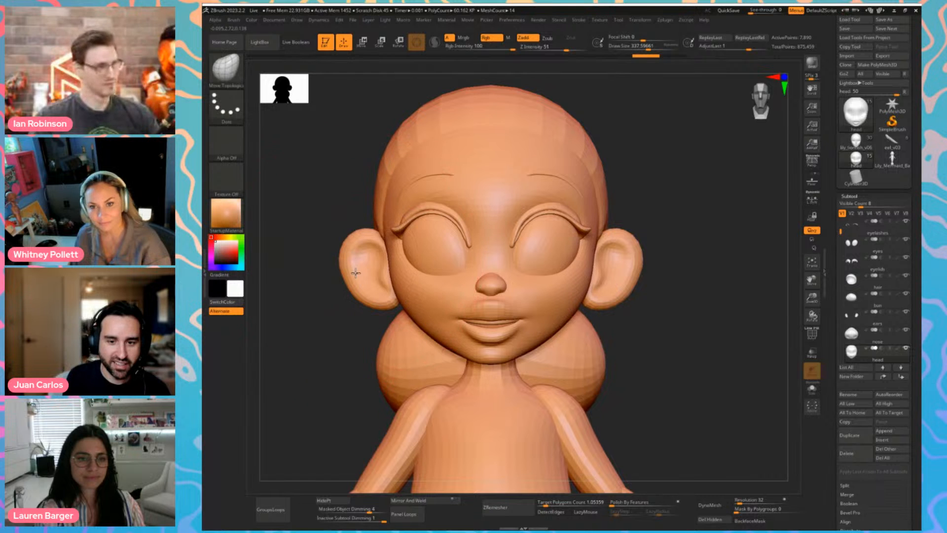
key("ctrl")
key("s")
left_click_drag(359, 276, 387, 274)
key("ctrl")
key("s")
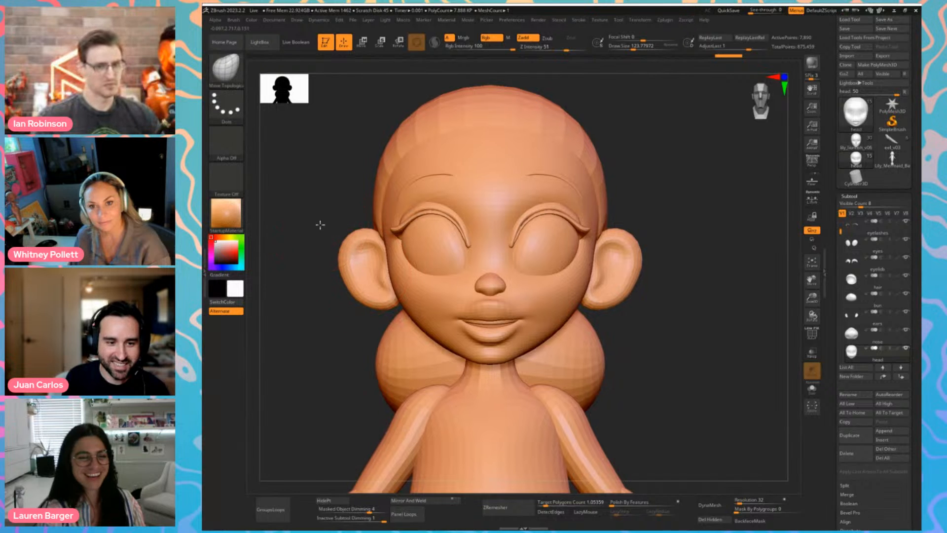
left_click_drag(320, 224, 316, 243)
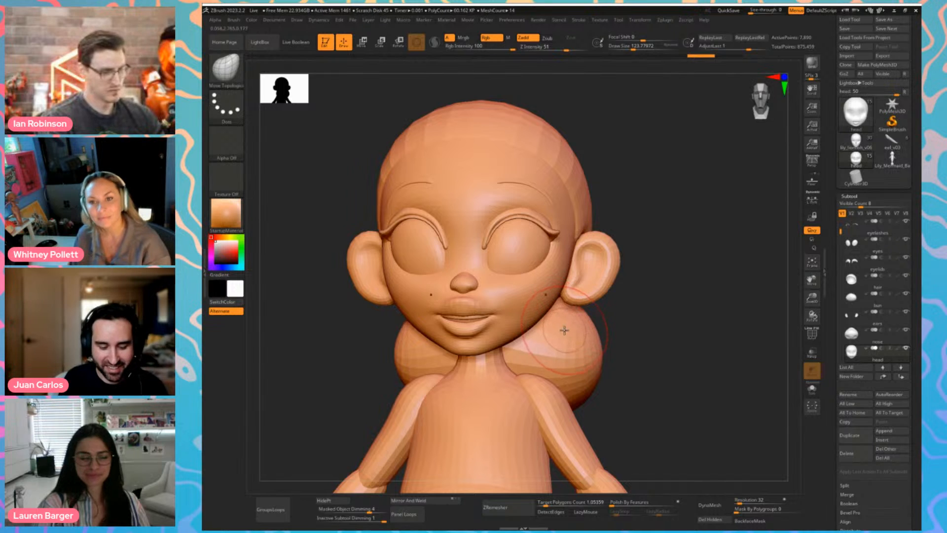
Set the Move Topological draw size to about 187 and try a small outward pull beside the ear and cheek
mouse_move(635, 278)
left_mouse_down("shift")
mouse_move(666, 264)
mouse_move(642, 286)
left_mouse_up("shift")
key("s")
left_click(612, 289)
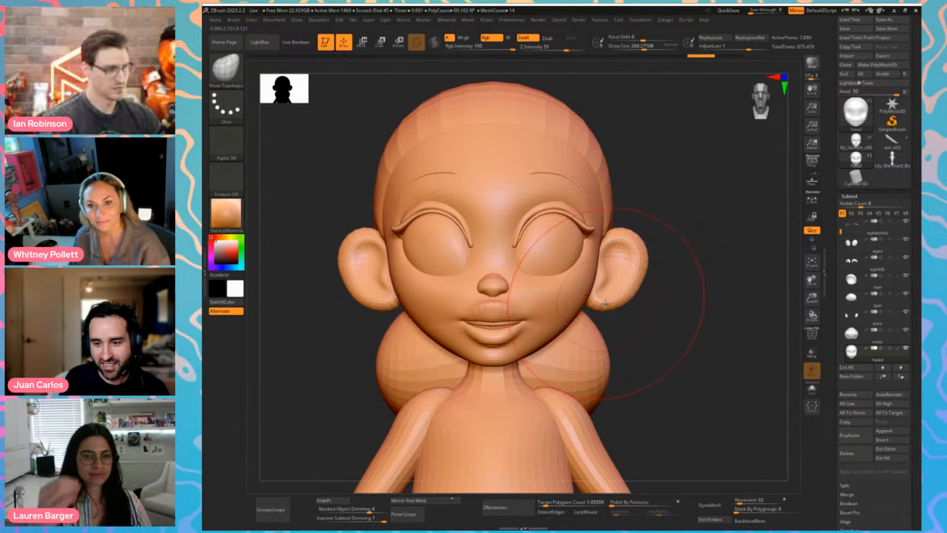
key("bracketleft")
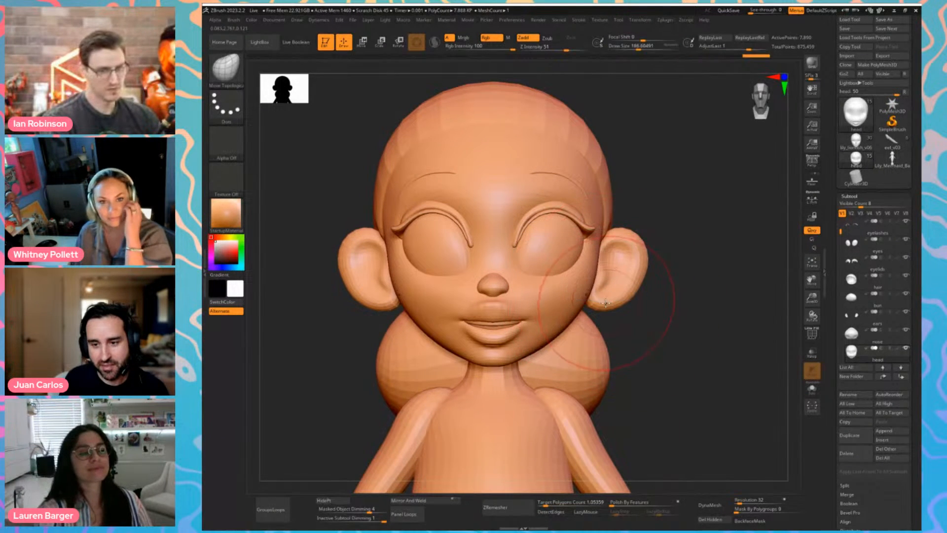
left_click_drag(603, 298, 612, 293)
Toggle the polyframe on and off over the face and undo the last change to the head
mouse_move(612, 293)
right_mouse_down("ctrl")
mouse_move(707, 321)
mouse_move(683, 311)
mouse_move(460, 327)
mouse_move(440, 380)
right_mouse_up("ctrl")
key("shift+f")
key("shift+f")
right_click_drag(348, 410, 395, 409)
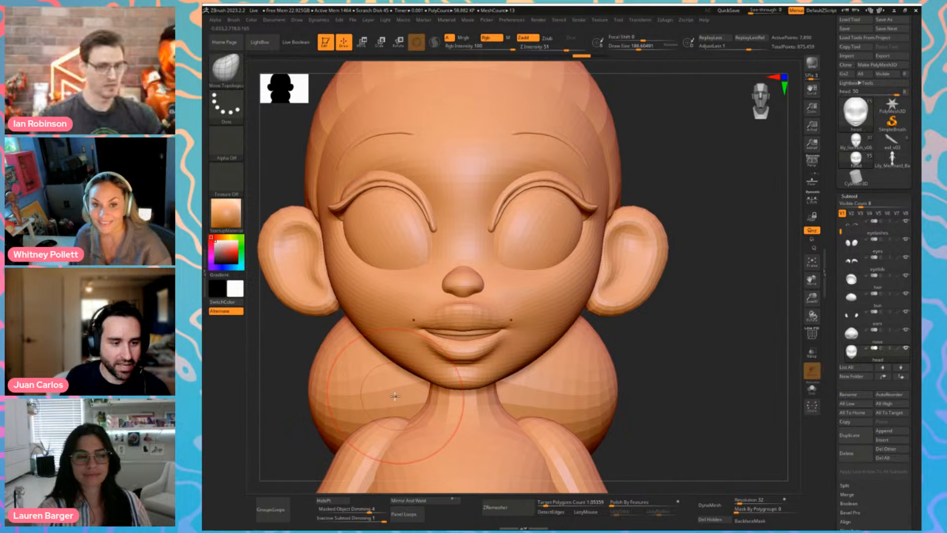
key("ctrl+z")
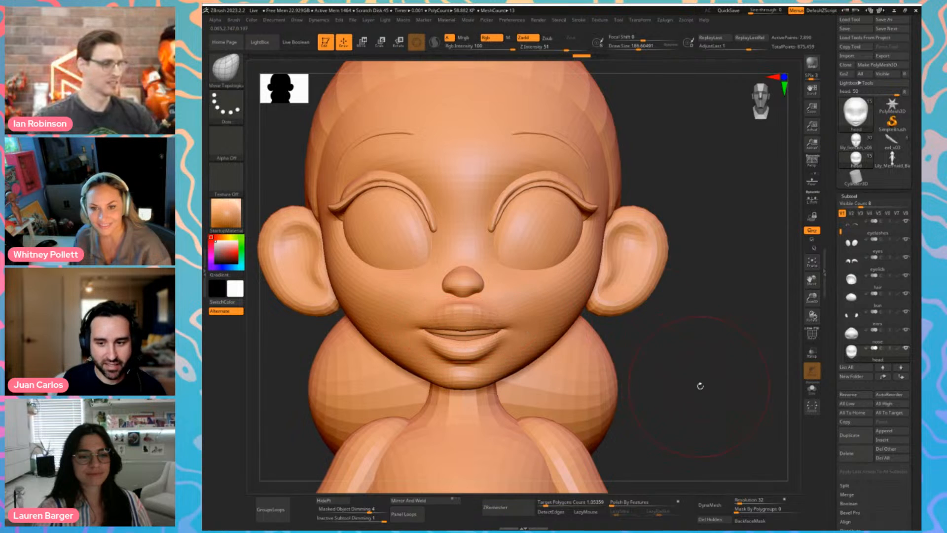
Place the full front view on one side of the canvas, switch to 2.5D mode, and draw another copy of the mermaid beside it
left_click_drag(700, 386, 572, 306, "alt")
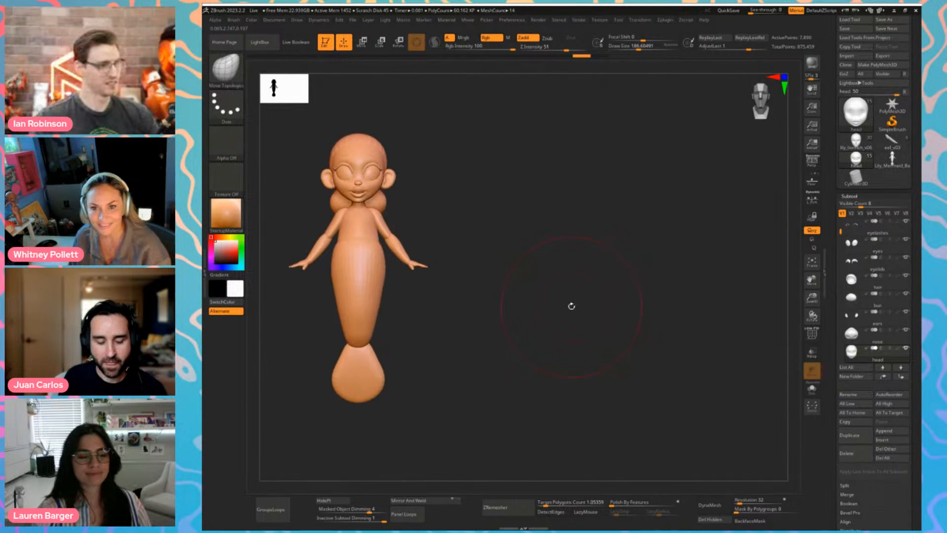
key("t")
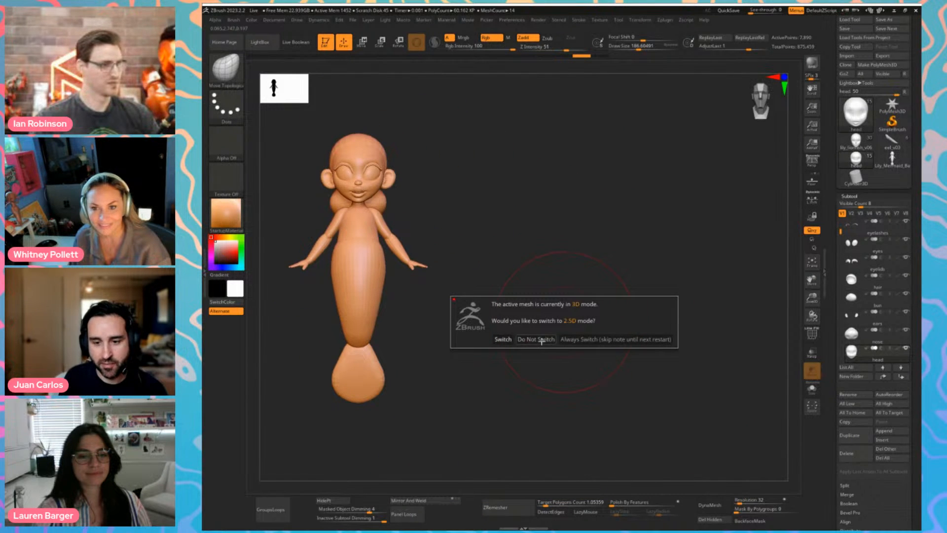
left_click(504, 340)
left_click_drag(506, 317, 508, 307)
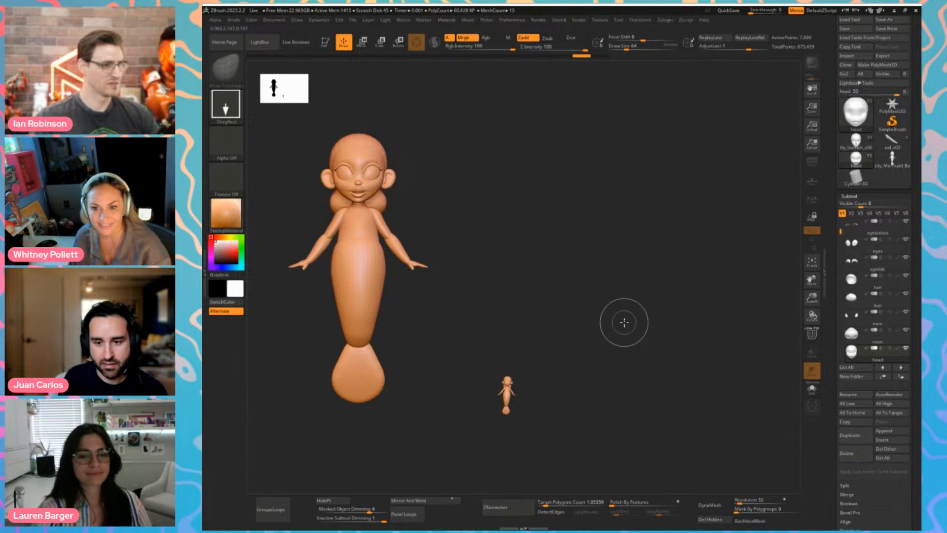
Make the new copy editable, fit it in view, and turn it to a full side view beside the front view
key("t")
left_click_drag(642, 331, 609, 343, "shift")
key("f")
key("f")
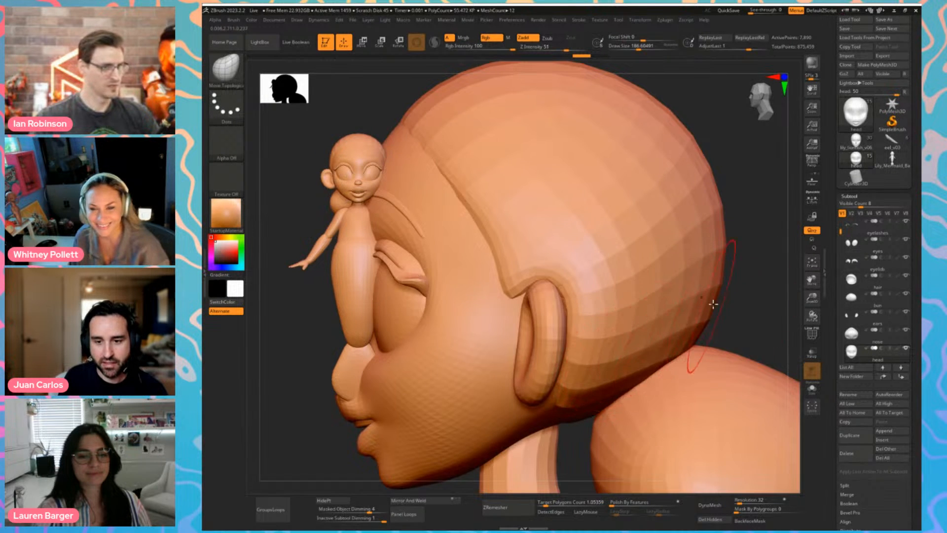
left_click_drag(705, 309, 631, 314)
Switch to 2.5D mode, draw a third mermaid copy, and turn it to a full-length three-quarter view beside the side view
key("t")
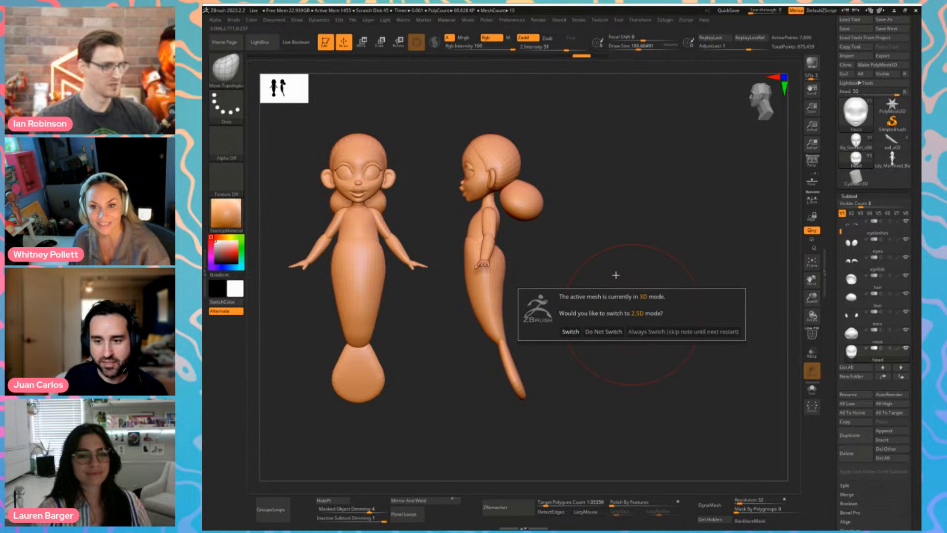
left_click(602, 332)
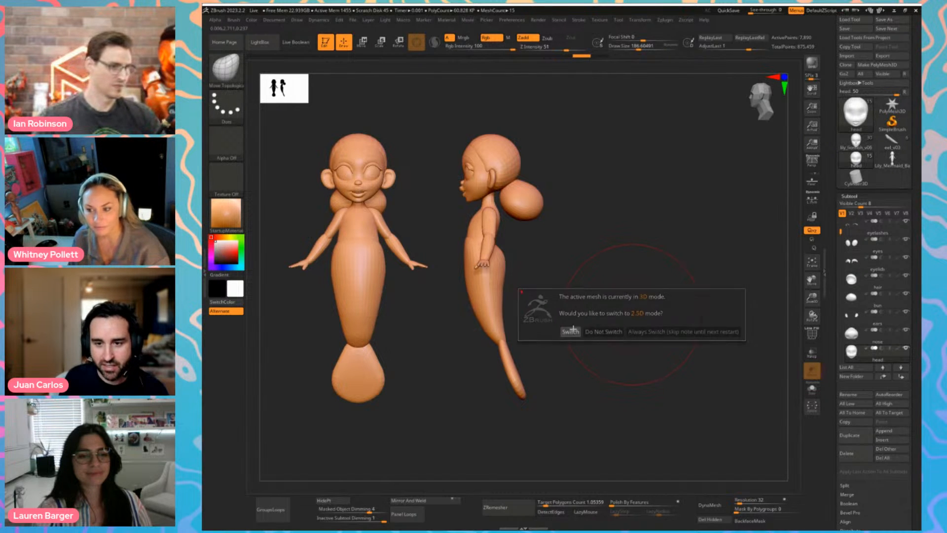
left_click_drag(609, 267, 604, 318)
key("t")
key("f")
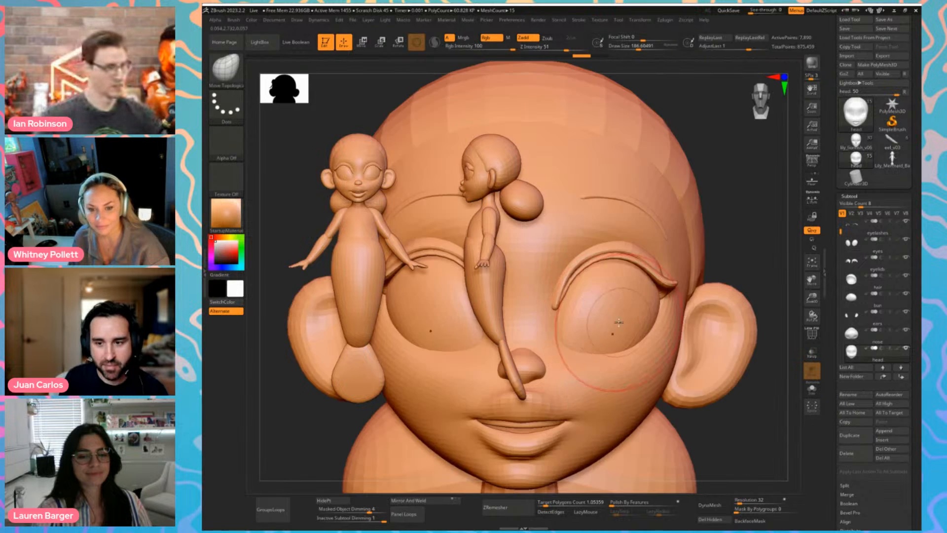
mouse_move(741, 255)
left_mouse_down("alt")
mouse_move(705, 239)
mouse_move(670, 302)
mouse_move(642, 322)
mouse_move(728, 250)
mouse_move(712, 251)
mouse_move(712, 268)
mouse_move(729, 259)
left_mouse_up("alt")
key("s")
left_click_drag(725, 263, 734, 265, "alt")
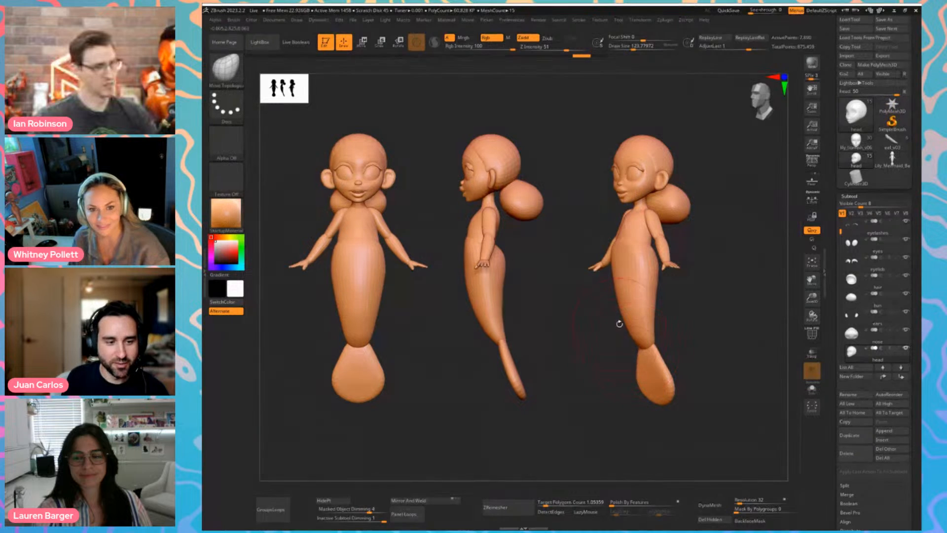
key("bracketleft")
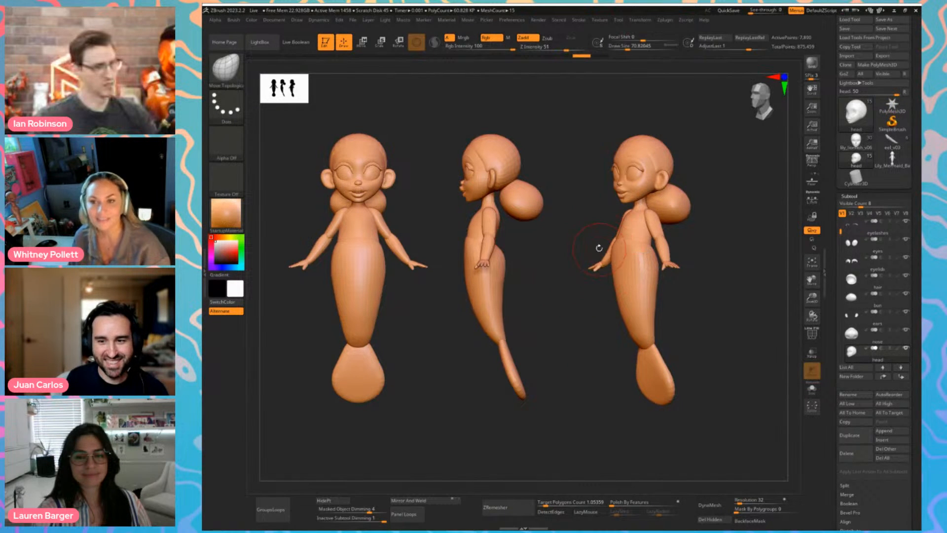
mouse_move(567, 259)
left_mouse_down()
mouse_move(567, 250)
mouse_move(558, 258)
left_mouse_up()
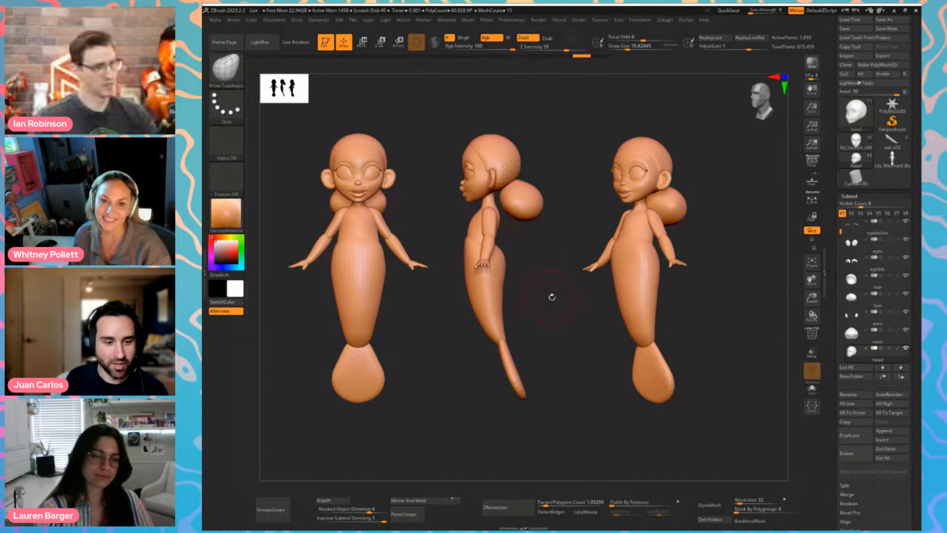
key("t")
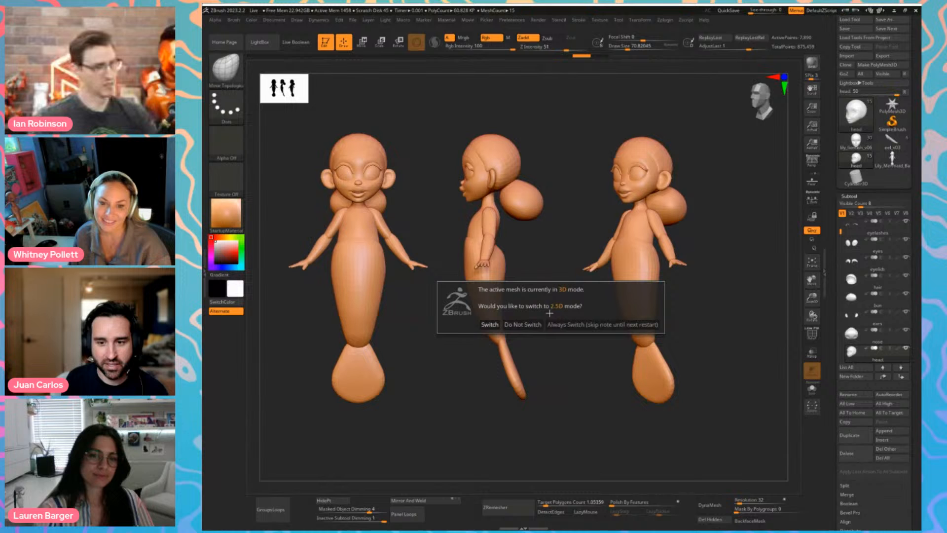
left_click(511, 324)
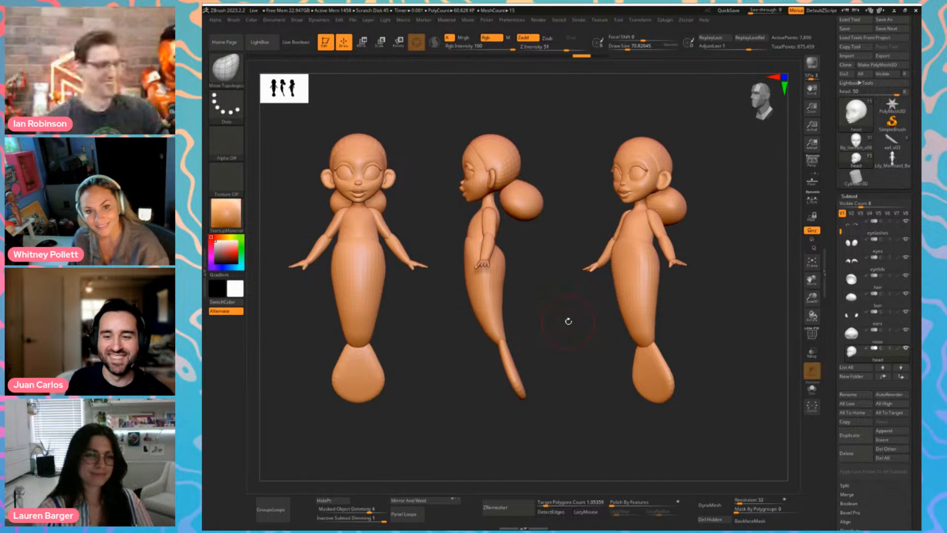
mouse_move(568, 321)
left_mouse_down()
mouse_move(580, 326)
mouse_move(564, 321)
left_mouse_up()
key("t")
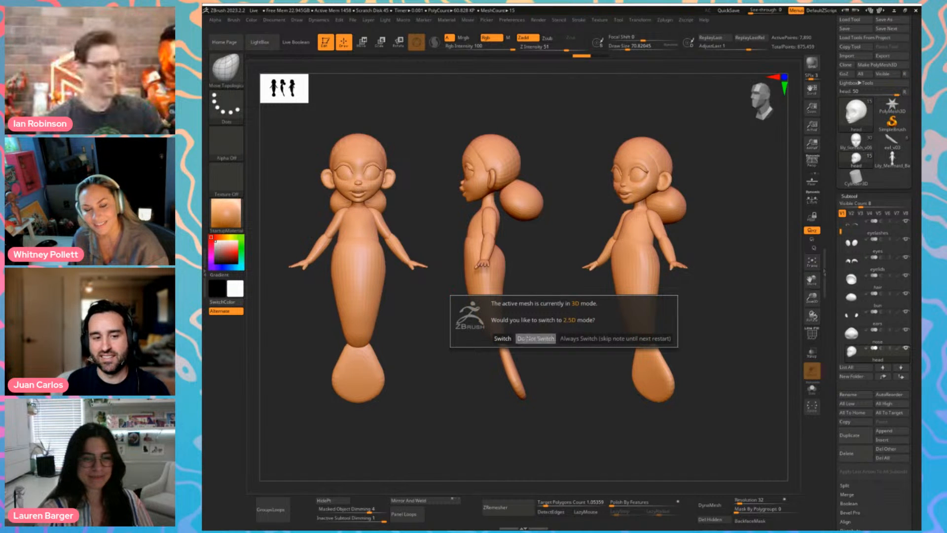
left_click(528, 339)
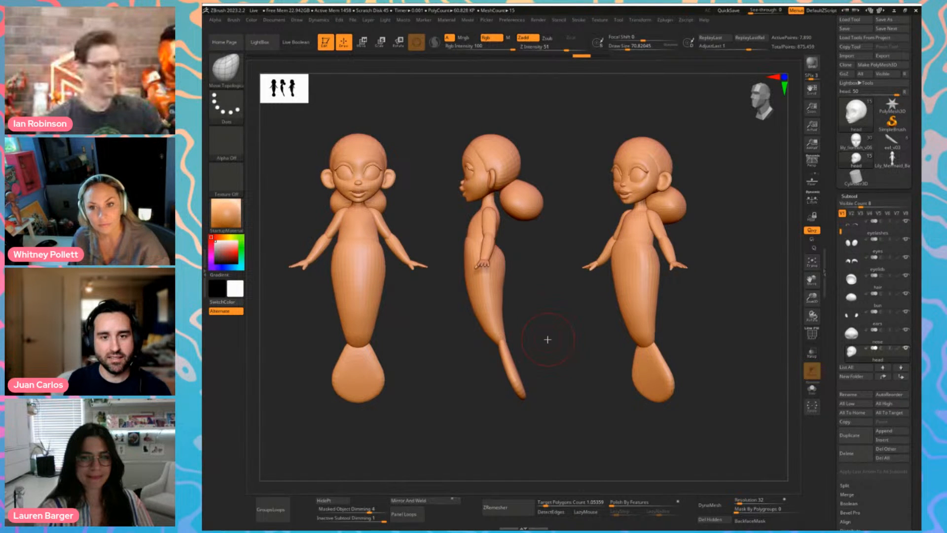
Clear the old copies from the canvas and snapshot the mermaid's front and three-quarter views, with its side view alongside
key("ctrl+n")
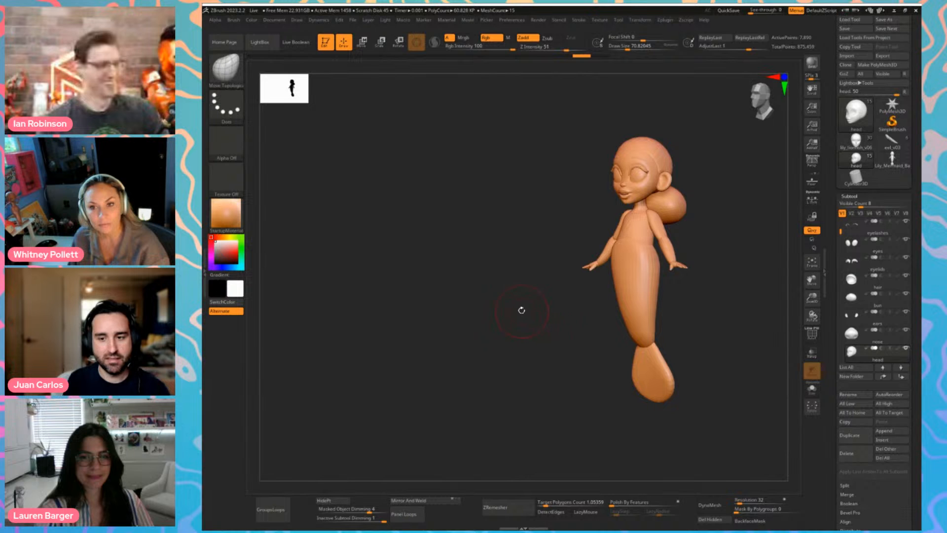
mouse_move(521, 311)
left_mouse_down()
mouse_move(520, 326)
mouse_move(417, 328)
left_mouse_up()
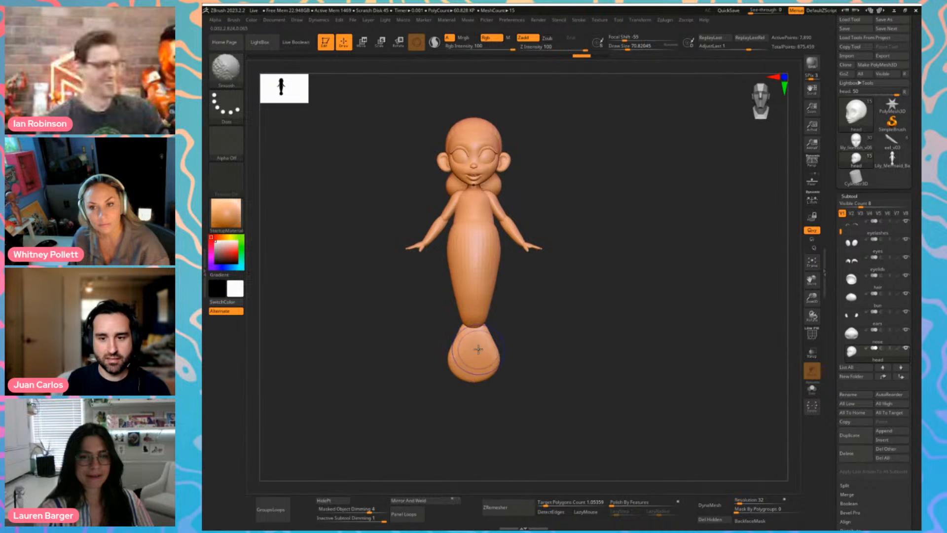
key("shift+s")
left_click_drag(611, 281, 758, 316)
key("shift+s")
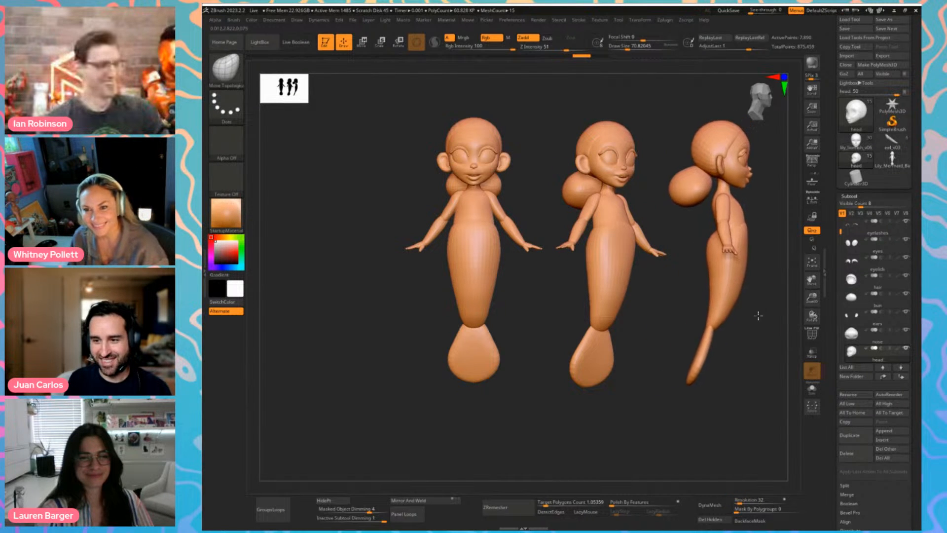
Add an enlarged three-quarter close-up of the head and upper body beside the full-length snapshots
mouse_move(346, 308)
left_mouse_down()
mouse_move(356, 338)
mouse_move(356, 321)
mouse_move(339, 321)
mouse_move(347, 361)
mouse_move(305, 338)
mouse_move(337, 357)
mouse_move(282, 341)
mouse_move(337, 364)
mouse_move(339, 211)
left_mouse_up()
key("shift+s")
left_click_drag(321, 123, 276, 137, "alt")
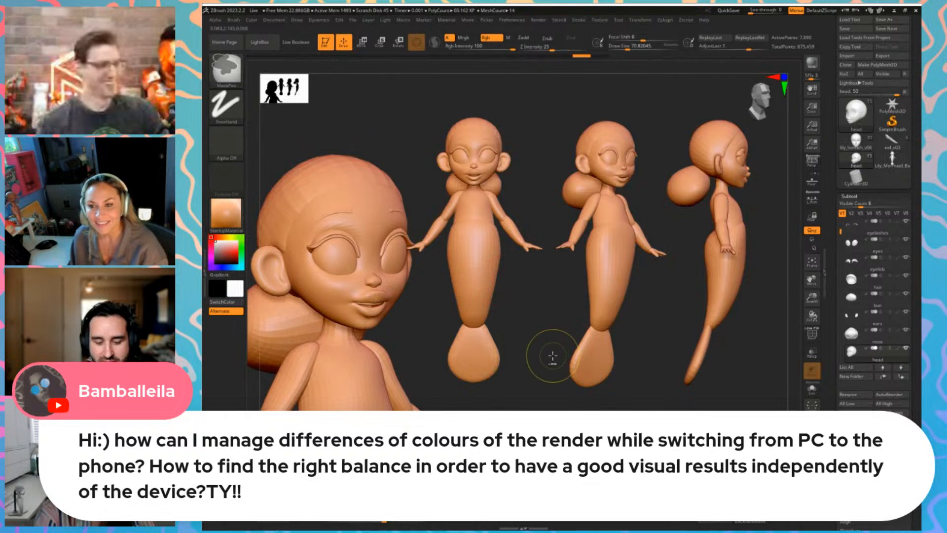
Clear all snapshots from the canvas, stay in 3D mode, and return the live mermaid to a full front view
key("ctrl+n")
key("t")
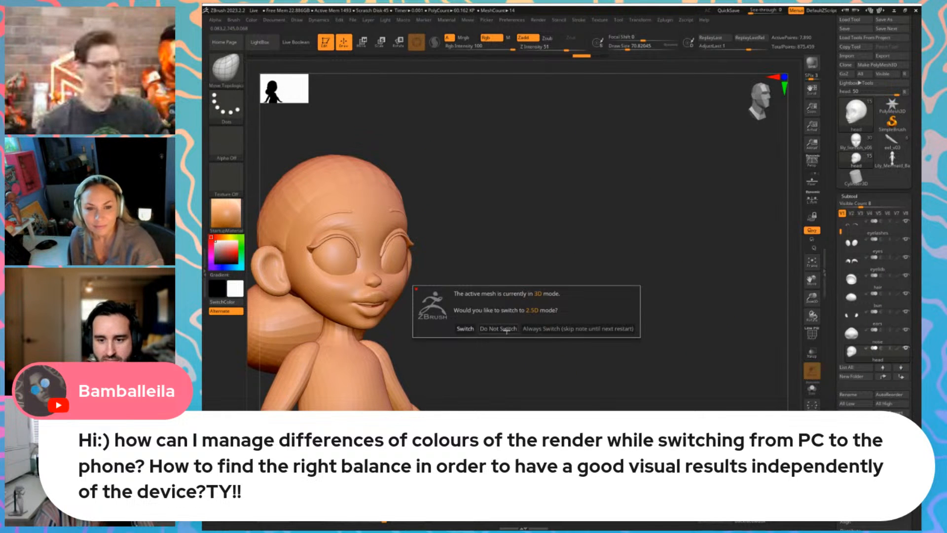
left_click(506, 331)
key("f")
left_click_drag(604, 313, 580, 368, "shift")
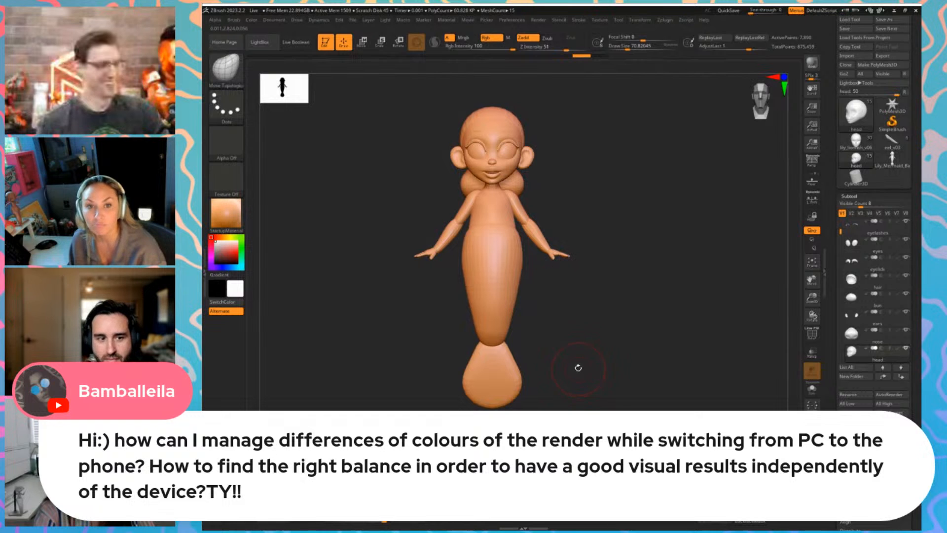
mouse_move(601, 365)
left_mouse_down()
mouse_move(577, 366)
mouse_move(612, 365)
mouse_move(599, 368)
left_mouse_up()
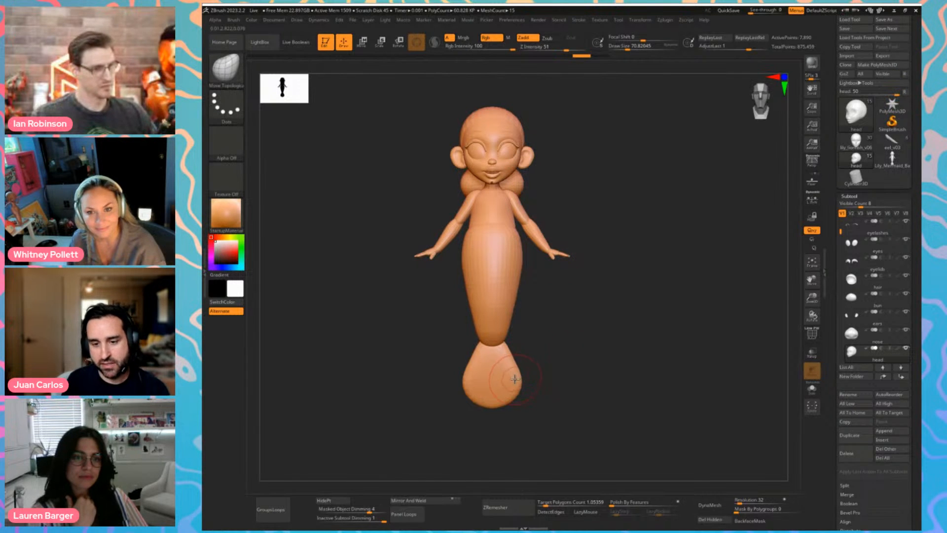
Select the tail fin subtool and set the Move Topological draw size to about 97
key("s")
left_click_drag(515, 381, 525, 381)
left_click(514, 387, "alt")
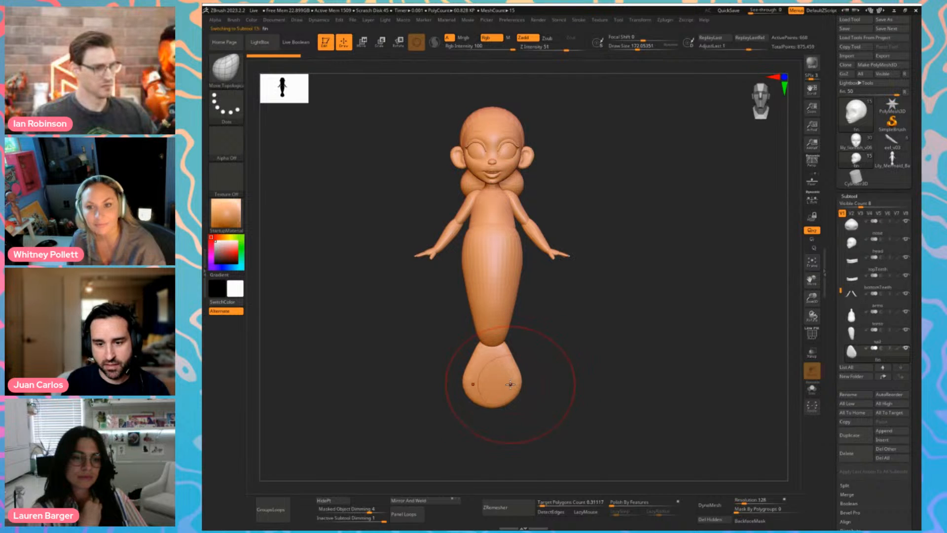
mouse_move(535, 377)
right_mouse_down("ctrl")
mouse_move(546, 366)
mouse_move(488, 370)
mouse_move(552, 372)
right_mouse_up("ctrl")
key("s")
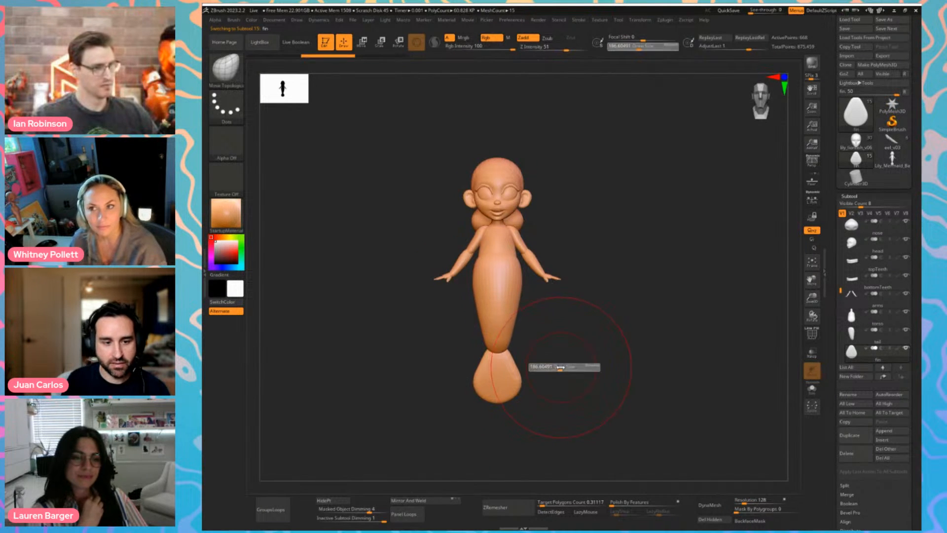
left_click_drag(558, 368, 551, 365)
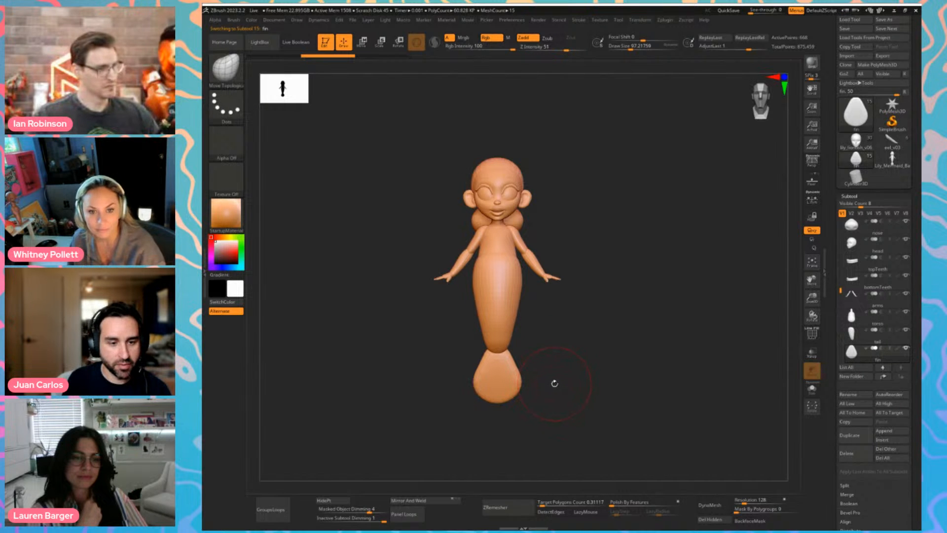
Examine the mermaid's overall proportions from the front, three-quarter and side, including the tail fin's polyframe
right_click_drag(562, 391, 573, 371)
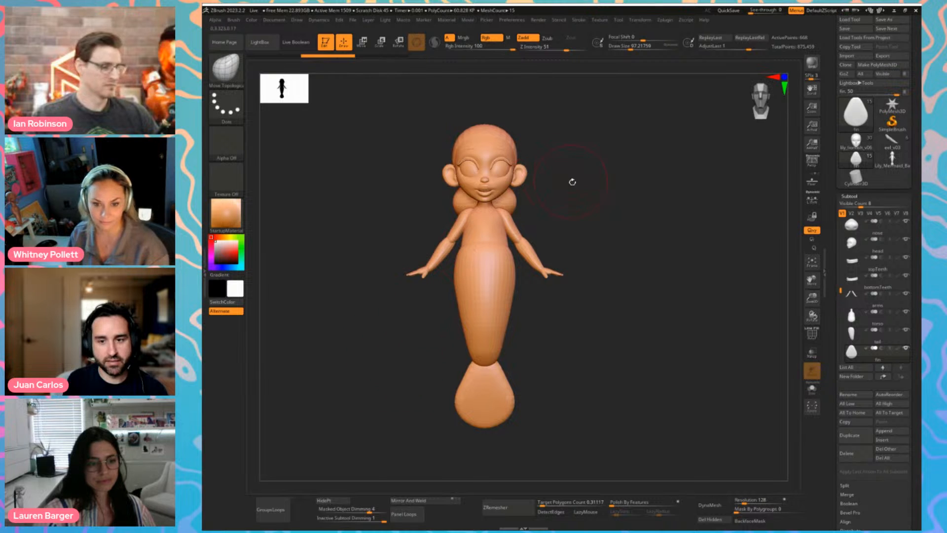
left_click_drag(594, 187, 513, 190, "alt")
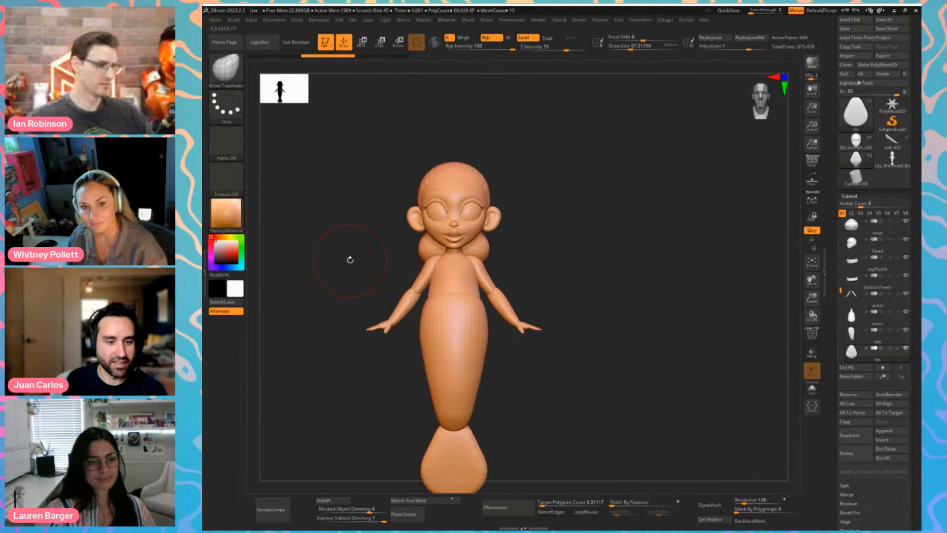
left_click_drag(350, 260, 353, 288, "alt")
left_click_drag(309, 345, 328, 417, "alt")
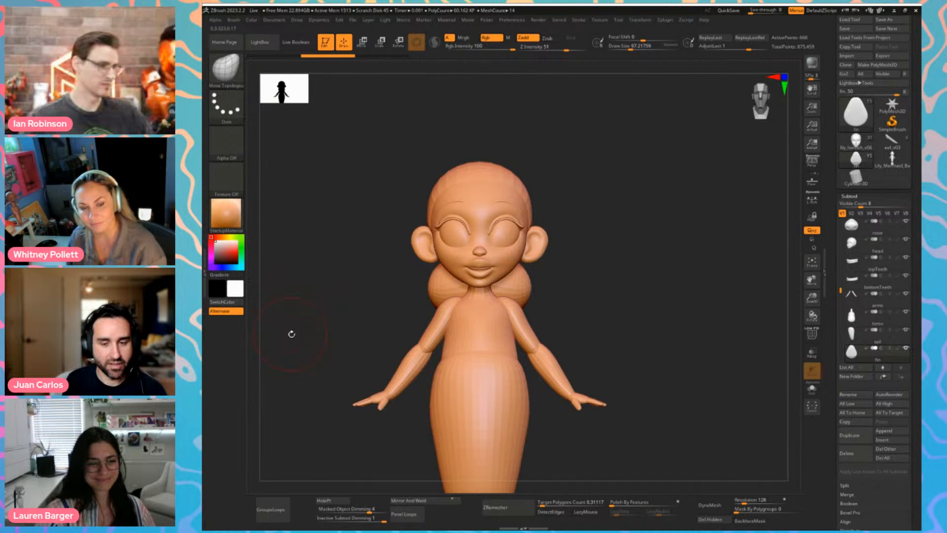
mouse_move(292, 334)
left_mouse_down("alt")
mouse_move(336, 264)
mouse_move(343, 269)
left_mouse_up("alt")
left_click_drag(374, 296, 349, 292)
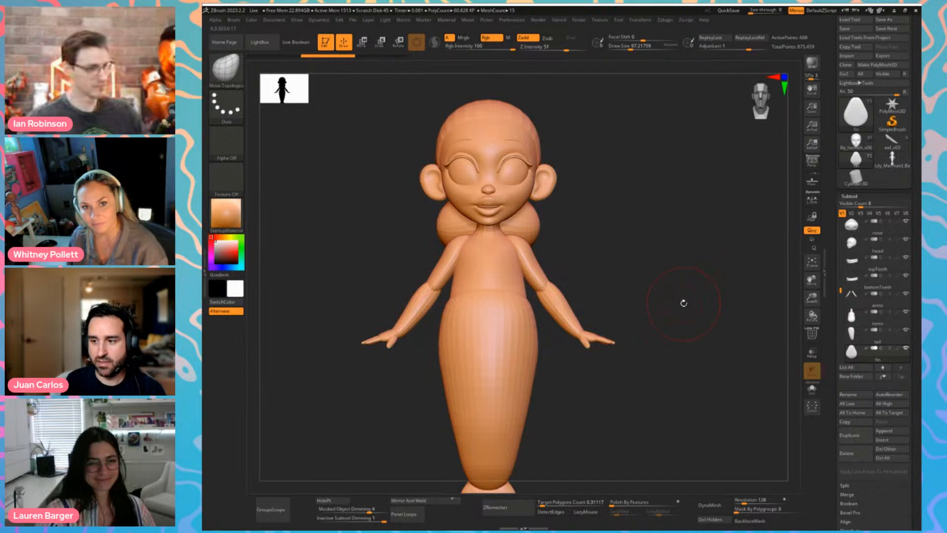
left_click_drag(684, 303, 657, 232, "alt")
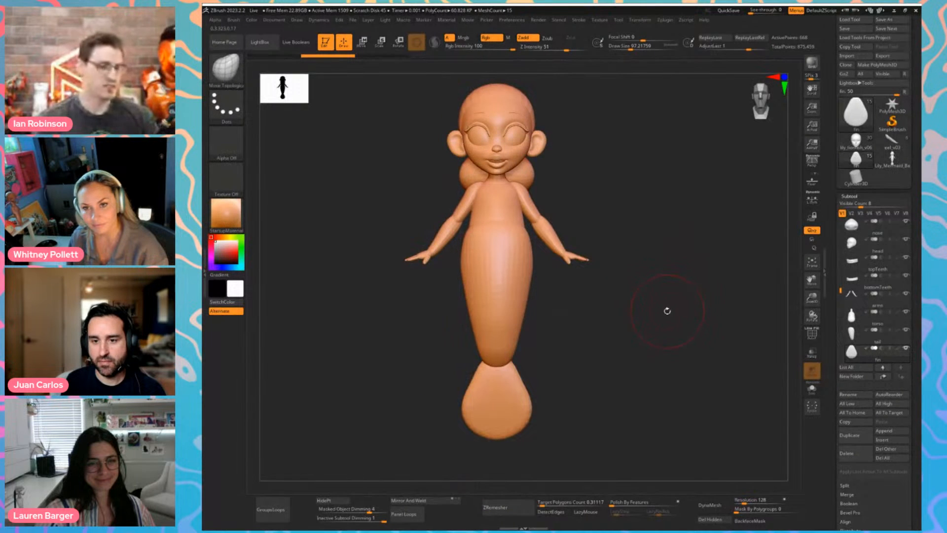
left_click_drag(667, 311, 645, 321, "alt")
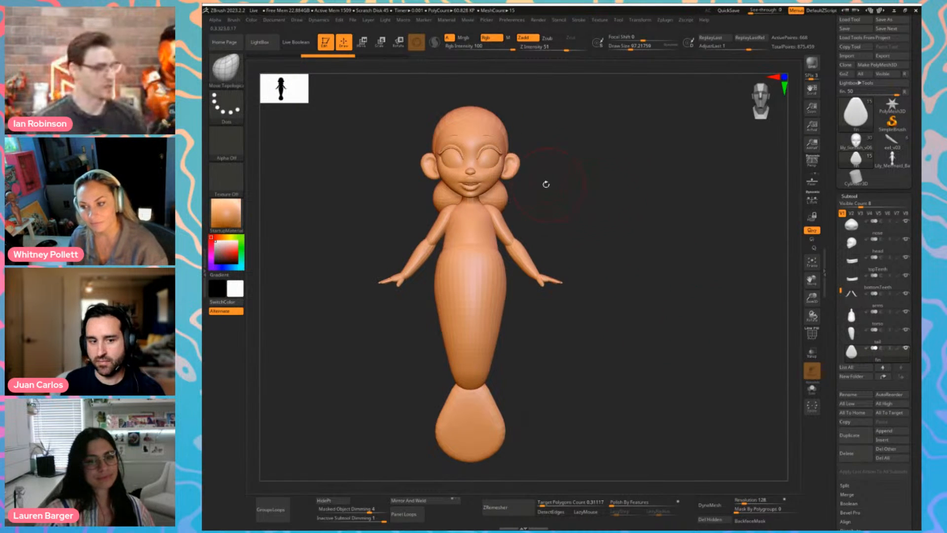
key("shift+f")
key("shift+f")
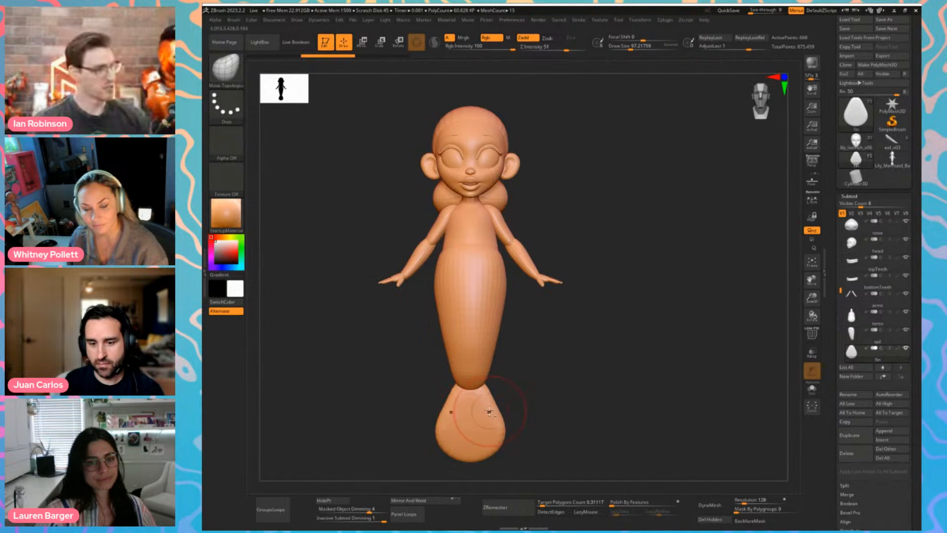
key("w")
left_click_drag(561, 412, 582, 286, "alt")
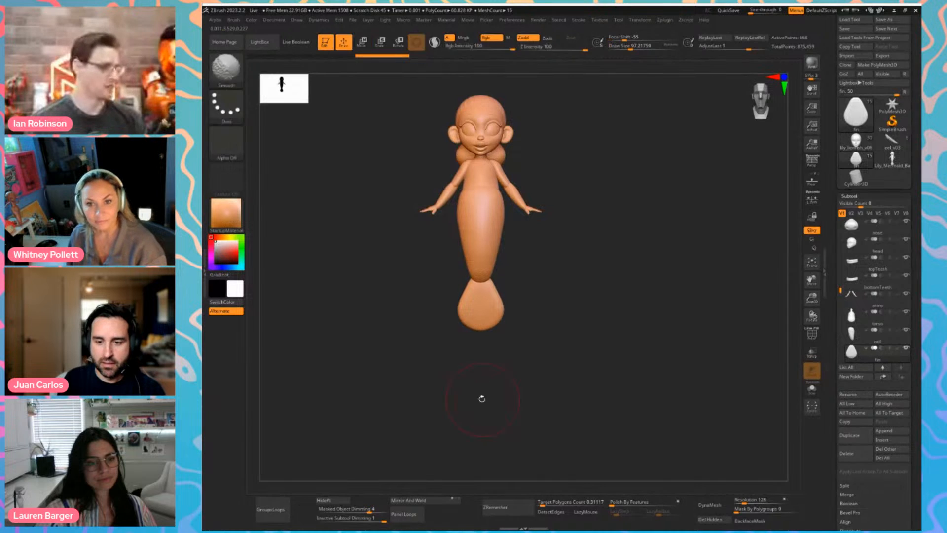
mouse_move(498, 306)
left_mouse_down()
mouse_move(544, 309)
mouse_move(526, 306)
left_mouse_up()
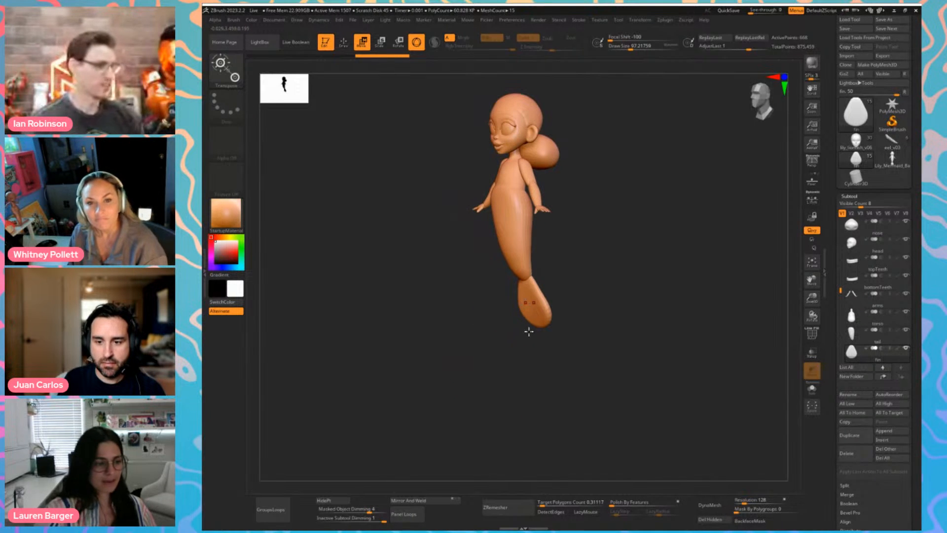
key("q")
left_click_drag(587, 292, 564, 293)
key("w")
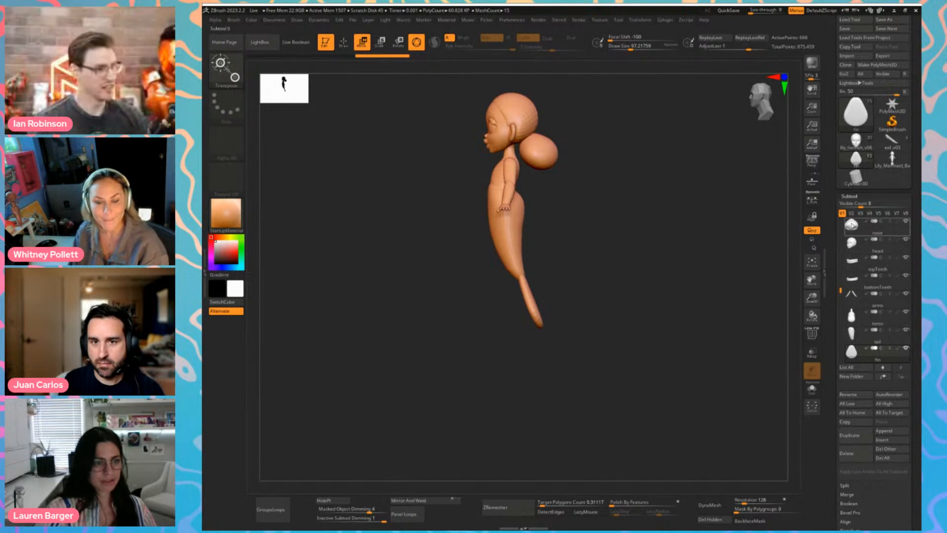
Choose the Move brush and pull the tail fin's lower part downward into a longer, flared shape
key("b")
key("m")
key("v")
key("s")
left_click_drag(545, 283, 567, 286)
mouse_move(524, 324)
left_mouse_down()
mouse_move(541, 382)
mouse_move(516, 377)
left_mouse_up()
Extend the mermaid's tail and fin downward with the Move brush, adjusting the draw size between strokes
key("s")
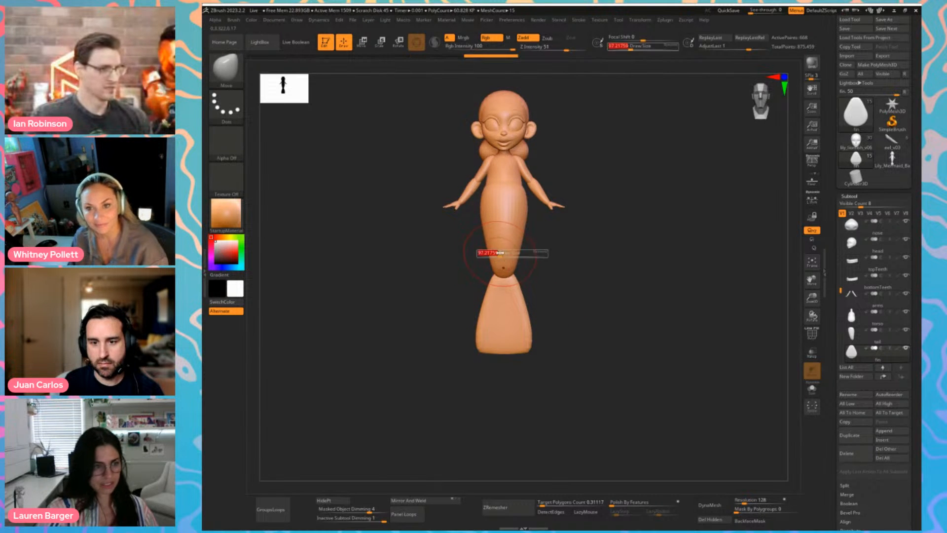
left_click_drag(500, 254, 512, 253)
mouse_move(506, 275)
left_mouse_down()
mouse_move(472, 296)
mouse_move(492, 361)
left_mouse_up()
left_click(506, 270, "alt")
left_click(498, 314, "alt")
key("s")
left_click_drag(492, 322, 485, 321)
key("s")
left_click_drag(501, 271, 489, 296)
Select the tail, show its polyframe, and reshape its form with the Move brush at a draw size of about 145
left_click(498, 277, "alt")
key("shift+f")
left_click_drag(504, 246, 504, 237)
key("s")
left_click_drag(506, 250, 509, 215)
mouse_move(537, 245)
left_mouse_down("shift")
mouse_move(504, 246)
mouse_move(450, 330)
left_mouse_up("shift")
left_click_drag(419, 235, 416, 303, "alt")
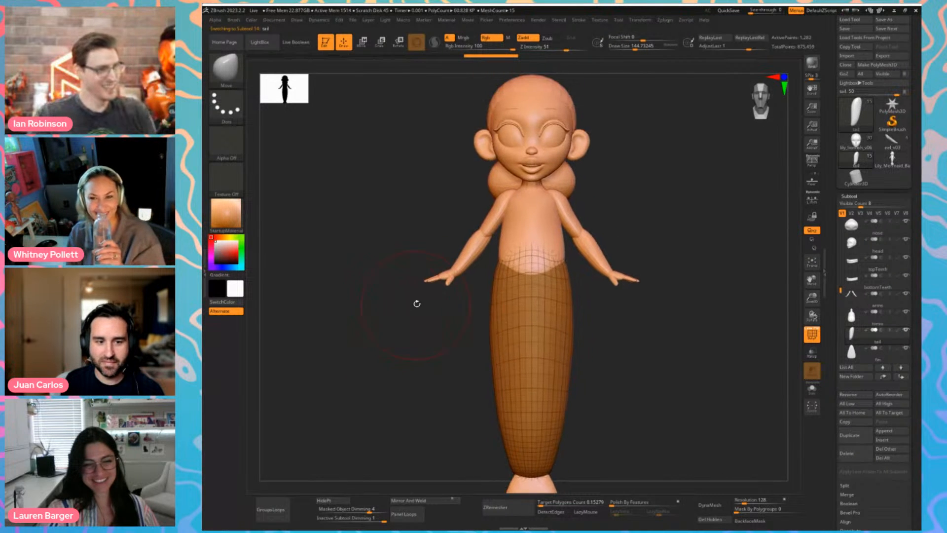
Hide the tail's polyframe, select the arms subtool, and show the polyframe on the arms
key("shift+f")
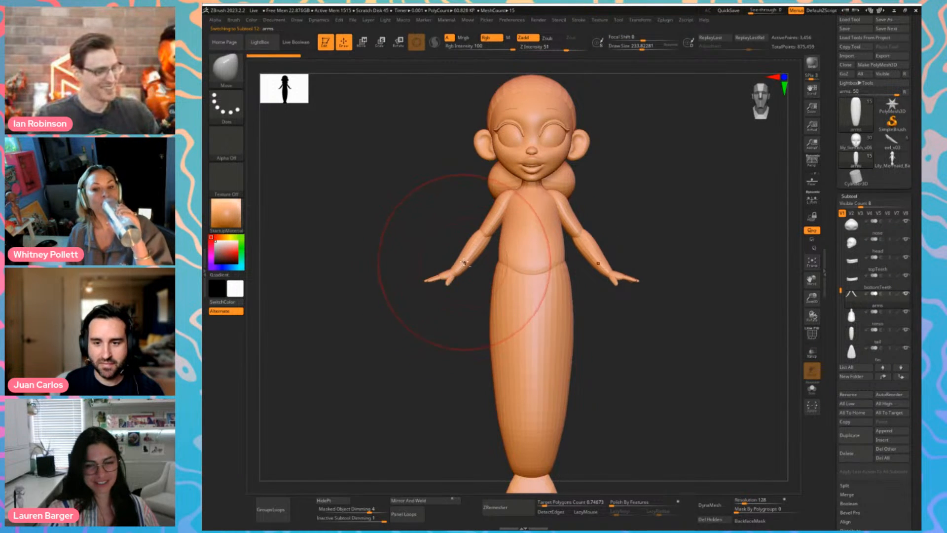
left_click(447, 273, "alt")
key("shift+f")
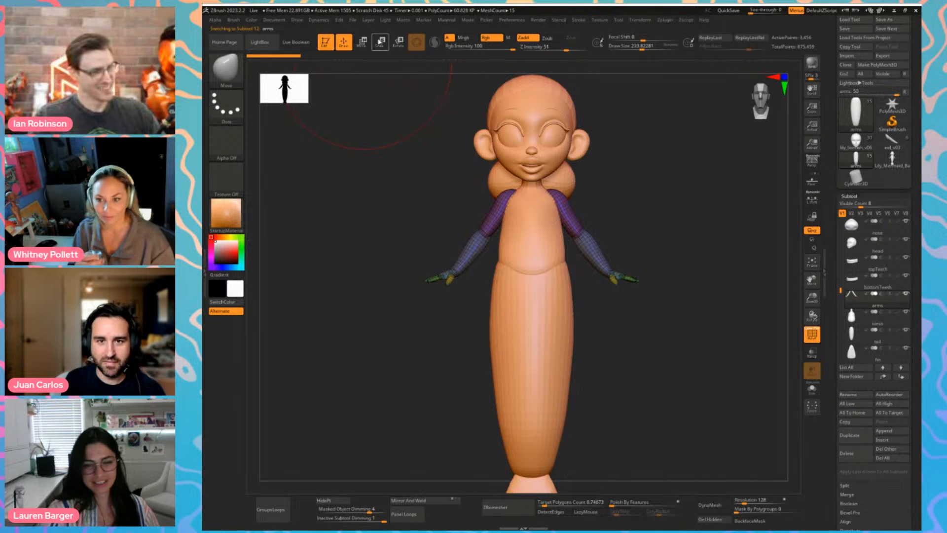
Turn on the transform gizmo for the arms and place it on the forearm in front view
key("e")
mouse_move(425, 133)
left_mouse_down("alt")
mouse_move(626, 344)
mouse_move(647, 334)
mouse_move(650, 350)
mouse_move(654, 343)
left_mouse_up("alt")
key("f")
key("f")
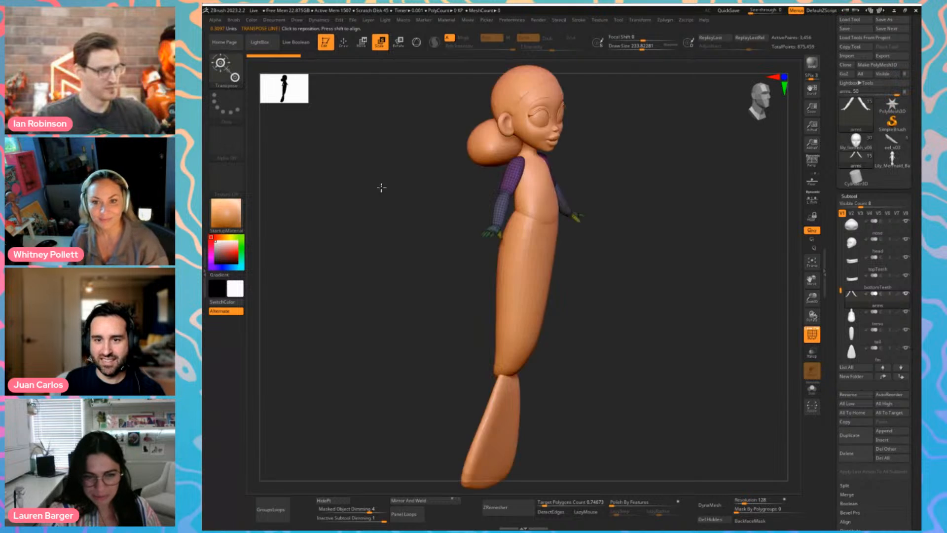
left_click_drag(382, 187, 359, 124, "shift")
left_click(344, 43)
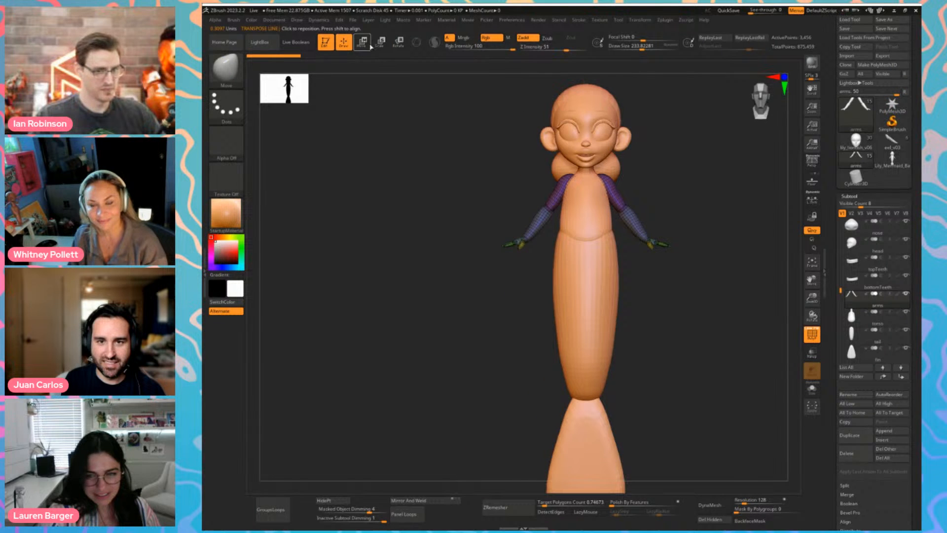
left_click(398, 43)
left_click(418, 44)
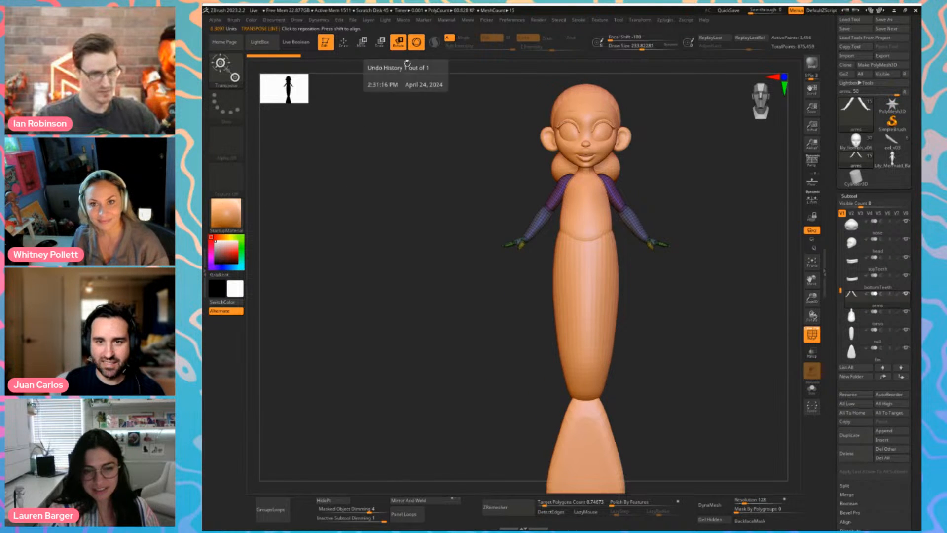
left_click(541, 228)
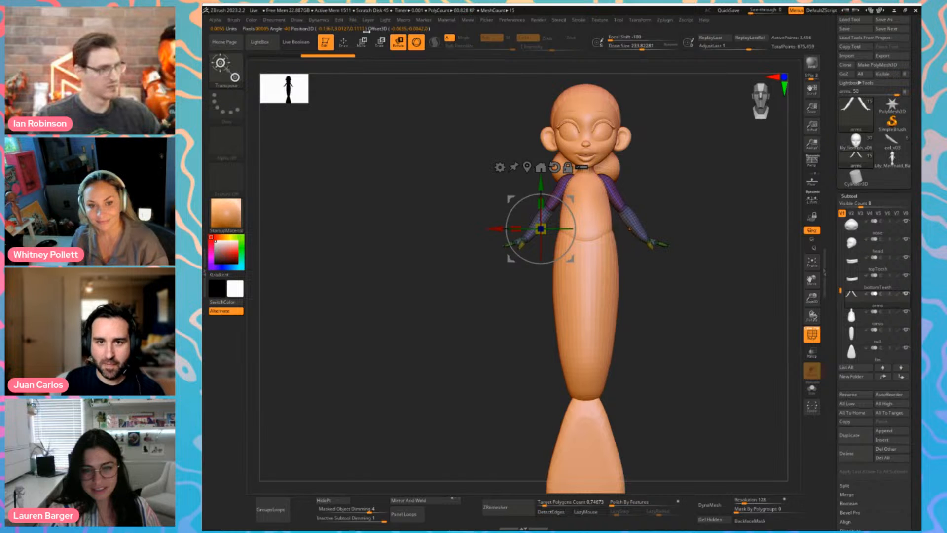
Scale the arms up with the gizmo and reposition them at the shoulders
left_click(380, 43)
left_click_drag(532, 204, 575, 224)
left_click_drag(458, 321, 528, 326)
left_click_drag(569, 209, 557, 229, "alt")
mouse_move(631, 201)
left_mouse_down()
mouse_move(438, 245)
mouse_move(437, 230)
mouse_move(410, 213)
left_mouse_up()
Hide the arms' polyframe and adjust their shape with the Move Topological brush
key("b")
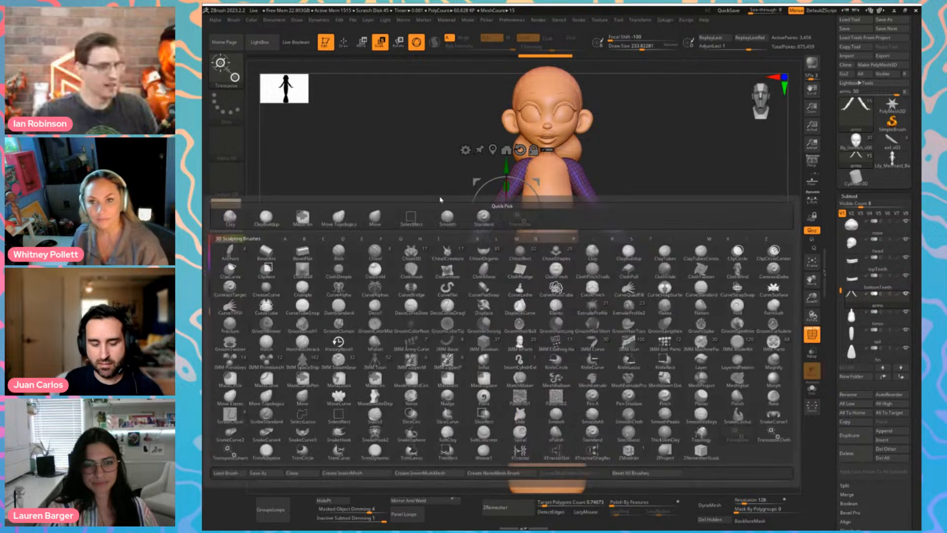
key("m")
key("v")
key("shift+f")
key("s")
left_click_drag(465, 276, 454, 276)
key("b")
key("m")
key("t")
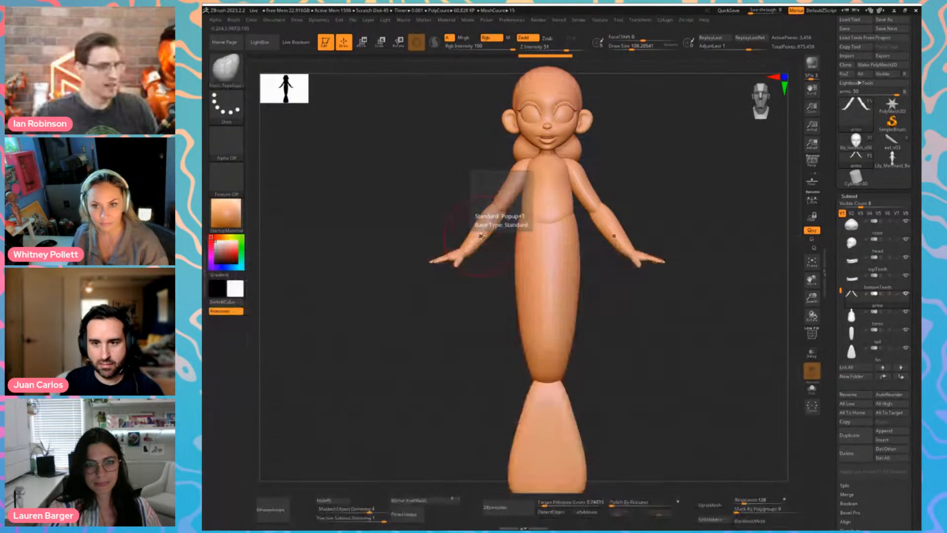
key("s")
left_click_drag(493, 239, 479, 238)
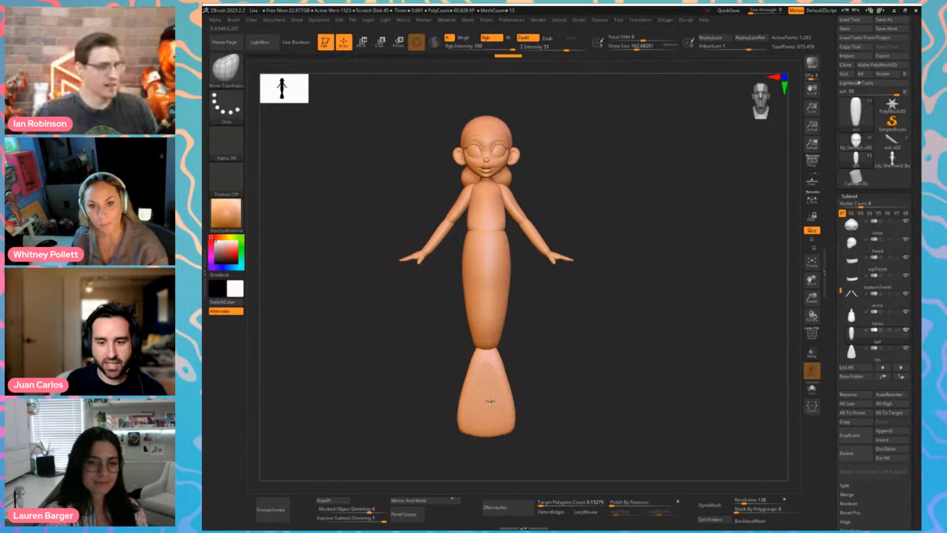
Select the tail fin and reshape its upper part with the Move Topological brush
key("s")
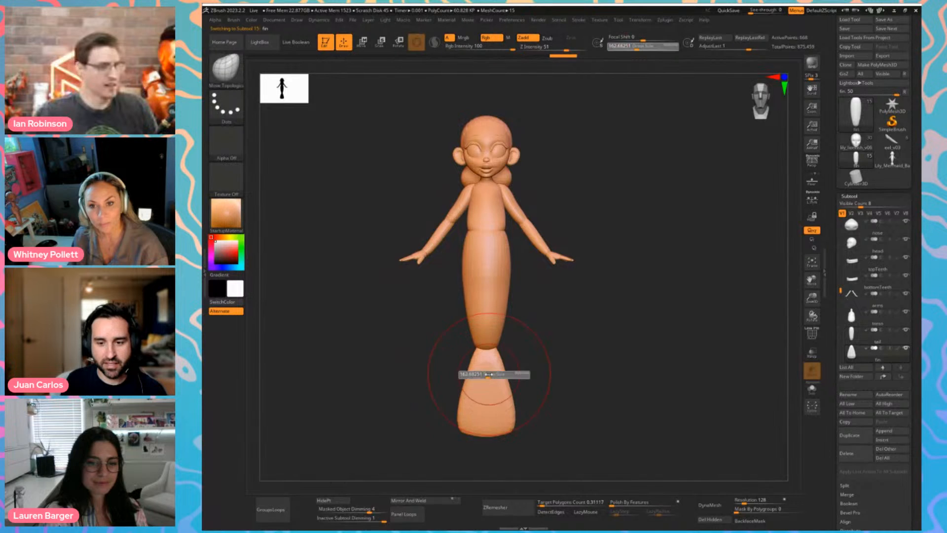
left_click(490, 364, "alt")
mouse_move(489, 375)
left_mouse_down()
mouse_move(479, 363)
mouse_move(494, 343)
mouse_move(490, 356)
mouse_move(406, 332)
mouse_move(472, 351)
left_mouse_up()
key("s")
Select the tail and refine its lower end with the Move Topological brush, reducing the draw size to about 54
left_click(488, 344, "alt")
key("s")
key("s")
key("s")
mouse_move(479, 354)
left_mouse_down()
mouse_move(489, 352)
mouse_move(463, 357)
left_mouse_up()
key("s")
mouse_move(463, 357)
left_mouse_down("shift")
mouse_move(399, 339)
mouse_move(424, 363)
mouse_move(398, 359)
mouse_move(393, 398)
left_mouse_up("shift")
key("s")
mouse_move(365, 292)
left_mouse_down("alt")
mouse_move(357, 419)
mouse_move(340, 397)
mouse_move(353, 366)
left_mouse_up("alt")
key("s")
left_click_drag(475, 233, 465, 232)
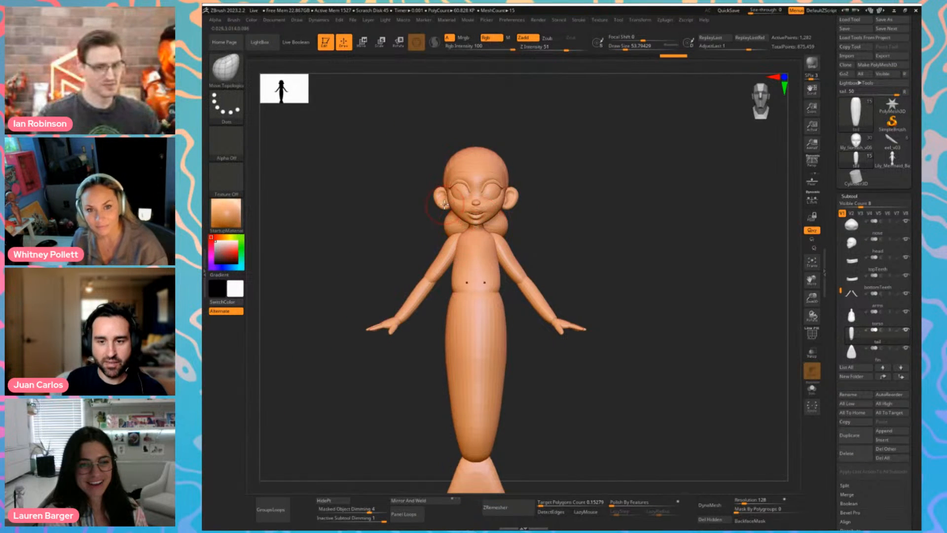
Select the eyes, set the draw size to about 65, and examine the face and full figure from front and three-quarter views
left_click(465, 195, "alt")
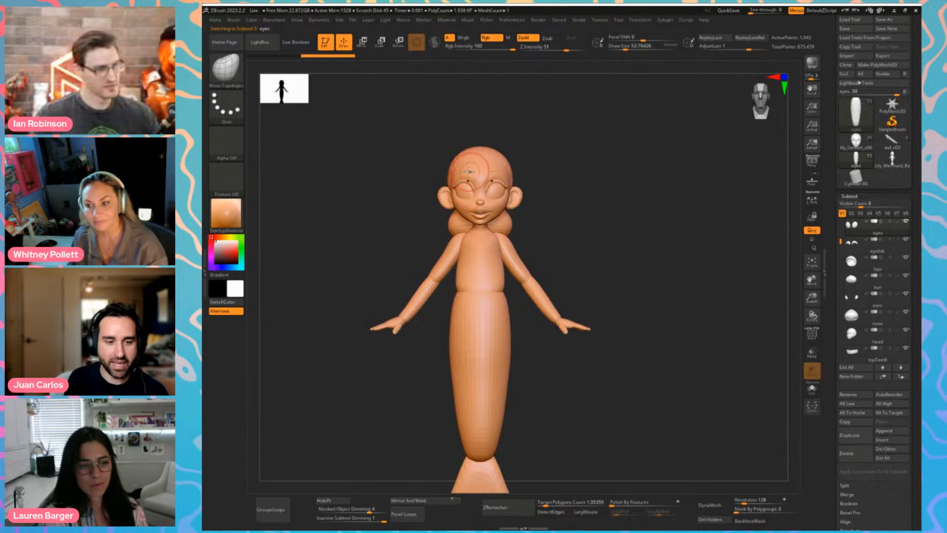
mouse_move(431, 208)
left_mouse_down()
mouse_move(401, 207)
mouse_move(434, 203)
left_mouse_up()
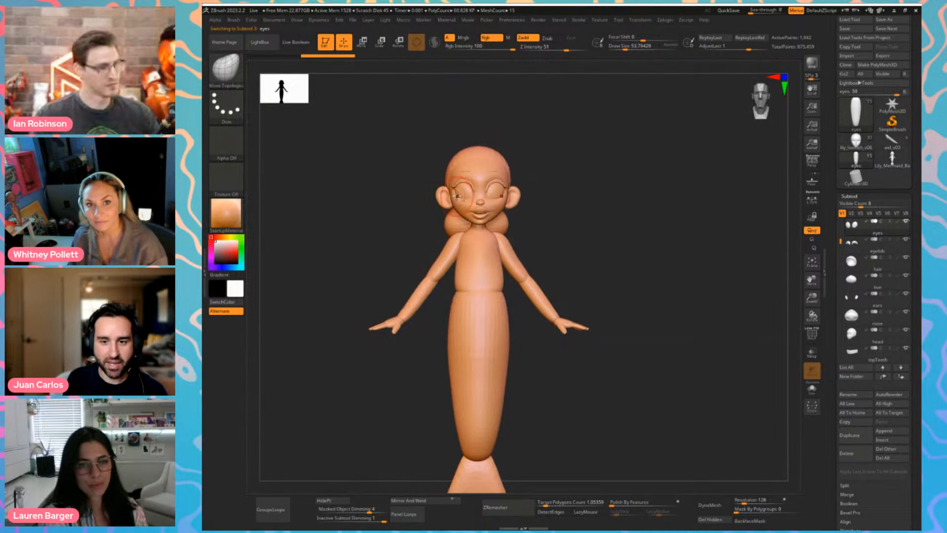
key("bracketright")
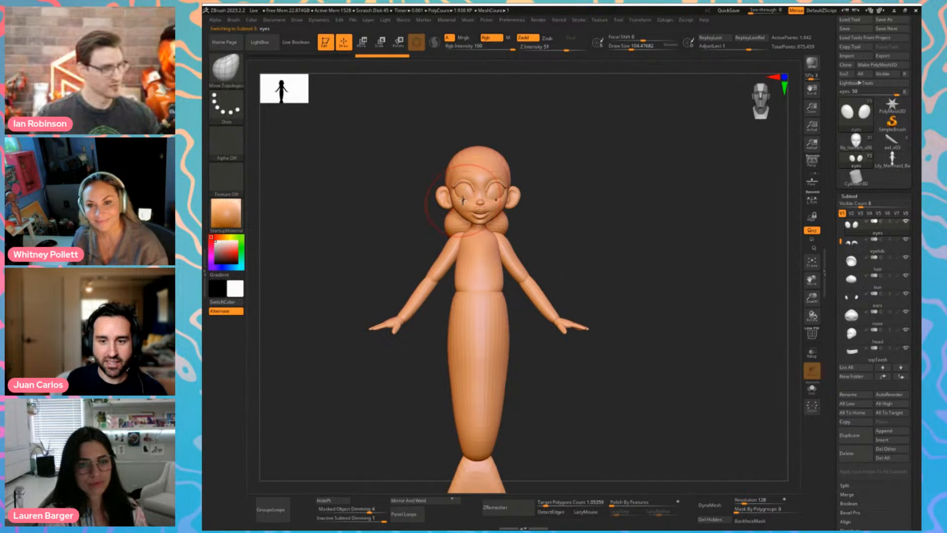
key("bracketleft")
left_click_drag(395, 222, 317, 232)
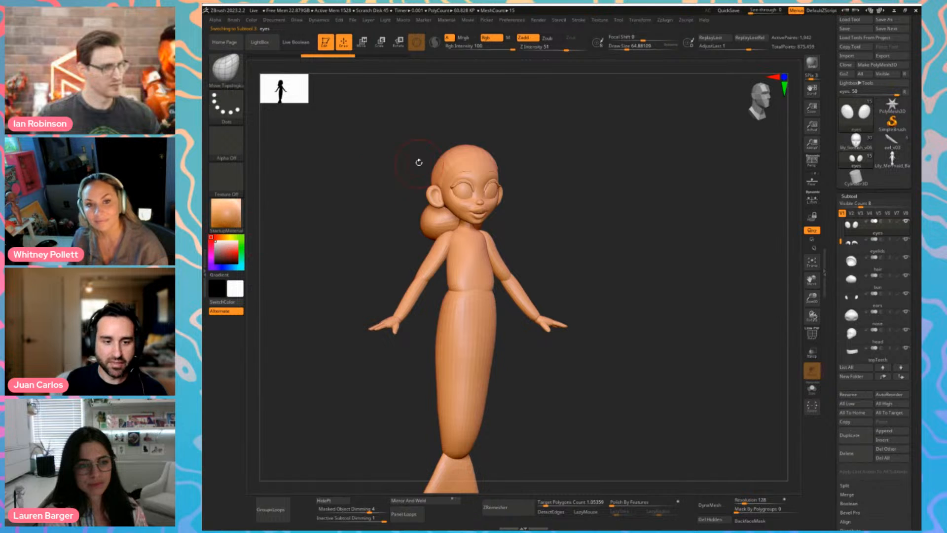
left_click_drag(360, 220, 437, 200)
left_click_drag(355, 277, 349, 284, "shift")
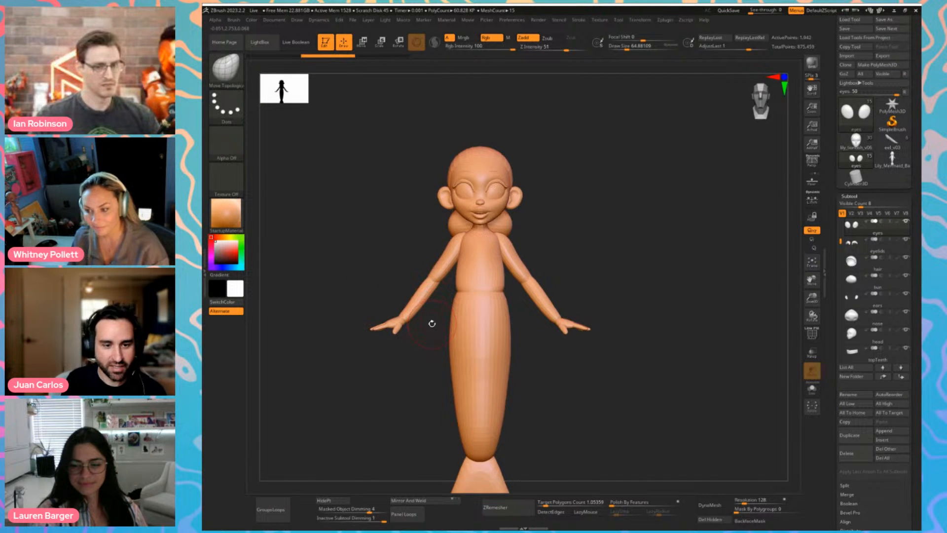
left_click_drag(424, 403, 425, 327, "alt")
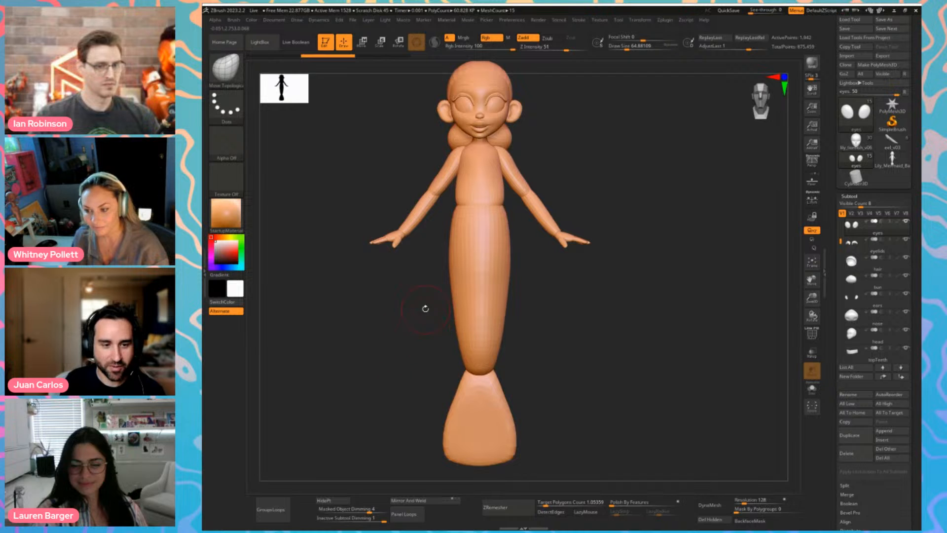
mouse_move(411, 275)
left_mouse_down("alt")
mouse_move(425, 300)
mouse_move(446, 280)
left_mouse_up("alt")
Select the arms and nudge them near the elbow with the Move Topological brush at an enlarged draw size
key("s")
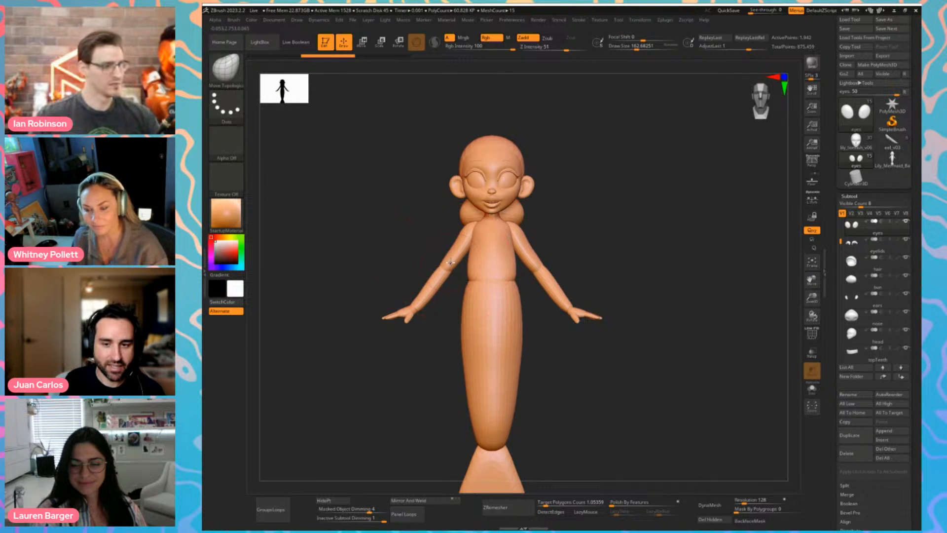
left_click(444, 274, "alt")
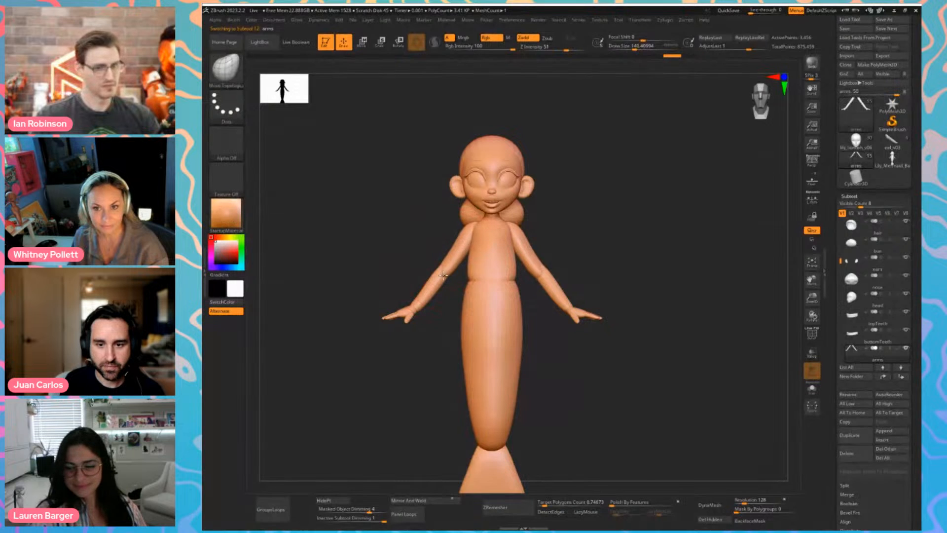
left_click_drag(443, 275, 440, 274)
right_click_drag(440, 274, 474, 275)
key("s")
left_click_drag(461, 274, 430, 295)
Select the tail and push its hip area outward in the back view
left_click(423, 292, "alt")
key("s")
left_click_drag(440, 296, 452, 300)
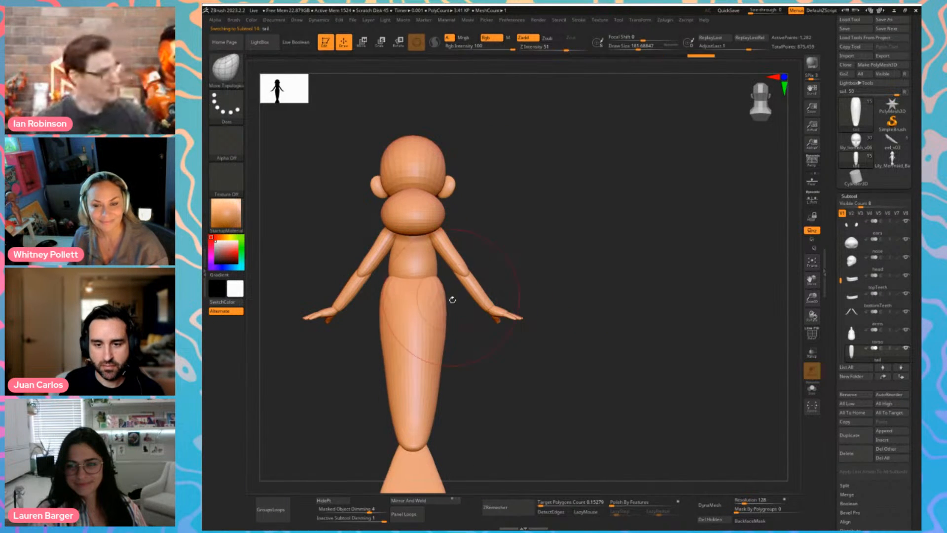
mouse_move(453, 300)
right_mouse_down("shift")
mouse_move(368, 348)
mouse_move(368, 321)
right_mouse_up("shift")
Reshape the tail's side profile into a gentle curve, adjusting the draw size between strokes
right_click_drag(369, 326, 425, 349)
key("s")
mouse_move(426, 347)
left_mouse_down()
mouse_move(435, 347)
mouse_move(429, 337)
mouse_move(418, 343)
left_mouse_up()
key("s")
key("s")
left_click_drag(419, 391, 427, 389)
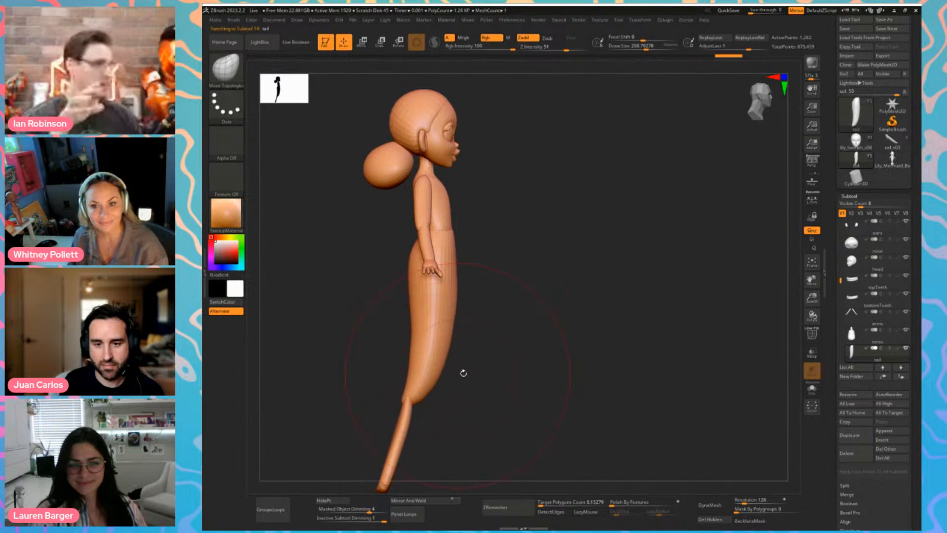
Select the tail fin, pull its corner outward and its lower edge upward, and undo the last two edits
mouse_move(463, 373)
right_mouse_down("shift")
mouse_move(378, 381)
mouse_move(384, 288)
right_mouse_up("shift")
left_click(440, 368, "alt")
key("s")
mouse_move(442, 370)
left_mouse_down()
mouse_move(420, 370)
mouse_move(373, 414)
left_mouse_up()
key("s")
mouse_move(442, 399)
left_mouse_down()
mouse_move(431, 399)
mouse_move(448, 366)
left_mouse_up()
key("ctrl+z")
key("ctrl+z")
Flare the fin's lobes outward in front view and bend its side profile into a curve
key("s")
key("s")
mouse_move(419, 366)
left_mouse_down()
mouse_move(433, 365)
mouse_move(384, 390)
mouse_move(371, 386)
left_mouse_up()
right_click_drag(366, 330, 430, 338, "shift")
key("s")
mouse_move(427, 329)
left_mouse_down()
mouse_move(407, 329)
mouse_move(417, 326)
left_mouse_up()
right_click_drag(534, 243, 452, 352, "alt")
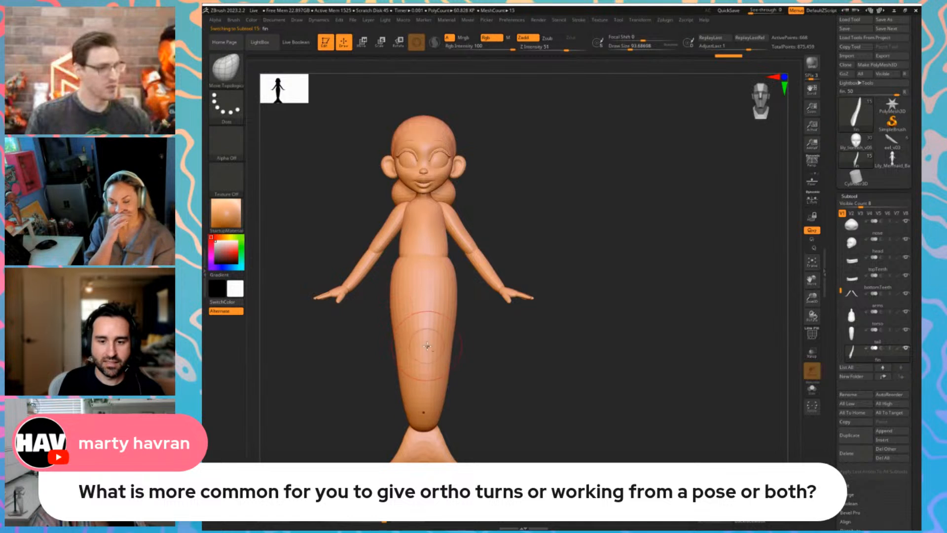
Select the tail and stretch its lower end downward with a draw size of about 484
left_click(408, 343, "alt")
key("s")
left_click_drag(408, 342, 438, 342)
right_click_drag(387, 389, 408, 310, "alt")
key("s")
left_click_drag(422, 336, 441, 336)
left_click_drag(441, 344, 440, 378)
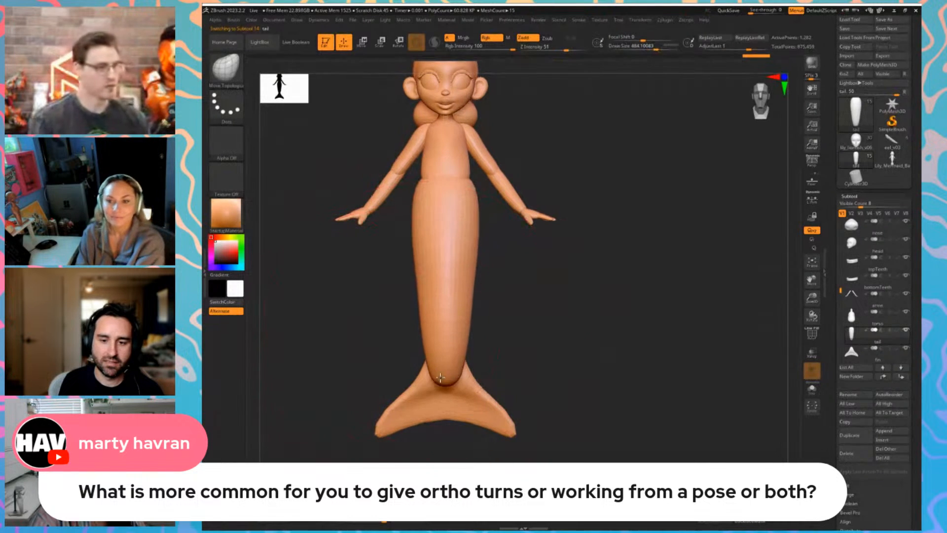
right_click_drag(353, 375, 358, 280, "ctrl")
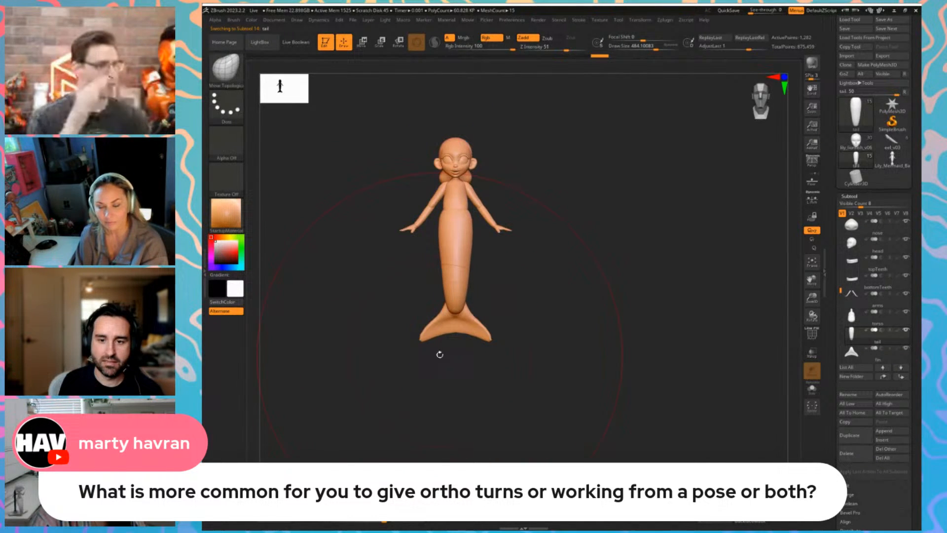
Select the tail fin, pull it downward in front view, and refine its side profile with a smaller draw size of about 60
left_click(451, 329, "alt")
left_click_drag(451, 329, 452, 350)
right_click_drag(451, 344, 514, 340, "shift")
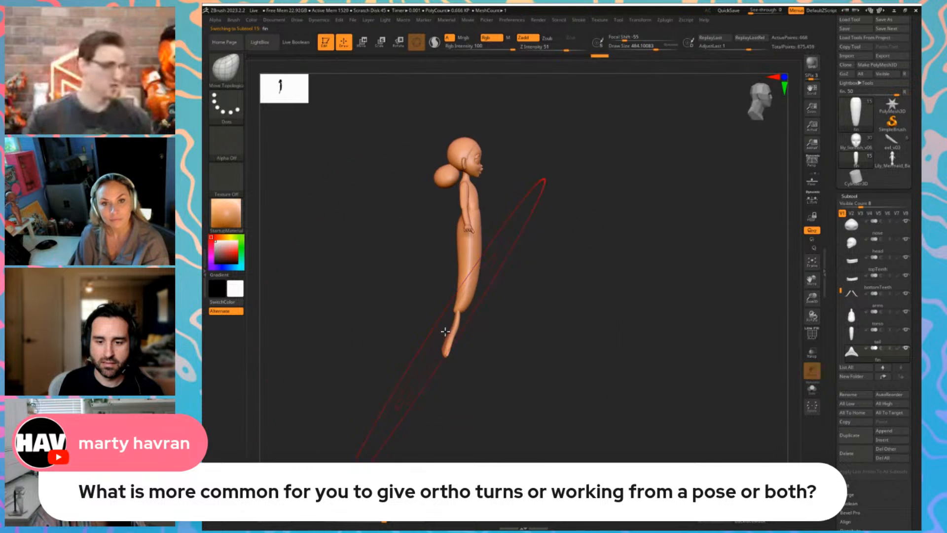
key("s")
mouse_move(446, 331)
left_mouse_down()
mouse_move(432, 331)
mouse_move(452, 325)
mouse_move(454, 296)
left_mouse_up()
key("s")
key("s")
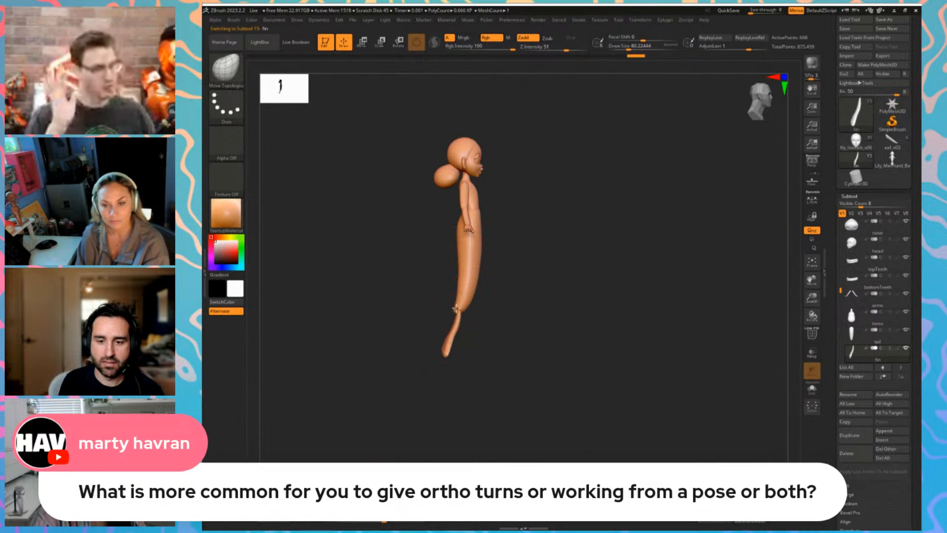
Check the fin's polyframe, select the tail, reshape its tip around the fin's base, and leave the polyframe hidden
right_click_drag(483, 312, 474, 288, "ctrl")
key("shift+f")
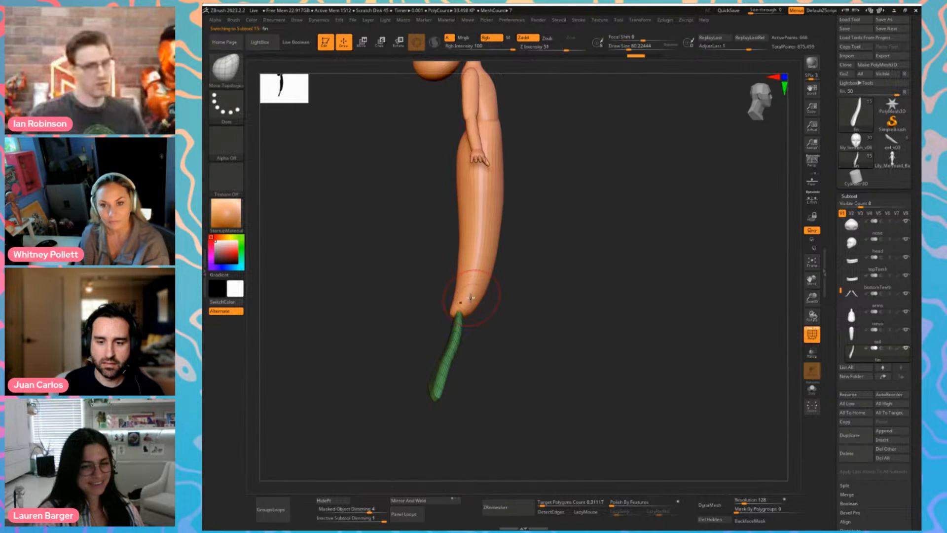
left_click(461, 298, "alt")
left_click_drag(453, 309, 464, 314)
key("shift+f")
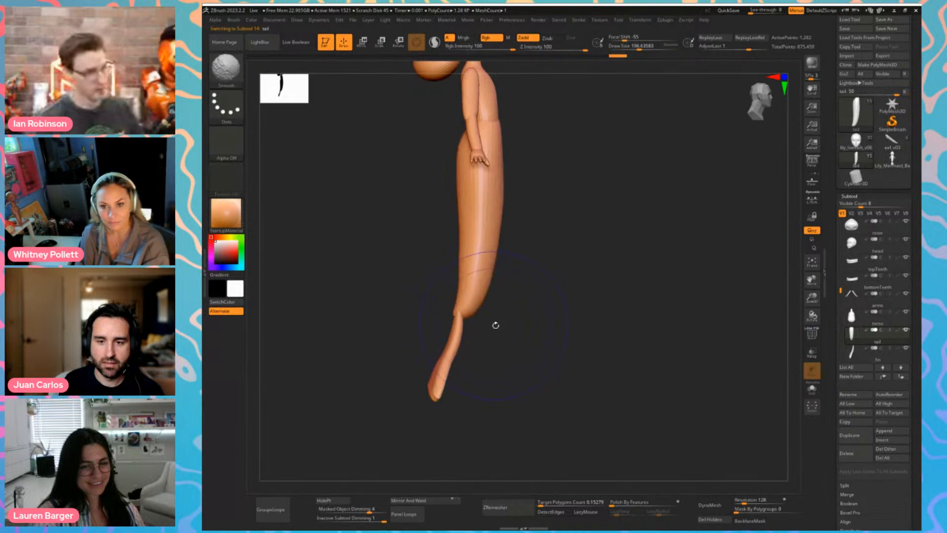
Select the tail fin and pull its lobes outward and upward into wide flukes in front view
right_click_drag(495, 326, 418, 333, "shift")
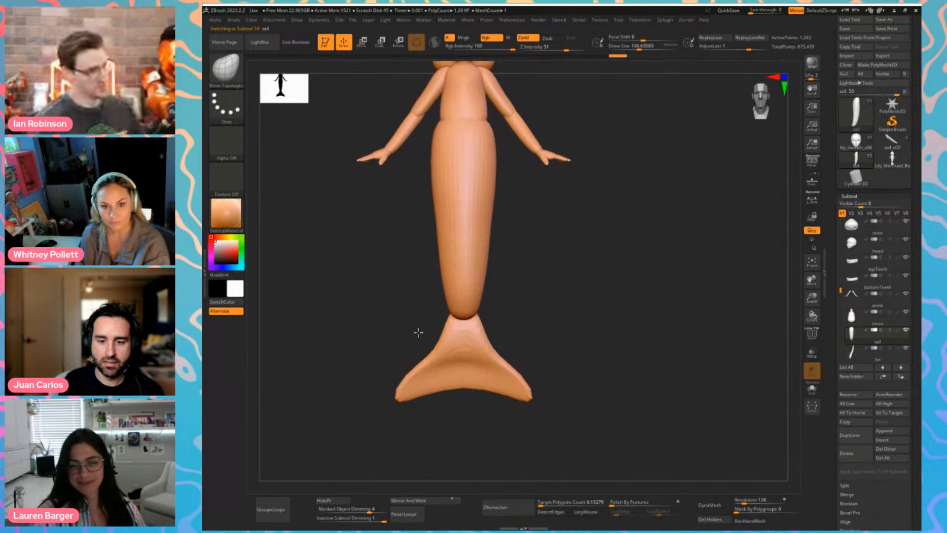
left_click(416, 381, "alt")
key("s")
mouse_move(405, 388)
left_mouse_down()
mouse_move(425, 389)
mouse_move(359, 379)
mouse_move(391, 390)
mouse_move(378, 392)
mouse_move(360, 384)
mouse_move(416, 368)
mouse_move(446, 378)
mouse_move(443, 360)
mouse_move(430, 361)
left_mouse_up()
key("s")
key("s")
key("s")
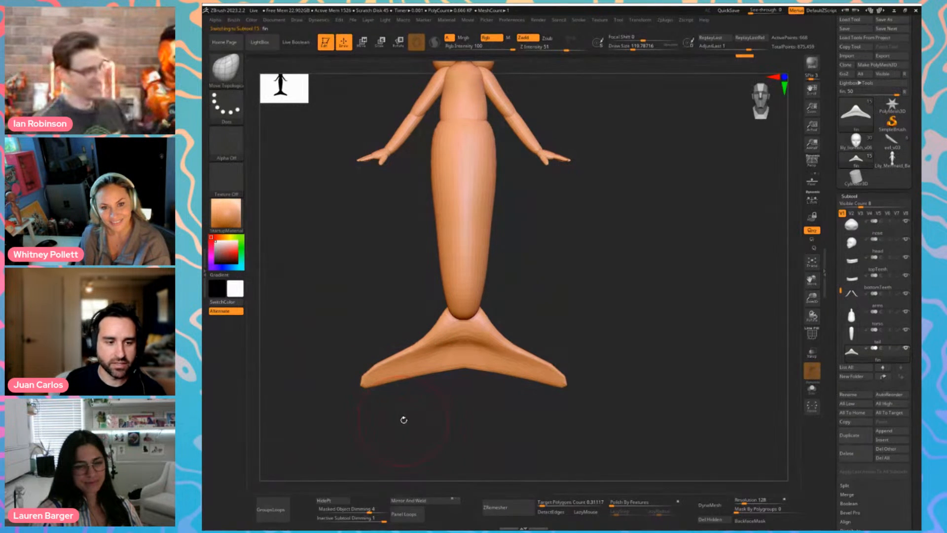
key("s")
left_click_drag(409, 423, 417, 423)
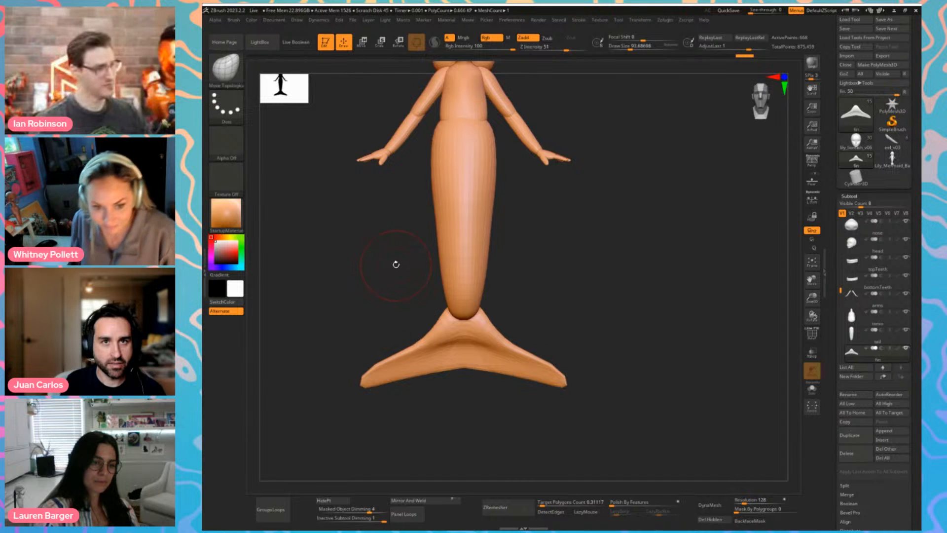
Select the arms and refine their shape with the Move Topological brush at a draw size of about 172
left_click_drag(400, 266, 382, 305, "alt")
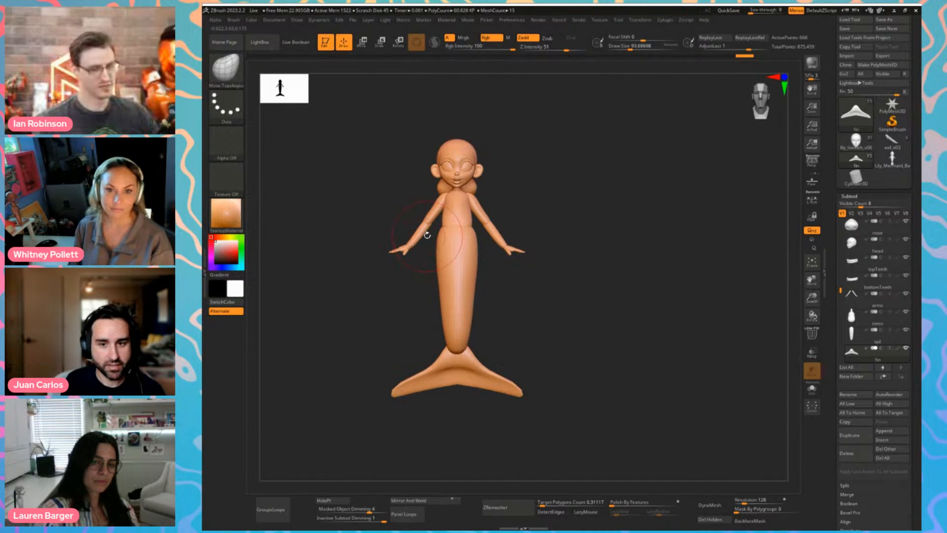
left_click_drag(402, 196, 439, 259, "alt")
key("s")
mouse_move(431, 242)
left_mouse_down()
mouse_move(443, 242)
mouse_move(427, 217)
mouse_move(444, 198)
mouse_move(431, 227)
mouse_move(380, 222)
left_mouse_up()
key("b")
key("m")
key("t")
key("s")
left_click_drag(423, 387, 404, 294, "alt")
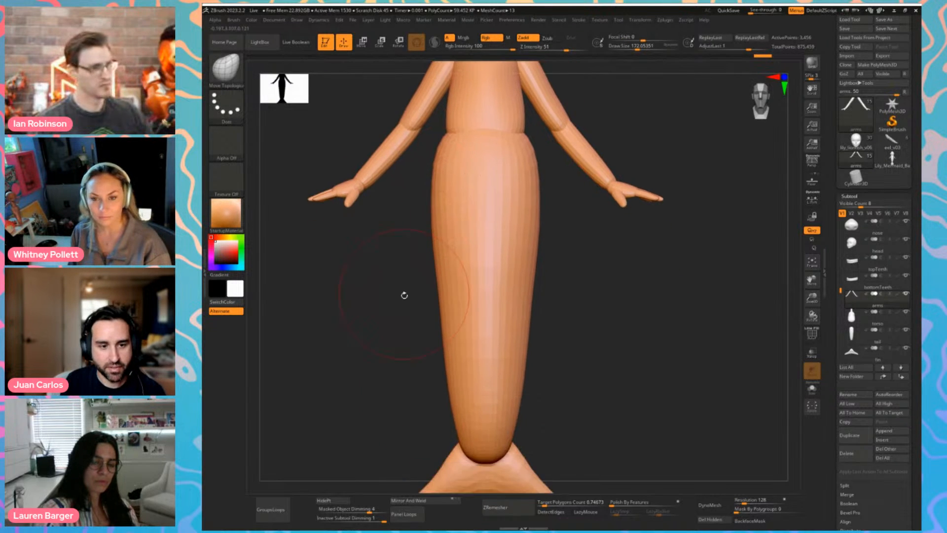
Select the tail fin and adjust its lower edge with the Move Topological brush, undoing the last stroke
left_click_drag(410, 332, 398, 375, "alt")
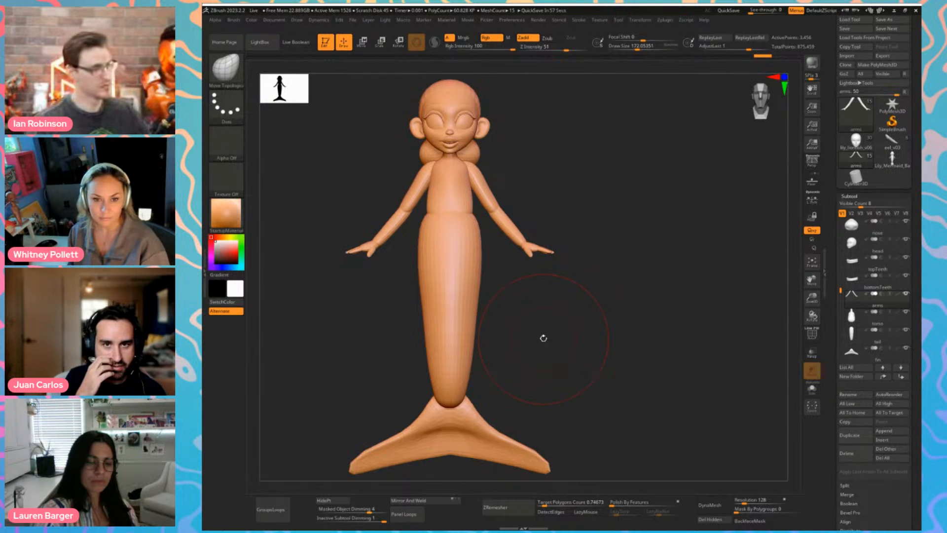
mouse_move(407, 354)
left_mouse_down("alt")
mouse_move(406, 362)
mouse_move(388, 353)
left_mouse_up("alt")
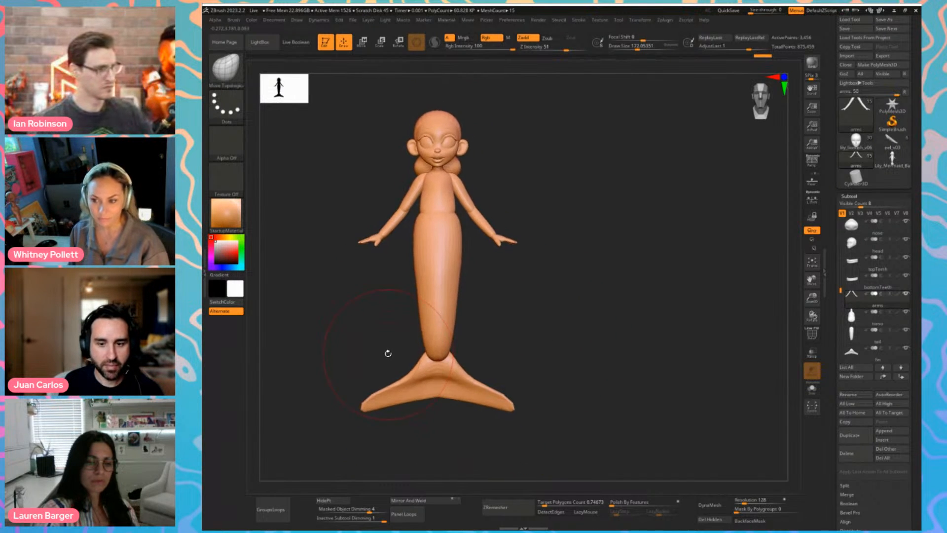
key("s")
left_click_drag(427, 392, 404, 385)
left_click(422, 393, "alt")
key("s")
mouse_move(406, 382)
left_mouse_down()
mouse_move(405, 395)
mouse_move(356, 400)
mouse_move(356, 392)
mouse_move(403, 394)
left_mouse_up()
key("ctrl+z")
key("s")
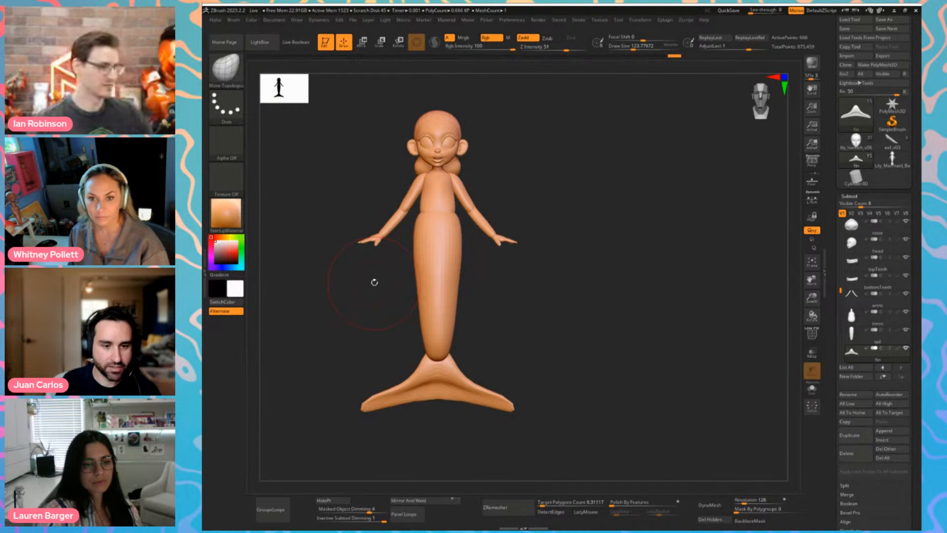
Select the arms and refine the elbow area with the Move Topological brush at a draw size of about 97
left_click(431, 338, "alt")
left_click_drag(397, 334, 402, 338)
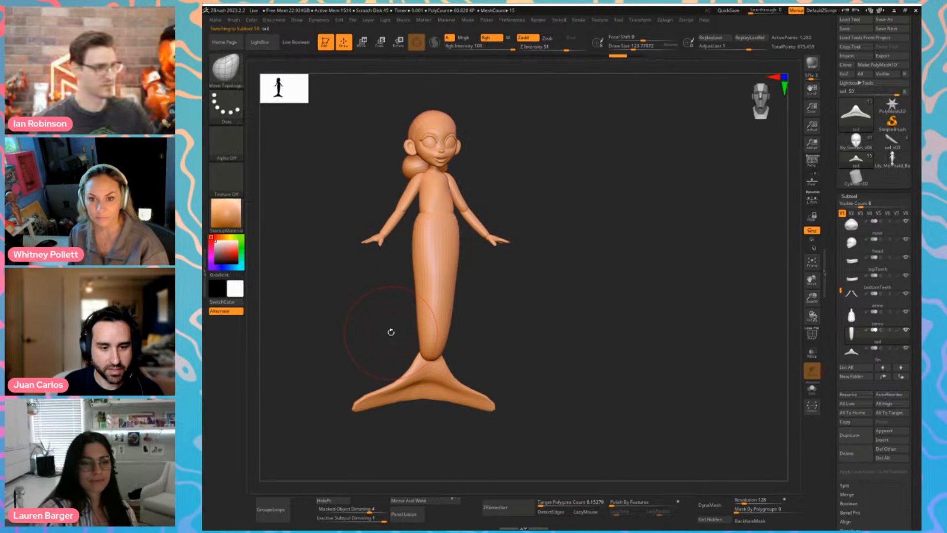
left_click_drag(399, 342, 385, 298, "shift")
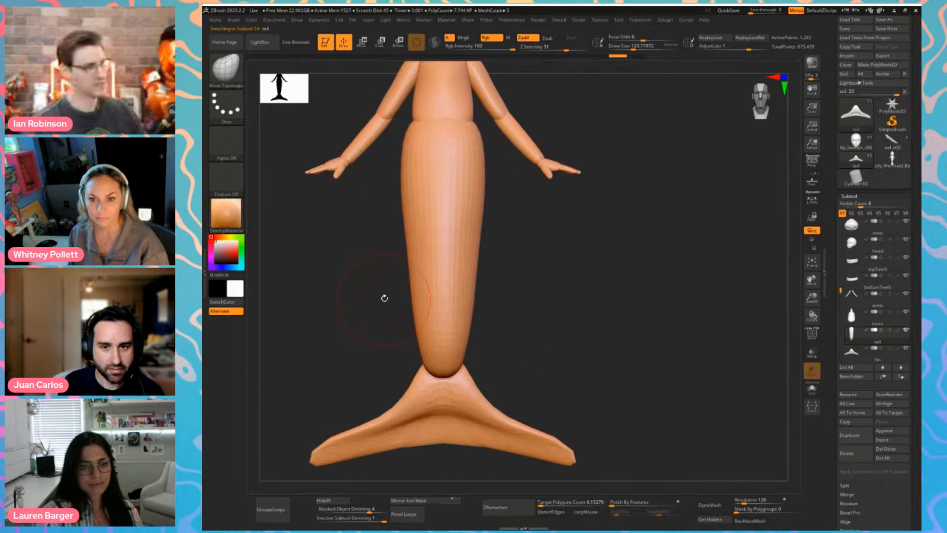
left_click_drag(365, 181, 383, 288, "alt")
left_click(399, 229, "alt")
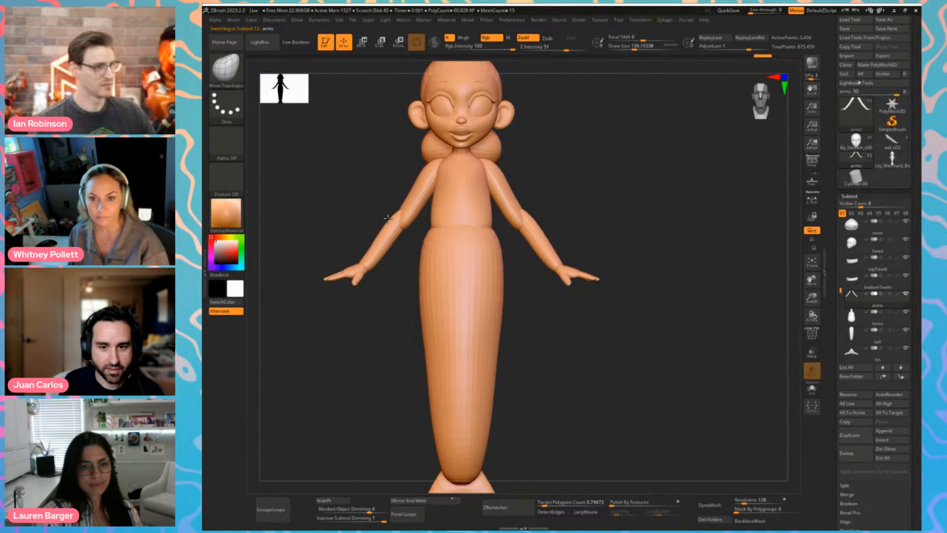
key("s")
mouse_move(403, 225)
left_mouse_down()
mouse_move(394, 226)
mouse_move(404, 239)
left_mouse_up()
key("s")
key("s")
right_click_drag(400, 260, 375, 273, "ctrl")
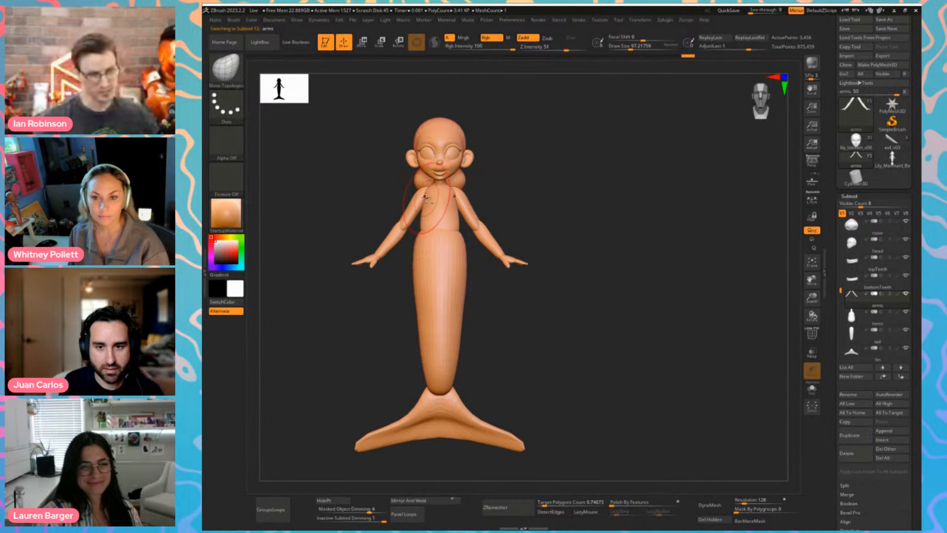
Select the torso and pull its sides inward toward a slimmer waist at a draw size of about 176
left_click(437, 207, "alt")
right_click_drag(433, 209, 410, 196, "ctrl")
key("s")
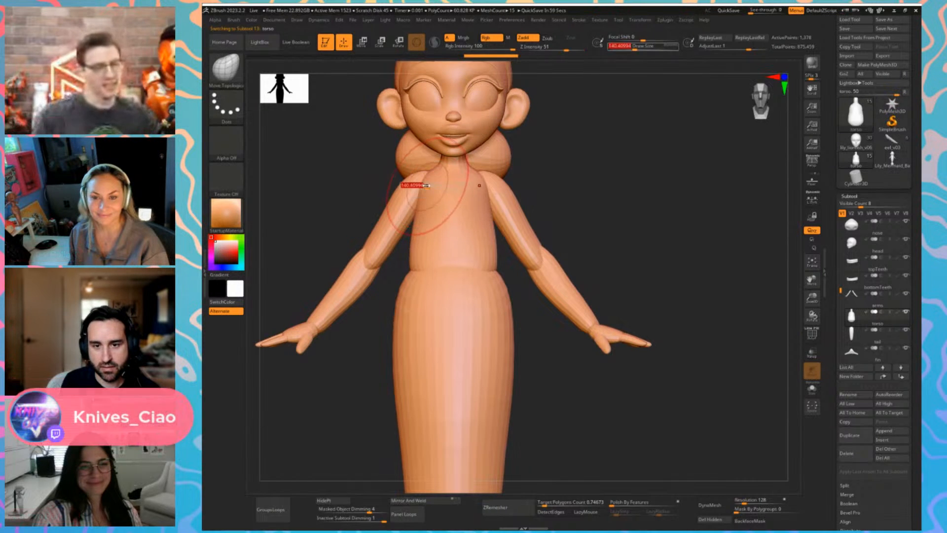
left_click_drag(425, 184, 428, 184)
key("s")
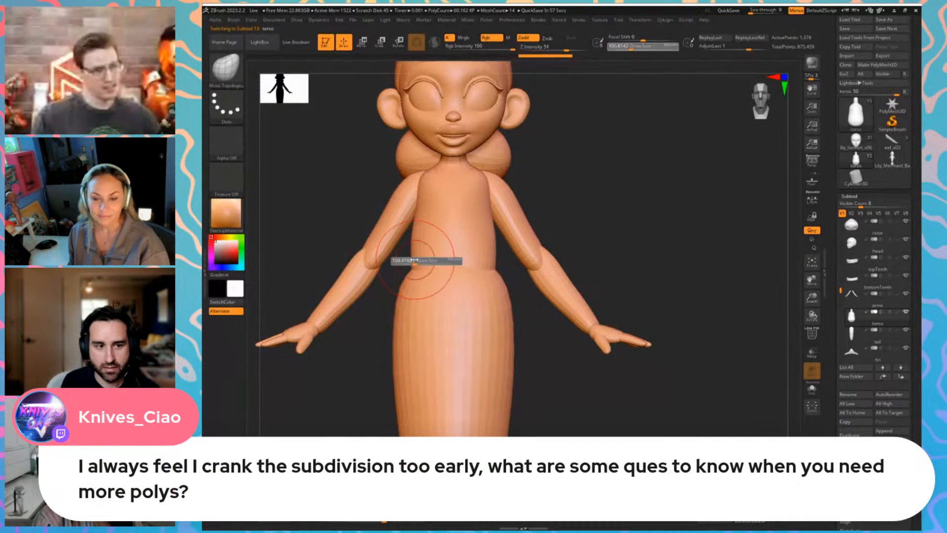
left_click_drag(394, 258, 414, 261)
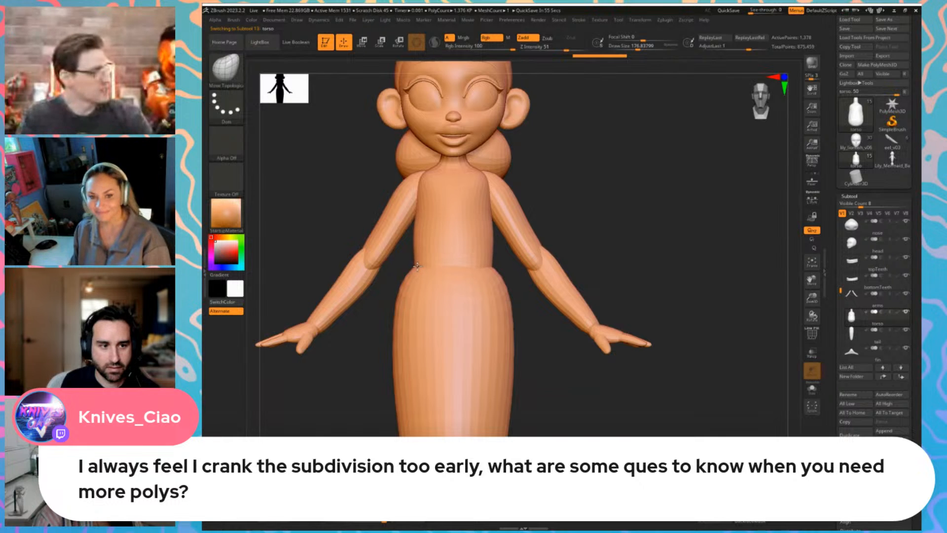
Select the tail, step back and forth through its last change, and inspect the figure from front and slightly turned views
right_click_drag(357, 378, 336, 355, "ctrl")
key("s")
mouse_move(406, 313)
left_mouse_down()
mouse_move(403, 286)
mouse_move(415, 292)
left_mouse_up()
left_click(403, 296, "alt")
key("s")
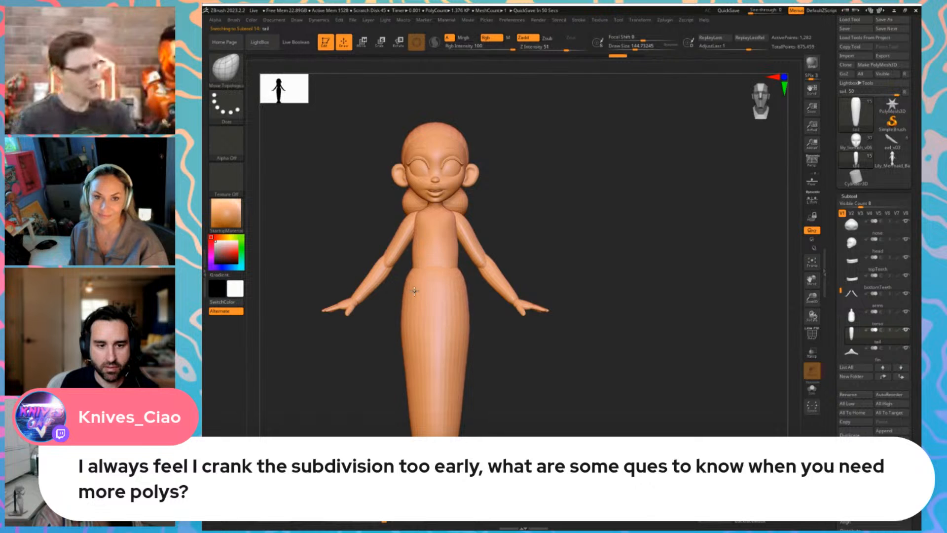
key("ctrl+shift+z")
key("ctrl+z")
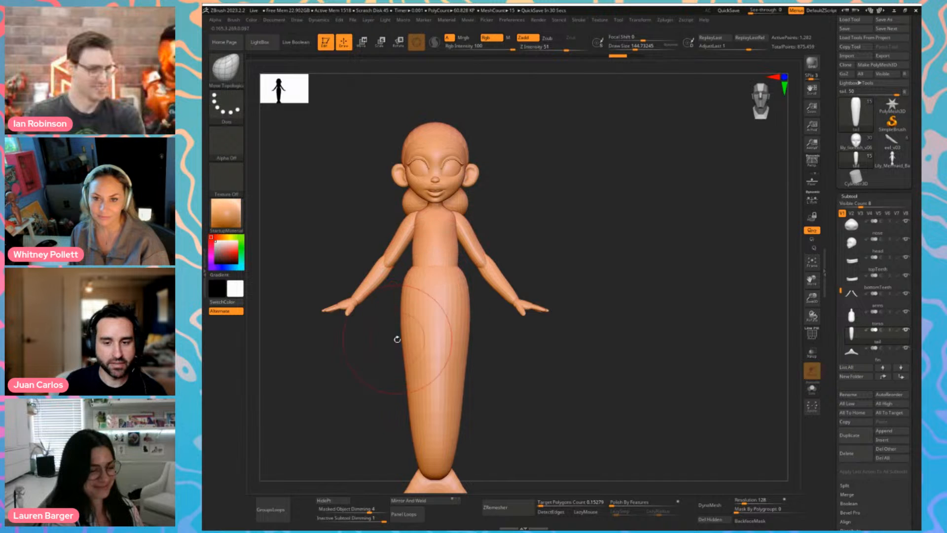
left_click_drag(379, 372, 359, 356)
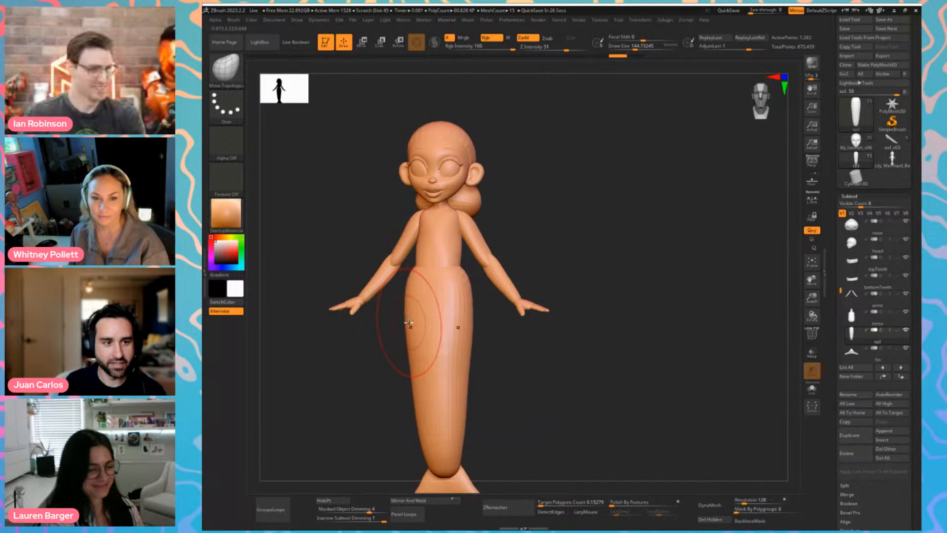
mouse_move(365, 377)
left_mouse_down()
mouse_move(384, 365)
mouse_move(368, 356)
left_mouse_up()
key("s")
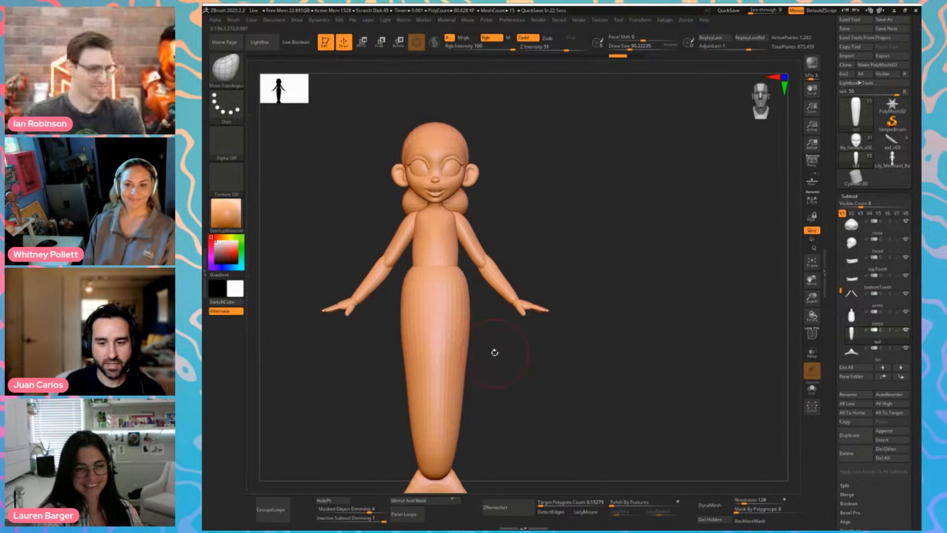
key("f")
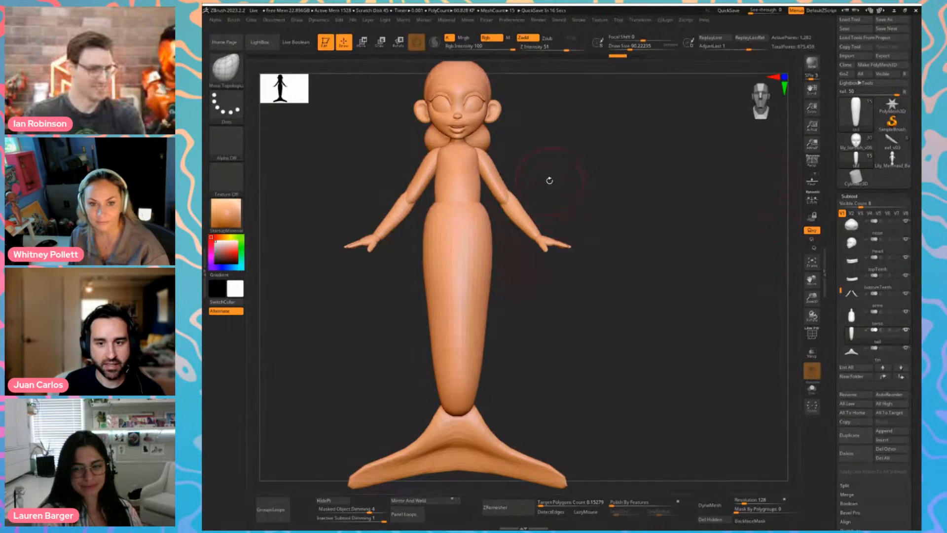
left_click_drag(549, 179, 554, 260, "alt")
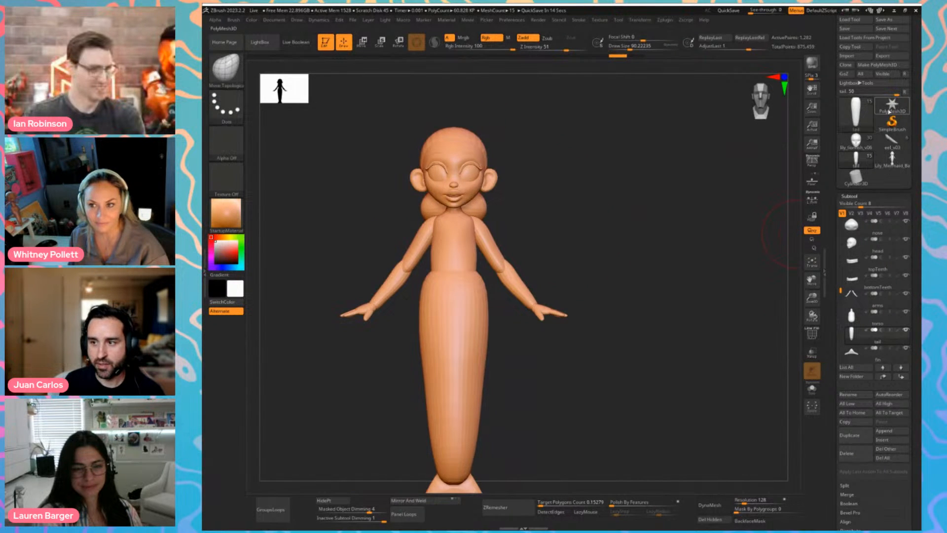
Switch to the PolyMesh3D star and make a new PolyMesh3D copy of it, framed in the view
left_click(892, 104)
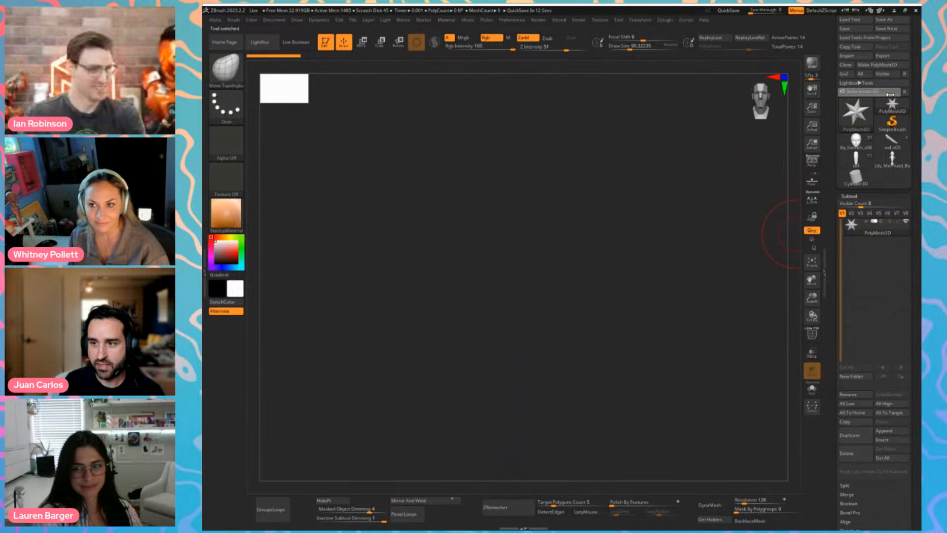
left_click(892, 95)
key("f")
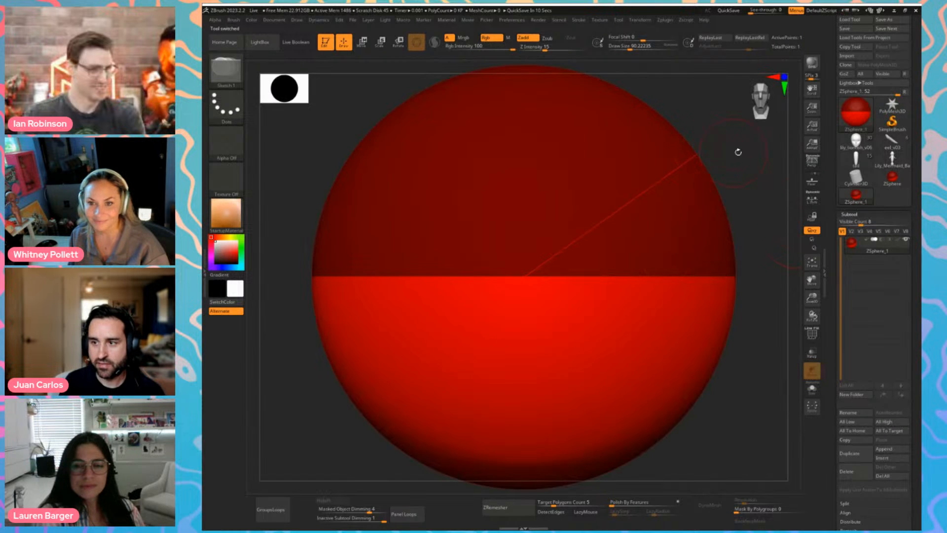
left_click(892, 105)
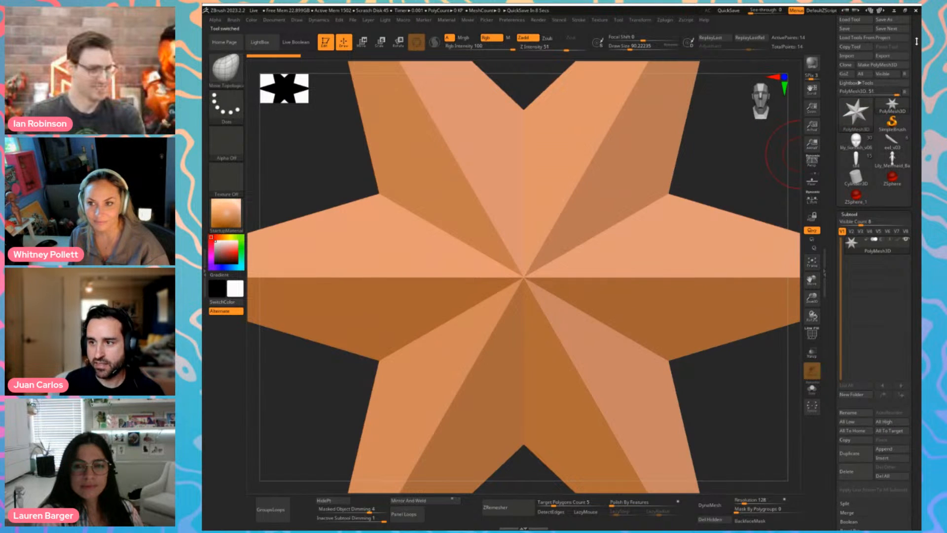
left_click(894, 66)
key("f")
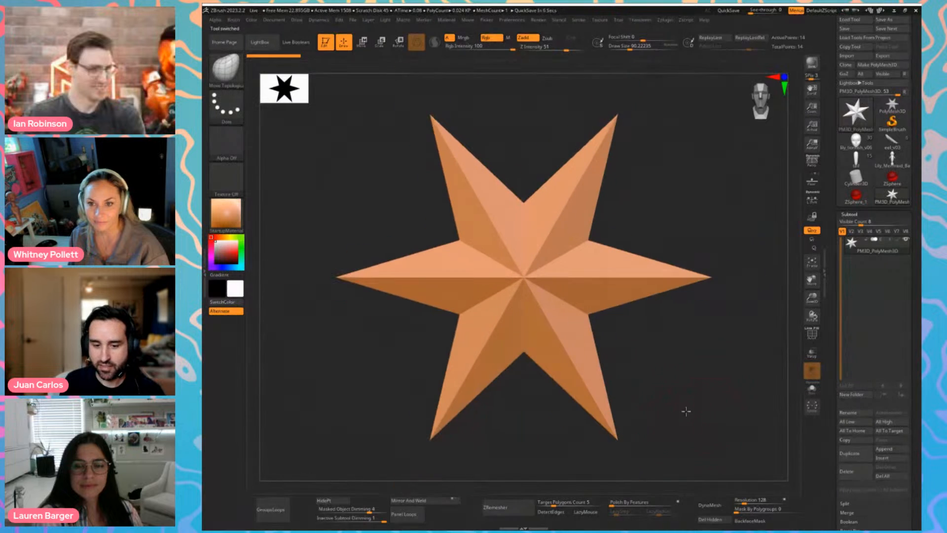
Inflate the star into a solid hexagonal shape with the Inflat brush at a draw size of about 611
key("s")
left_click_drag(533, 339, 547, 339)
key("b")
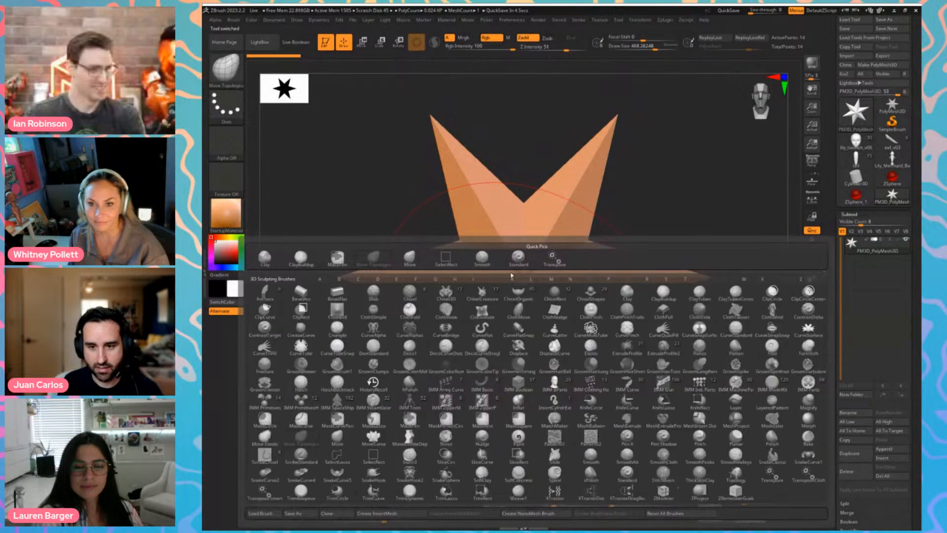
key("b")
key("i")
key("n")
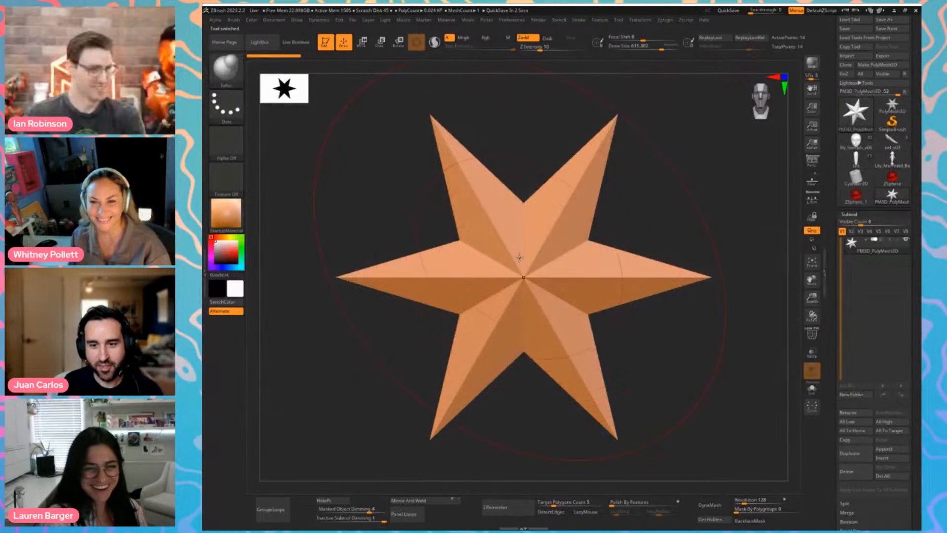
left_click_drag(520, 259, 511, 269)
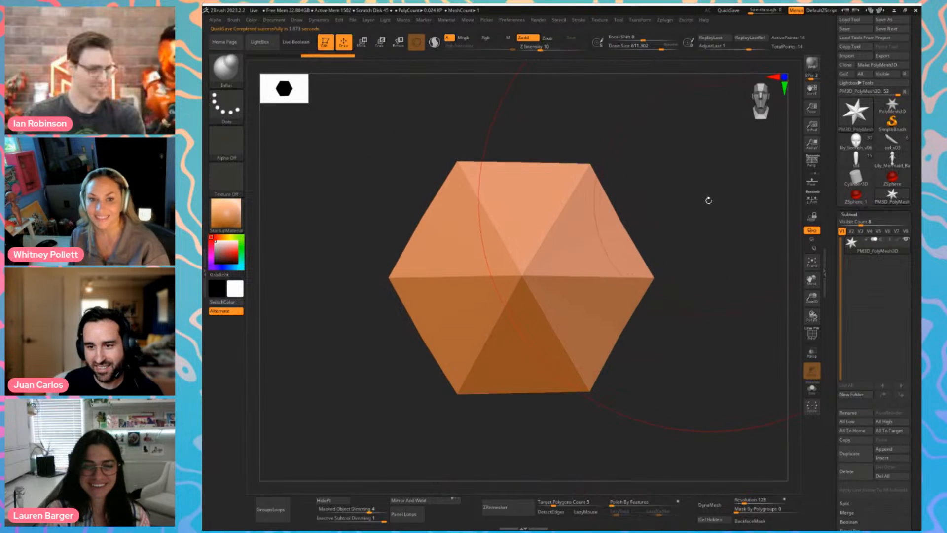
Convert the hexagonal shape to a DynaMesh at resolution 128 and smooth its edges
mouse_move(709, 201)
left_mouse_down()
mouse_move(613, 300)
mouse_move(655, 438)
left_mouse_up()
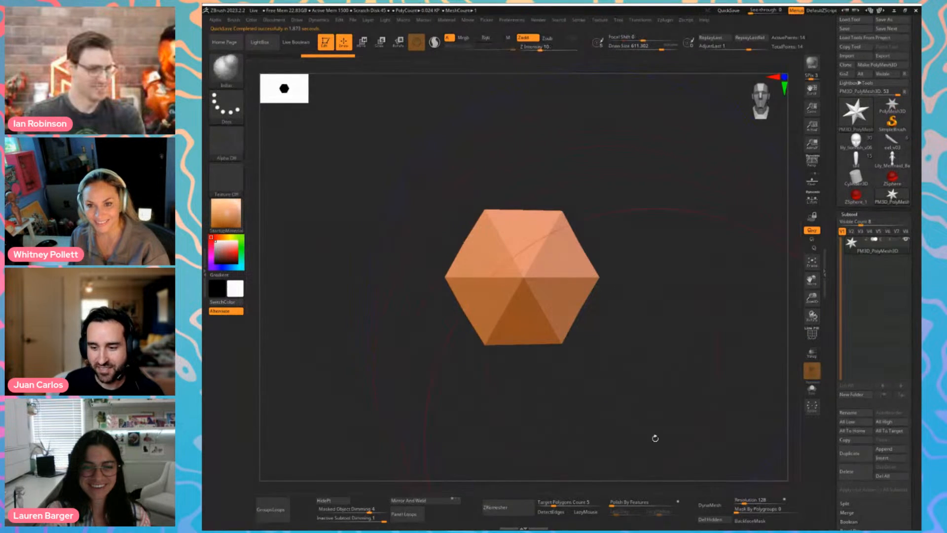
left_click(711, 505)
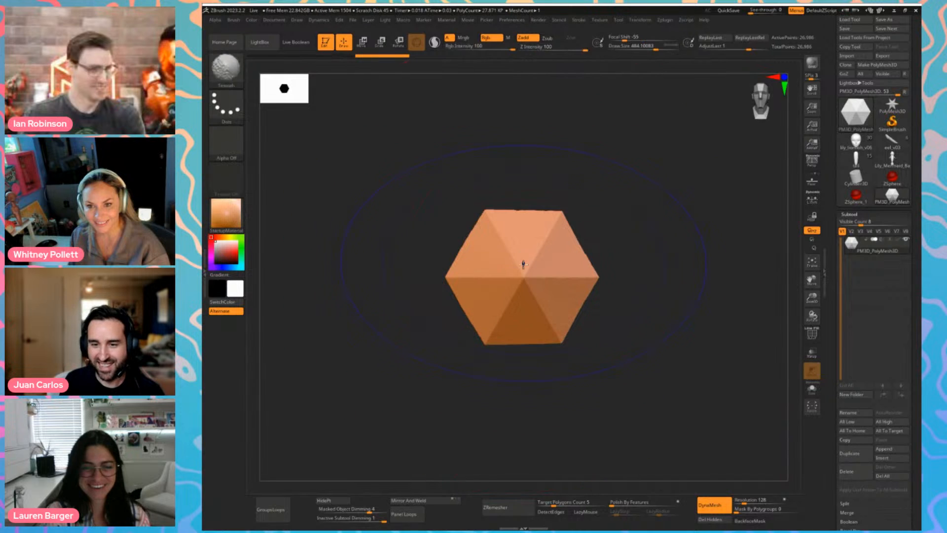
left_click_drag(517, 257, 525, 257, "shift")
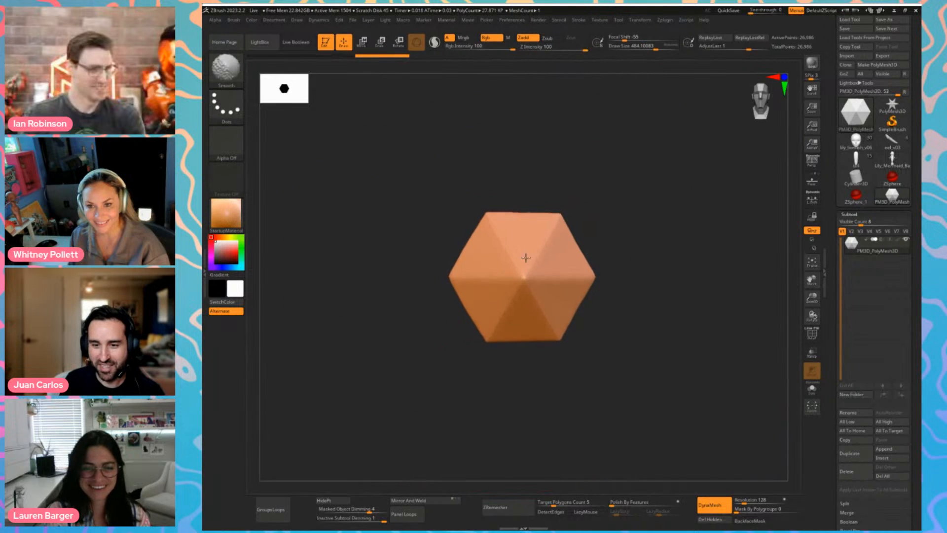
ZRemesh the shape at a target polygon count of about 1.17 and smooth and inflate it into a sphere
left_click_drag(546, 503, 544, 504)
left_click(507, 507)
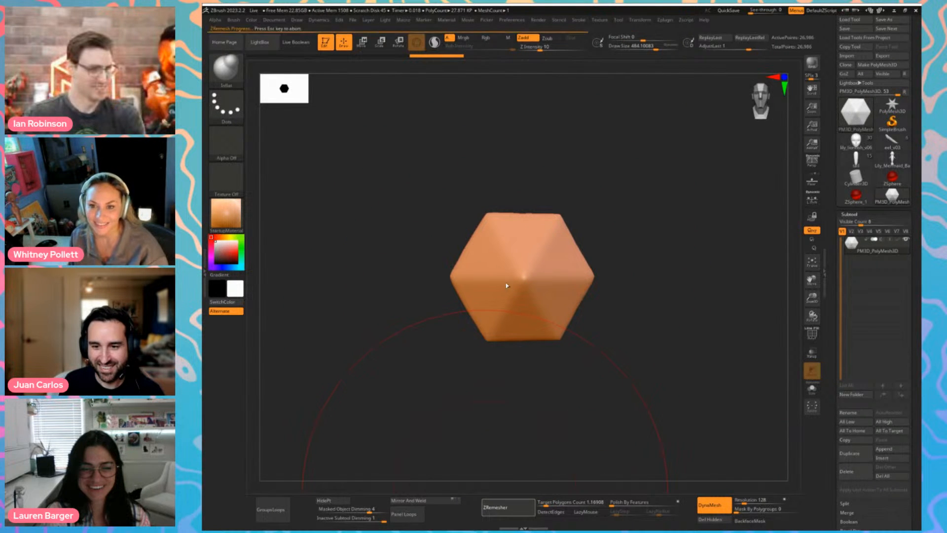
mouse_move(513, 276)
left_mouse_down("shift")
mouse_move(507, 283)
mouse_move(515, 279)
left_mouse_up("shift")
key("s")
left_click_drag(517, 278, 528, 281)
right_click_drag(620, 361, 666, 425, "ctrl")
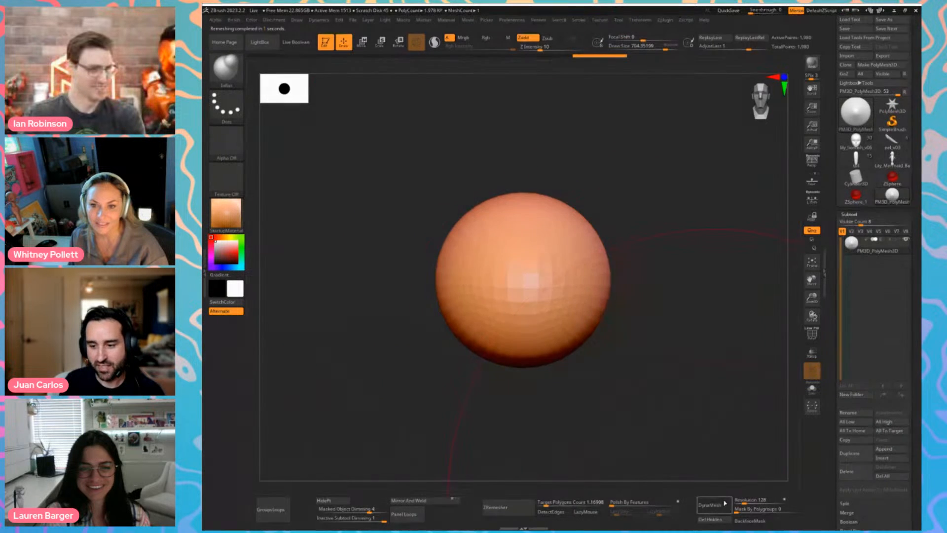
DynaMesh the sphere at resolution 128 and smooth its surface, cancelling the ZRemesh started on it
left_click(713, 505)
mouse_move(520, 301)
left_mouse_down("shift")
mouse_move(522, 274)
mouse_move(524, 298)
left_mouse_up("shift")
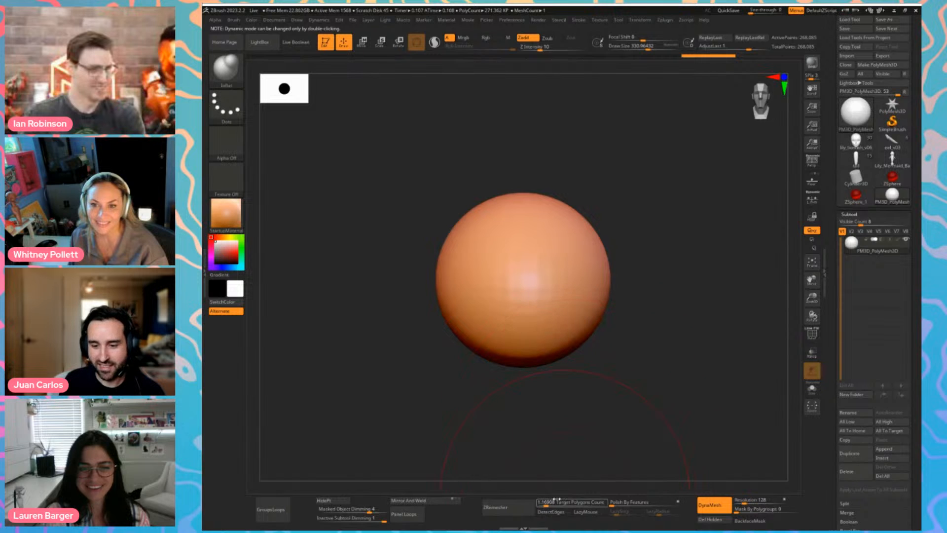
left_click(496, 507)
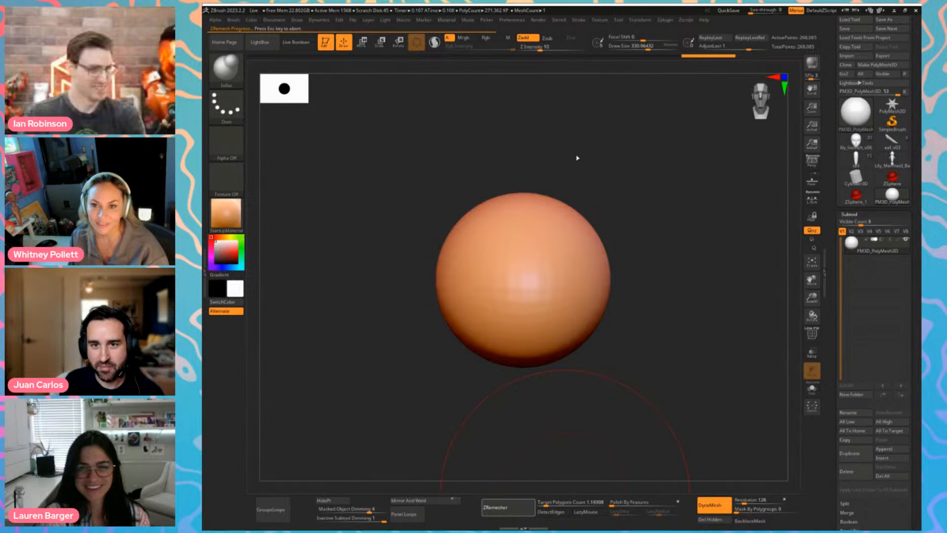
key("Escape")
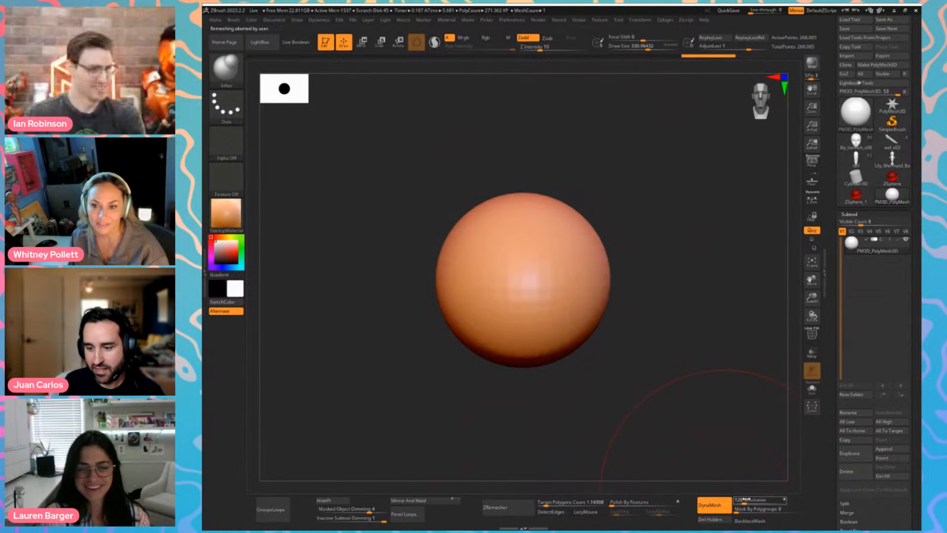
Lower the DynaMesh resolution to 40 and remesh the sphere while checking its polyframe
key("shift+f")
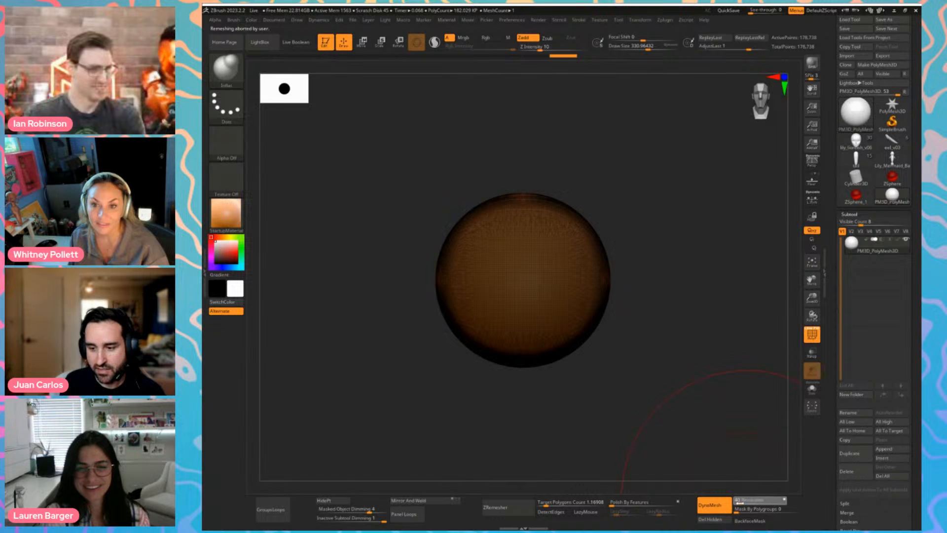
key("shift")
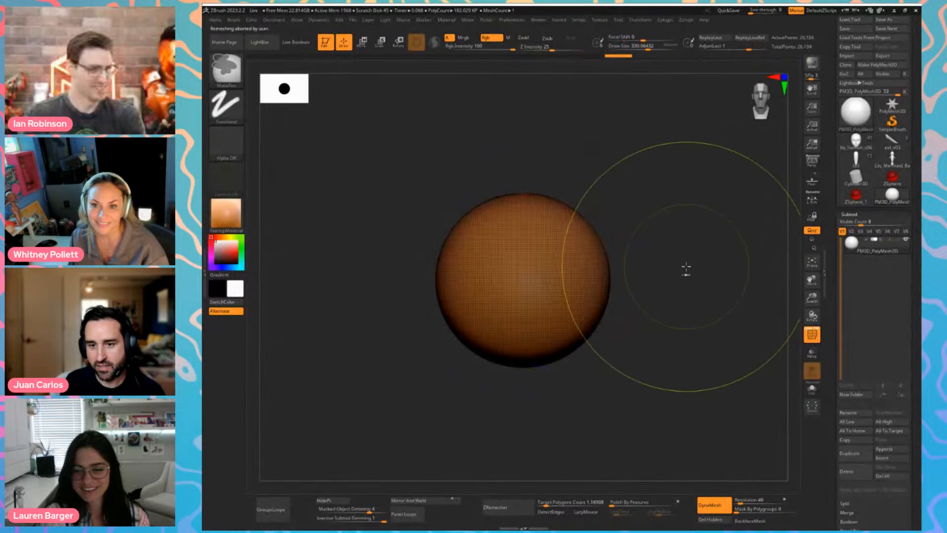
mouse_move(685, 271)
left_mouse_down("ctrl")
mouse_move(675, 272)
mouse_move(670, 303)
mouse_move(651, 234)
left_mouse_up("ctrl")
key("shift+f")
Show the polyframe and pull the sphere into a tapered head shape with the Move brush at a large draw size
key("s")
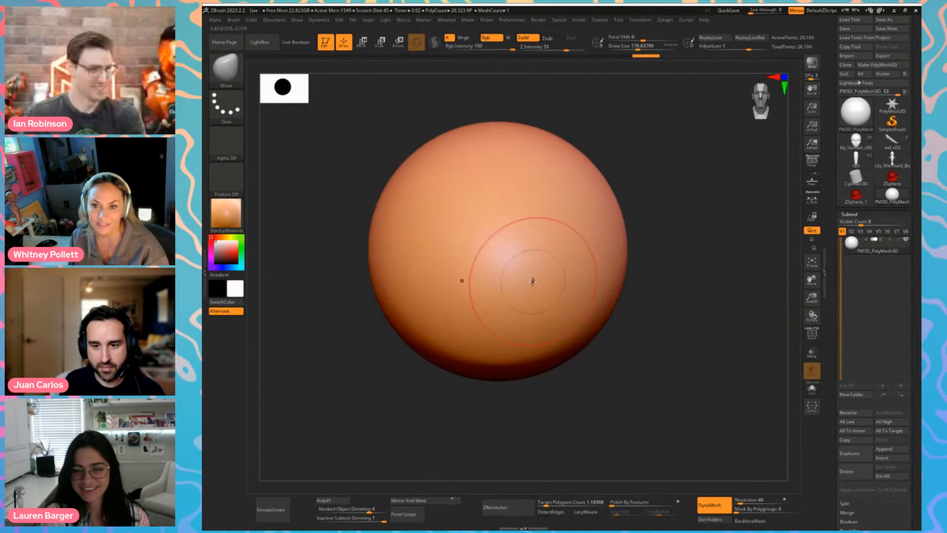
key("shift+f")
key("s")
left_click_drag(536, 283, 552, 283)
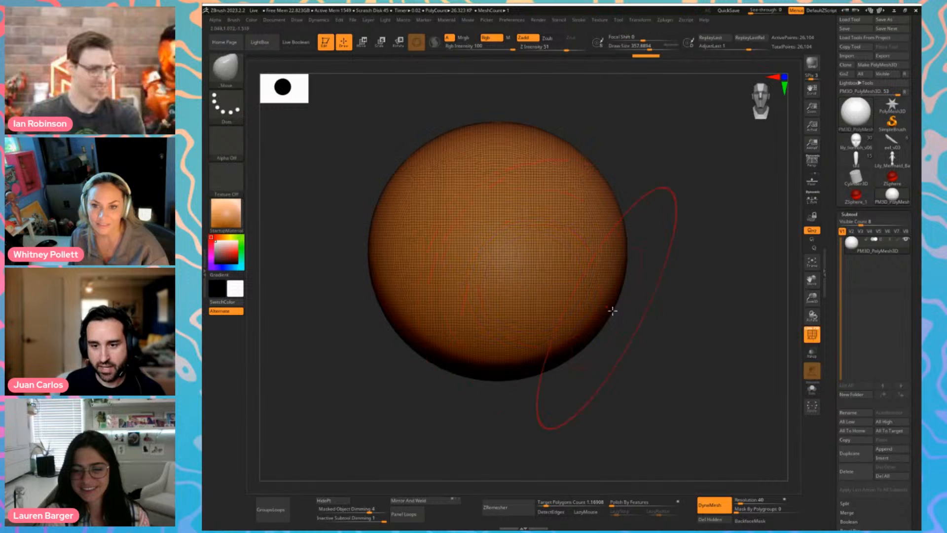
mouse_move(629, 315)
left_mouse_down("alt")
mouse_move(528, 334)
mouse_move(530, 323)
left_mouse_up("alt")
key("s")
key("s")
left_click_drag(510, 291, 505, 317)
Refine the head's side profile with the Move brush, shaping the face, jaw and back of the skull
right_click_drag(506, 317, 491, 308)
key("s")
left_click_drag(475, 282, 463, 281)
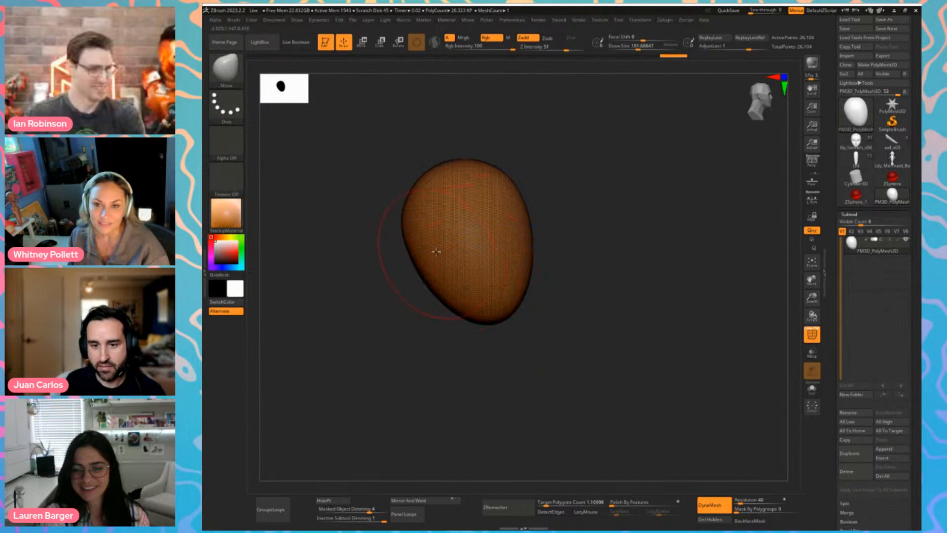
key("s")
mouse_move(428, 231)
left_mouse_down()
mouse_move(437, 231)
mouse_move(408, 220)
left_mouse_up()
key("s")
left_click_drag(528, 204, 531, 203)
right_click_drag(531, 203, 429, 237, "shift")
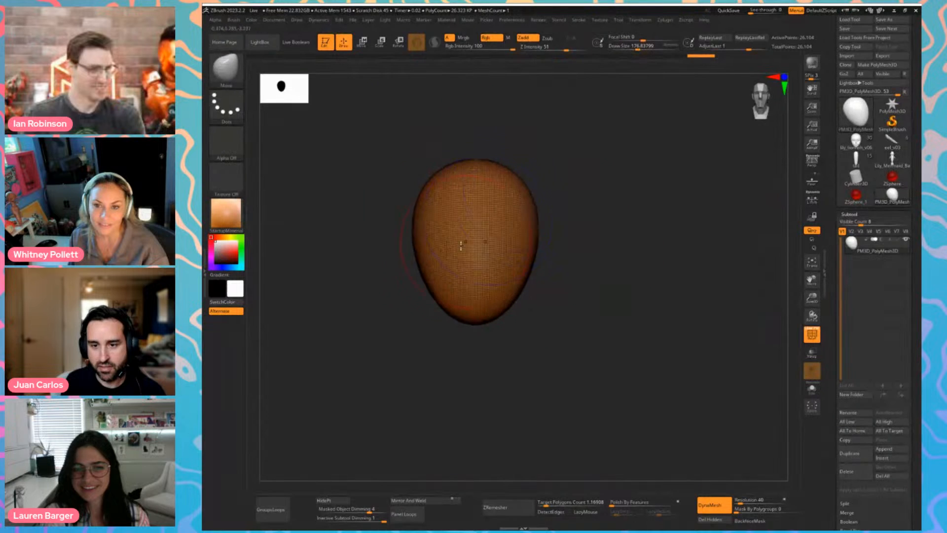
Subdivide the blocked-out head once and check its denser polyframe
key("shift+f")
left_click_drag(395, 279, 390, 316, "alt")
key("s")
left_click_drag(448, 245, 388, 257)
key("b")
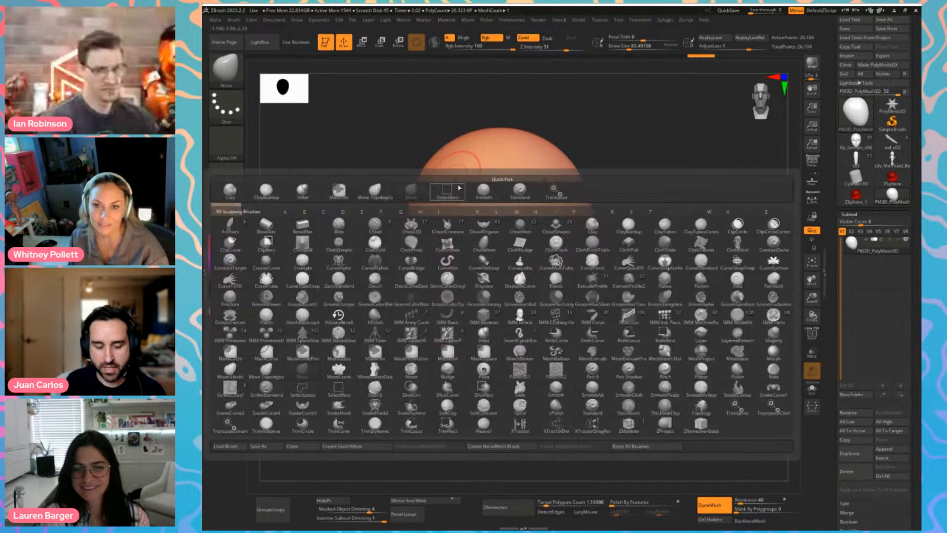
key("s")
key("t")
key("s")
left_click_drag(489, 234, 481, 232)
key("shift+f")
key("shift+f")
key("ctrl+d")
key("shift+f")
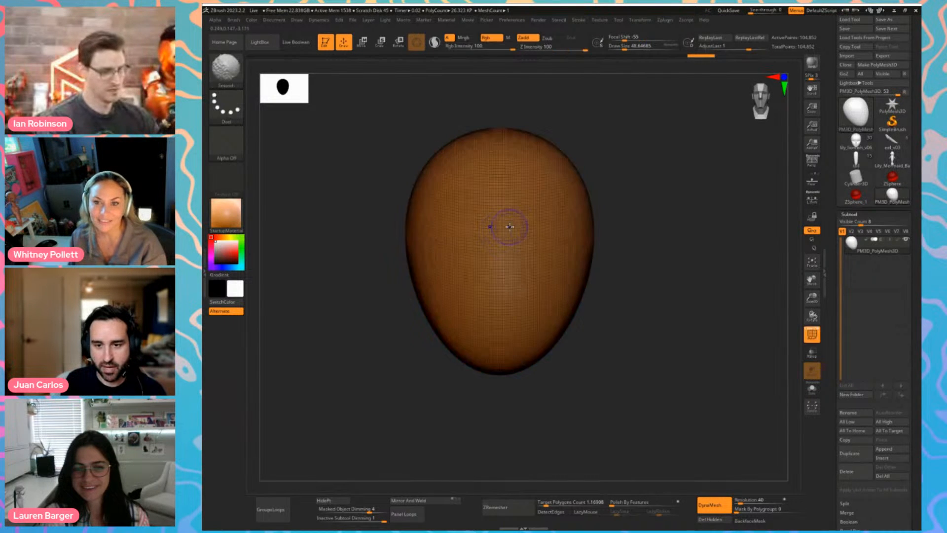
mouse_move(358, 327)
left_mouse_down()
mouse_move(393, 328)
mouse_move(382, 338)
left_mouse_up()
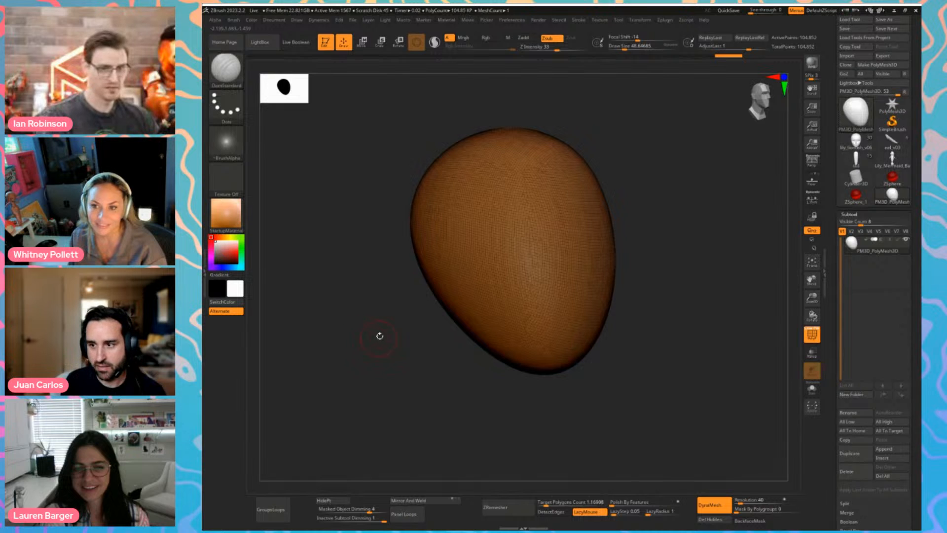
Check the head's polygon count, subdivide it once more, and hide the polyframe after inspecting it
mouse_move(863, 249)
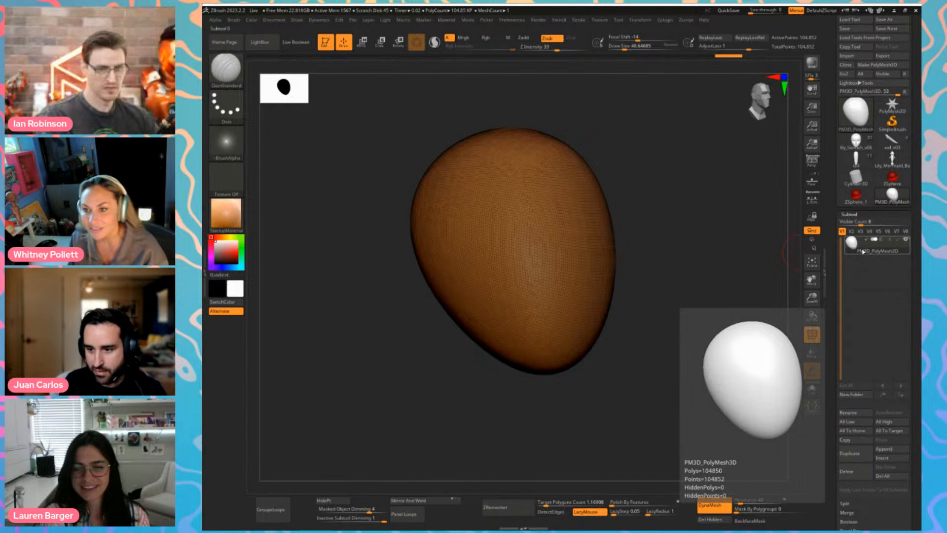
left_click_drag(711, 285, 590, 256, "shift")
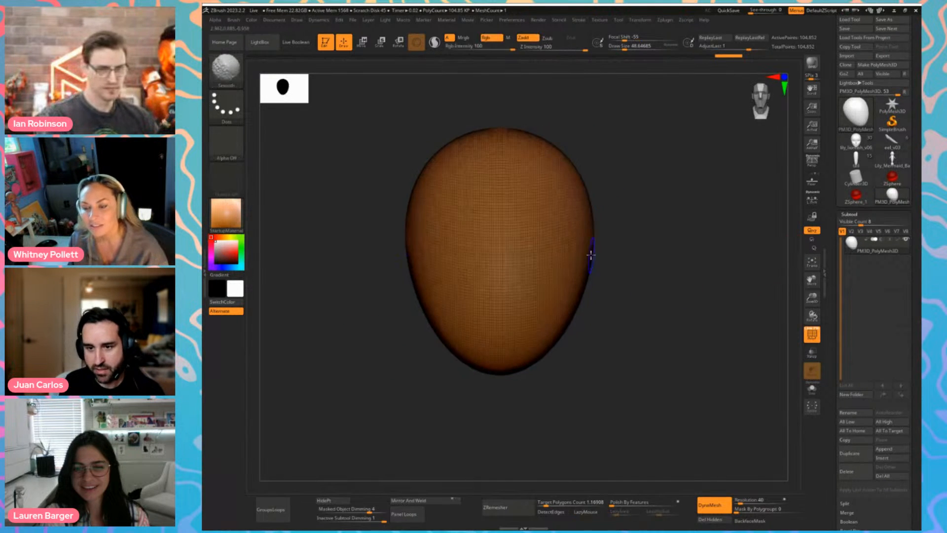
key("shift+f")
left_click_drag(363, 291, 390, 293)
key("ctrl+d")
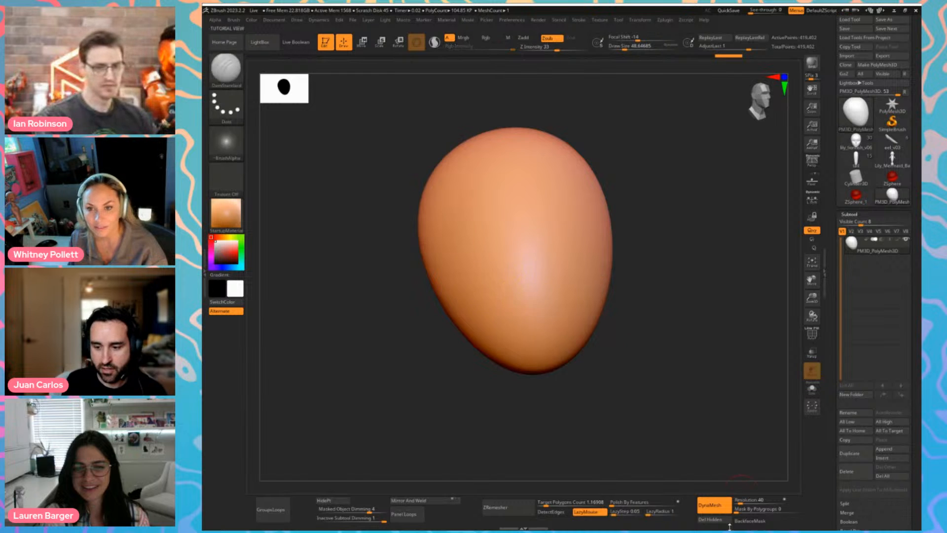
key("shift+f")
mouse_move(859, 247)
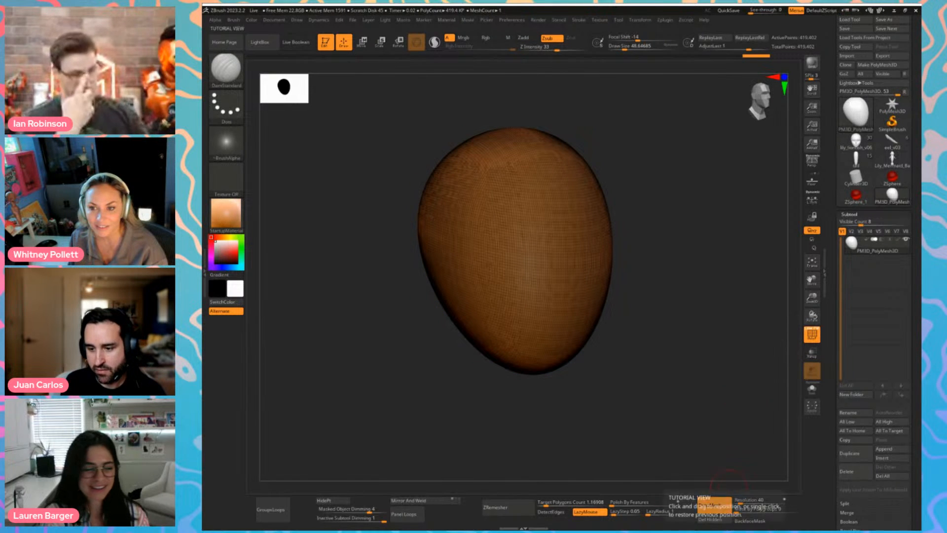
left_click_drag(693, 387, 647, 382)
key("shift+f")
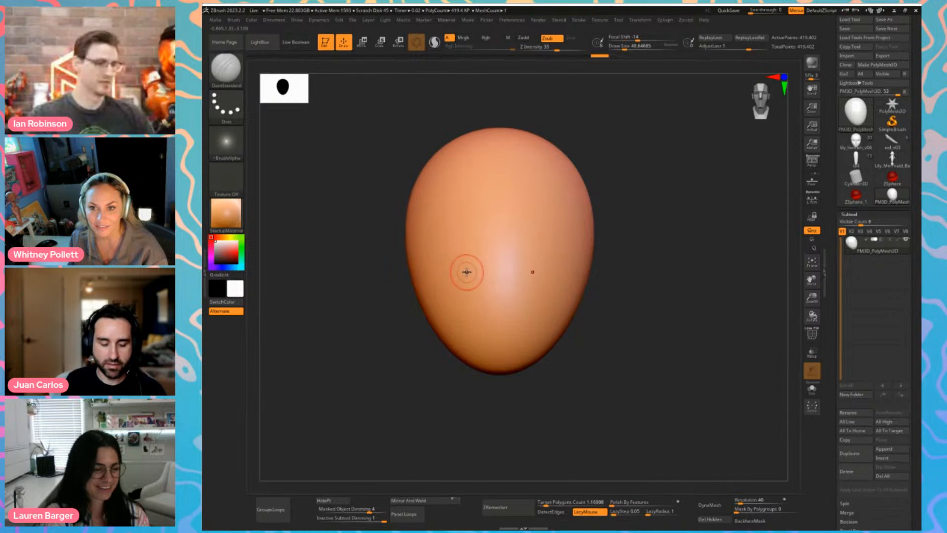
Carve a vertical centre line from the forehead to the chin with the DamStandard brush at a draw size of about 33
key("b")
key("s")
left_click_drag(492, 253, 488, 254)
mouse_move(388, 273)
left_mouse_down("alt")
mouse_move(420, 291)
mouse_move(428, 269)
left_mouse_up("alt")
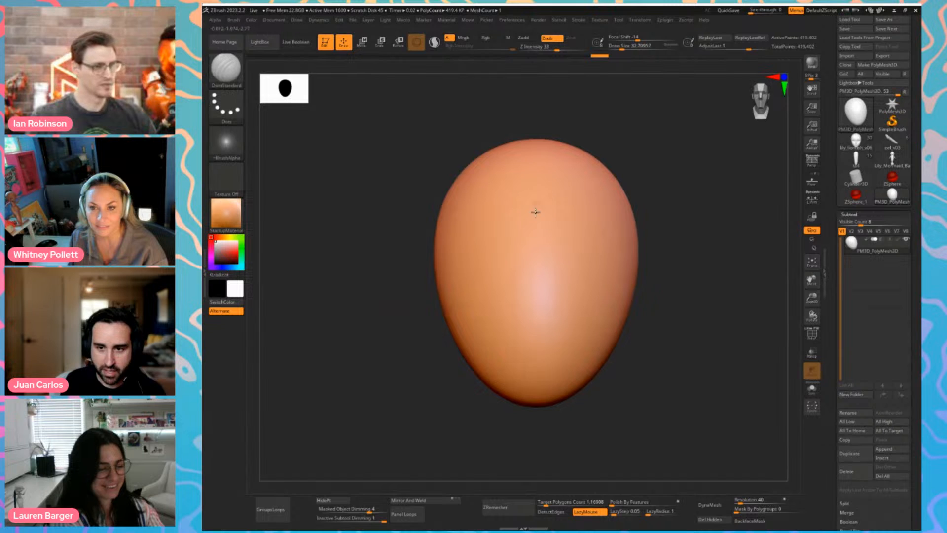
left_click_drag(536, 212, 540, 385)
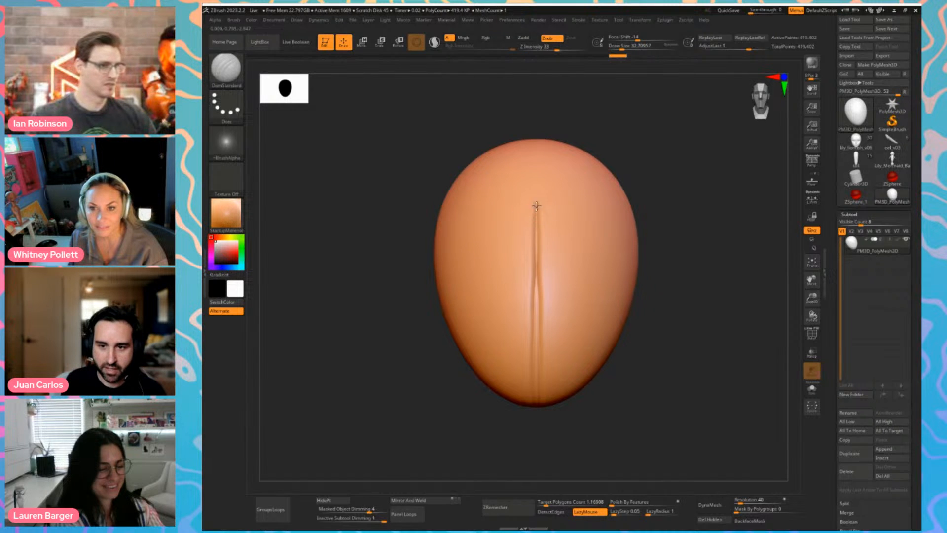
mouse_move(552, 134)
left_mouse_down()
mouse_move(596, 133)
mouse_move(607, 144)
left_mouse_up()
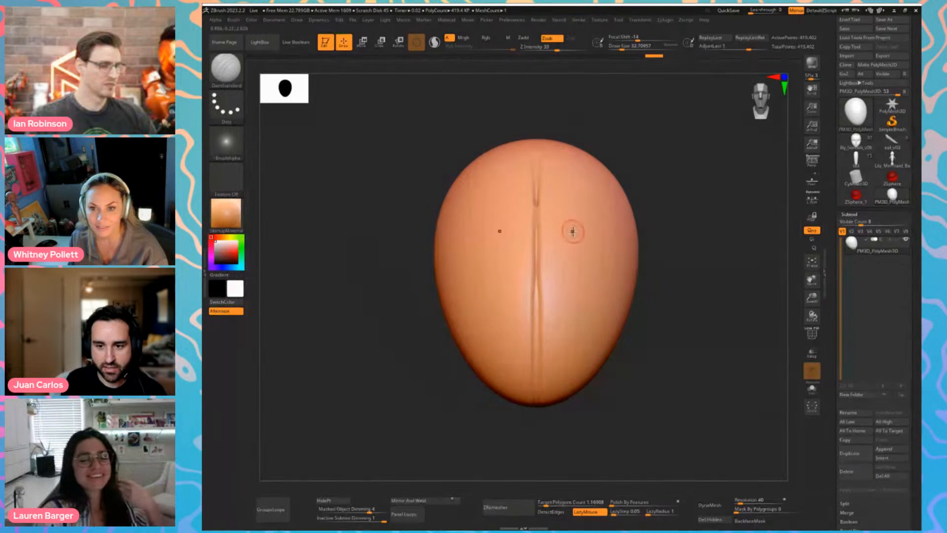
Draw symmetrical round eye outlines and a triangular nose outline on the face with the DamStandard brush
mouse_move(575, 228)
left_mouse_down()
mouse_move(566, 226)
mouse_move(580, 221)
mouse_move(595, 267)
left_mouse_up()
mouse_move(564, 232)
left_mouse_down()
mouse_move(605, 231)
mouse_move(597, 253)
left_mouse_up()
left_click_drag(664, 247, 647, 247)
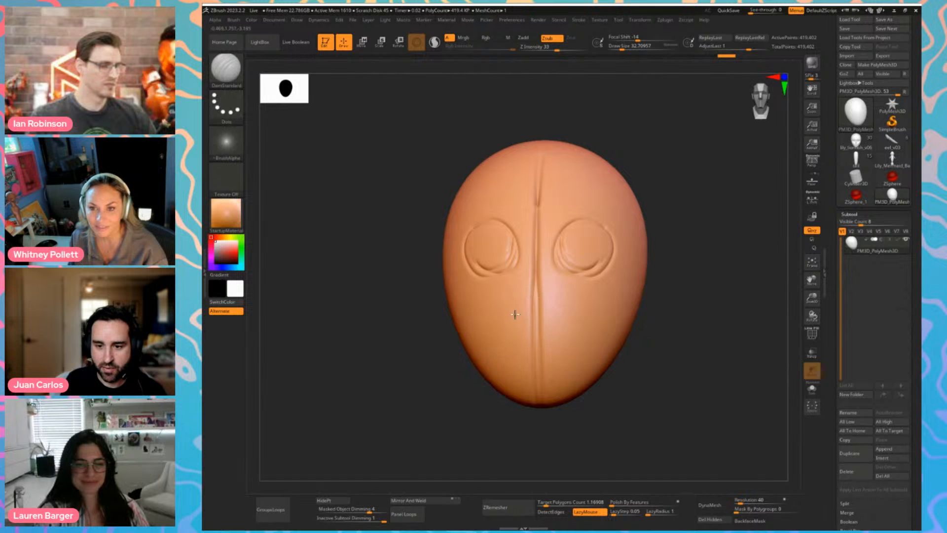
left_click_drag(515, 315, 536, 270)
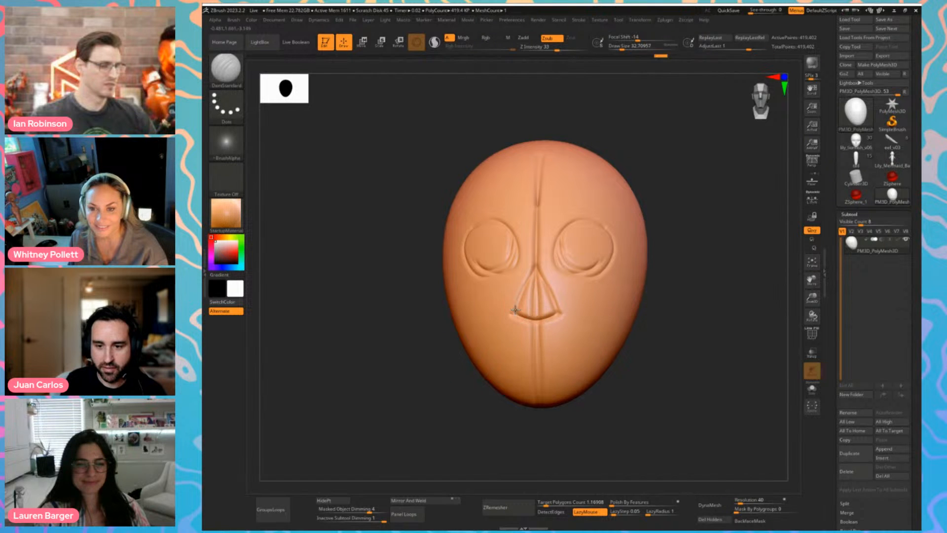
Carve the stepped cheekbone line, the mouth line across the face, and an oval ear outline on the head's side
left_click_drag(417, 385, 461, 390)
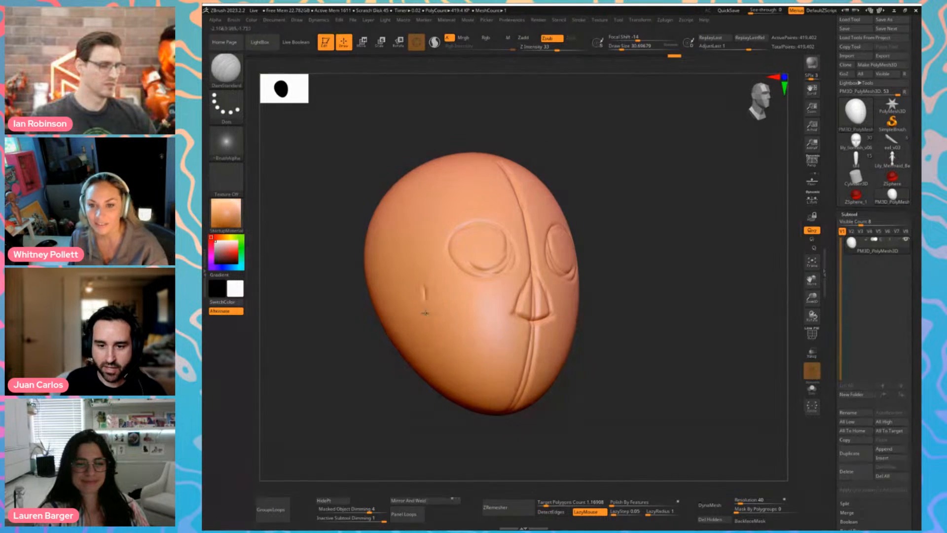
left_click_drag(424, 287, 442, 320)
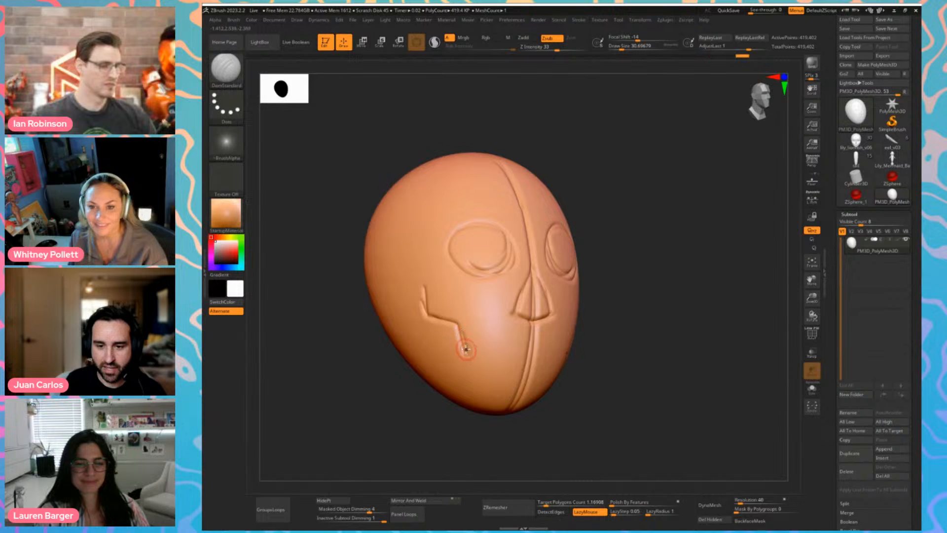
left_click_drag(515, 370, 386, 359)
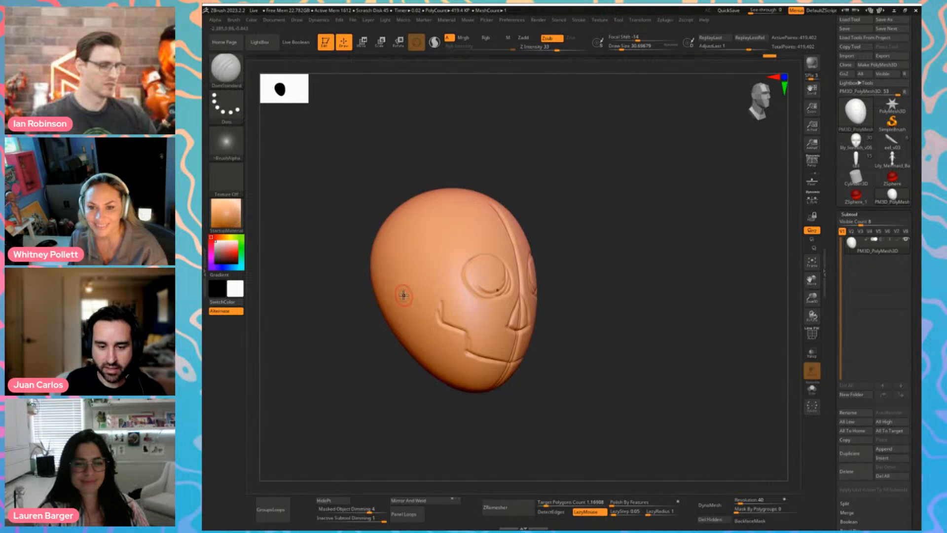
left_click_drag(370, 345, 403, 275)
left_click_drag(351, 320, 389, 321)
mouse_move(596, 345)
left_mouse_down("alt")
mouse_move(596, 310)
mouse_move(543, 320)
left_mouse_up("alt")
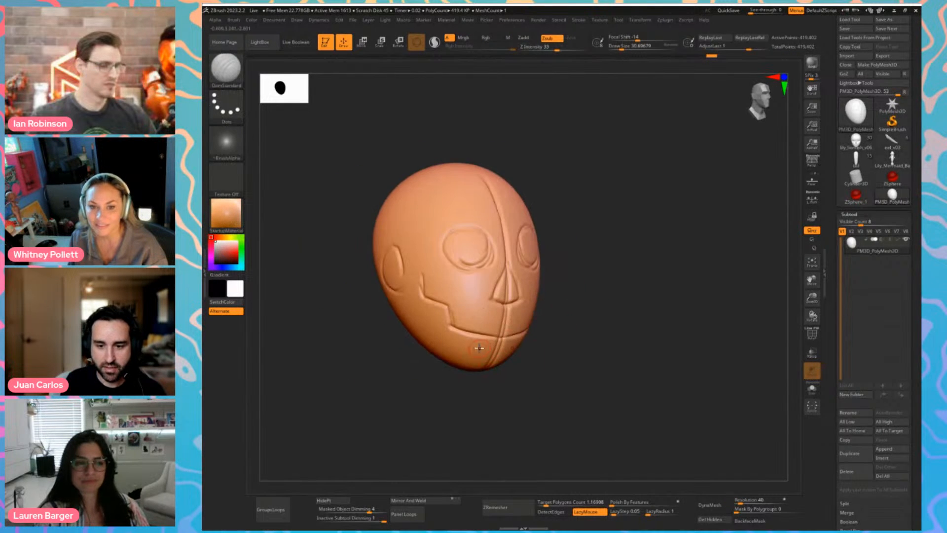
Carve guide lines along the jaw and above the eyes, then undo the last extra stroke
left_click_drag(500, 360, 485, 362)
mouse_move(414, 359)
left_mouse_down()
mouse_move(375, 357)
mouse_move(458, 351)
left_mouse_up()
left_click_drag(607, 333, 554, 327, "shift")
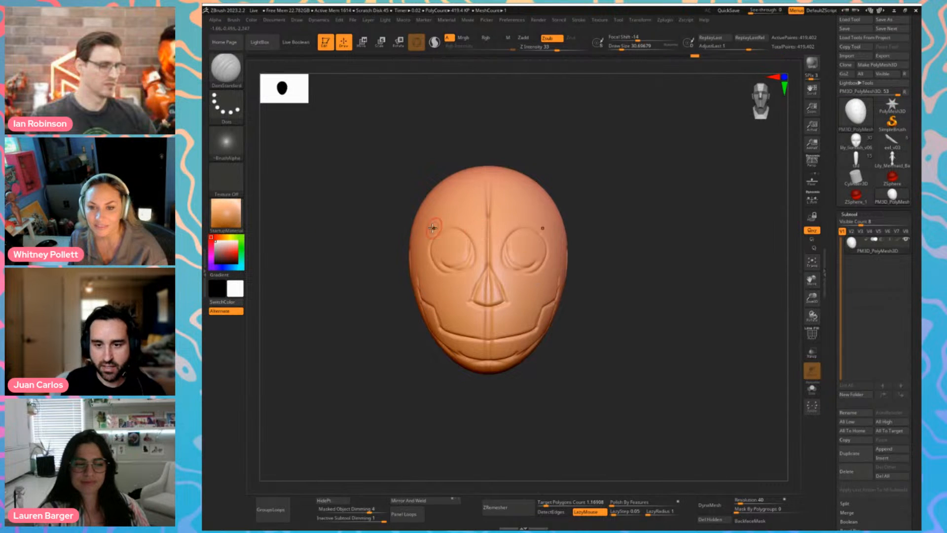
left_click_drag(370, 246, 405, 248)
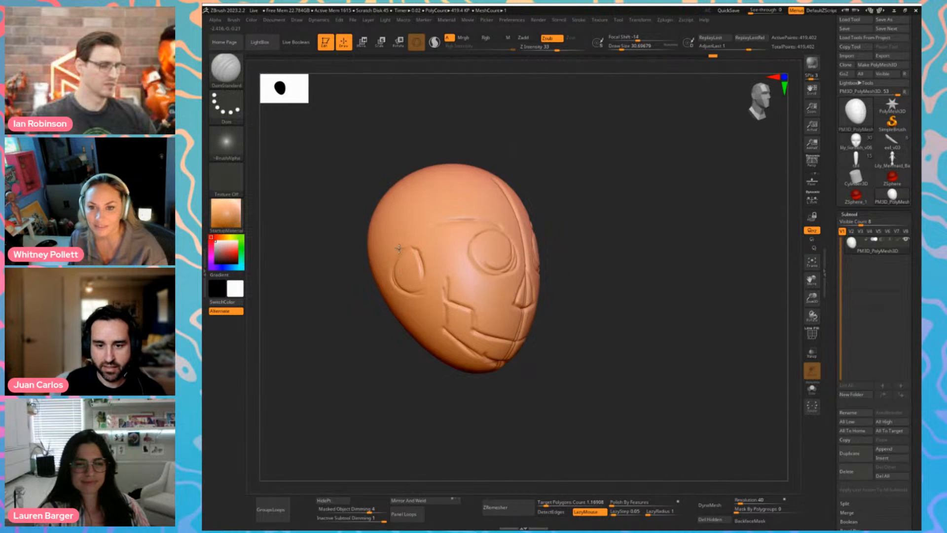
mouse_move(398, 338)
left_mouse_down()
mouse_move(428, 329)
mouse_move(371, 357)
left_mouse_up()
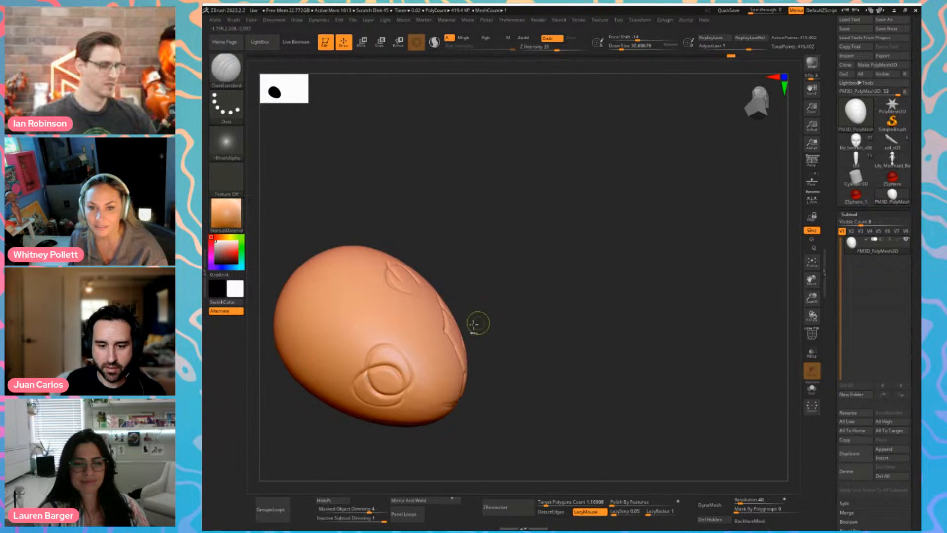
key("ctrl+z")
mouse_move(515, 299)
left_mouse_down()
mouse_move(579, 345)
mouse_move(560, 351)
mouse_move(561, 279)
left_mouse_up()
Pull the nose forward and push in the eye sockets with the Move brush, checking the shape from several angles
key("b")
left_click(448, 256)
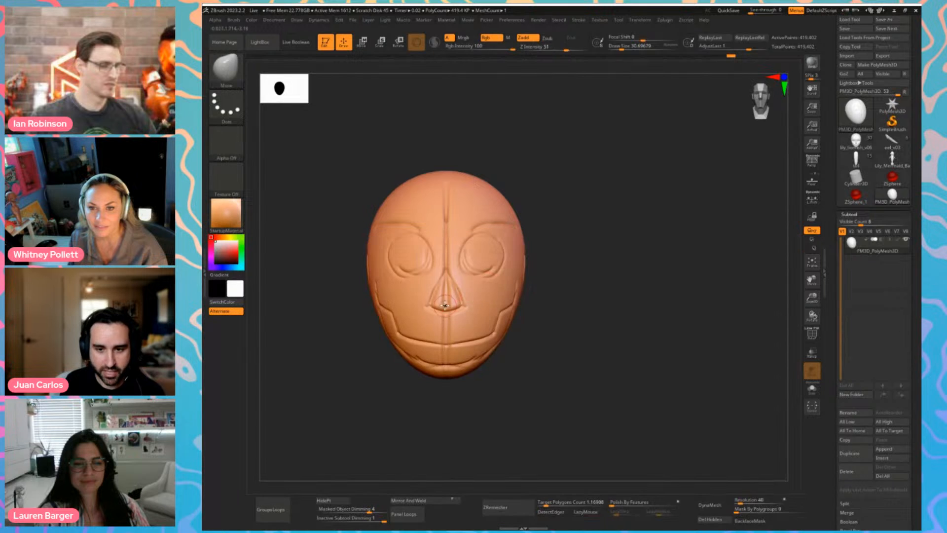
left_click_drag(553, 315, 568, 312)
mouse_move(620, 268)
left_mouse_down("alt")
mouse_move(581, 294)
mouse_move(600, 294)
left_mouse_up("alt")
key("s")
left_click_drag(499, 281, 496, 277)
key("s")
left_click_drag(495, 278, 477, 283)
left_click_drag(573, 268, 548, 273)
left_click_drag(527, 327, 590, 334)
left_click_drag(543, 331, 537, 341)
mouse_move(577, 345)
left_mouse_down()
mouse_move(548, 348)
mouse_move(532, 375)
left_mouse_up()
Build up the lips and mouth area with the ClayBuildup brush and smooth the added clay
key("s")
key("b")
key("c")
key("b")
left_click_drag(612, 358, 555, 357)
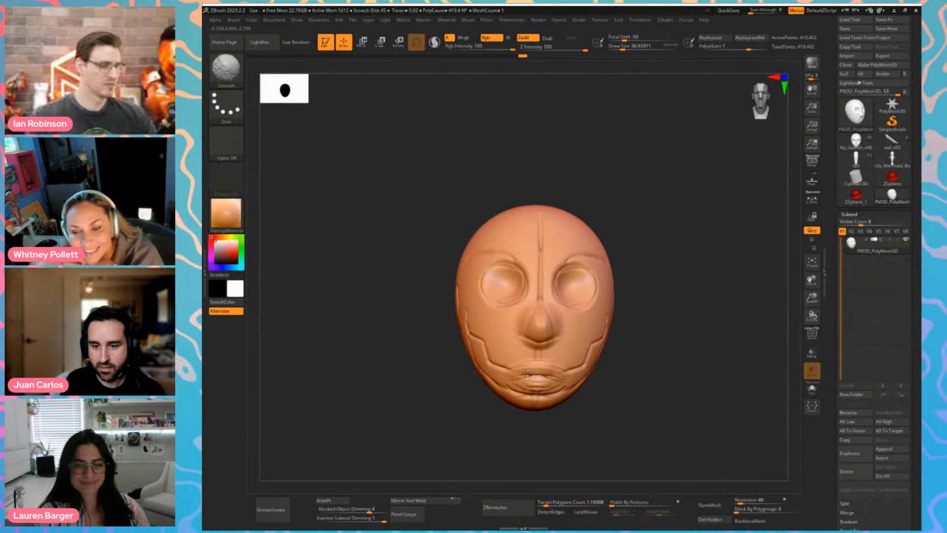
Reshape the jaw, chin and skull with the Move brush, enlarging its draw size to about 212 for the broad forms
mouse_move(405, 375)
left_mouse_down()
mouse_move(439, 375)
mouse_move(616, 319)
mouse_move(452, 389)
mouse_move(511, 386)
mouse_move(515, 415)
left_mouse_up()
key("b")
key("m")
key("v")
key("s")
mouse_move(498, 426)
left_mouse_down()
mouse_move(442, 416)
mouse_move(437, 406)
mouse_move(355, 402)
left_mouse_up()
mouse_move(510, 415)
left_mouse_down()
mouse_move(503, 420)
mouse_move(548, 418)
mouse_move(493, 435)
mouse_move(556, 410)
mouse_move(622, 403)
mouse_move(587, 379)
mouse_move(596, 378)
mouse_move(598, 349)
left_mouse_up()
key("s")
key("s")
key("s")
key("s")
key("s")
key("s")
mouse_move(617, 358)
left_mouse_down()
mouse_move(583, 365)
mouse_move(628, 351)
left_mouse_up()
key("s")
key("s")
left_click_drag(708, 226, 683, 241)
key("s")
left_click_drag(676, 252, 668, 253)
mouse_move(647, 226)
left_mouse_down()
mouse_move(653, 217)
mouse_move(708, 222)
left_mouse_up()
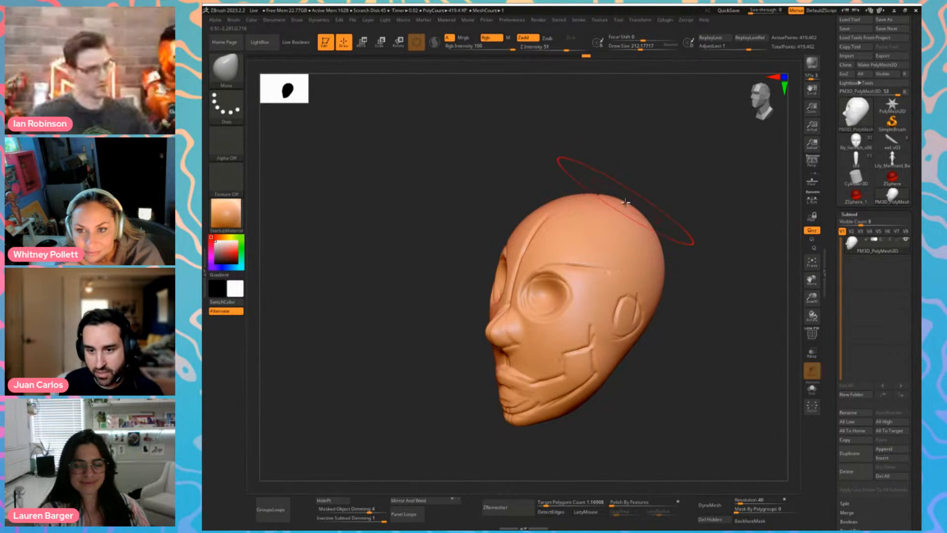
left_click_drag(618, 178, 658, 175)
Add thick brow ridges above both eye sockets with the ClayBuildup brush
key("b")
key("c")
key("b")
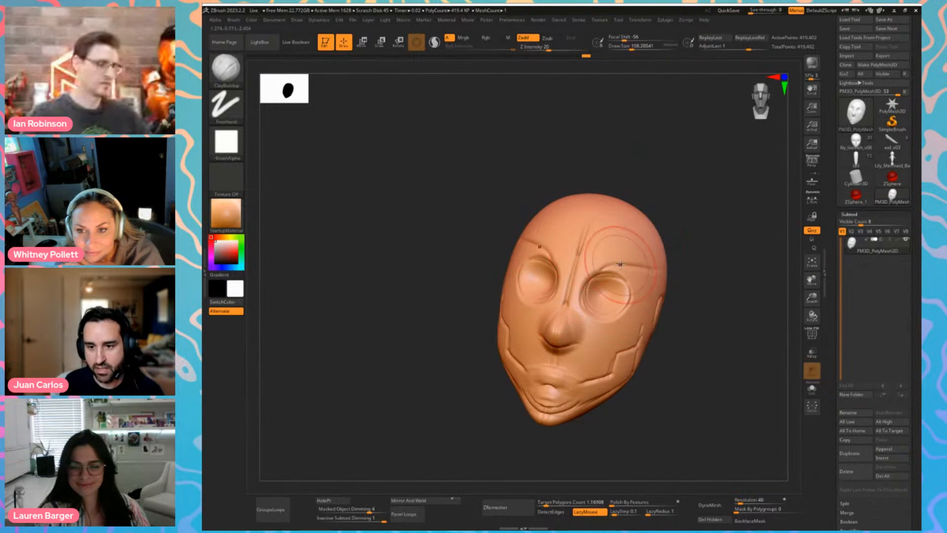
left_click_drag(617, 266, 643, 277)
mouse_move(681, 219)
left_mouse_down()
mouse_move(687, 211)
mouse_move(668, 253)
mouse_move(618, 267)
left_mouse_up()
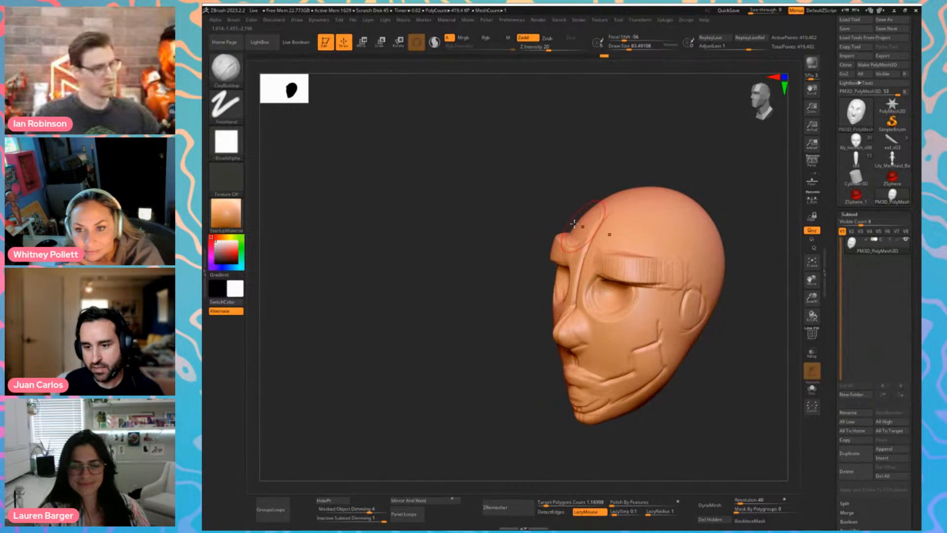
Mask everything except the round eye areas, build up the eyeballs in the sockets with ClayBuildup, and clear the mask
mouse_move(574, 224)
left_mouse_down("shift")
mouse_move(522, 214)
mouse_move(524, 296)
mouse_move(508, 309)
mouse_move(513, 318)
left_mouse_up("shift")
left_click(409, 353, "ctrl")
left_click_drag(409, 353, 430, 350)
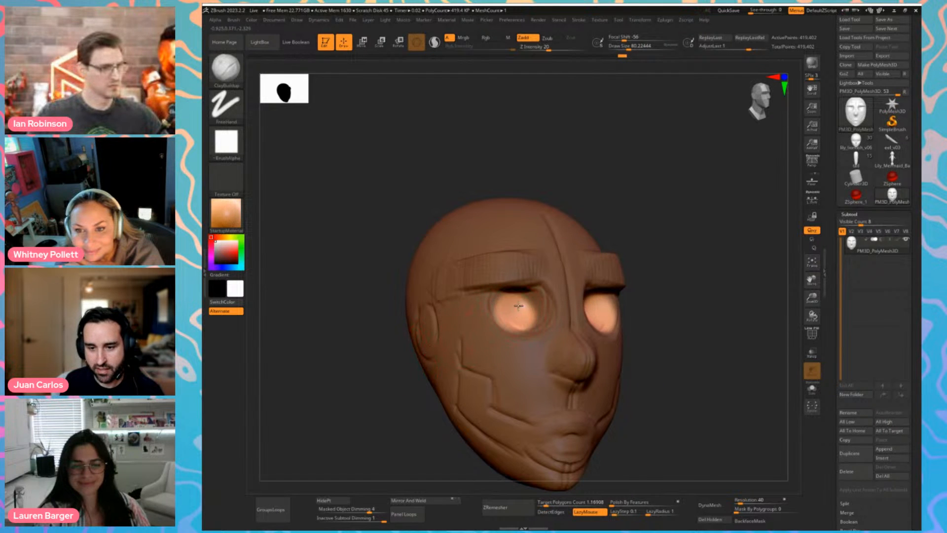
mouse_move(519, 306)
left_mouse_down()
mouse_move(525, 318)
mouse_move(513, 311)
left_mouse_up()
key("bracketright")
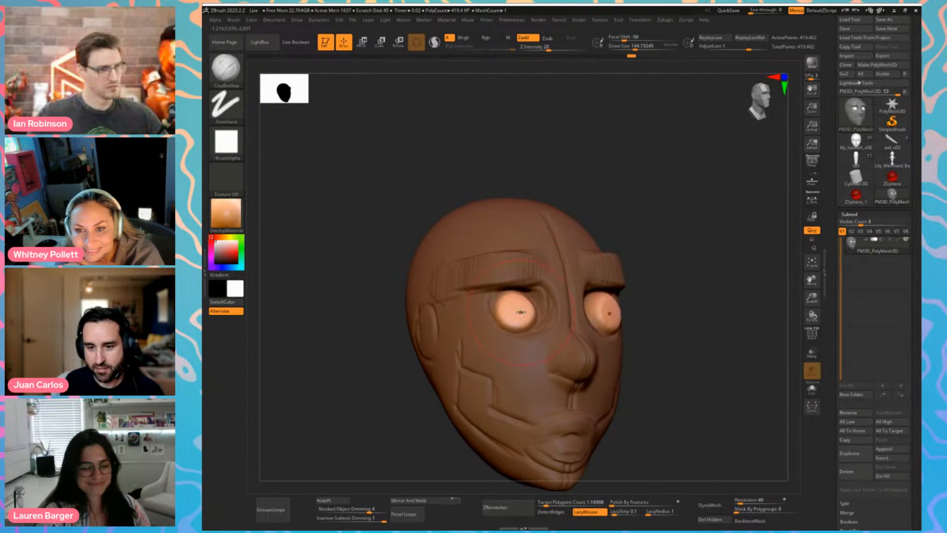
left_click_drag(683, 256, 668, 274, "ctrl")
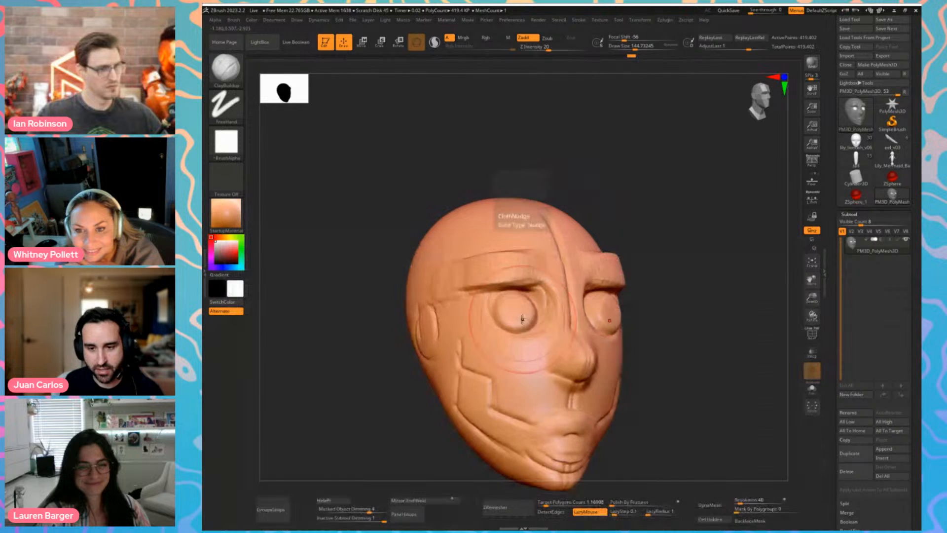
Build eyelids over the eyeballs with ClayBuildup and carve a crease beneath each inner eye with DamStandard
key("bracketleft")
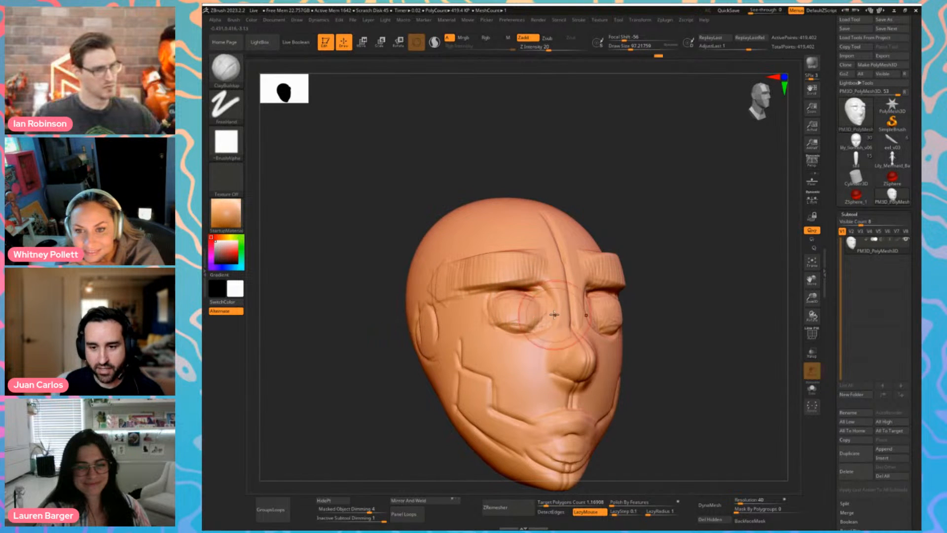
left_click_drag(677, 293, 672, 300)
key("b")
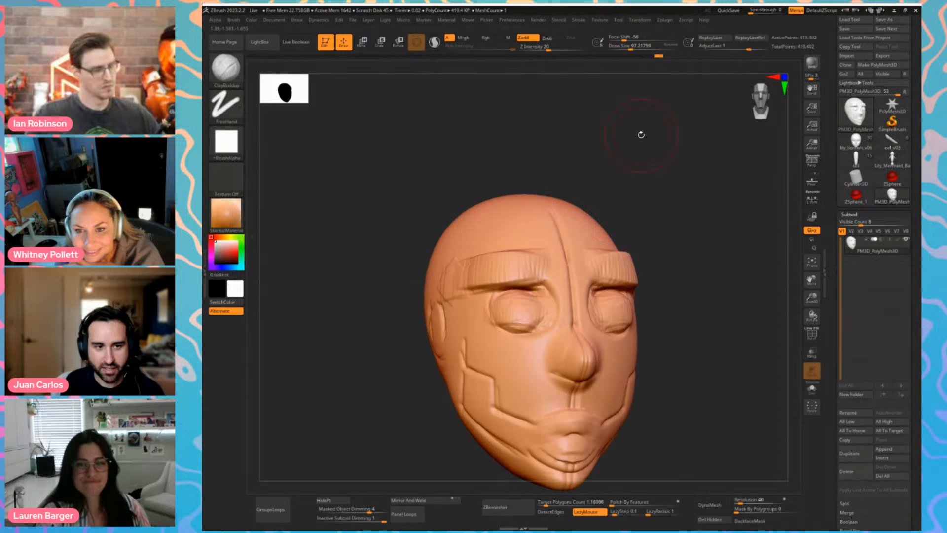
key("b")
key("d")
key("s")
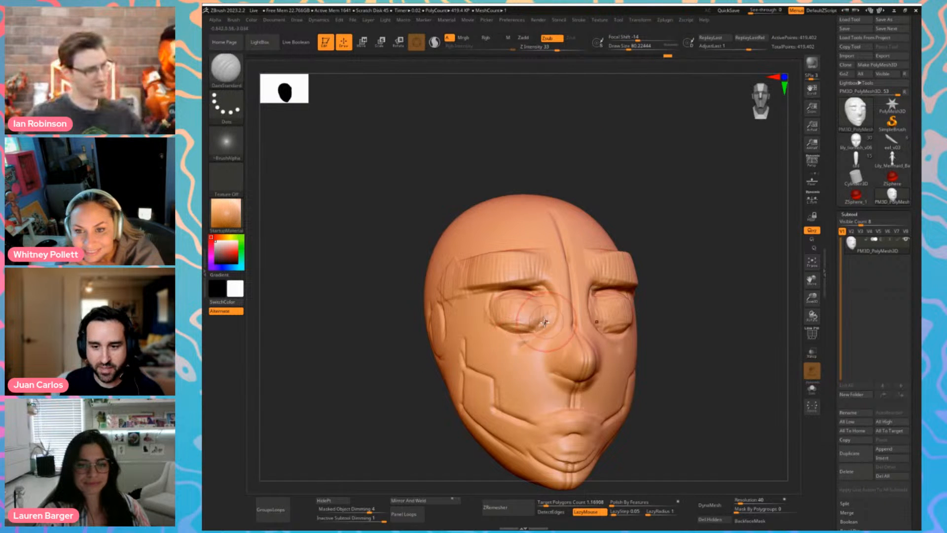
Refine the sides of the nose with ClayBuildup and carve the nostril creases with the DamStandard brush
key("b")
key("c")
key("b")
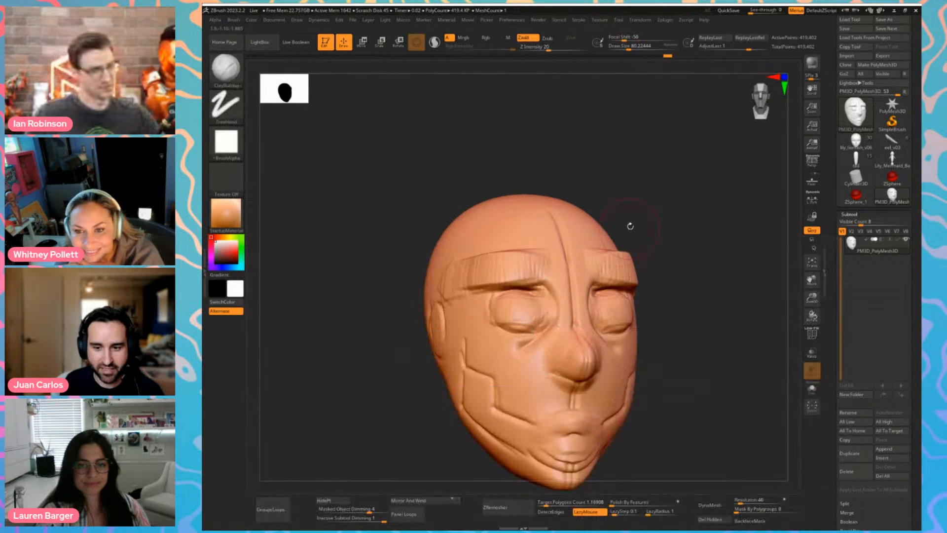
mouse_move(689, 269)
left_mouse_down("alt")
mouse_move(678, 246)
mouse_move(628, 263)
left_mouse_up("alt")
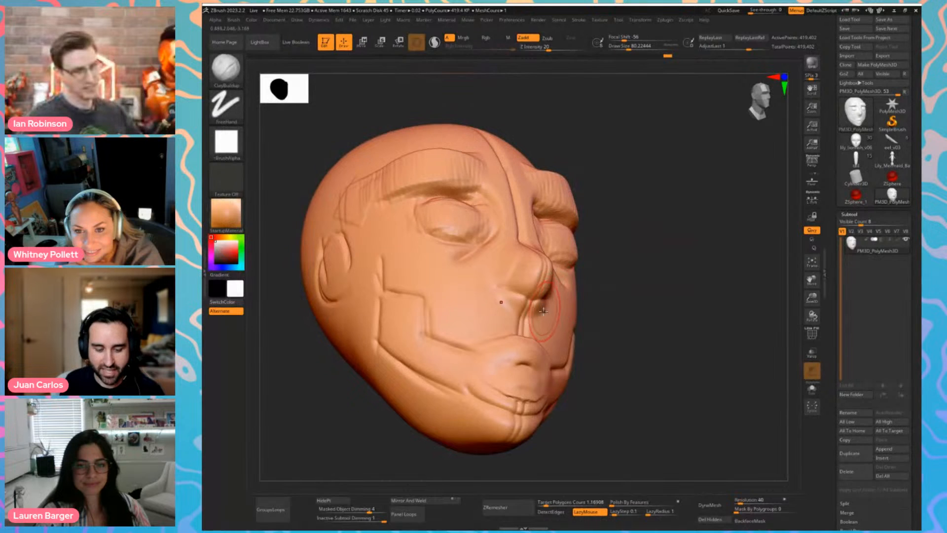
key("b")
key("d")
key("s")
key("bracketleft")
mouse_move(504, 274)
left_mouse_down()
mouse_move(500, 266)
mouse_move(500, 294)
left_mouse_up()
key("bracketright")
mouse_move(656, 274)
left_mouse_down()
mouse_move(622, 276)
mouse_move(632, 264)
left_mouse_up()
key("b")
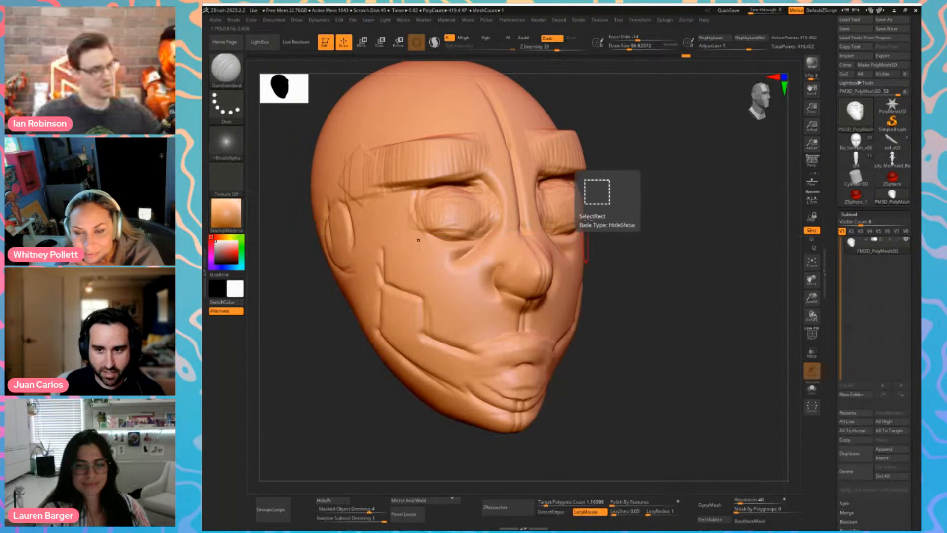
key("b")
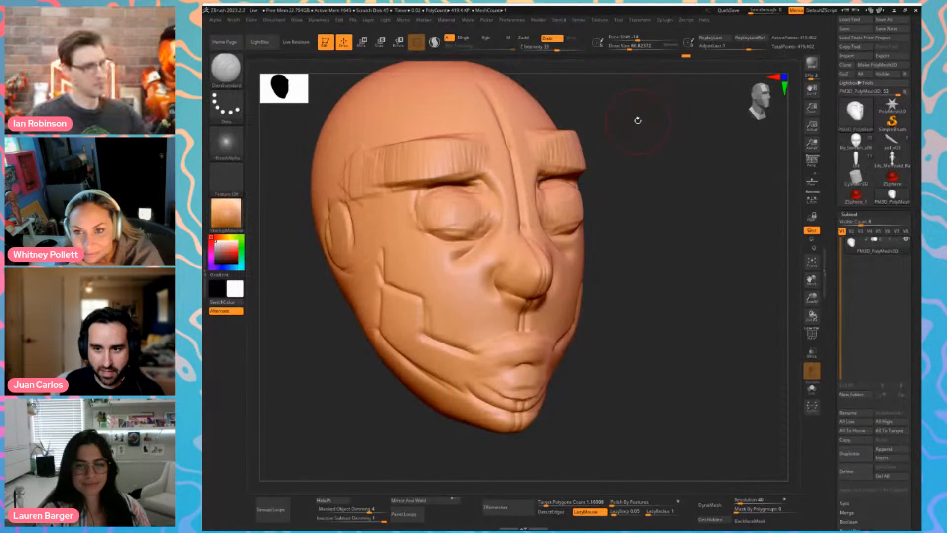
Pull the side of the cheek inward with the Move brush and enlarge its draw size to about 234
key("b")
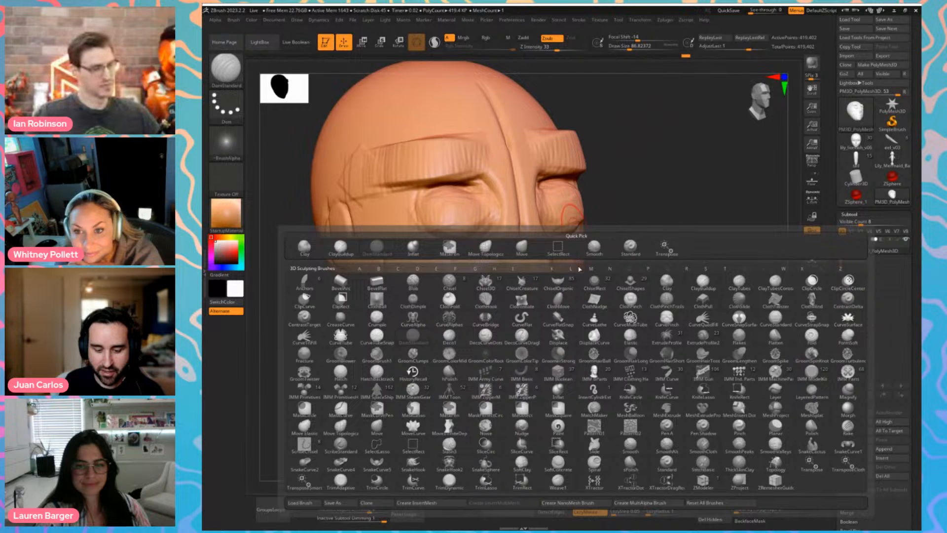
key("m")
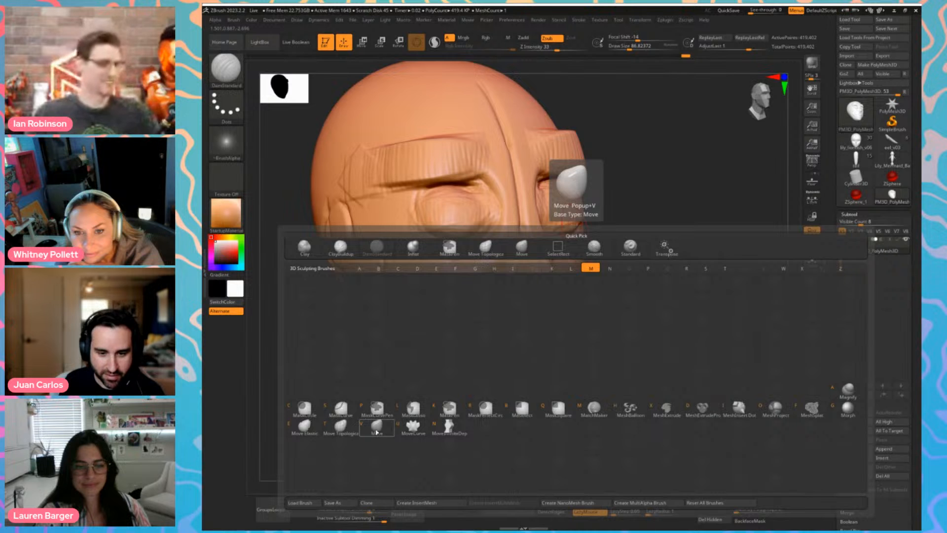
left_click(377, 430)
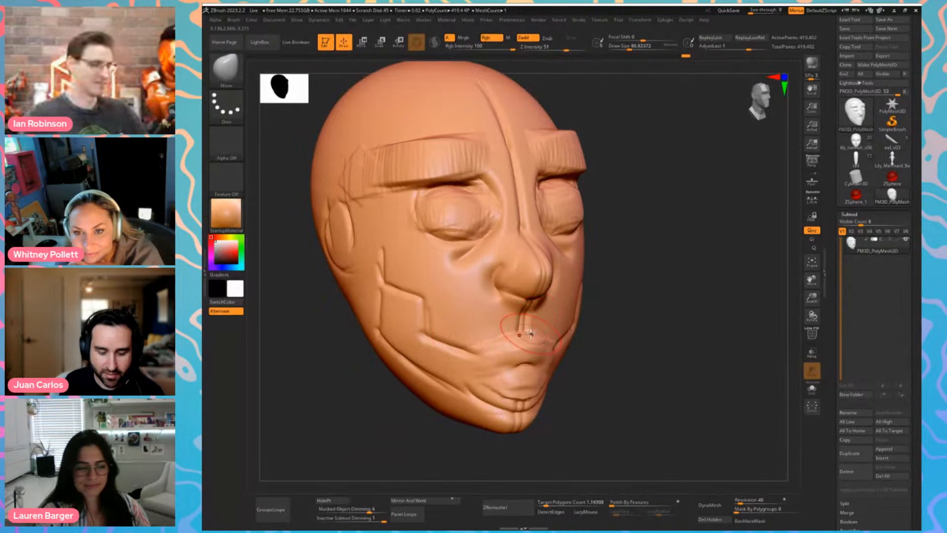
key("b")
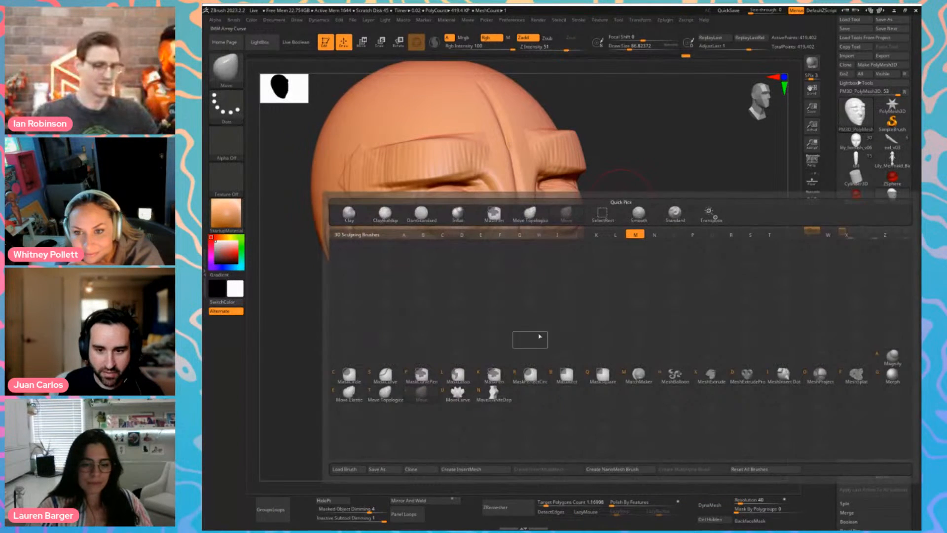
key("v")
key("s")
left_click_drag(466, 280, 477, 279)
mouse_move(446, 311)
left_mouse_down()
mouse_move(414, 314)
mouse_move(425, 311)
left_mouse_up()
key("ctrl")
left_click_drag(626, 306, 672, 280, "shift")
key("s")
left_click_drag(577, 319, 592, 318)
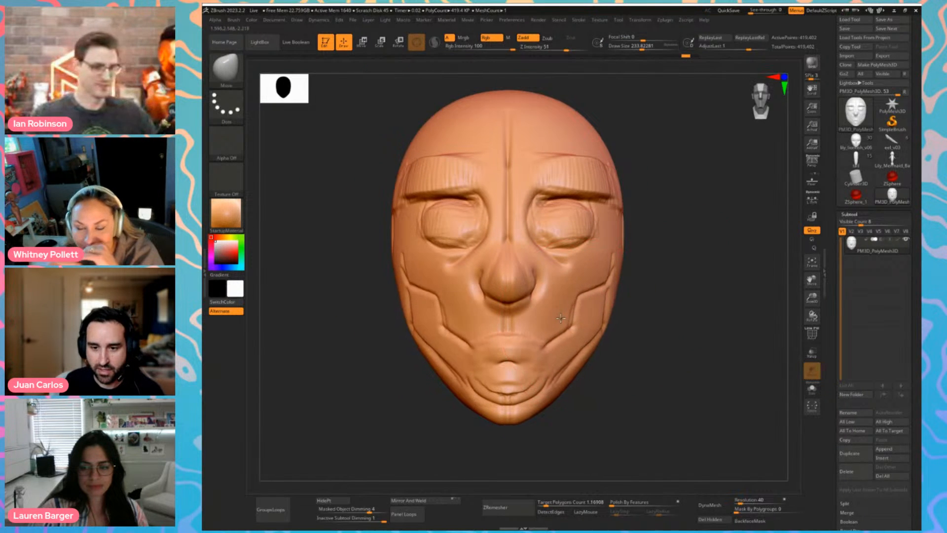
Reshape the underside of the jaw and chin from the side view with a larger Move brush
left_click_drag(678, 306, 626, 311)
key("s")
mouse_move(700, 339)
left_mouse_down()
mouse_move(592, 324)
mouse_move(549, 307)
left_mouse_up()
key("s")
left_click_drag(605, 320, 612, 319)
left_click_drag(555, 375, 545, 358)
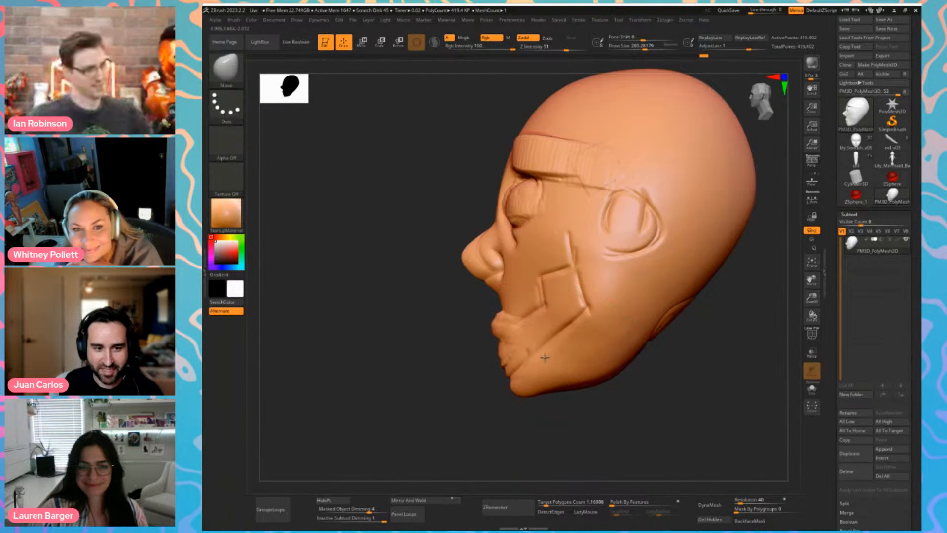
key("s")
left_click_drag(649, 322, 672, 329)
left_click_drag(679, 366, 690, 355, "shift")
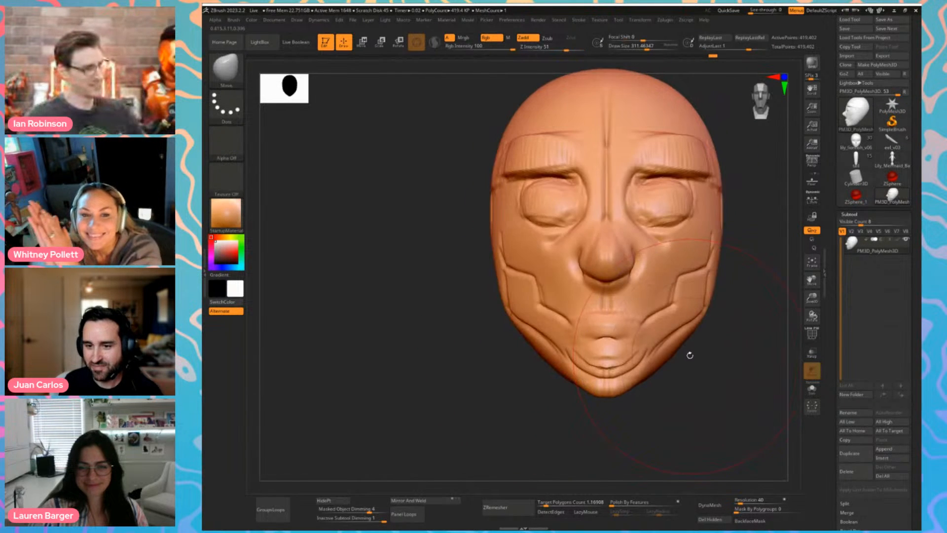
Smooth the brow ridges, eyes and cheek lines of the head, and carve the mouth line with the DamStandard brush
mouse_move(570, 238)
left_mouse_down("shift")
mouse_move(553, 207)
mouse_move(582, 326)
left_mouse_up("shift")
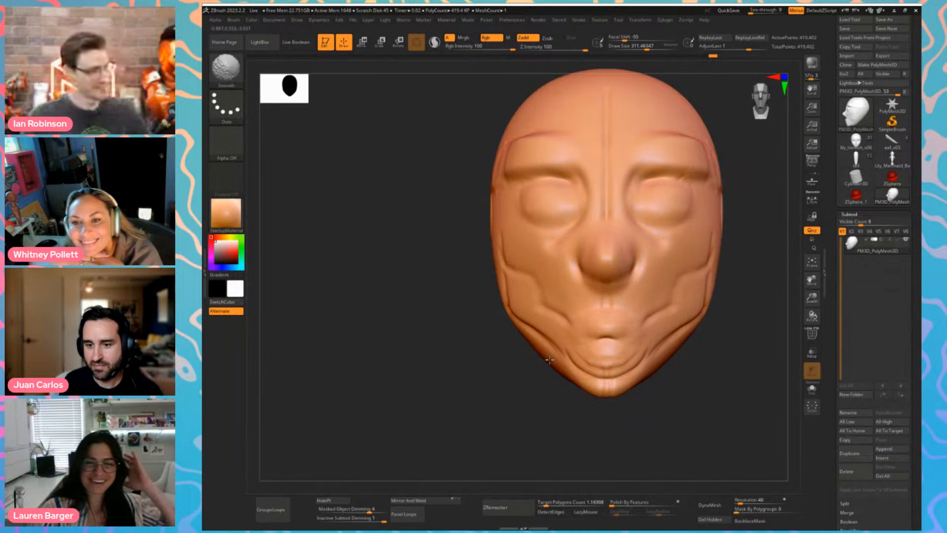
mouse_move(481, 296)
left_mouse_down("alt")
mouse_move(479, 339)
mouse_move(503, 277)
left_mouse_up("alt")
key("b")
key("d")
key("s")
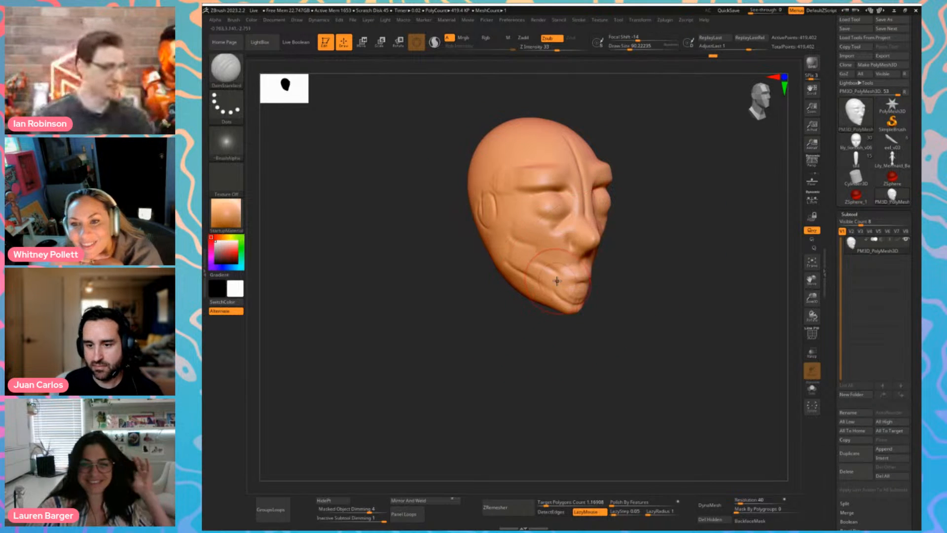
left_click_drag(618, 288, 514, 315)
right_click_drag(514, 315, 560, 323, "ctrl")
left_click_drag(550, 282, 570, 279)
right_click_drag(552, 278, 611, 257)
right_click_drag(710, 258, 750, 208, "ctrl")
Examine the finished mermaid beside the sculpted head and the other loaded models
left_click(856, 141)
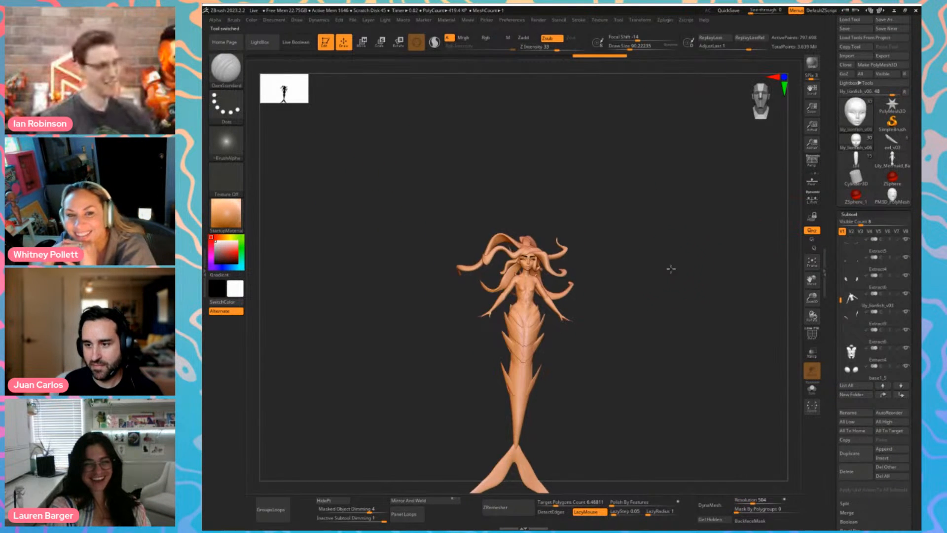
right_click_drag(671, 269, 710, 276, "shift")
left_click(892, 194)
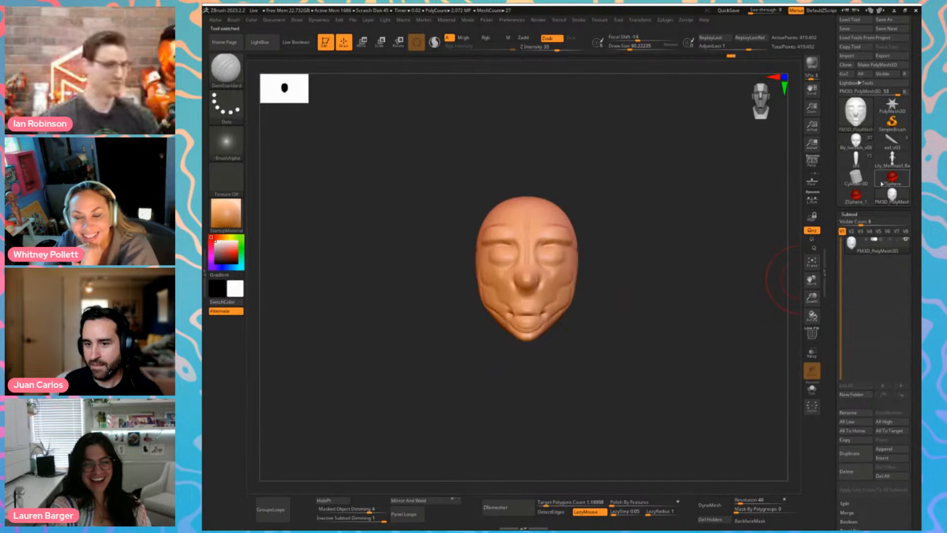
left_click(880, 160)
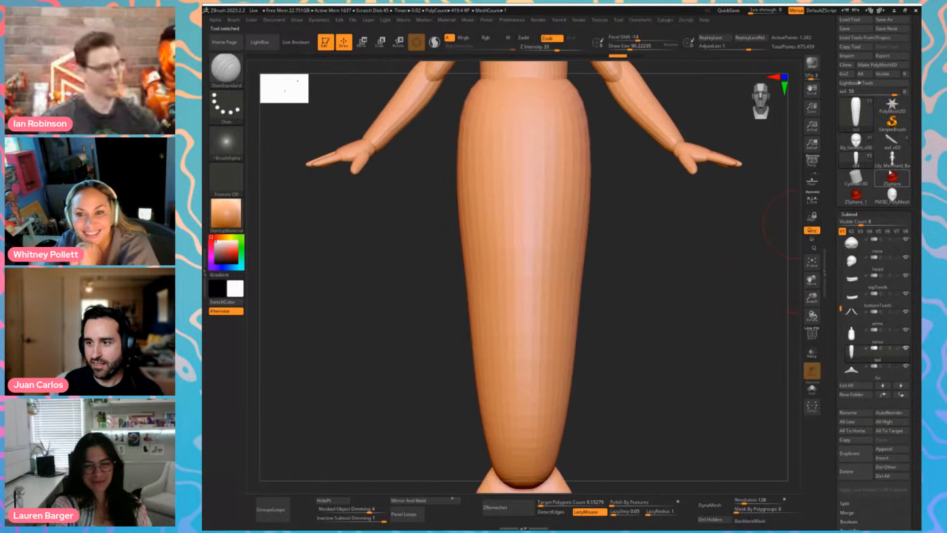
left_click(893, 159)
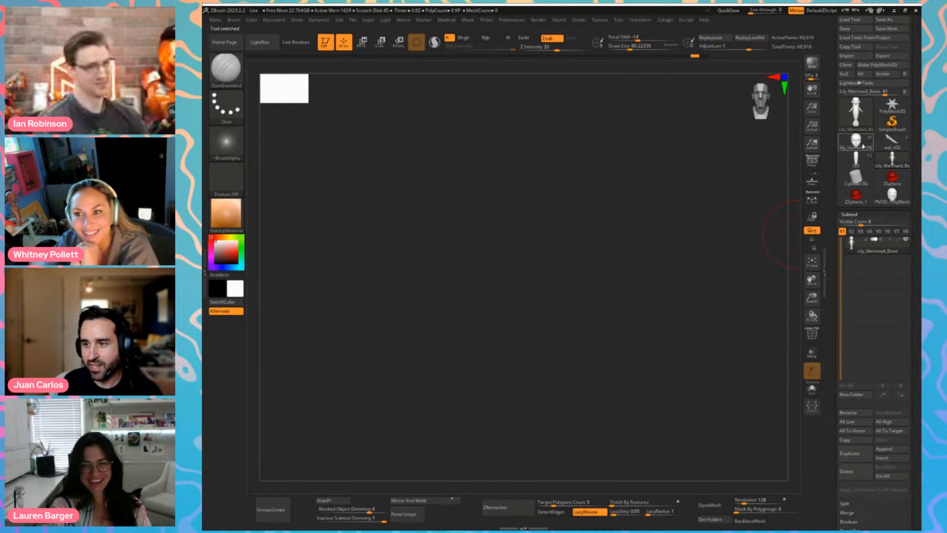
left_click(861, 144)
right_click_drag(672, 282, 647, 355, "alt")
right_click_drag(651, 322, 680, 316, "ctrl")
right_click_drag(722, 365, 703, 340)
Compare the simple Lily mermaid base with the finished mermaid, and inspect the base from the front and three-quarter views
left_click(897, 163)
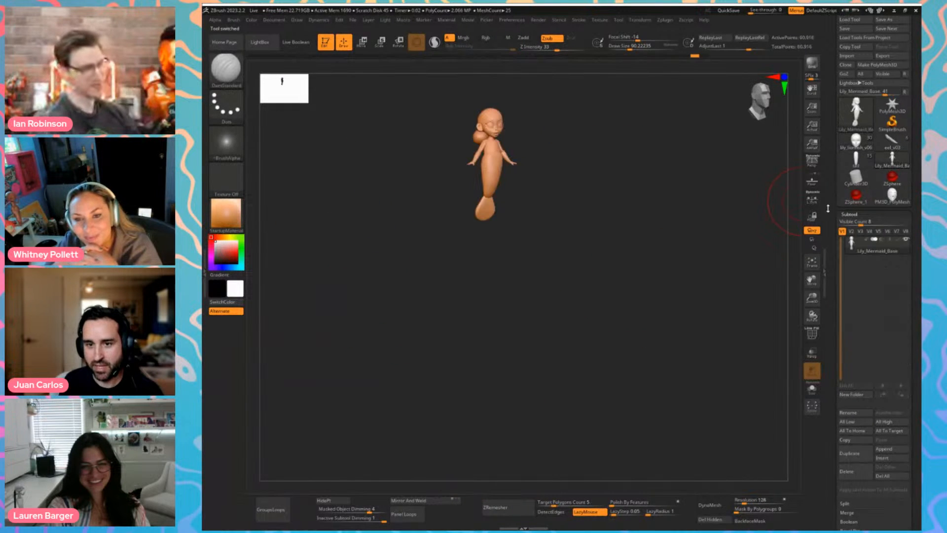
key("f")
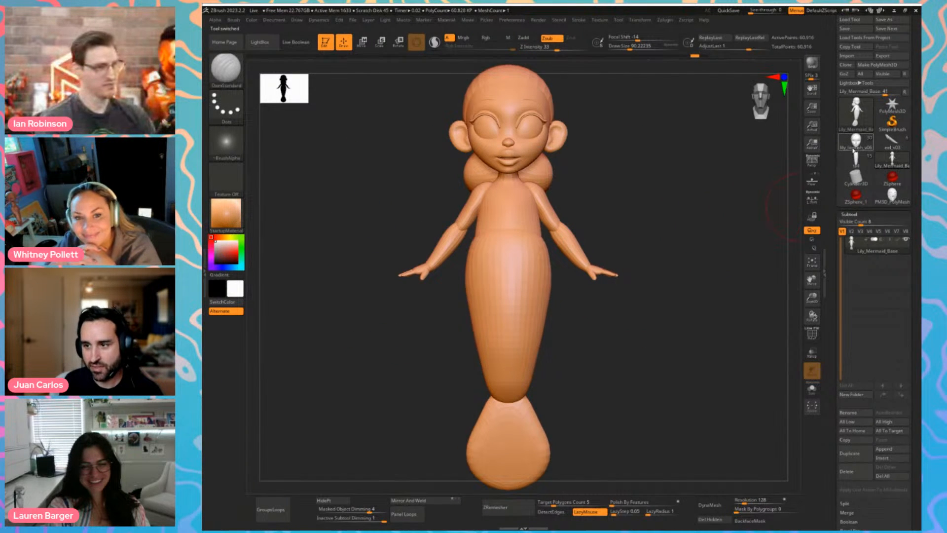
left_click(856, 141)
left_click(897, 158)
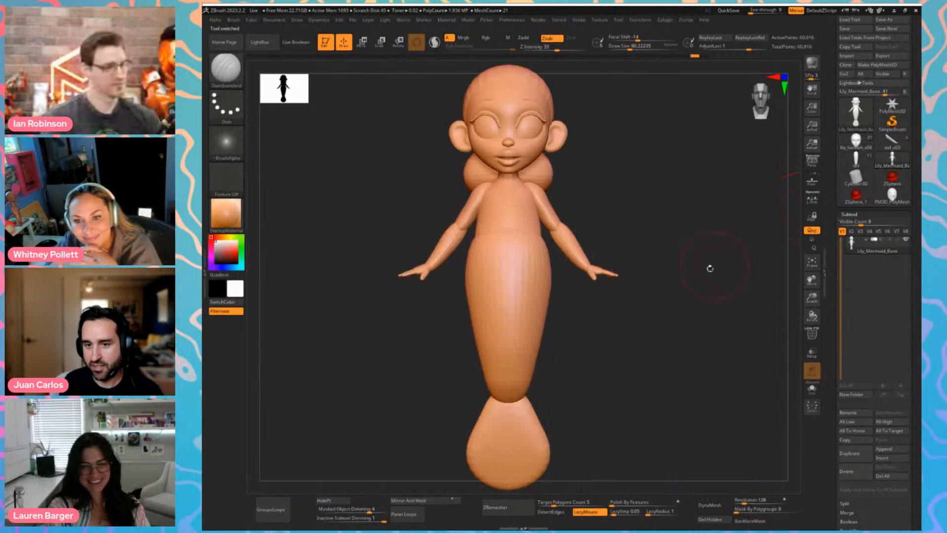
right_click_drag(708, 266, 681, 299)
key("shift+f")
key("shift+f")
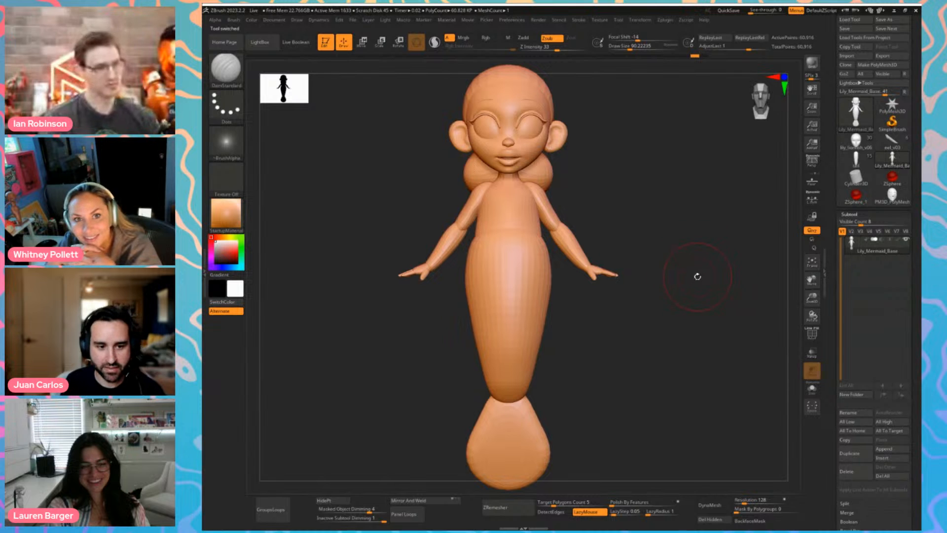
right_click_drag(708, 328, 677, 336, "ctrl")
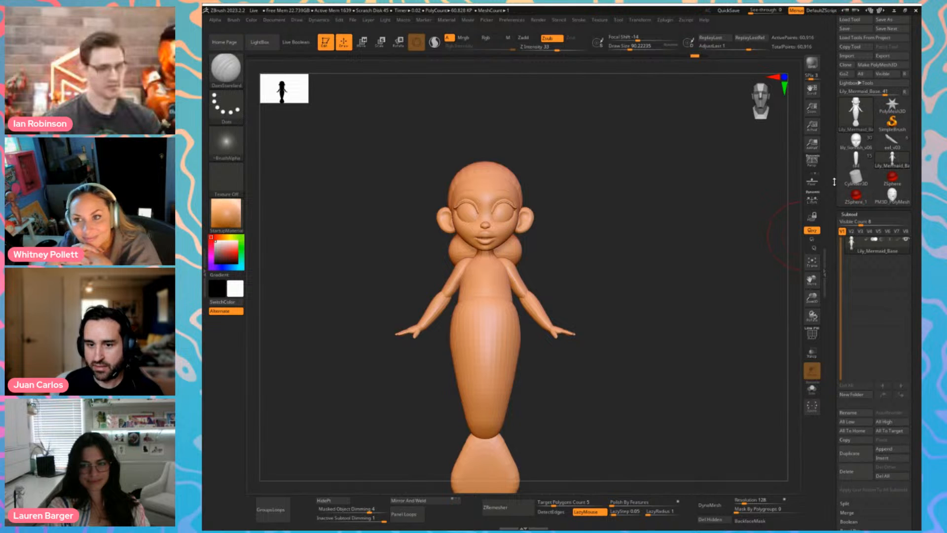
left_click_drag(704, 236, 741, 237)
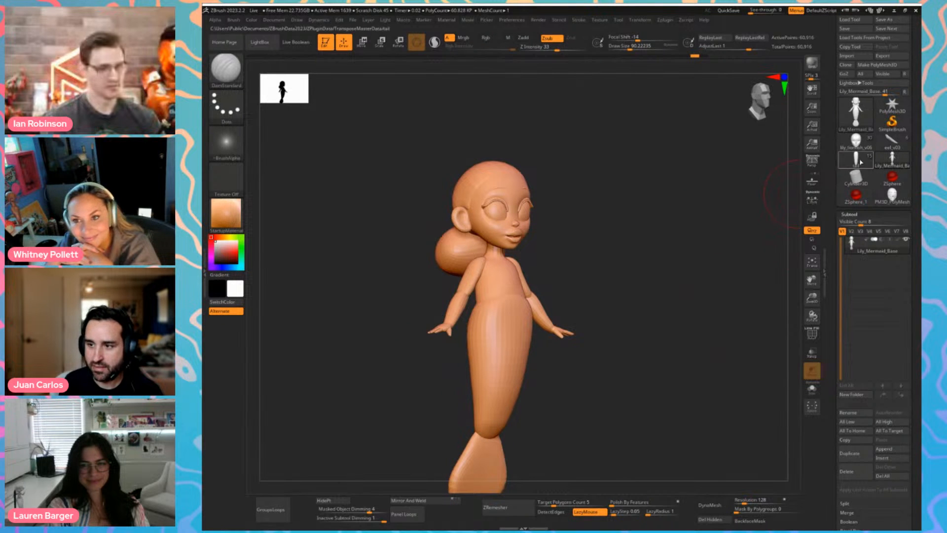
Switch to the multi-part mermaid model with the forked tail fin and select its hair bun from behind
mouse_move(860, 158)
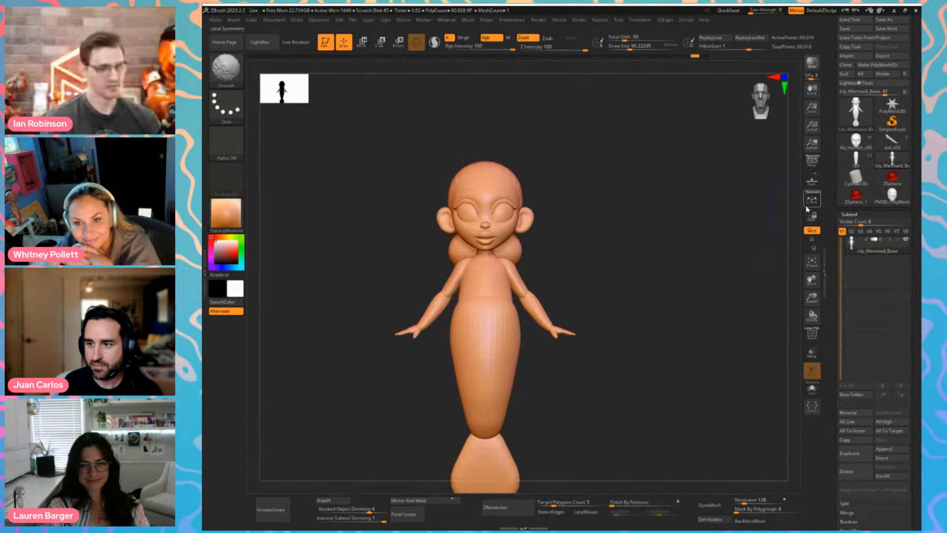
left_click(857, 161)
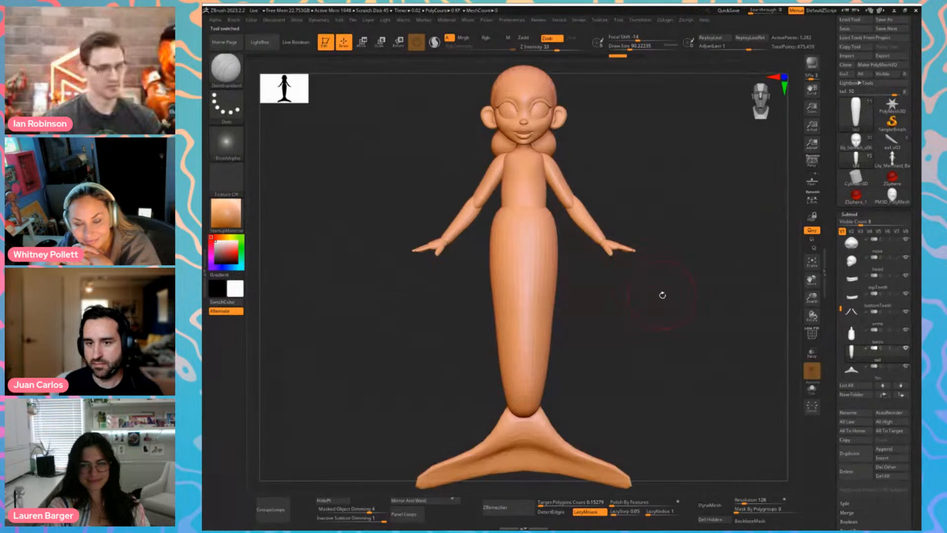
left_click_drag(662, 294, 567, 201)
left_click(549, 173, "alt")
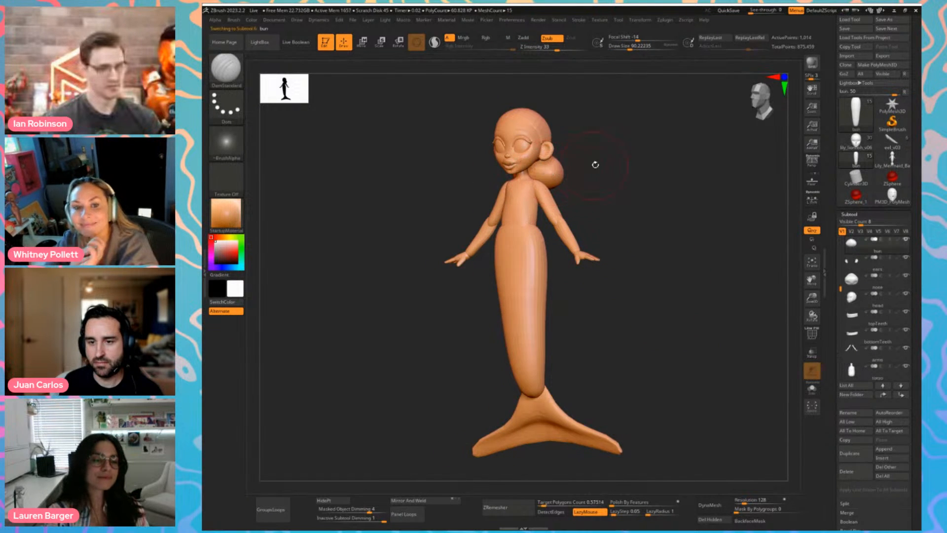
left_click_drag(594, 165, 528, 190, "shift")
key("shift+f")
Stretch the hair bun downward into a long oval shape behind the back with the Move brush
key("b")
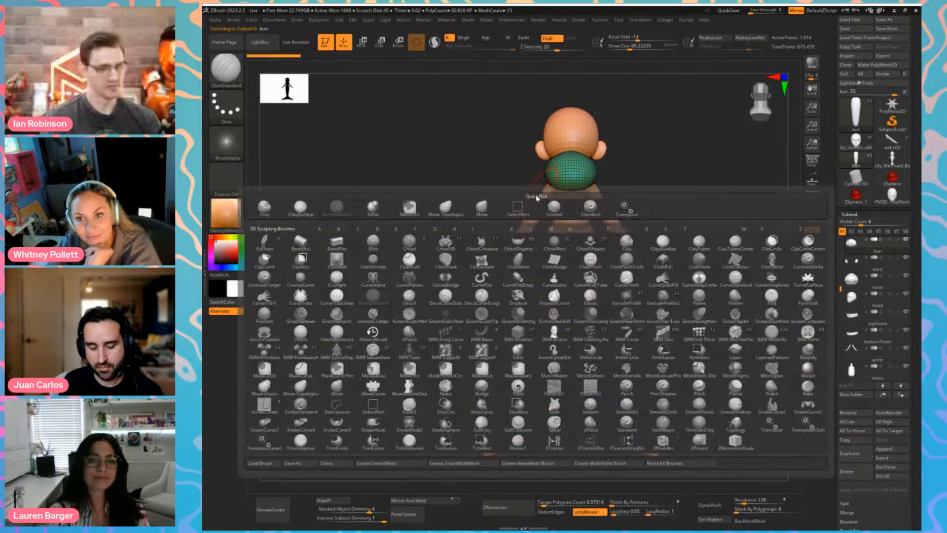
key("m")
key("v")
mouse_move(563, 182)
left_mouse_down()
mouse_move(569, 203)
mouse_move(567, 194)
left_mouse_up()
key("s")
left_click_drag(569, 162, 569, 152)
left_click_drag(605, 217, 660, 228, "shift")
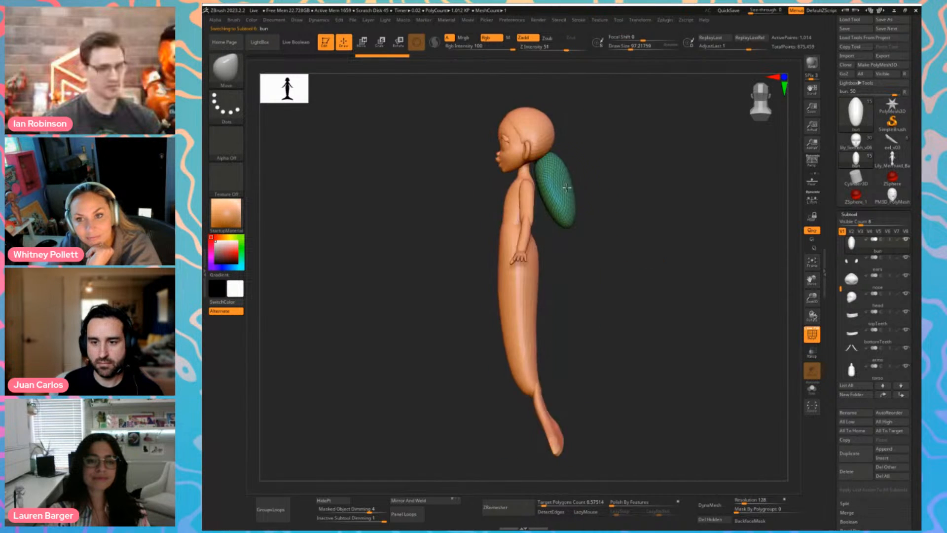
Select the nose subtool and pull its upper part upward into a taller nose bridge with the Move brush
left_click(854, 280)
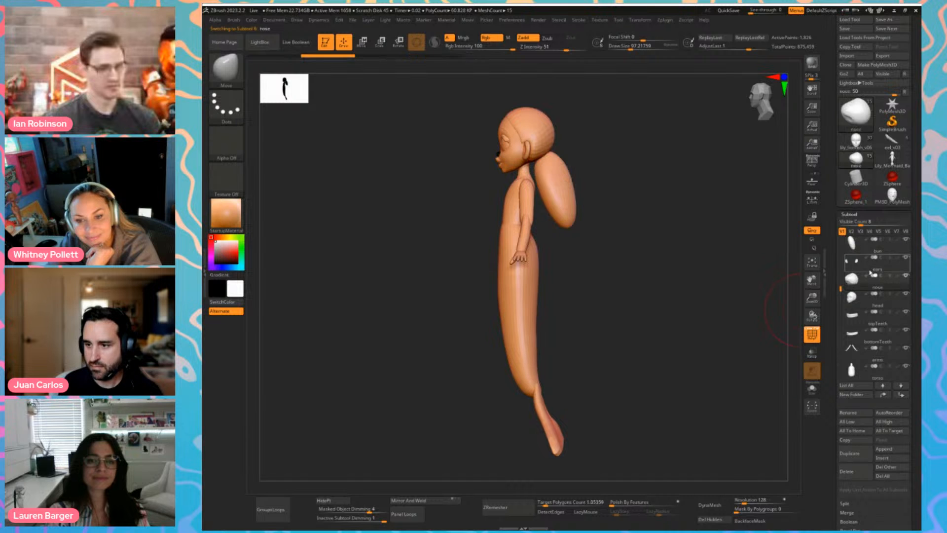
left_click(863, 244)
left_click_drag(632, 222, 710, 316)
left_click(855, 285)
key("shift+f")
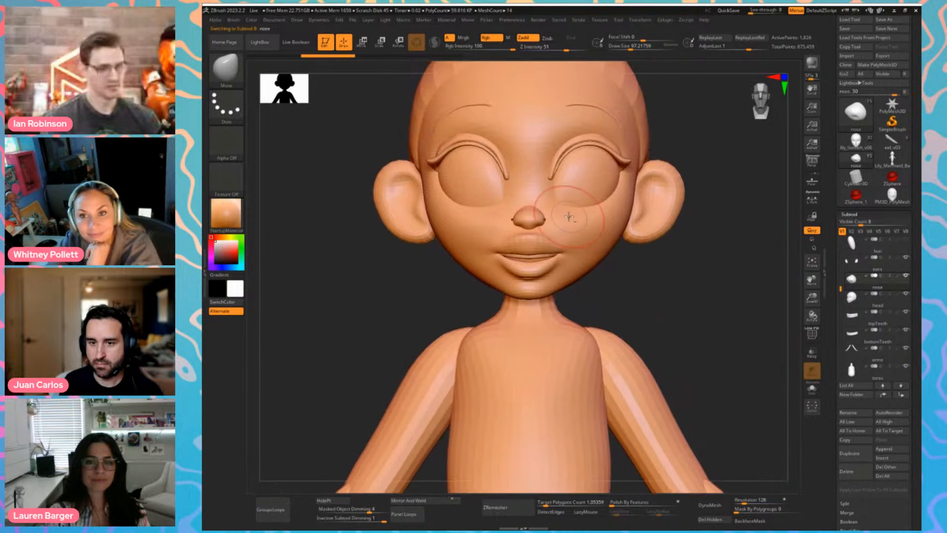
key("s")
mouse_move(529, 214)
left_mouse_down()
mouse_move(531, 185)
mouse_move(519, 198)
left_mouse_up()
key("s")
left_click_drag(521, 213, 521, 217)
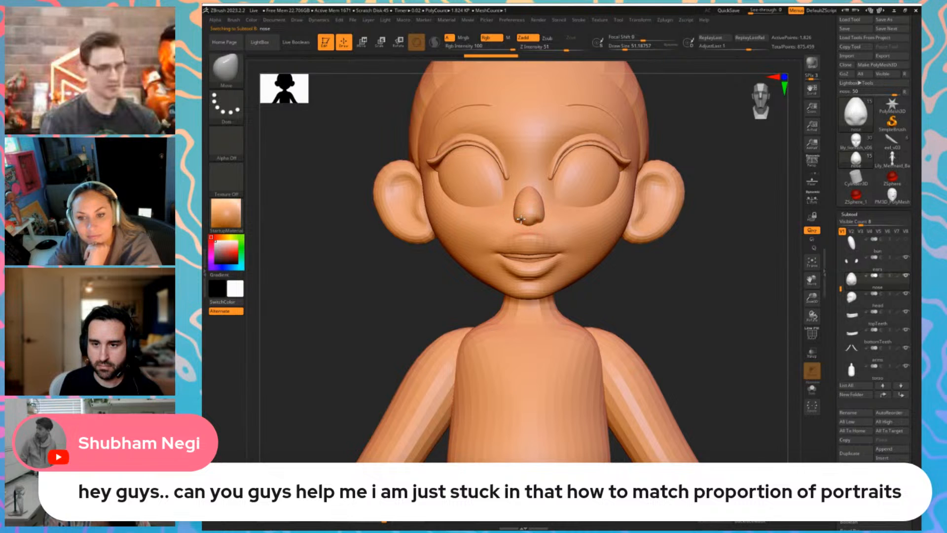
Shape the nose profile with the Move brush so the bridge slopes up toward the brow
left_click_drag(656, 302, 592, 276, "shift")
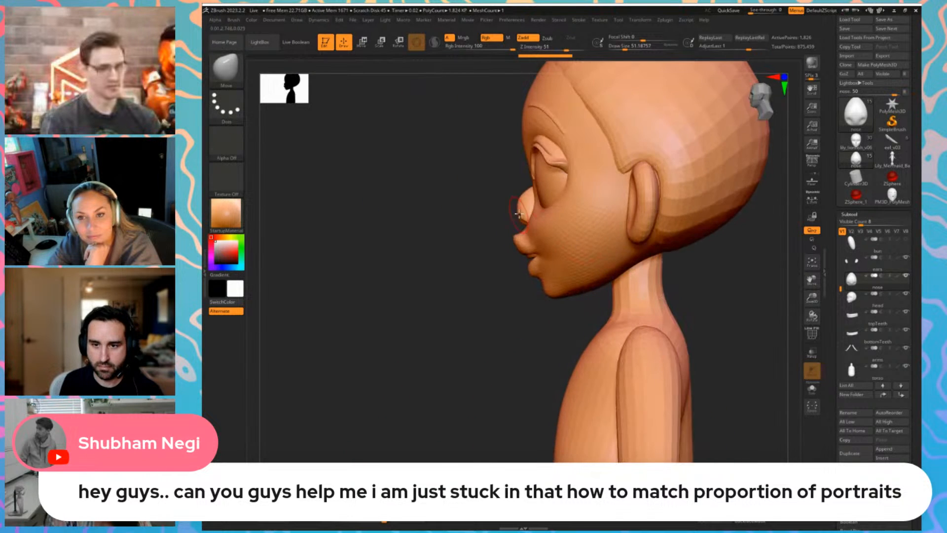
right_click_drag(465, 209, 467, 209, "ctrl")
key("s")
mouse_move(467, 209)
left_mouse_down()
mouse_move(510, 211)
mouse_move(528, 200)
mouse_move(538, 172)
left_mouse_up()
key("s")
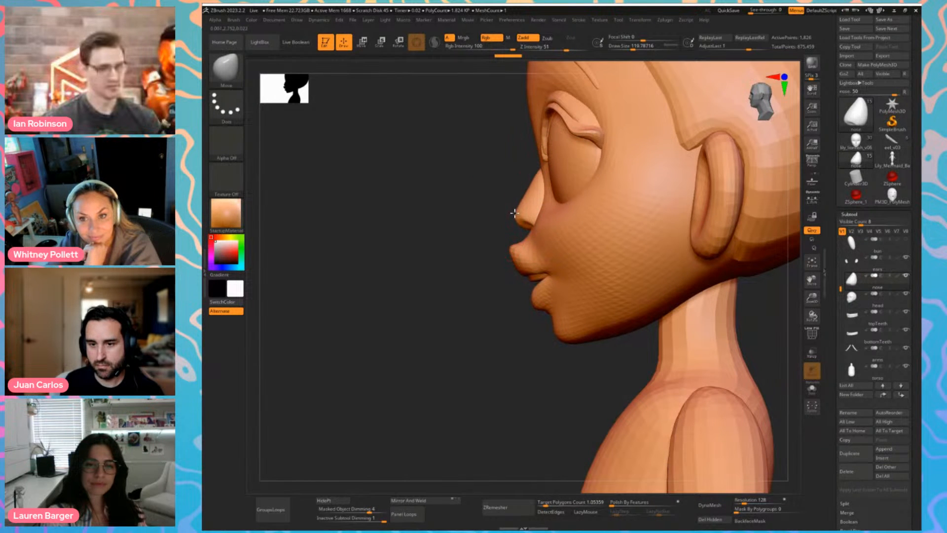
left_click_drag(519, 214, 536, 187)
key("s")
left_click_drag(535, 186, 536, 177)
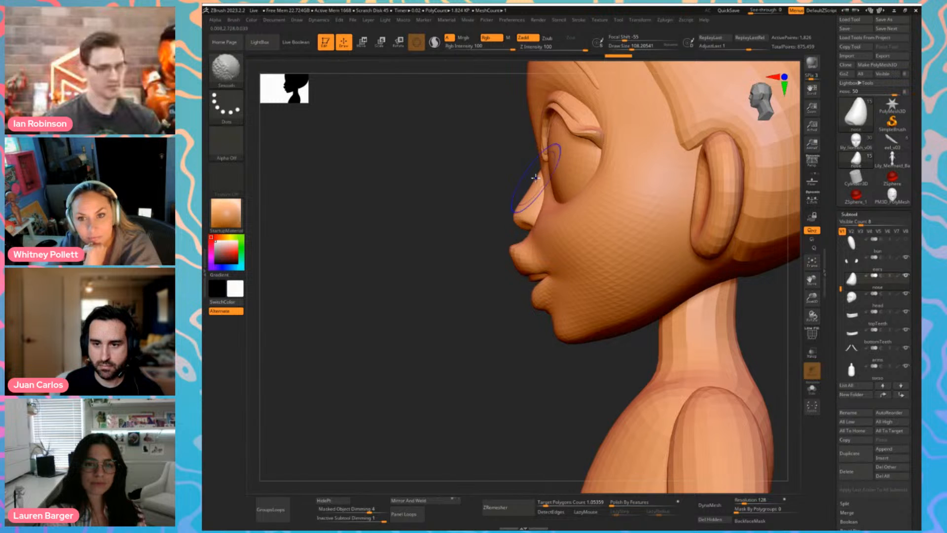
right_click_drag(536, 178, 568, 182, "shift")
key("s")
left_click_drag(548, 185, 547, 185)
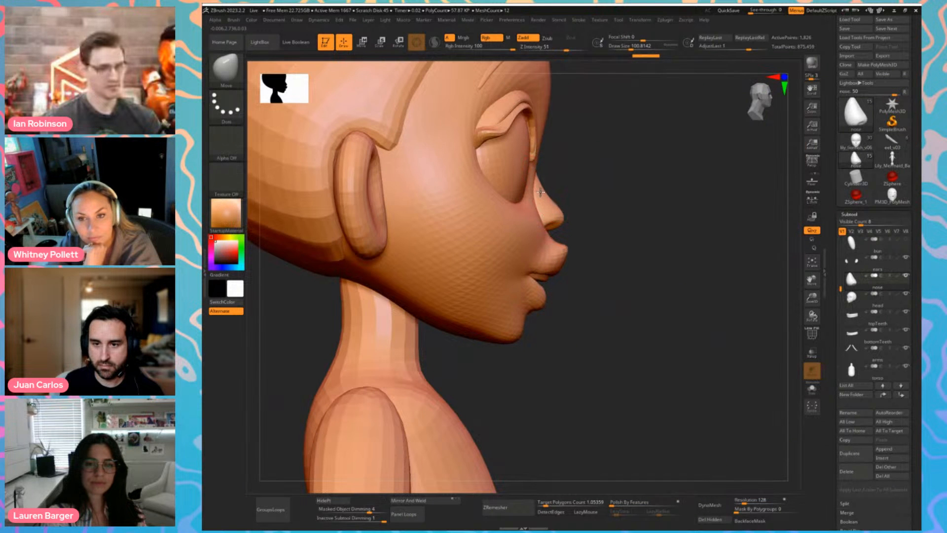
right_click_drag(575, 182, 555, 193, "shift")
Select the ears subtool and set the Move brush's draw size to about 77
mouse_move(729, 340)
right_mouse_down("ctrl")
mouse_move(687, 306)
mouse_move(700, 331)
right_mouse_up("ctrl")
left_click(668, 202, "alt")
key("s")
left_click_drag(664, 219, 652, 226)
right_click_drag(721, 279, 665, 290, "ctrl")
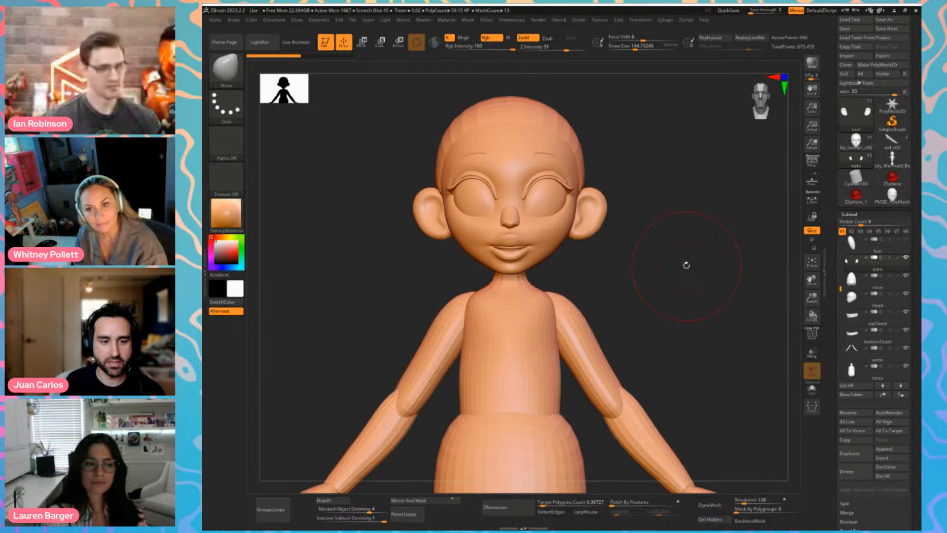
key("s")
left_click_drag(690, 265, 683, 265)
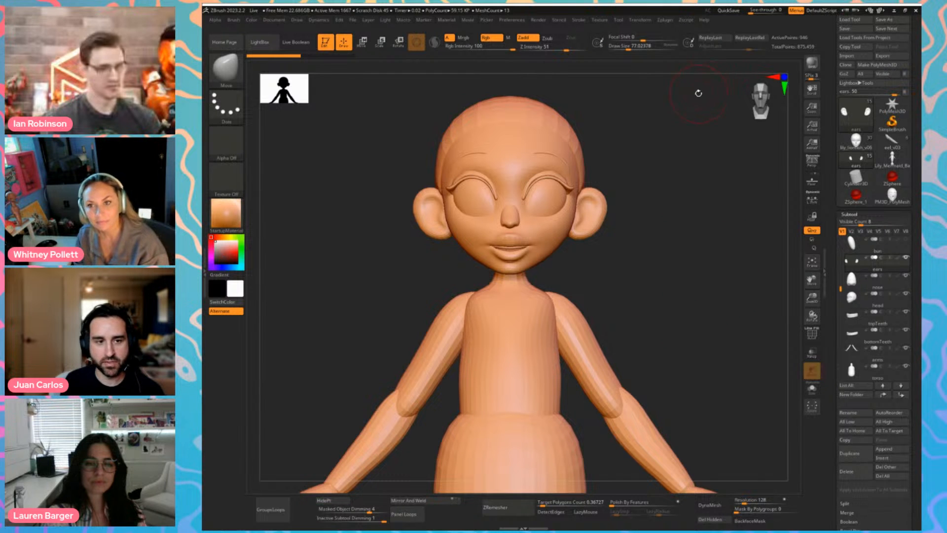
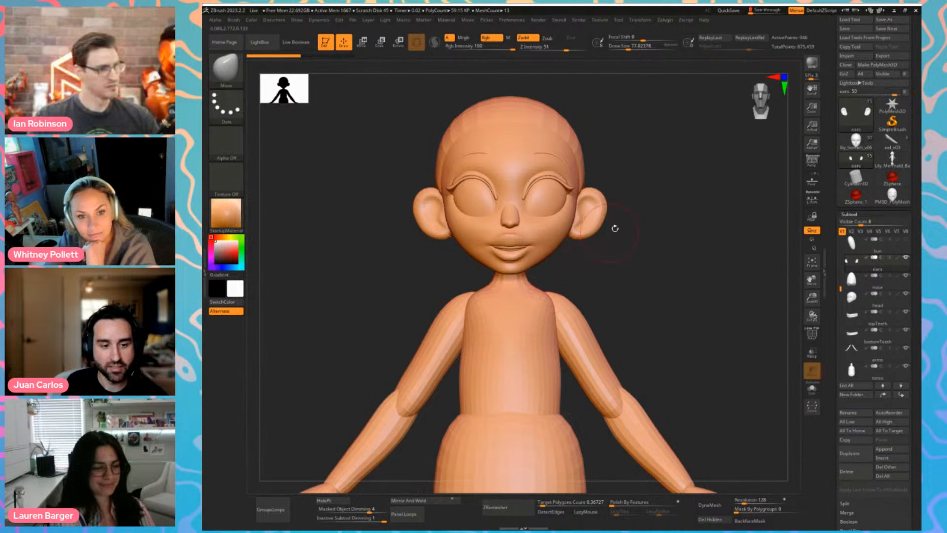
mouse_move(645, 267)
left_mouse_down()
mouse_move(664, 275)
mouse_move(641, 271)
mouse_move(648, 269)
left_mouse_up()
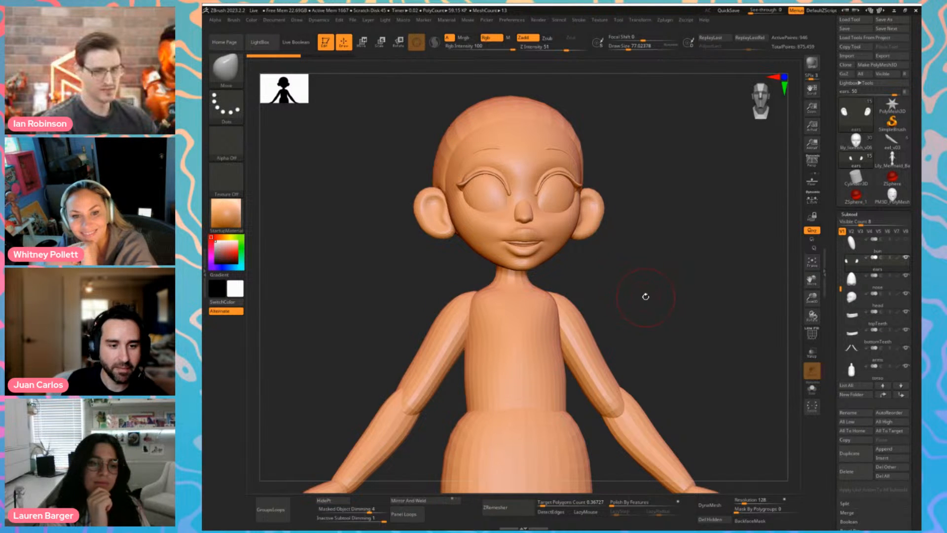
Switch to the earlier sculpted PM3D_PolyMesh3D head, lower its subdivision level and set the draw size to 202
left_click_drag(645, 296, 648, 294)
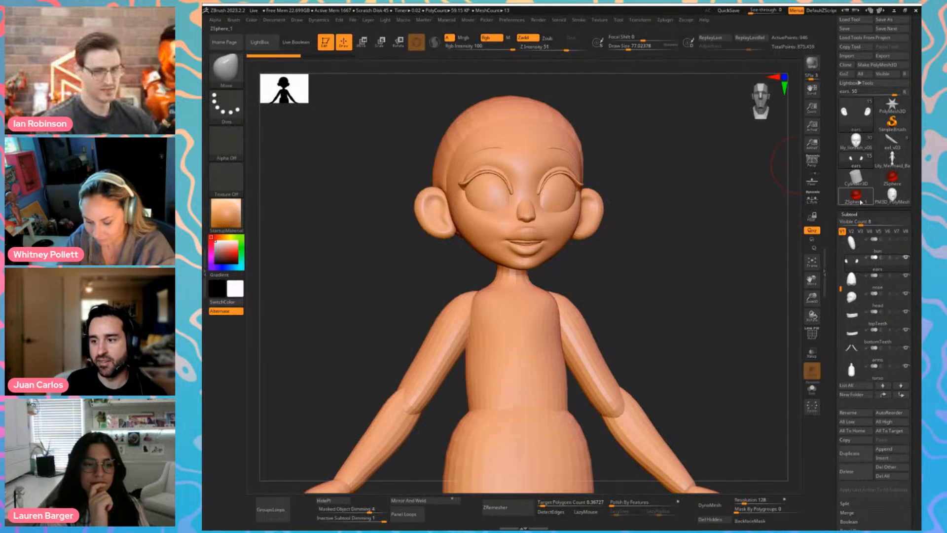
left_click(892, 195)
key("shift+d")
key("f")
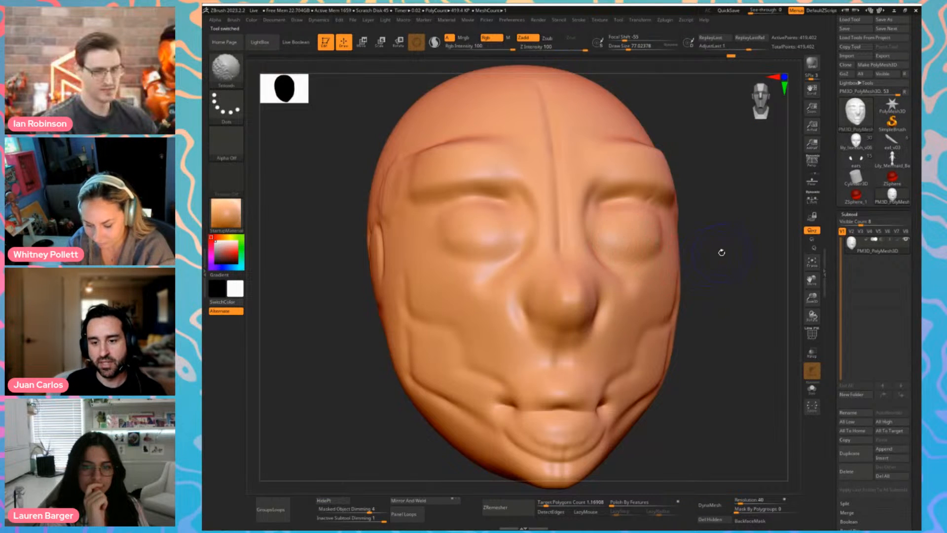
right_click_drag(721, 251, 733, 207, "ctrl")
left_click(640, 46)
left_click_drag(560, 247, 543, 353, "shift")
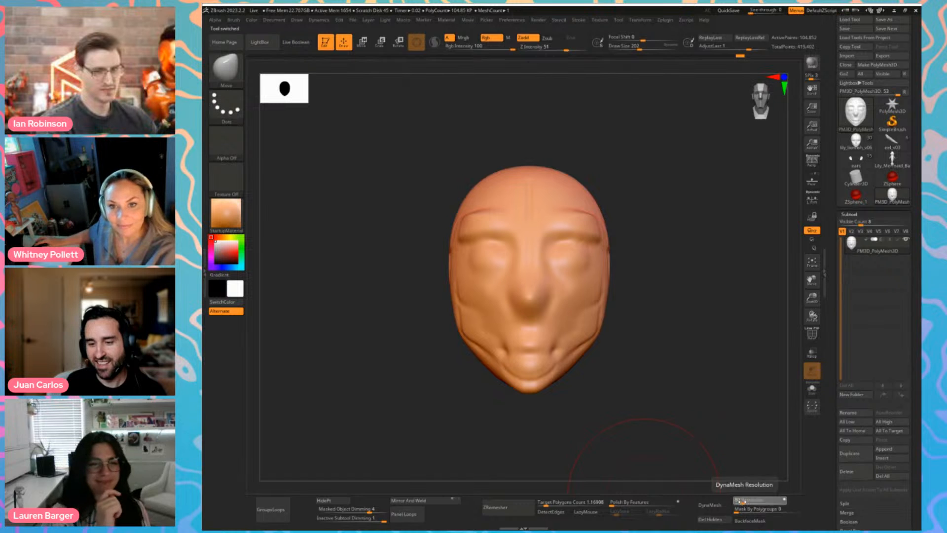
Convert the head to DynaMesh at resolution 16 with its subdivision level frozen, and smooth the face into a blank egg shape
left_click(710, 505)
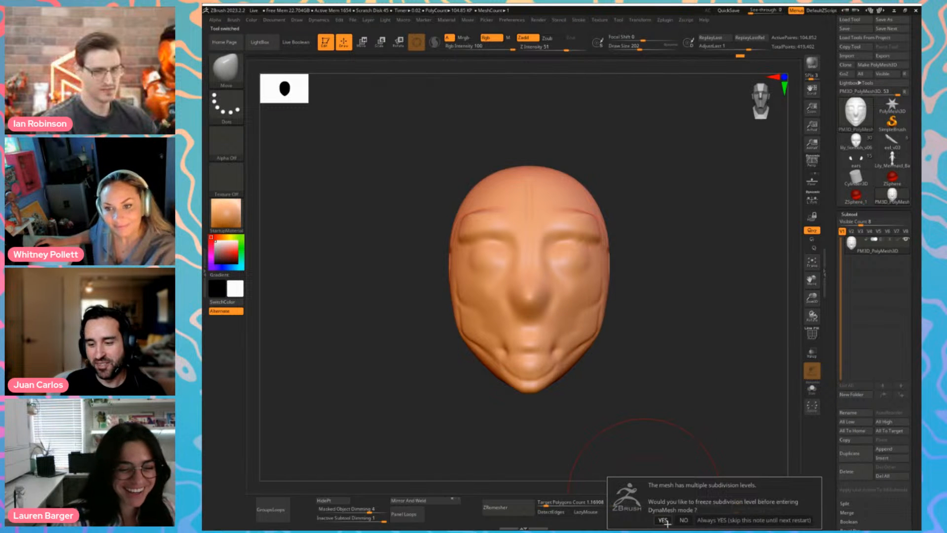
left_click(663, 520)
mouse_move(524, 272)
left_mouse_down("shift")
mouse_move(486, 242)
mouse_move(522, 349)
mouse_move(482, 262)
mouse_move(512, 222)
mouse_move(495, 262)
left_mouse_up("shift")
key("b")
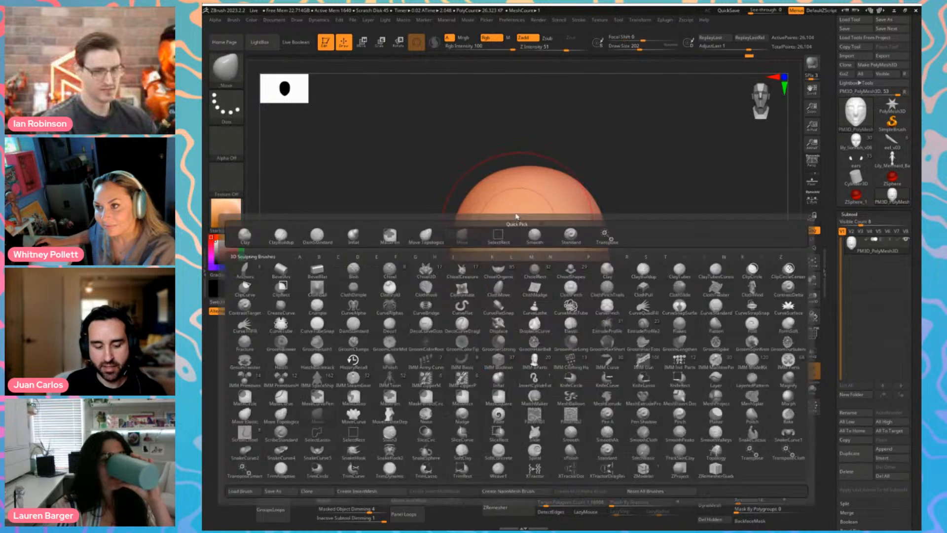
key("m")
key("v")
key("d")
left_click(534, 169)
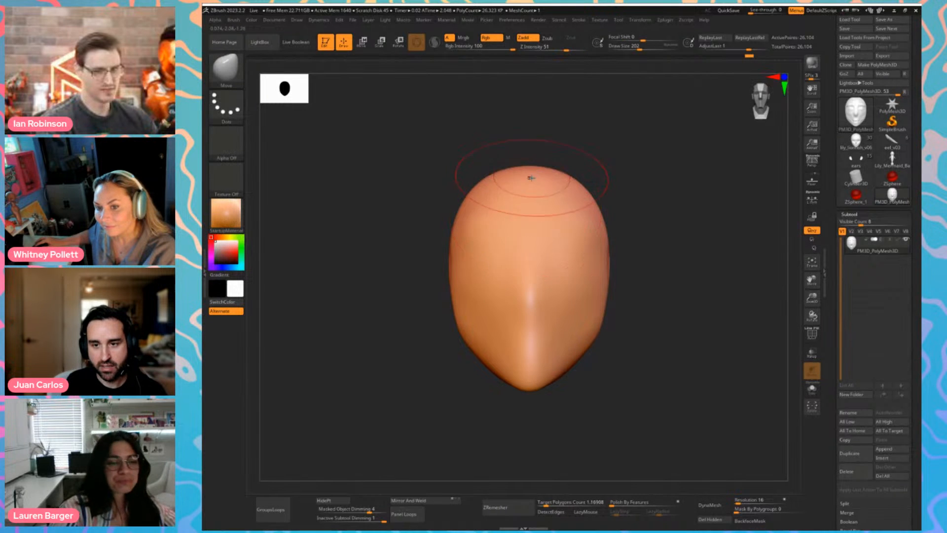
Carve a straight horizontal brow line and a vertical nose line with the DamStandard brush, and undo them
key("b")
key("d")
key("s")
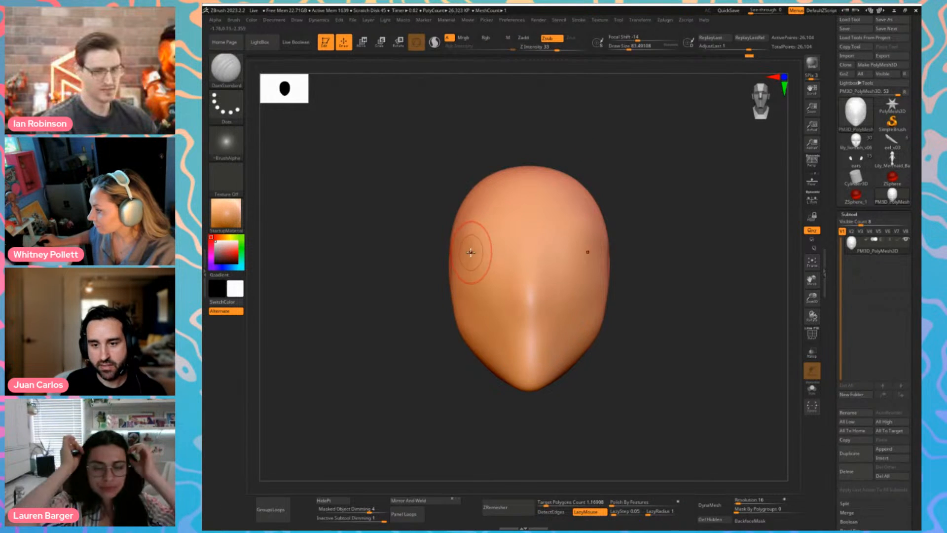
mouse_move(472, 249)
left_mouse_down()
mouse_move(528, 246)
mouse_move(527, 363)
left_mouse_up()
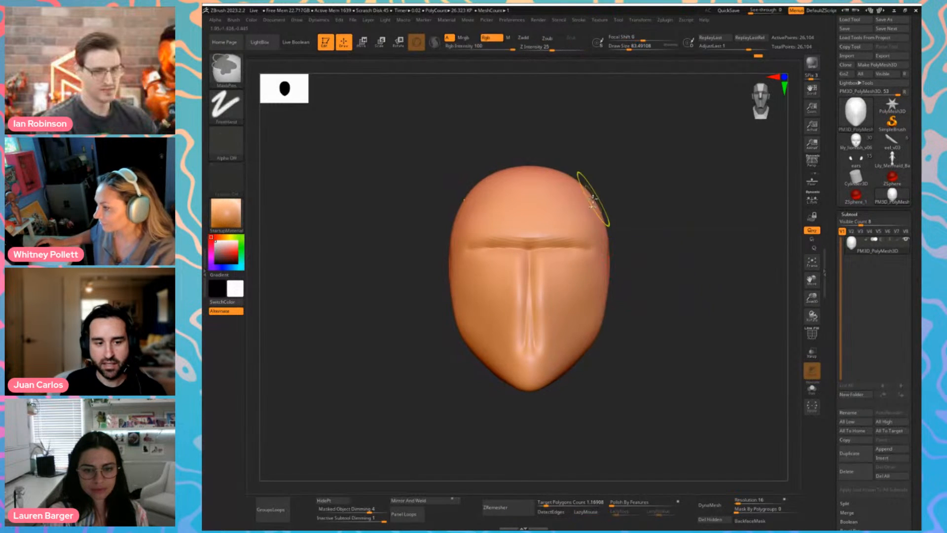
key("ctrl+z")
key("ctrl+z")
Try brow lines slanting down to meet a vertical nose line on the blank head, and undo them
mouse_move(476, 228)
left_mouse_down()
mouse_move(521, 252)
mouse_move(525, 340)
left_mouse_up()
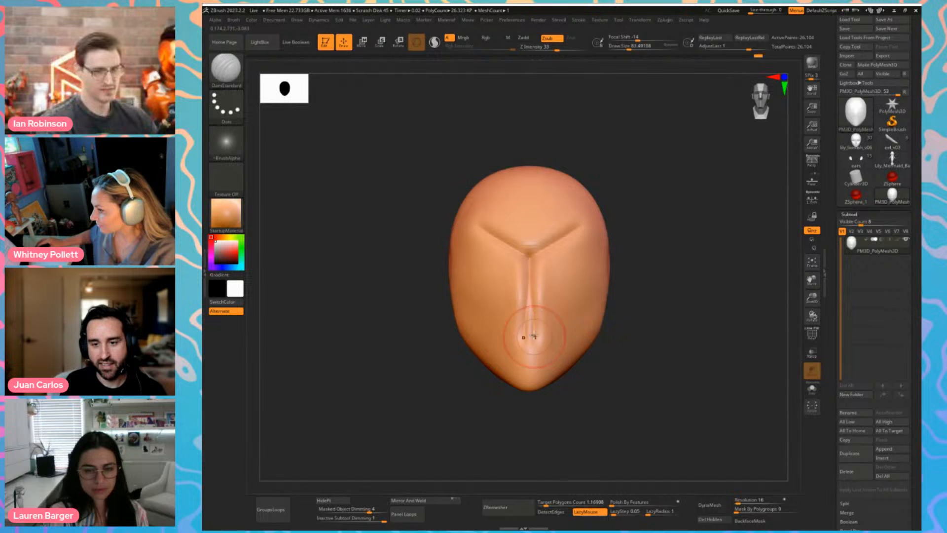
key("ctrl+z")
left_click_drag(526, 257, 527, 345)
key("ctrl+z")
key("ctrl+z")
Carve a sad face with brows rising toward the centre, small eyes, a long nose and full lips using DamStandard
mouse_move(480, 263)
left_mouse_down()
mouse_move(527, 218)
mouse_move(529, 225)
left_mouse_up()
key("bracketleft")
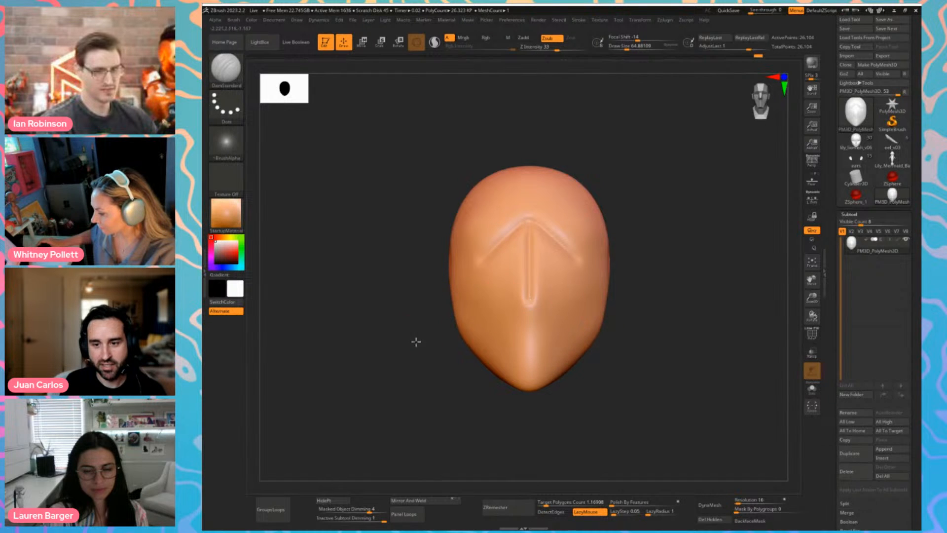
right_click_drag(416, 342, 435, 296, "ctrl")
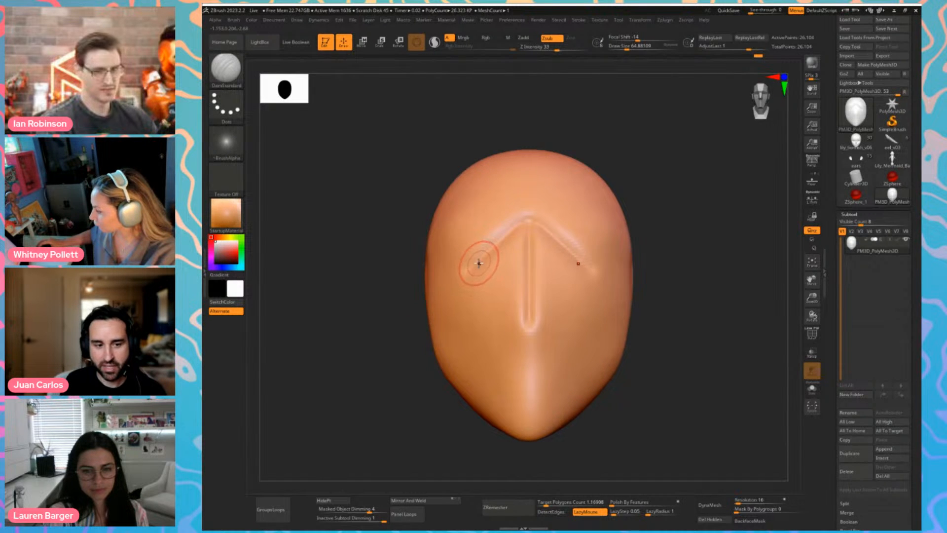
mouse_move(478, 265)
left_mouse_down()
mouse_move(511, 257)
mouse_move(503, 232)
left_mouse_up()
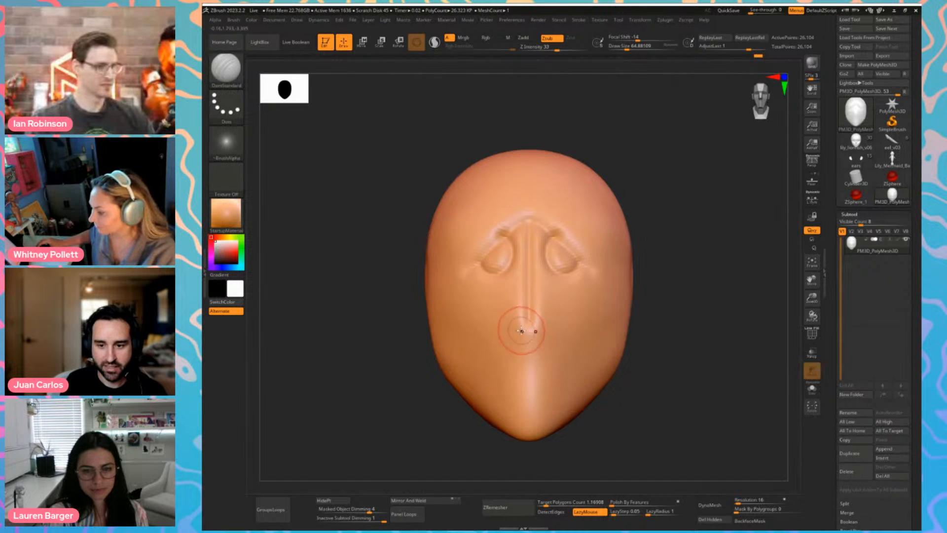
mouse_move(514, 276)
left_mouse_down()
mouse_move(512, 324)
mouse_move(530, 324)
left_mouse_up()
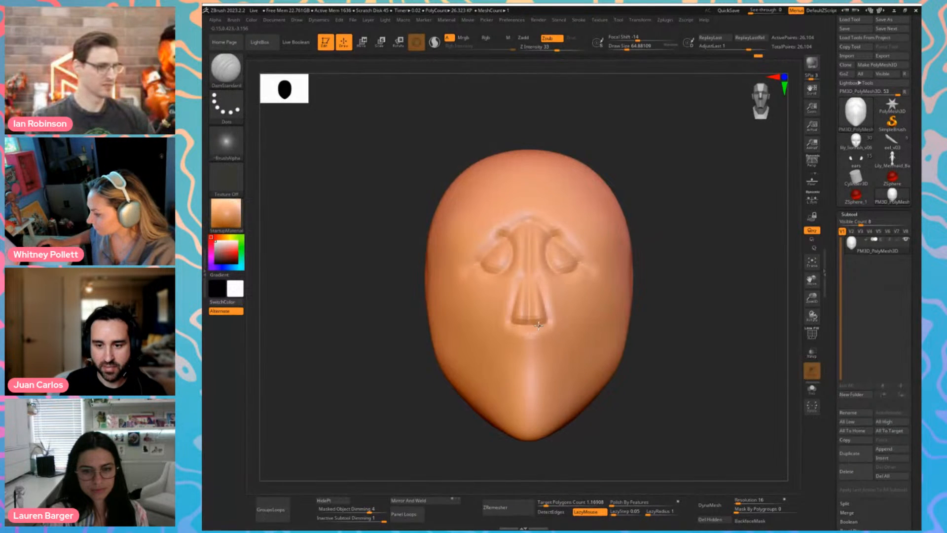
mouse_move(505, 375)
left_mouse_down()
mouse_move(529, 352)
mouse_move(510, 383)
mouse_move(528, 386)
mouse_move(524, 369)
left_mouse_up()
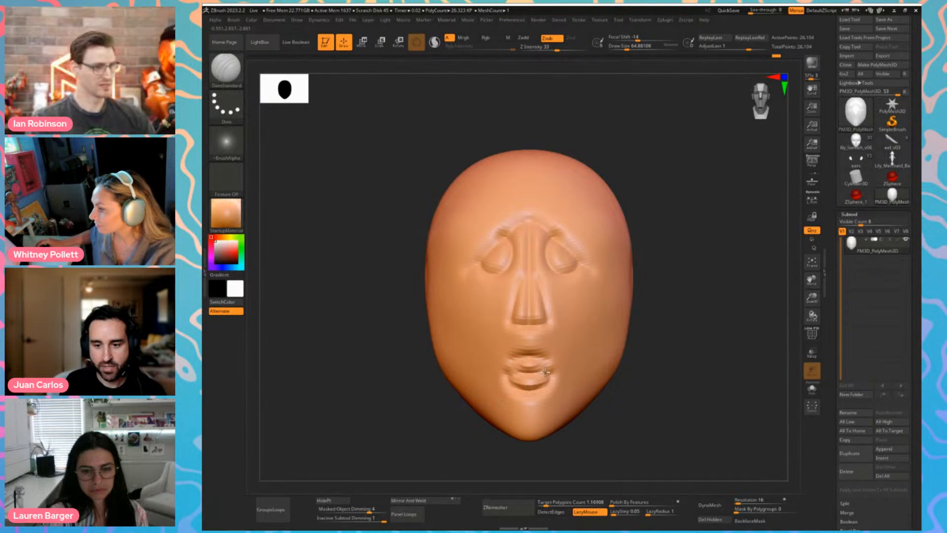
Undo the sad face strokes back to the blank head
mouse_move(661, 345)
left_mouse_down()
mouse_move(688, 349)
mouse_move(656, 349)
left_mouse_up()
key("ctrl+z")
key("ctrl+z")
key("ctrl+z")
key("ctrl+z")
key("ctrl+z")
key("ctrl+z")
key("ctrl+z")
key("ctrl+z")
key("ctrl+z")
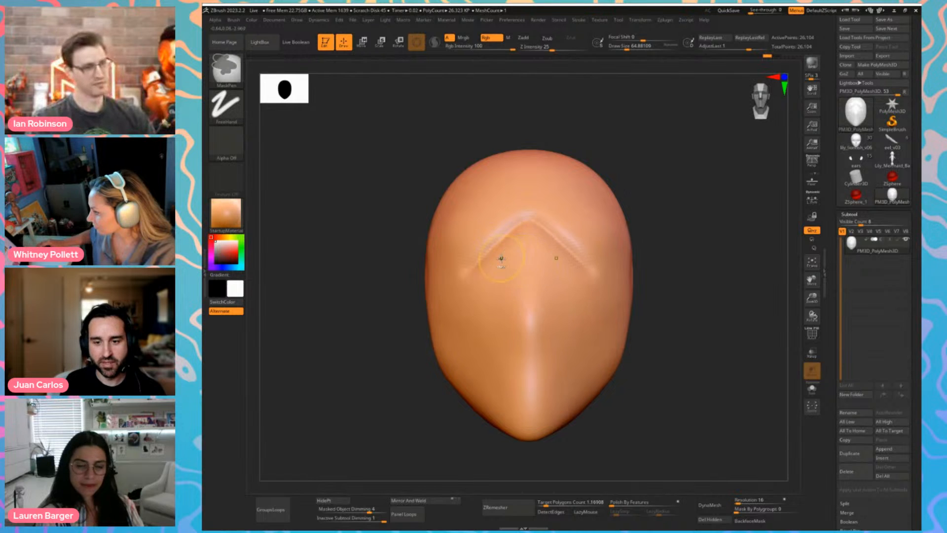
Carve an angry face with V-shaped brows, narrow eyes, a short nose, a downturned mouth and cheek creases using DamStandard
left_click_drag(453, 224, 520, 252)
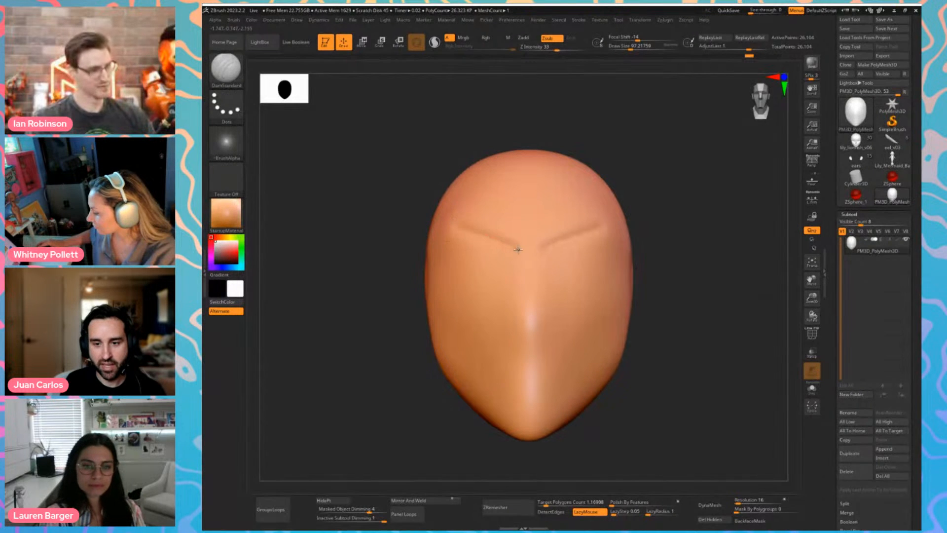
left_click_drag(460, 222, 529, 254)
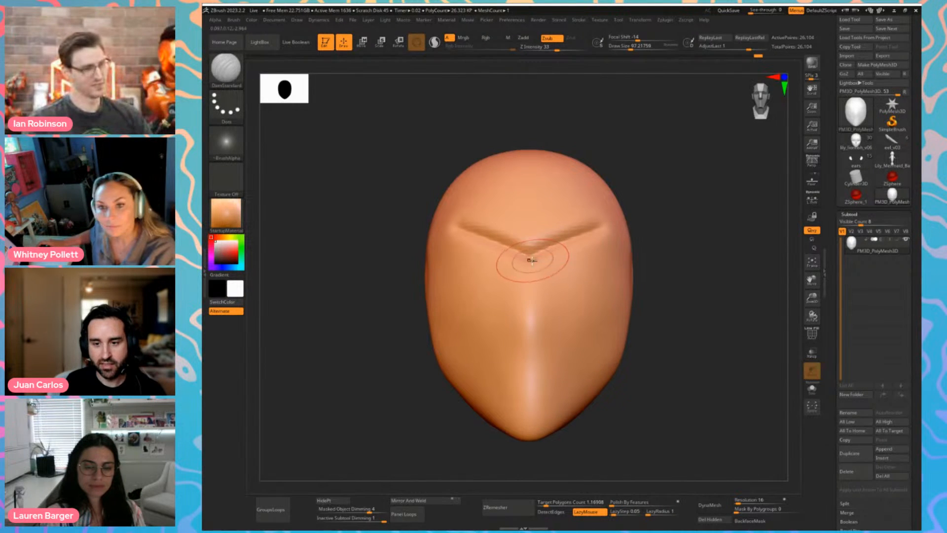
key("bracketleft")
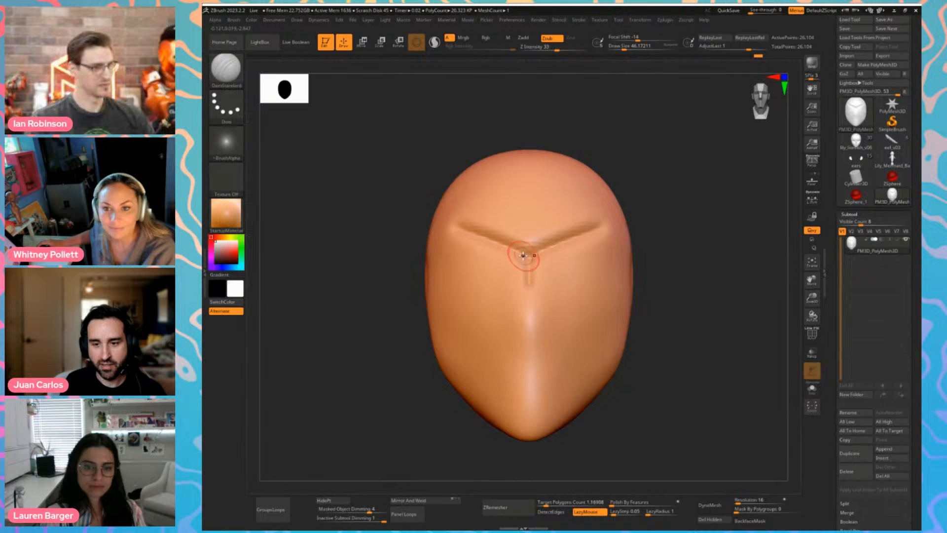
left_click_drag(538, 292, 535, 285)
mouse_move(471, 243)
left_mouse_down()
mouse_move(493, 257)
mouse_move(495, 247)
left_mouse_up()
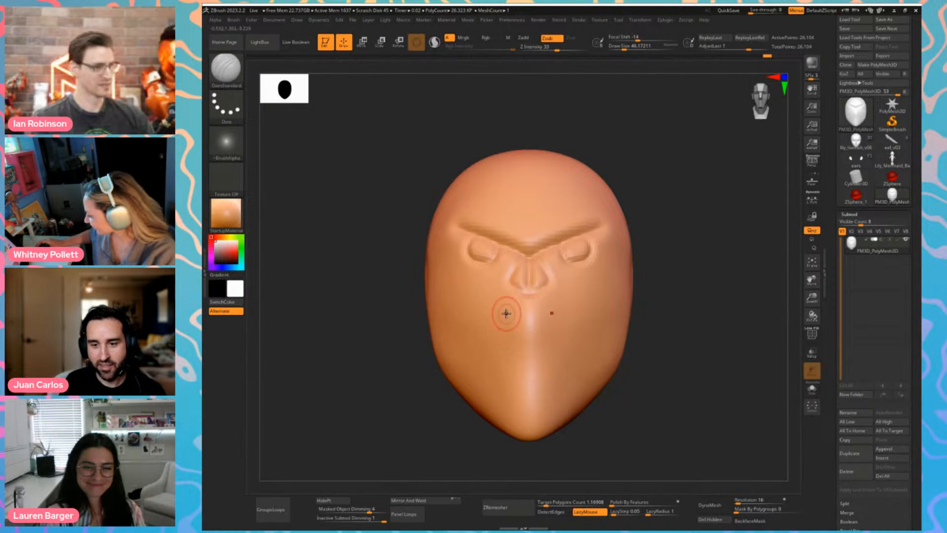
left_click_drag(489, 363, 534, 351)
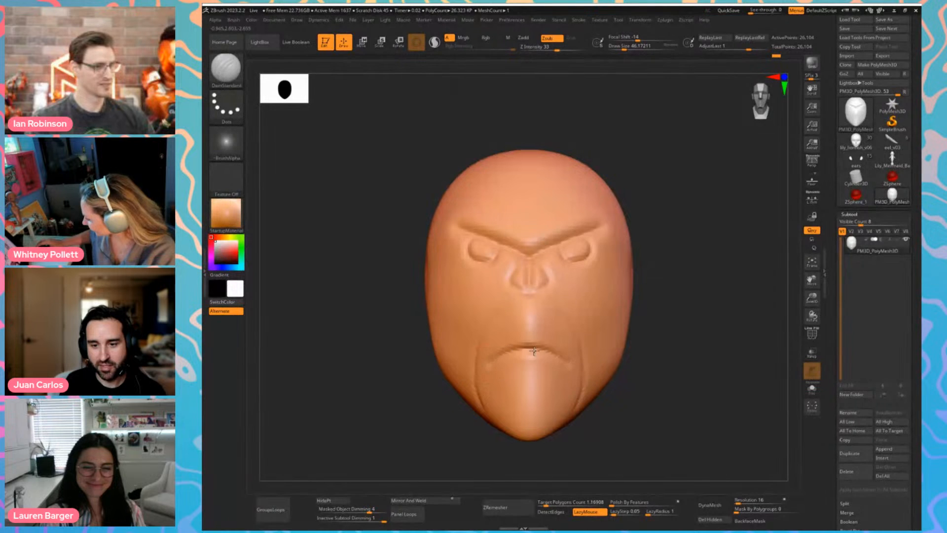
left_click_drag(530, 306, 531, 335)
mouse_move(666, 349)
left_mouse_down()
mouse_move(628, 348)
mouse_move(667, 343)
mouse_move(641, 349)
mouse_move(662, 353)
left_mouse_up()
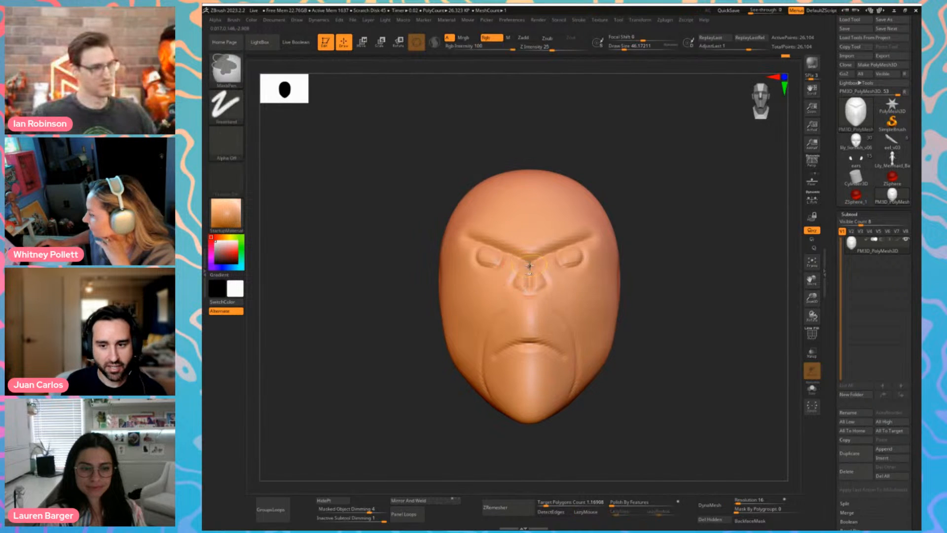
Undo the angry face strokes on the head
key("ctrl+z")
key("ctrl+z")
key("ctrl+z")
key("ctrl+z")
key("ctrl+z")
key("ctrl+z")
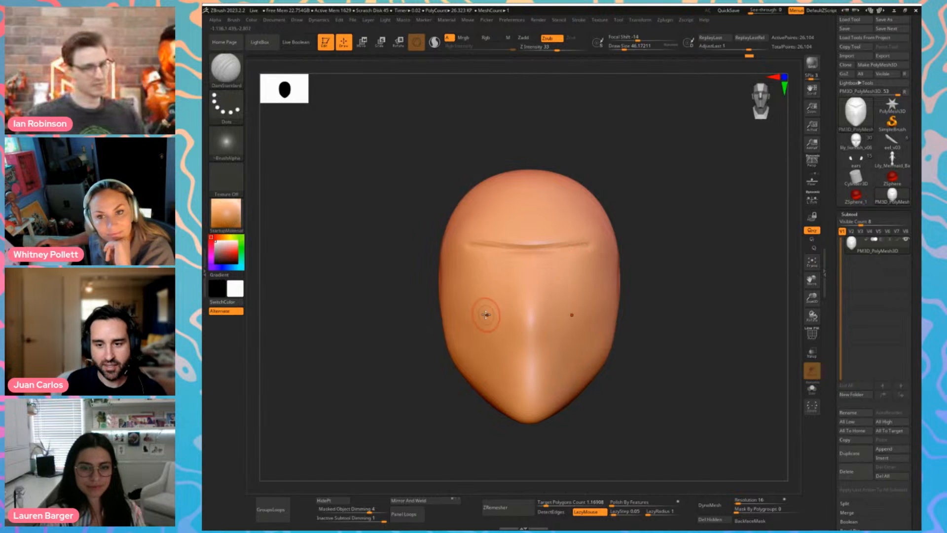
Carve horizontal guide lines for the brow, nose base and mouth plus a triangular nose outline with DamStandard
left_click_drag(492, 317, 555, 327)
left_click_drag(497, 375, 552, 378)
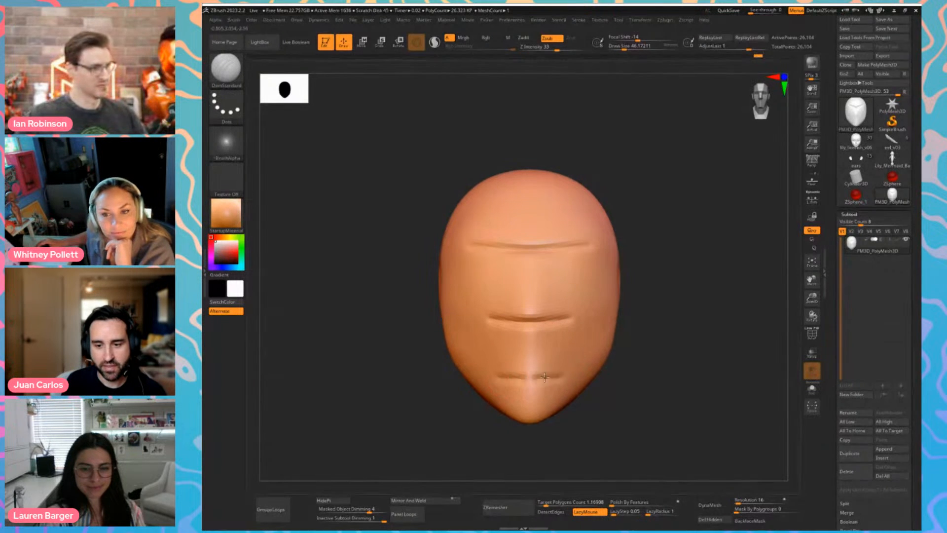
left_click_drag(409, 351, 434, 356)
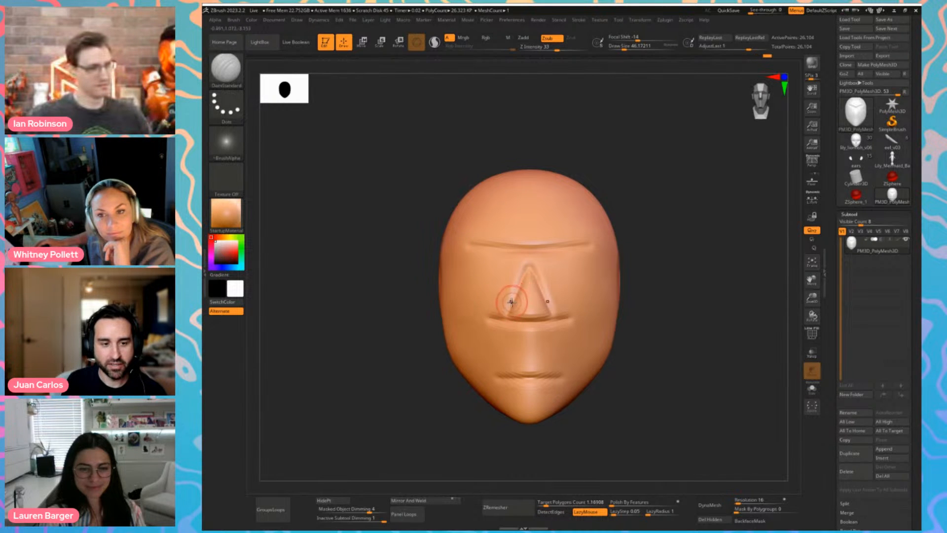
Pull the nose forward and push the eye sockets inward with the Move brush, using a draw size up to about 149
key("b")
key("m")
key("v")
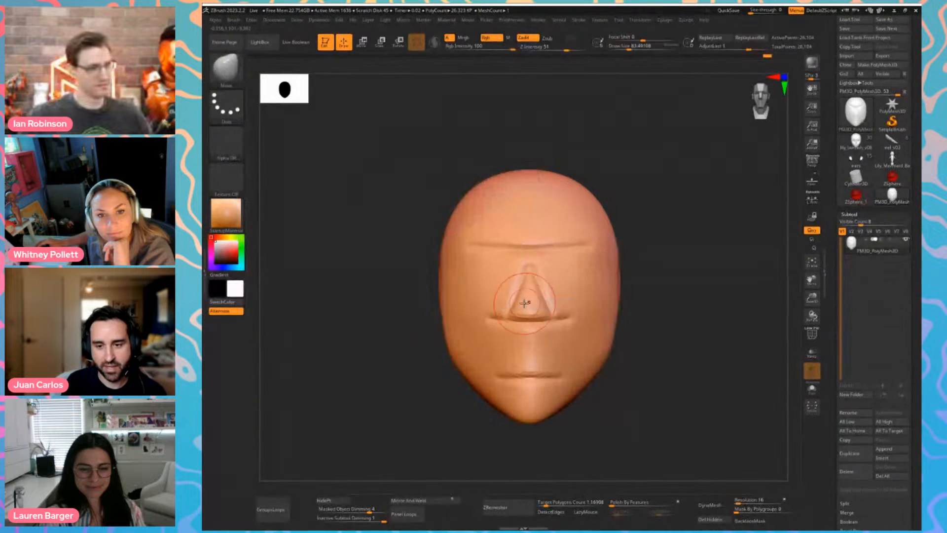
left_click_drag(443, 349, 557, 319)
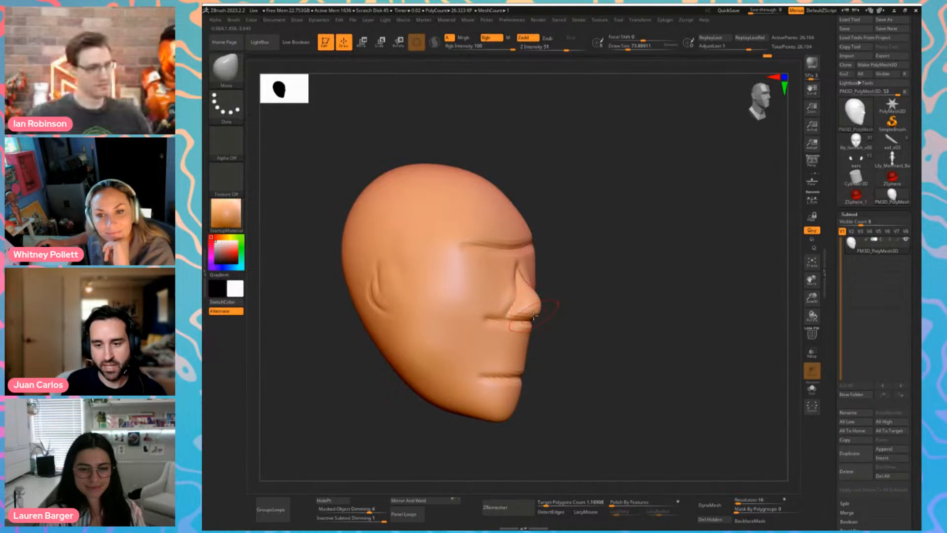
key("s")
left_click_drag(487, 274, 475, 274)
left_click_drag(624, 270, 518, 267)
key("s")
left_click_drag(488, 264, 483, 259)
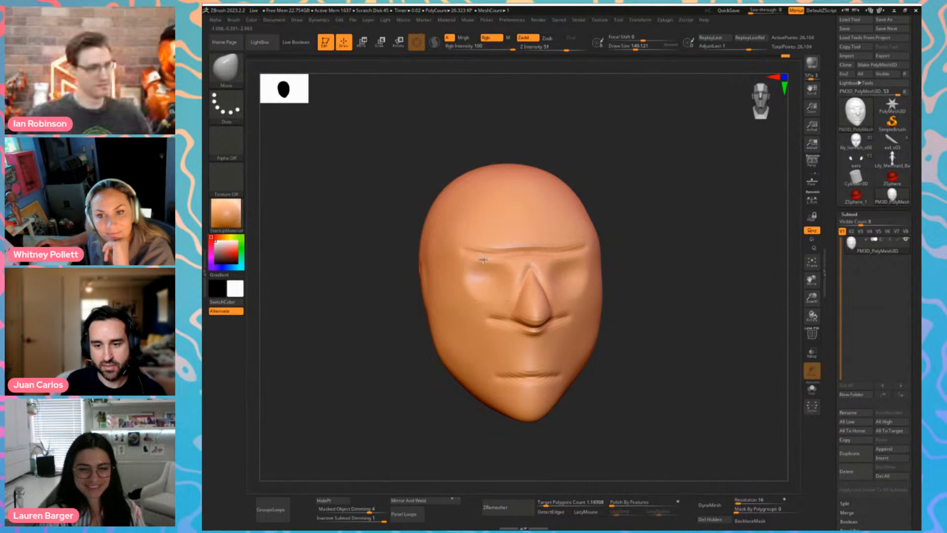
Build up the upper and lower lips around the mouth line with the ClayBuildup brush at a draw size of about 97
key("b")
key("c")
key("b")
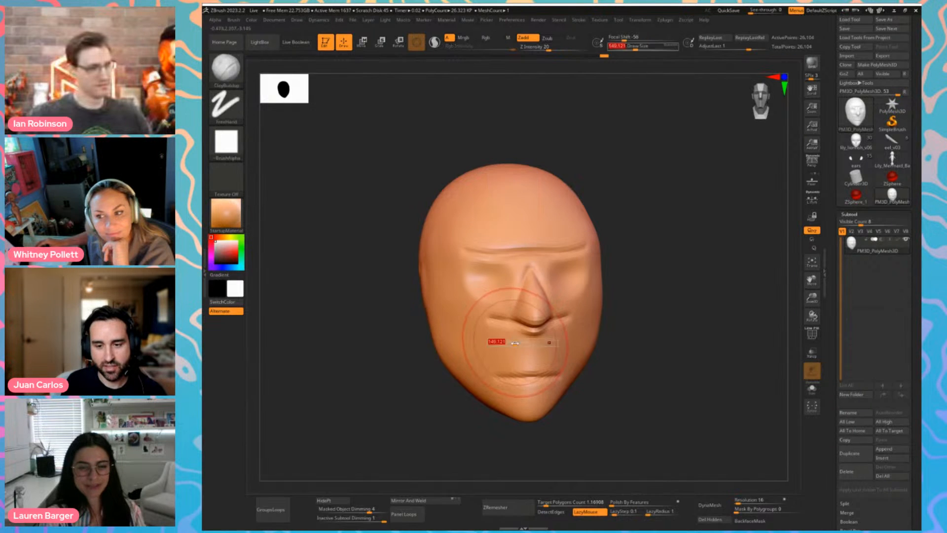
left_click_drag(508, 347, 525, 358)
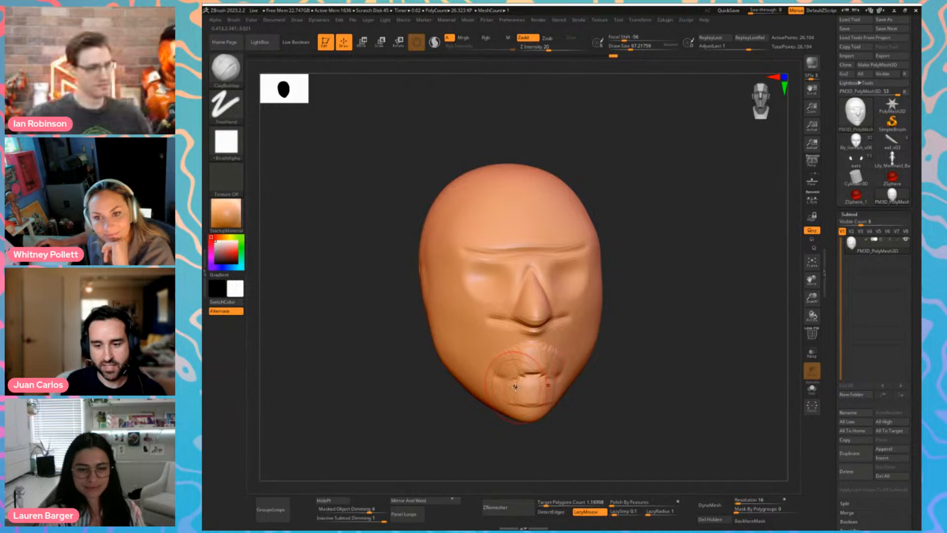
left_click_drag(592, 376, 528, 388)
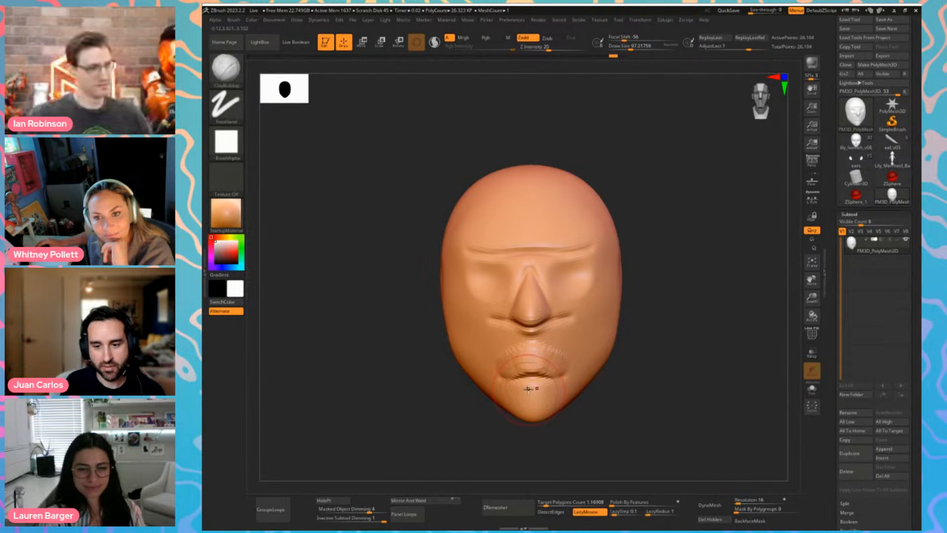
Deepen the line between the lips with the DamStandard brush
left_click_drag(637, 393, 681, 390)
key("b")
key("d")
key("s")
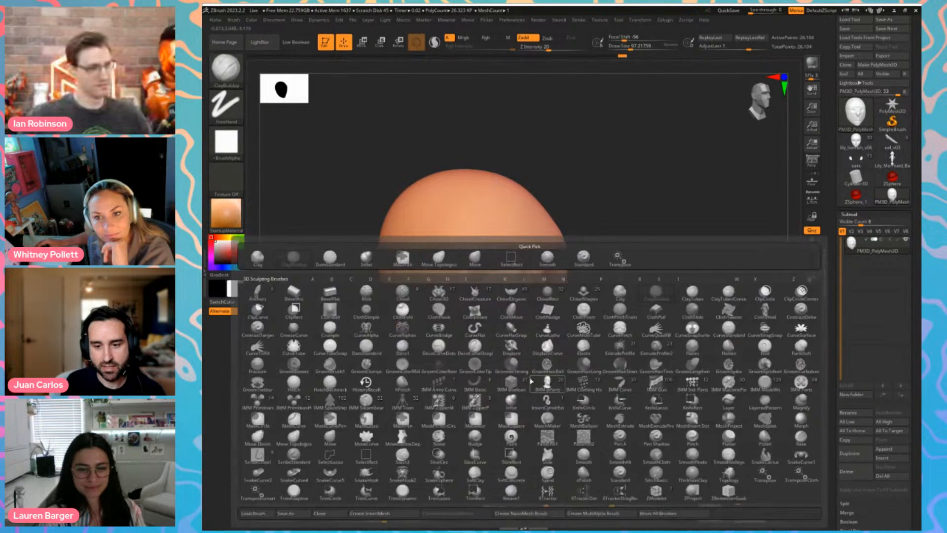
left_click_drag(509, 378, 542, 375)
left_click_drag(604, 371, 553, 369)
Build up rounded eyes inside the sockets with ClayBuildup at a draw size of about 74, and smooth them
key("b")
key("c")
key("b")
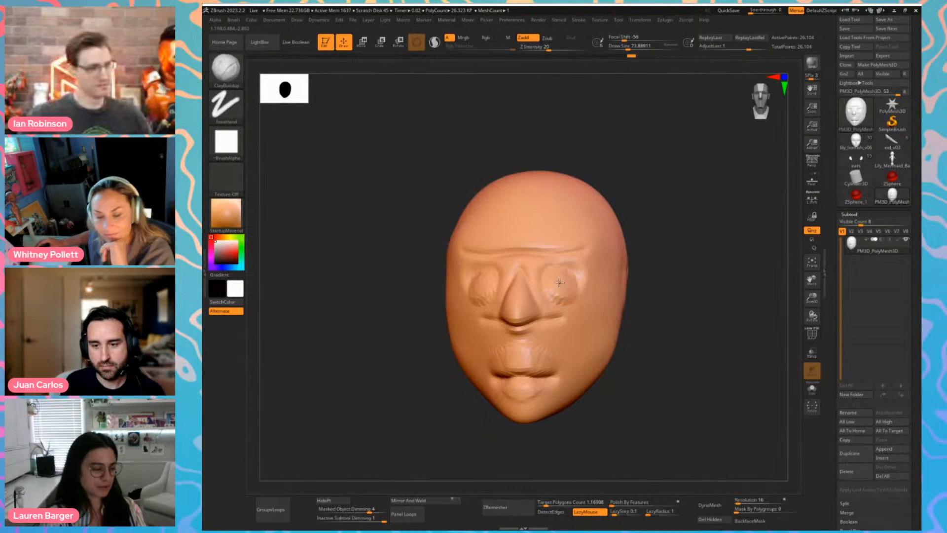
left_click_drag(559, 282, 565, 286, "shift")
Switch through the finished long-haired mermaid to the mermaid base made of separate parts, and frame the whole figure
left_click(857, 143)
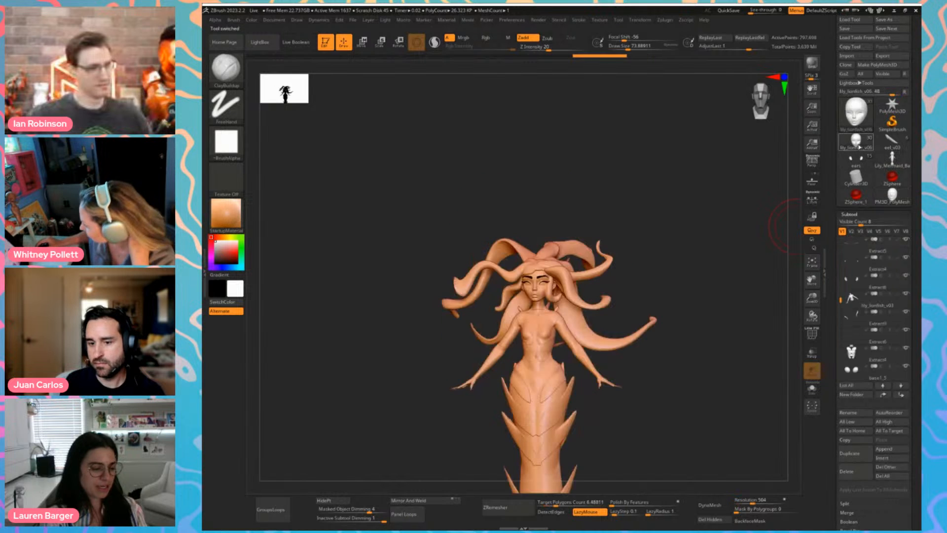
left_click(858, 162)
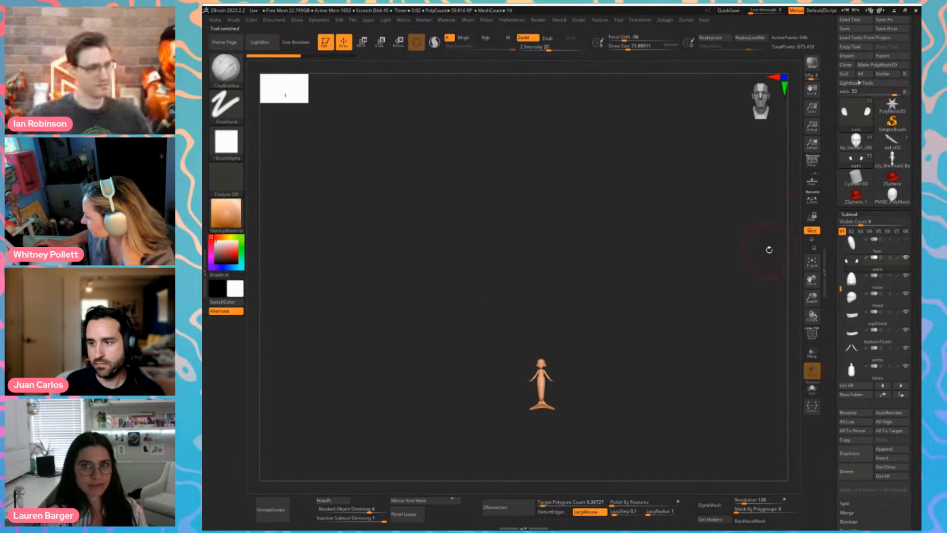
key("f")
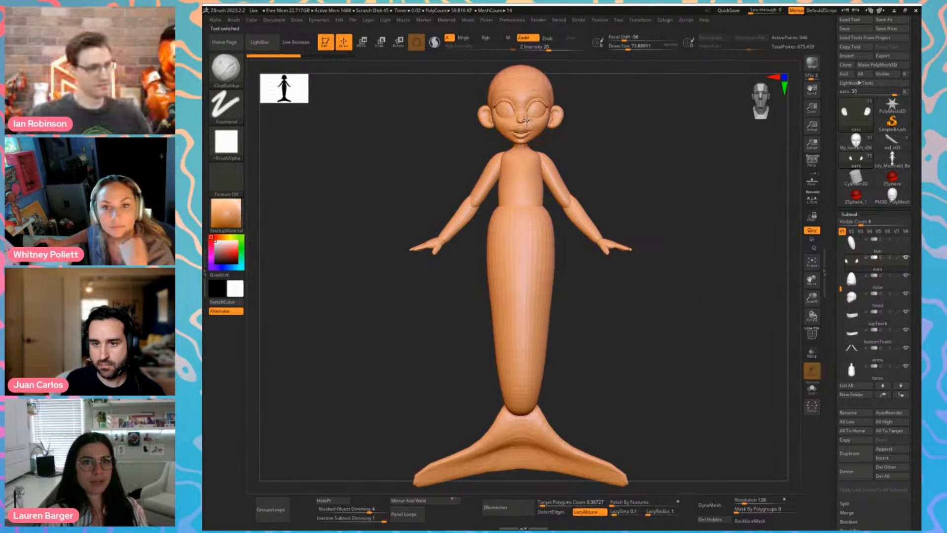
Adjust the head's shape around the cheeks with the Move Topological brush at a draw size of about 128, and save the project
left_click(528, 121, "alt")
left_click_drag(598, 161, 606, 236, "alt")
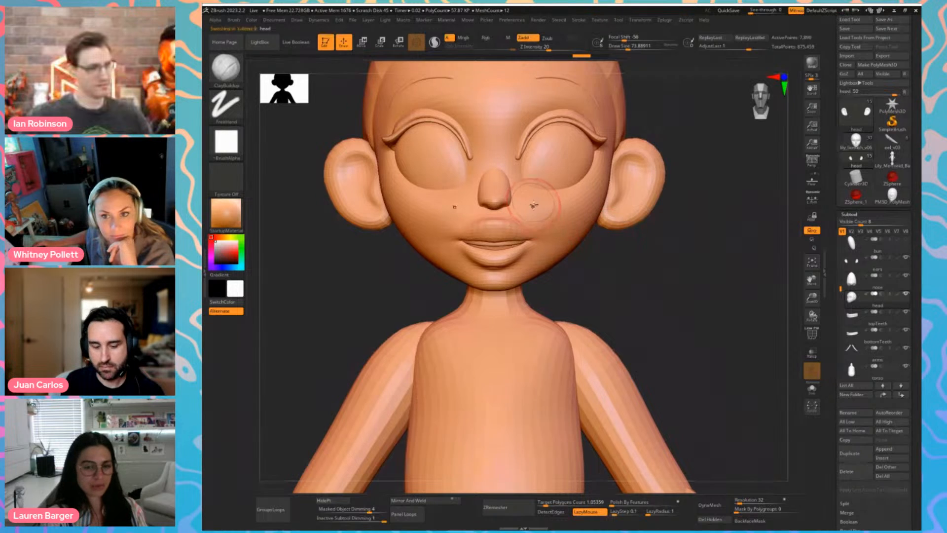
key("b")
key("m")
key("t")
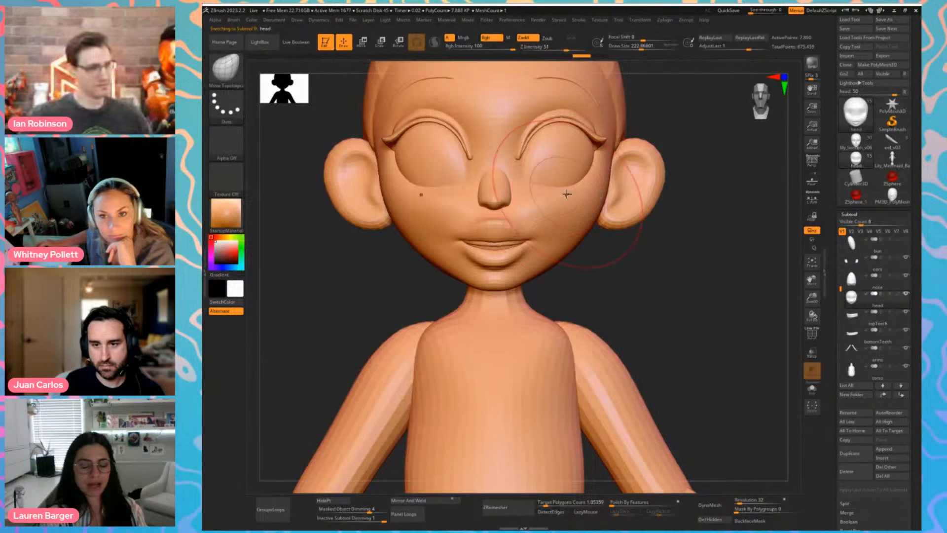
key("s")
left_click_drag(574, 179, 600, 180)
key("s")
key("s")
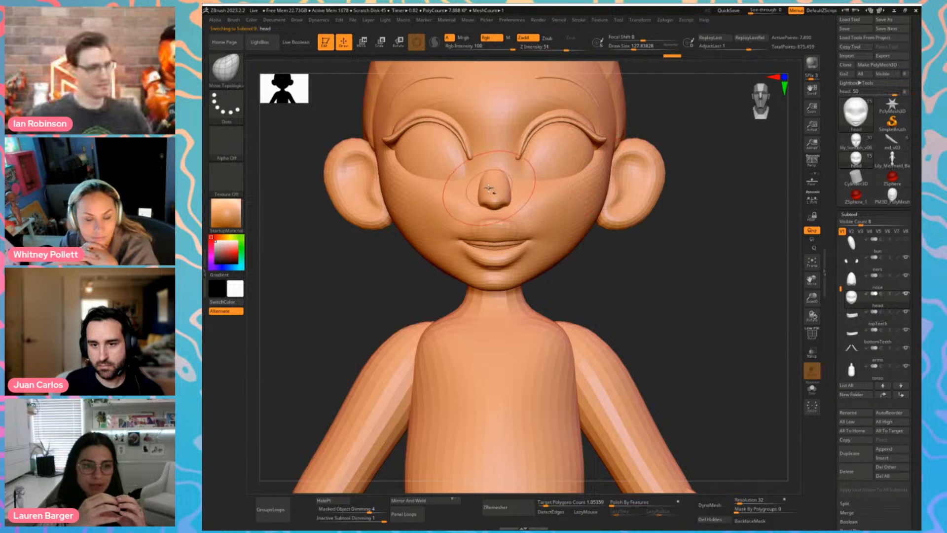
key("ctrl+s")
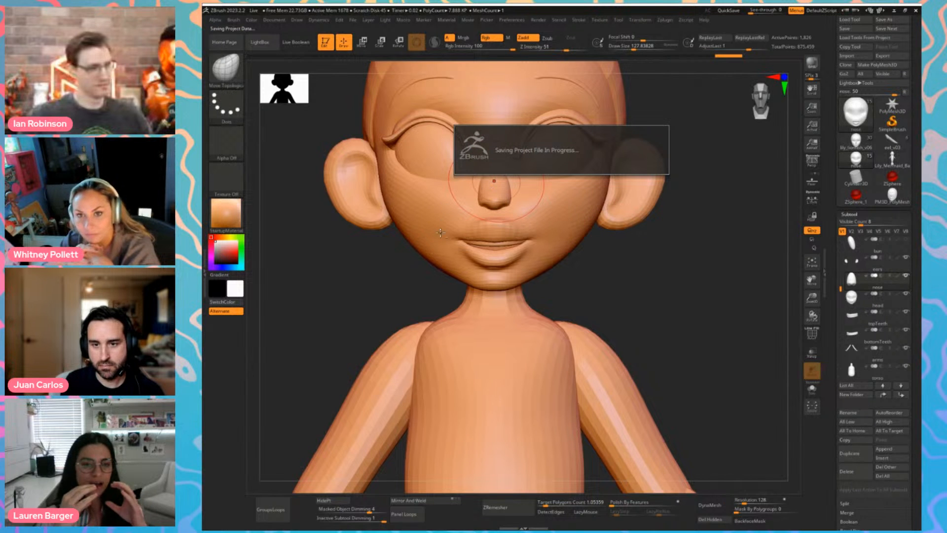
Pull the nose into a taller, more pointed shape with Move Topological at a draw size of about 108, and save the project
left_click_drag(356, 274, 354, 292, "alt")
key("s")
left_click_drag(491, 195, 487, 195)
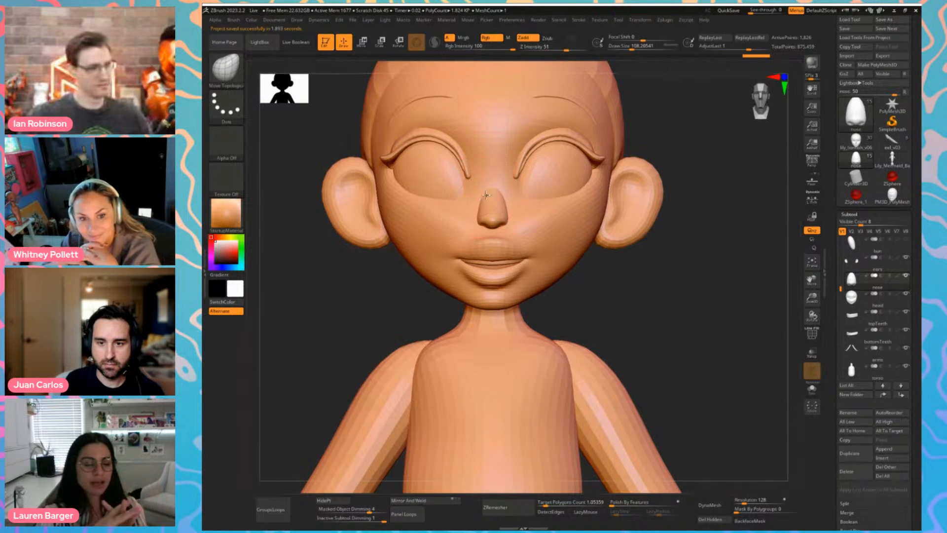
left_click(633, 213, "alt")
key("ctrl+s")
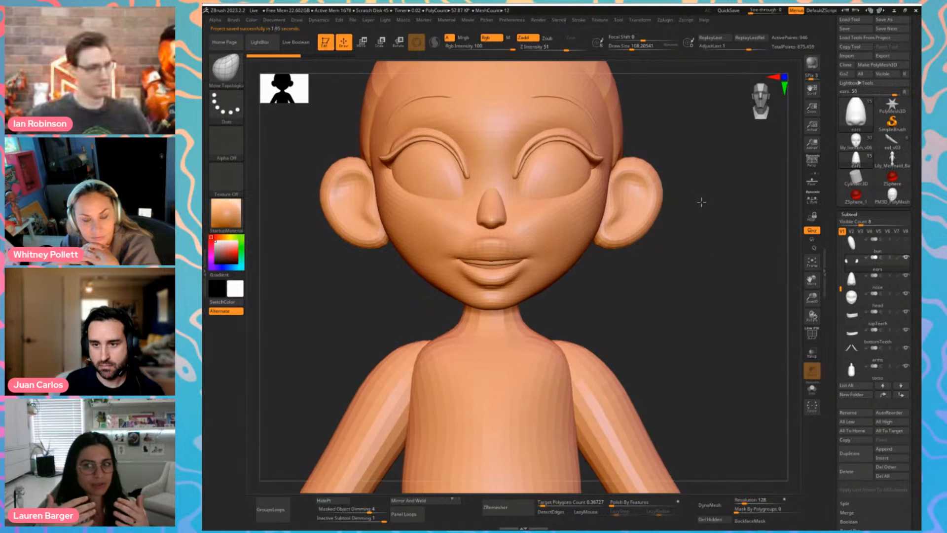
Reshape the ears with the Move Topological brush at a draw size of about 207
left_click_drag(702, 203, 691, 188, "alt")
key("s")
mouse_move(614, 197)
left_mouse_down()
mouse_move(651, 196)
mouse_move(630, 189)
left_mouse_up()
key("s")
left_click_drag(631, 221, 643, 200)
key("s")
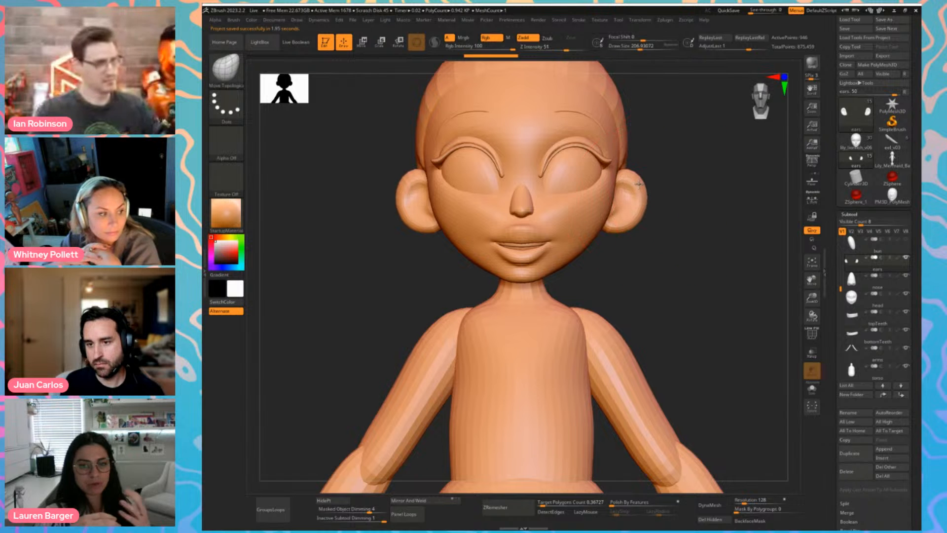
Adjust the jaw and lower cheeks of the head with Move Topological at a draw size of about 136
left_click(588, 232, "alt")
key("s")
left_click_drag(591, 230, 573, 248)
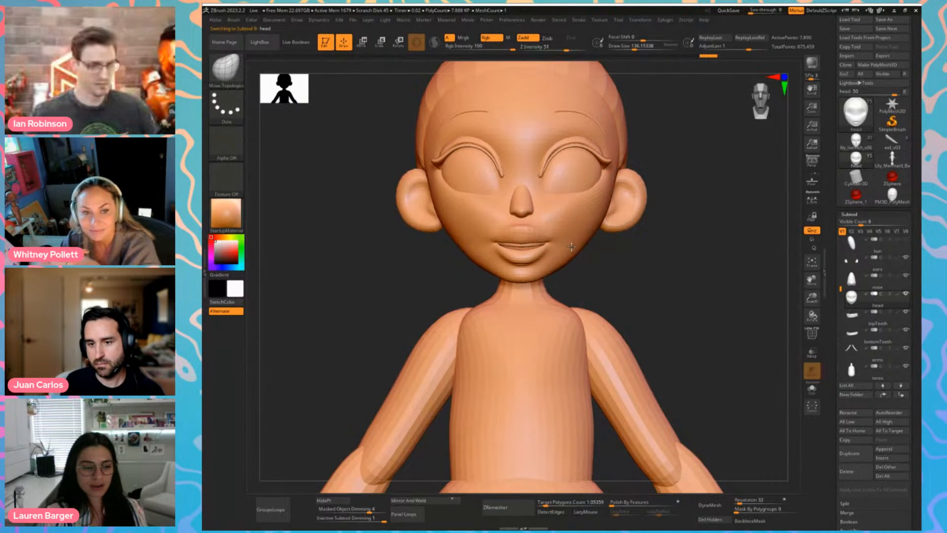
Reshape the hands and forearms on the arms subtool with Move Topological at a draw size of about 223
mouse_move(689, 346)
right_mouse_down("ctrl")
mouse_move(689, 298)
mouse_move(648, 249)
mouse_move(644, 227)
right_mouse_up("ctrl")
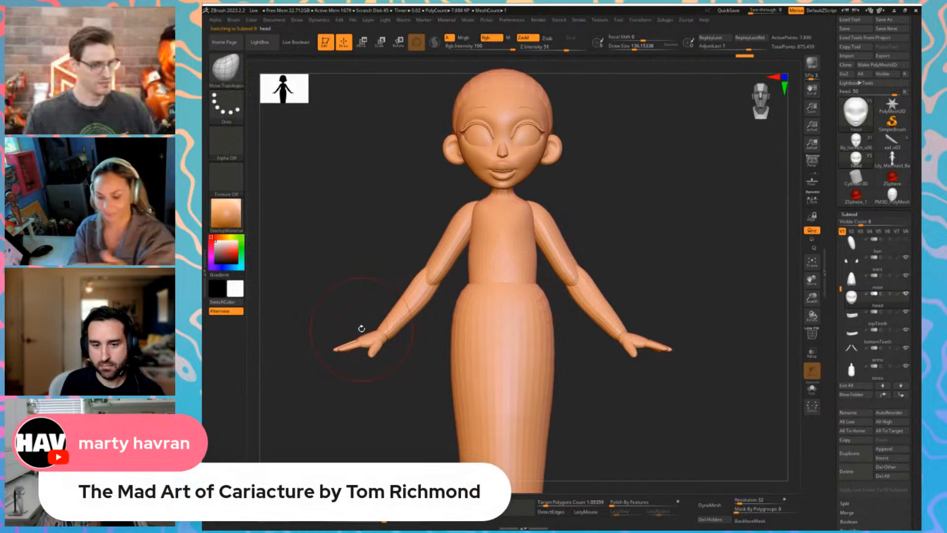
left_click(366, 339, "alt")
mouse_move(366, 339)
right_mouse_down("ctrl")
mouse_move(370, 321)
mouse_move(401, 364)
right_mouse_up("ctrl")
key("shift+f")
key("shift+f")
key("s")
left_click_drag(375, 336, 375, 320)
mouse_move(333, 277)
right_mouse_down("alt")
mouse_move(404, 275)
mouse_move(429, 340)
mouse_move(452, 340)
right_mouse_up("alt")
key("s")
mouse_move(455, 364)
left_mouse_down()
mouse_move(446, 365)
mouse_move(450, 351)
left_mouse_up()
key("s")
key("]")
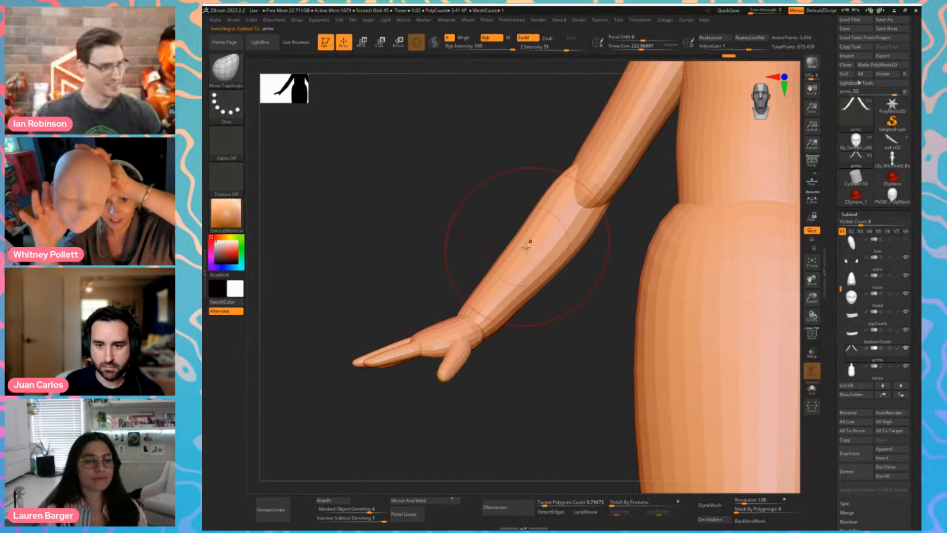
left_click_drag(458, 312, 463, 312)
right_click_drag(533, 338, 530, 273, "ctrl")
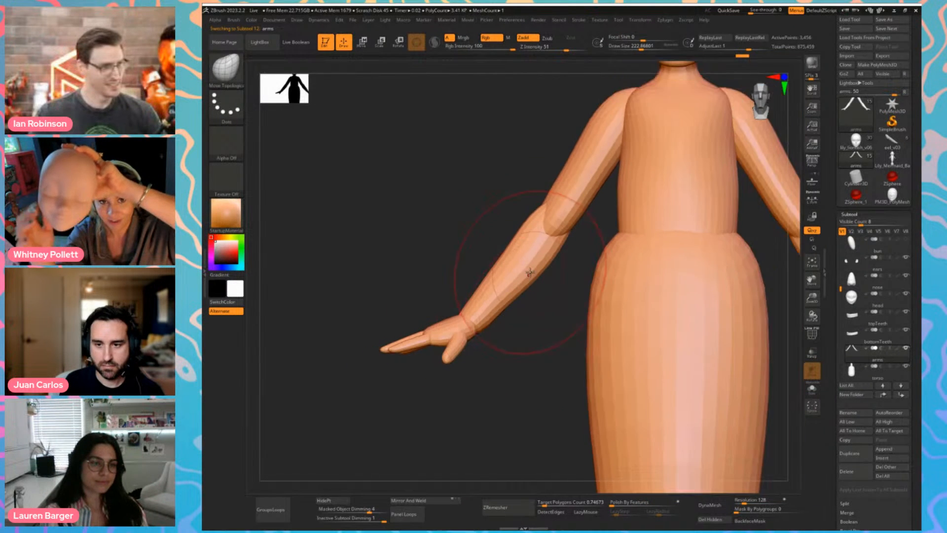
Adjust the lower part of the tail with Move Topological at a draw size of about 158 and inspect the figure from the side
key("f")
left_click_drag(477, 291, 455, 321)
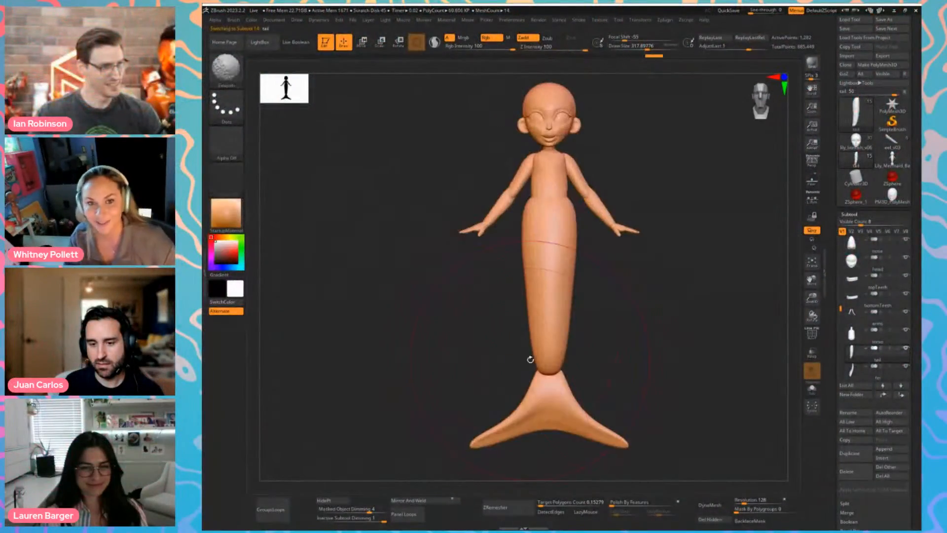
key("b")
key("m")
key("t")
key("s")
left_click_drag(540, 357, 538, 357)
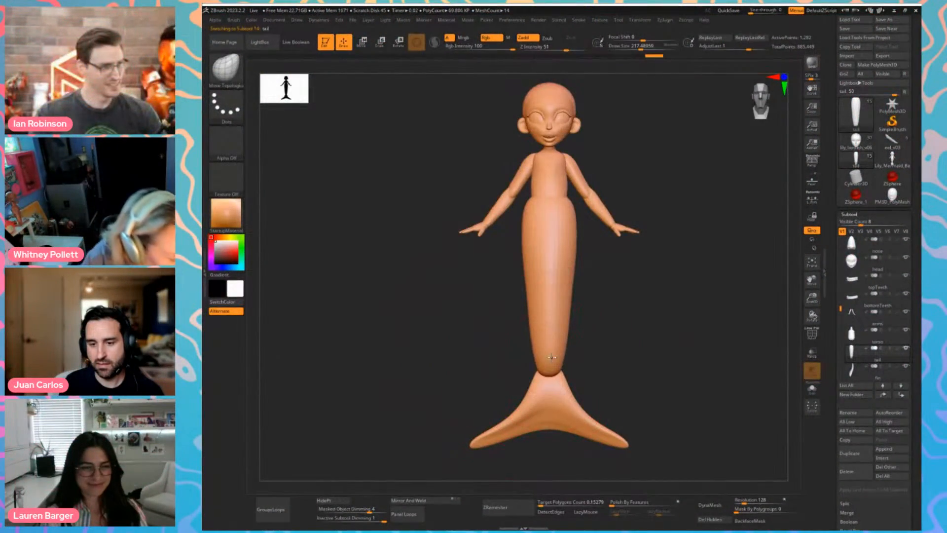
left_click_drag(501, 312, 539, 225)
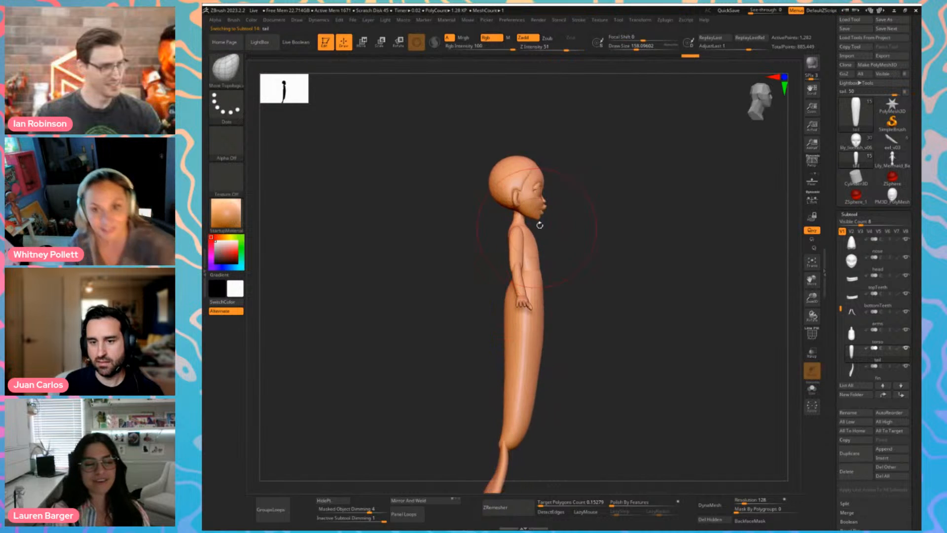
Make the head the active subtool and combine all the mermaid's parts into one posing mesh with Transpose Master's TPoseMesh
left_click(534, 199, "alt")
right_click_drag(554, 188, 397, 195, "ctrl")
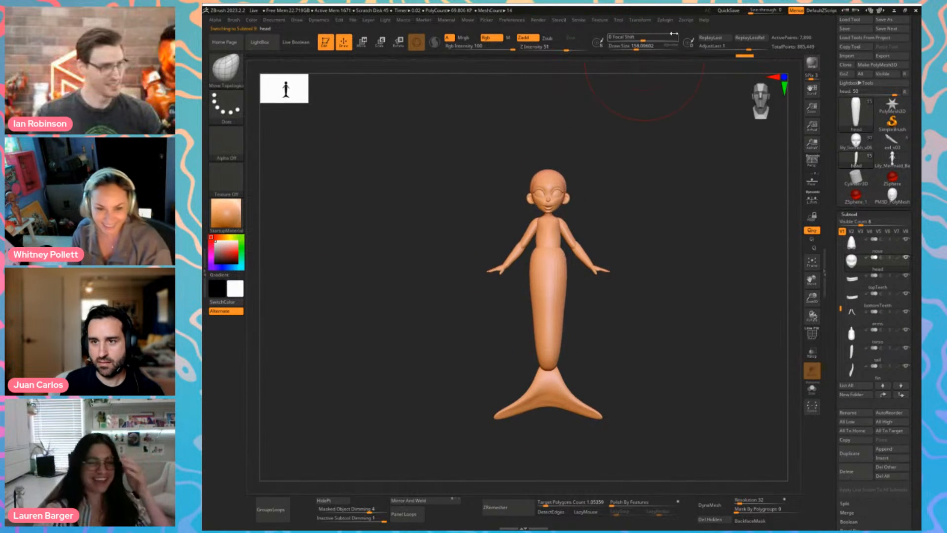
left_click(667, 21)
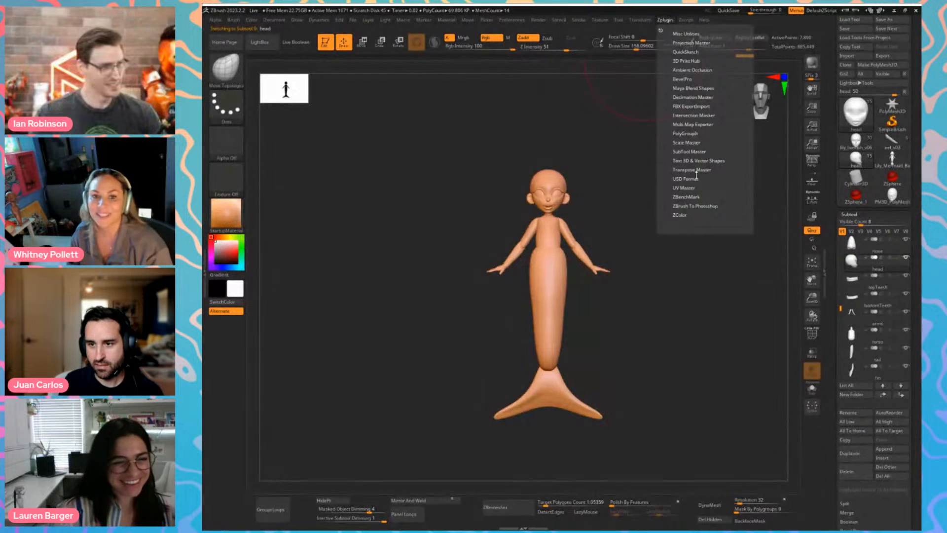
left_click(696, 170)
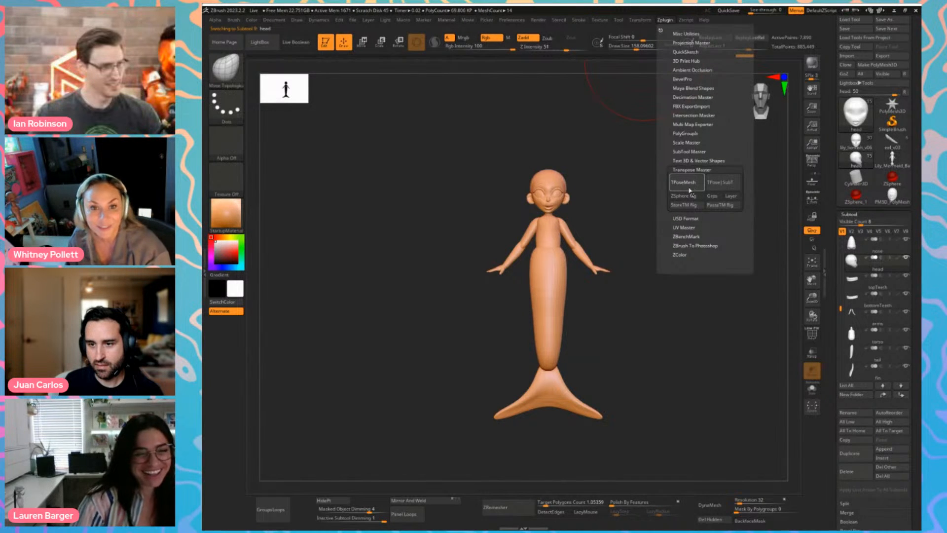
left_click(690, 190)
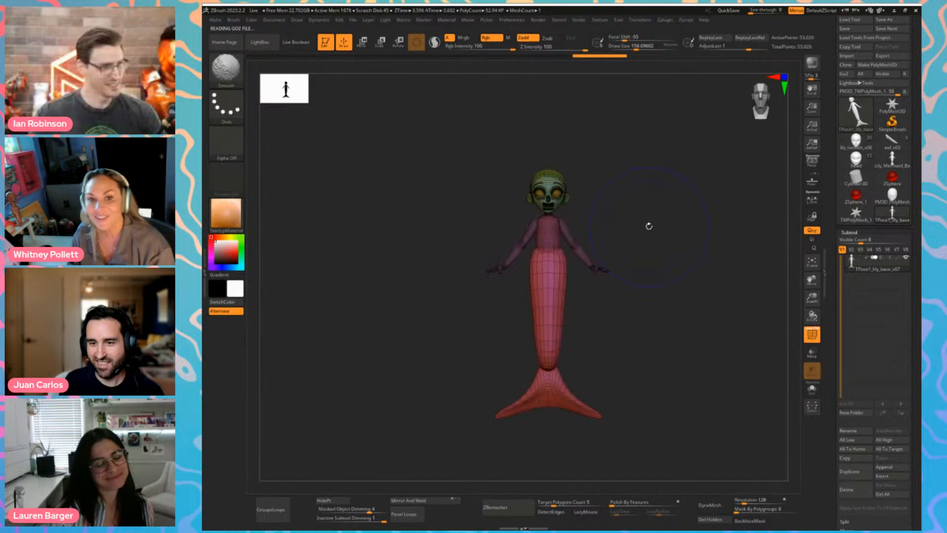
Mask the head of the combined mesh from the side and isolate the torso to check the mask at the neck
left_click_drag(638, 209, 668, 214, "shift")
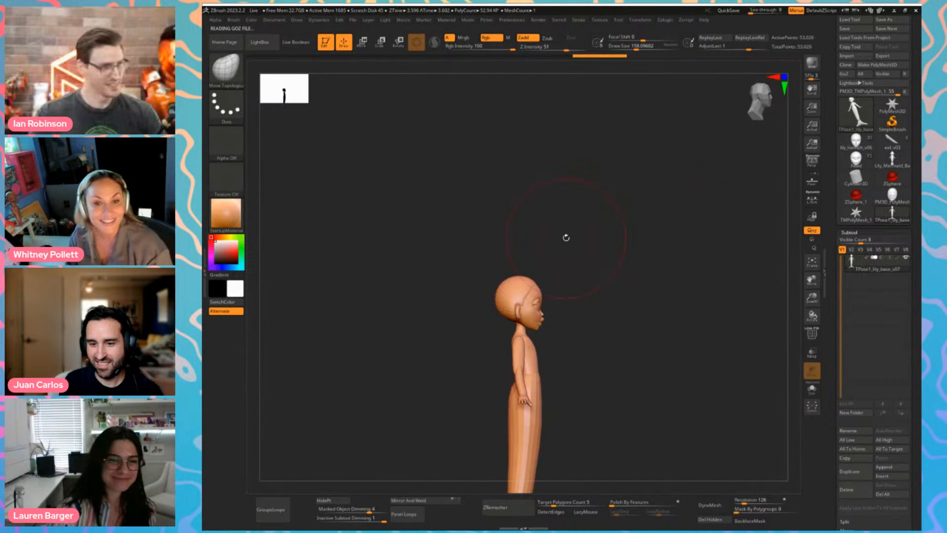
left_click_drag(595, 227, 477, 328, "ctrl")
key("f")
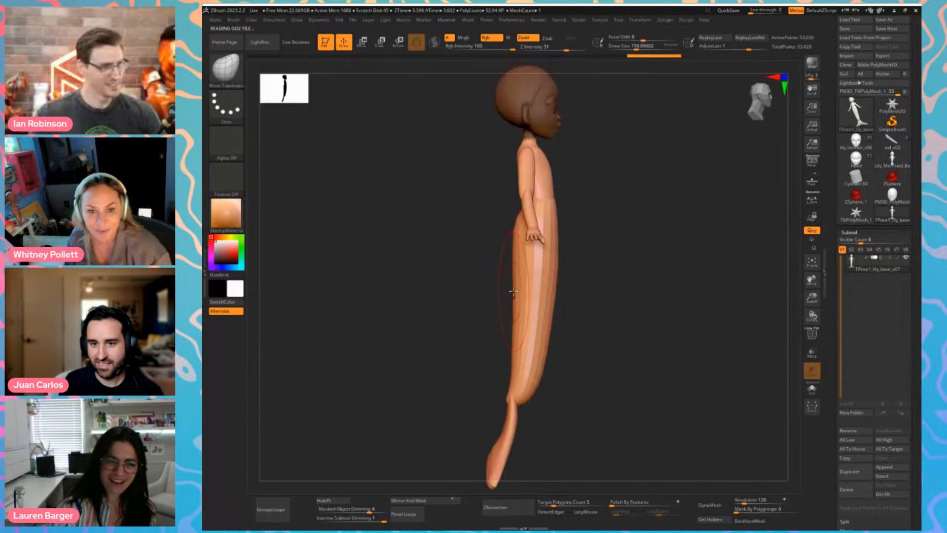
left_click(531, 145, "ctrl+shift")
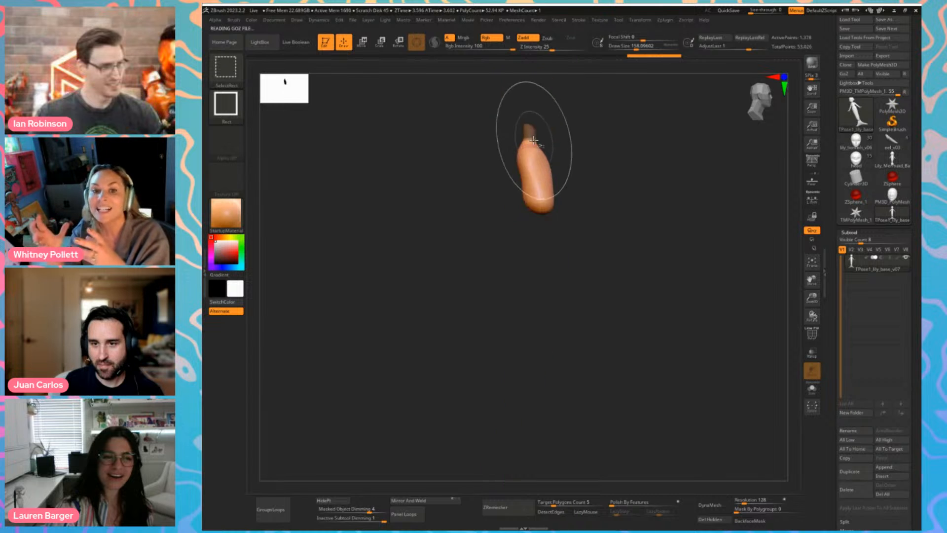
left_click(534, 143, "ctrl+shift")
left_click(569, 163, "ctrl+shift")
left_click(538, 157, "ctrl+shift")
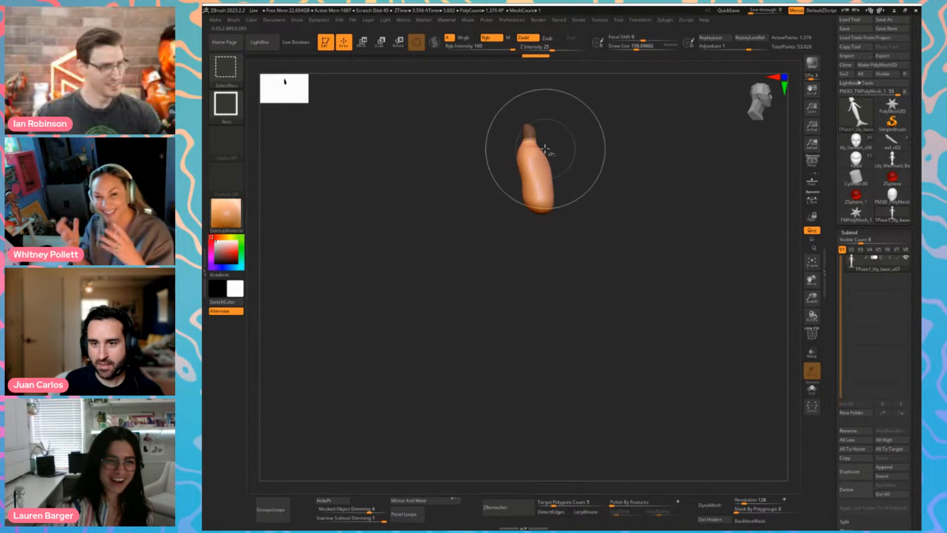
Show all parts of the mesh again and invert the mask to leave only the head unmasked, facing front
key("b")
key("m")
key("t")
left_click(427, 189, "ctrl+shift")
left_click(427, 189, "ctrl")
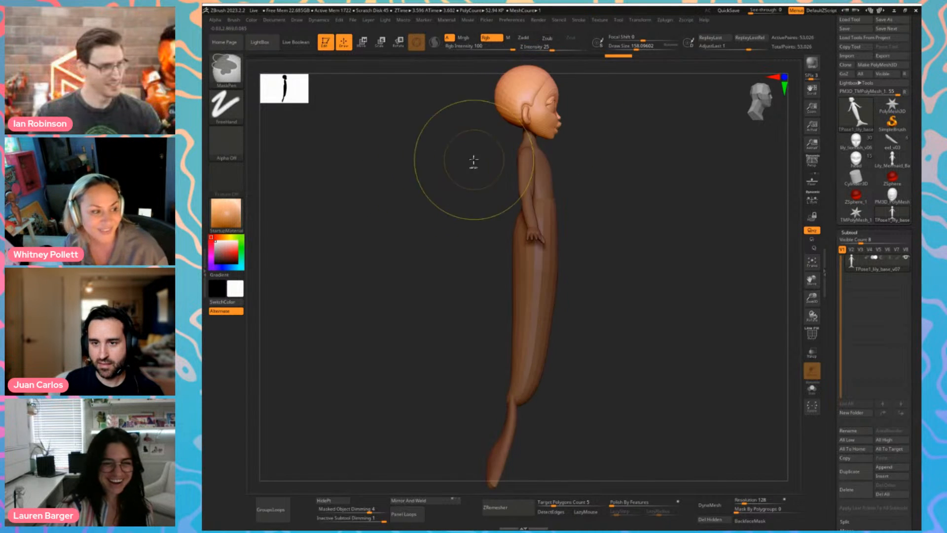
left_click_drag(596, 154, 565, 156, "shift")
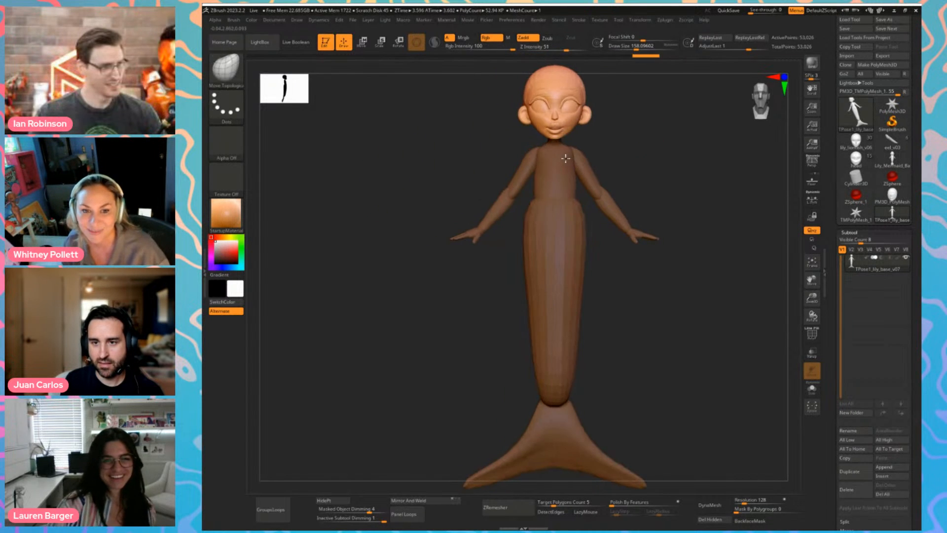
Centre the scale gizmo on the doll's forehead while the rest of the body stays masked
left_click(380, 43)
left_click_drag(441, 160, 408, 237, "alt")
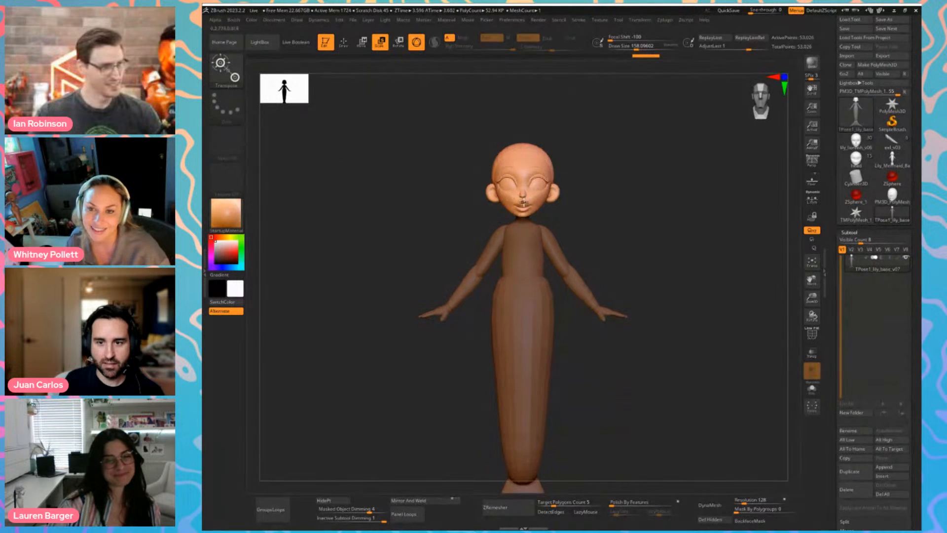
left_click(517, 185)
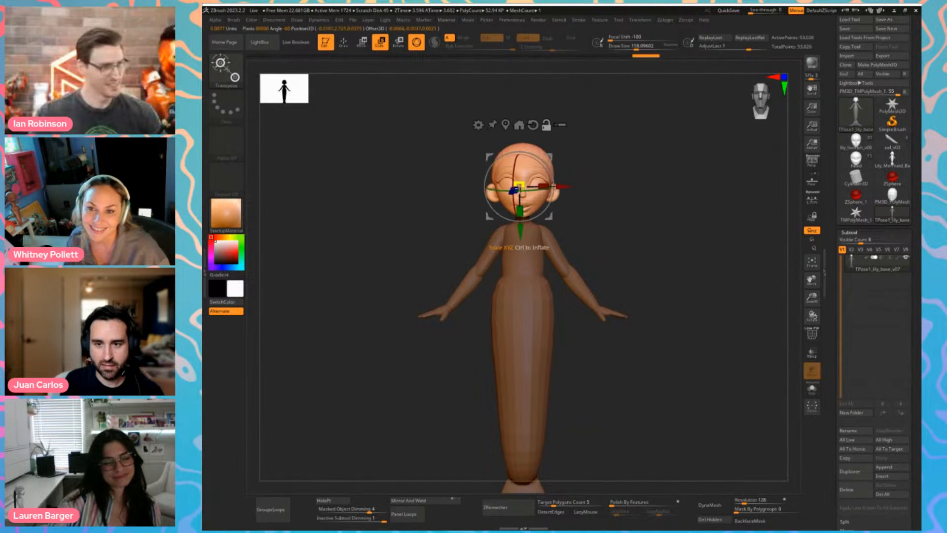
left_click(519, 126, "alt")
left_click(525, 157, "alt")
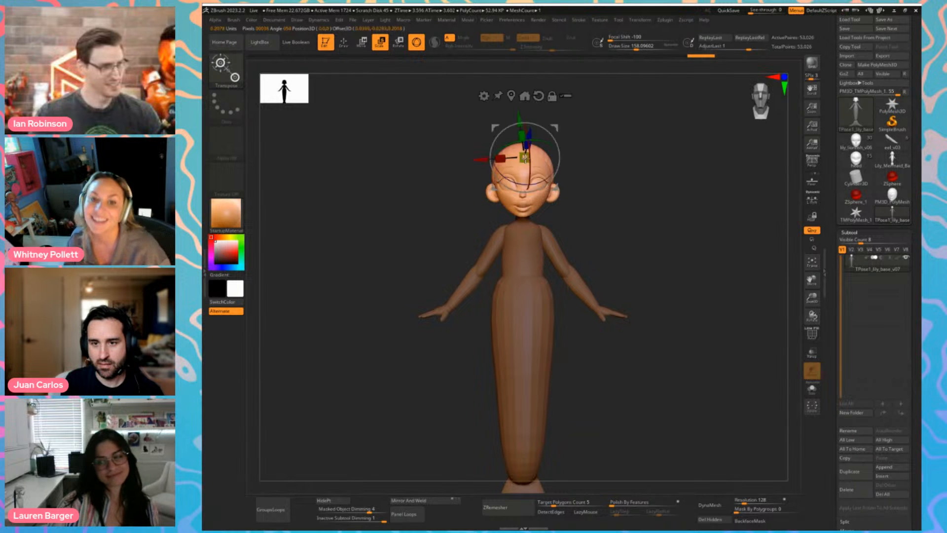
left_click_drag(443, 148, 554, 192, "alt")
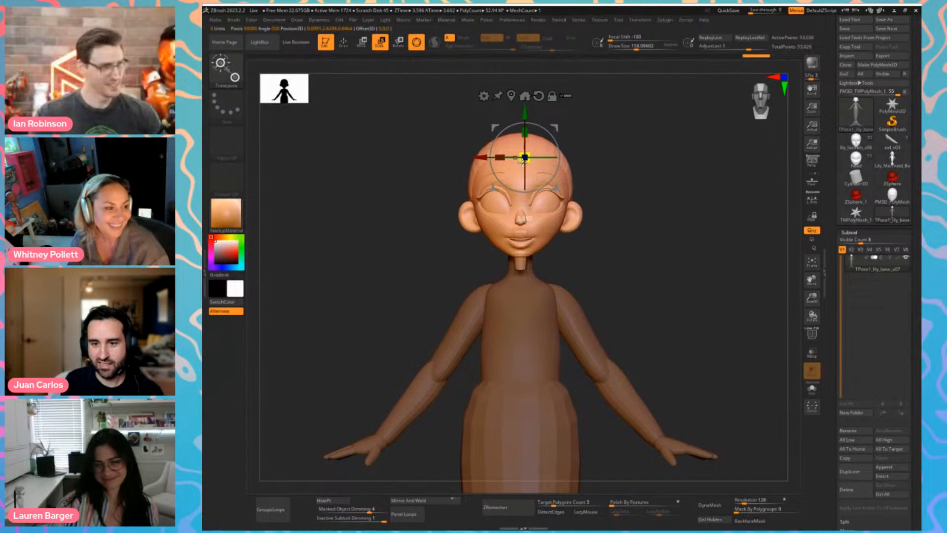
left_click_drag(393, 220, 415, 217)
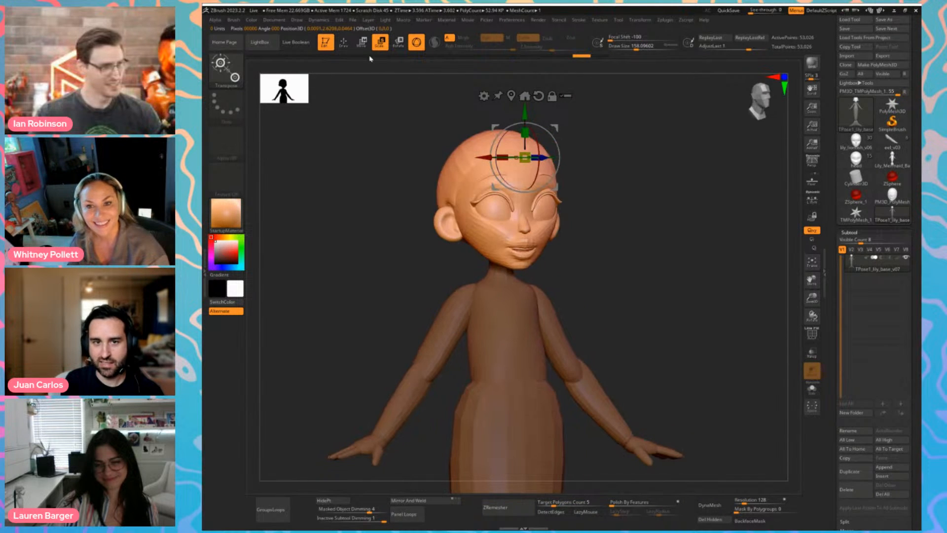
Clear the mask and hide the torso and both arms, leaving the head and tail displayed
left_click(343, 42)
left_click_drag(395, 256, 413, 283, "ctrl")
left_click_drag(414, 282, 415, 241, "alt")
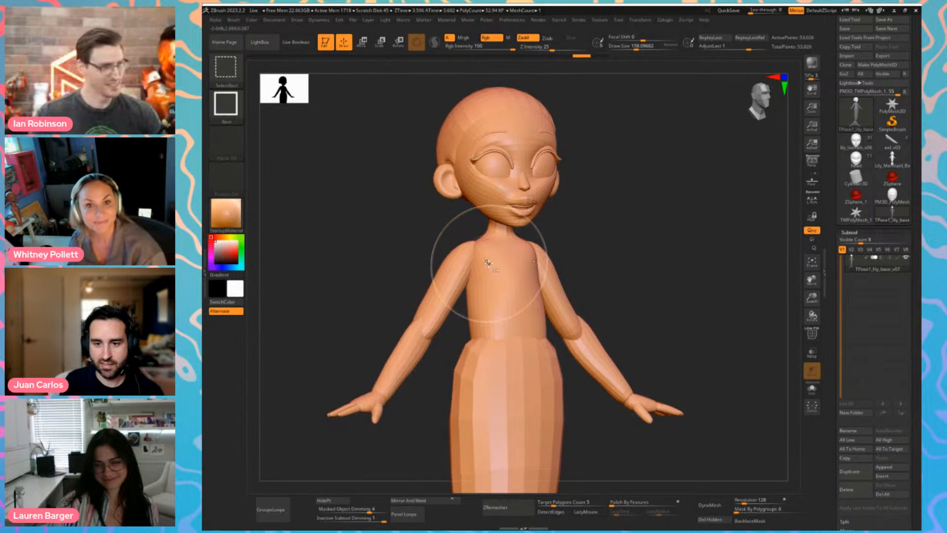
left_click(488, 265, "ctrl+shift")
left_click(489, 267, "ctrl+shift")
left_click(450, 285, "ctrl+shift")
left_click_drag(539, 269, 529, 273, "shift")
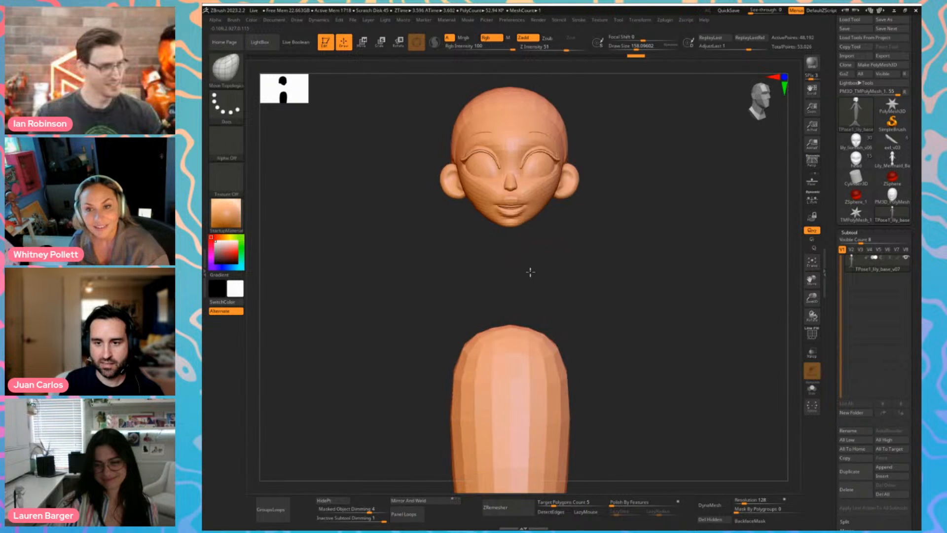
Mask the head, show the whole figure again and invert the mask so only the head is editable
left_click_drag(376, 267, 631, 79, "ctrl")
left_click(640, 163, "ctrl+shift")
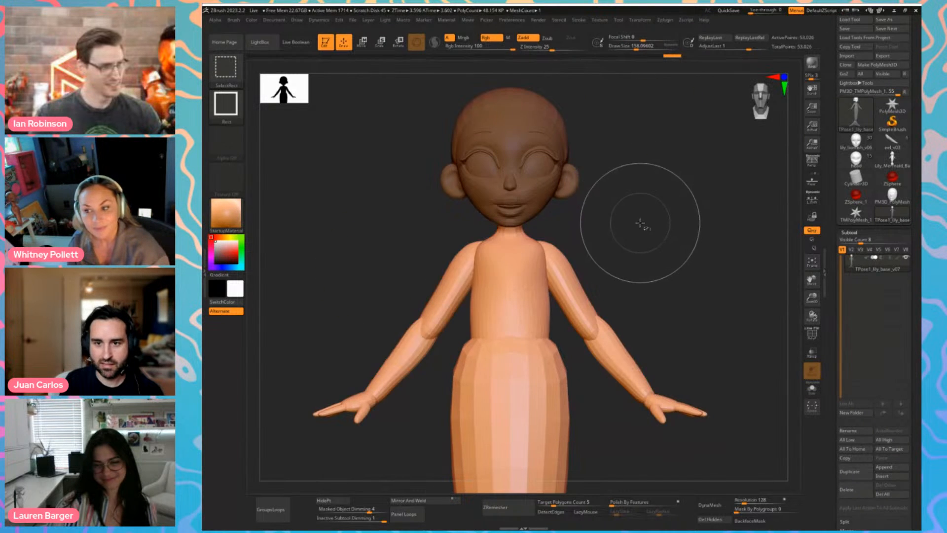
left_click(638, 215, "ctrl")
left_click_drag(638, 216, 634, 203)
Scale the head down slightly, lower it onto the neck and return to draw mode
left_click(380, 44)
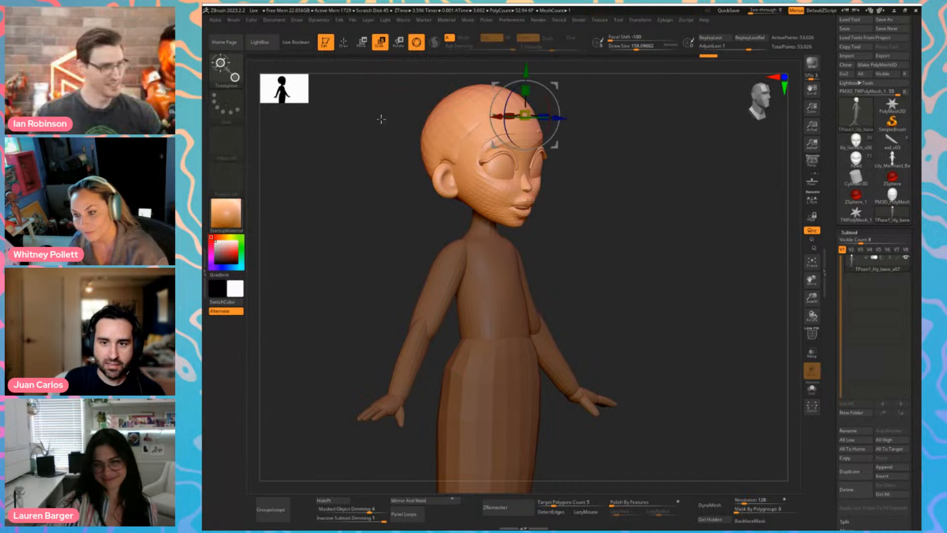
left_click_drag(383, 140, 376, 241, "shift")
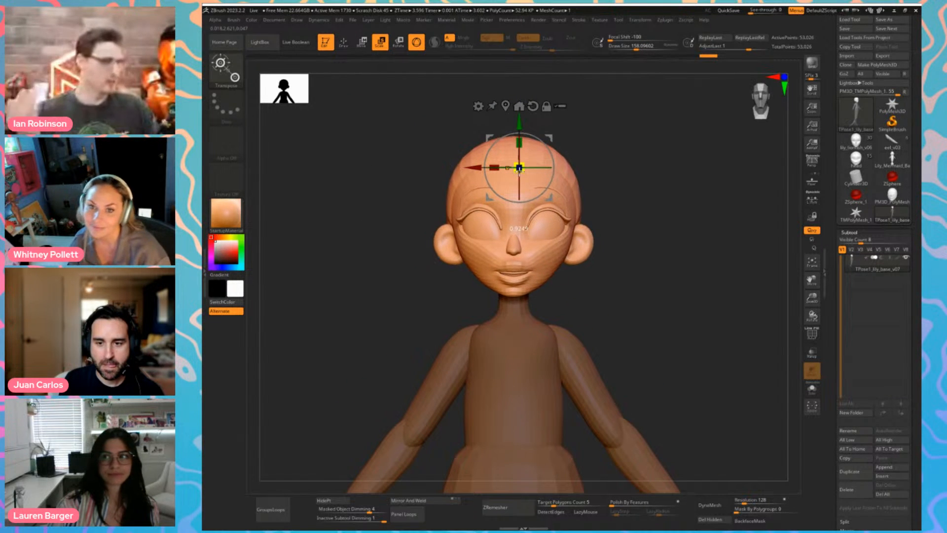
left_click_drag(518, 119, 519, 130)
left_click_drag(425, 148, 552, 151, "shift")
left_click_drag(607, 174, 585, 173, "shift")
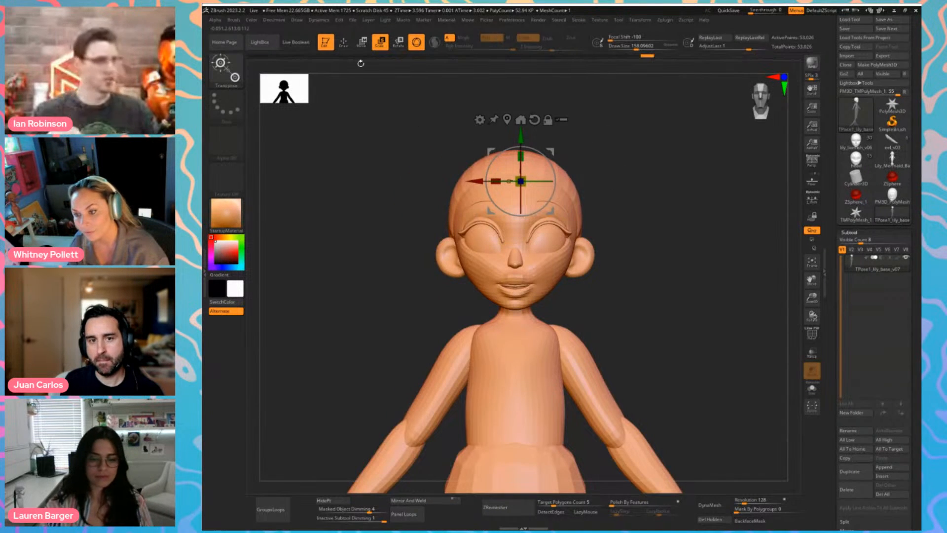
key("q")
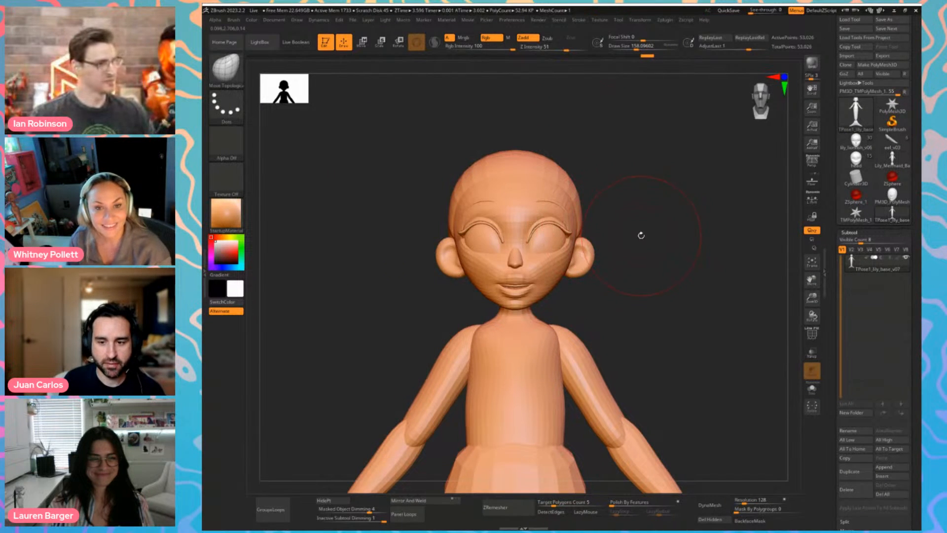
With the body masked, nudge the head slightly back and up in side view, and clear the mask
key("f")
key("w")
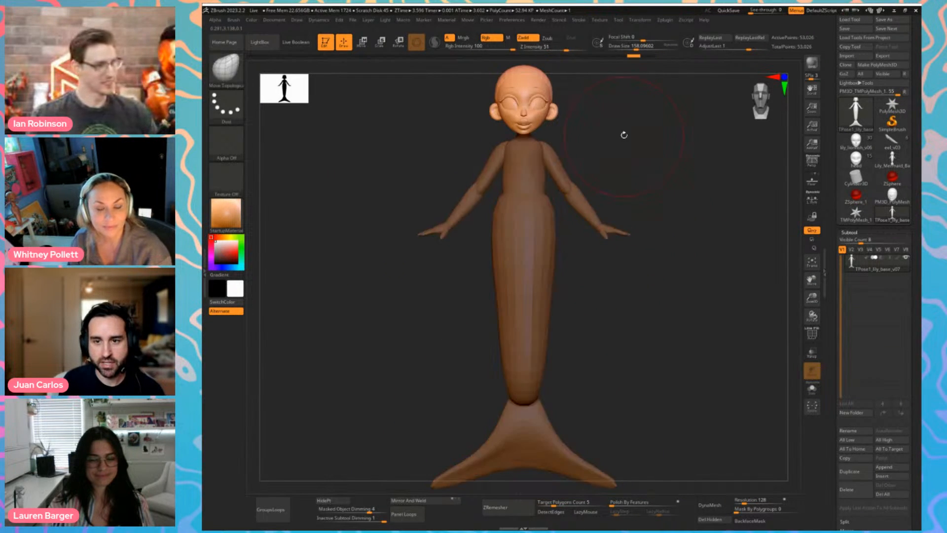
mouse_move(645, 150)
left_mouse_down("shift")
mouse_move(630, 163)
mouse_move(630, 239)
mouse_move(611, 279)
mouse_move(602, 278)
left_mouse_up("shift")
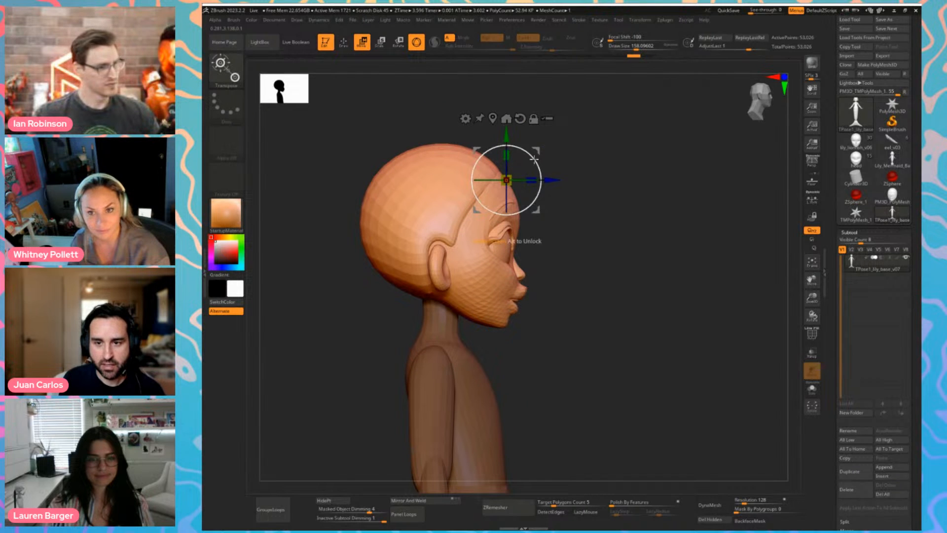
left_click_drag(538, 151, 536, 150)
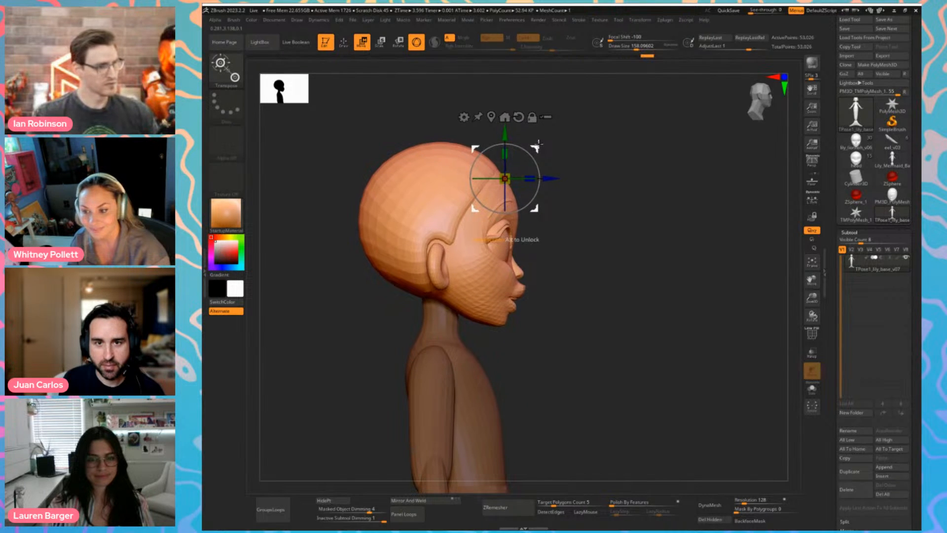
left_click(344, 50)
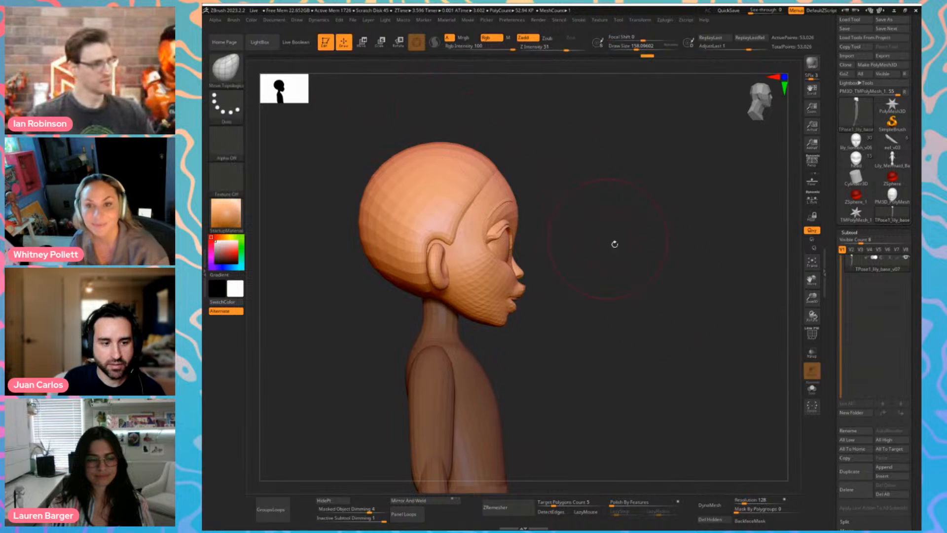
mouse_move(614, 243)
left_mouse_down("shift")
mouse_move(681, 345)
mouse_move(659, 341)
left_mouse_up("shift")
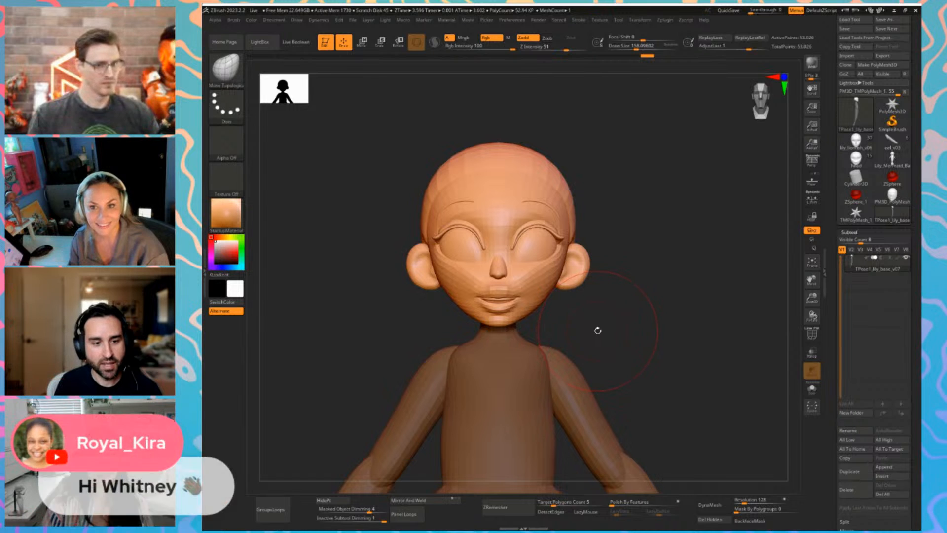
mouse_move(659, 340)
left_mouse_down()
mouse_move(690, 342)
mouse_move(643, 349)
mouse_move(639, 262)
mouse_move(637, 275)
left_mouse_up()
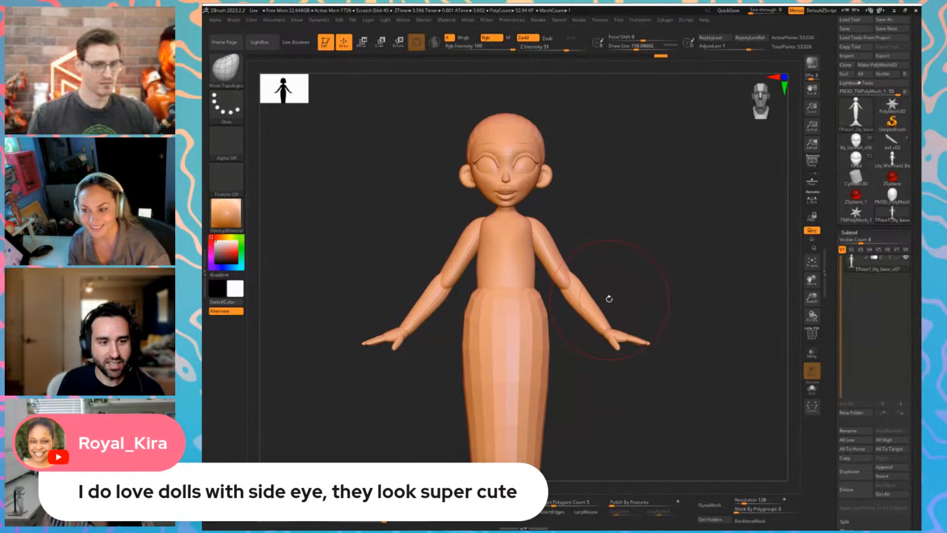
mouse_move(628, 268)
left_mouse_down("alt")
mouse_move(635, 265)
mouse_move(622, 279)
left_mouse_up("alt")
Choose the Move brush and push the sides of the tail's lower end inward from the front
key("b")
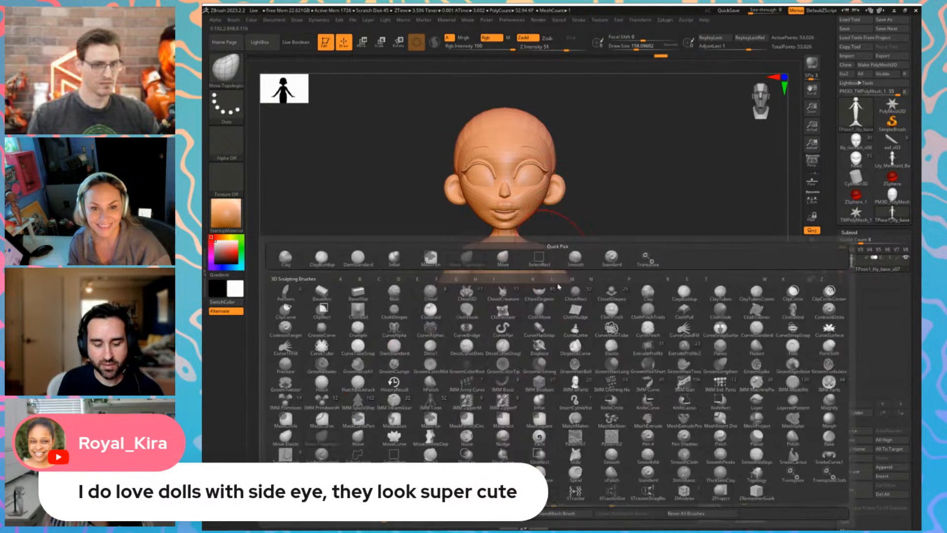
key("m")
key("v")
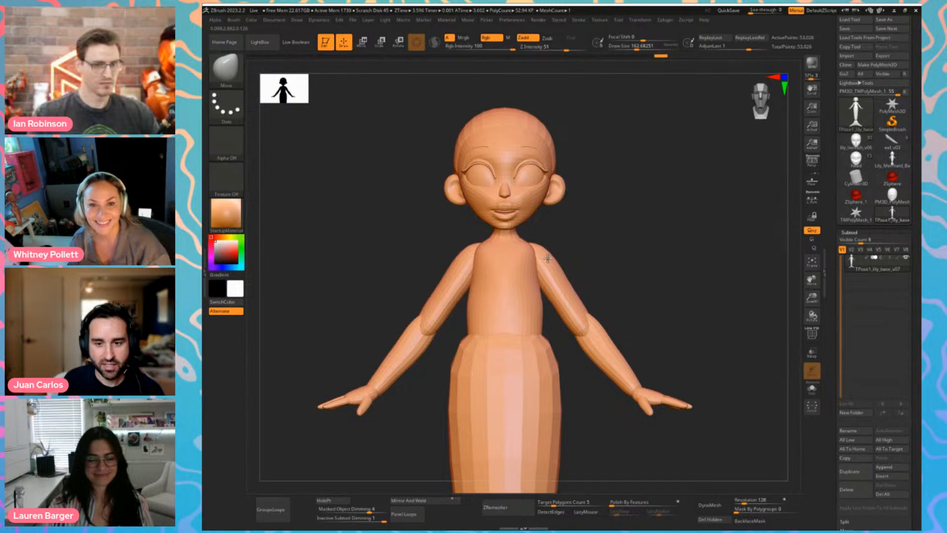
key("bracketleft")
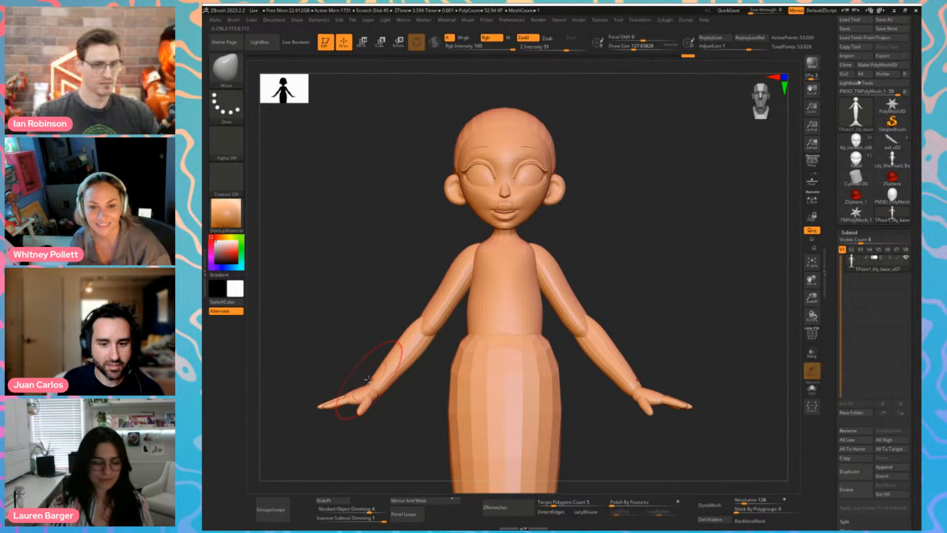
mouse_move(368, 379)
left_mouse_down()
mouse_move(393, 359)
mouse_move(364, 321)
mouse_move(364, 215)
left_mouse_up()
left_click_drag(430, 418, 434, 324, "alt")
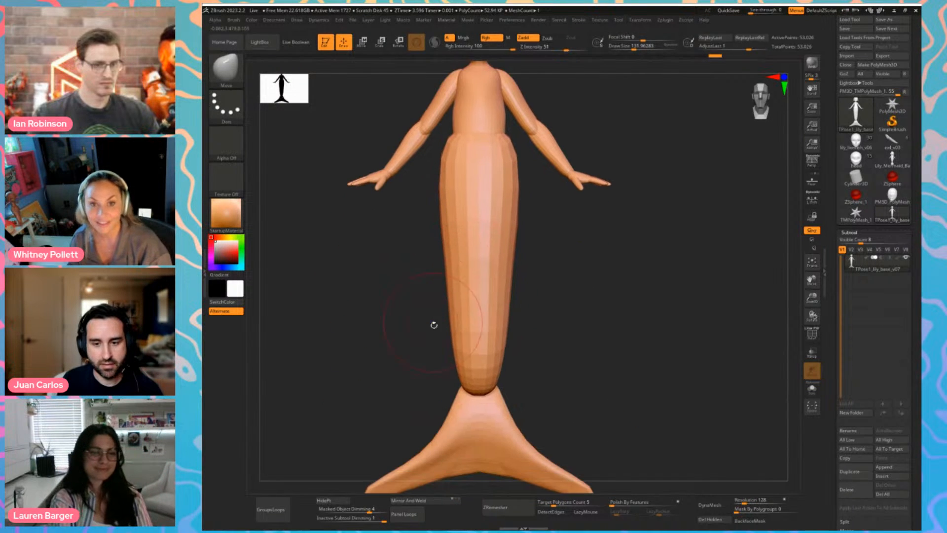
mouse_move(450, 372)
left_mouse_down()
mouse_move(468, 371)
mouse_move(457, 350)
mouse_move(415, 334)
mouse_move(425, 356)
mouse_move(474, 379)
left_mouse_up()
key("s")
key("s")
key("s")
Adjust the profile of the lower tail in side view with the Move brush
left_click_drag(424, 352, 537, 348, "shift")
key("s")
left_click_drag(487, 345, 480, 345)
left_click_drag(557, 325, 504, 320)
left_click_drag(481, 288, 489, 298)
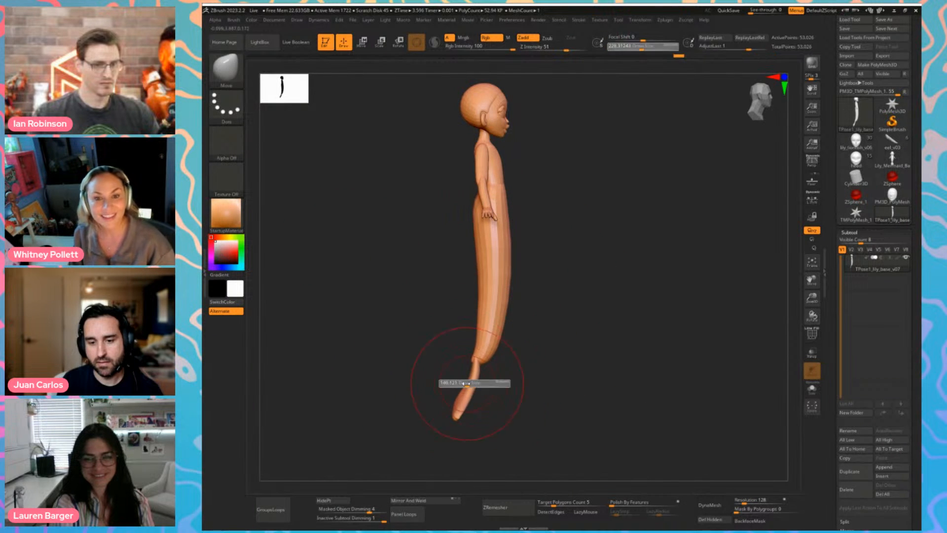
Reshape the tail fin from the front, pushing its centre notch up and pulling the tips down symmetrically
left_click_drag(542, 351, 459, 351, "shift")
key("s")
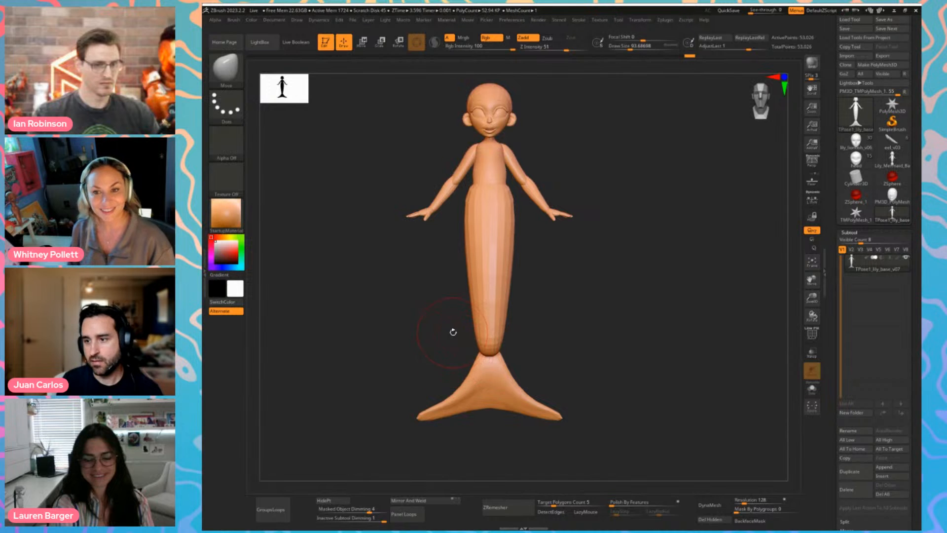
left_click_drag(486, 411, 489, 395)
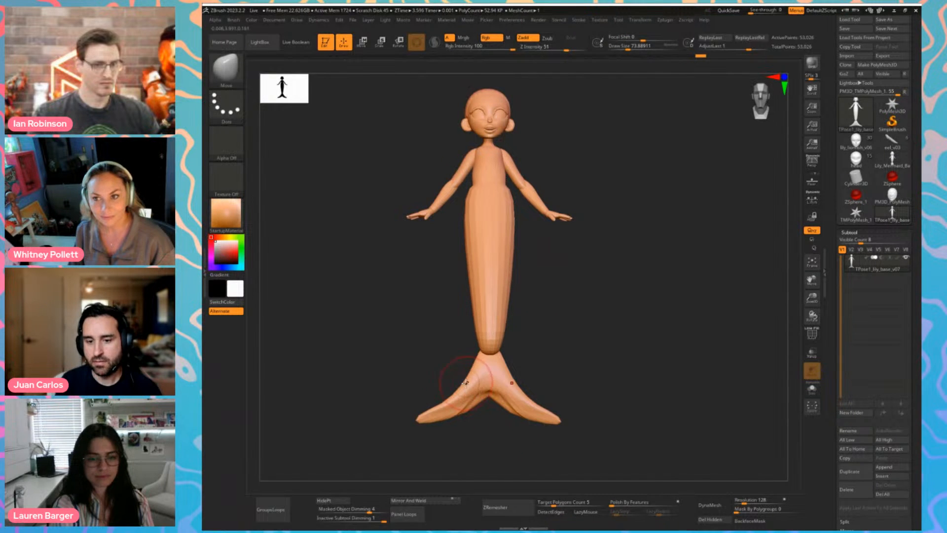
left_click_drag(437, 408, 431, 435)
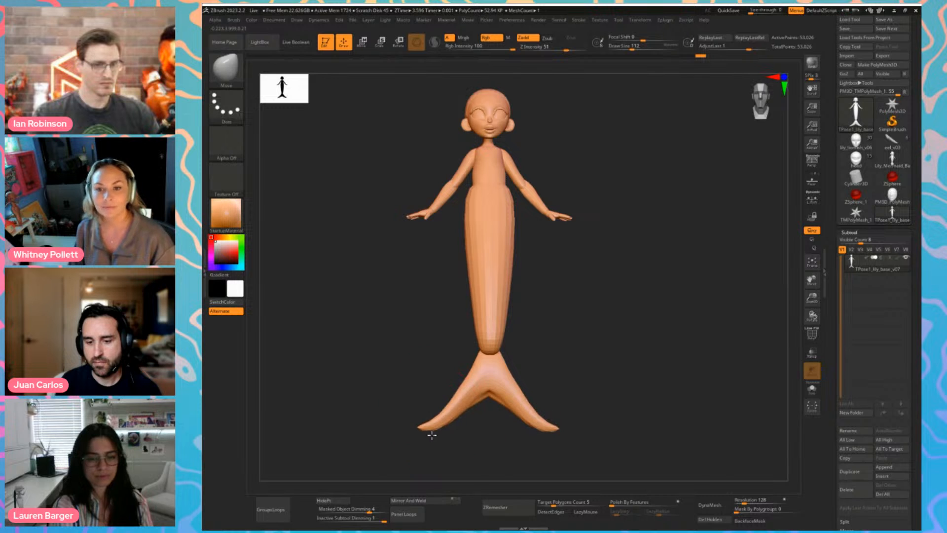
left_click_drag(457, 397, 475, 394)
Isolate the tail and slim its lower end into a narrow taper from the side and the front
mouse_move(450, 377)
left_mouse_down("shift")
mouse_move(491, 400)
mouse_move(470, 395)
mouse_move(468, 383)
left_mouse_up("shift")
key("s")
mouse_move(442, 330)
left_mouse_down()
mouse_move(472, 319)
mouse_move(451, 298)
mouse_move(461, 299)
left_mouse_up()
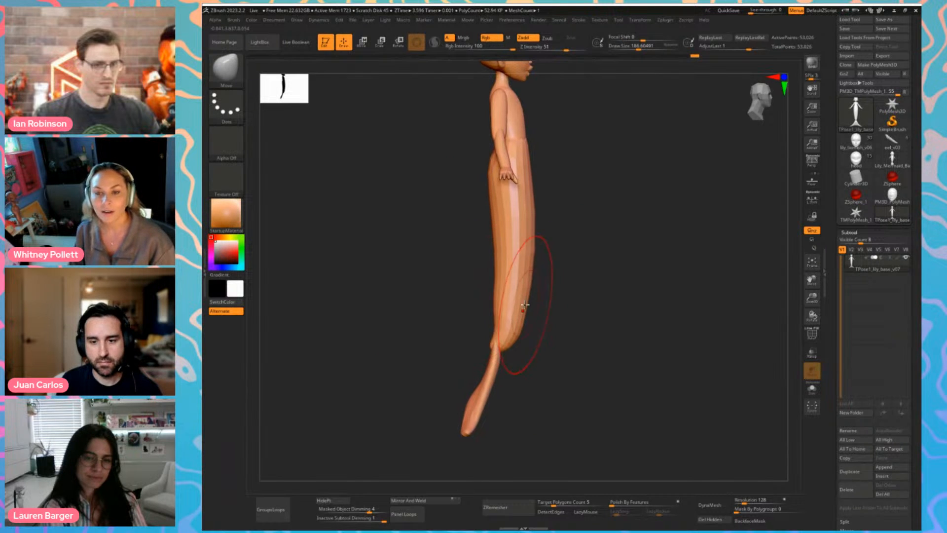
left_click(522, 302, "ctrl+shift")
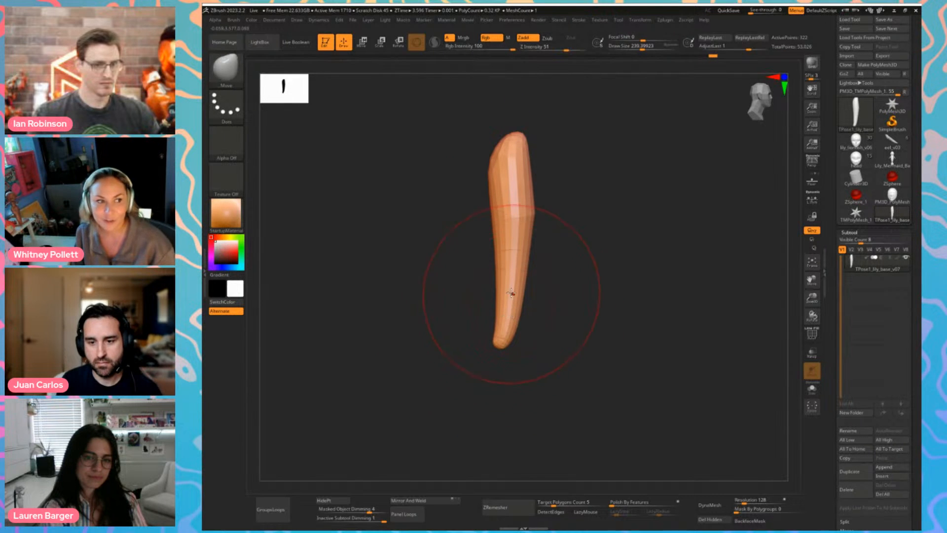
left_click_drag(550, 306, 523, 312, "shift")
key("s")
left_click_drag(522, 313, 515, 313)
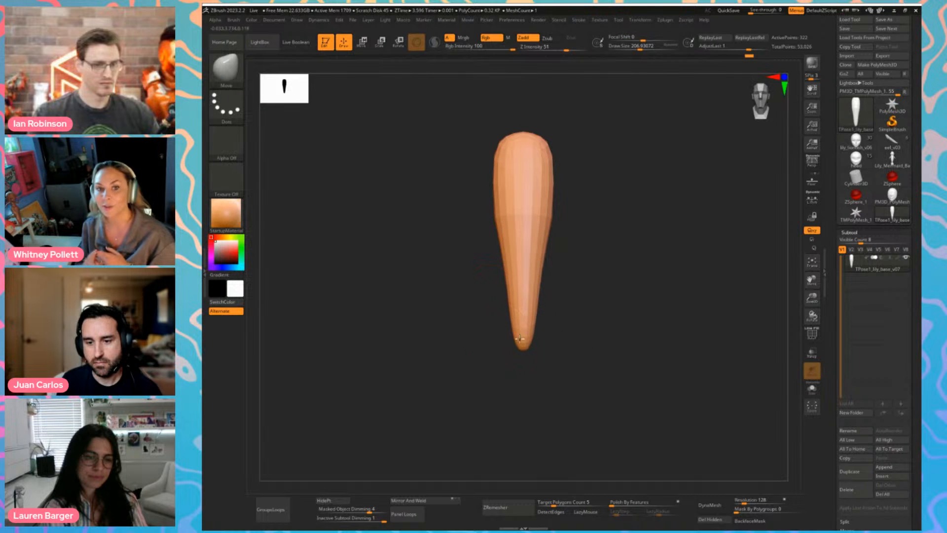
Show the whole figure and bend the tail's lower end toward the fin in side view with a smaller Move Topological brush
left_click(442, 300, "ctrl+shift")
left_click_drag(442, 300, 486, 316)
key("s")
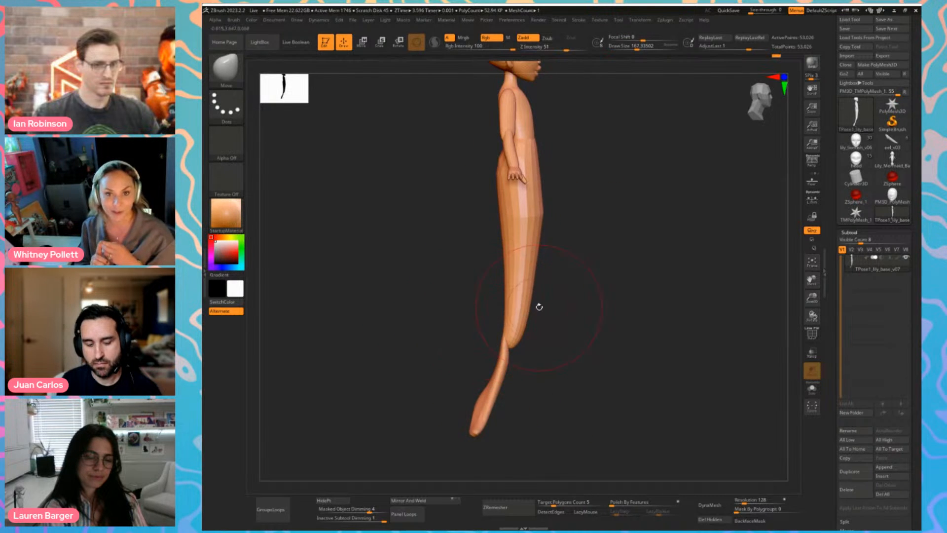
key("b")
key("m")
key("t")
key("bracketleft")
key("bracketleft")
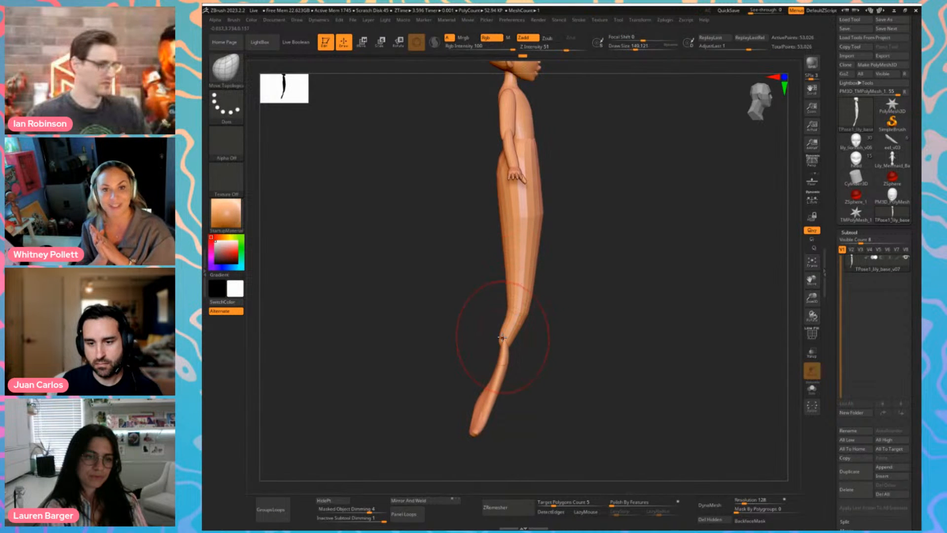
Isolate the tail to check its shape from the side and front, and show the whole figure again
left_click(522, 288, "ctrl+shift")
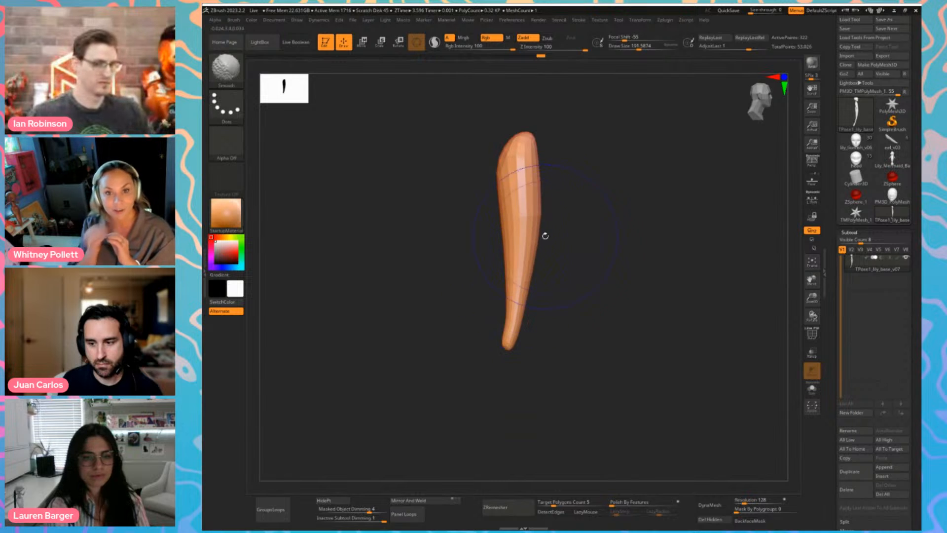
left_click_drag(545, 236, 523, 271, "shift")
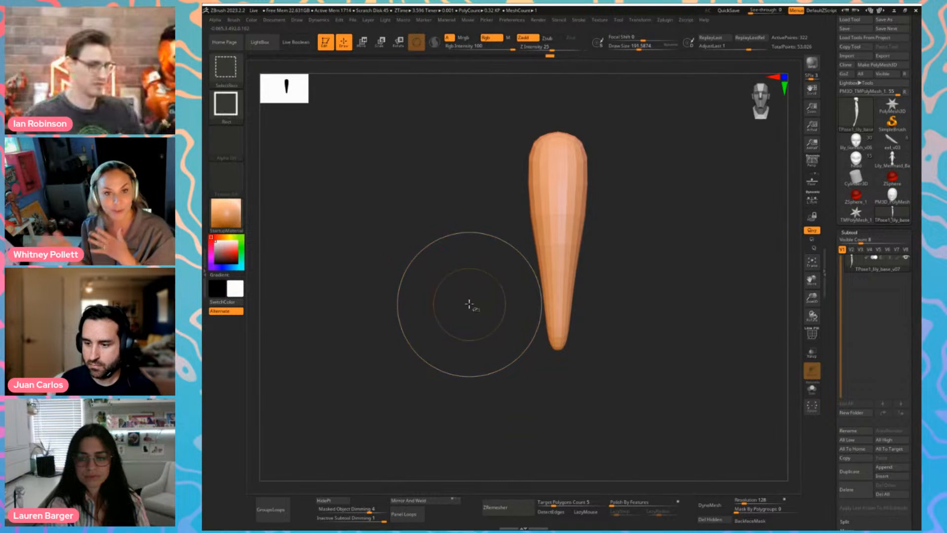
left_click(466, 299, "ctrl+shift")
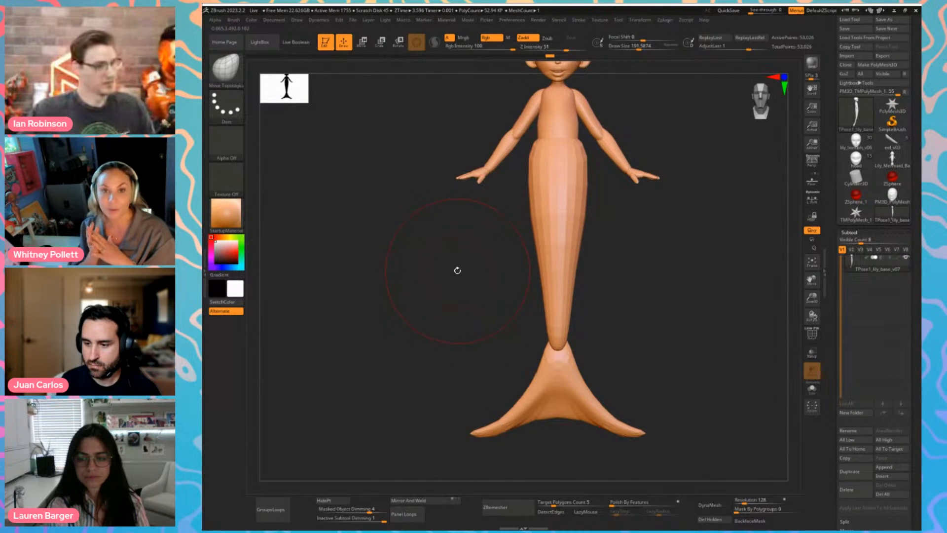
left_click_drag(457, 270, 454, 324, "alt")
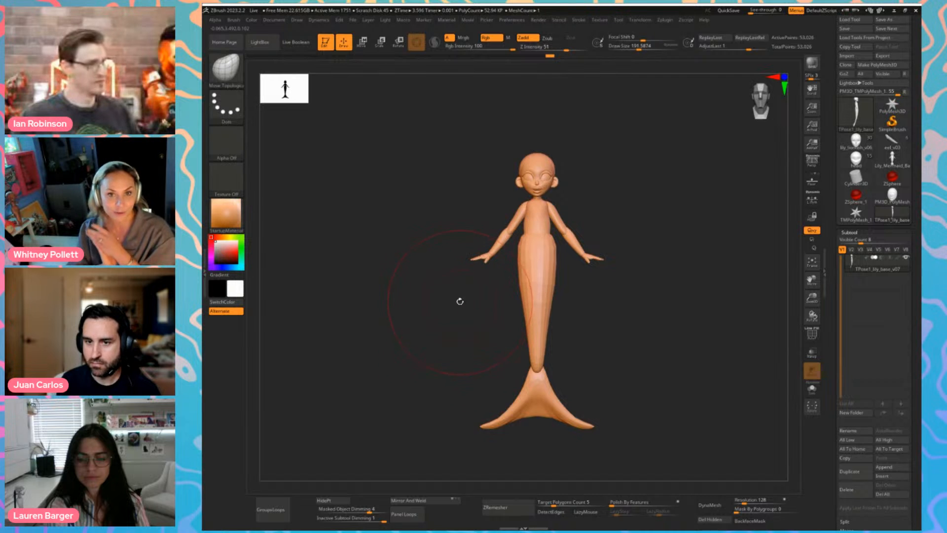
Transfer the reshaped combined mesh back to the individual subtools with Transpose Master, declining Dynamic Subdiv
key("s")
left_click_drag(570, 180, 555, 180)
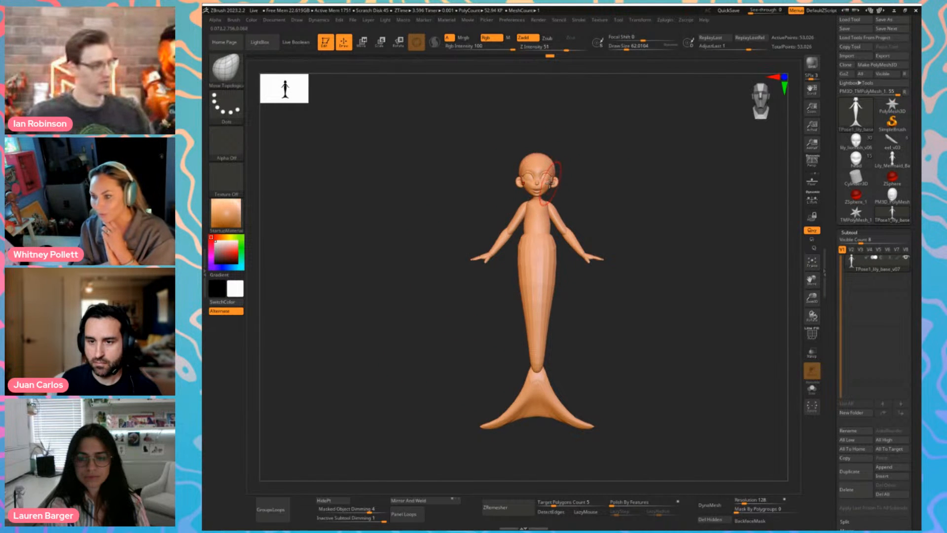
left_click_drag(594, 148, 697, 315, "alt")
key("d")
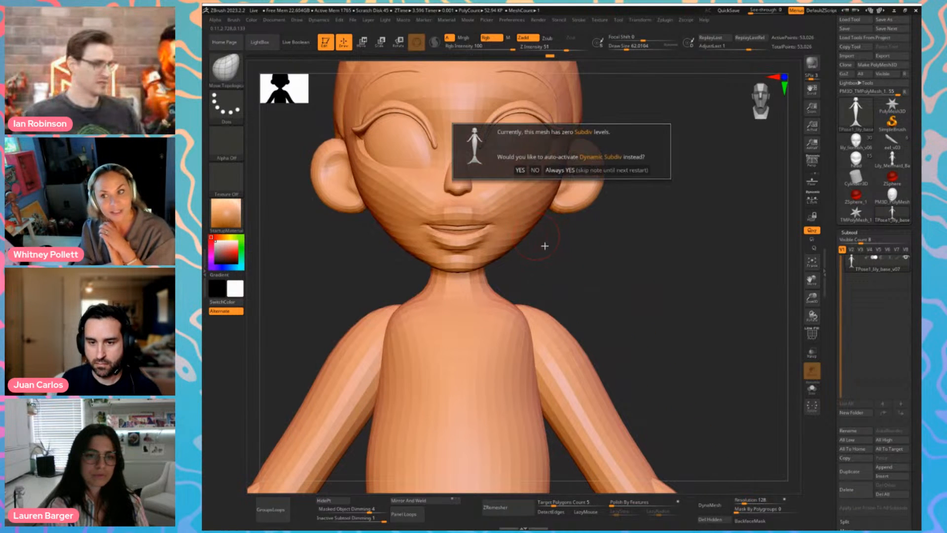
left_click(534, 170)
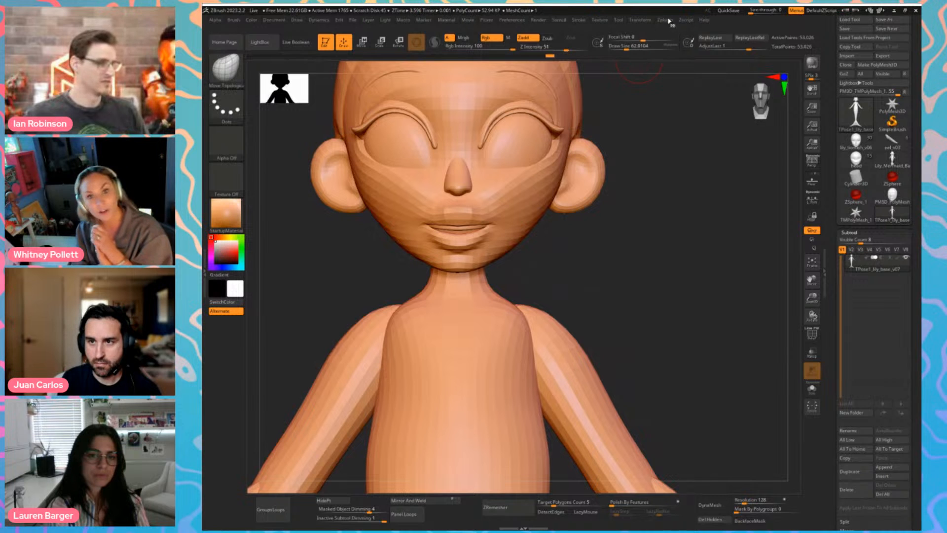
left_click(666, 21)
left_click(723, 183)
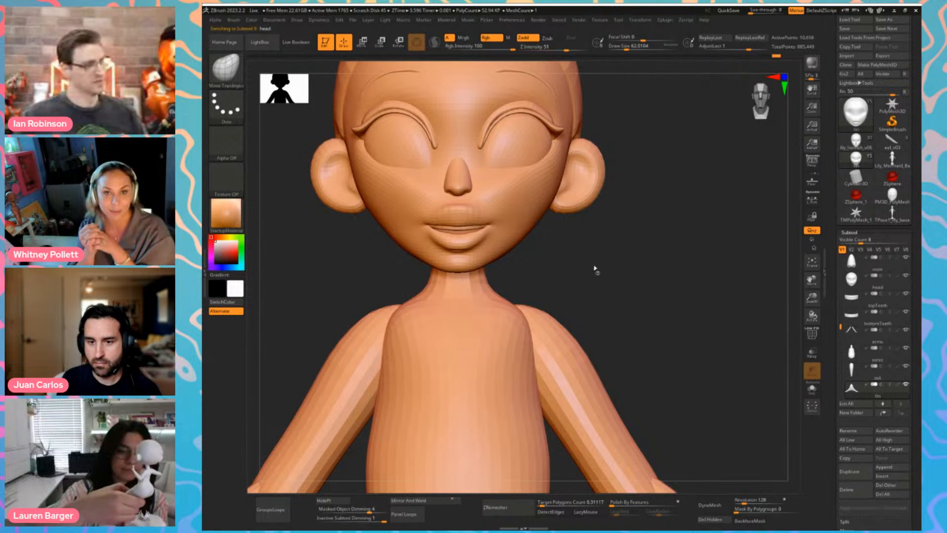
Adjust the torso's waistline where it meets the tail from the front, using an enlarged Move Topological brush
key("f")
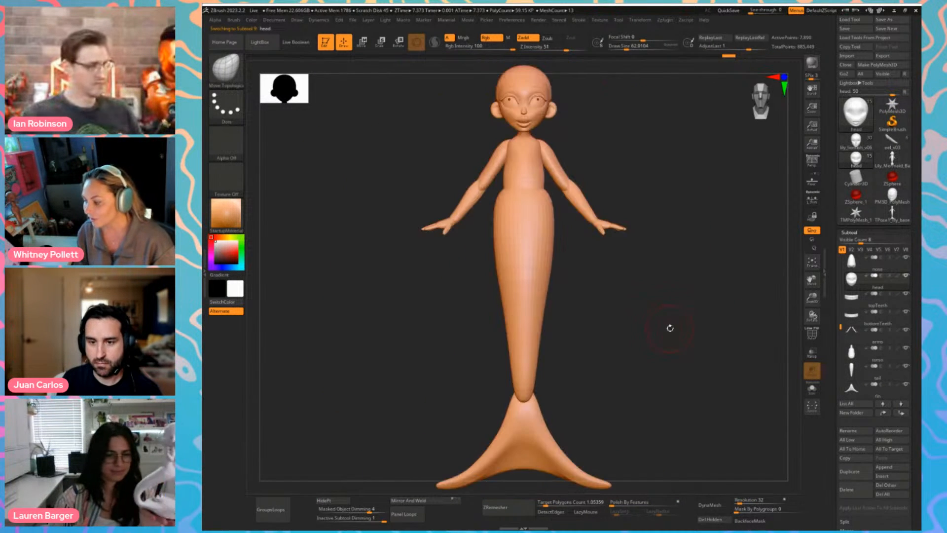
right_click_drag(640, 323, 662, 358, "ctrl")
key("b")
key("m")
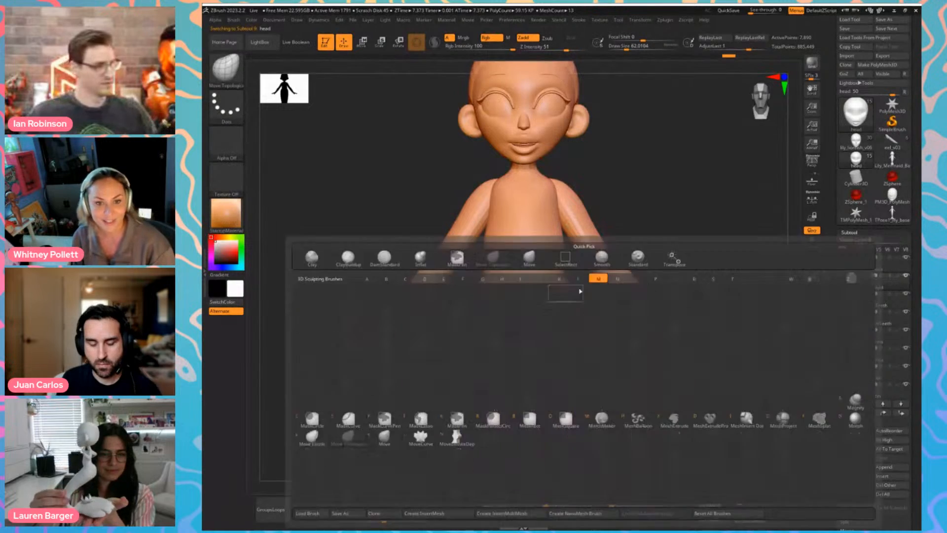
key("t")
key("s")
key("s")
left_click_drag(466, 293, 492, 289)
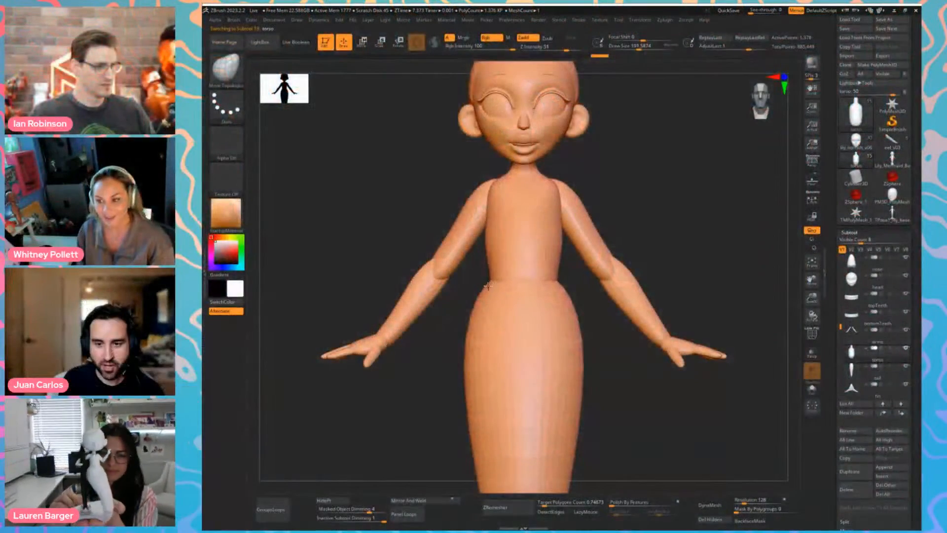
key("bracketright")
left_click_drag(495, 281, 502, 290)
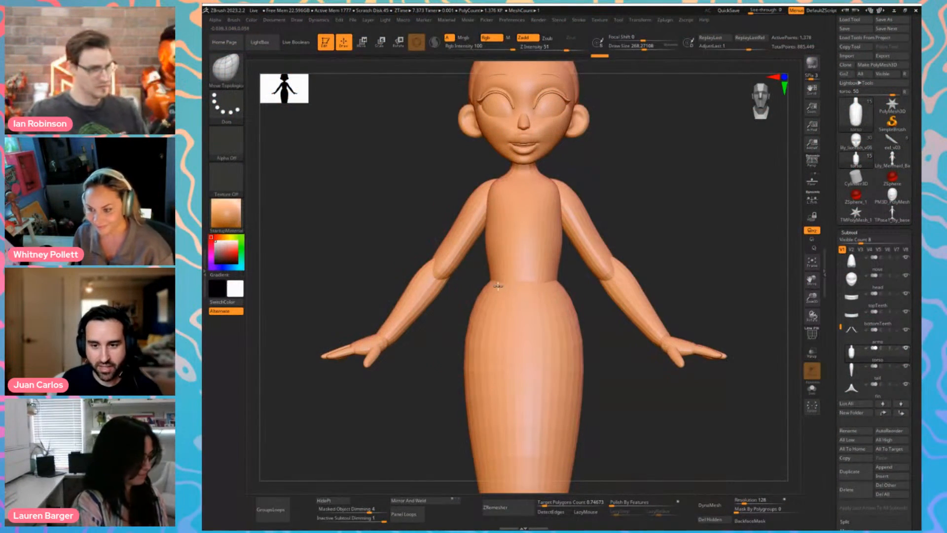
key("bracketleft")
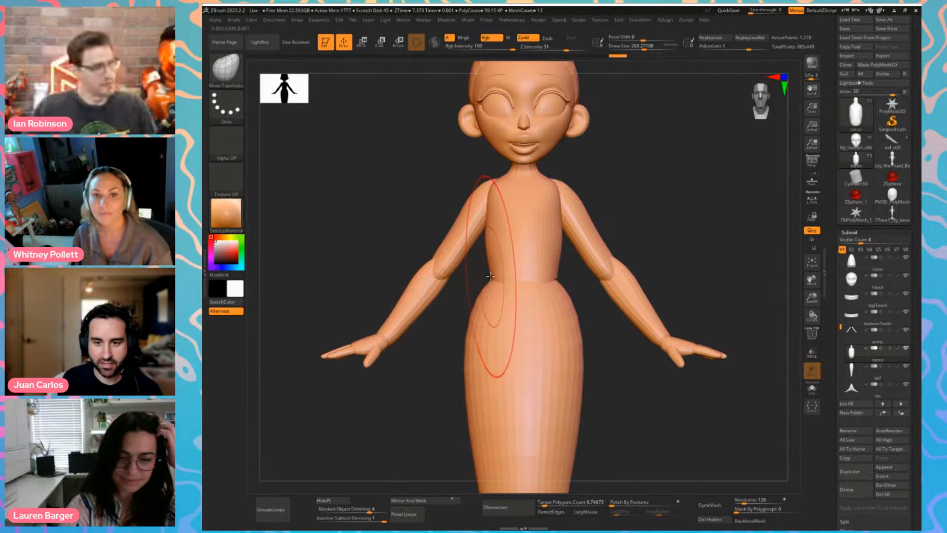
left_click_drag(489, 277, 488, 283)
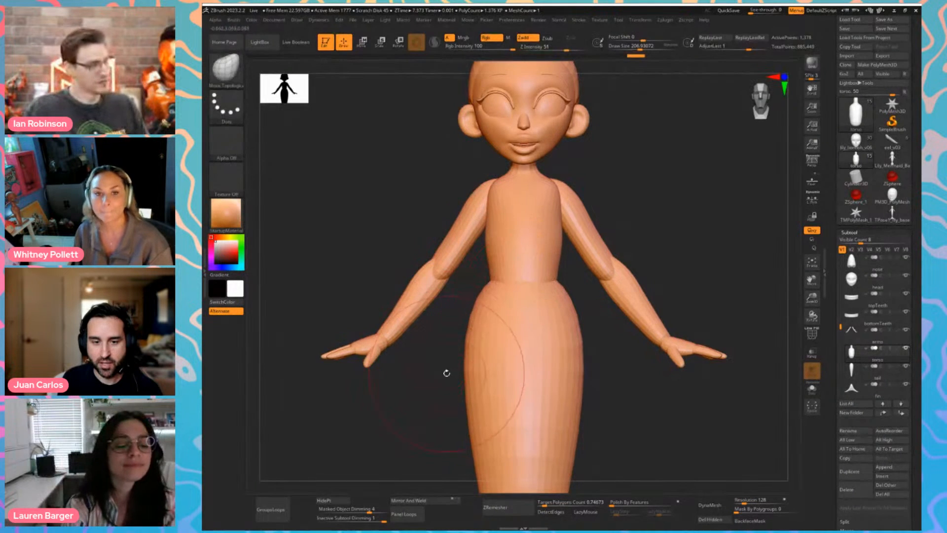
Refine the side contour of the tail below the hips from the front with a large Move Topological brush
mouse_move(446, 372)
left_mouse_down("alt")
mouse_move(426, 367)
mouse_move(438, 372)
mouse_move(457, 354)
left_mouse_up("alt")
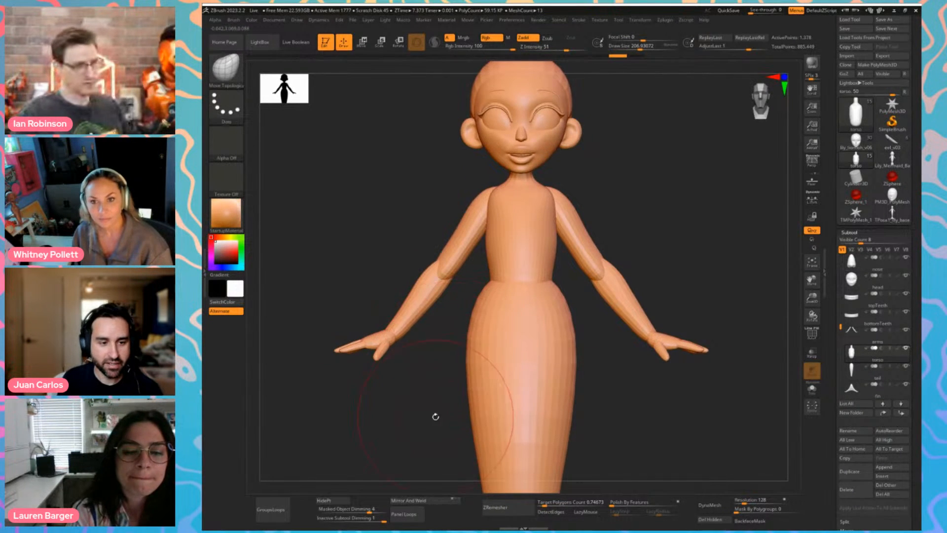
mouse_move(436, 417)
left_mouse_down("alt")
mouse_move(447, 335)
mouse_move(408, 316)
mouse_move(488, 340)
mouse_move(470, 340)
left_mouse_up("alt")
key("s")
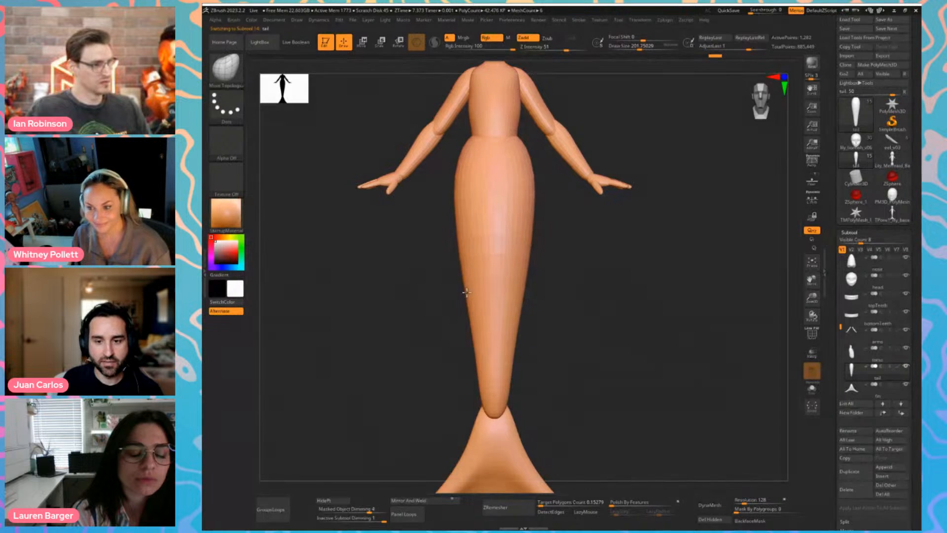
left_click_drag(434, 261, 445, 308, "alt")
left_click_drag(470, 272, 439, 295)
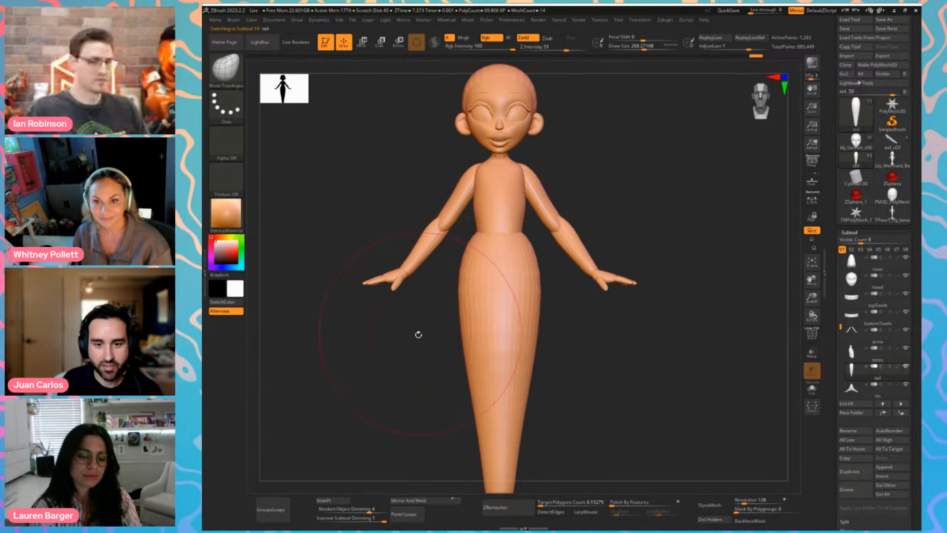
Examine the figure's proportions from the front and slightly turned, both at full length and close to the upper body
mouse_move(407, 349)
left_mouse_down("alt")
mouse_move(448, 414)
mouse_move(429, 391)
mouse_move(382, 387)
mouse_move(468, 410)
mouse_move(399, 383)
mouse_move(443, 437)
mouse_move(438, 408)
mouse_move(420, 405)
mouse_move(424, 412)
left_mouse_up("alt")
key("s")
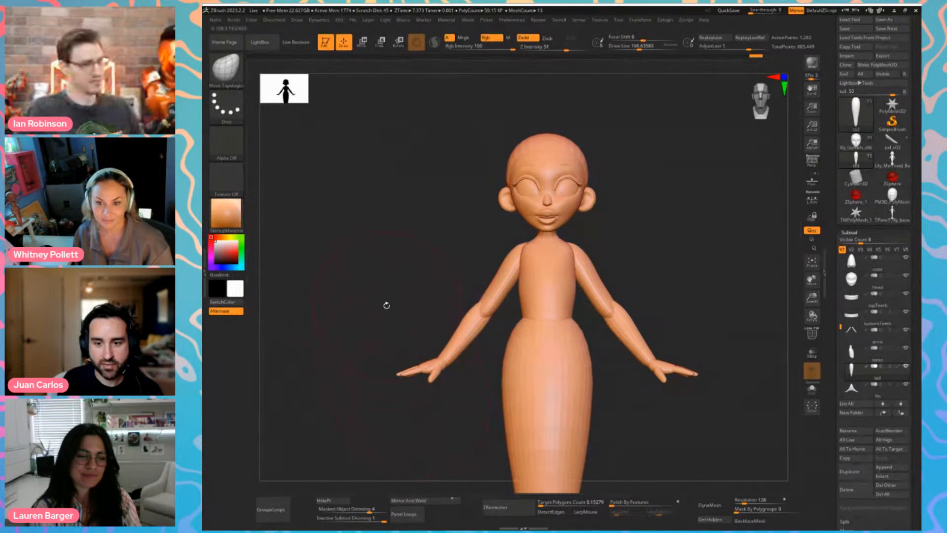
left_click_drag(424, 285, 409, 295)
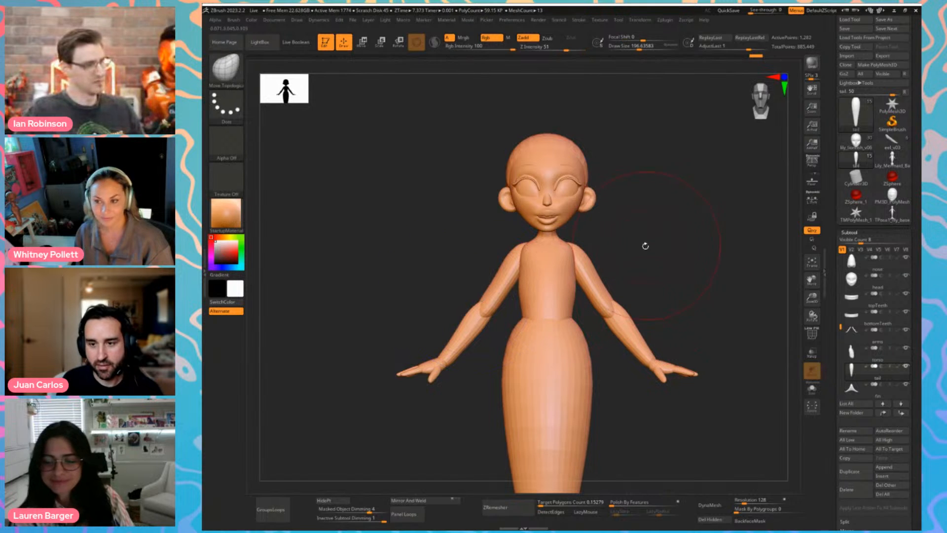
left_click_drag(639, 235, 616, 267)
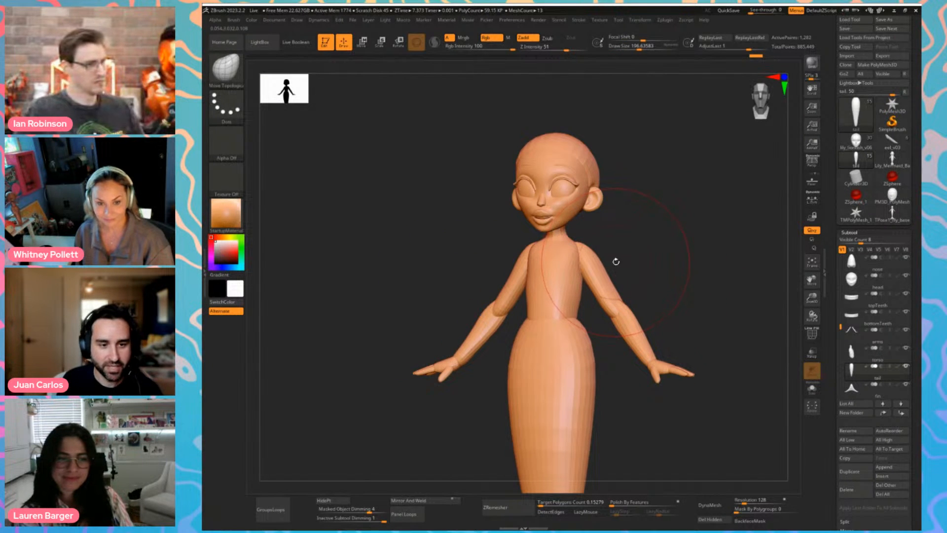
left_click_drag(665, 237, 655, 264, "shift")
key("s")
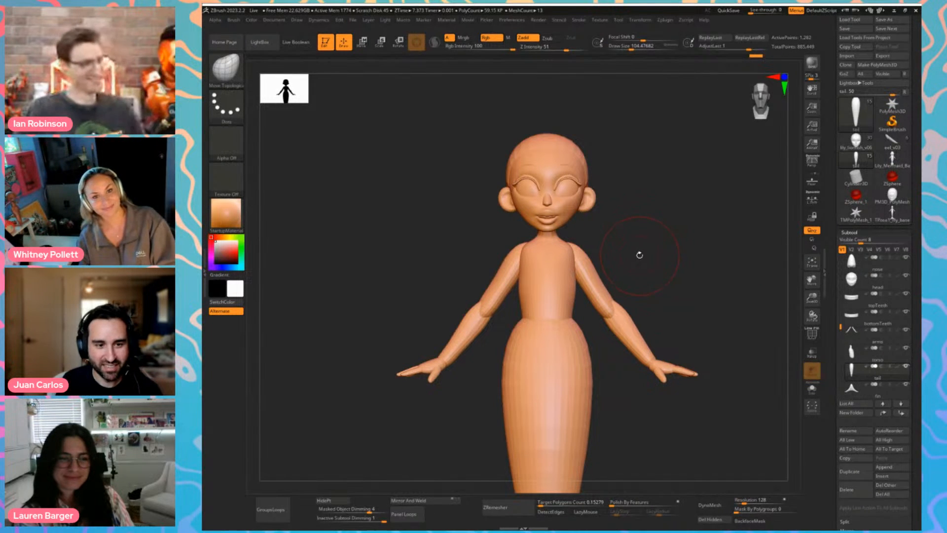
left_click_drag(673, 297, 624, 244, "alt")
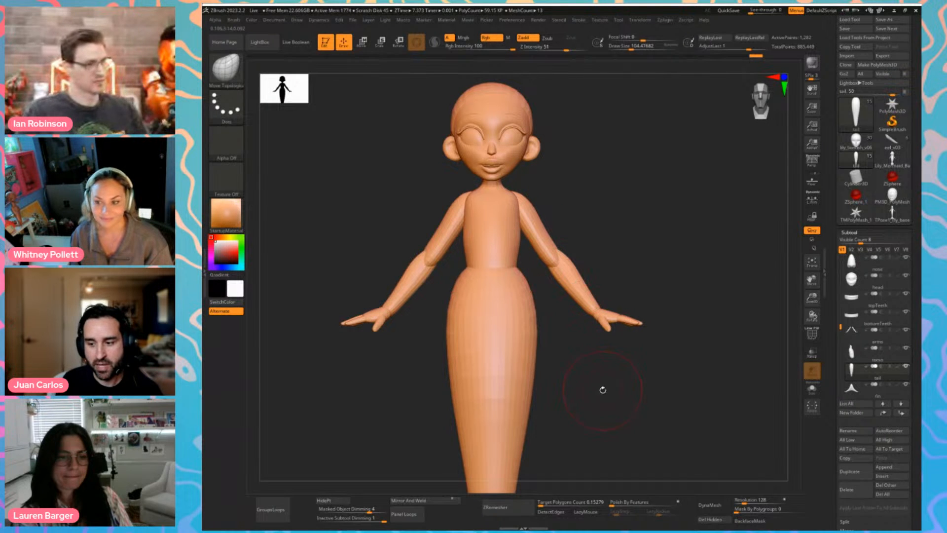
right_click_drag(610, 419, 584, 393, "ctrl")
right_click_drag(584, 427, 596, 369, "alt")
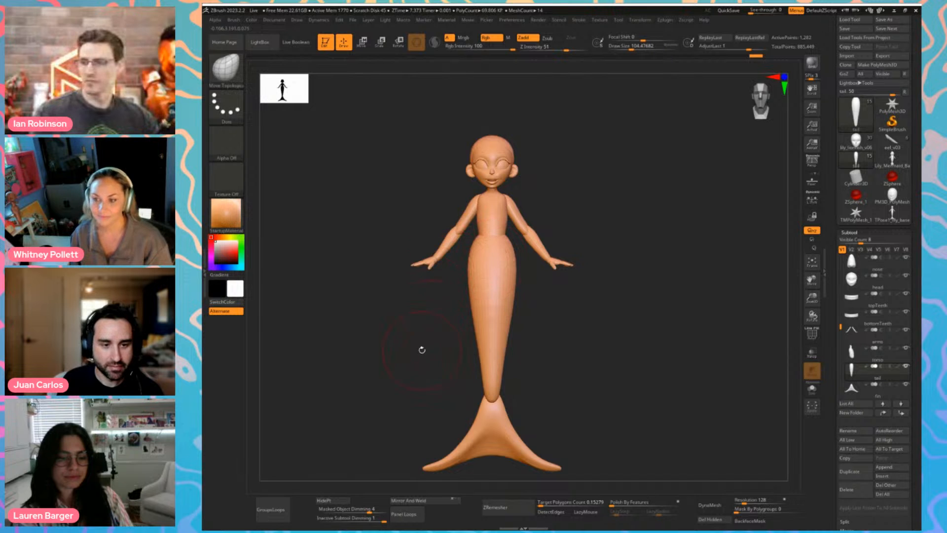
right_click_drag(422, 350, 402, 378)
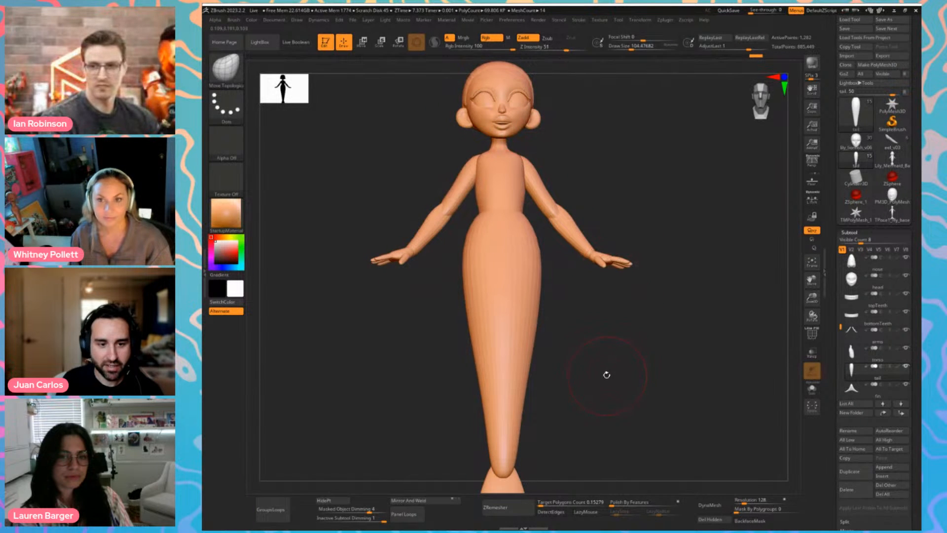
mouse_move(607, 375)
right_mouse_down("ctrl")
mouse_move(583, 450)
mouse_move(611, 430)
right_mouse_up("ctrl")
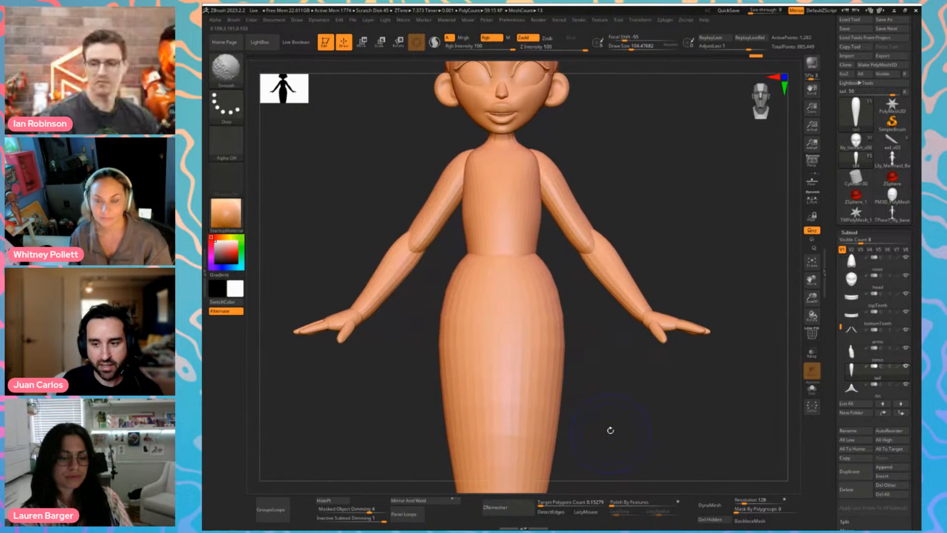
Select the arms subtool and adjust the forearms near the elbows symmetrically with a resized Move Topological brush
right_click_drag(653, 170, 640, 221, "alt")
key("s")
mouse_move(610, 285)
left_mouse_down()
mouse_move(619, 285)
mouse_move(584, 292)
left_mouse_up()
key("b")
key("m")
key("t")
key("s")
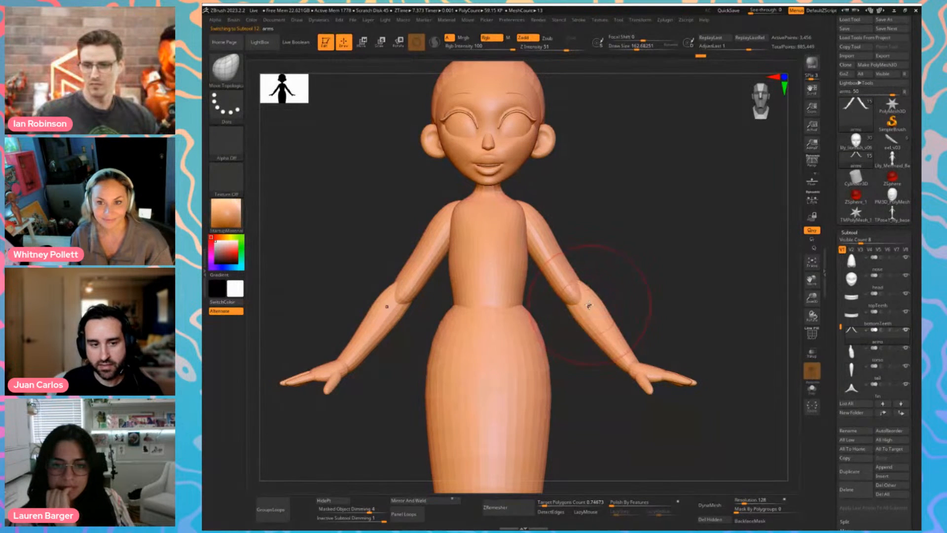
key("s")
left_click_drag(590, 288, 598, 107)
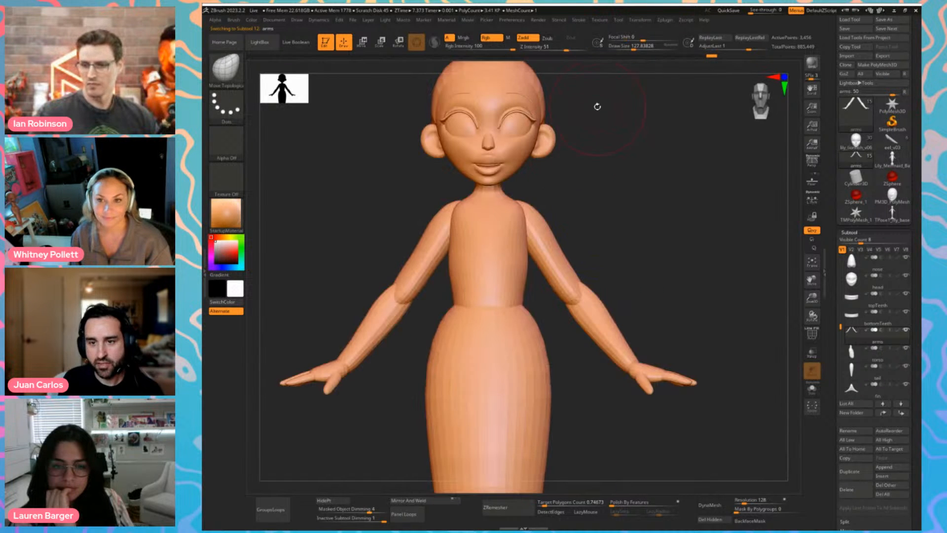
Try to reshape the side of the hair above the ear by pulling it with Move Topological at different brush sizes
left_click(531, 79, "alt")
mouse_move(558, 84)
left_mouse_down("alt")
mouse_move(651, 182)
mouse_move(611, 198)
left_mouse_up("alt")
key("s")
left_click_drag(552, 193, 635, 163)
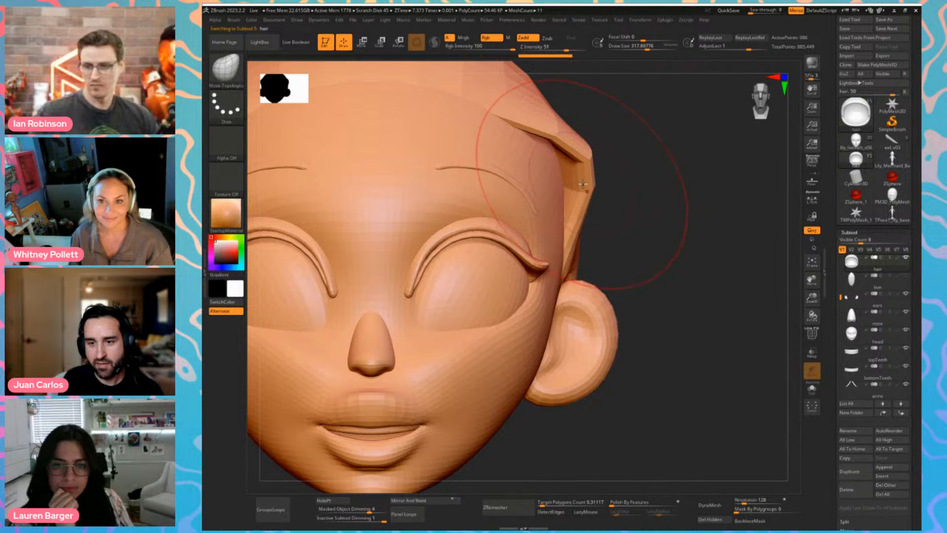
key("s")
left_click_drag(584, 185, 516, 207)
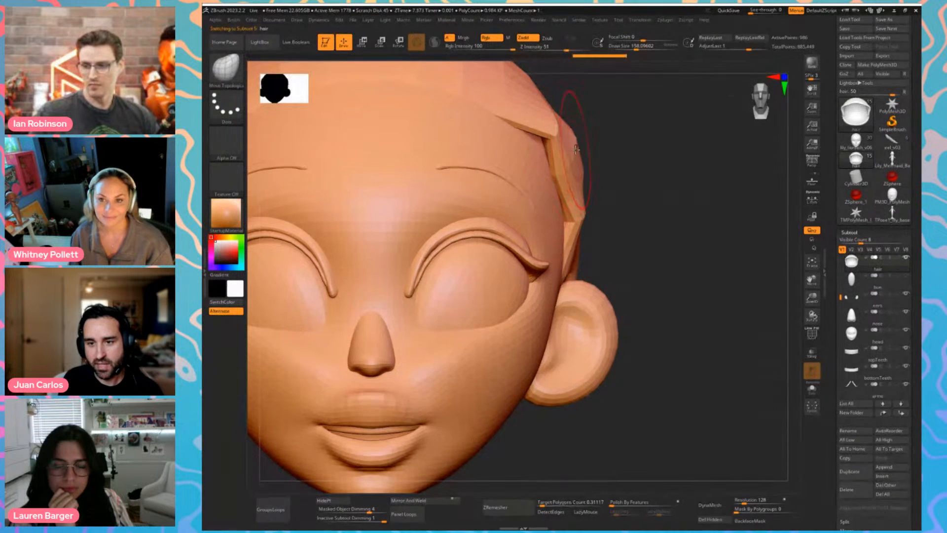
mouse_move(576, 149)
left_mouse_down()
mouse_move(613, 134)
mouse_move(643, 161)
mouse_move(607, 168)
left_mouse_up()
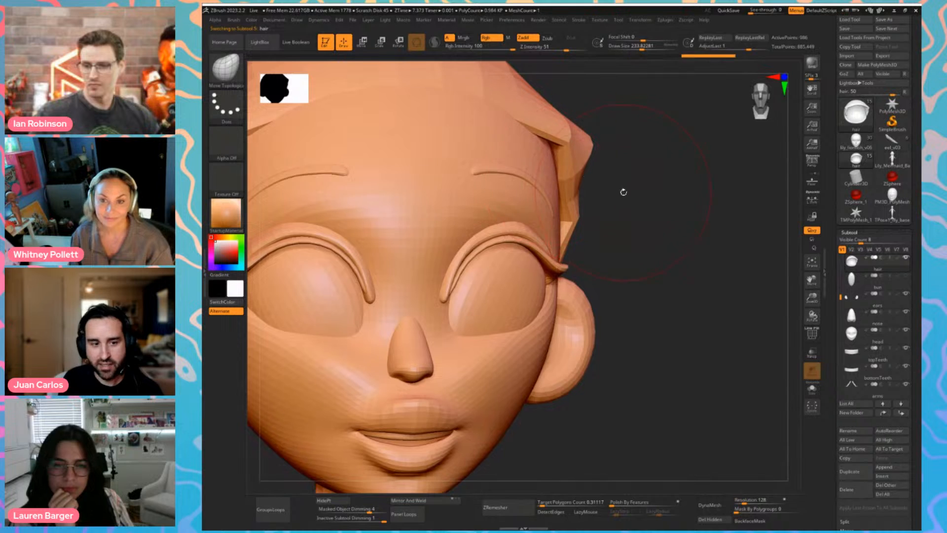
left_click_drag(671, 195, 623, 196)
mouse_move(644, 198)
right_mouse_down()
mouse_move(668, 205)
mouse_move(671, 188)
mouse_move(613, 186)
mouse_move(592, 169)
right_mouse_up()
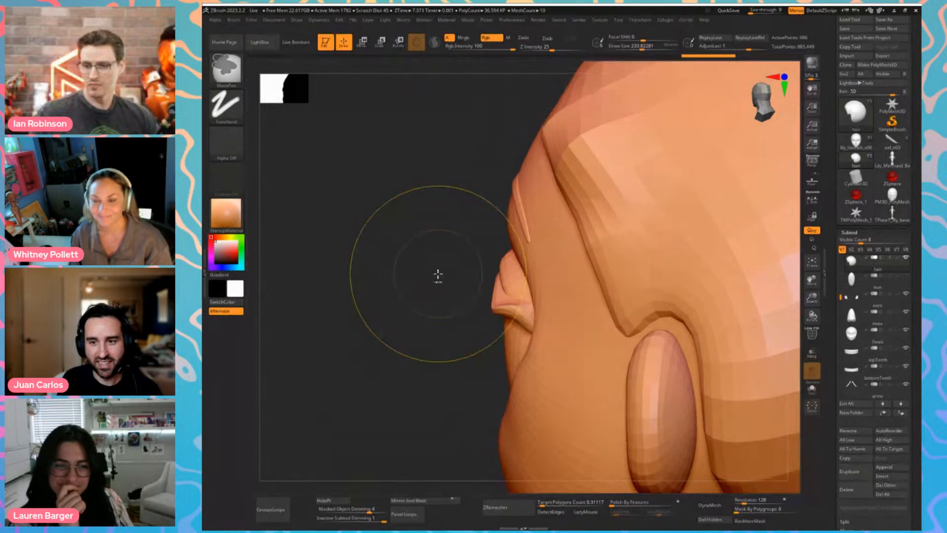
Undo the hair reshaping strokes
key("ctrl+z")
key("ctrl+z")
key("ctrl+z")
key("ctrl+z")
key("ctrl+z")
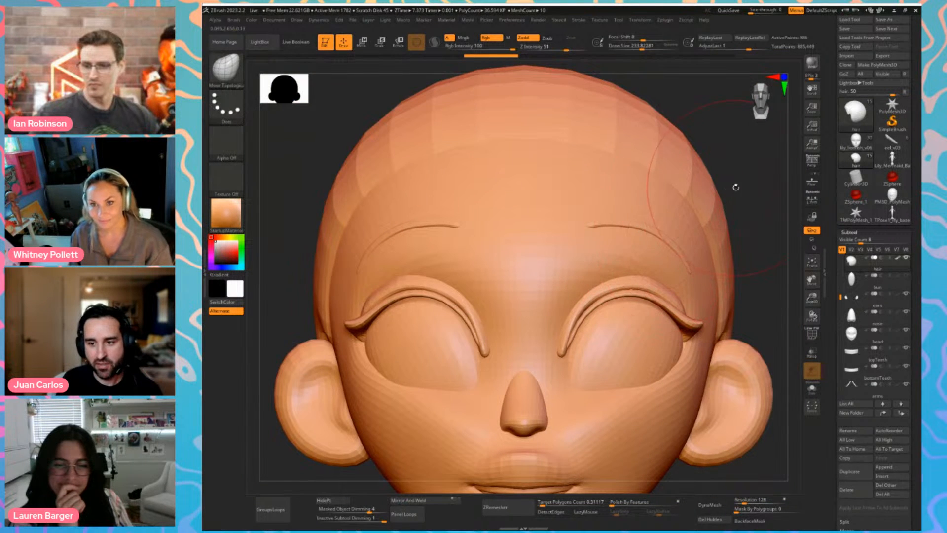
key("ctrl+z")
key("ctrl+z")
Raise the subtool list's visible count to 14 and frame the whole figure
left_click_drag(698, 259, 671, 217, "alt")
left_click_drag(862, 240, 903, 230)
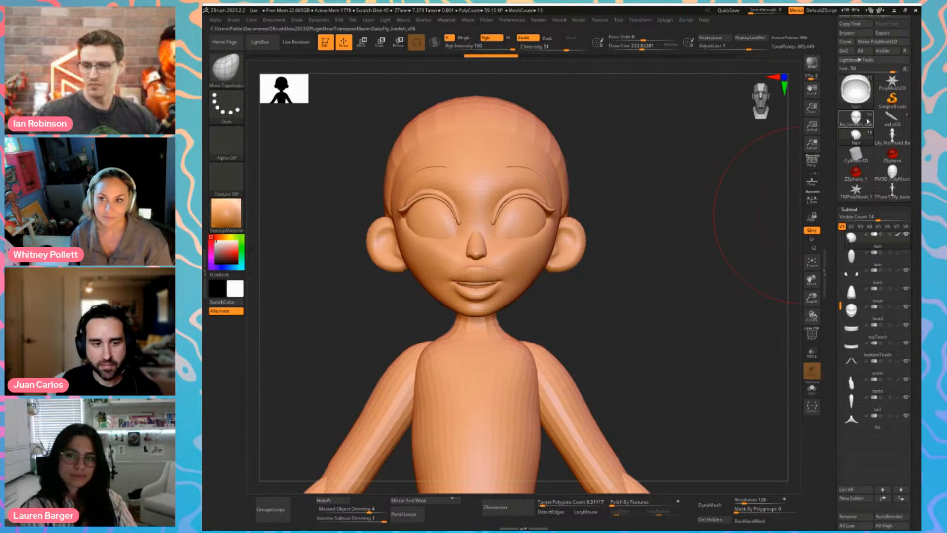
left_click_drag(915, 281, 913, 244)
key("f")
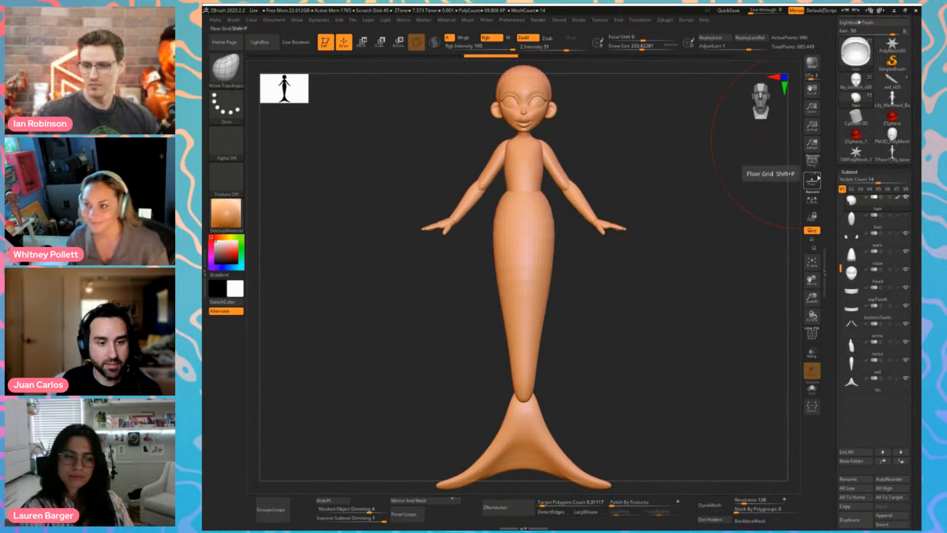
key("s")
left_click_drag(695, 242, 688, 241)
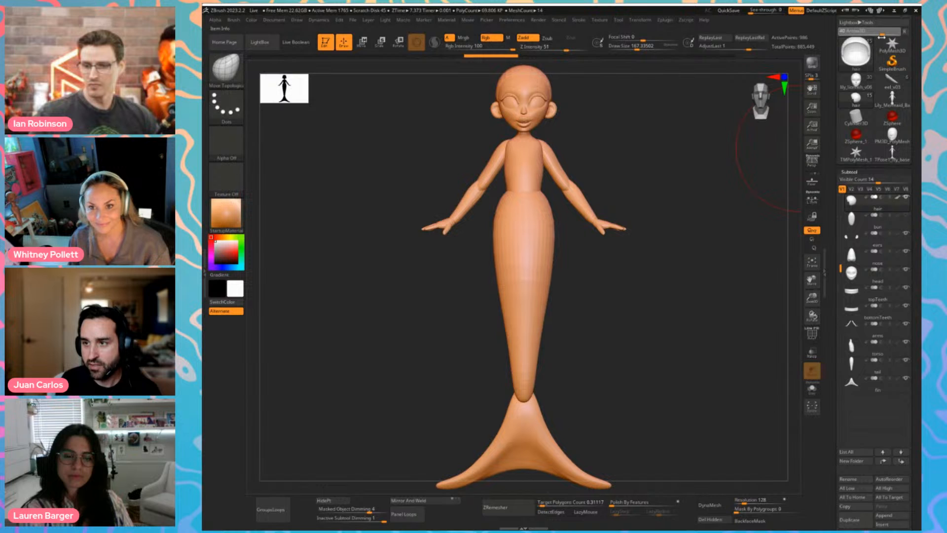
Load a Cube3D primitive, return to the mermaid model and append the cube as a new subtool
left_click_drag(890, 37, 872, 42)
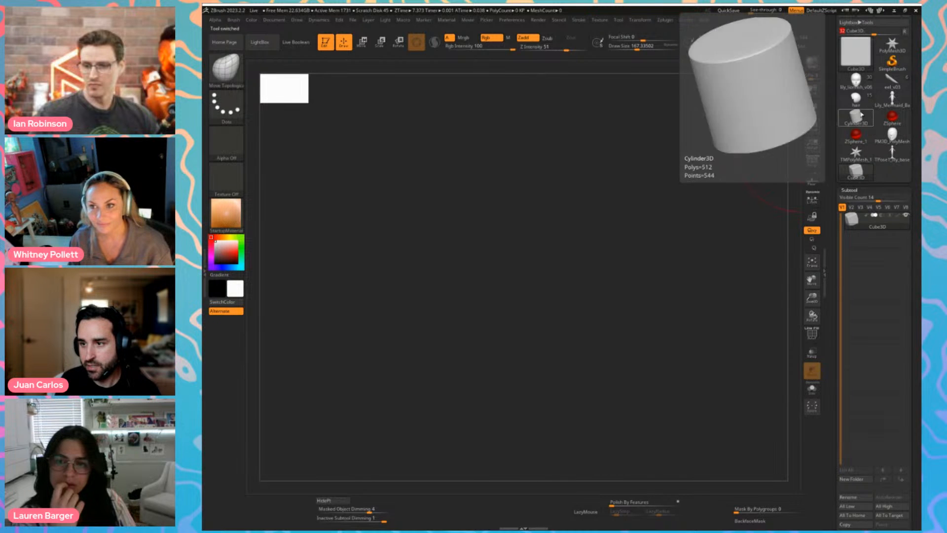
left_click(856, 101)
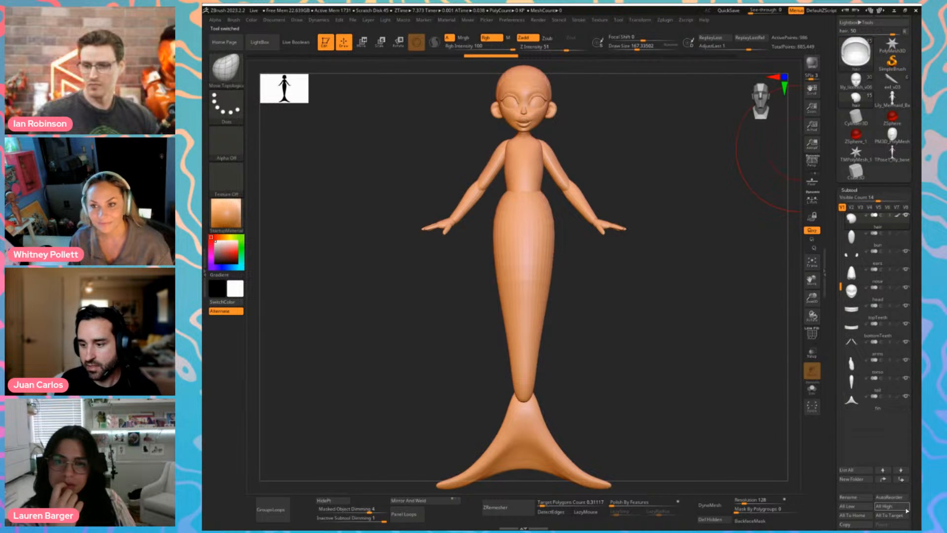
scroll(905, 493, "down", 3)
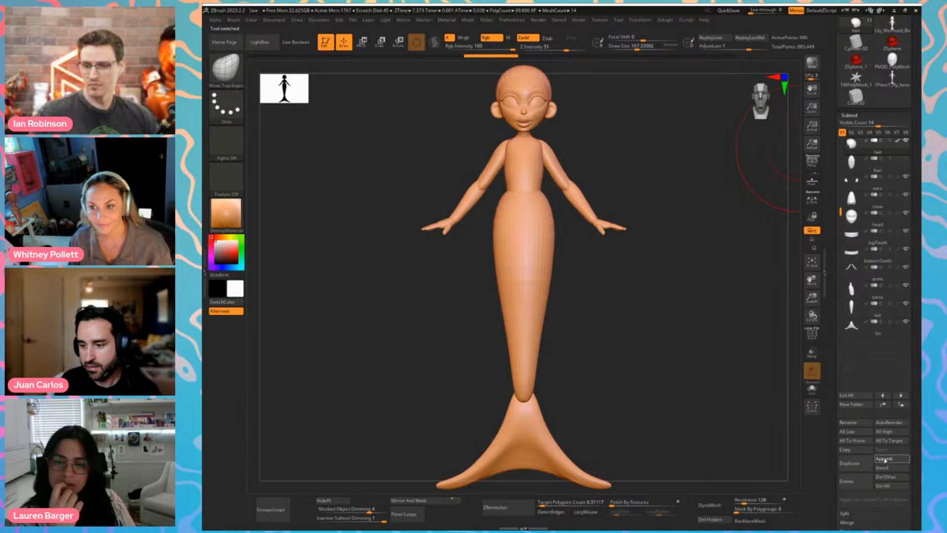
left_click(884, 459)
left_click(571, 340)
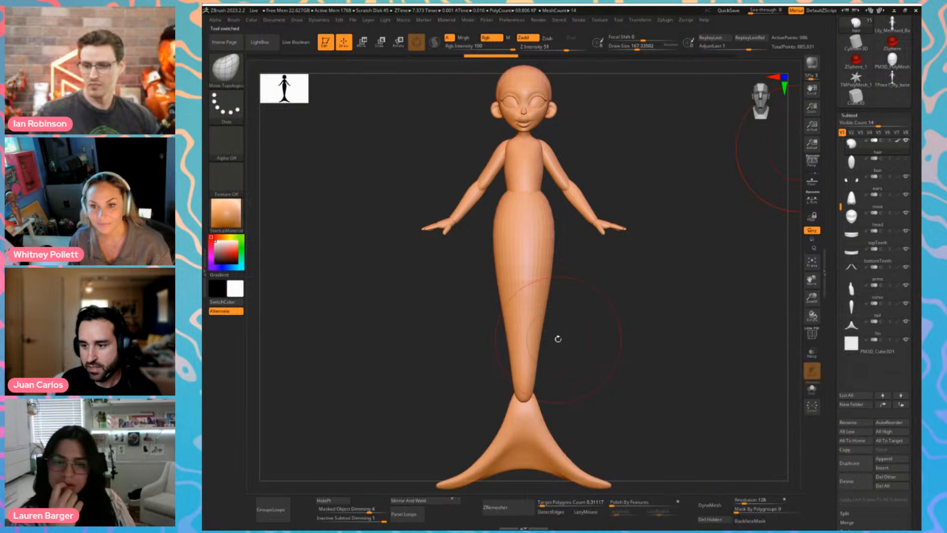
Select the appended cube subtool, set it to subtract from the figure, and turn on Live Boolean
left_click(852, 343)
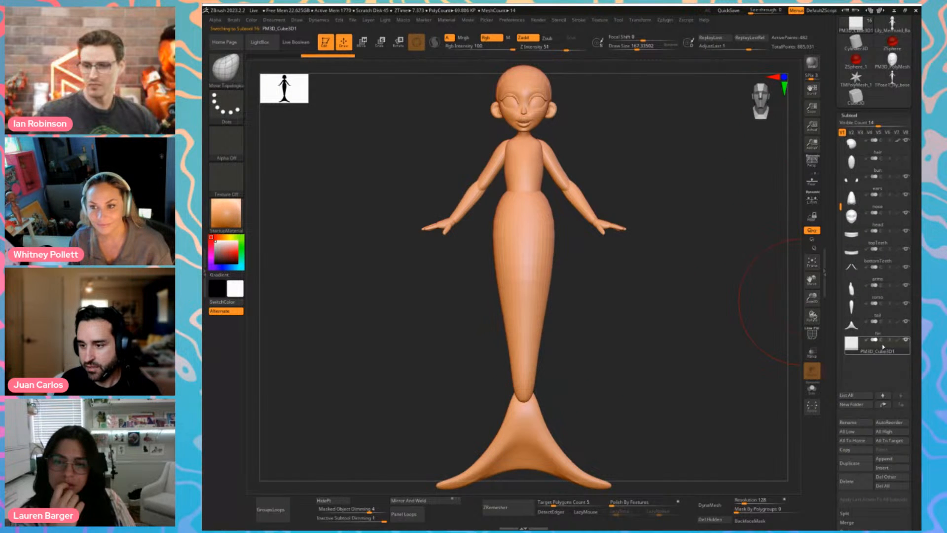
mouse_move(882, 345)
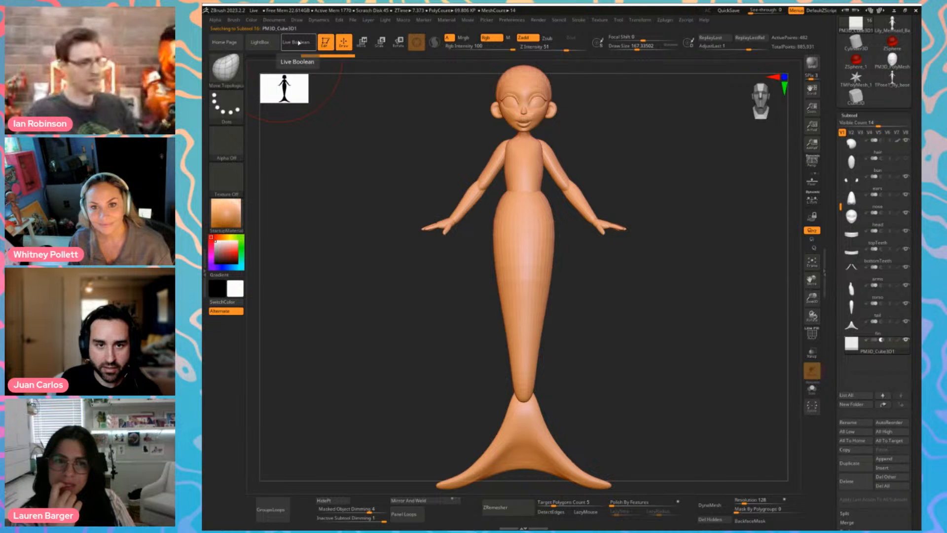
left_click(298, 43)
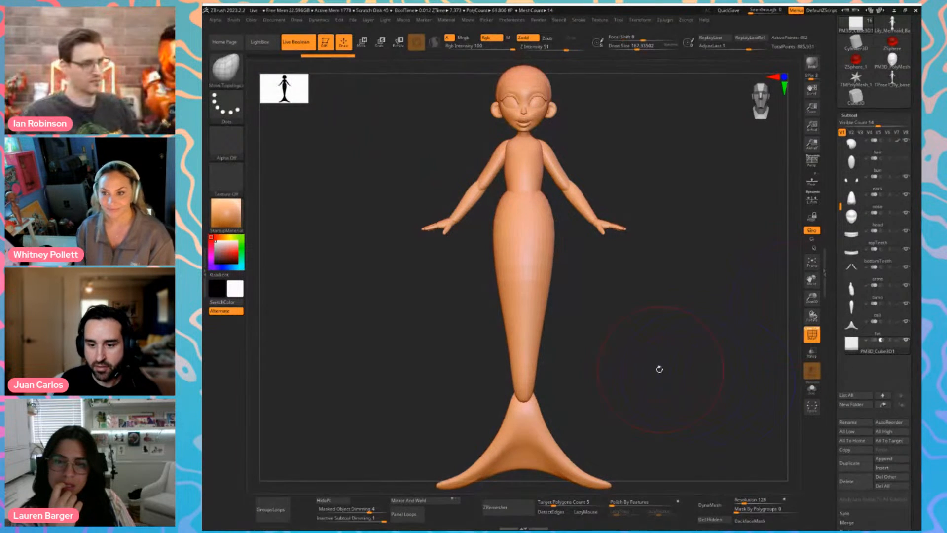
Activate the move gizmo and apply the Unify deformation to the cube to auto-resize it
right_click_drag(674, 371, 638, 336, "ctrl")
key("w")
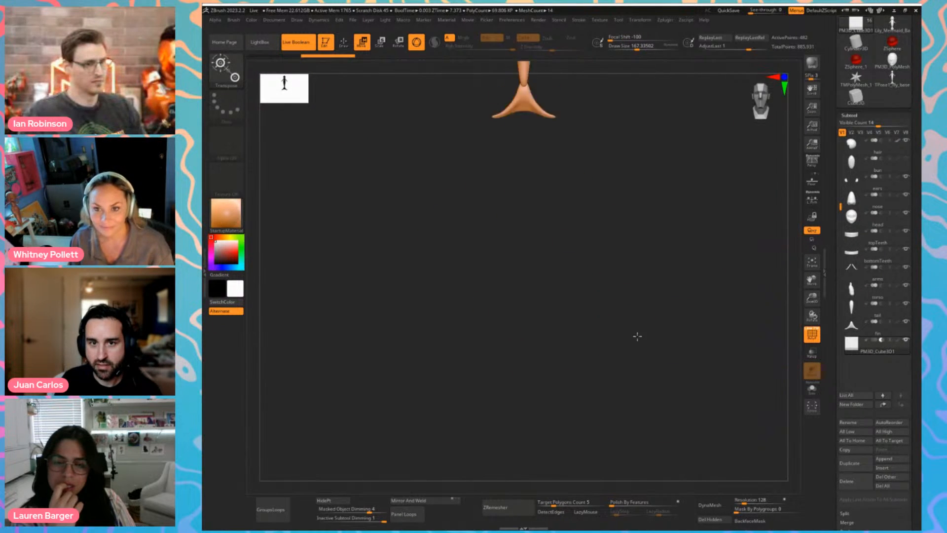
key("f")
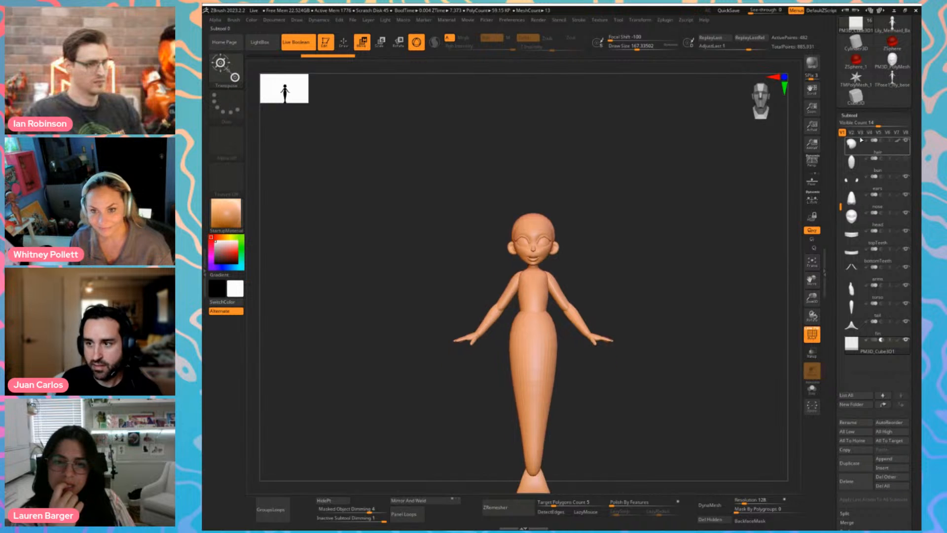
left_click(864, 114)
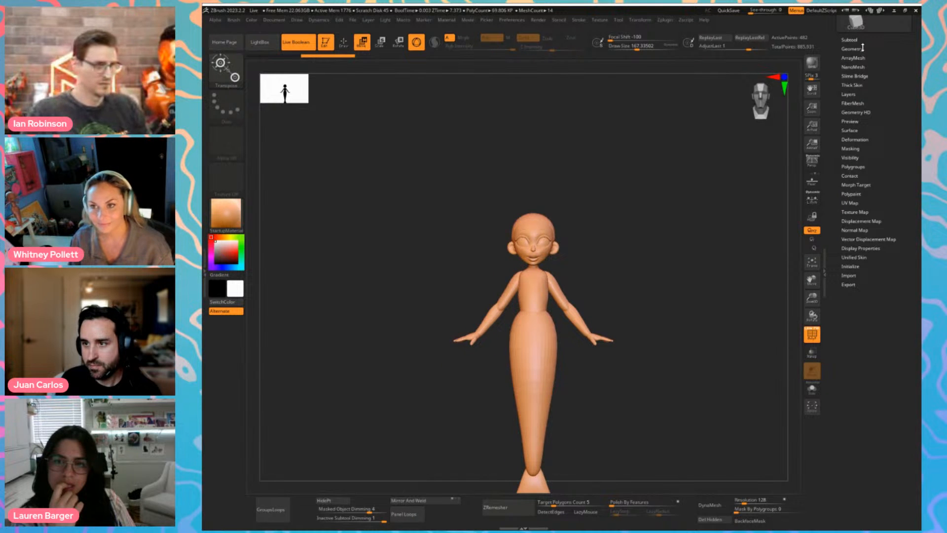
left_click(866, 140)
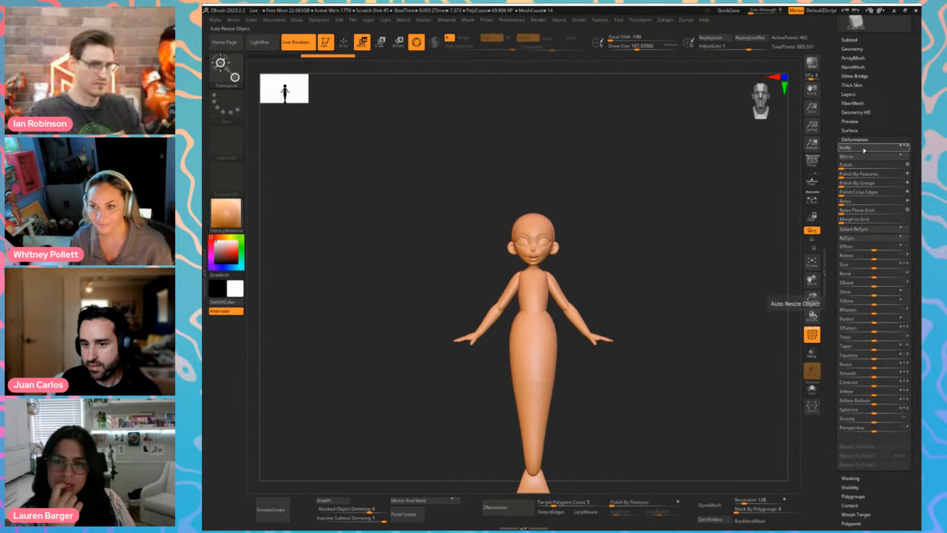
Reselect the cube in the subtool list and isolate it in Solo mode to locate it relative to the figure
left_click_drag(629, 379, 620, 307, "alt")
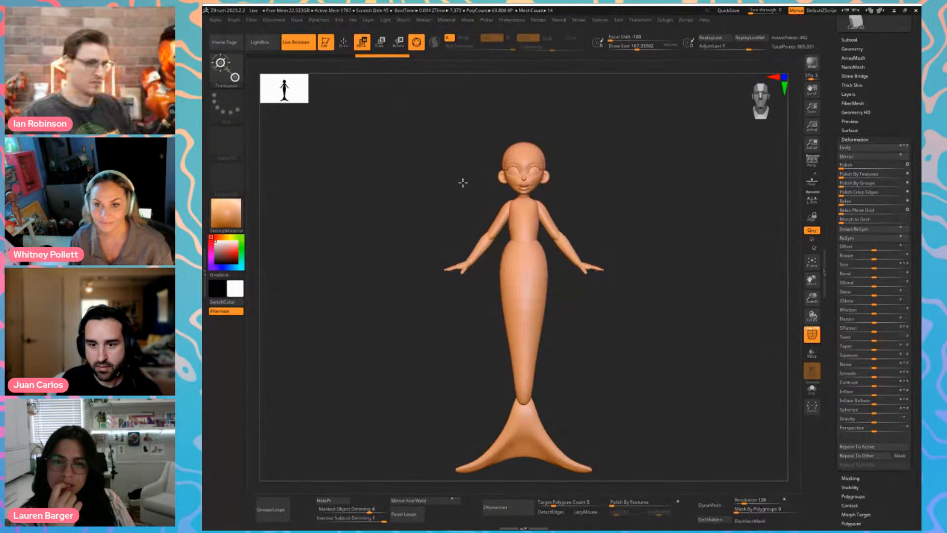
left_click(540, 307, "alt")
left_click(533, 310)
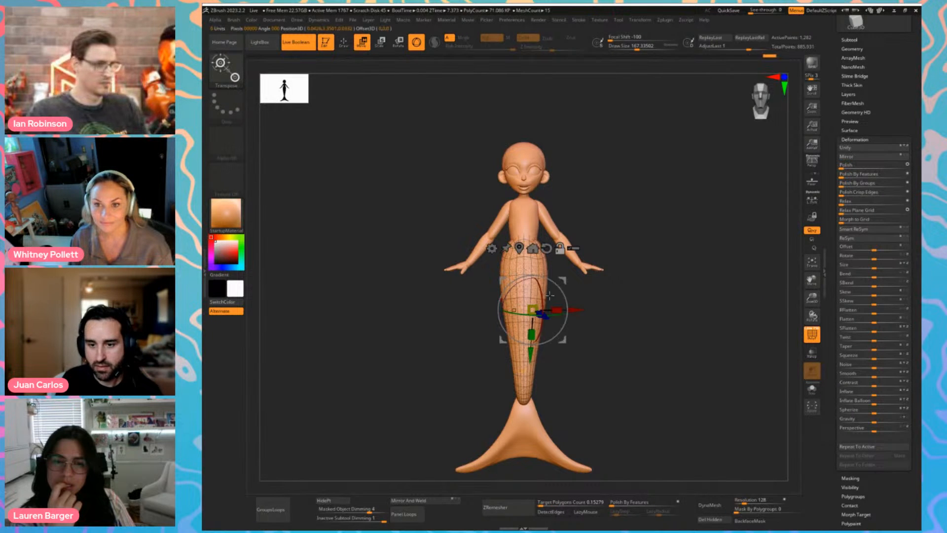
left_click(858, 40)
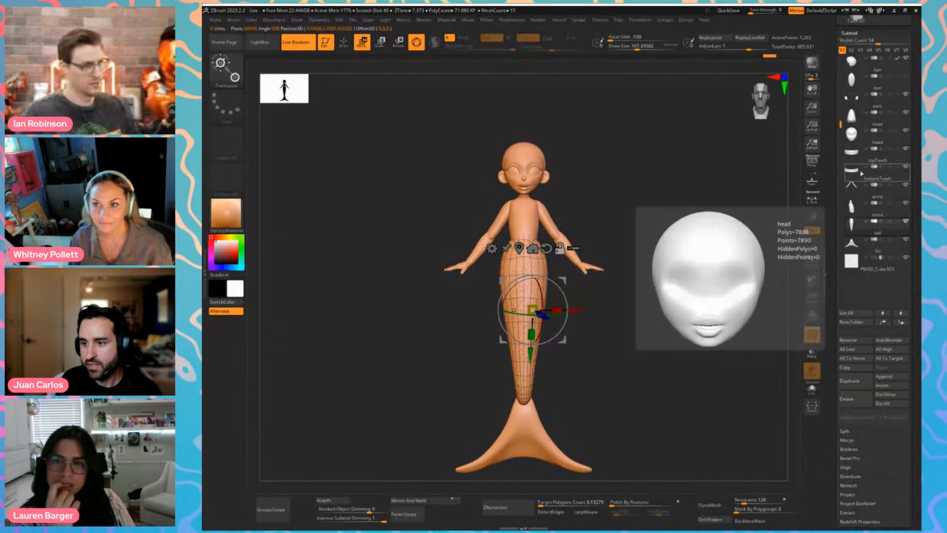
left_click(868, 261)
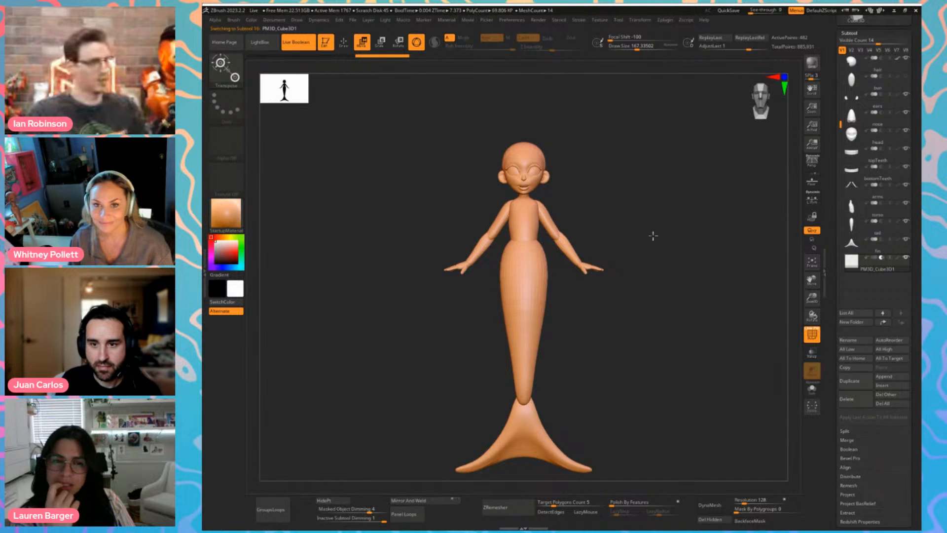
left_click(812, 388)
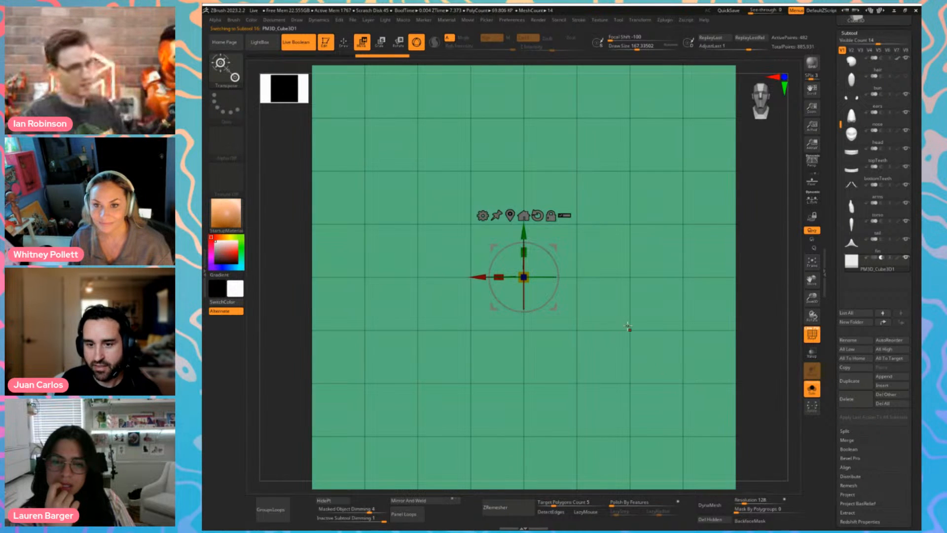
left_click_drag(777, 297, 559, 324, "alt")
left_click_drag(538, 402, 538, 104, "alt")
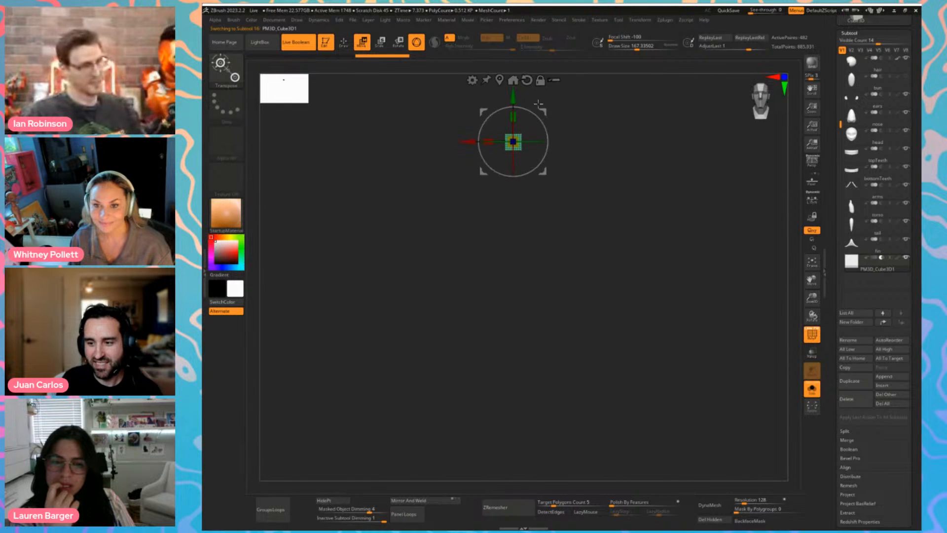
left_click(812, 390)
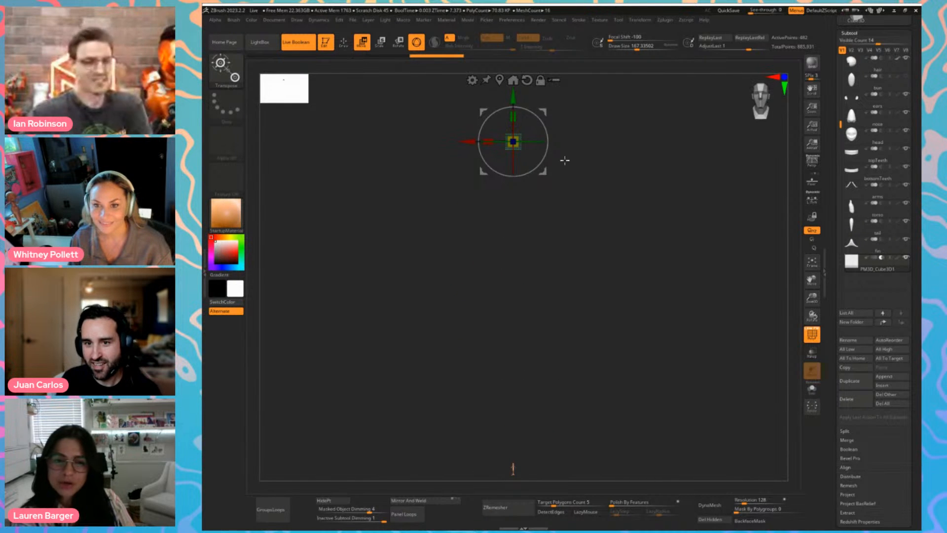
Move the cube down to the mermaid's level and shift it sideways along its X axis
left_click_drag(515, 95, 535, 421)
key("f")
key("shift+f")
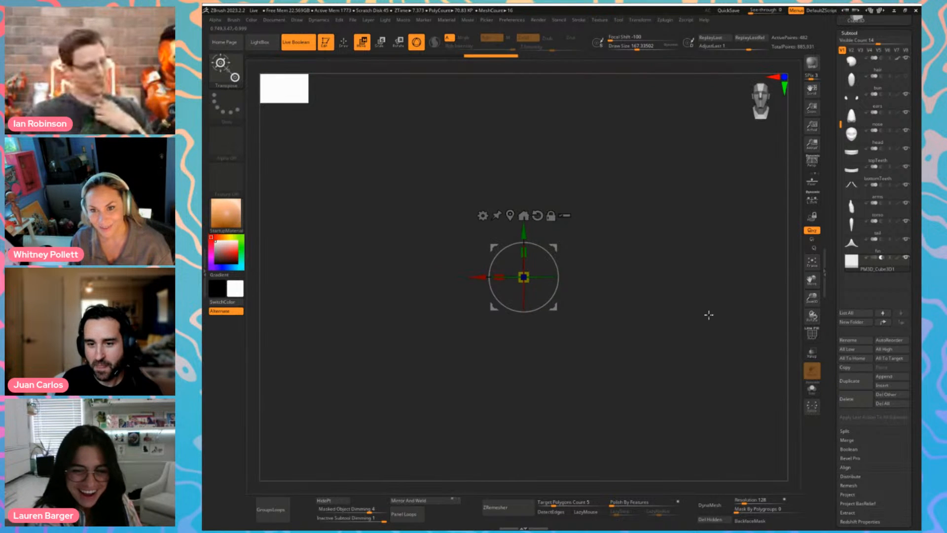
left_click_drag(476, 277, 560, 278)
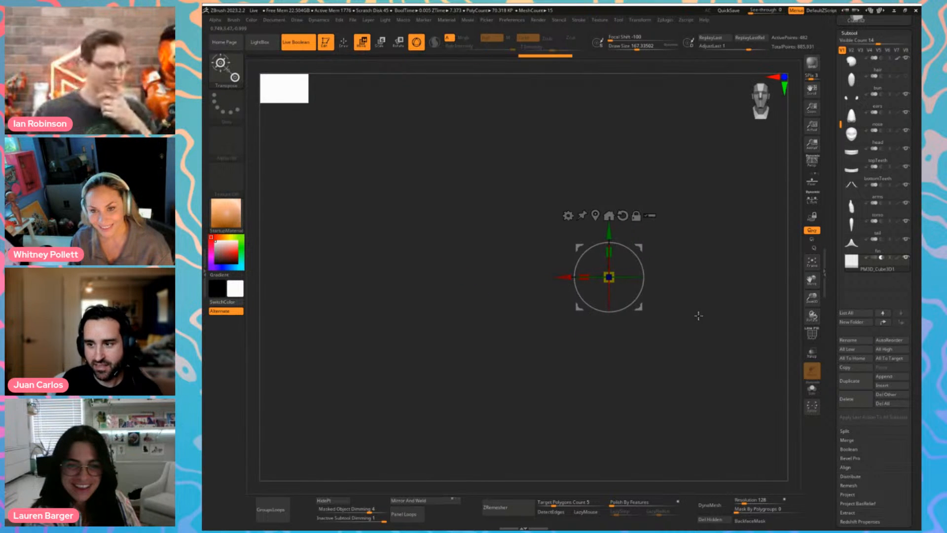
key("shift+f")
Examine the cube's position in Solo mode and select the tail subtool
left_click(812, 389)
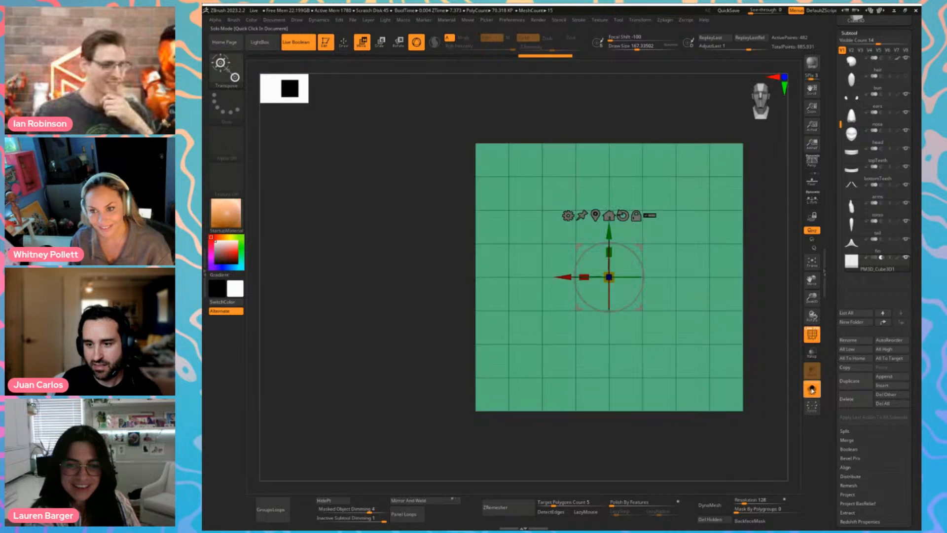
left_click(812, 389)
right_click_drag(736, 453, 689, 397, "ctrl")
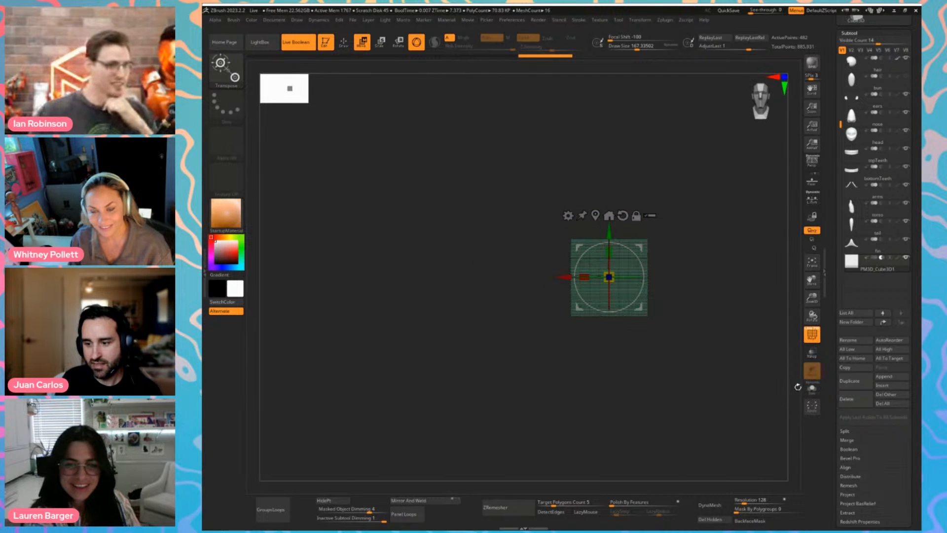
left_click(812, 389)
left_click(849, 239)
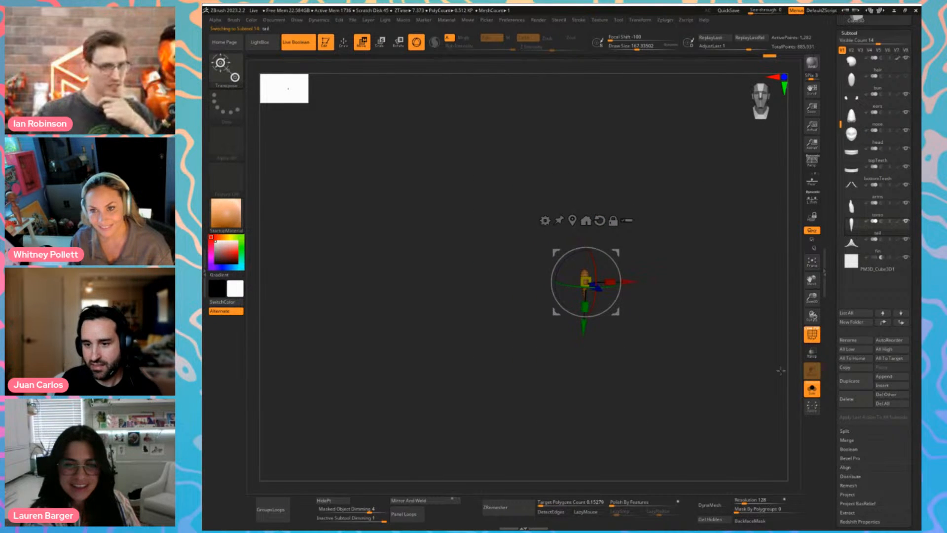
Turn off Live Boolean, reselect the cube and shift it sideways so it overlaps only one arm and half the fin
left_click(284, 45)
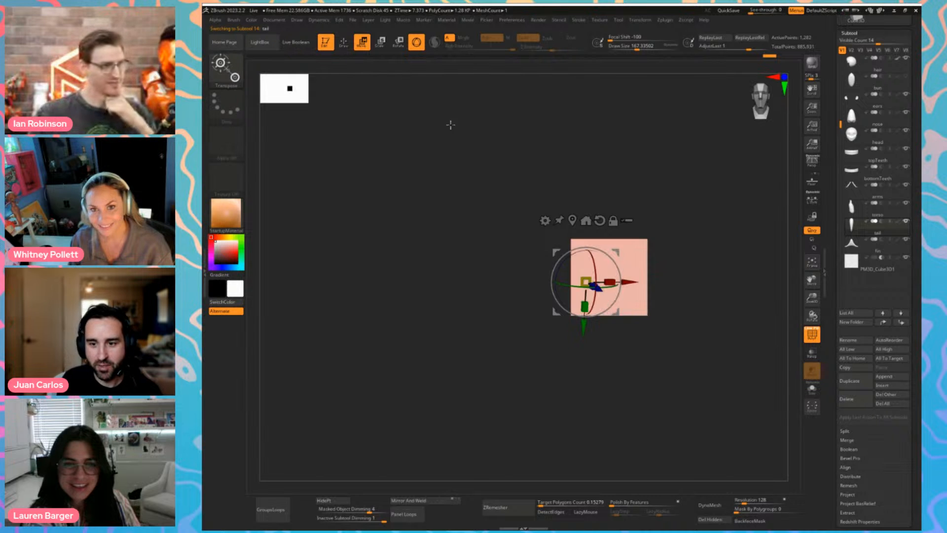
left_click(856, 266)
mouse_move(564, 277)
left_mouse_down()
mouse_move(594, 277)
mouse_move(583, 277)
left_mouse_up()
right_click_drag(589, 354, 646, 415, "ctrl")
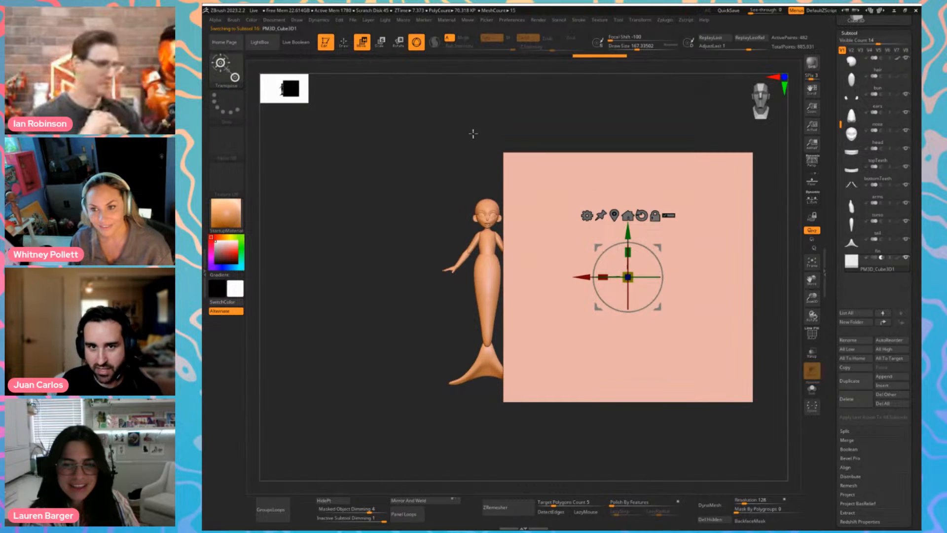
Turn Live Boolean back on and slide the cube across the mermaid until it cuts away the whole figure
left_click(297, 42)
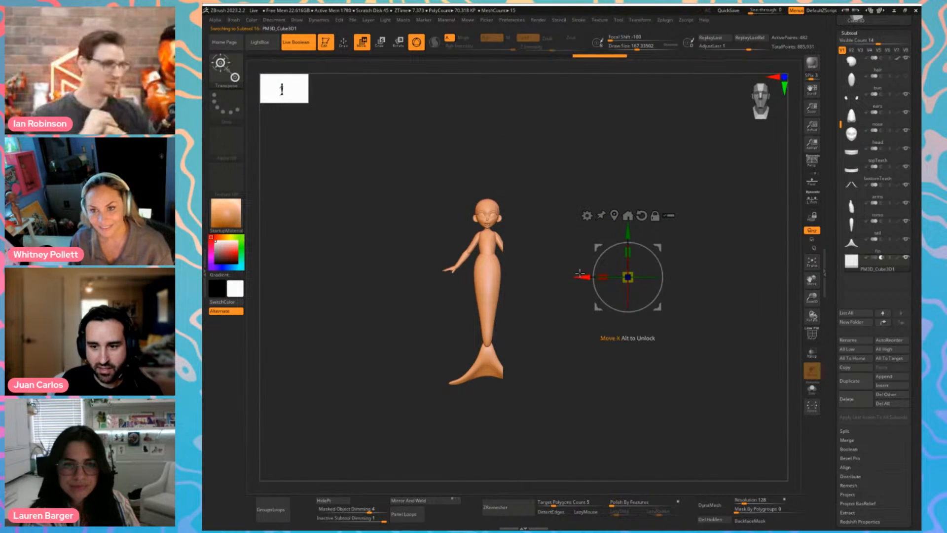
right_click_drag(583, 277, 579, 321)
left_click_drag(586, 275, 449, 256)
right_click_drag(389, 408, 503, 315, "alt")
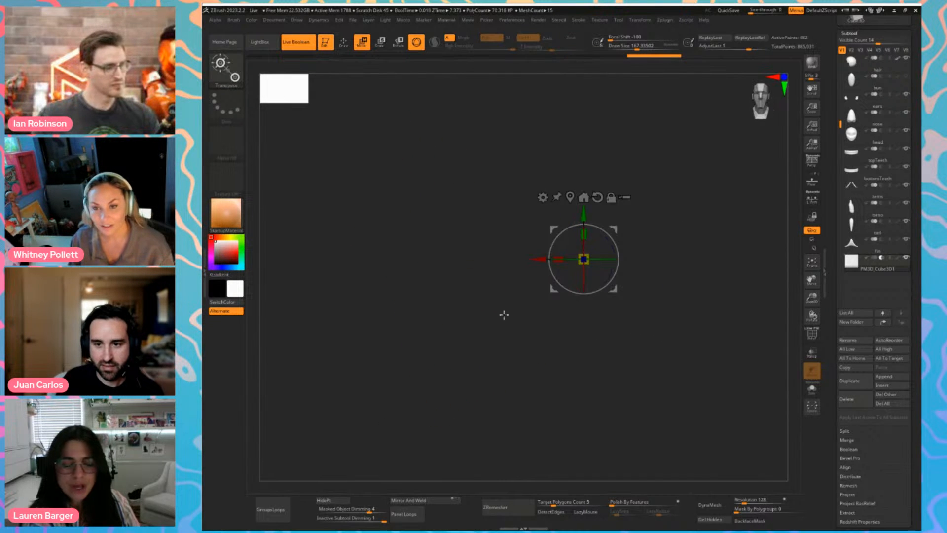
Raise the cube along its Y axis to reveal the figure from the fin up, and adjust its cut through the head
left_click_drag(584, 214, 567, 40)
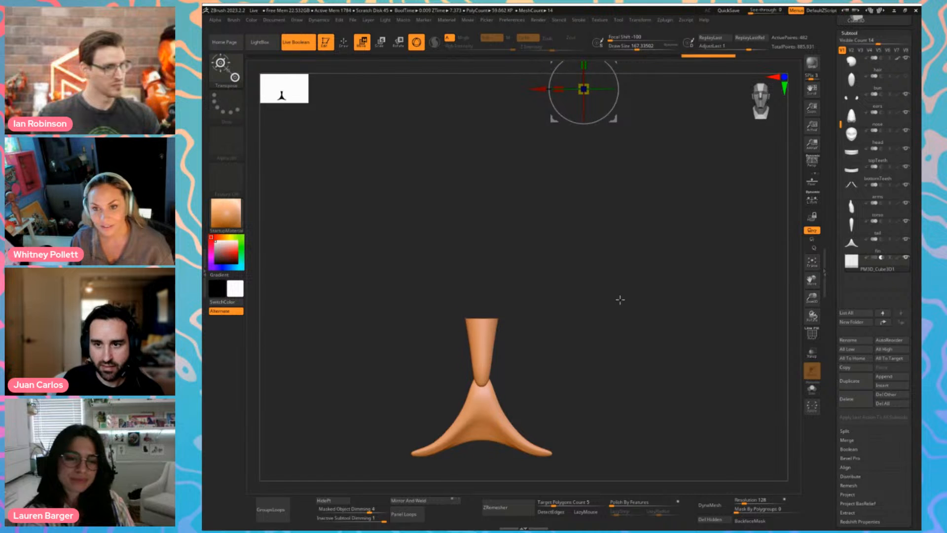
right_click_drag(620, 301, 600, 363, "ctrl")
right_click_drag(608, 317, 594, 293)
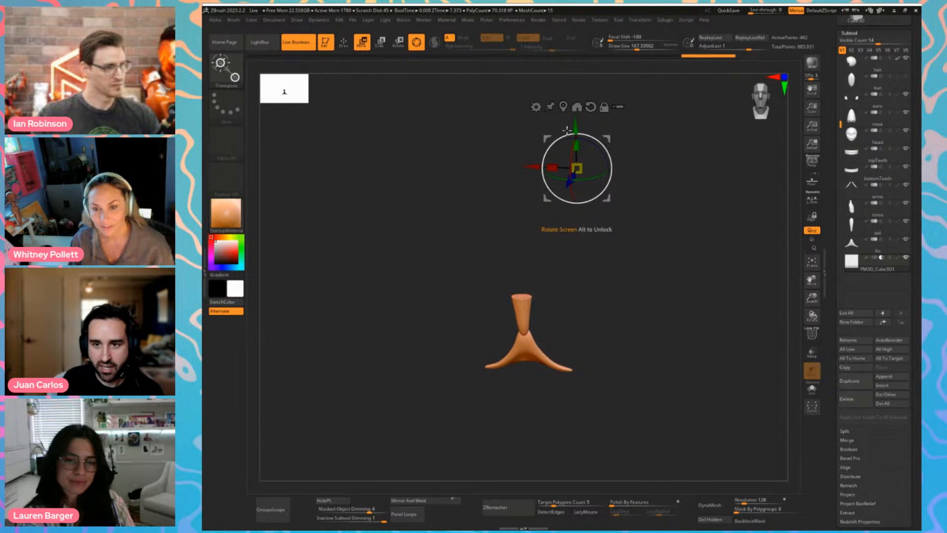
left_click_drag(576, 128, 562, 35)
mouse_move(592, 190)
left_mouse_down()
mouse_move(606, 258)
mouse_move(579, 186)
left_mouse_up()
left_click_drag(564, 147, 551, 166)
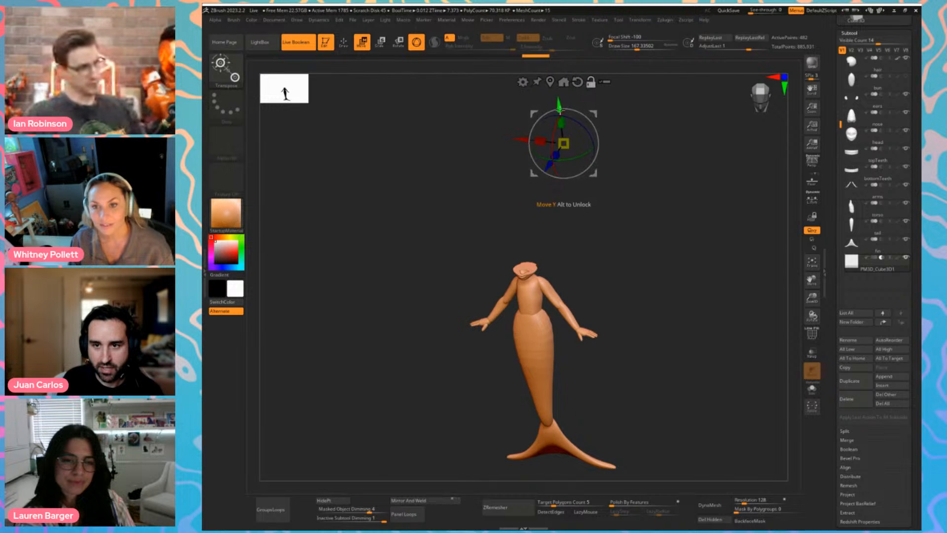
left_click_drag(558, 101, 572, 215)
left_click_drag(626, 192, 640, 226, "alt")
Display the cube's PolyFrame, fill the cube with bright green using FillObject, and reset the active color to white
key("shift+f")
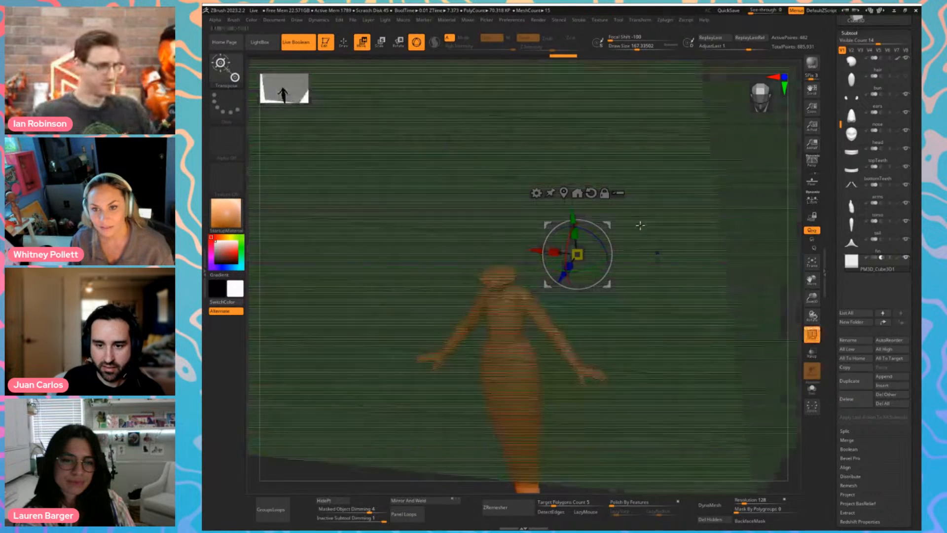
left_click(253, 22)
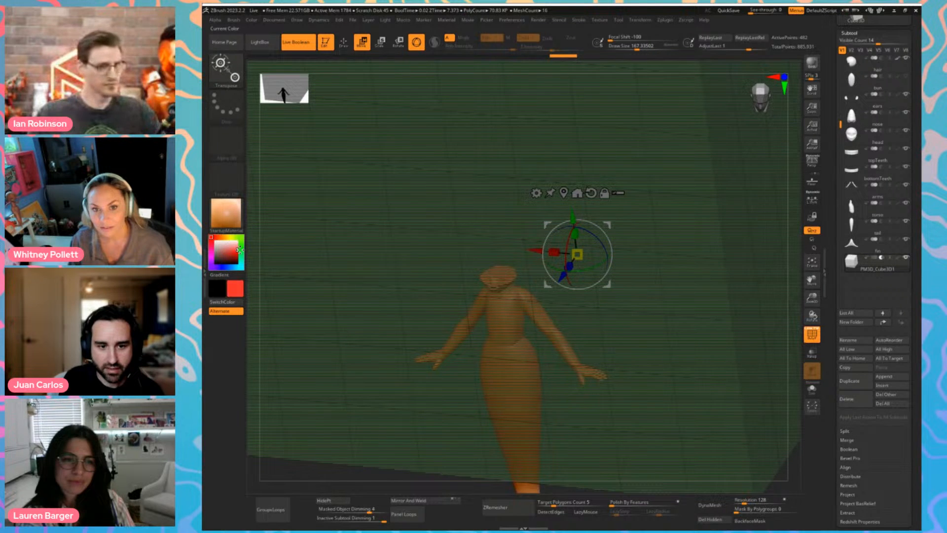
left_click(240, 247)
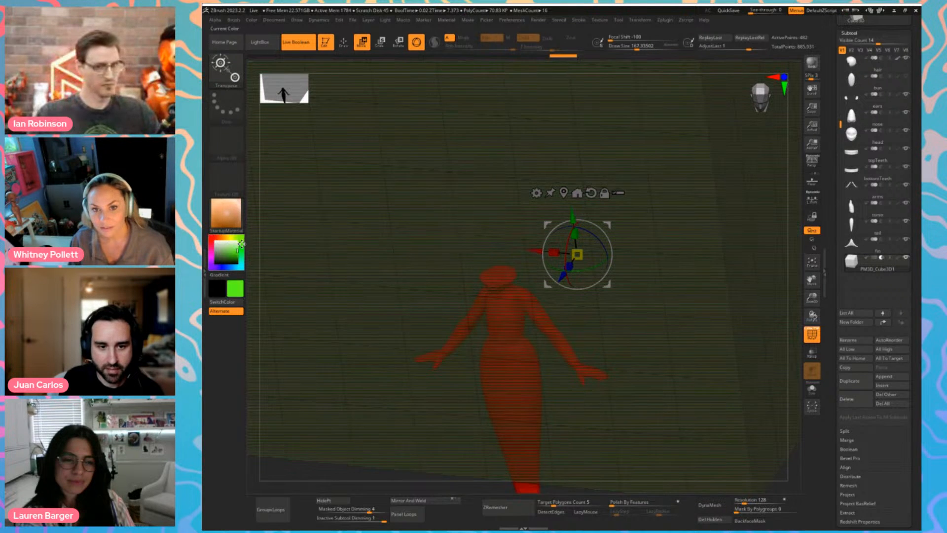
left_click(252, 22)
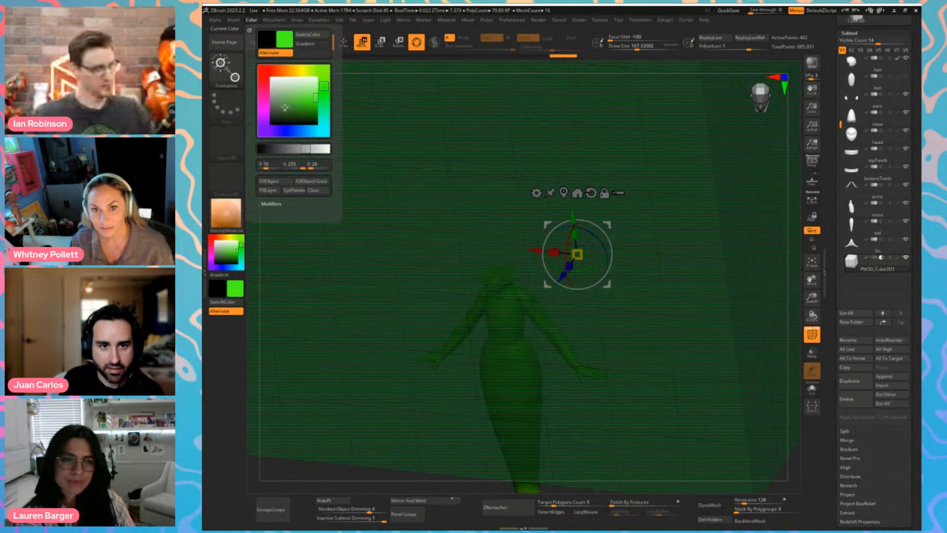
left_click(283, 181)
left_click(211, 239)
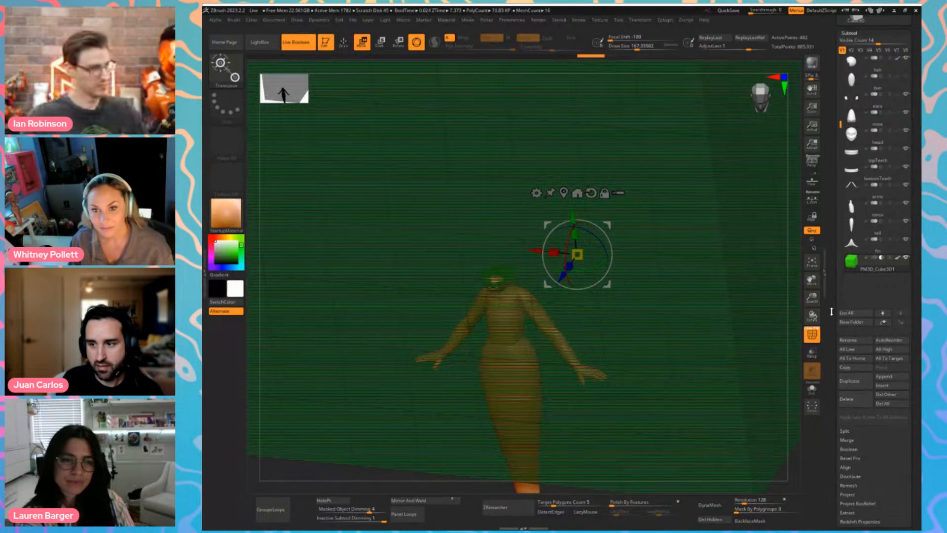
Hide the PolyFrame and lower the cube so it cuts the mermaid through the hips and forearms
left_click(812, 333)
left_click_drag(700, 377, 522, 178, "shift")
left_click_drag(568, 153, 570, 244)
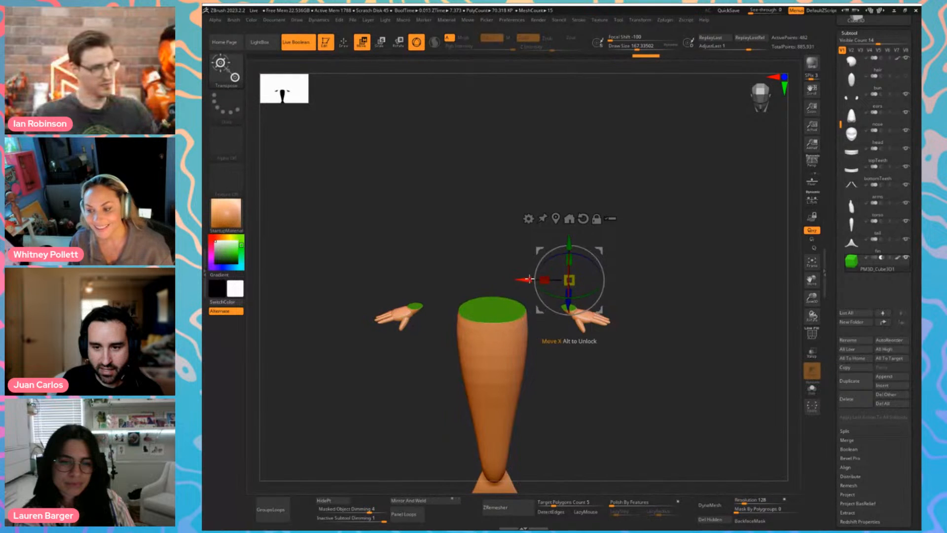
Slide the cube sideways off the body and lower it so it clips only the fingertips of one hand
left_click_drag(528, 280, 758, 316)
left_click_drag(670, 358, 505, 334, "alt")
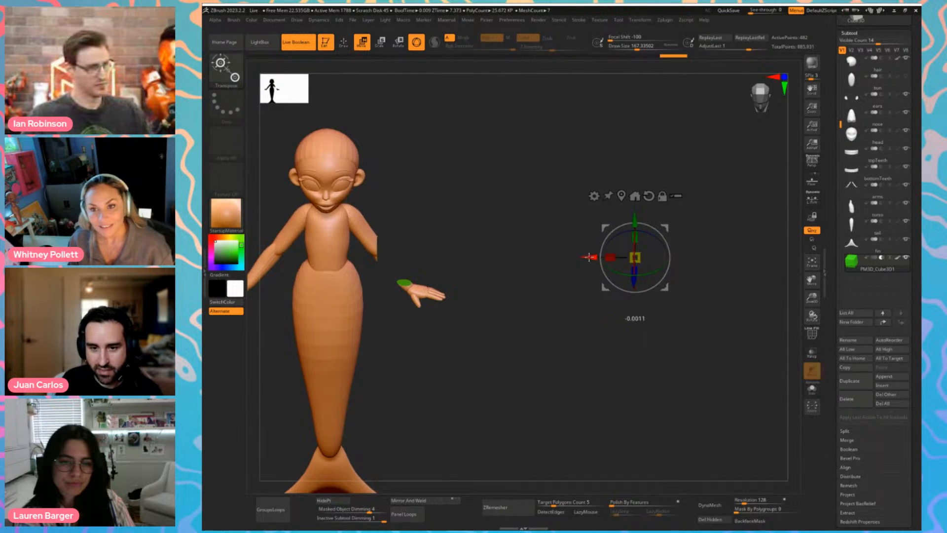
left_click_drag(588, 256, 644, 258)
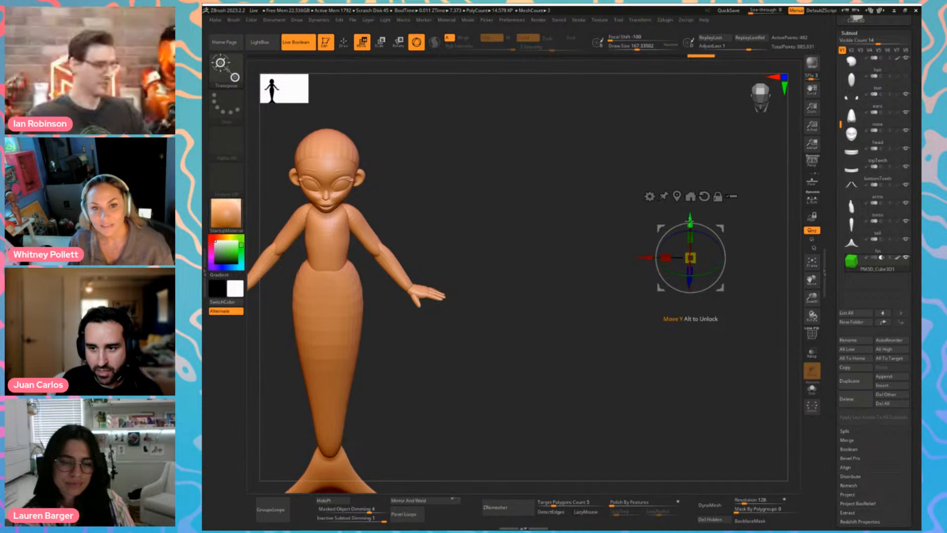
left_click_drag(690, 221, 691, 263)
left_click_drag(636, 292, 582, 308)
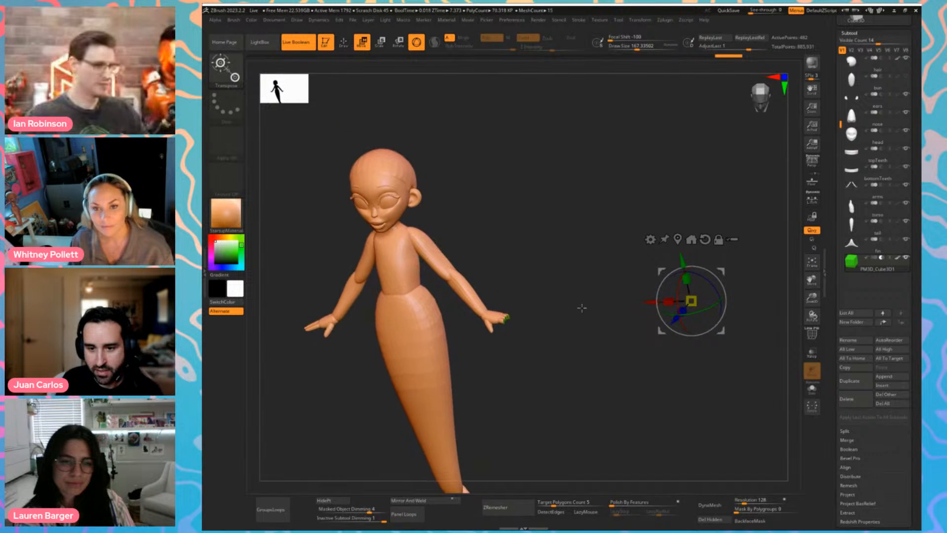
Slide the cube inward along its X axis so its cut moves from the fingertips up to the forearm
left_click_drag(576, 342, 489, 299)
left_click_drag(478, 393, 588, 306, "alt")
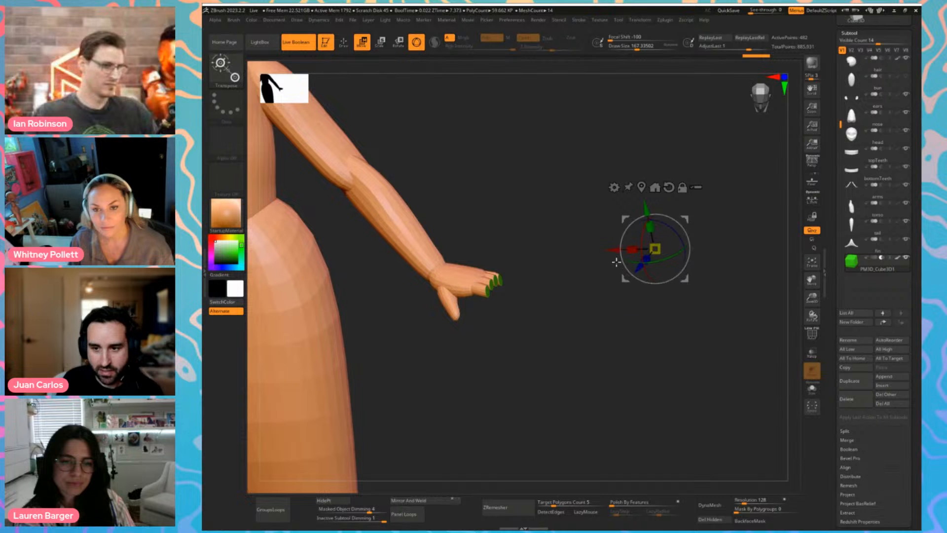
left_click_drag(610, 249, 508, 324)
left_click_drag(486, 366, 623, 280, "alt")
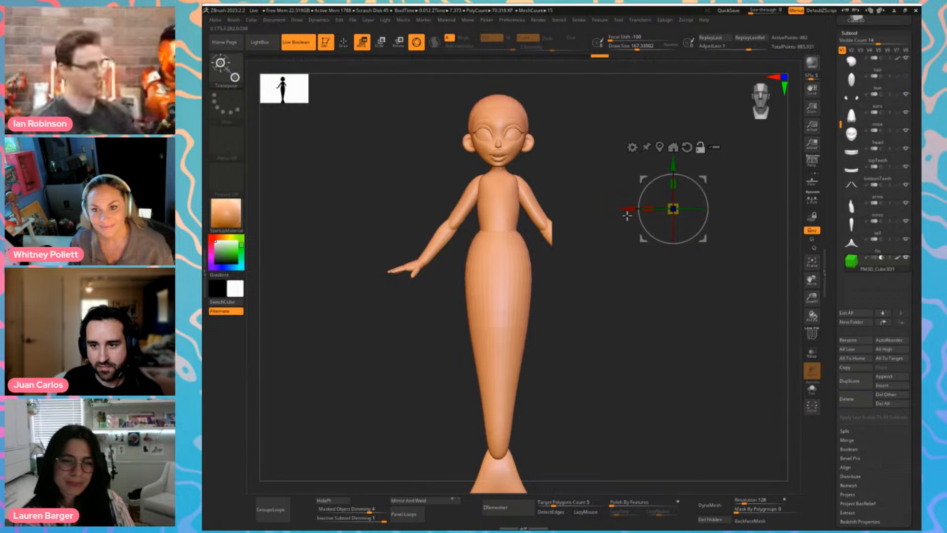
Slide the cube to the body's centre line and examine the lengthwise cross-section through the head and torso
left_click_drag(627, 214, 591, 222)
left_click_drag(612, 301, 582, 341)
left_click_drag(595, 204, 582, 204)
left_click_drag(538, 282, 406, 386)
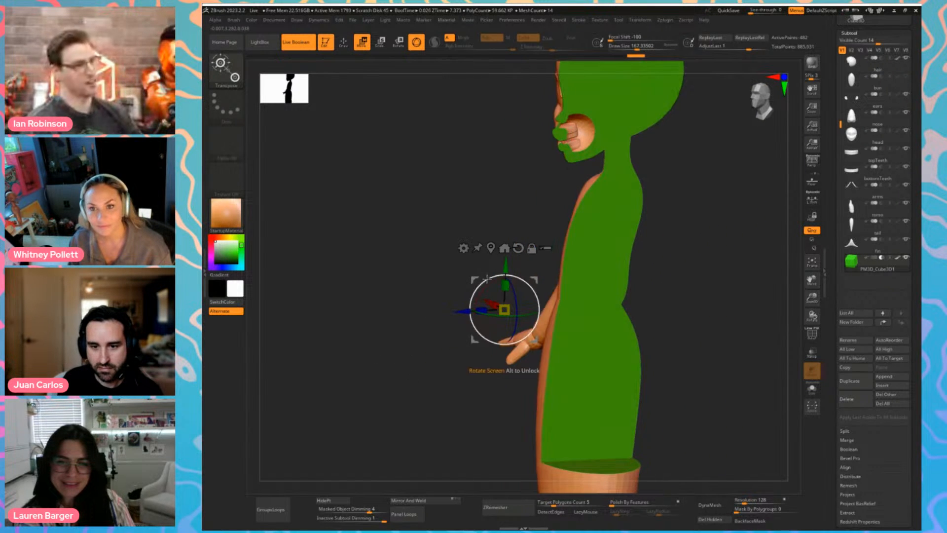
left_click_drag(489, 298, 463, 341)
left_click_drag(411, 356, 474, 364)
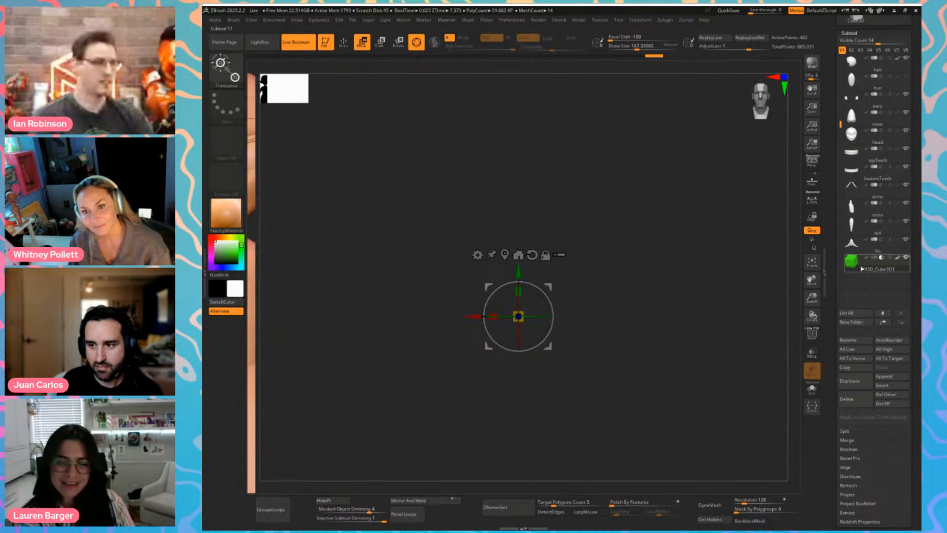
Hide the cube, make the hair the active subtool, and frame the whole figure
left_click(848, 245)
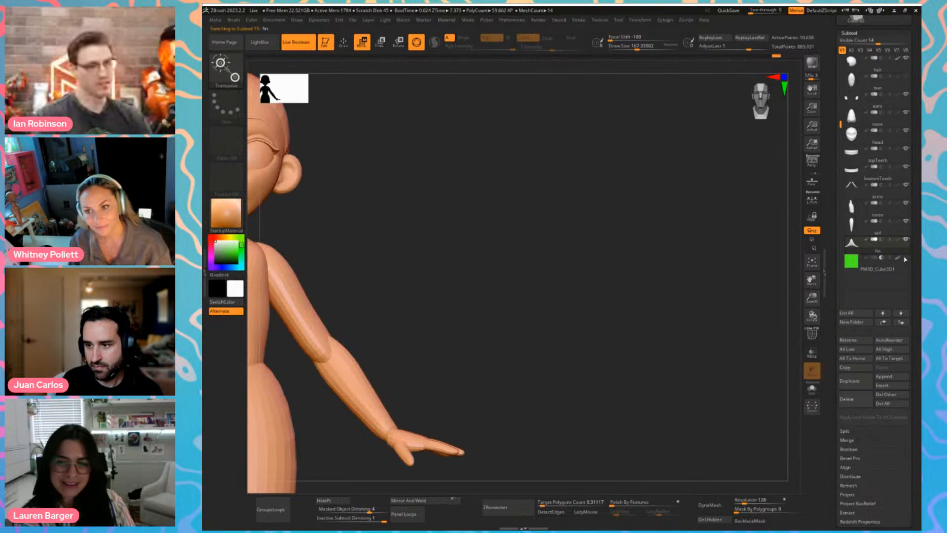
left_click(849, 71)
key("f")
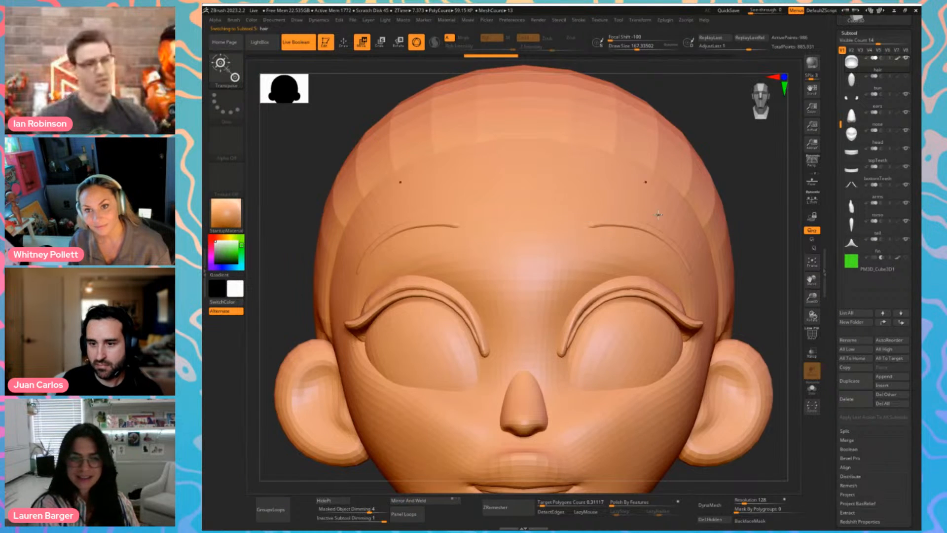
key("f")
Switch to the Move brush and make the tail the active subtool
key("b")
key("m")
key("v")
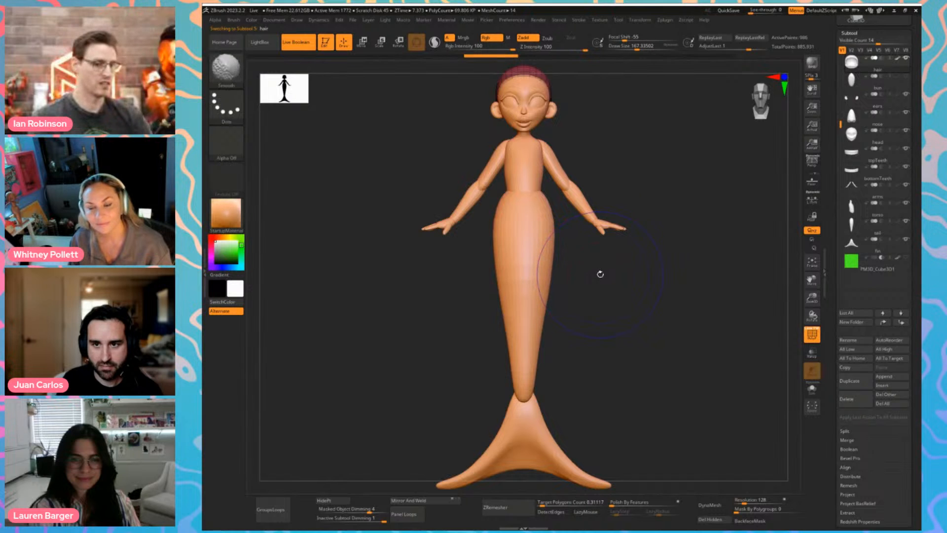
key("shift+f")
mouse_move(600, 274)
left_mouse_down()
mouse_move(591, 275)
mouse_move(602, 281)
left_mouse_up()
left_click(551, 255, "alt")
right_click_drag(603, 282, 612, 321, "ctrl")
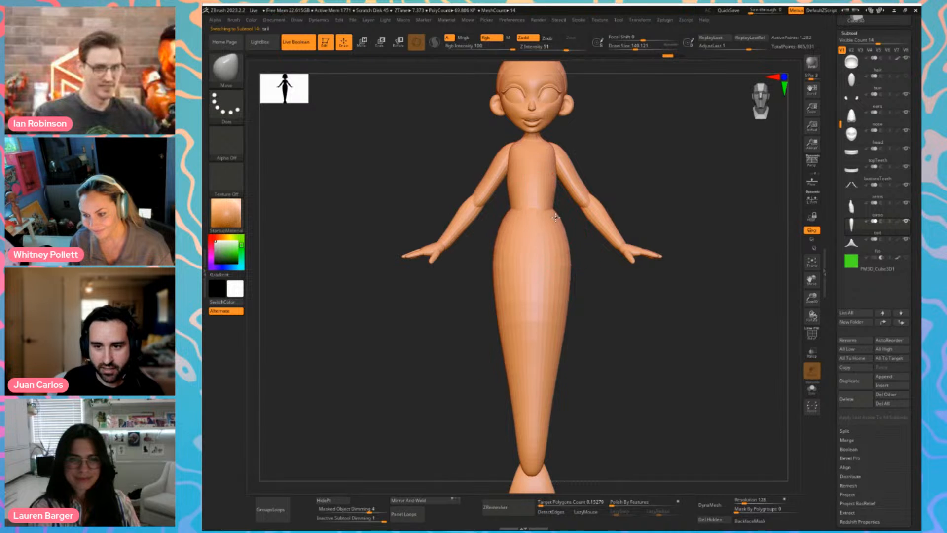
Raise the tail to a higher subdivision level
key("bracketright")
right_click_drag(596, 310, 612, 340, "ctrl")
right_click_drag(641, 299, 627, 369, "alt")
key("shift")
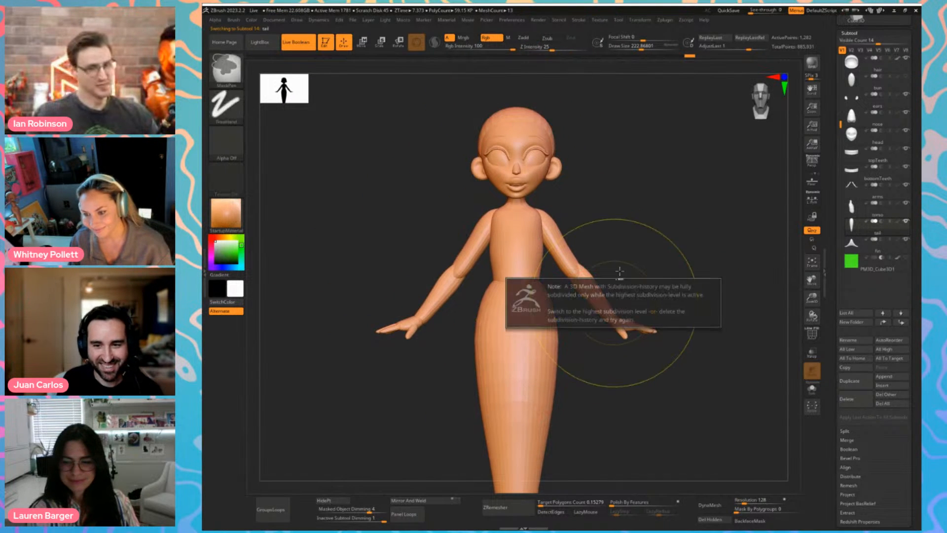
key("d")
left_click_drag(658, 236, 669, 208, "alt")
Switch to the Move Topological brush and adjust its draw size for work on the torso near the shoulder
key("bracketleft")
key("b")
key("m")
key("t")
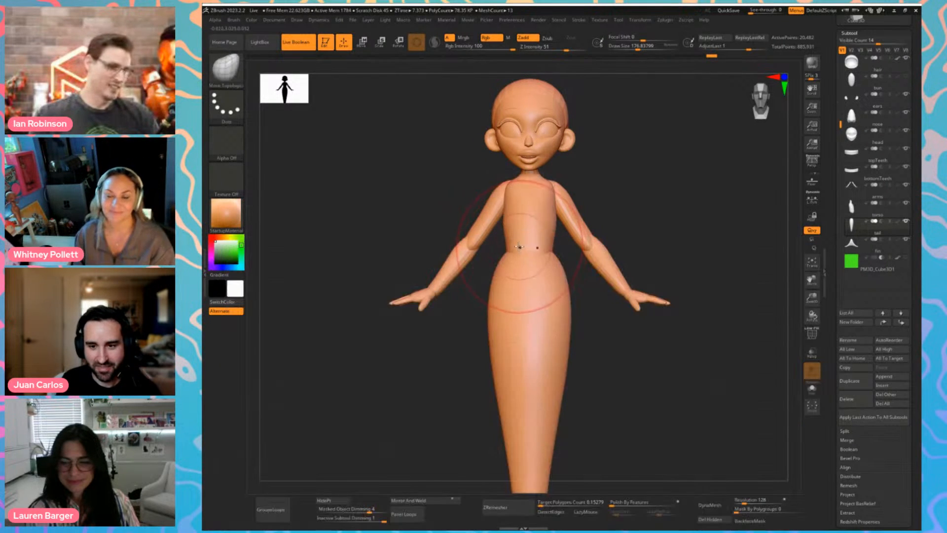
key("bracketleft")
key("s")
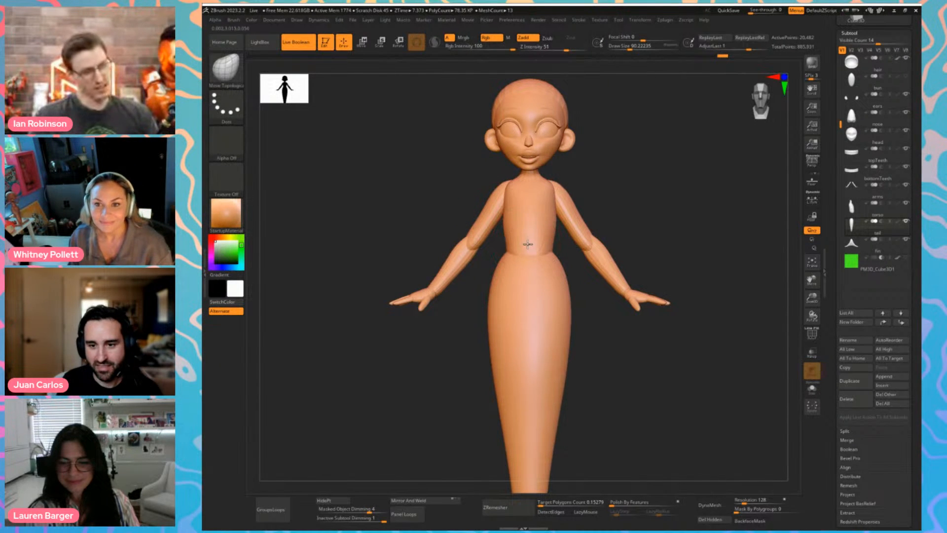
key("s")
left_click_drag(503, 195, 502, 192)
key("s")
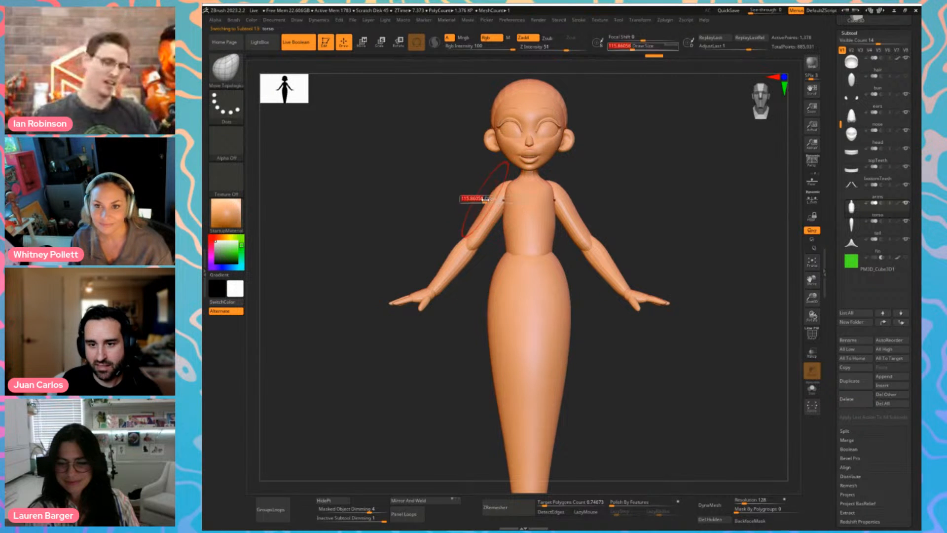
Make the arms the active subtool and fine-tune their shape around the forearms and elbows
left_click(487, 211, "alt")
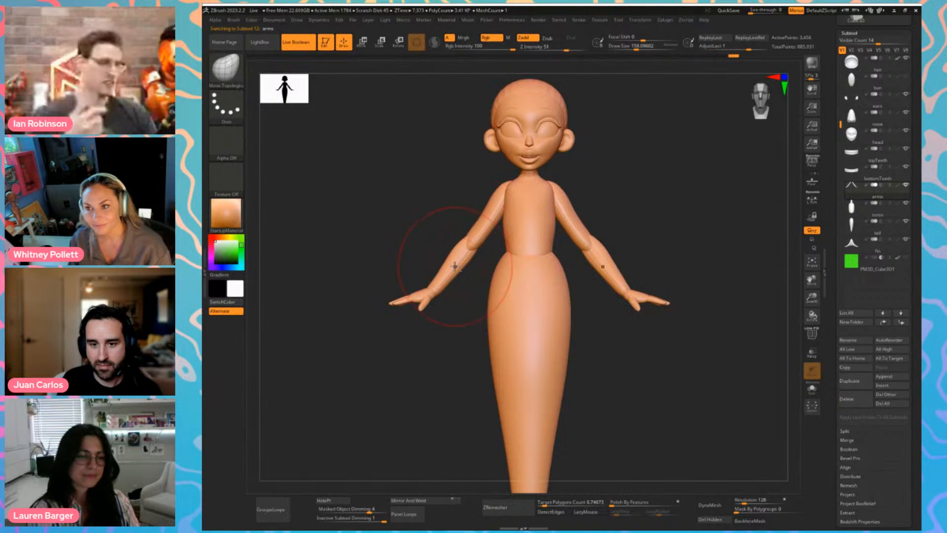
key("s")
left_click_drag(453, 258, 459, 254)
right_click_drag(459, 254, 484, 224)
key("s")
left_click_drag(447, 241, 441, 240)
Make the torso the active subtool and subtly reshape its waist where it meets the tail
left_click(397, 232, "alt")
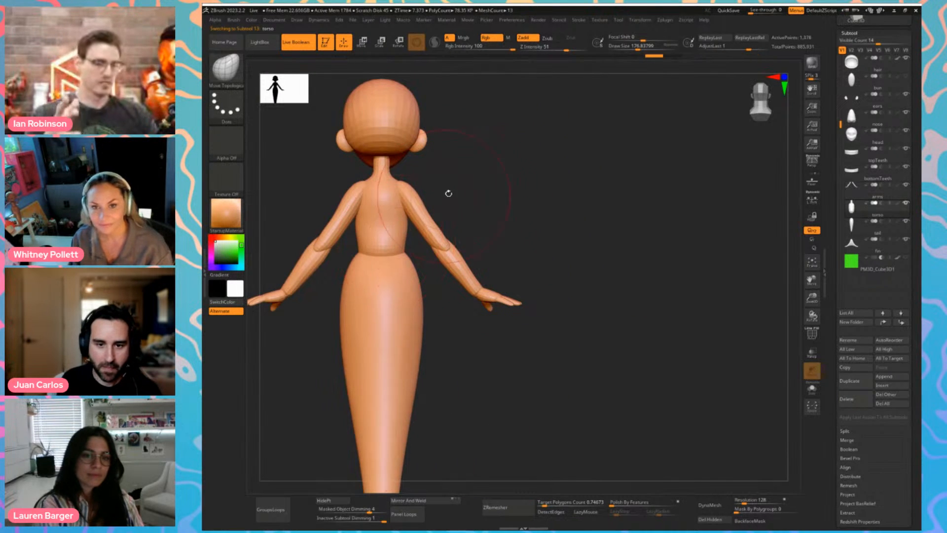
mouse_move(448, 192)
right_mouse_down("alt")
mouse_move(682, 189)
mouse_move(587, 250)
right_mouse_up("alt")
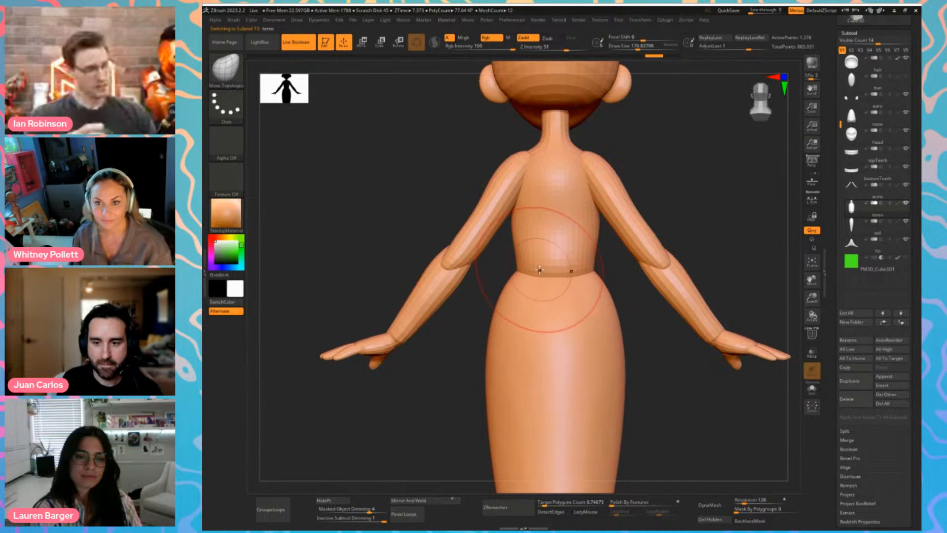
right_click_drag(502, 273, 573, 271, "shift")
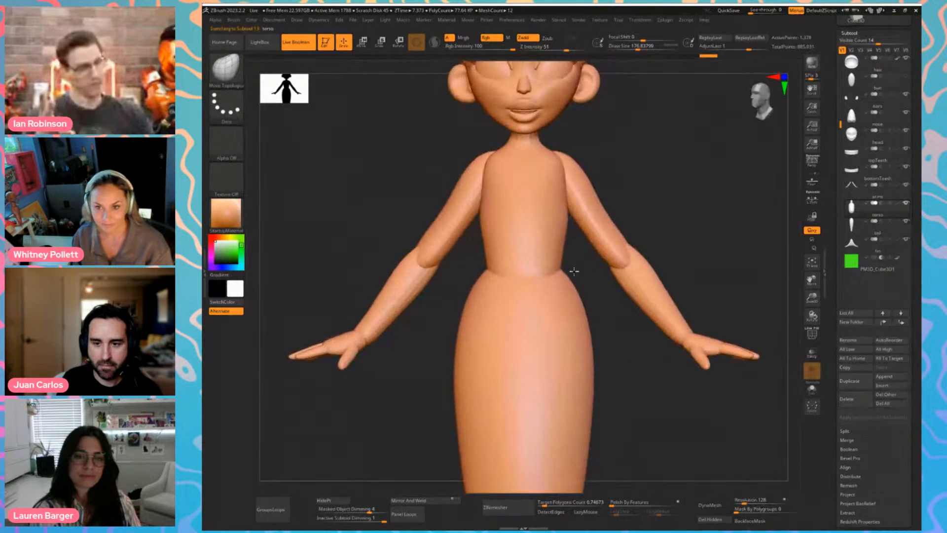
key("s")
left_click_drag(555, 261, 560, 261)
mouse_move(577, 260)
right_mouse_down("ctrl")
mouse_move(620, 163)
mouse_move(616, 239)
right_mouse_up("ctrl")
key("s")
left_click_drag(552, 254, 542, 255)
right_click_drag(542, 245, 526, 297, "ctrl")
Return to the arms subtool and make small contour adjustments around the elbows with the Move Topological brush
left_click(521, 281, "alt")
key("s")
mouse_move(519, 273)
left_mouse_down()
mouse_move(528, 274)
mouse_move(521, 261)
left_mouse_up()
key("s")
left_click_drag(521, 260, 507, 260)
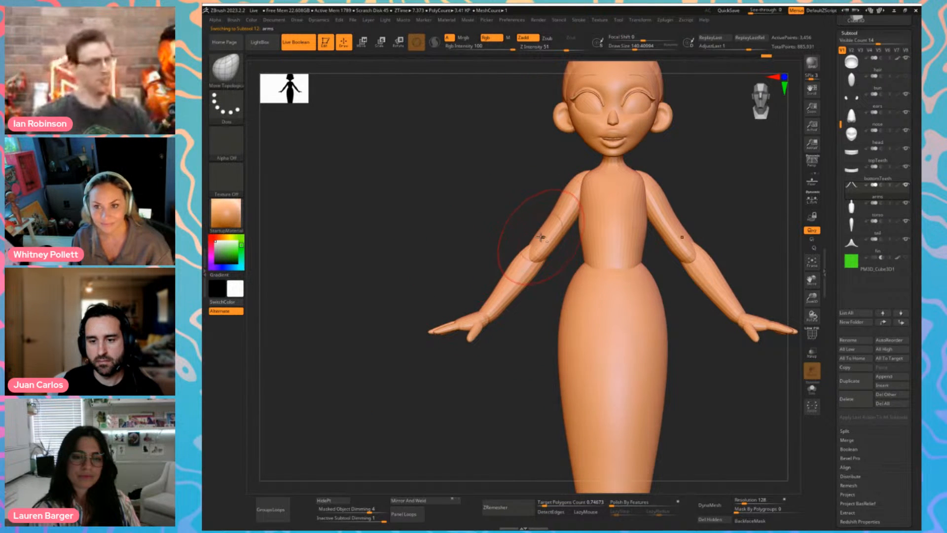
key("s")
left_click_drag(535, 232, 544, 231)
left_click_drag(527, 244, 534, 240)
mouse_move(534, 240)
right_mouse_down()
mouse_move(504, 266)
mouse_move(511, 256)
mouse_move(488, 256)
mouse_move(543, 255)
mouse_move(516, 284)
mouse_move(537, 296)
mouse_move(444, 292)
right_mouse_up()
key("shift+f")
key("shift+f")
Bring the head into close-up as the active subtool and enlarge the brush for work on the face
key("s")
key("s")
mouse_move(511, 247)
left_mouse_down()
mouse_move(515, 266)
mouse_move(446, 323)
mouse_move(429, 319)
mouse_move(437, 328)
mouse_move(512, 262)
mouse_move(518, 239)
left_mouse_up()
key("s")
key("s")
key("s")
mouse_move(464, 322)
left_mouse_down()
mouse_move(525, 260)
mouse_move(518, 255)
left_mouse_up()
key("bracketright")
key("bracketright")
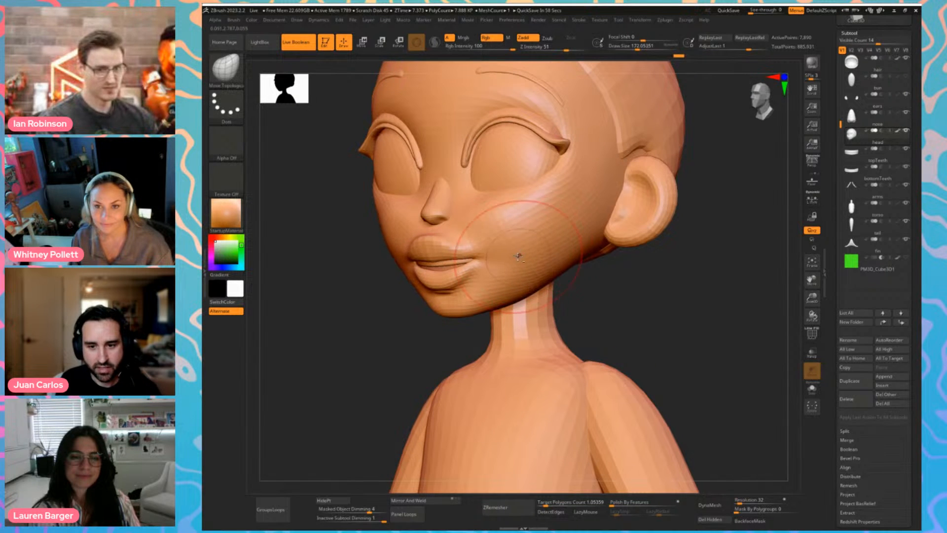
mouse_move(632, 295)
left_mouse_down()
mouse_move(650, 296)
mouse_move(694, 355)
left_mouse_up()
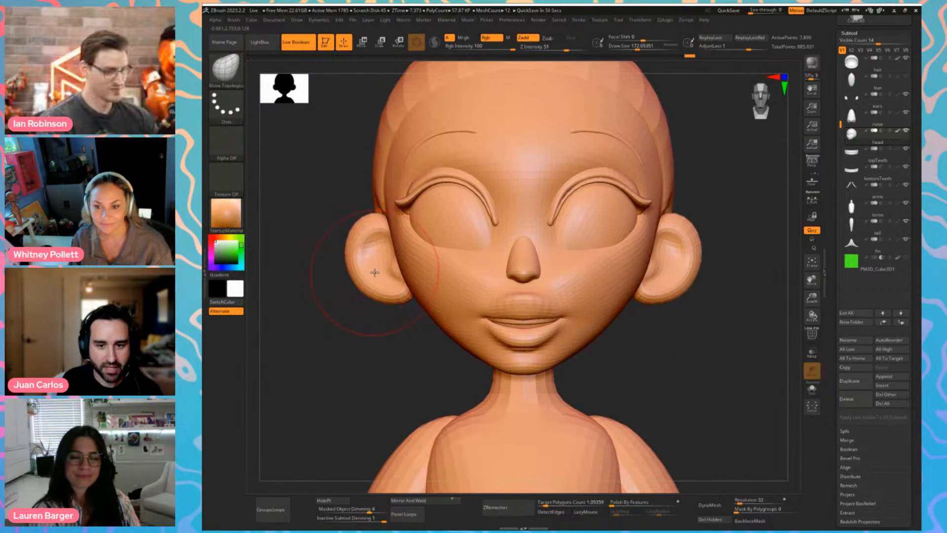
Make the ears the active subtool and slightly reshape them with the Move Topological brush
left_click(376, 275, "alt")
key("s")
mouse_move(374, 279)
left_mouse_down()
mouse_move(389, 278)
mouse_move(347, 298)
mouse_move(354, 316)
mouse_move(408, 315)
left_mouse_up()
key("s")
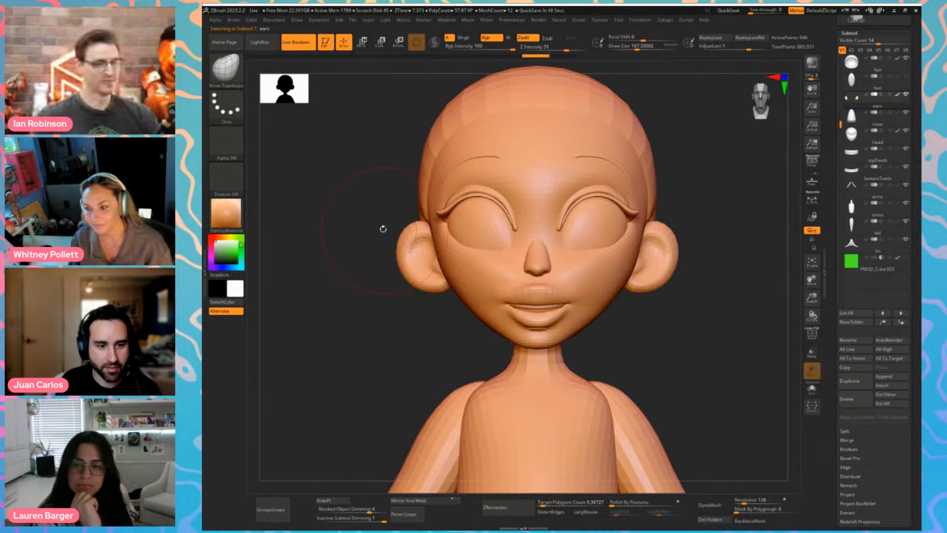
key("s")
mouse_move(449, 281)
left_mouse_down()
mouse_move(408, 296)
mouse_move(412, 286)
left_mouse_up()
key("s")
mouse_move(408, 275)
left_mouse_down()
mouse_move(403, 267)
mouse_move(439, 291)
mouse_move(425, 322)
mouse_move(380, 292)
mouse_move(397, 311)
left_mouse_up()
key("s")
key("s")
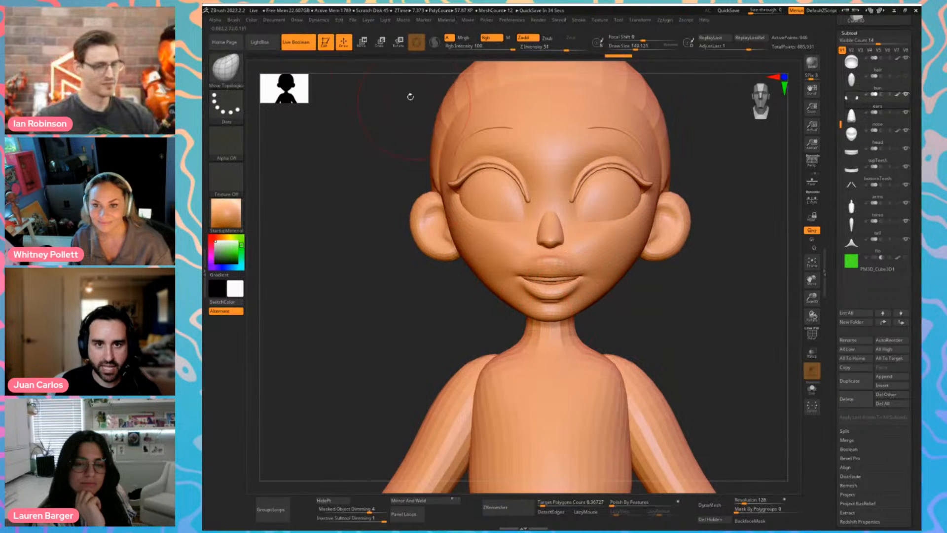
Switch the material to BasicMaterial and reposition the light near the upper middle of the light placement sphere
left_click(234, 218)
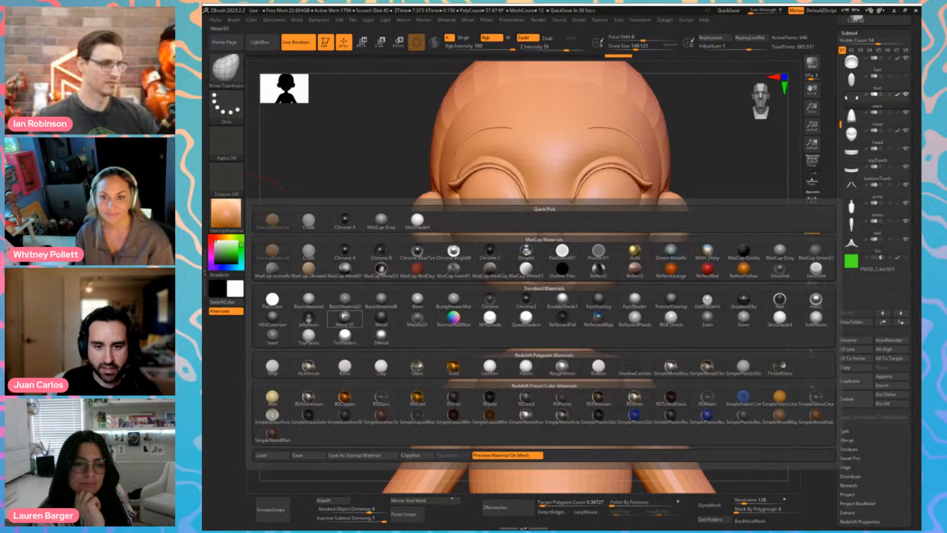
left_click(307, 300)
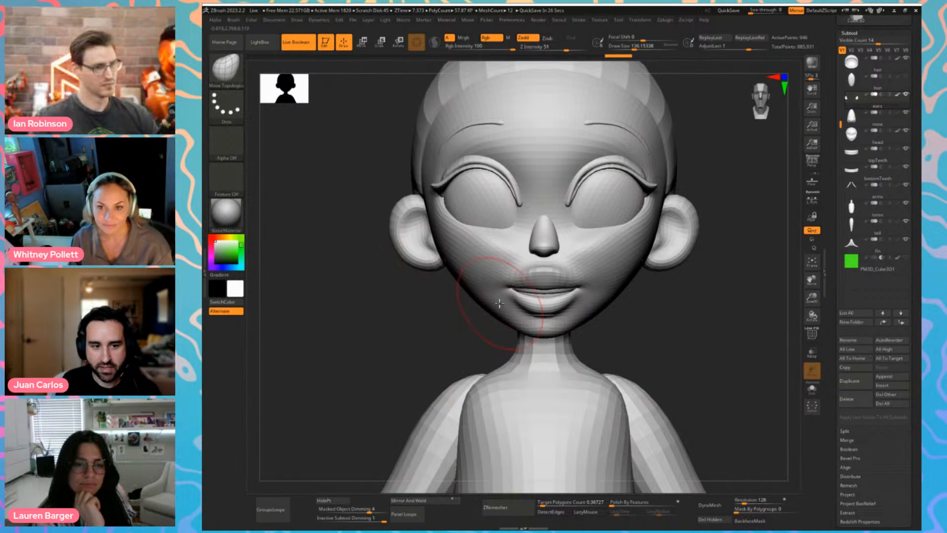
left_click(384, 21)
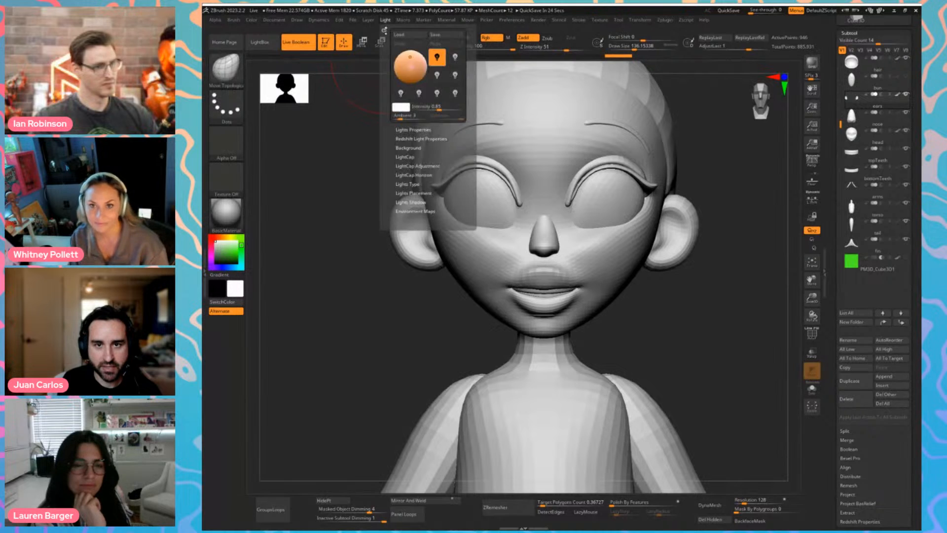
left_click(408, 58)
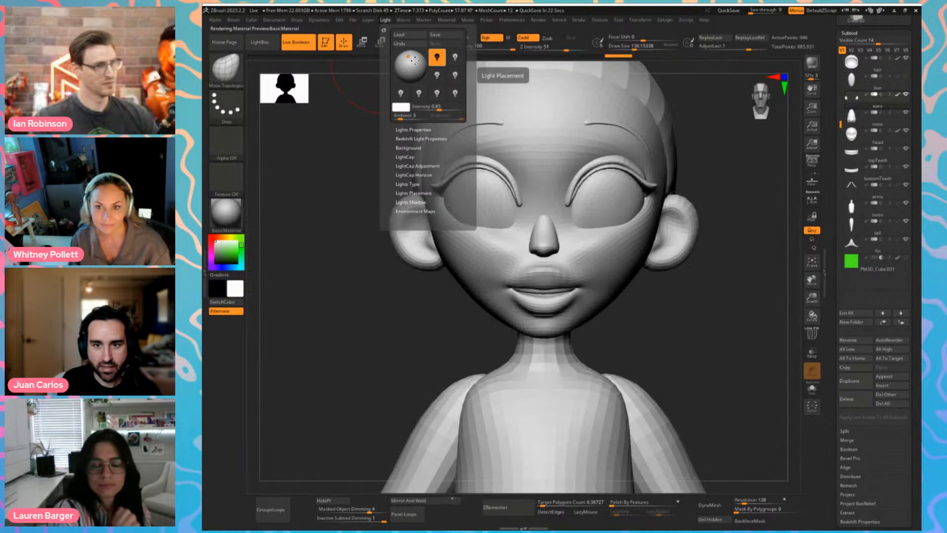
left_click(416, 62)
left_click(411, 61)
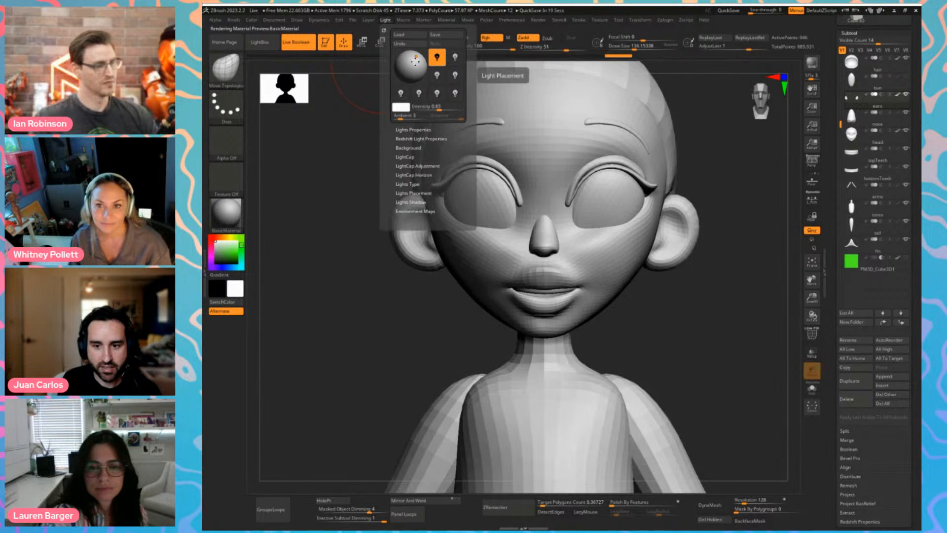
left_click_drag(410, 61, 412, 59)
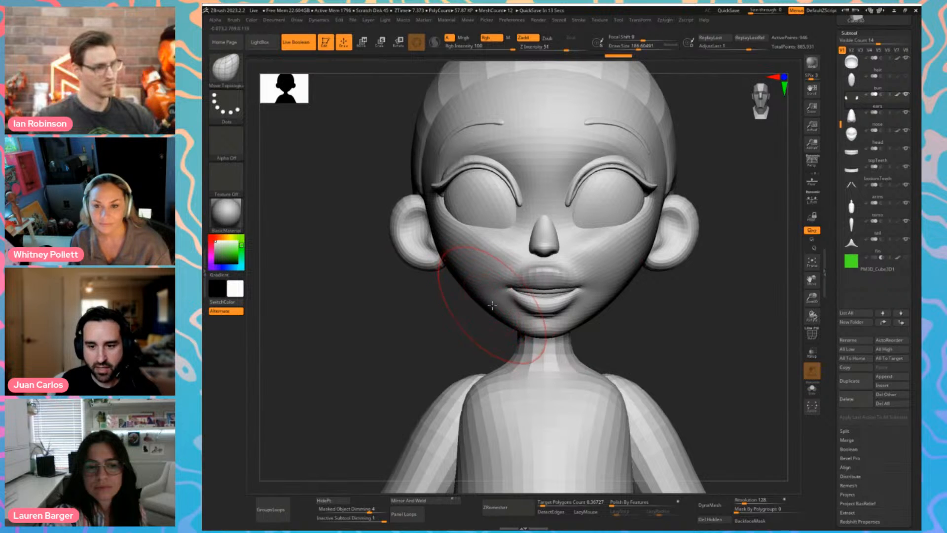
Make the head the active subtool and reduce the brush's draw size to about 104
key("bracketleft")
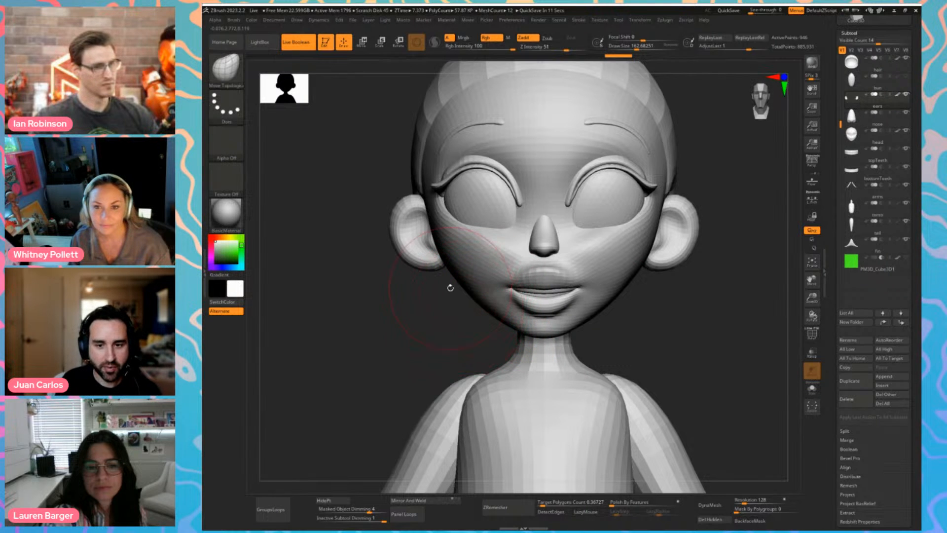
key("bracketleft")
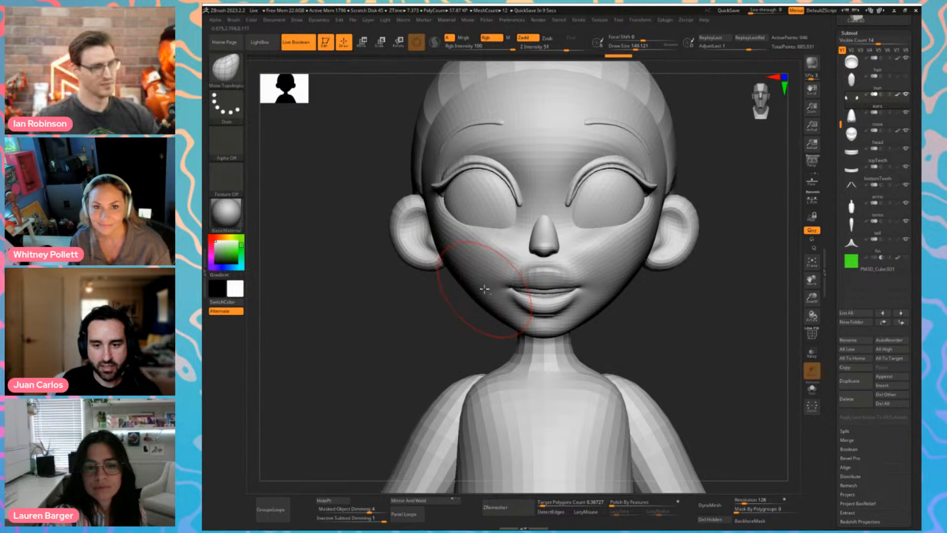
left_click(485, 290, "alt")
key("s")
mouse_move(484, 290)
left_mouse_down()
mouse_move(457, 315)
mouse_move(467, 273)
left_mouse_up()
key("s")
left_click_drag(467, 273, 457, 274)
Try to reshape the jawline with the Move Topological brush, and undo the strokes
left_click_drag(480, 310, 478, 303)
key("ctrl+z")
key("ctrl+z")
key("ctrl+z")
Examine the cheeks and jawline from front and three-quarter views, with the brush enlarged to about 149
key("s")
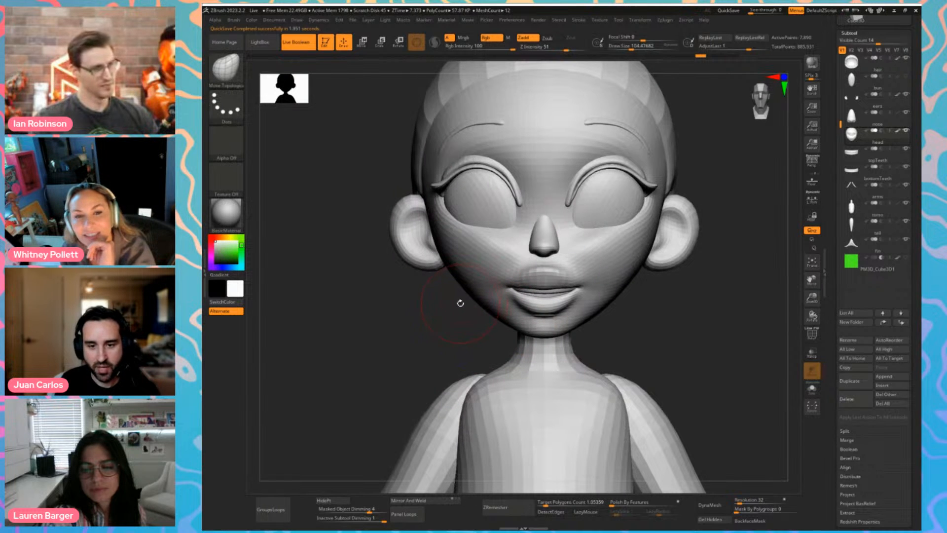
left_click_drag(450, 317, 422, 313, "alt")
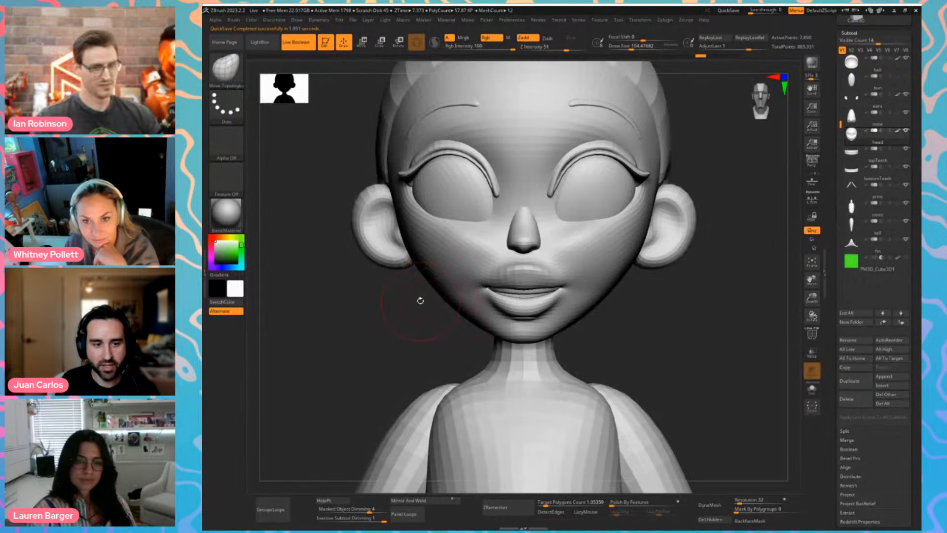
left_click_drag(404, 317, 380, 368, "alt")
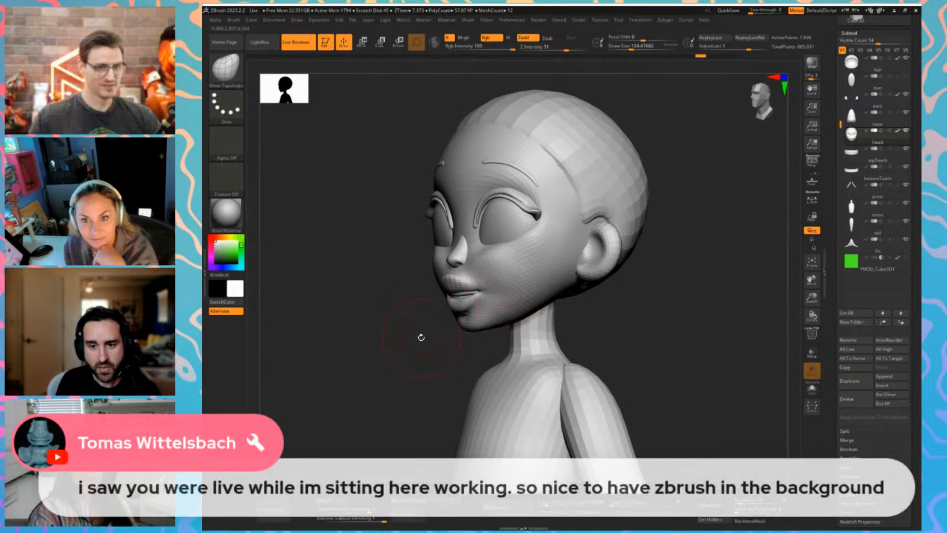
left_click_drag(421, 337, 515, 303)
key("bracketright")
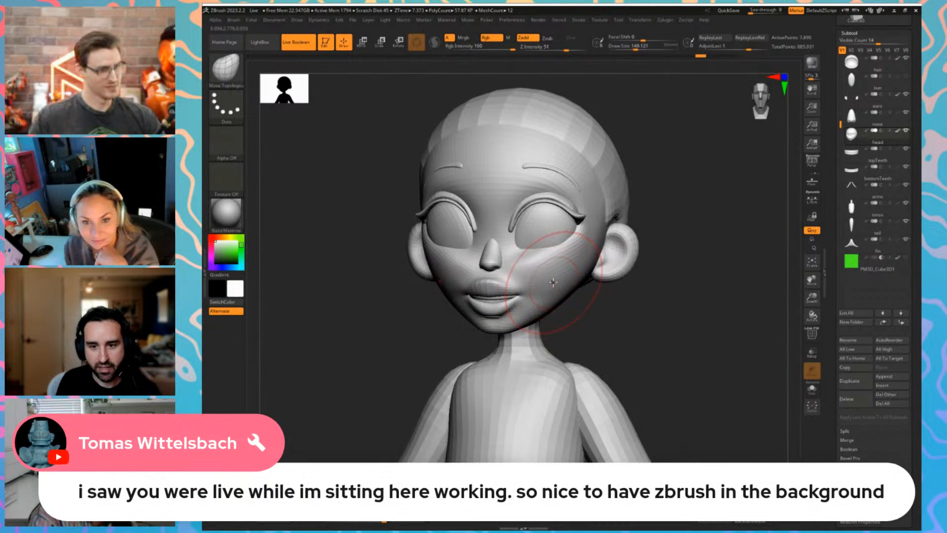
left_click_drag(588, 313, 636, 309, "shift")
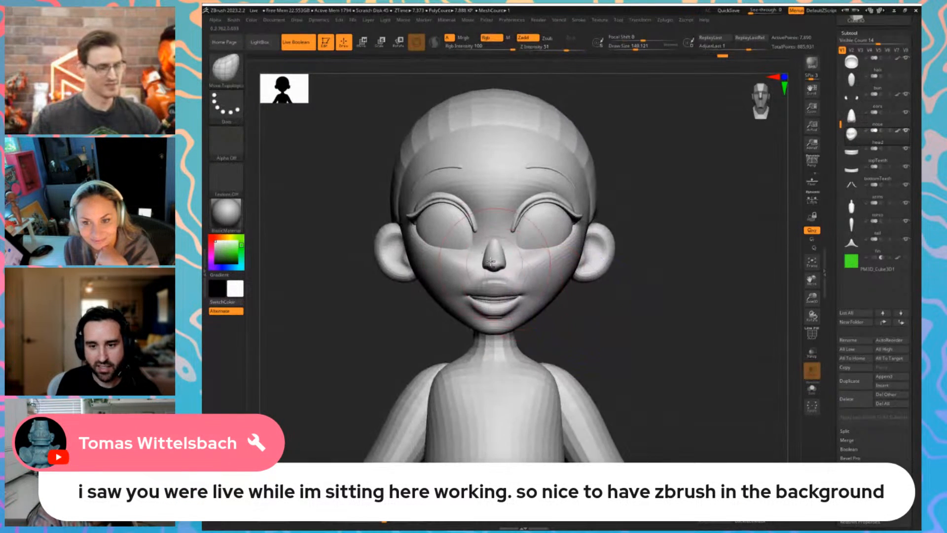
key("s")
left_click_drag(437, 286, 427, 328)
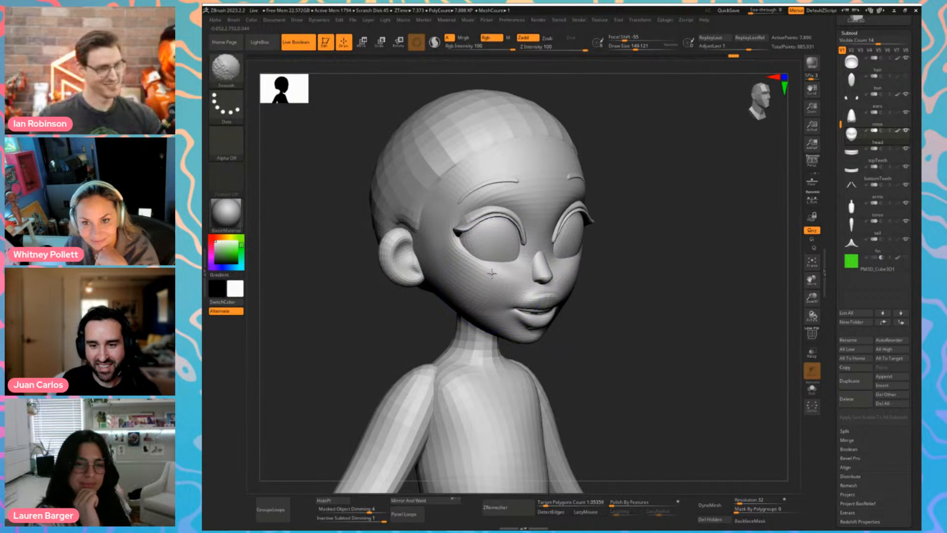
Make the nose the active subtool and reshape its bridge in profile with the Move Topological brush at a draw size of about 107
mouse_move(426, 326)
left_mouse_down()
mouse_move(395, 320)
mouse_move(442, 327)
mouse_move(447, 345)
left_mouse_up()
key("s")
left_click_drag(556, 301, 553, 300)
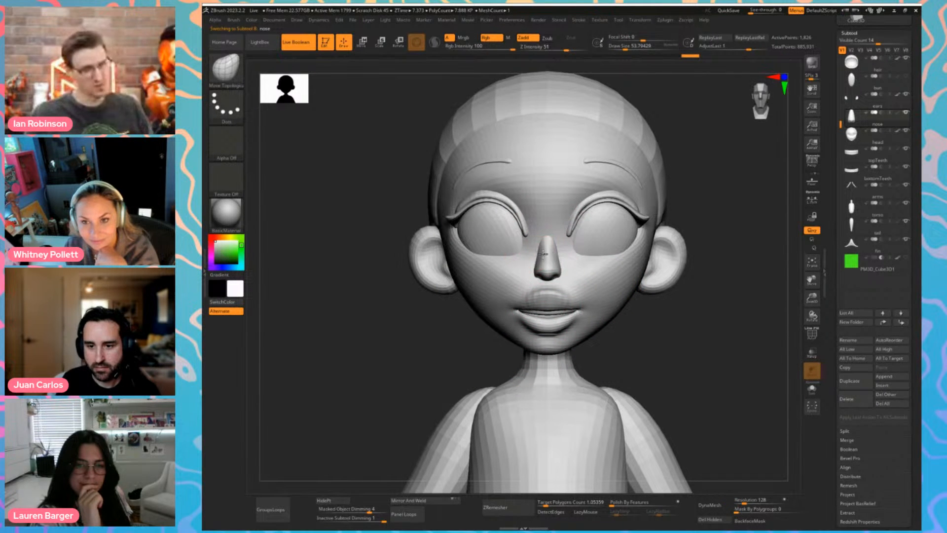
left_click_drag(656, 336, 525, 266)
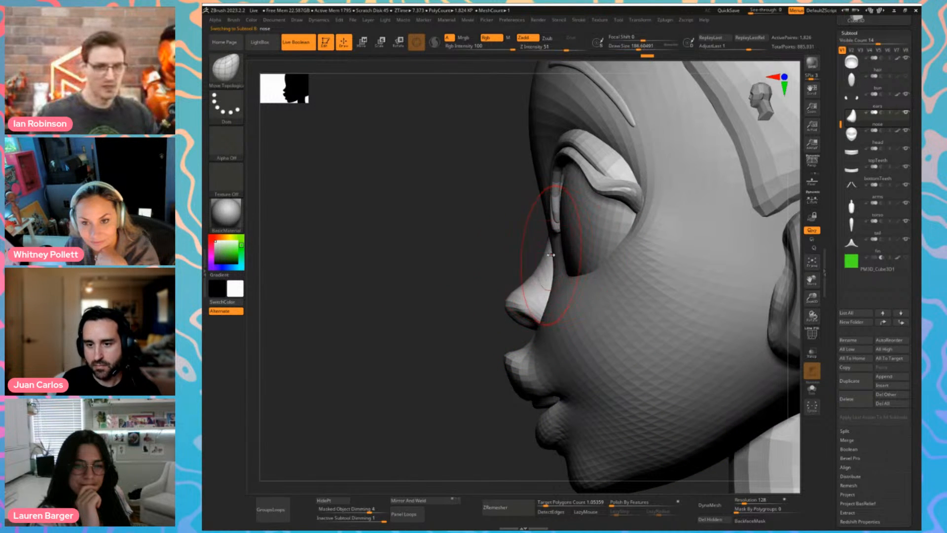
mouse_move(528, 241)
left_mouse_down()
mouse_move(689, 372)
mouse_move(683, 342)
mouse_move(471, 350)
mouse_move(432, 222)
mouse_move(513, 246)
mouse_move(504, 204)
left_mouse_up()
Make the ears the active subtool and adjust their shape with the Move Topological brush at a draw size of about 124
left_click(514, 211, "alt")
left_click_drag(485, 250, 397, 363, "alt")
key("s")
left_click_drag(690, 273, 665, 302)
key("s")
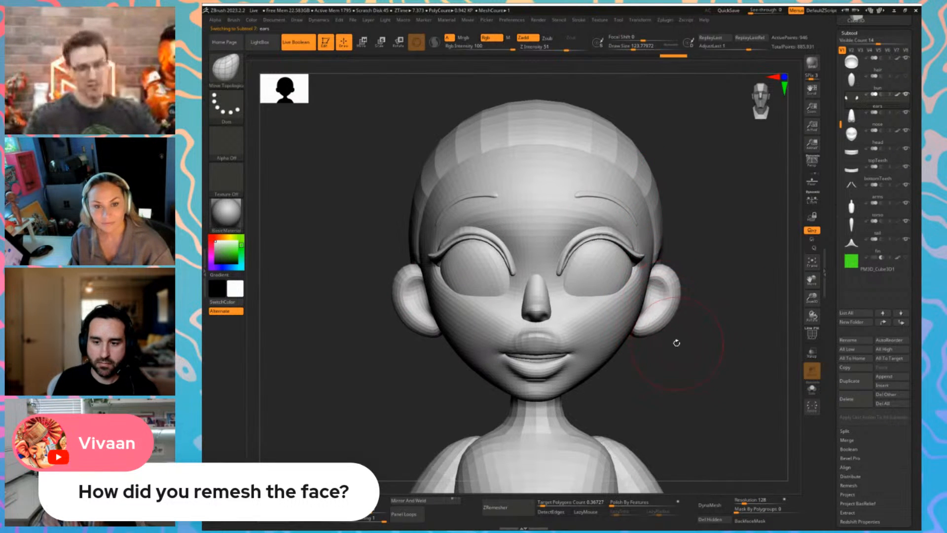
mouse_move(677, 343)
left_mouse_down()
mouse_move(666, 352)
mouse_move(690, 351)
mouse_move(676, 345)
mouse_move(674, 275)
mouse_move(655, 261)
left_mouse_up()
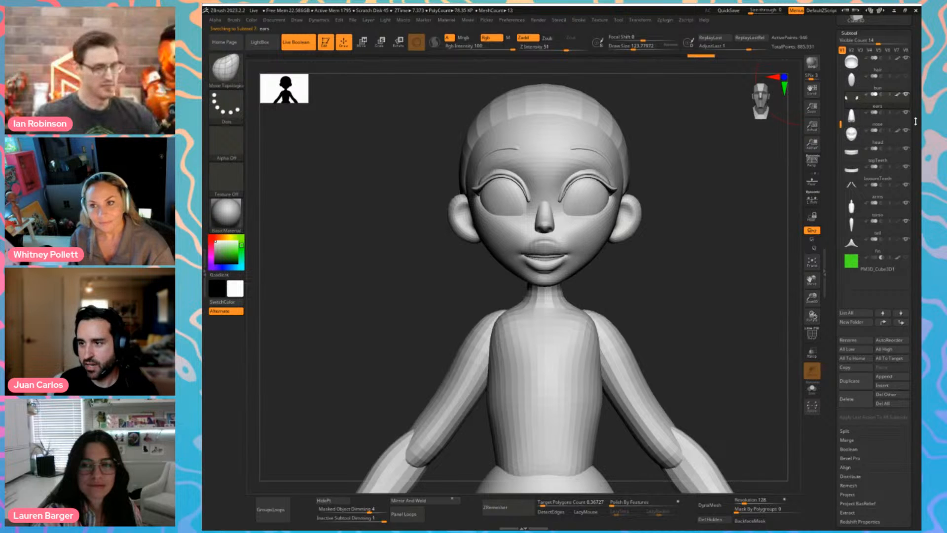
left_click_drag(916, 116, 916, 141)
mouse_move(686, 288)
left_mouse_down("alt")
mouse_move(697, 302)
mouse_move(679, 296)
left_mouse_up("alt")
key("shift+f")
key("shift+f")
left_click_drag(395, 295, 451, 290)
Make the nose active again and reshape its tip and sides from three-quarter views with the Move Topological brush
left_click(519, 218, "alt")
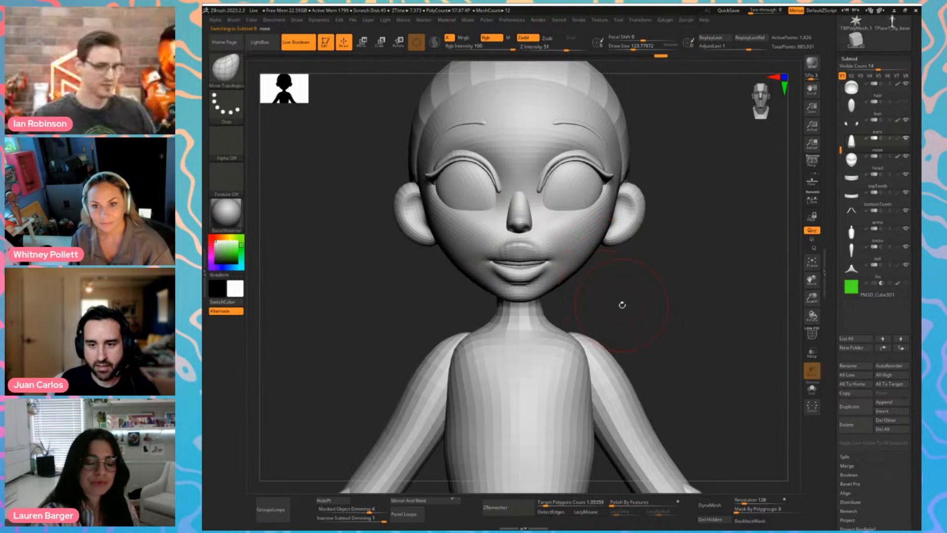
left_click_drag(619, 302, 548, 303)
mouse_move(383, 313)
left_mouse_down("shift")
mouse_move(393, 315)
mouse_move(354, 303)
mouse_move(395, 355)
mouse_move(463, 270)
left_mouse_up("shift")
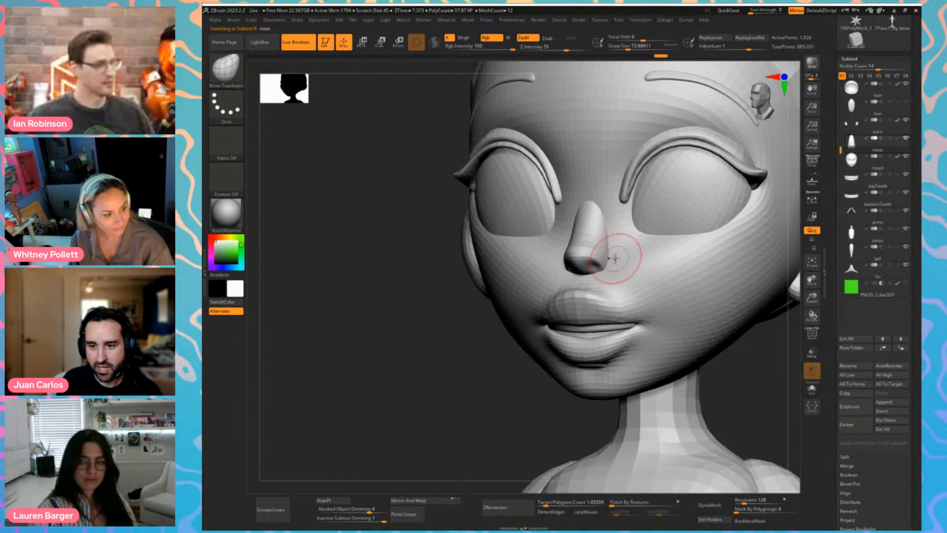
key("s")
left_click_drag(606, 253, 603, 254)
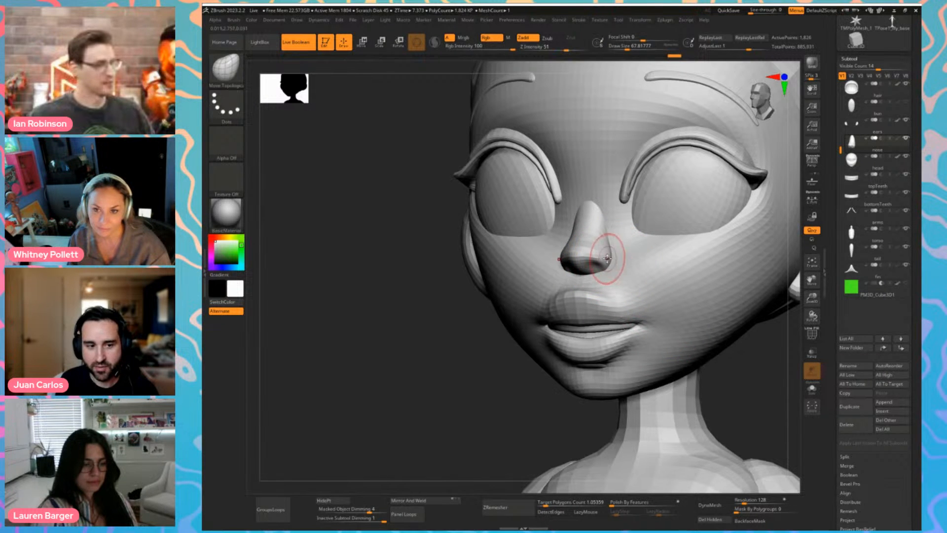
key("s")
left_click_drag(607, 257, 610, 258)
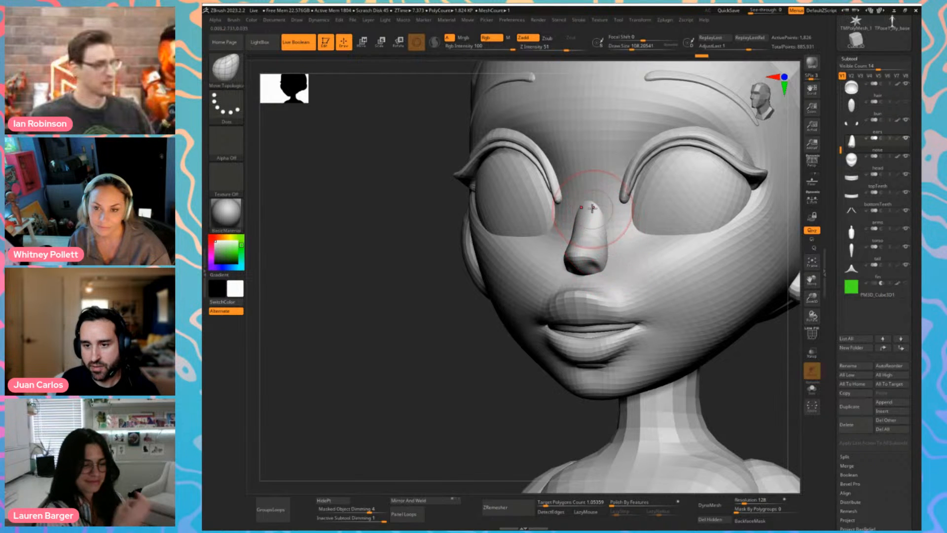
left_click_drag(455, 345, 555, 273)
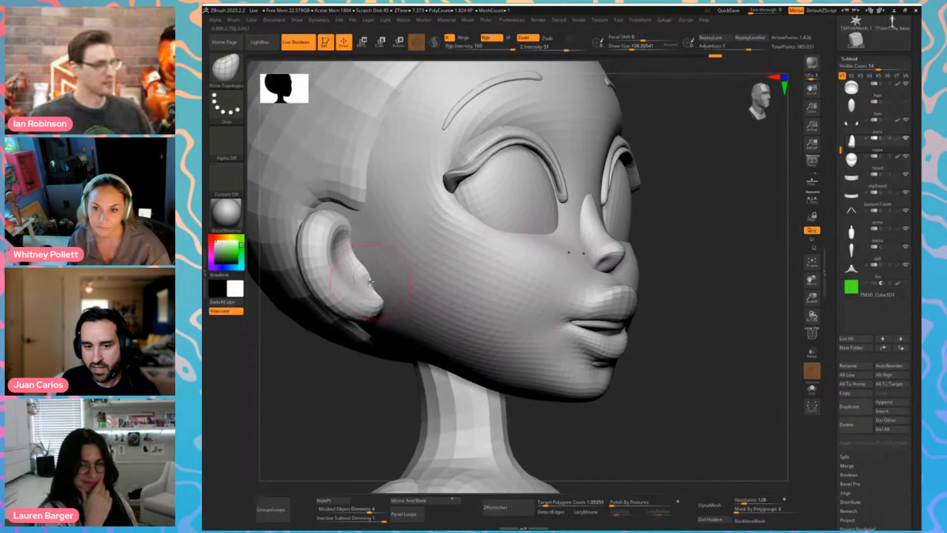
left_click_drag(703, 311, 595, 294)
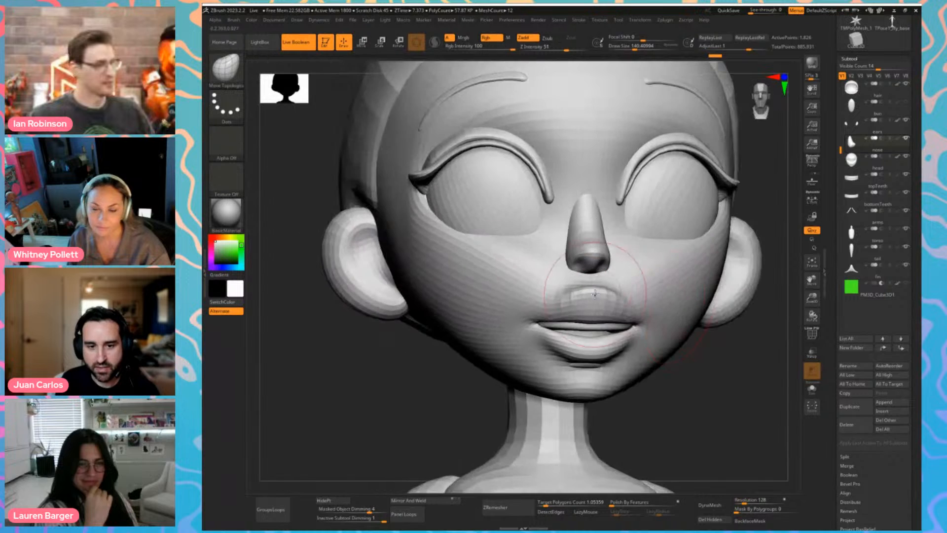
Make the ears the active subtool and subdivide their mesh
mouse_move(393, 292)
left_mouse_down()
mouse_move(392, 307)
mouse_move(482, 292)
left_mouse_up()
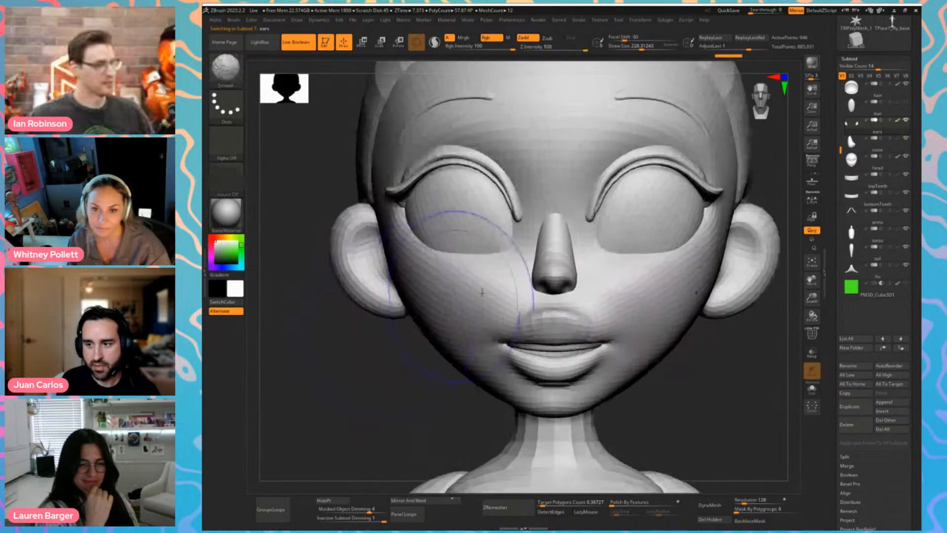
left_click_drag(768, 398, 815, 189, "alt")
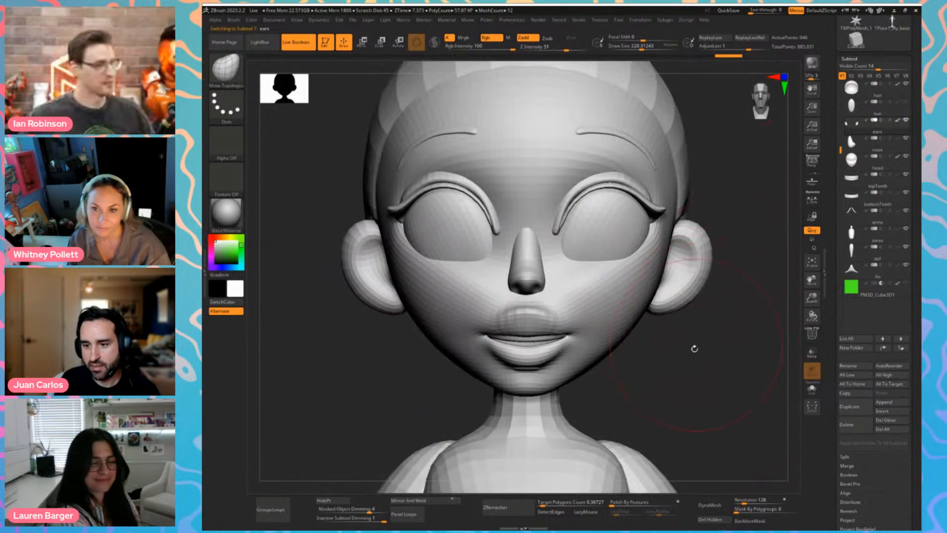
key("ctrl+d")
key("d")
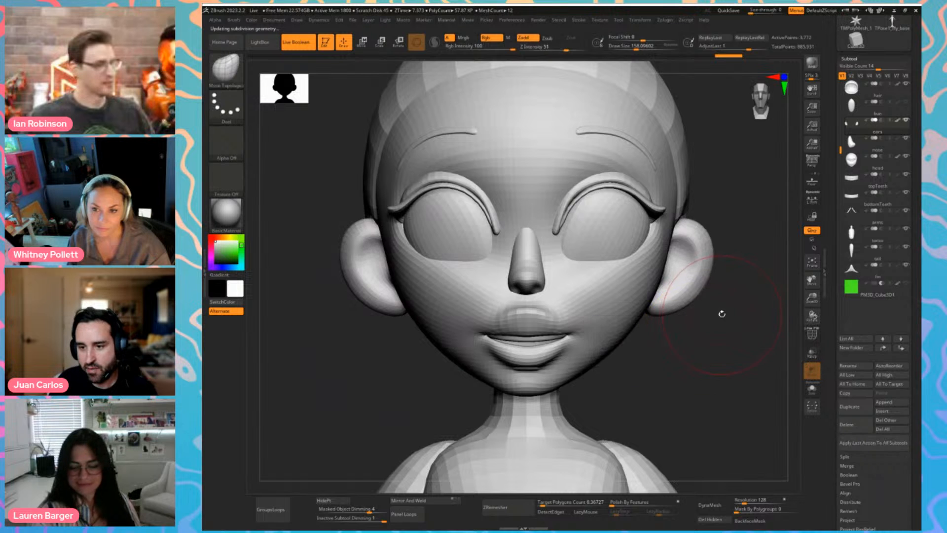
Move the head to the start of the subtool list, and place the ears directly above it
left_click(634, 302, "alt")
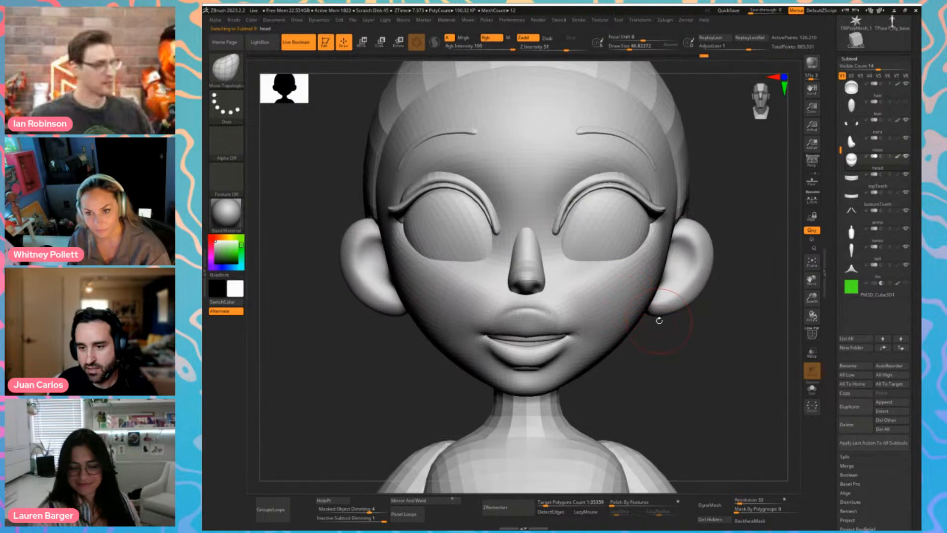
left_click(883, 348, "shift")
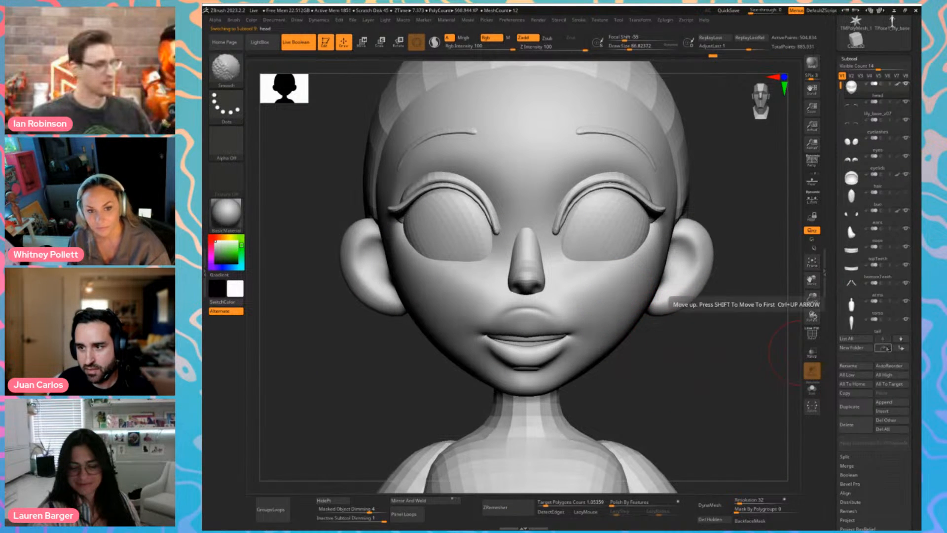
left_click(675, 277, "alt")
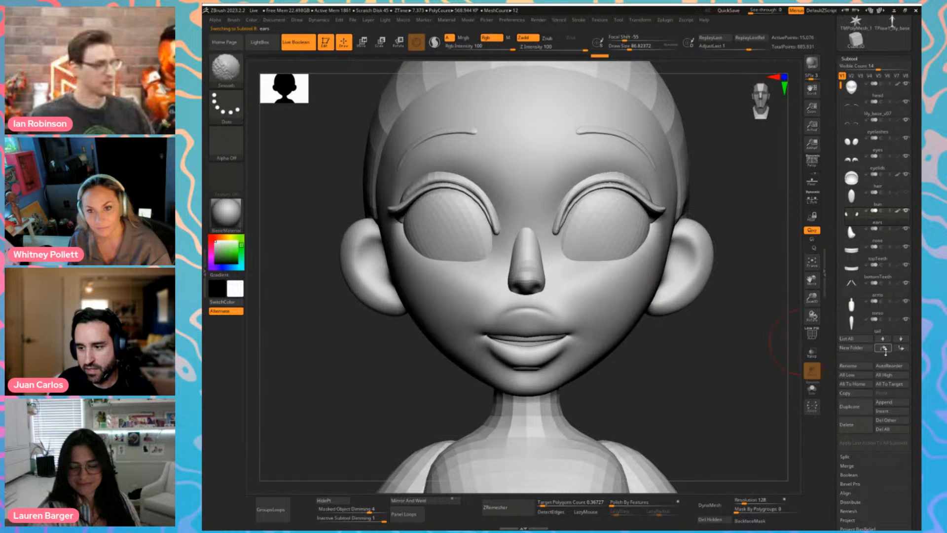
left_click(883, 348, "shift")
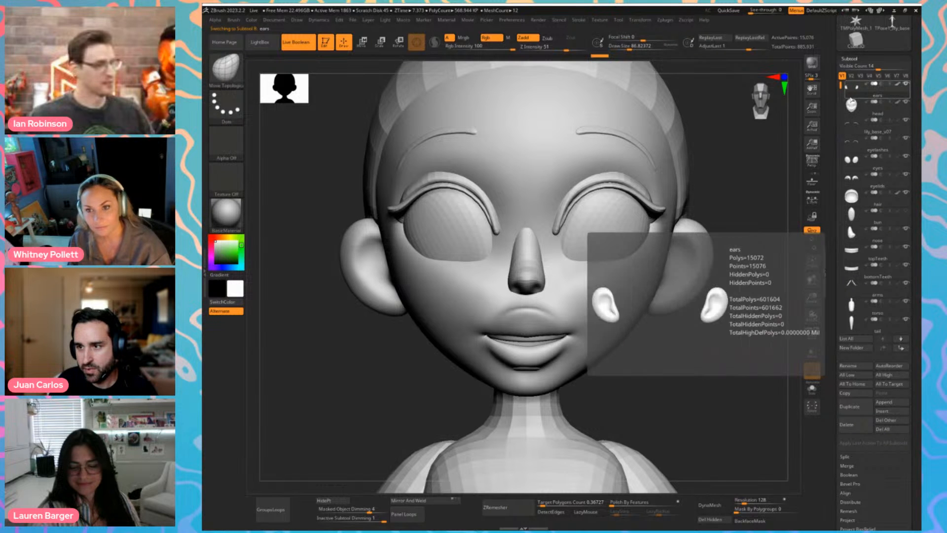
Show the polyframe, place the nose directly below the head in the subtool order, and subdivide the nose
key("shift+f")
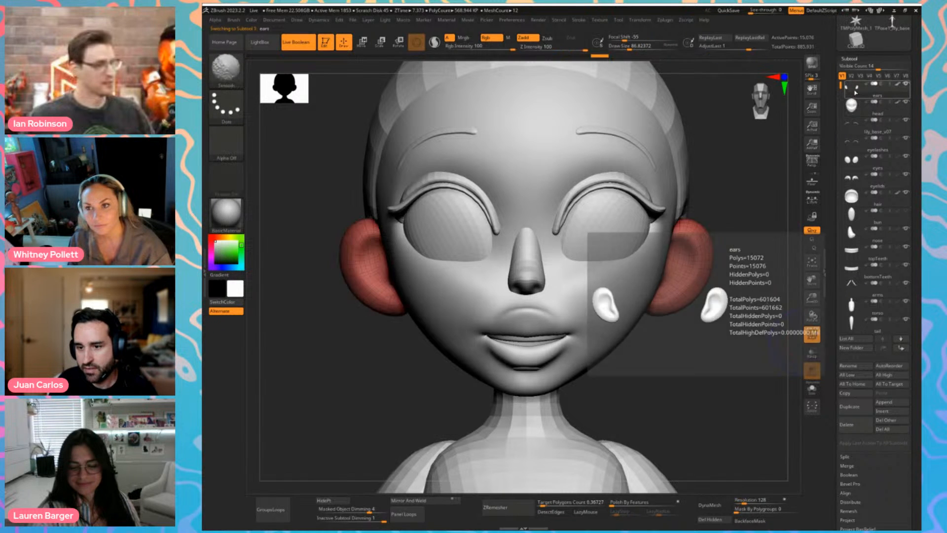
left_click(664, 167, "alt")
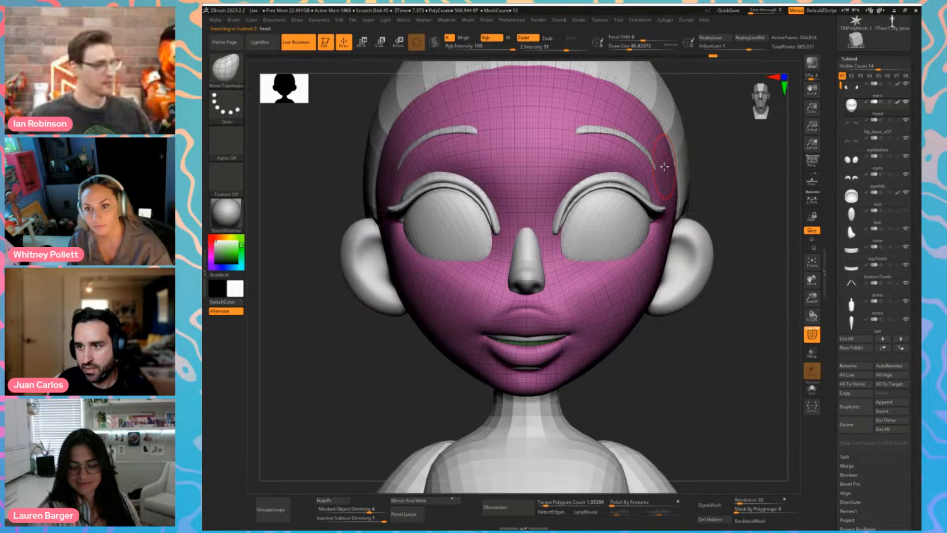
left_click(532, 252, "alt")
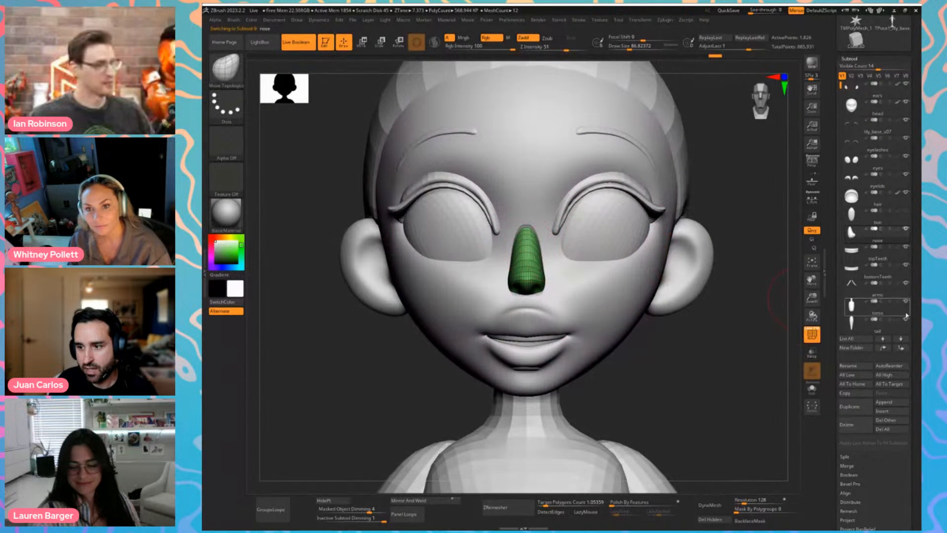
key("shift")
left_click(883, 349, "shift")
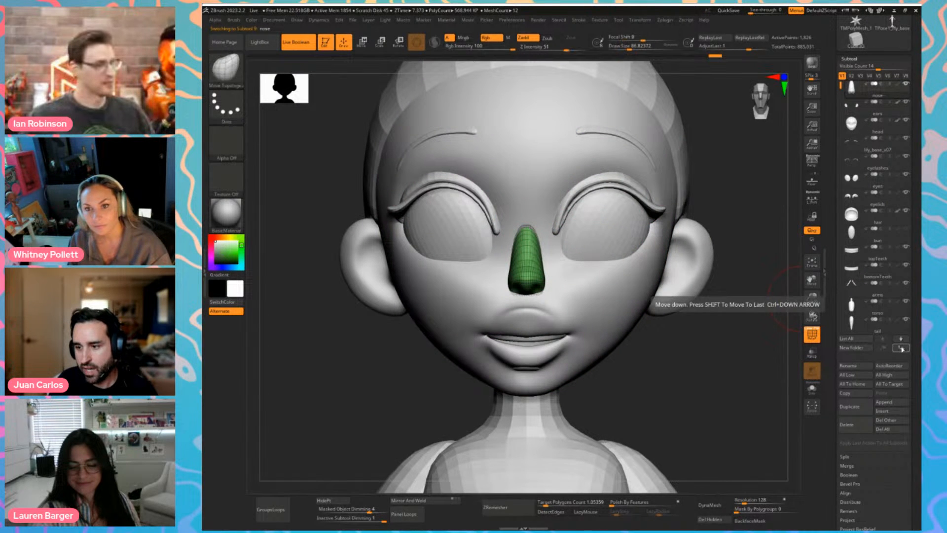
left_click(901, 348)
left_click(901, 348)
key("ctrl+d")
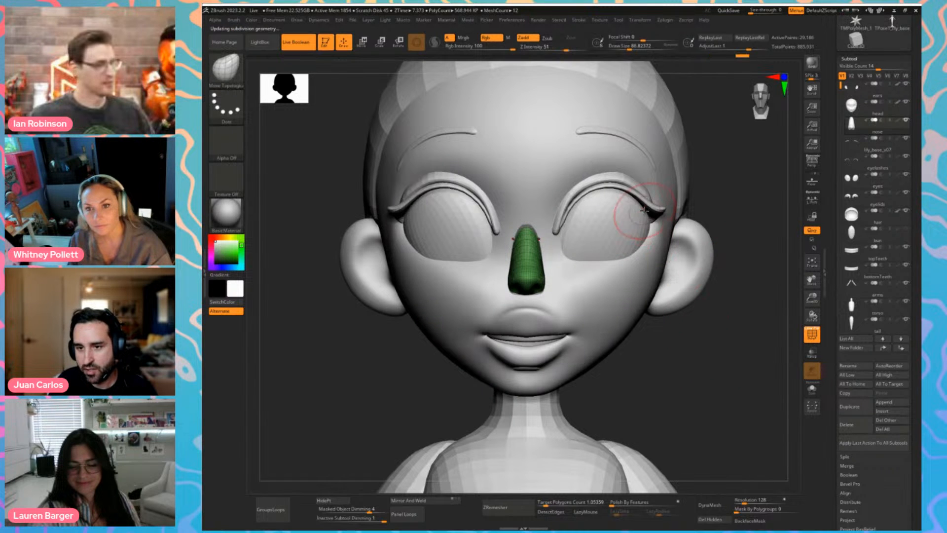
Make the eyelids the active subtool and subdivide them twice, declining Dynamic Subdiv
left_click(633, 183, "alt")
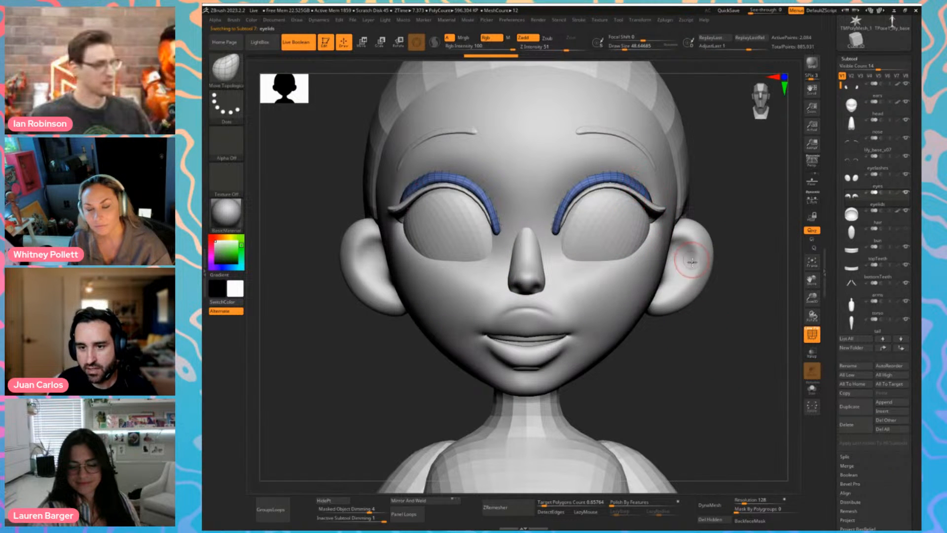
key("d")
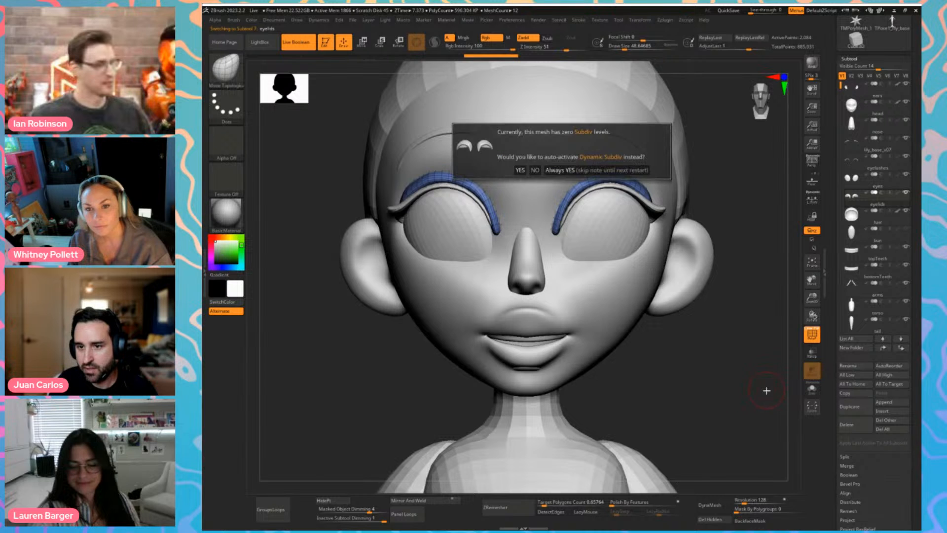
left_click(534, 170)
key("d")
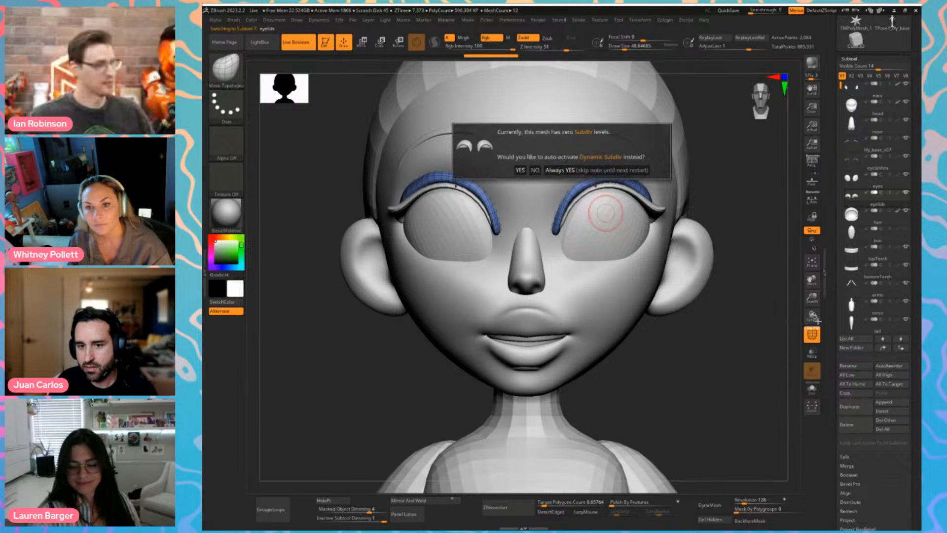
left_click(534, 170)
key("ctrl+d")
key("ctrl+d")
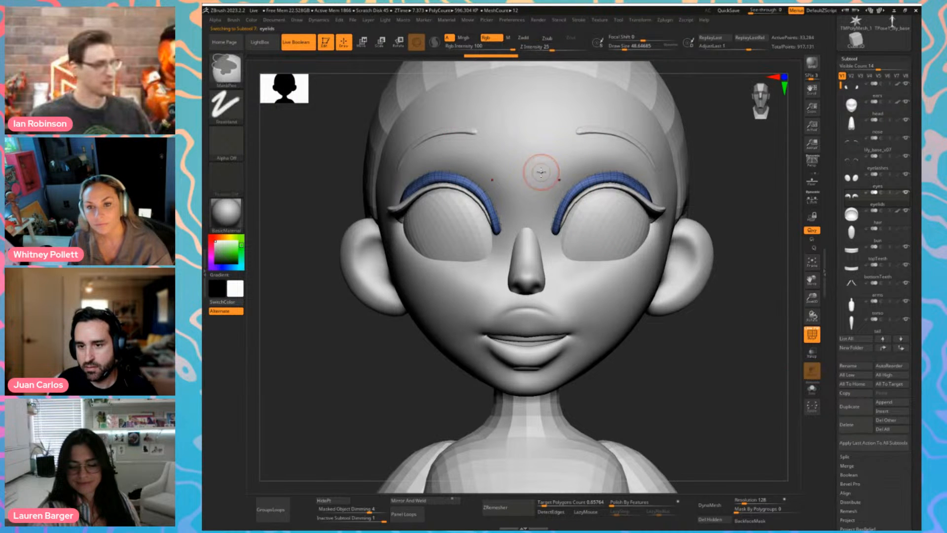
Move the eyelids to the start of the subtool order and merge the ears, head and nose into them
key("shift+f")
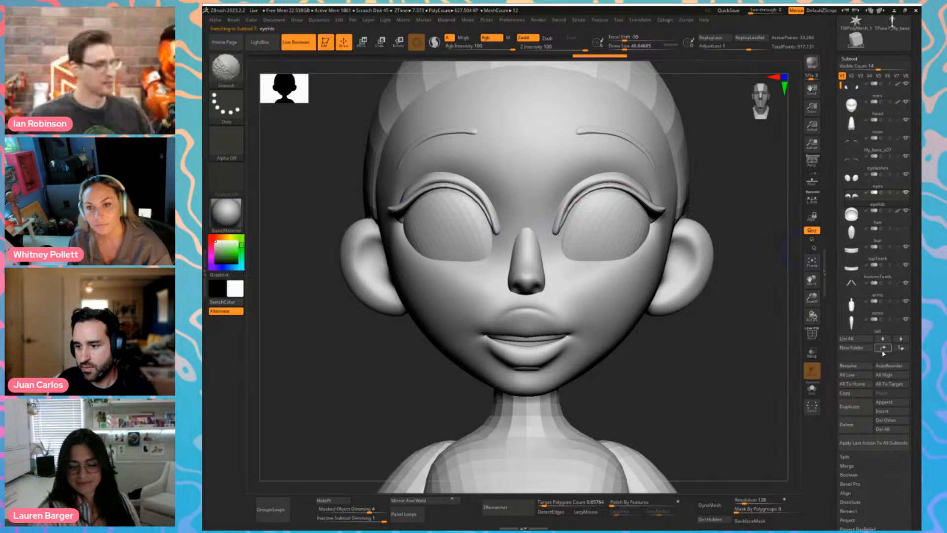
left_click(883, 348, "shift")
key("shift+f")
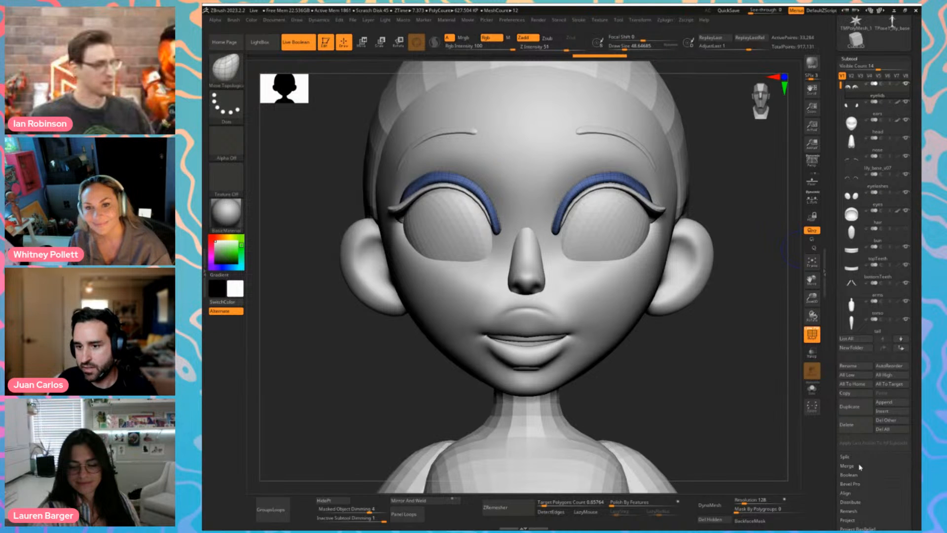
left_click(860, 466)
left_click(852, 474)
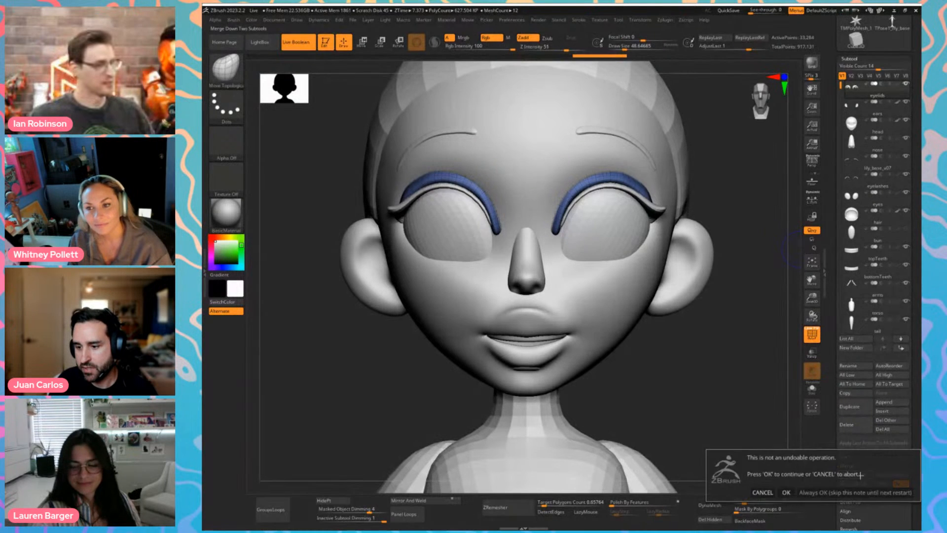
left_click(837, 492)
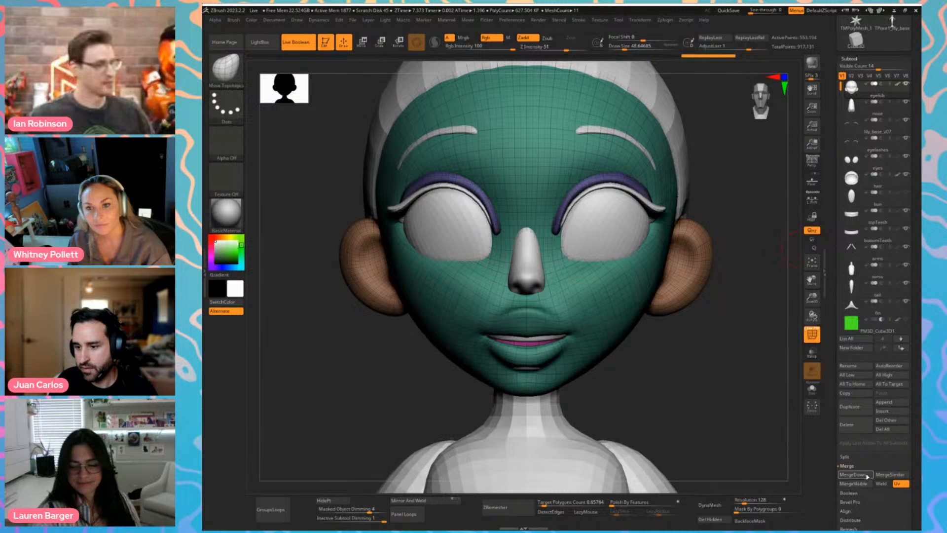
left_click(867, 475)
Isolate the merged head in Solo mode and examine its surface and polygroups with the polyframe on and off
key("shift+f")
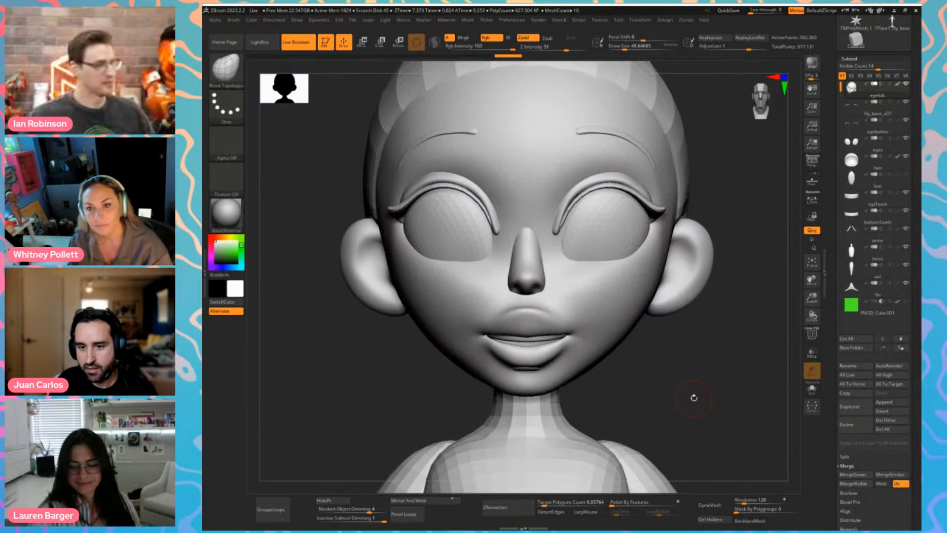
left_click_drag(694, 396, 773, 397)
key("shift+f")
left_click(816, 390)
left_click_drag(715, 370, 666, 389)
key("shift+f")
key("shift+f")
key("shift+f")
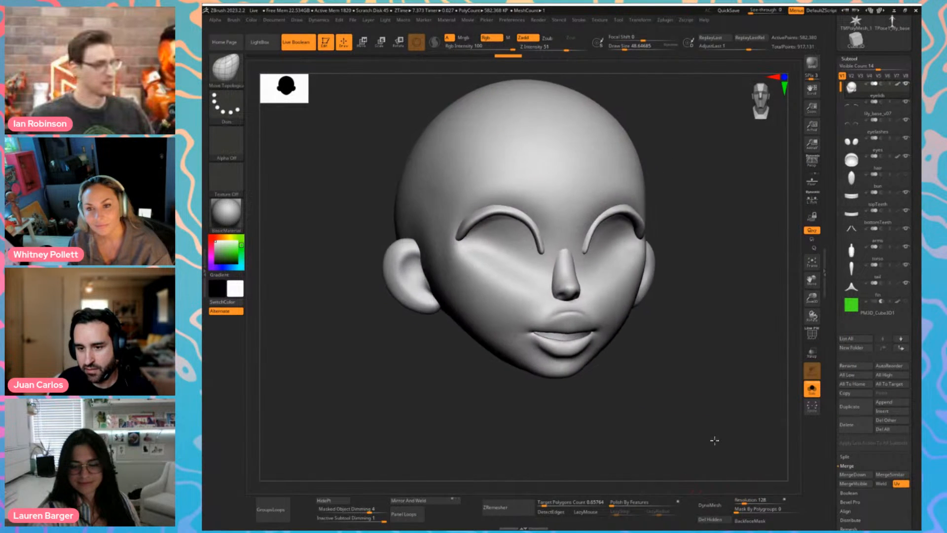
left_click_drag(715, 440, 719, 437)
key("shift+f")
Try DynaMesh on the merged head with its subdivision level frozen, and apply it without freezing instead
left_click(718, 504)
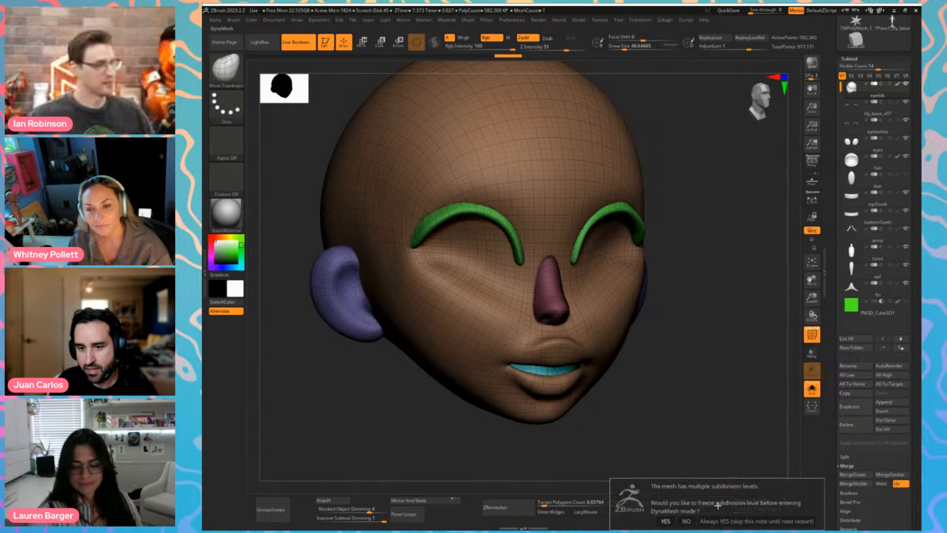
left_click(666, 521)
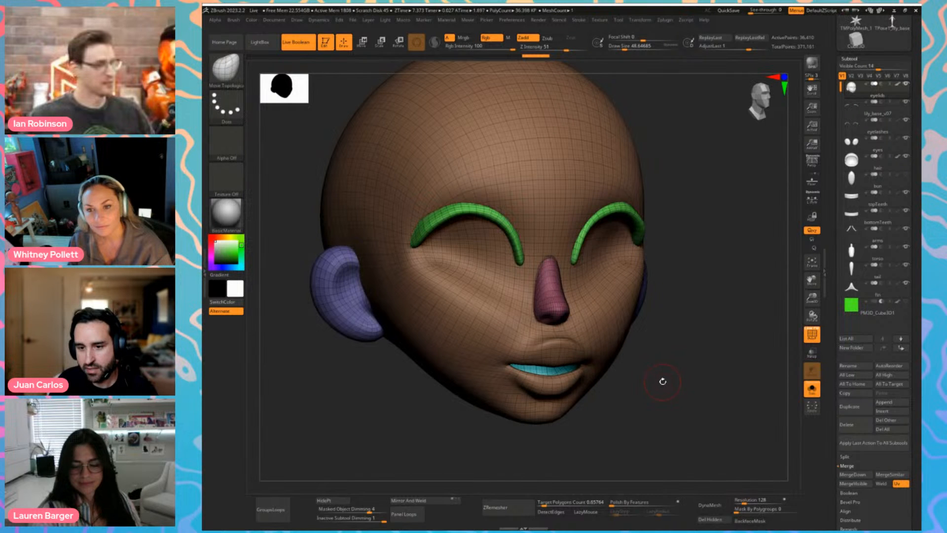
left_click(715, 507)
left_click(682, 521)
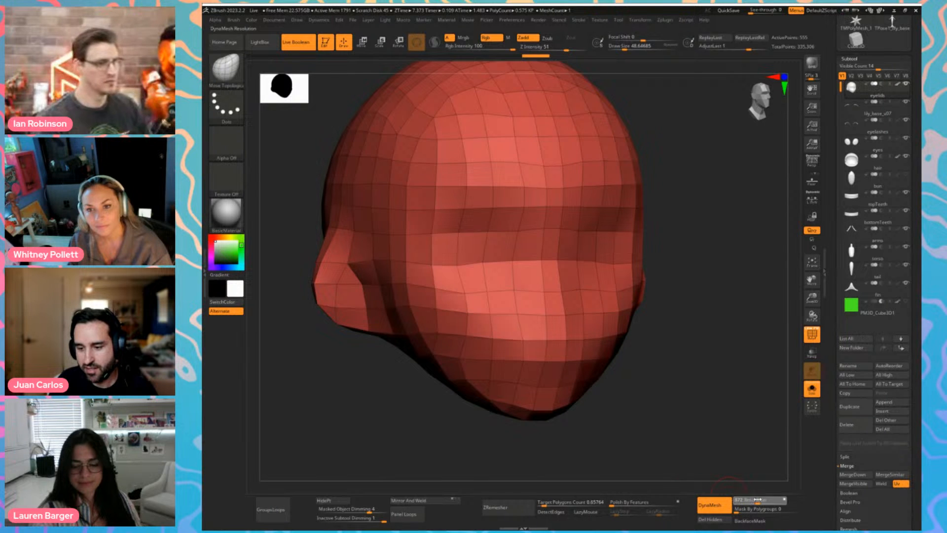
Undo the low-resolution DynaMesh result and DynaMesh the merged head at resolution 1656 without freezing its subdivision levels
left_click(713, 507)
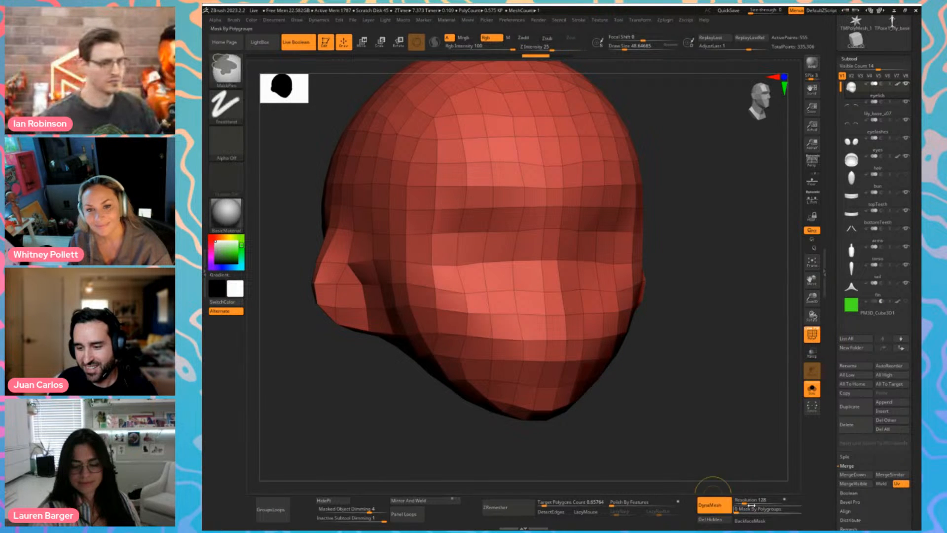
key("ctrl+z")
left_click(727, 506)
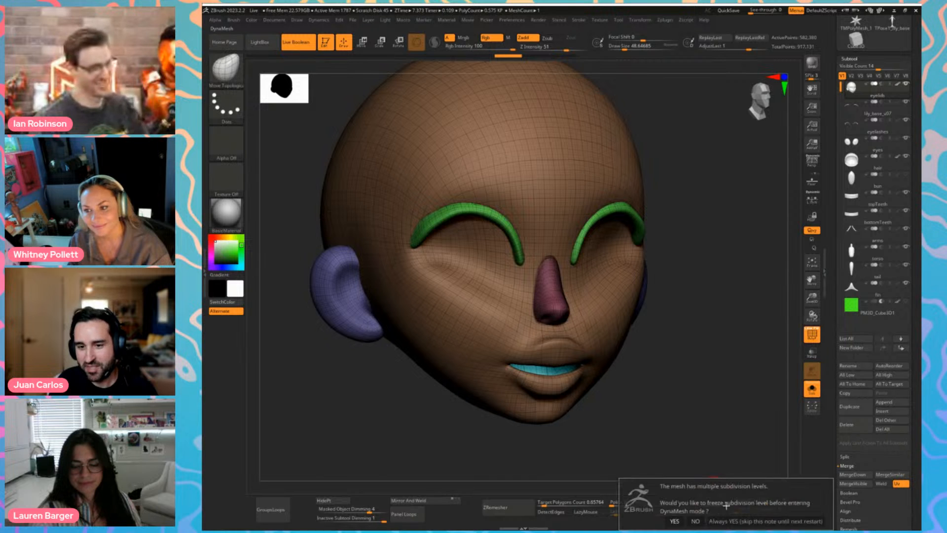
left_click(695, 521)
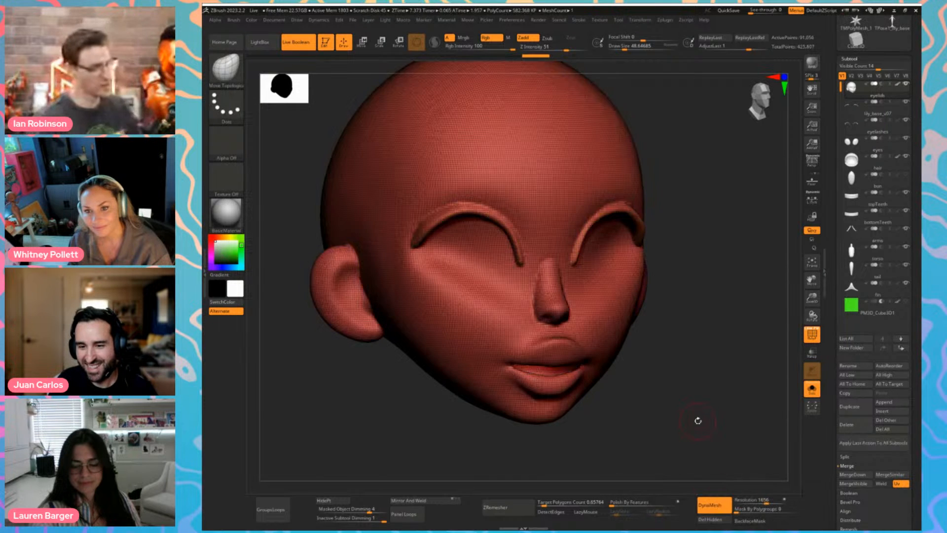
left_click_drag(674, 411, 721, 395)
left_click(814, 389)
left_click(813, 391)
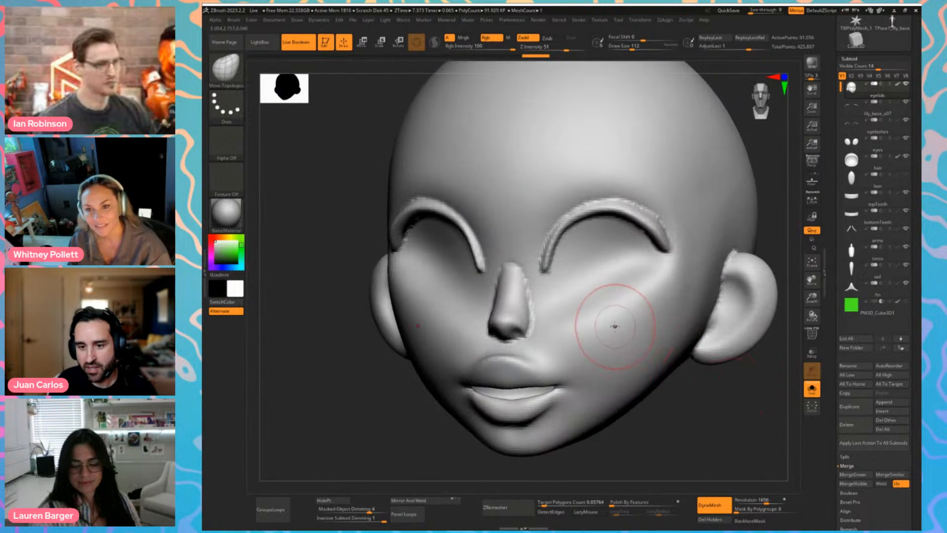
Subdivide the DynaMeshed head once and smooth the seams around the nose and eyelids and across the cheek
mouse_move(645, 360)
left_mouse_down()
mouse_move(687, 402)
mouse_move(679, 378)
mouse_move(670, 396)
mouse_move(683, 418)
mouse_move(662, 404)
left_mouse_up()
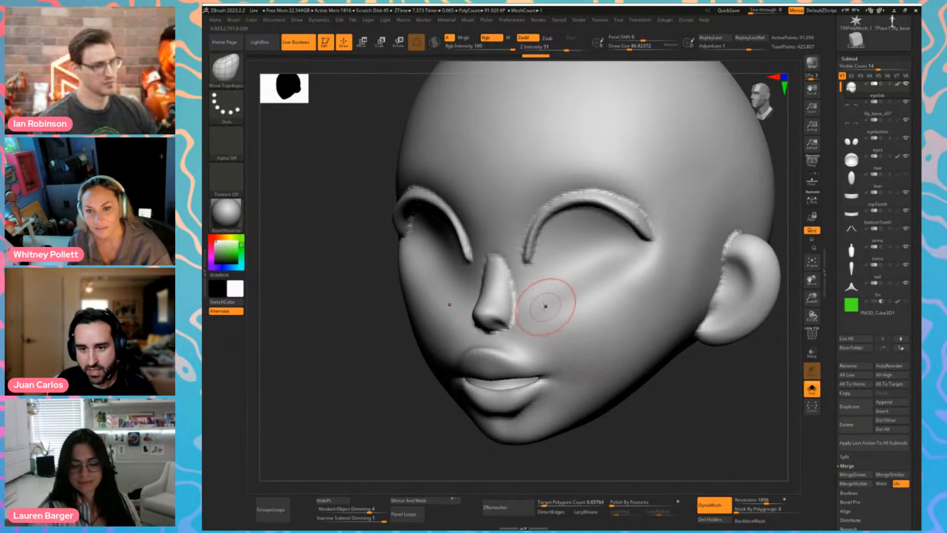
key("ctrl+d")
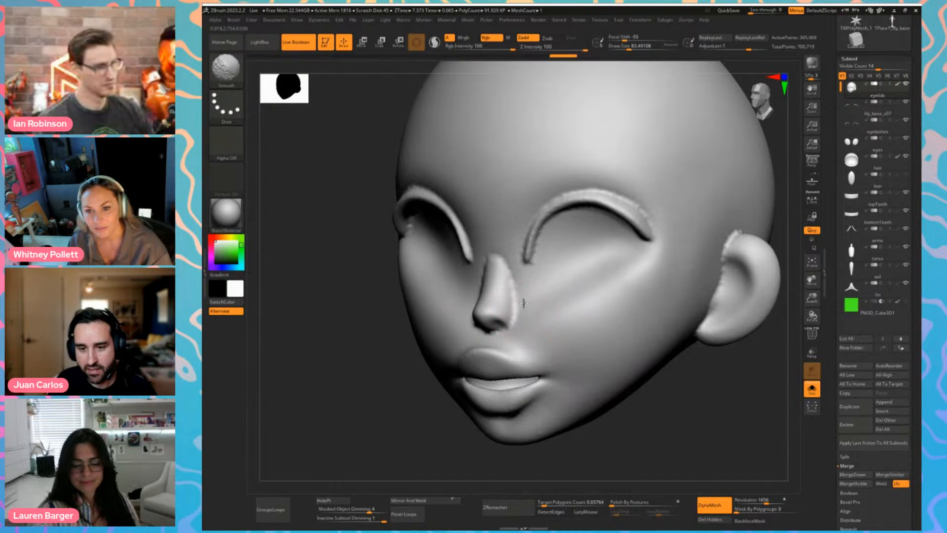
left_click_drag(526, 311, 511, 276, "shift")
left_click_drag(572, 185, 657, 194, "shift")
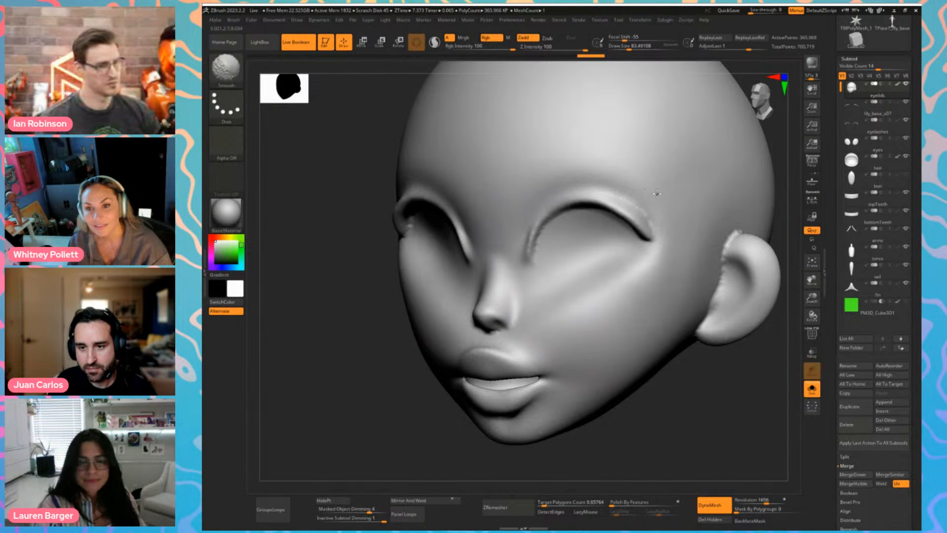
mouse_move(573, 271)
left_mouse_down("shift")
mouse_move(555, 255)
mouse_move(569, 241)
mouse_move(645, 265)
mouse_move(686, 292)
mouse_move(706, 269)
left_mouse_up("shift")
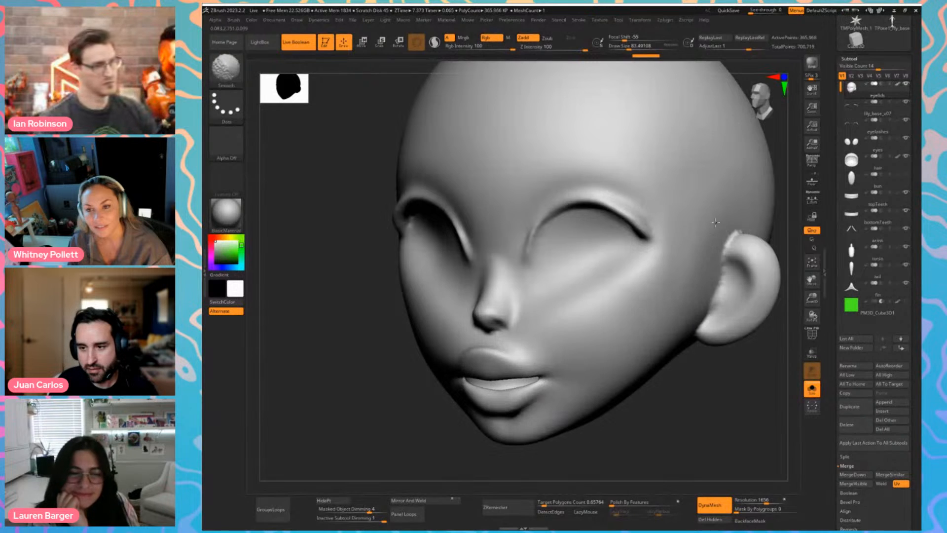
key("shift+f")
mouse_move(668, 388)
left_mouse_down()
mouse_move(704, 411)
mouse_move(688, 408)
left_mouse_up()
key("shift+f")
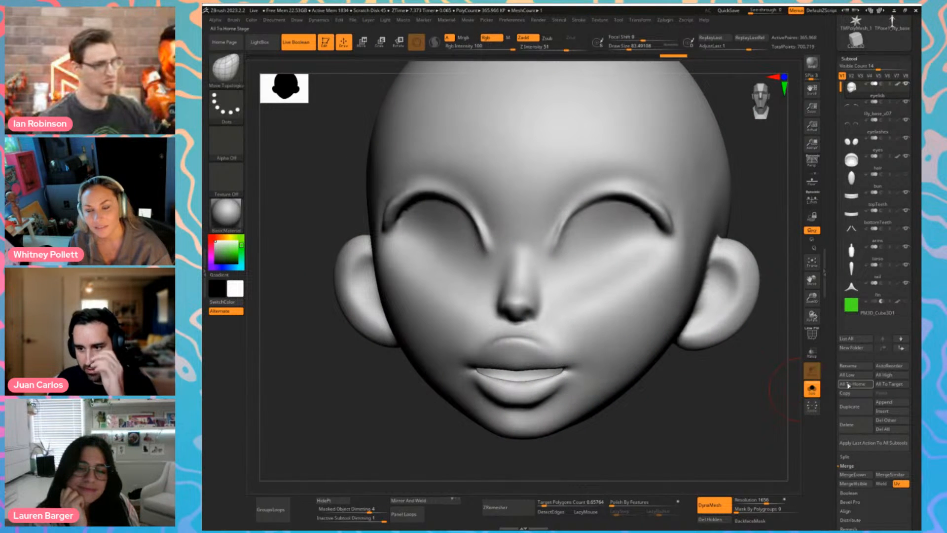
Duplicate the smoothed head subtool and retopologize the duplicate with ZRemesher, checking its wireframe
left_click(850, 407)
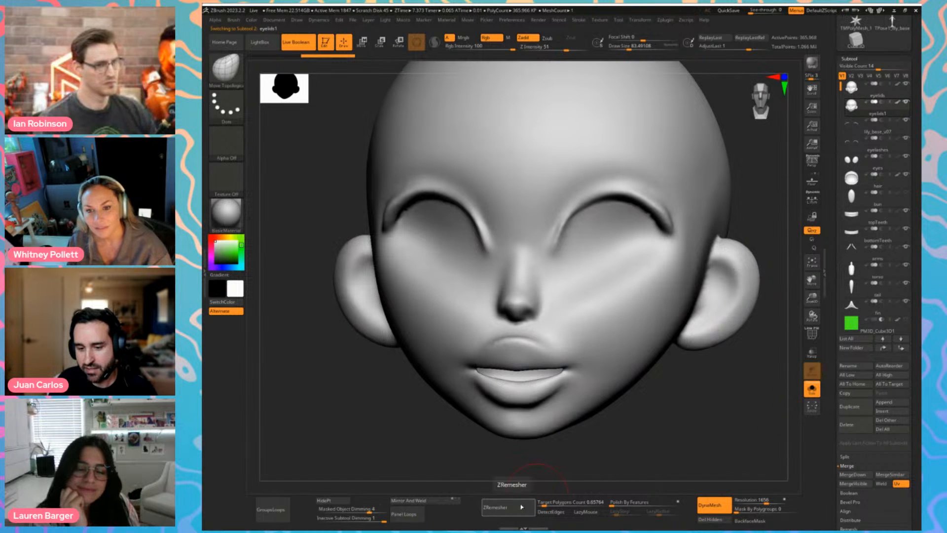
left_click(504, 508)
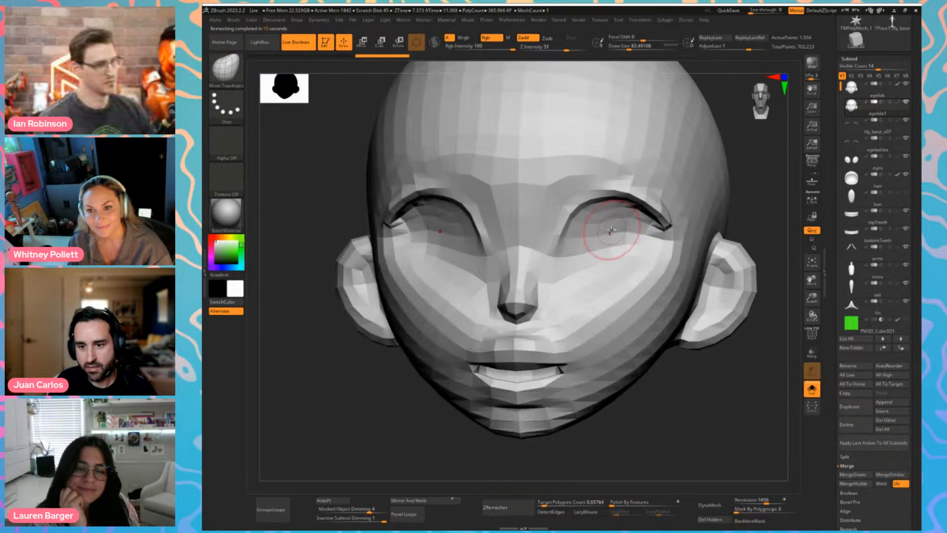
key("shift+f")
left_click_drag(686, 387, 628, 324, "shift")
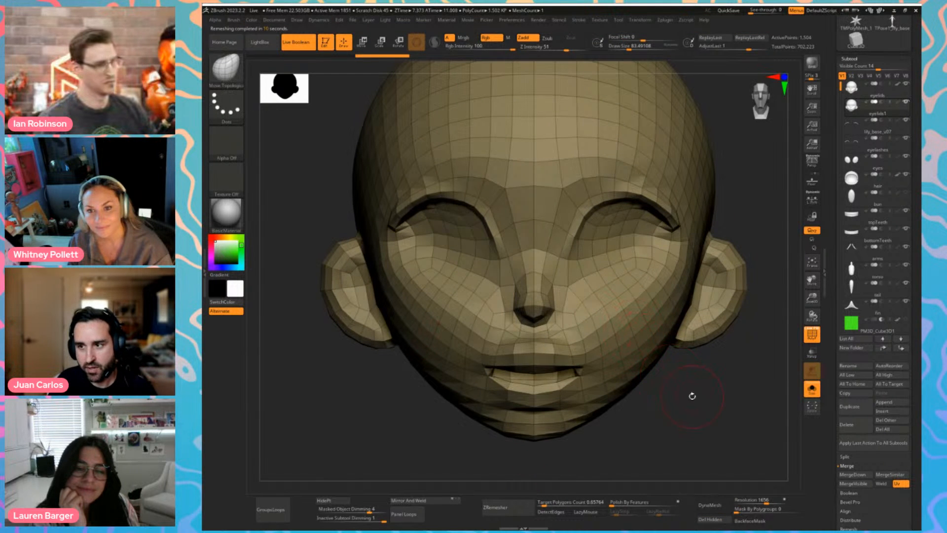
Move the remeshed head duplicate above the original in the subtool order and subdivide it three times
left_click(856, 90)
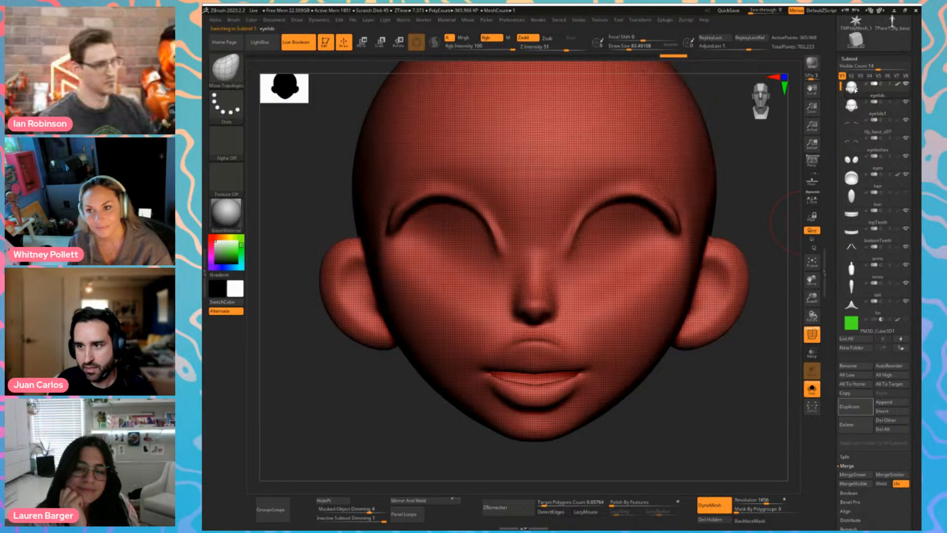
left_click(853, 112)
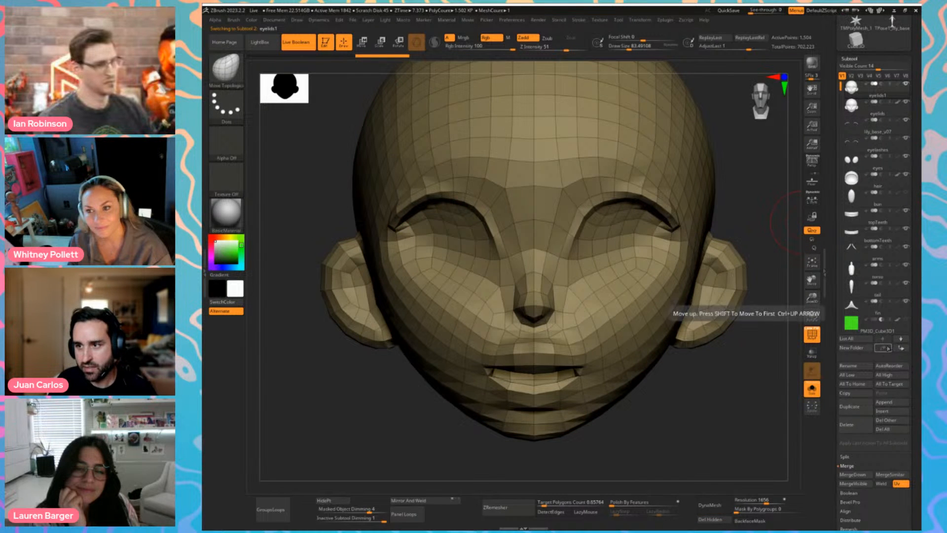
key("ctrl+d")
key("ctrl+d")
key("ctrl+d")
key("shift+f")
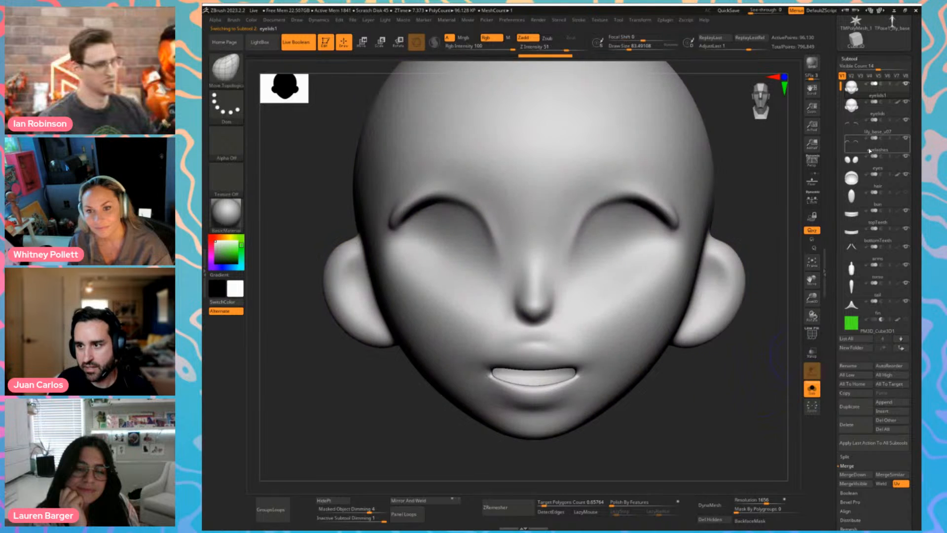
Turn off Solo mode and show only the original head and its remeshed duplicate, with all other subtools hidden
left_click(853, 112)
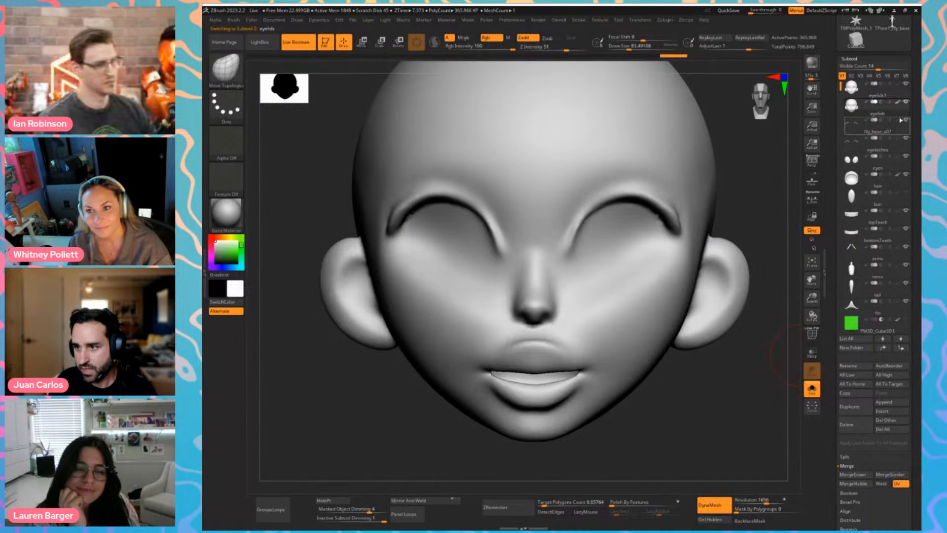
left_click(896, 161)
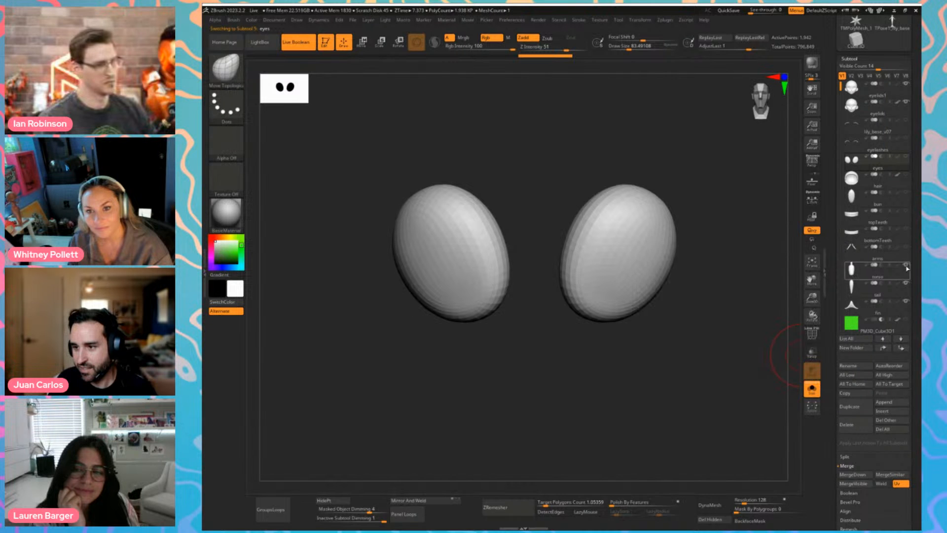
key("ctrl")
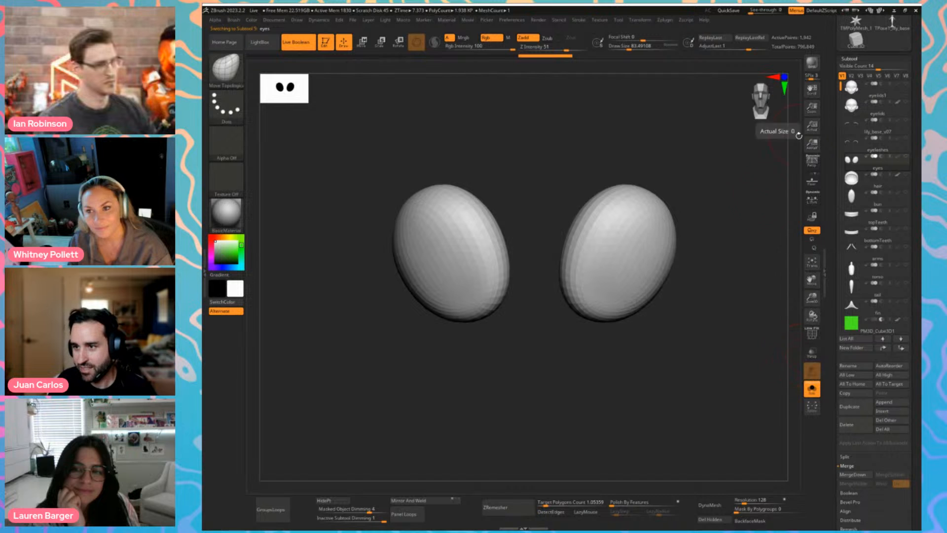
left_click(813, 391)
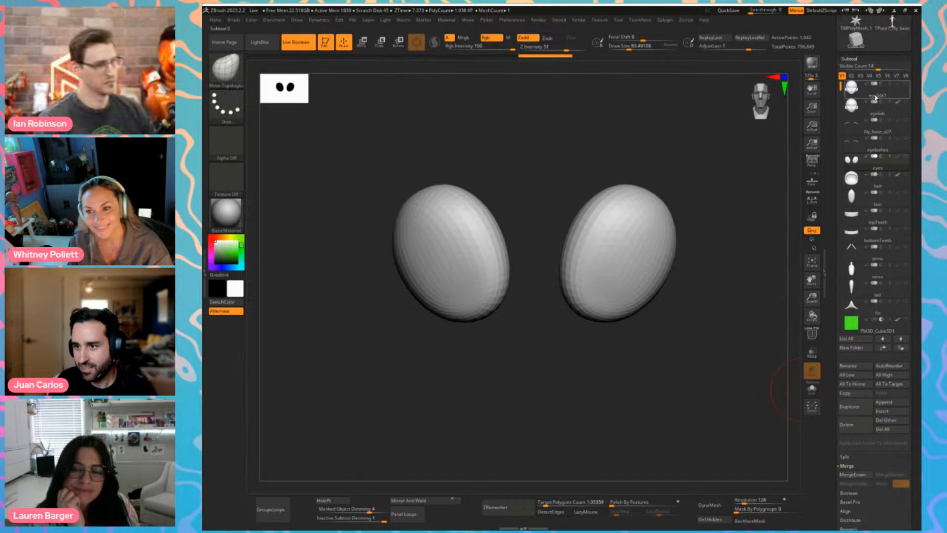
left_click(857, 103)
left_click(907, 102)
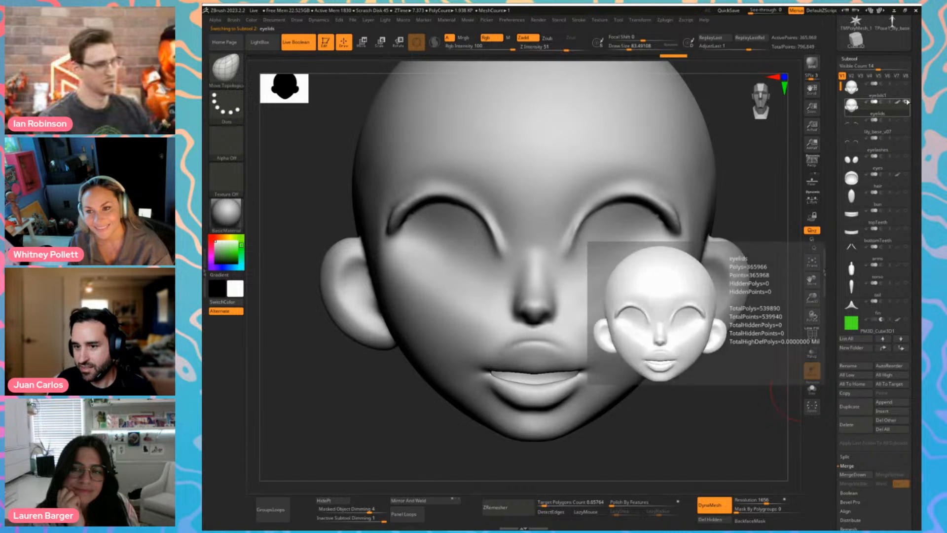
left_click(906, 87)
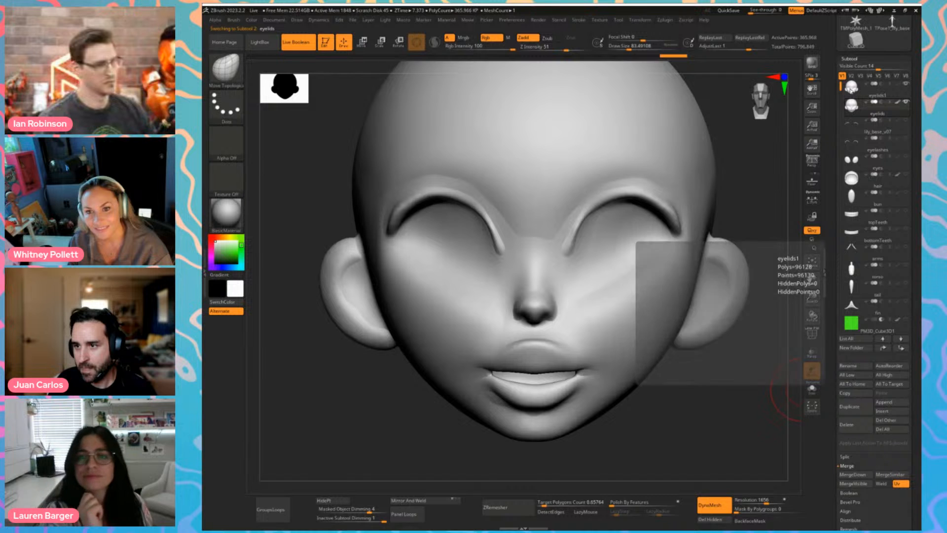
Make all the doll's subtools visible in visibility set 1 and only the two head versions visible in set 2
left_click(852, 76)
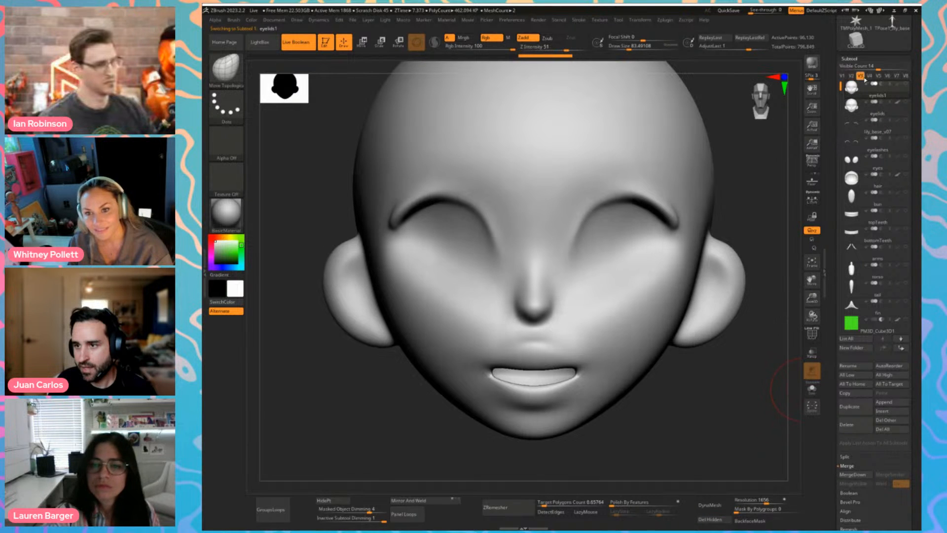
left_click(852, 76)
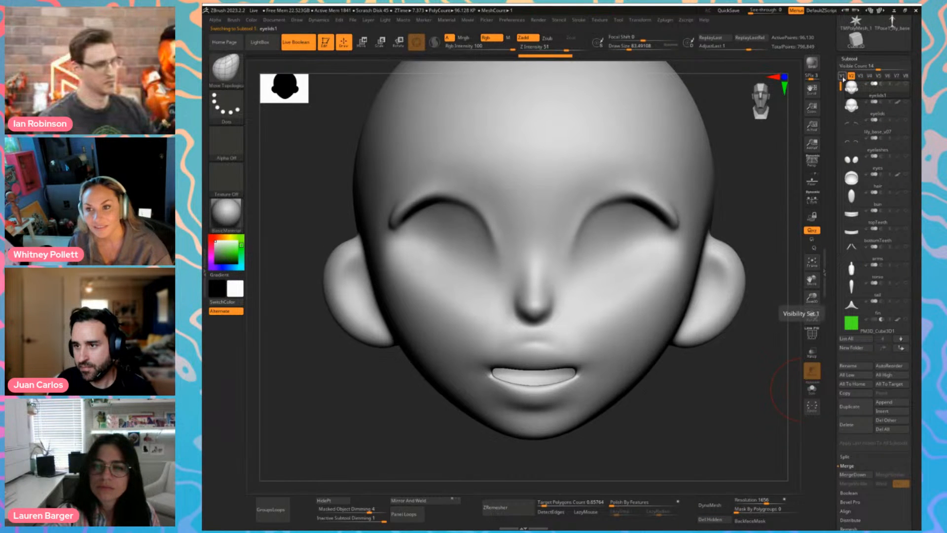
left_click(843, 77)
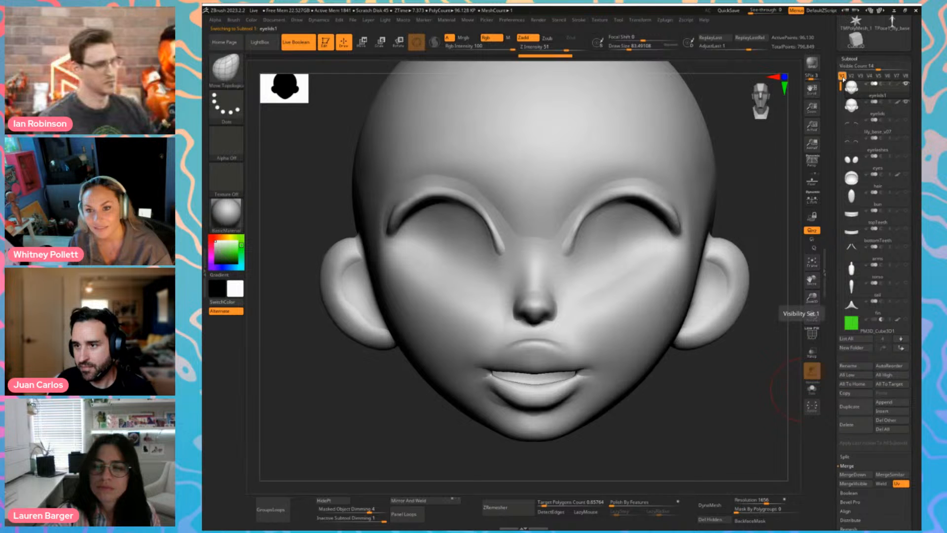
key("shift")
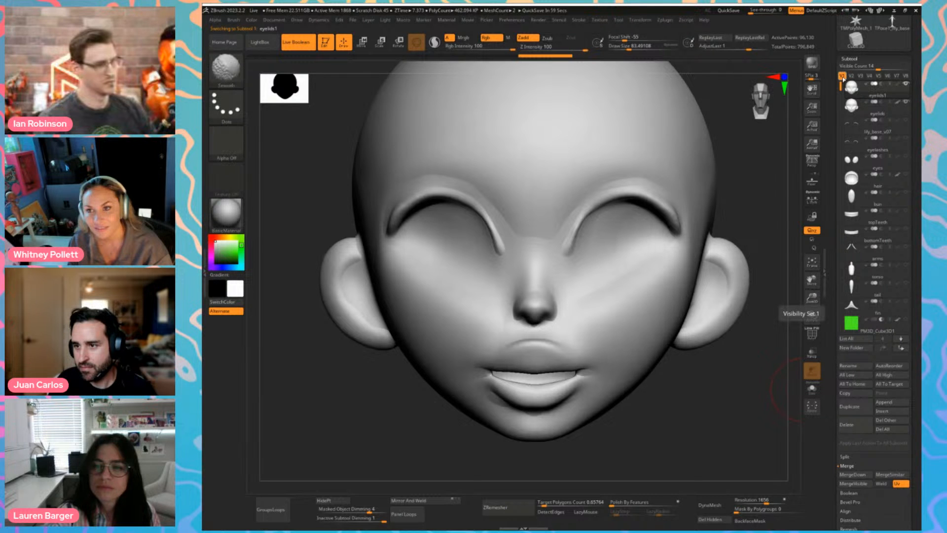
mouse_move(904, 123)
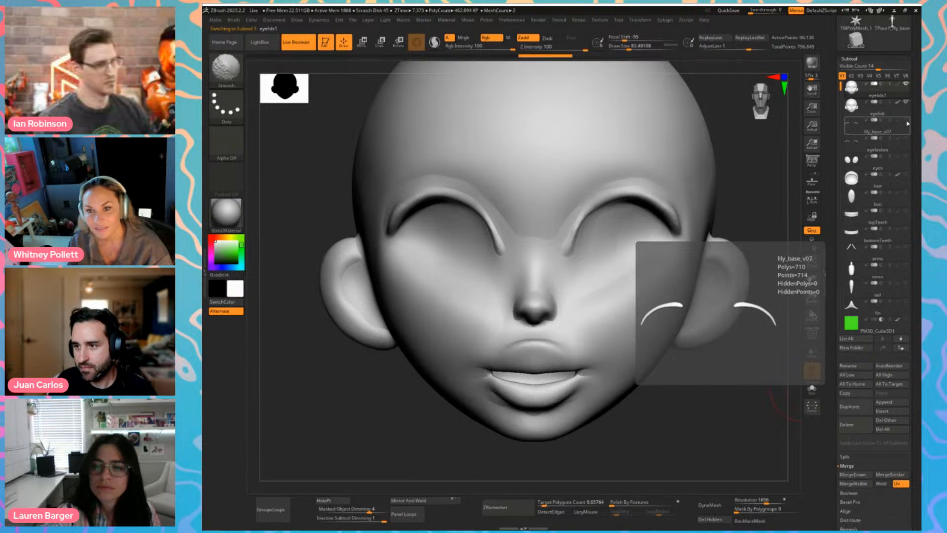
left_click(872, 88)
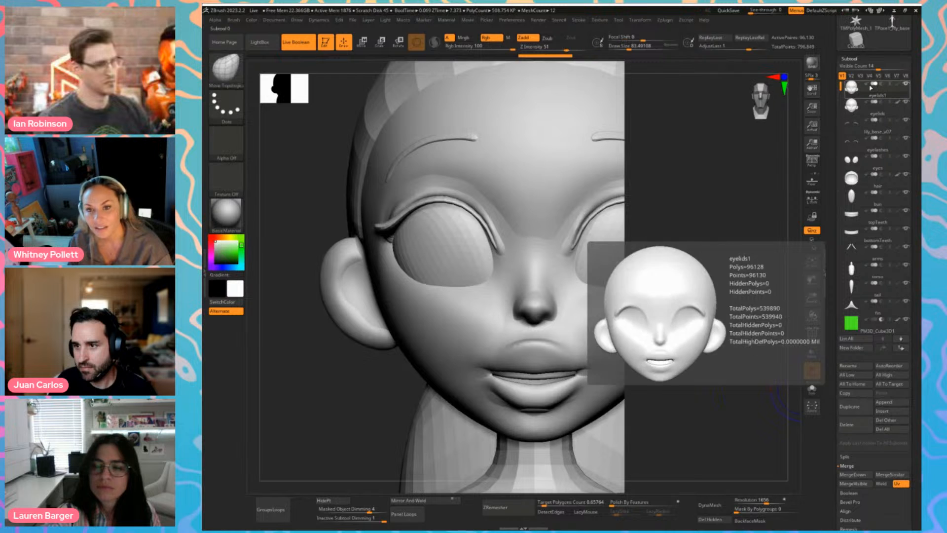
left_click(852, 76)
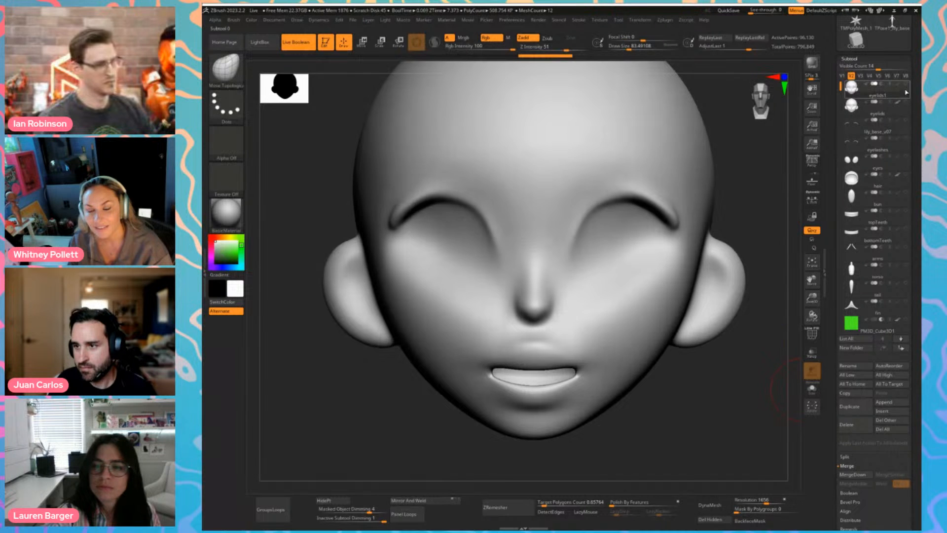
mouse_move(908, 93)
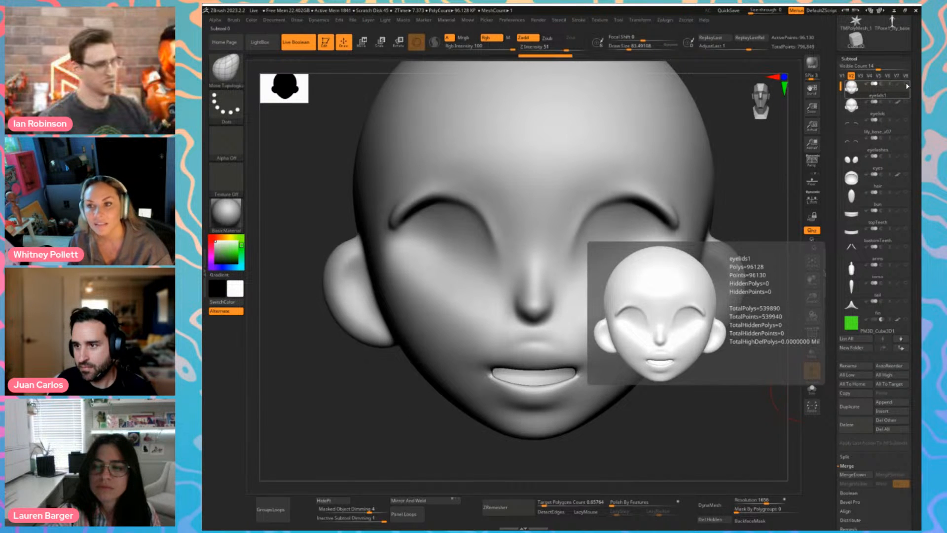
left_click(842, 77)
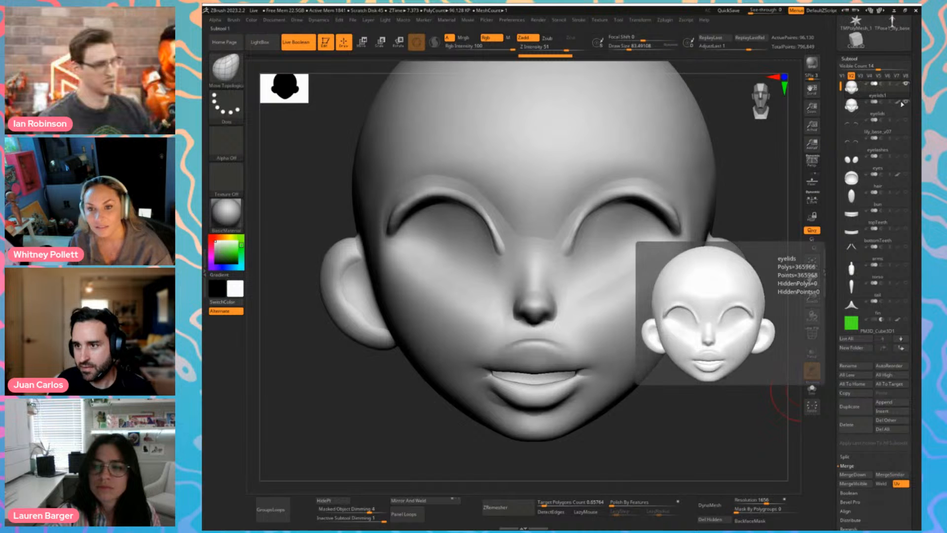
Switch between visibility sets 1 and 2 to check them, and examine the two overlapping heads with the polyframe on and off
left_click(843, 76)
left_click(852, 77)
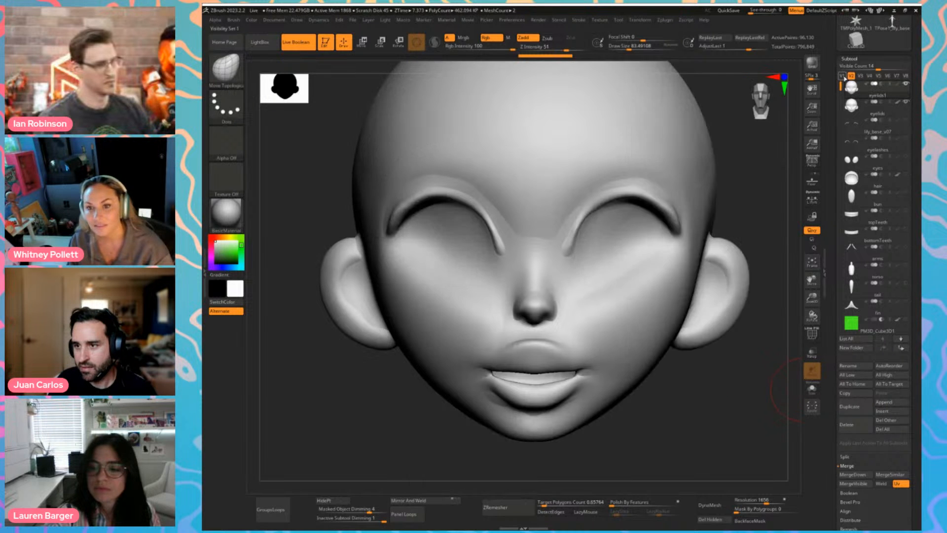
left_click(842, 77)
left_click(852, 77)
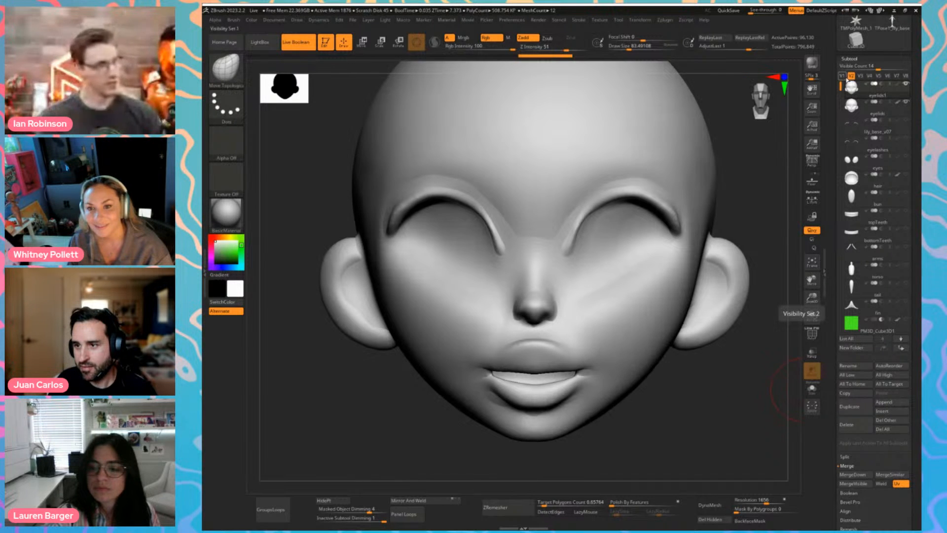
left_click(842, 77)
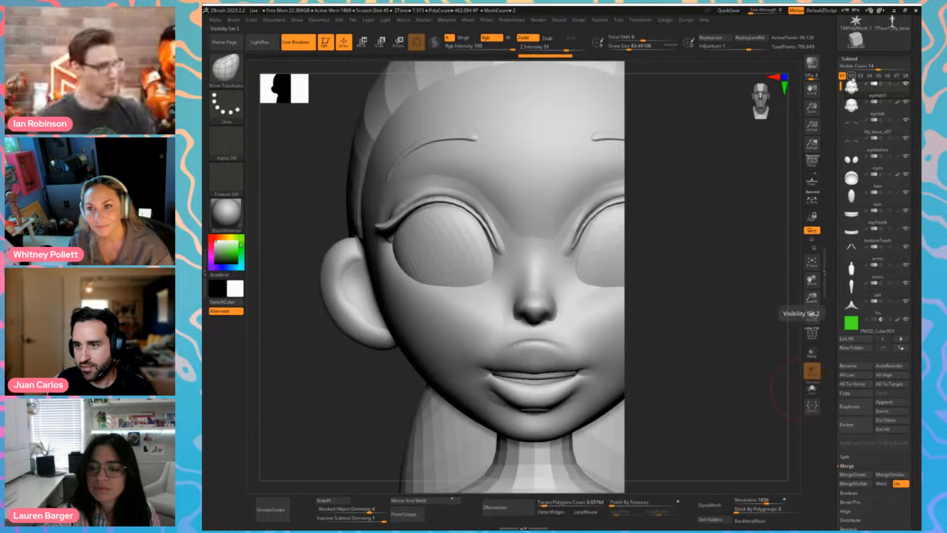
left_click(852, 76)
left_click_drag(694, 420, 683, 418, "alt")
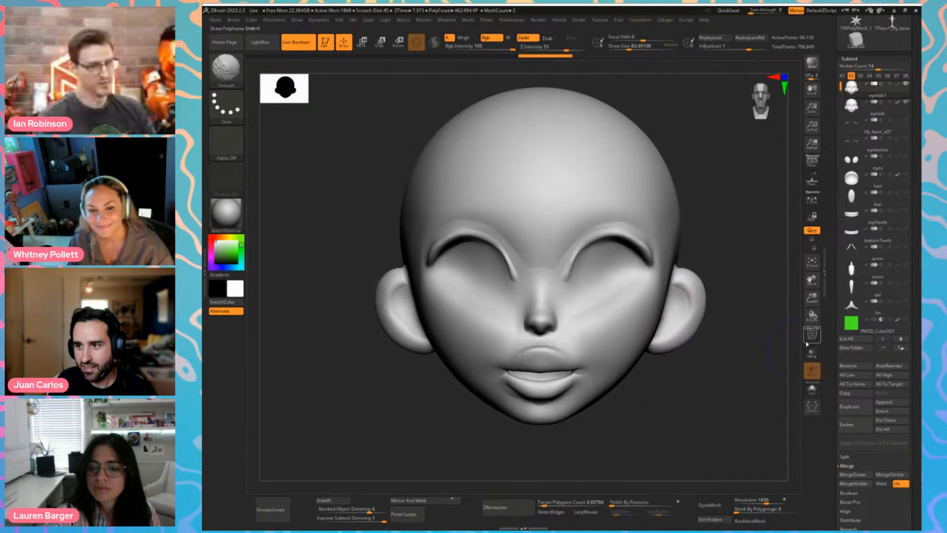
key("shift+f")
key("shift+f")
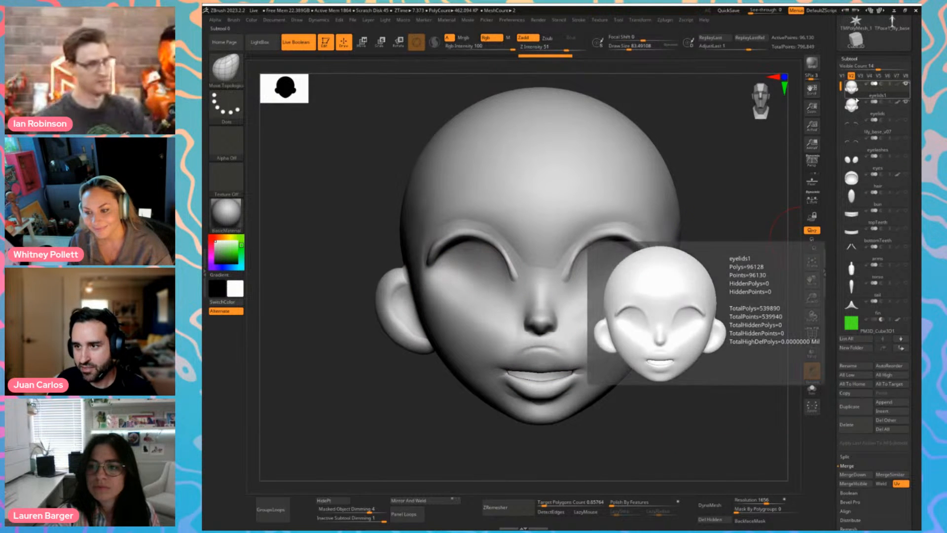
Rename the subdivided head duplicate as head_hiRes
left_click(848, 366)
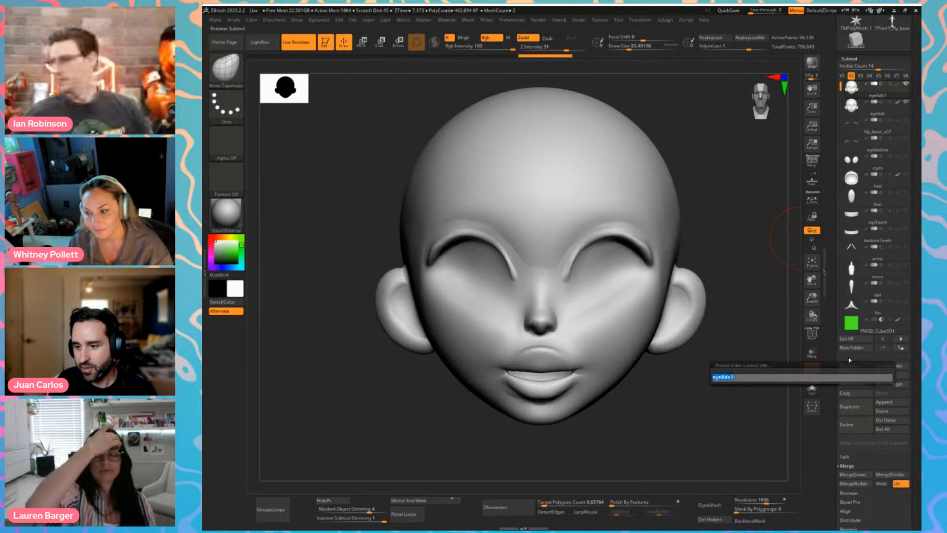
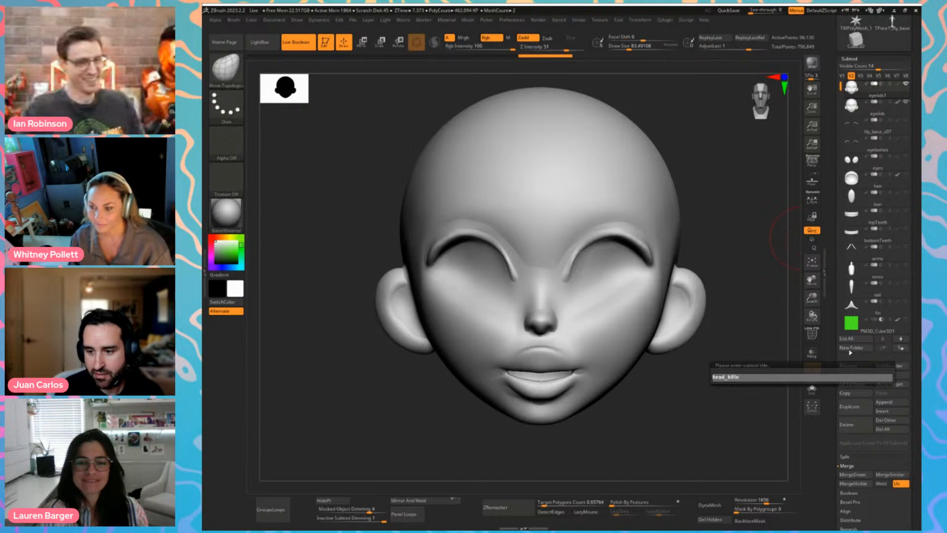
type("Res")
key("Return")
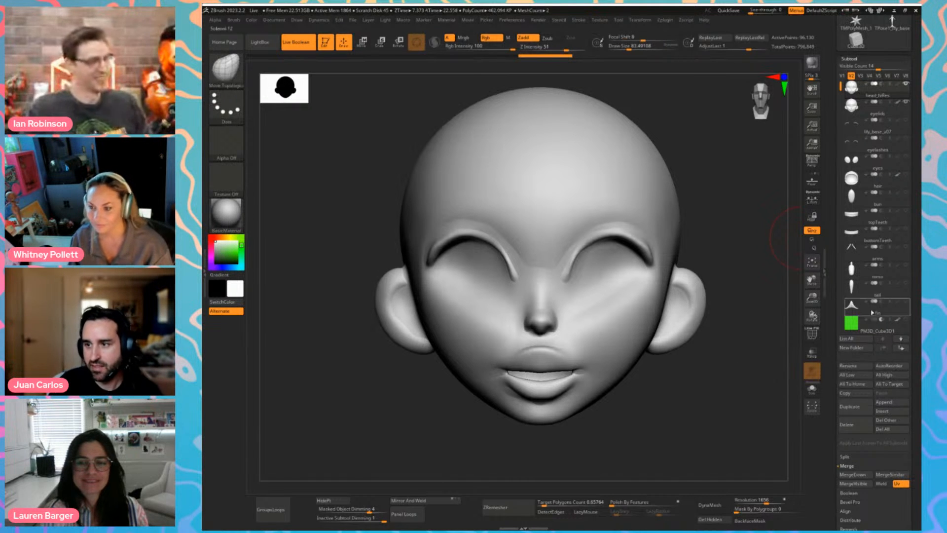
Rename the original head subtool as headDynamesh
left_click(857, 108)
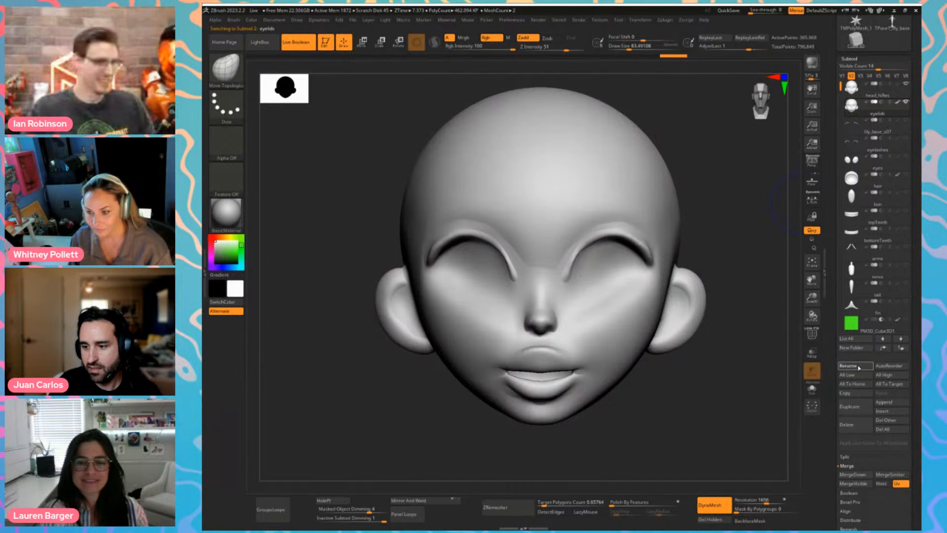
left_click(859, 368)
type("headD")
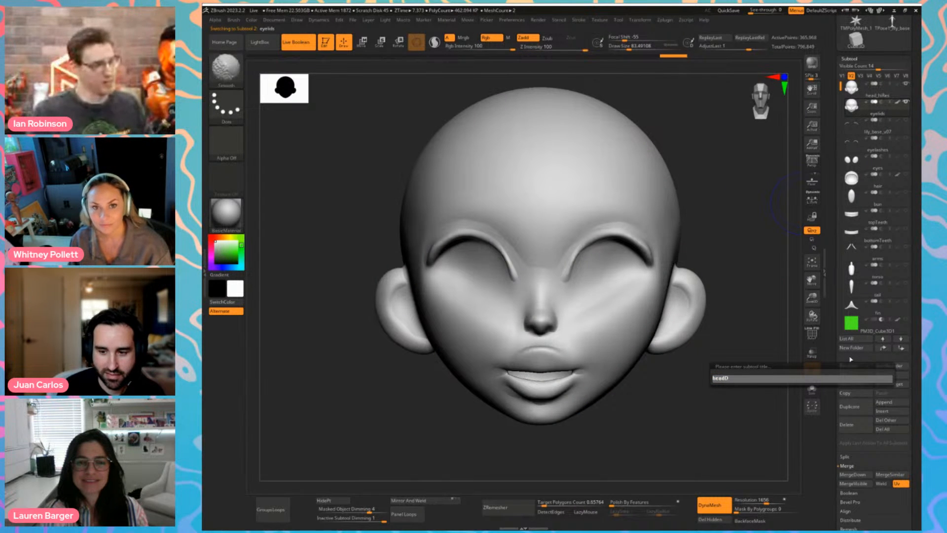
type("ynamesh")
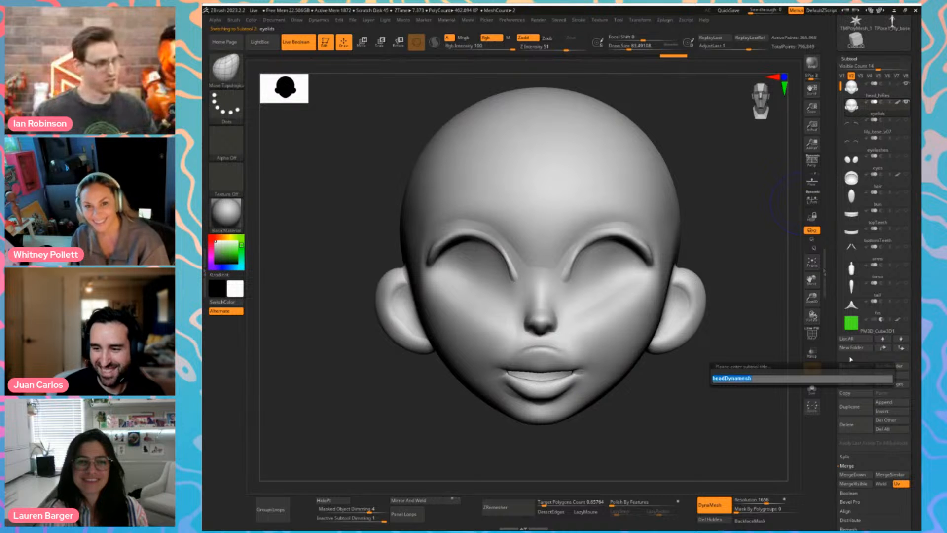
key("Return")
Isolate headDynamesh in Solo mode to inspect its polyframe, and view head_hiRes without the polyframe for comparison
key("shift+f")
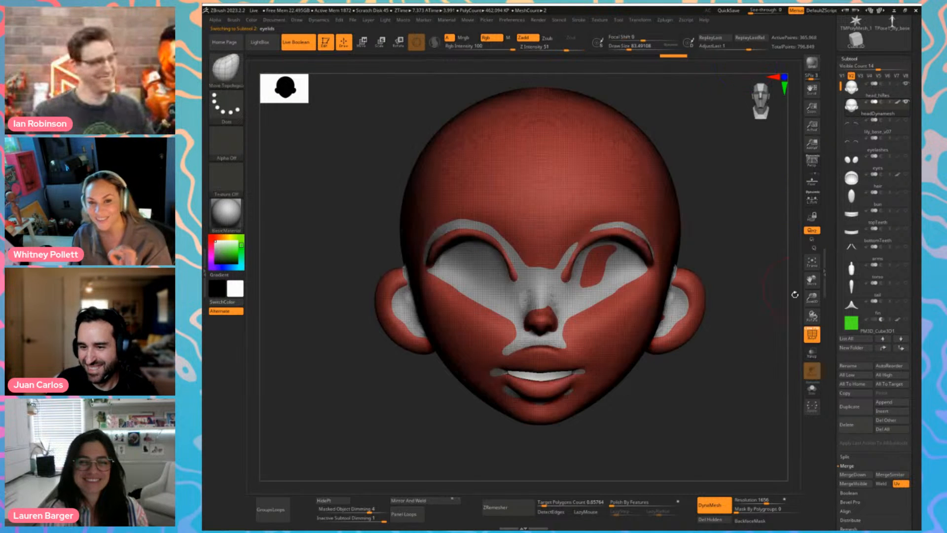
left_click(812, 388)
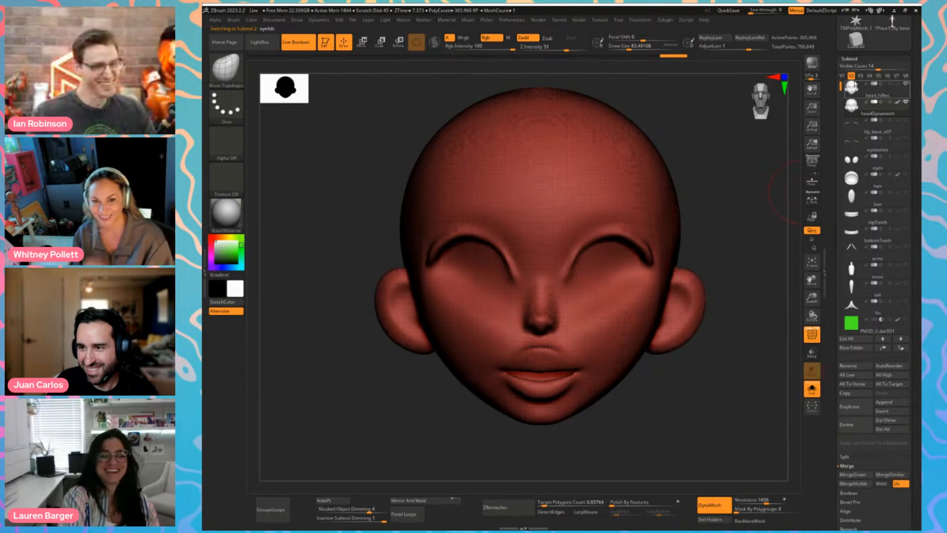
left_click(855, 89)
key("shift+f")
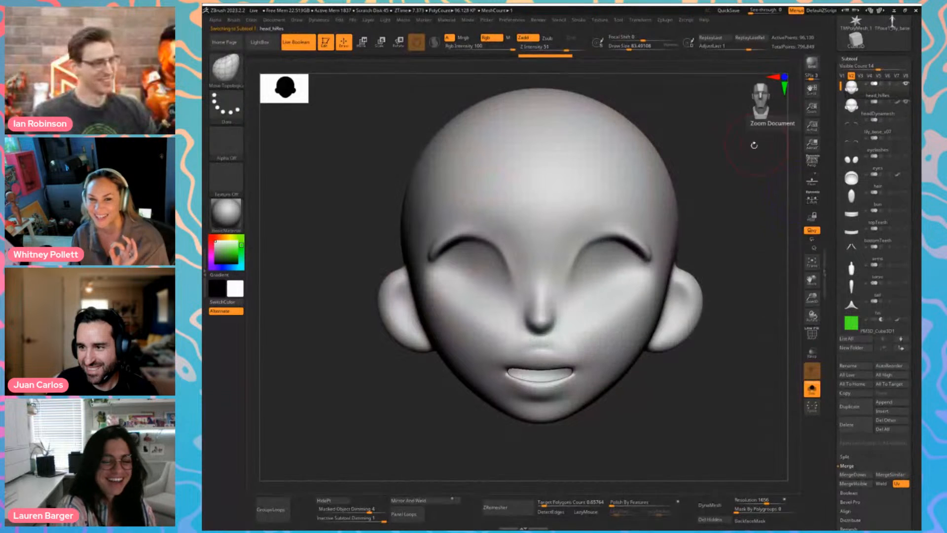
Collapse the subtool merge options and expand the projection options for head_hiRes
scroll(916, 395, "down", 2)
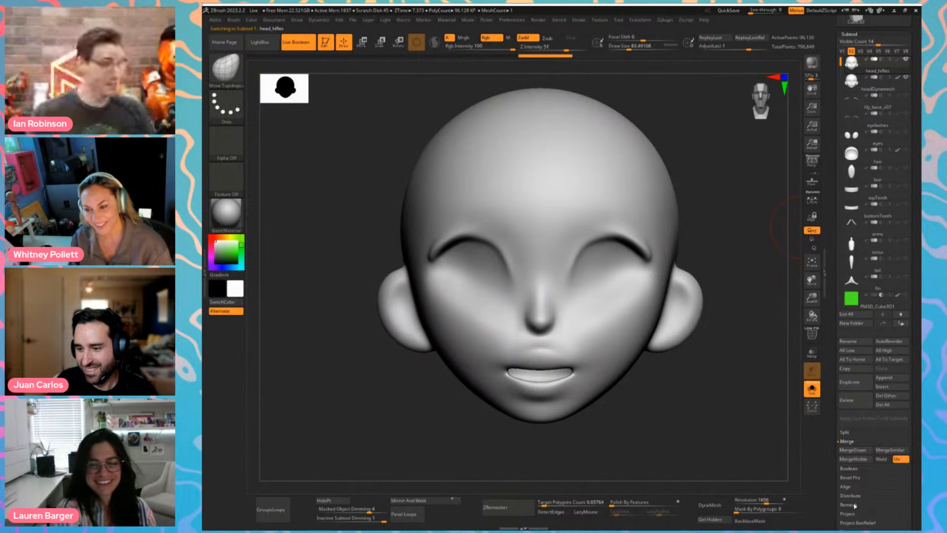
left_click(853, 441)
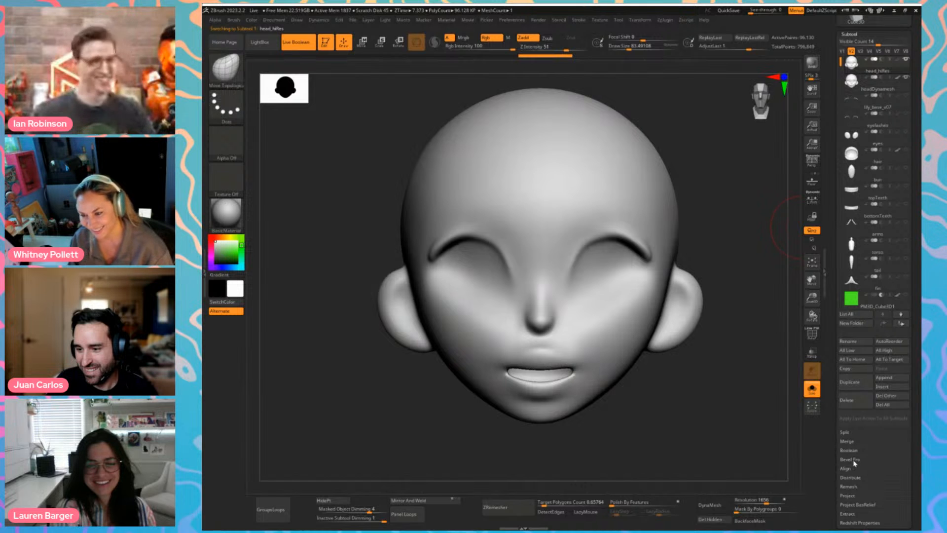
left_click(887, 497)
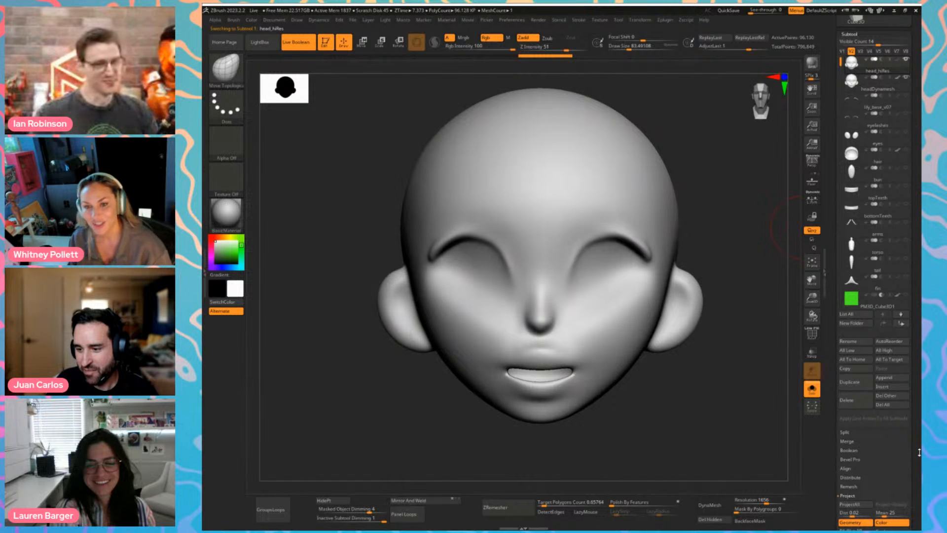
scroll(920, 452, "up", 1)
Step head_hiRes through its subdivision levels with the polyframe on and compare its mesh with headDynamesh
key("shift+f")
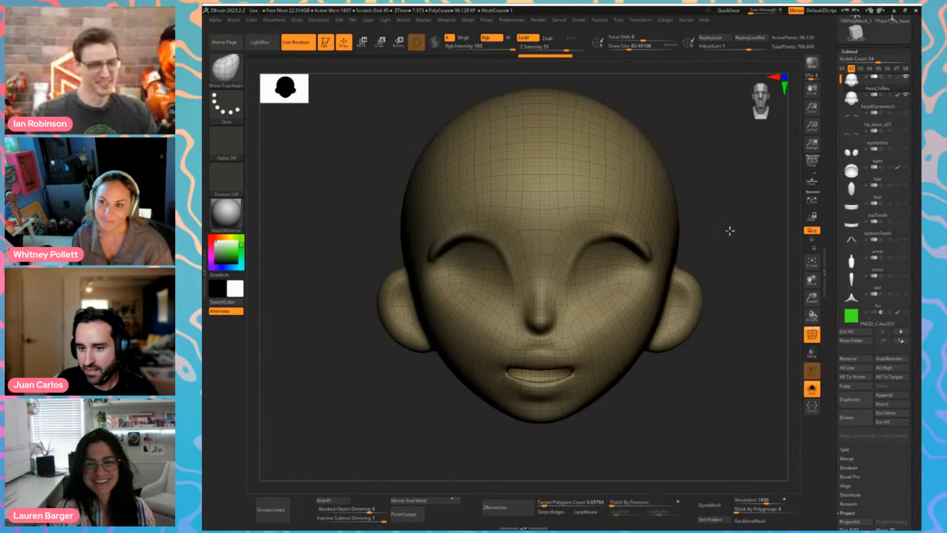
left_click_drag(730, 231, 734, 230)
key("shift+d")
key("shift+d")
key("shift+d")
key("d")
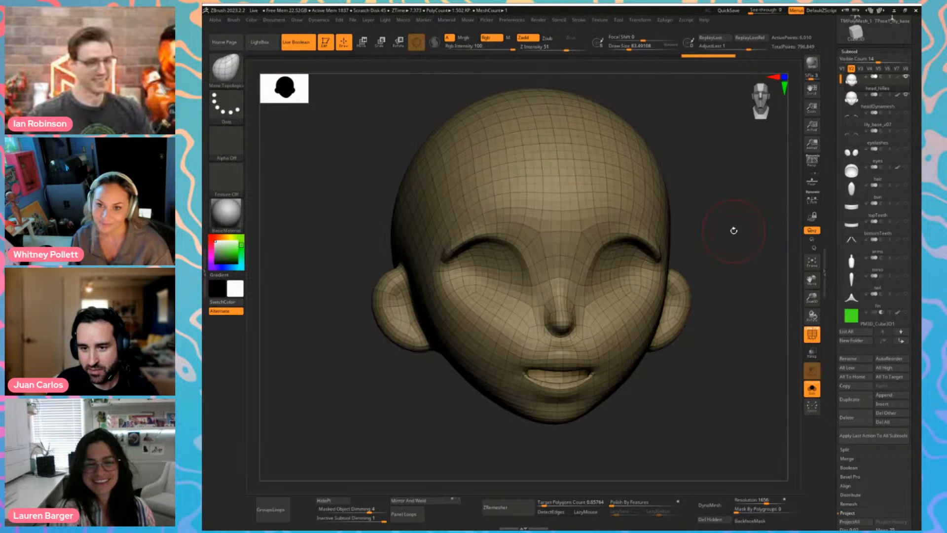
key("d")
key("d")
left_click(851, 100)
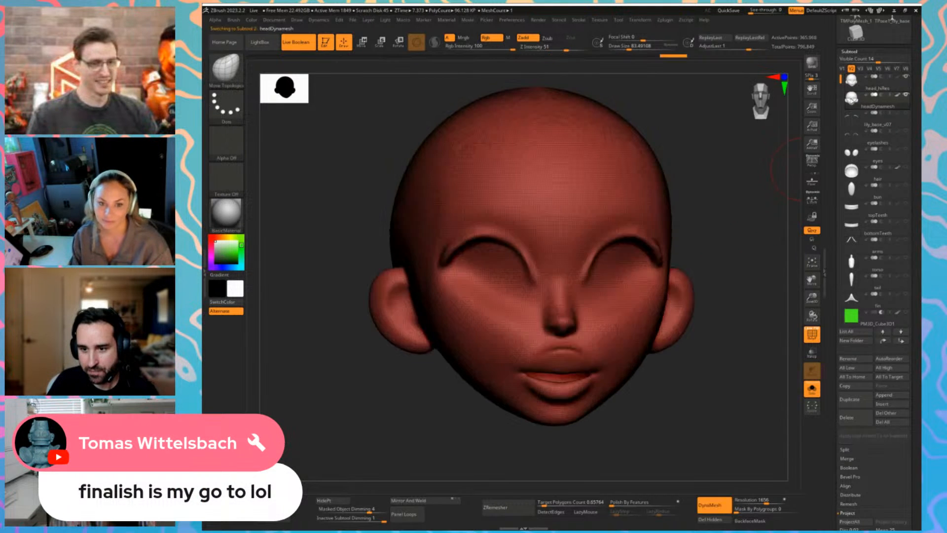
left_click_drag(745, 217, 737, 215)
left_click(852, 80)
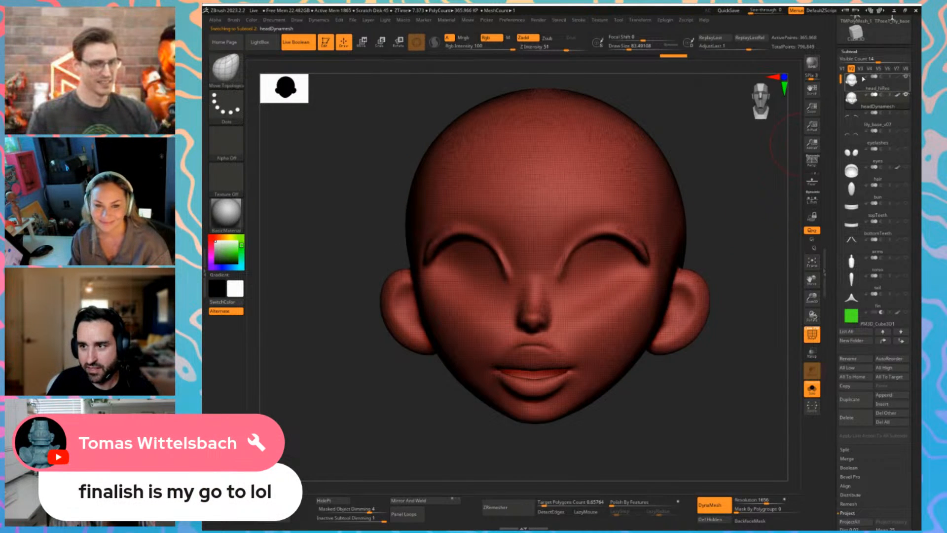
Project all detail from headDynamesh onto head_hiRes, accepting the polypaint projection, and hide the polyframe
left_click(861, 514)
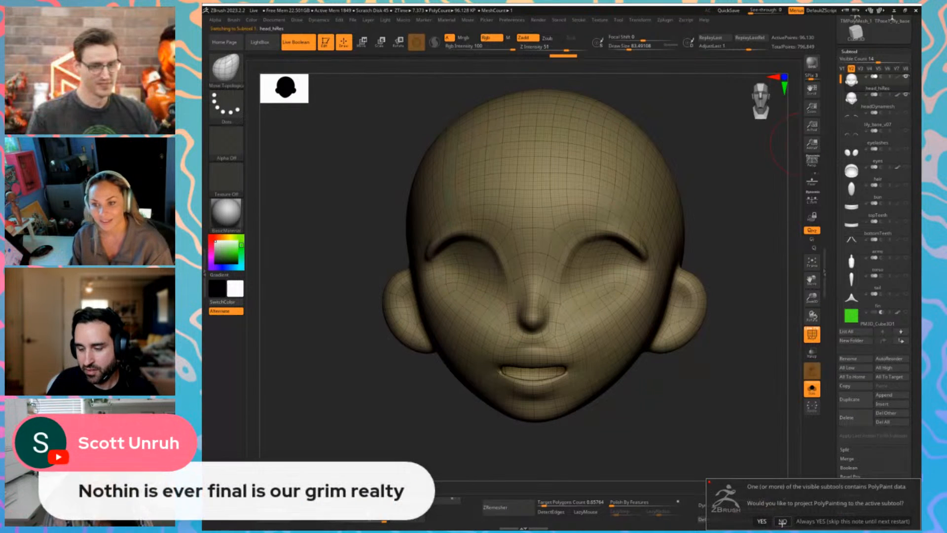
left_click(761, 521)
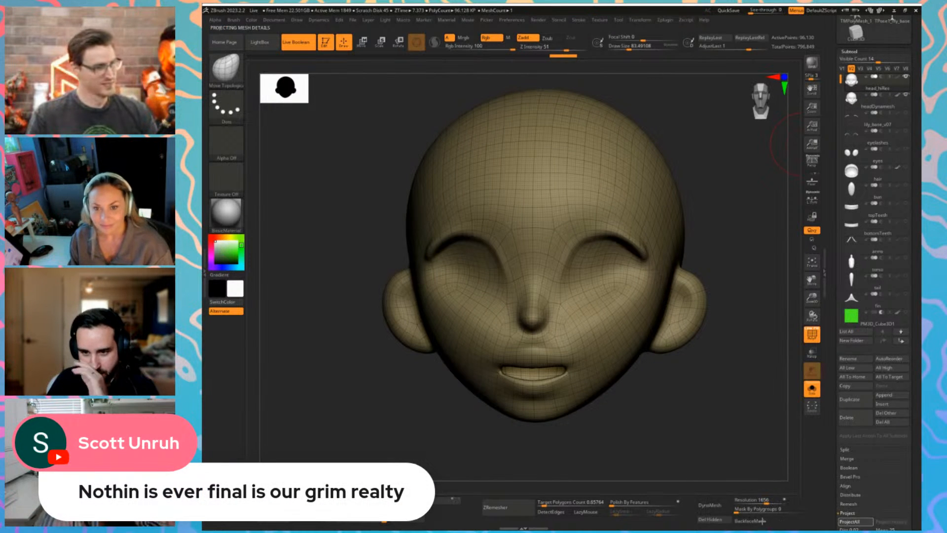
mouse_move(733, 414)
left_mouse_down("shift")
mouse_move(744, 416)
mouse_move(726, 397)
mouse_move(730, 389)
left_mouse_up("shift")
key("shift+f")
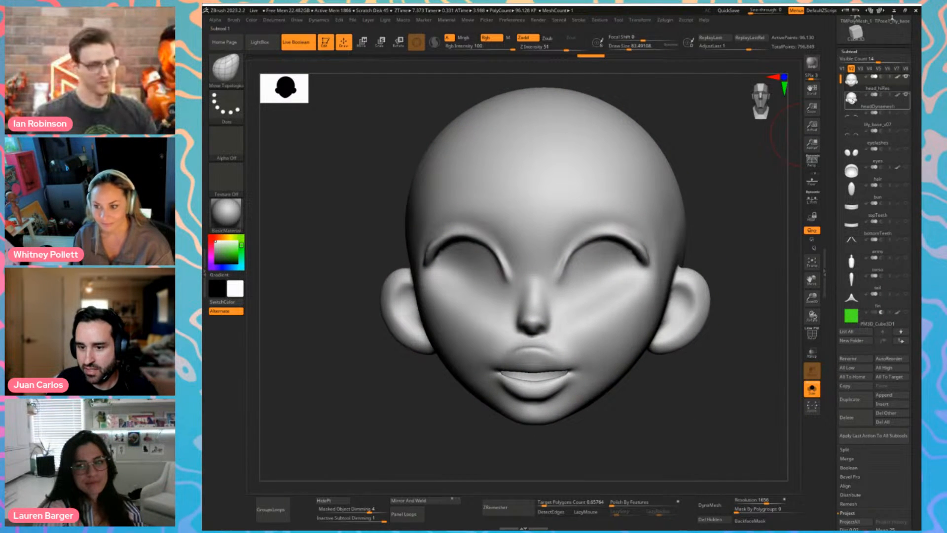
Compare the projected head_hiRes with headDynamesh and step head_hiRes down three subdivision levels
left_click(852, 98)
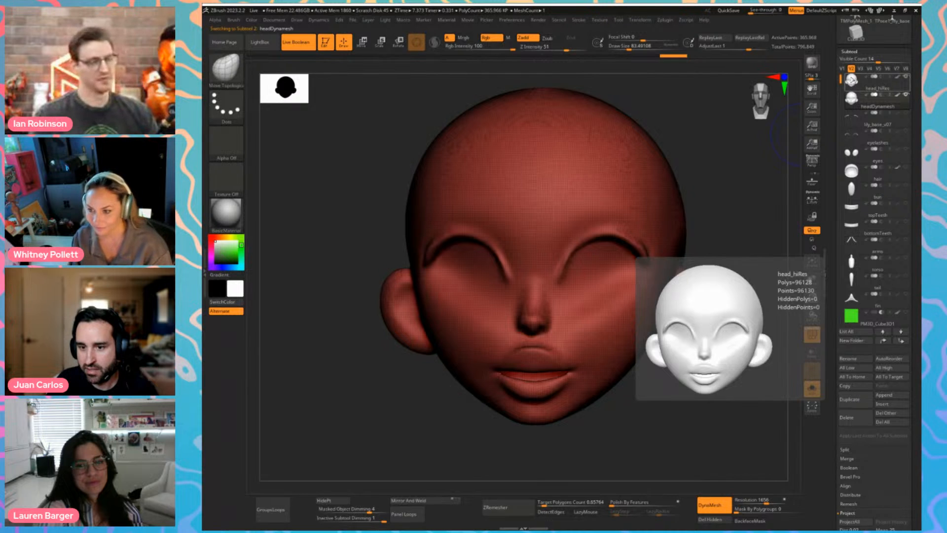
left_click(852, 79)
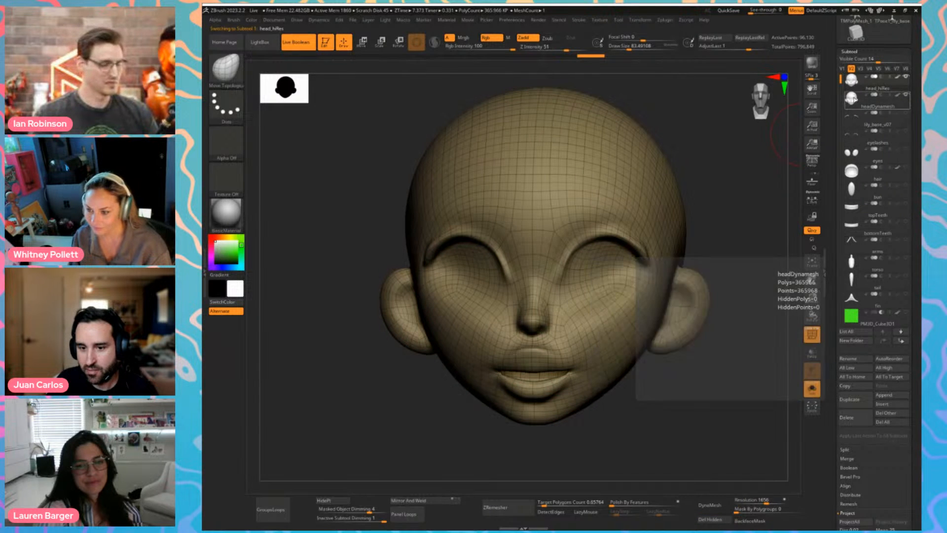
key("shift+d")
key("shift+d")
key("shift+d")
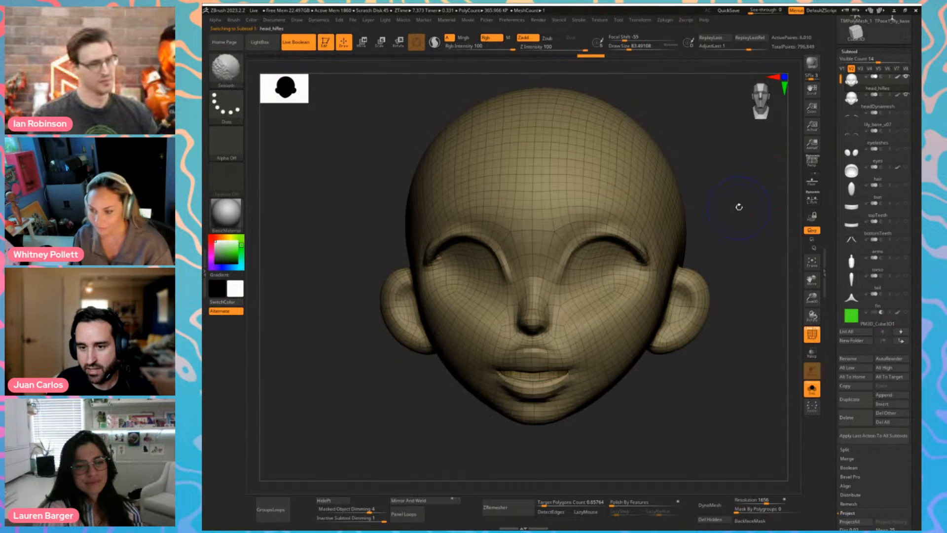
Try pulling the lower ears of head_hiRes downward with the Move brush at the lowest subdivision level
left_click_drag(738, 207, 750, 205)
key("b")
key("m")
key("t")
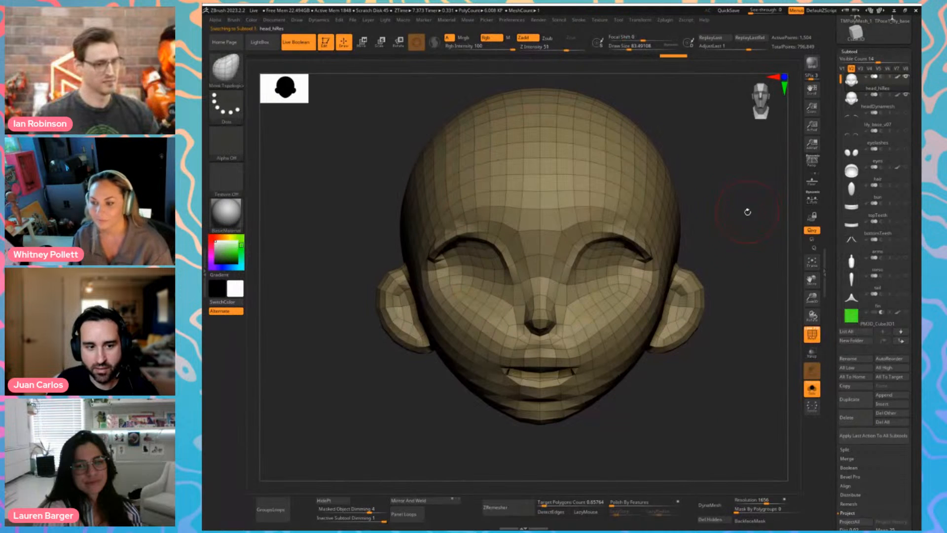
key("b")
key("m")
key("v")
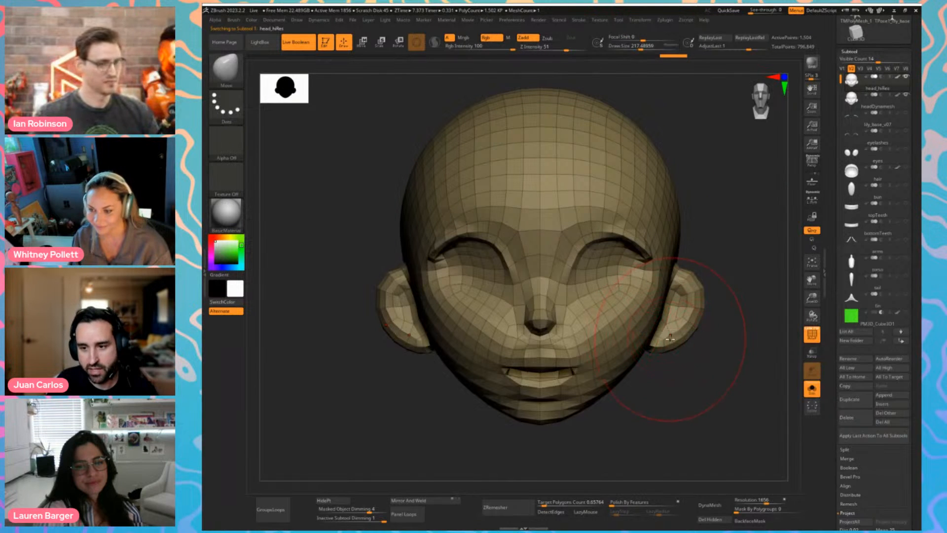
mouse_move(672, 337)
left_mouse_down()
mouse_move(684, 332)
mouse_move(666, 380)
left_mouse_up()
Undo the ear change, try pulling the earlobes of headDynamesh downward with smaller Move brush sizes, and reselect head_hiRes
left_click(851, 99)
key("ctrl+z")
key("s")
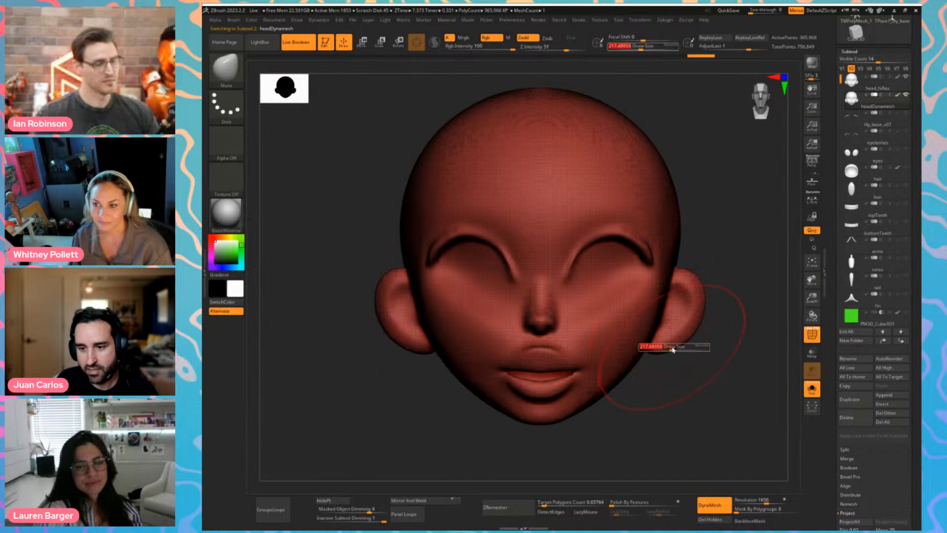
key("s")
mouse_move(674, 339)
left_mouse_down()
mouse_move(657, 339)
mouse_move(670, 391)
left_mouse_up()
key("ctrl+z")
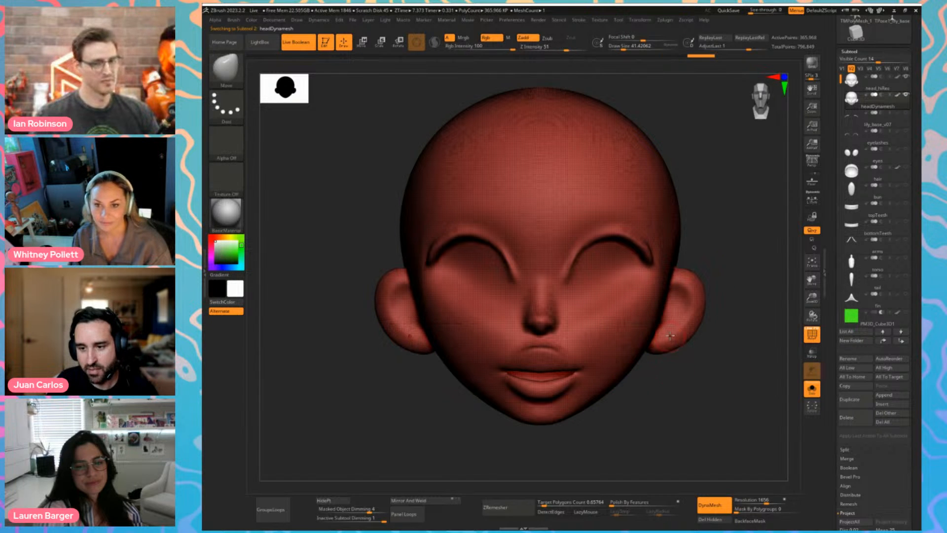
key("s")
left_click_drag(672, 342, 682, 341)
left_click_drag(672, 344, 670, 368)
left_click(877, 83)
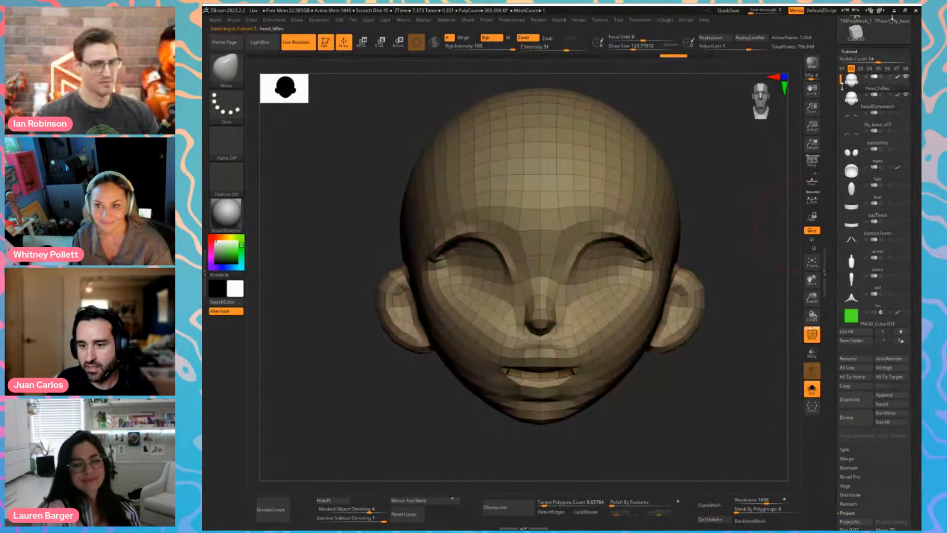
Hide the polyframe and raise head_hiRes three subdivision levels
key("shift+f")
key("d")
key("d")
key("d")
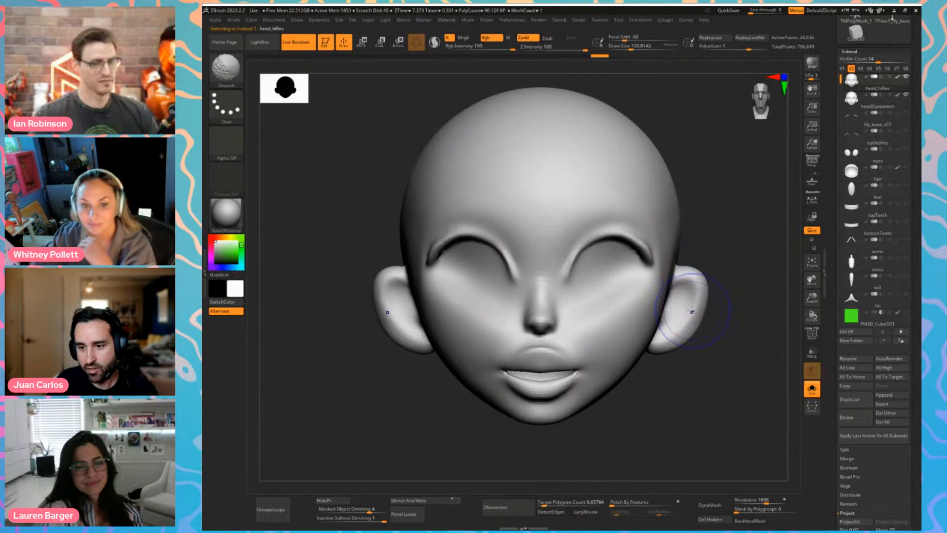
Try reshaping the jaw and chin of head_hiRes with the Move brush three subdivision levels lower, and return to the highest level
key("shift+d")
key("shift+d")
key("shift+d")
mouse_move(630, 371)
left_mouse_down()
mouse_move(649, 393)
mouse_move(619, 375)
left_mouse_up()
left_click_drag(547, 396, 545, 421)
key("d")
key("d")
key("d")
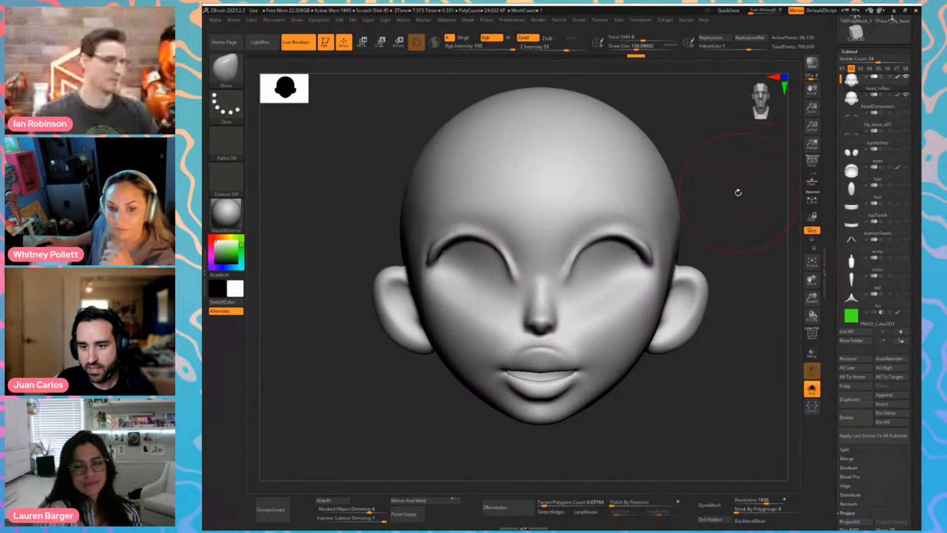
Leave Solo mode, show the doll's subtools with visibility set 1, and hide the green PM3D_Cube3D1 cube
mouse_move(738, 192)
left_mouse_down()
mouse_move(716, 192)
mouse_move(795, 340)
left_mouse_up()
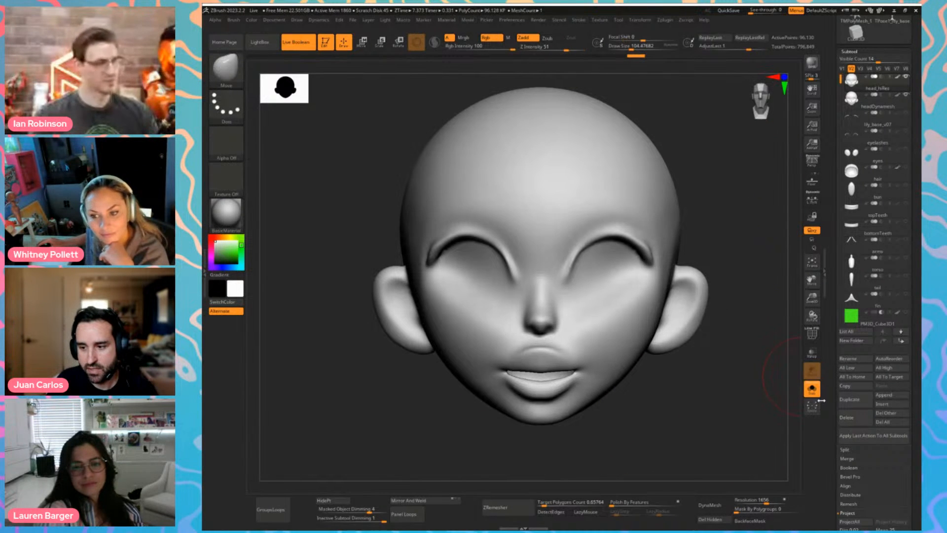
left_click(812, 388)
left_click(843, 69)
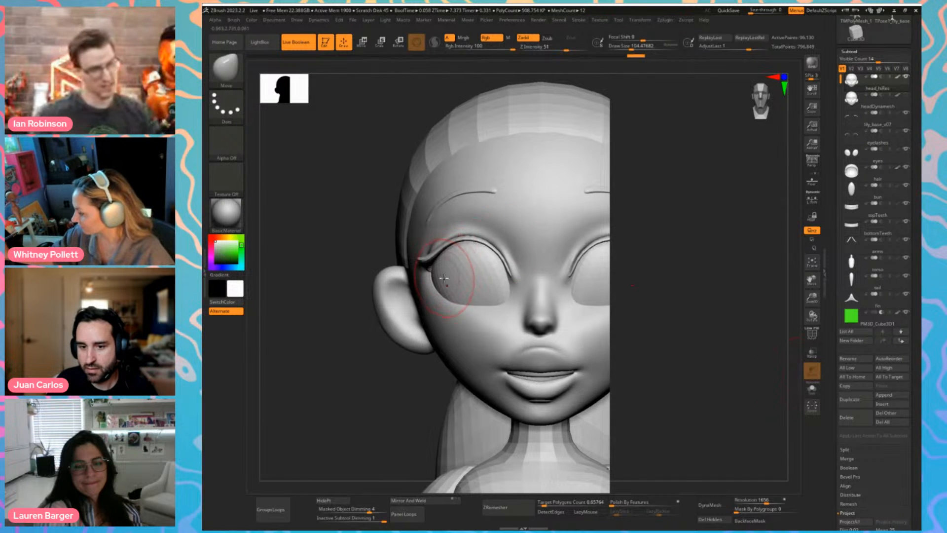
key("f")
right_click_drag(685, 265, 661, 262, "ctrl")
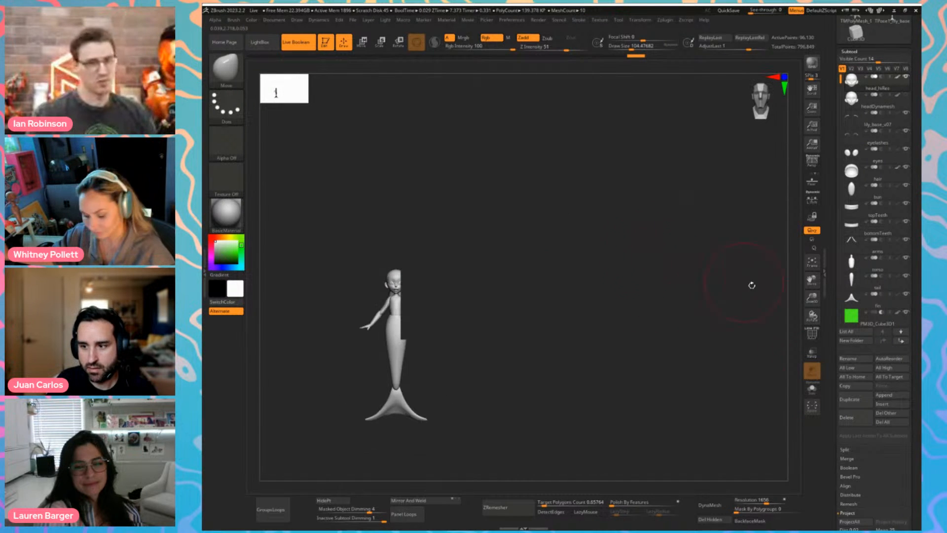
left_click(907, 313)
key("f")
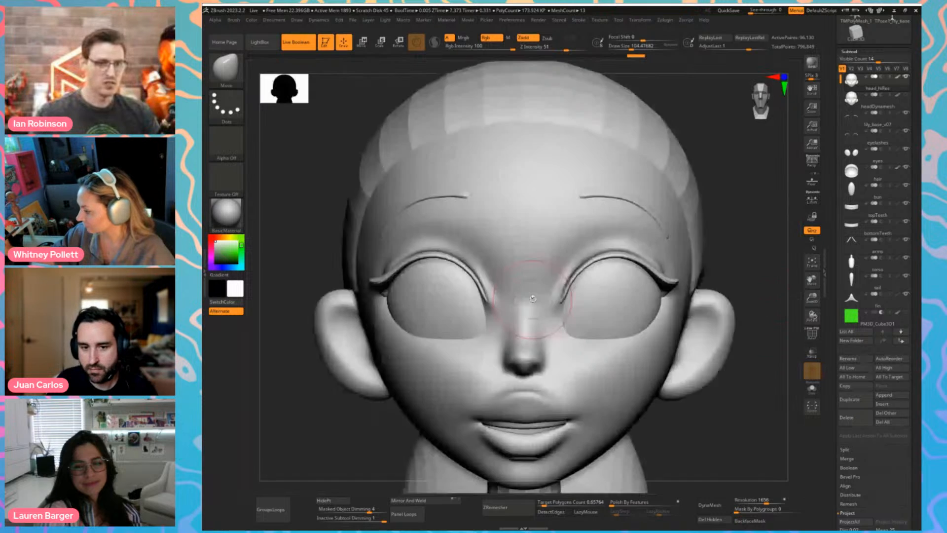
Examine head_hiRes within the full doll, stepping three subdivision levels down and back up with the polyframe on
key("shift+f")
right_click_drag(711, 406, 686, 390, "ctrl")
key("shift+d")
key("shift+d")
key("shift+d")
right_click_drag(693, 353, 747, 261)
key("d")
key("d")
key("d")
key("shift+f")
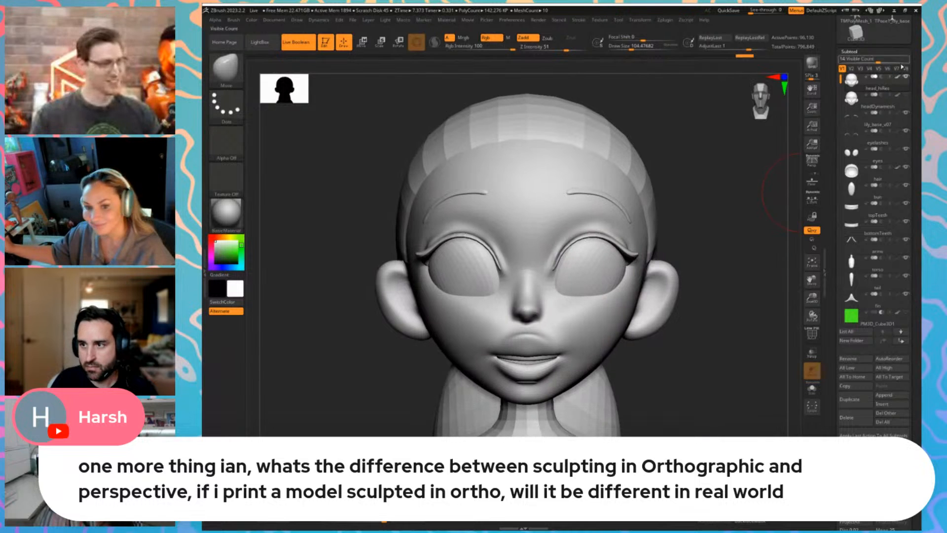
left_click_drag(906, 40, 901, 105)
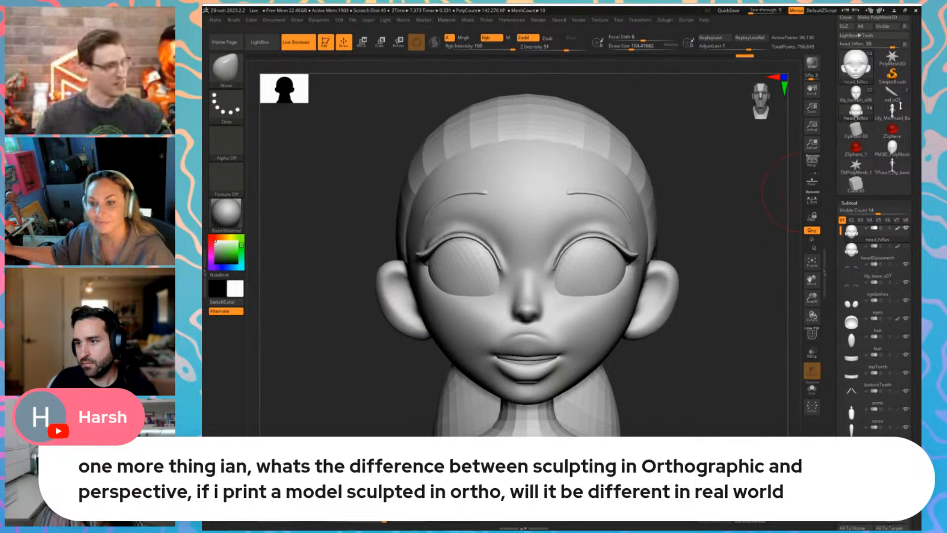
Switch to the lily_lionfish_v06 tool and bring the whole mermaid into side view
left_click(856, 92)
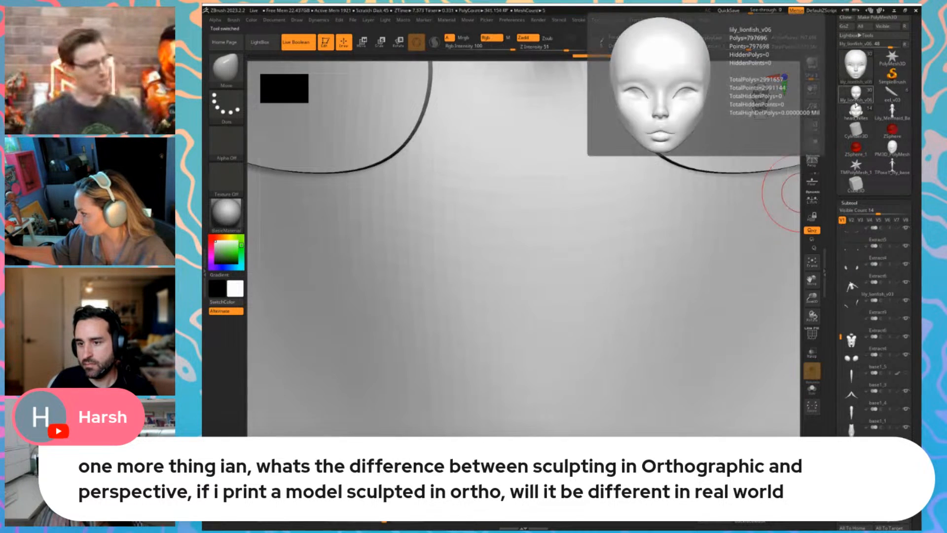
key("f")
mouse_move(635, 279)
right_mouse_down()
mouse_move(646, 286)
mouse_move(630, 290)
right_mouse_up()
key("s")
left_click_drag(631, 289, 639, 290)
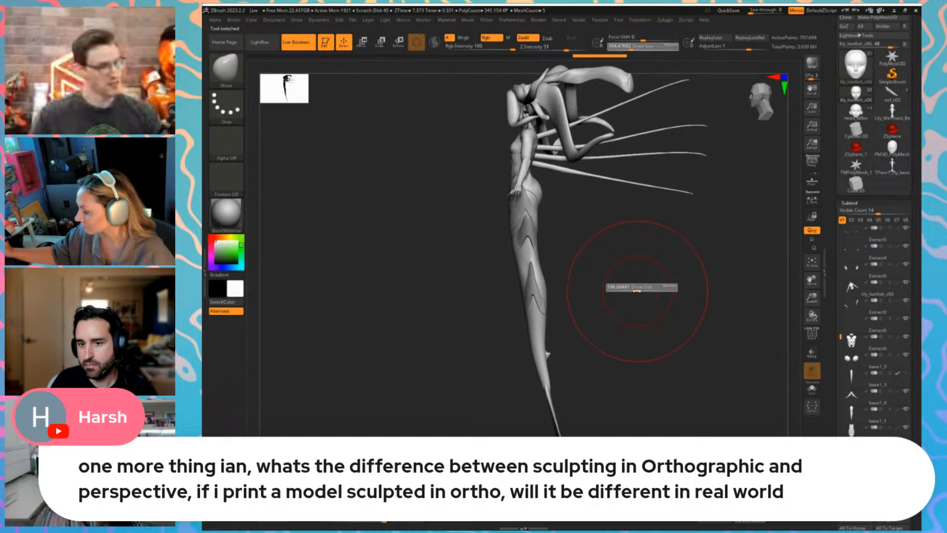
right_click_drag(638, 289, 638, 363, "alt")
key("s")
left_click_drag(638, 363, 631, 363)
right_click_drag(629, 345, 662, 340)
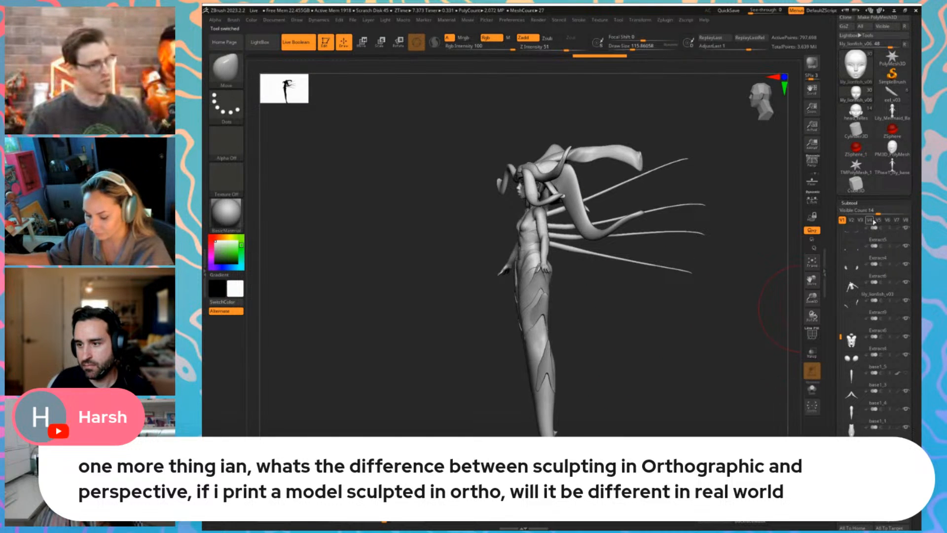
Check visibility set 2, return to set 1, and browse to the top of the mermaid's subtool list
left_click(853, 221)
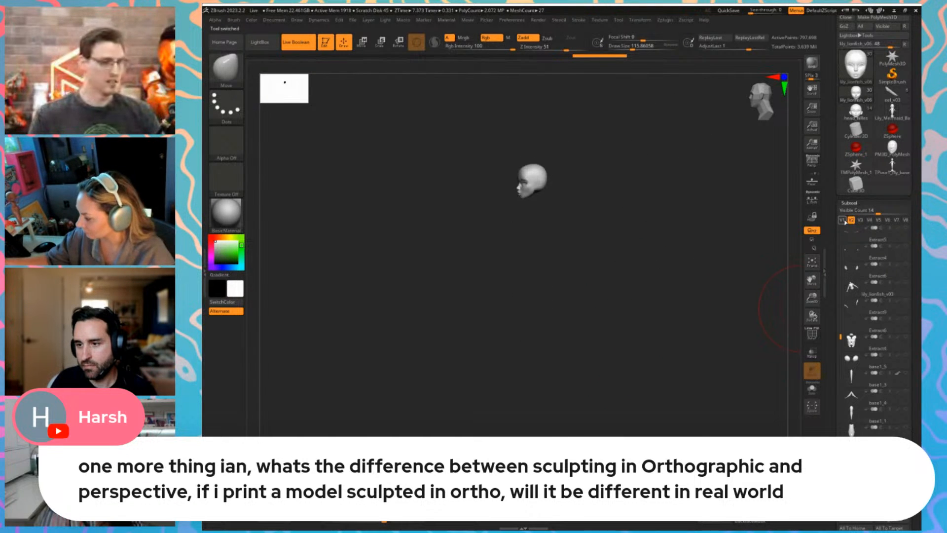
left_click(843, 220)
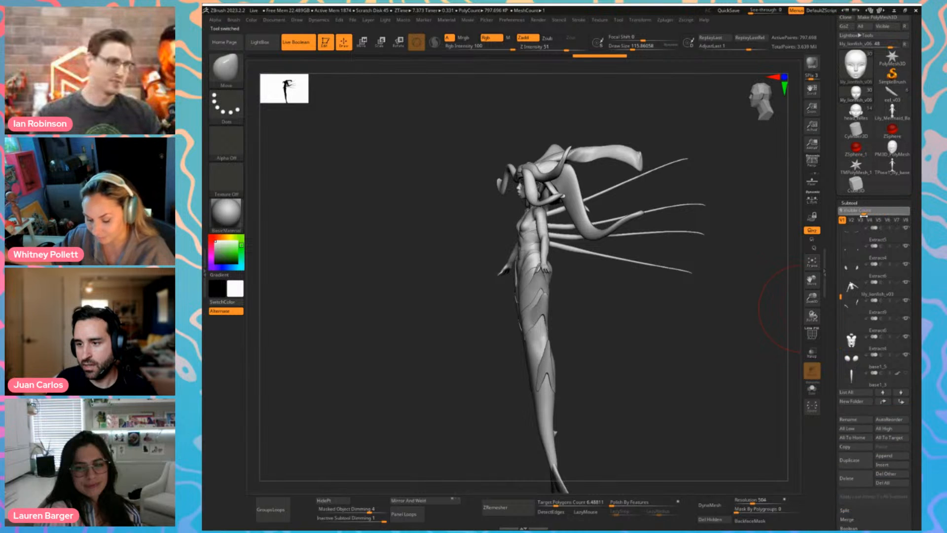
left_click(878, 216)
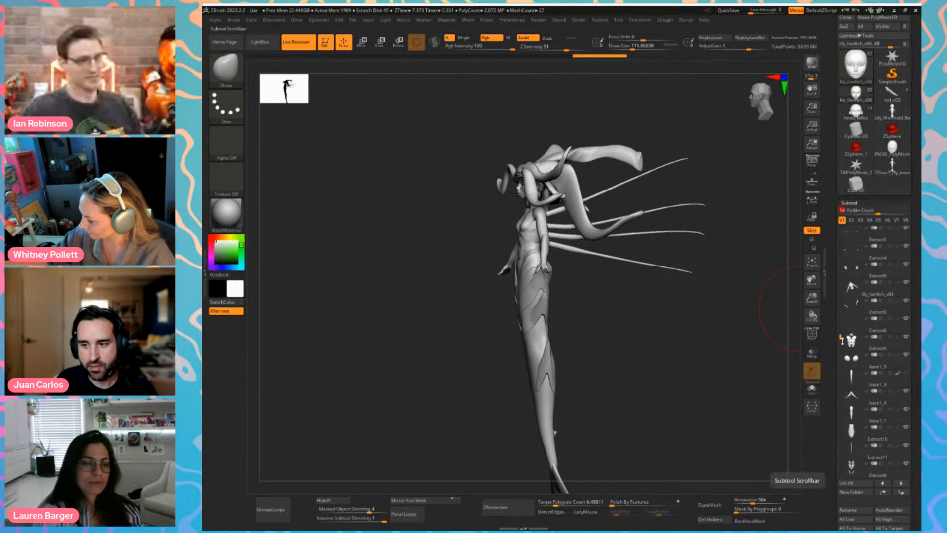
left_click_drag(841, 335, 849, 223)
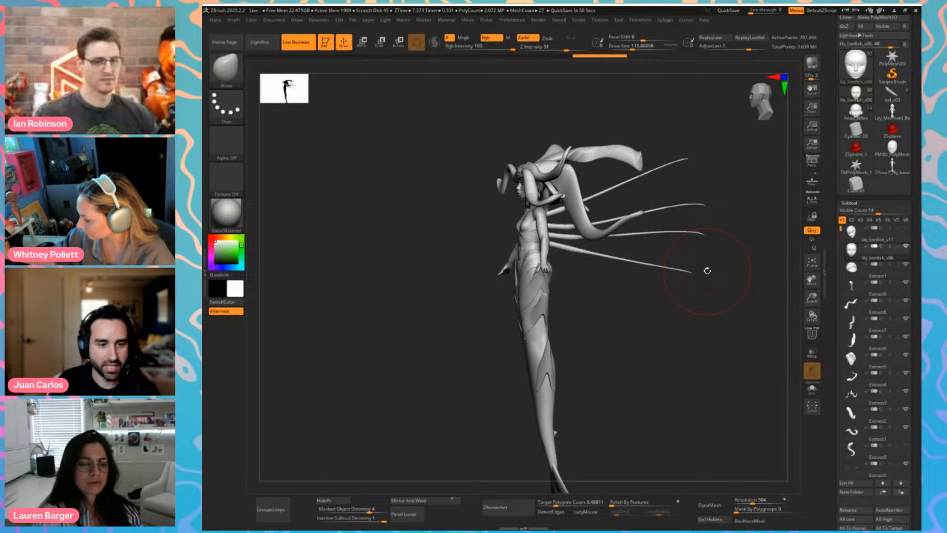
Compare the mermaid's front view with perspective on and off, and leave perspective on
mouse_move(558, 342)
left_mouse_down()
mouse_move(620, 358)
mouse_move(641, 334)
mouse_move(709, 345)
mouse_move(642, 340)
mouse_move(617, 391)
mouse_move(651, 399)
mouse_move(644, 419)
mouse_move(616, 416)
mouse_move(647, 424)
mouse_move(643, 417)
left_mouse_up()
key("p")
key("p")
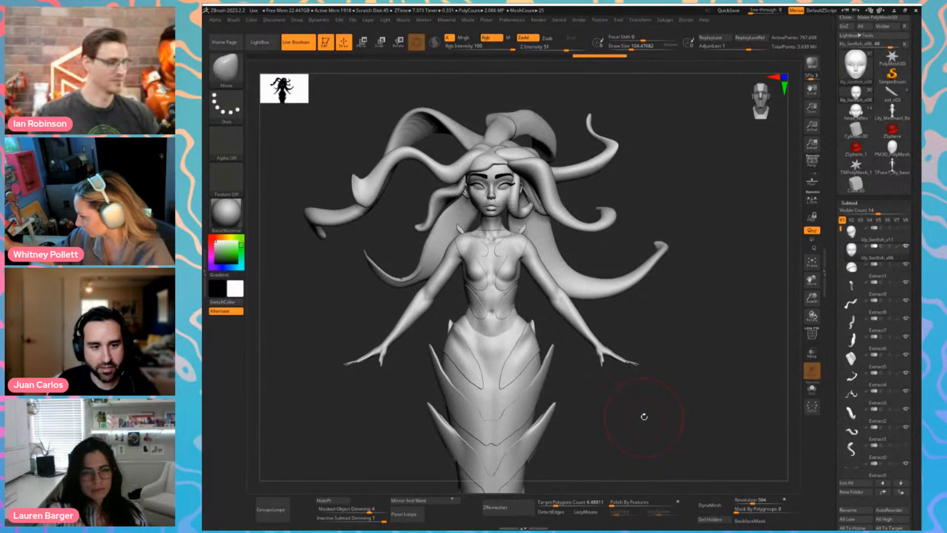
mouse_move(695, 344)
left_mouse_down("alt")
mouse_move(739, 365)
mouse_move(724, 361)
left_mouse_up("alt")
key("s")
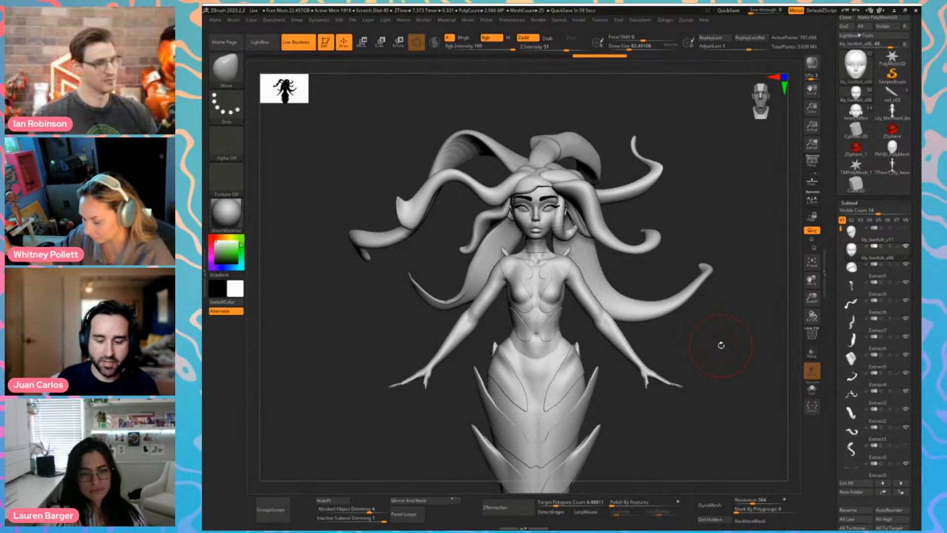
key("p")
key("p")
key("p")
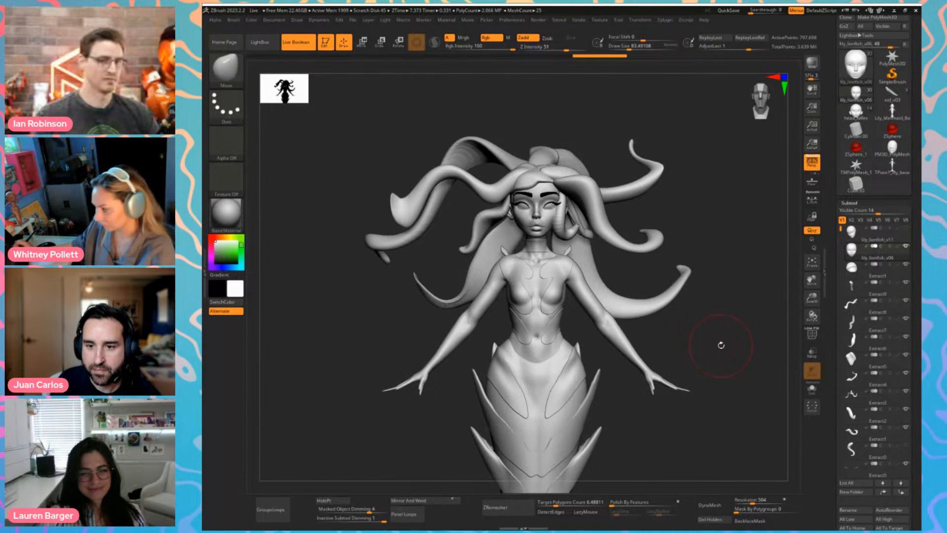
left_click_drag(721, 345, 703, 286)
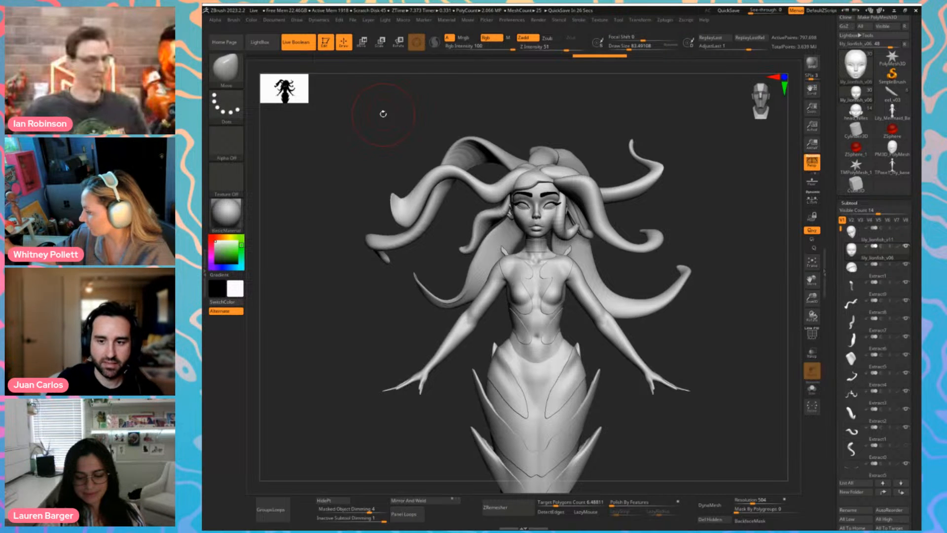
Hide the first group of hair strand subtools on the mermaid, including Extract8, Extract7 and Extract6
key("f")
key("f")
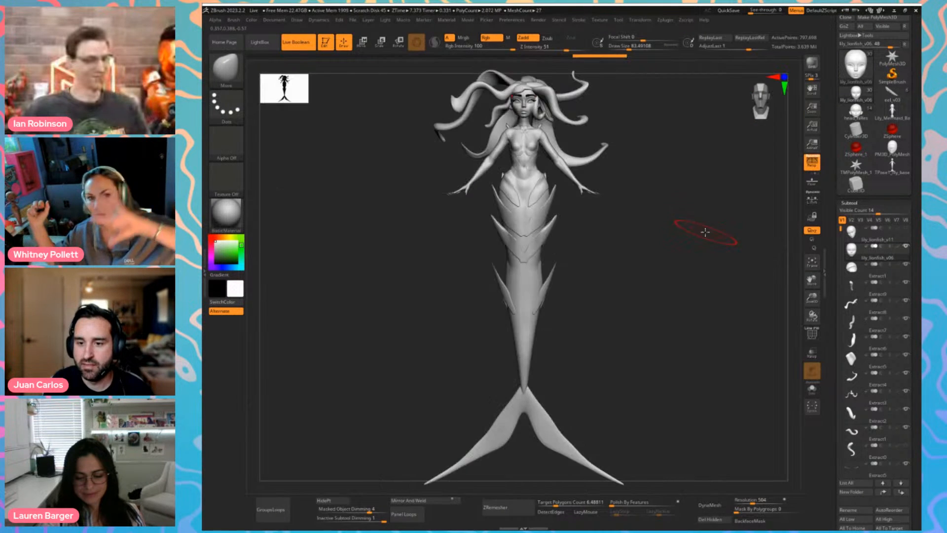
left_click_drag(715, 246, 703, 286)
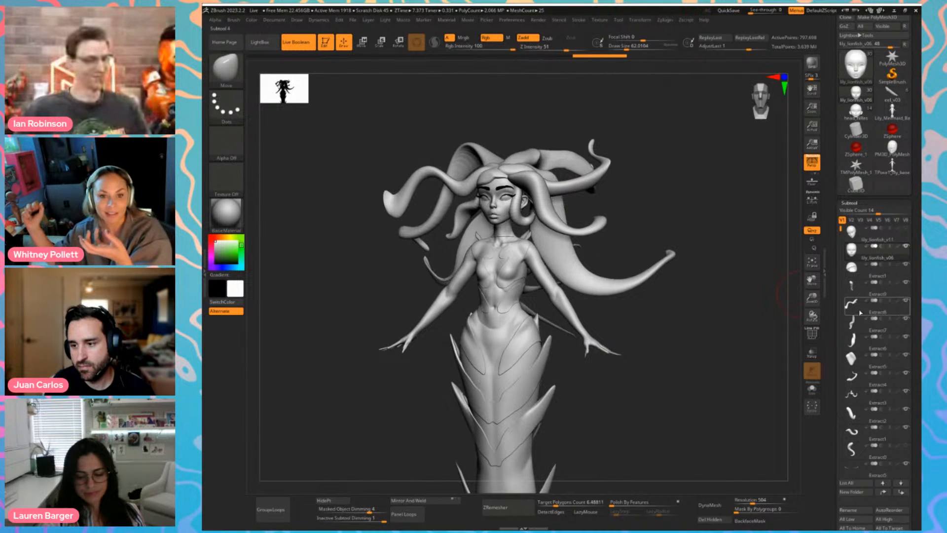
left_click(906, 301)
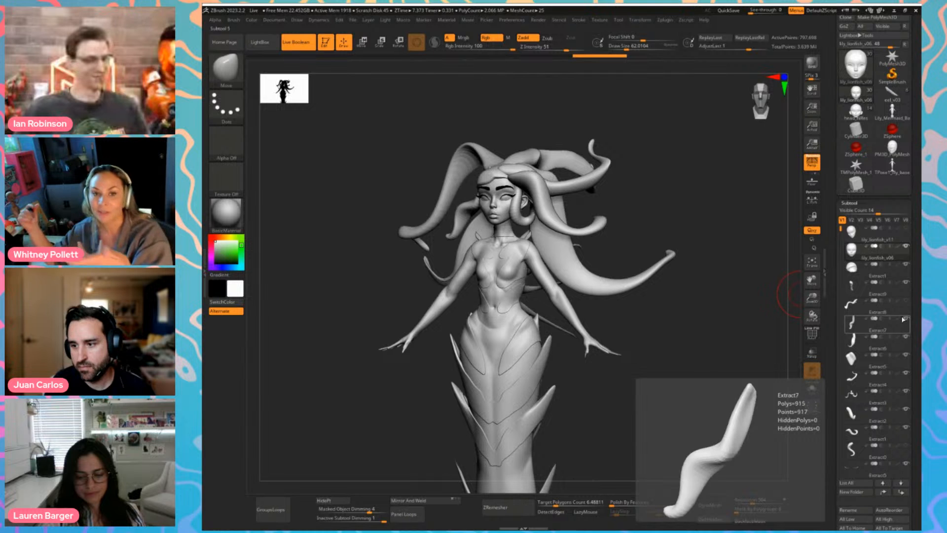
left_click(905, 319)
left_click(906, 282)
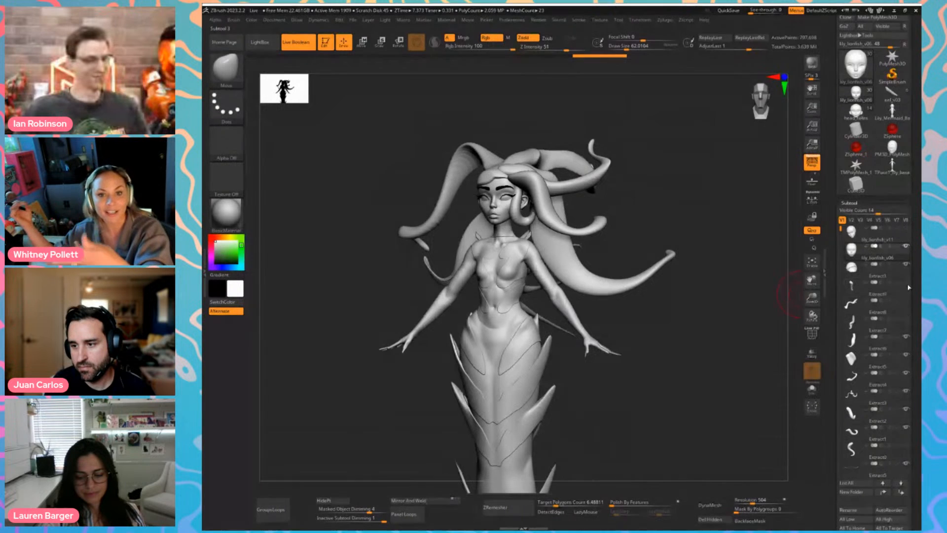
left_click(905, 336)
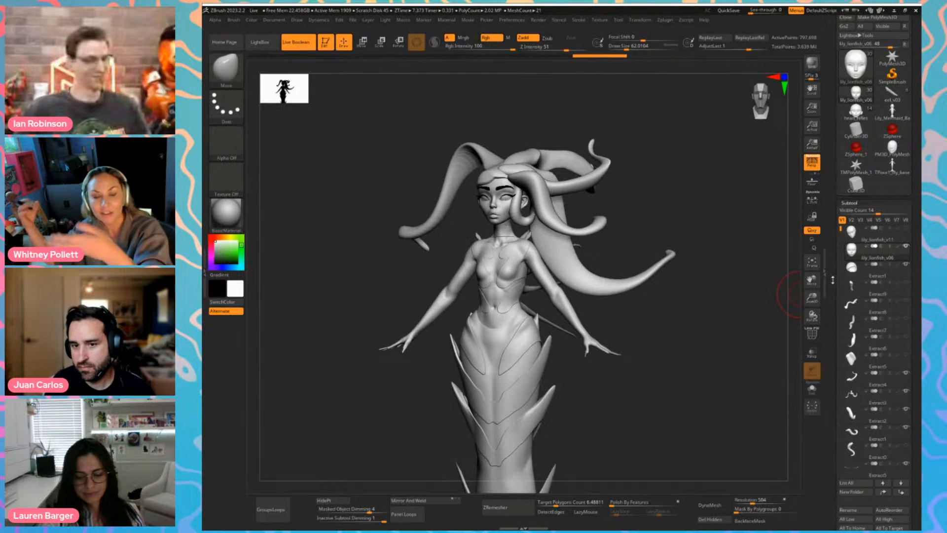
left_click_drag(707, 297, 712, 301)
Hide the remaining loose hair strands around the mermaid's head, keeping only the hair cap visible
left_click(907, 391)
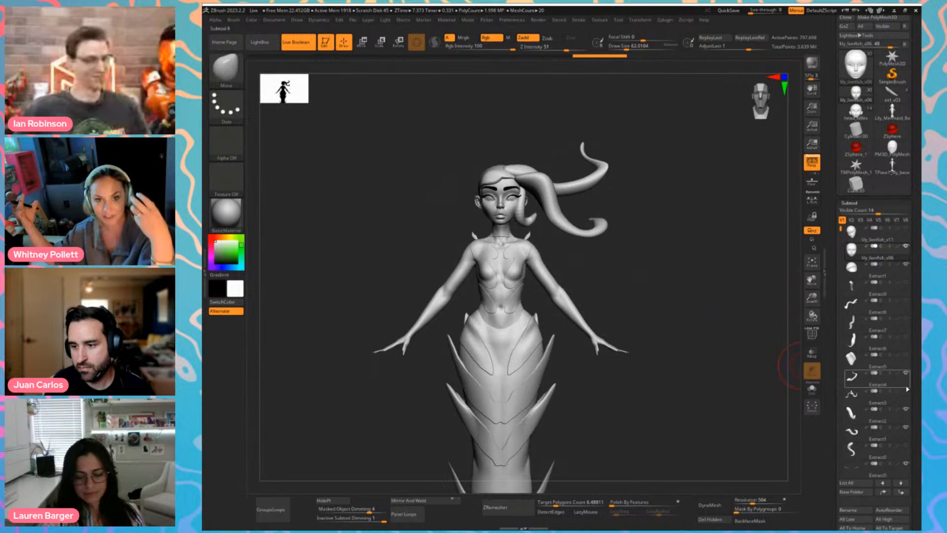
left_click(906, 374)
left_click(906, 409)
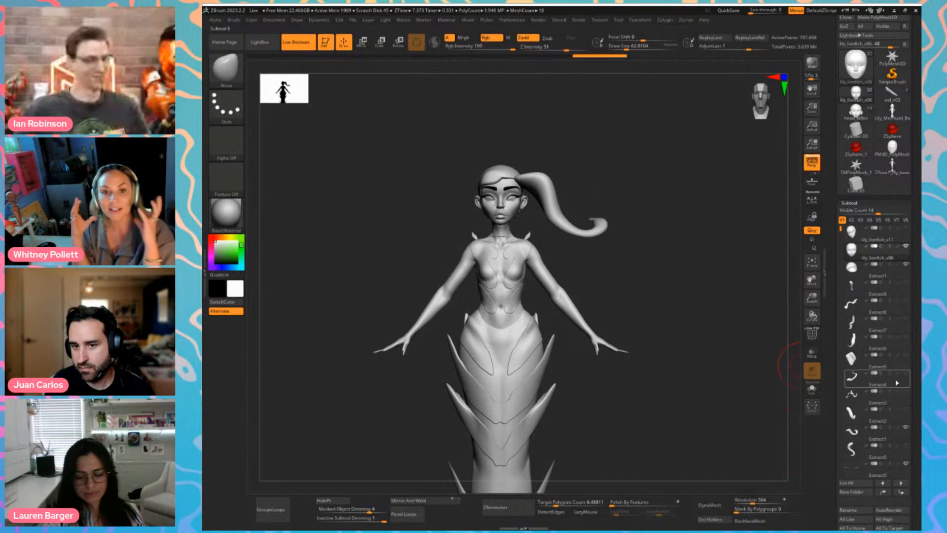
left_click(906, 427)
left_click_drag(750, 369, 682, 258)
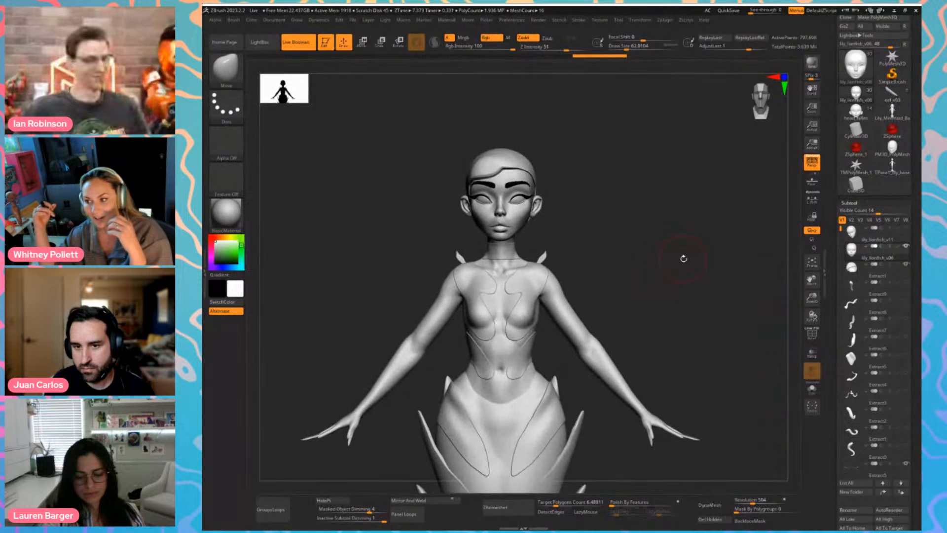
Show the polypaint on the lily_lionfish_v06 head subtool and apply the SkinShade4 material
left_click(904, 247)
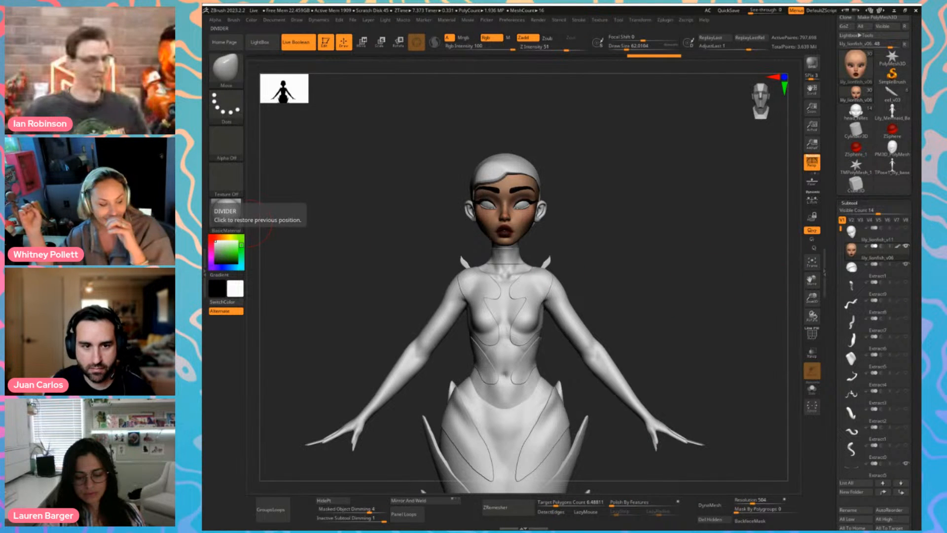
left_click(227, 213)
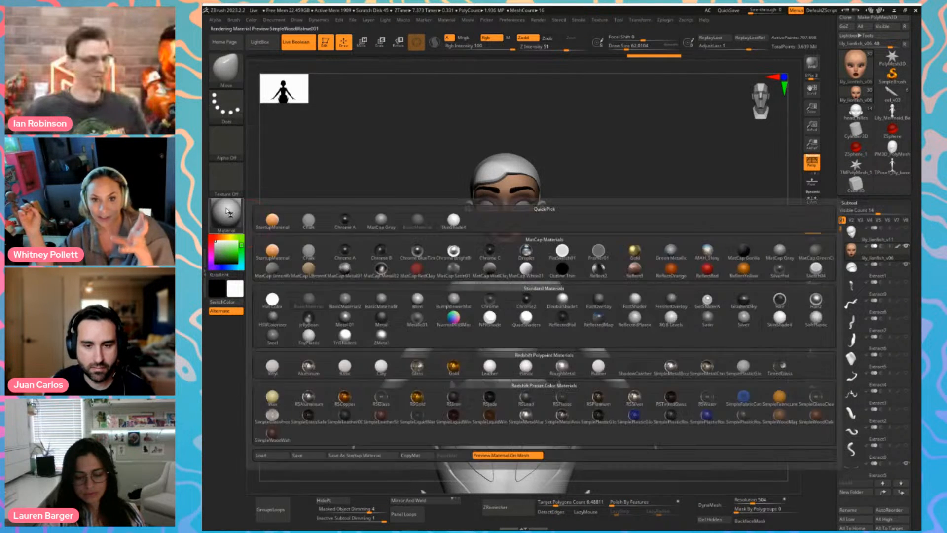
left_click(468, 220)
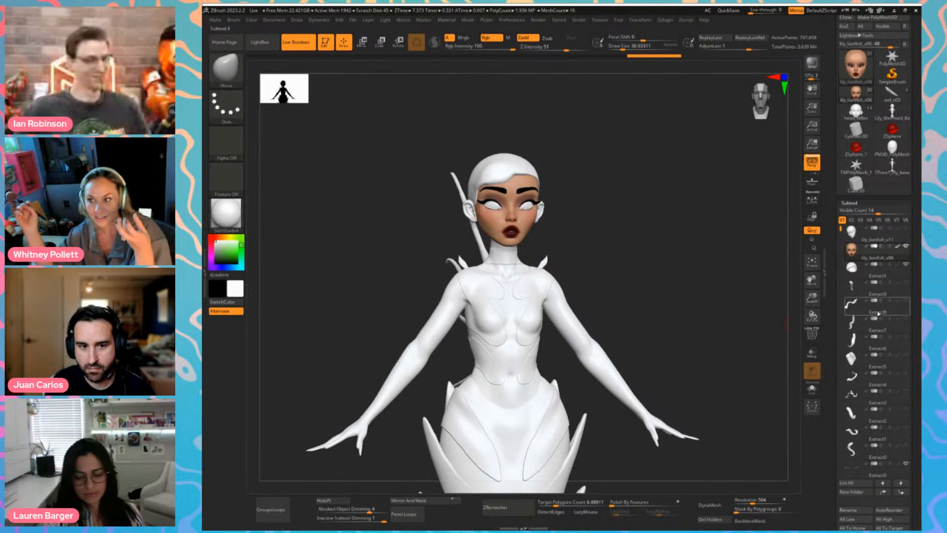
Set the current color to bright red (255, 0, 48) on the unpainted parts of the mermaid
left_click(219, 256)
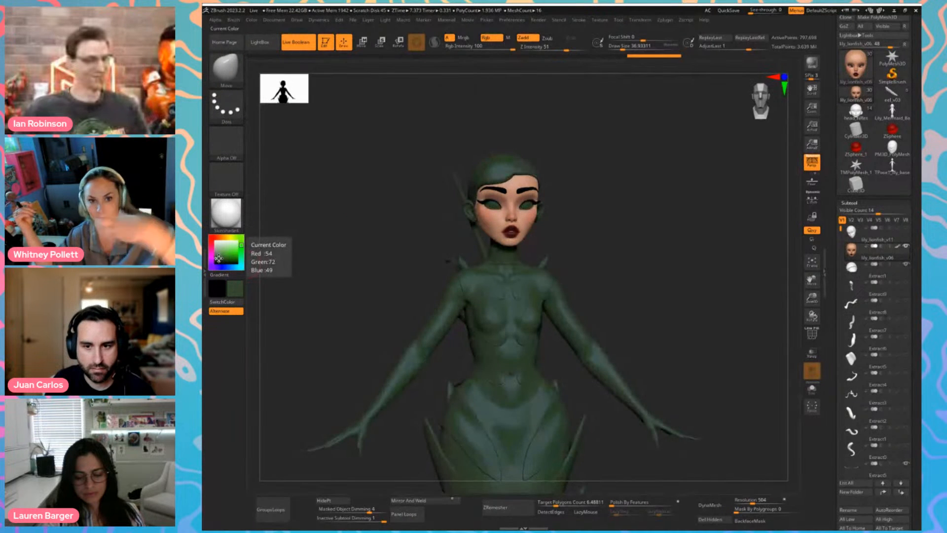
left_click(215, 254)
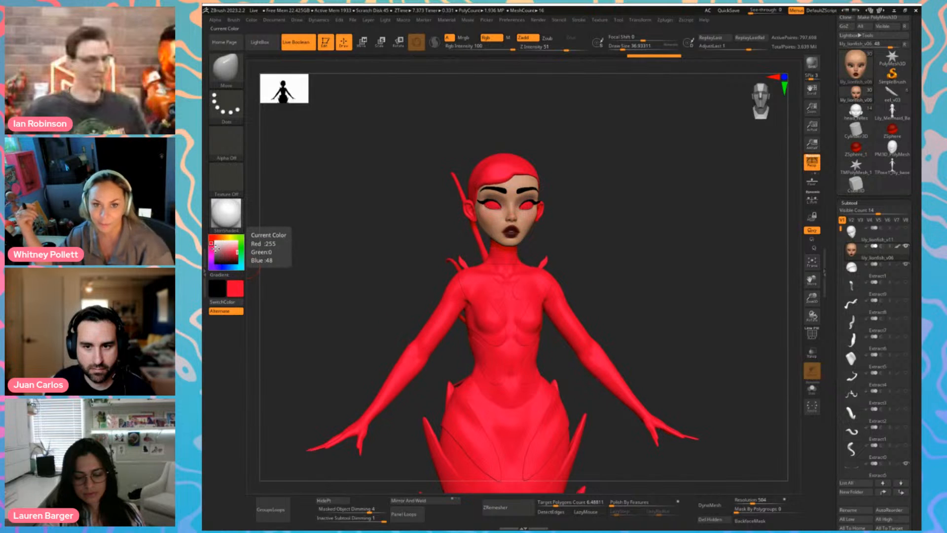
mouse_move(755, 224)
left_mouse_down()
mouse_move(710, 214)
mouse_move(750, 243)
left_mouse_up()
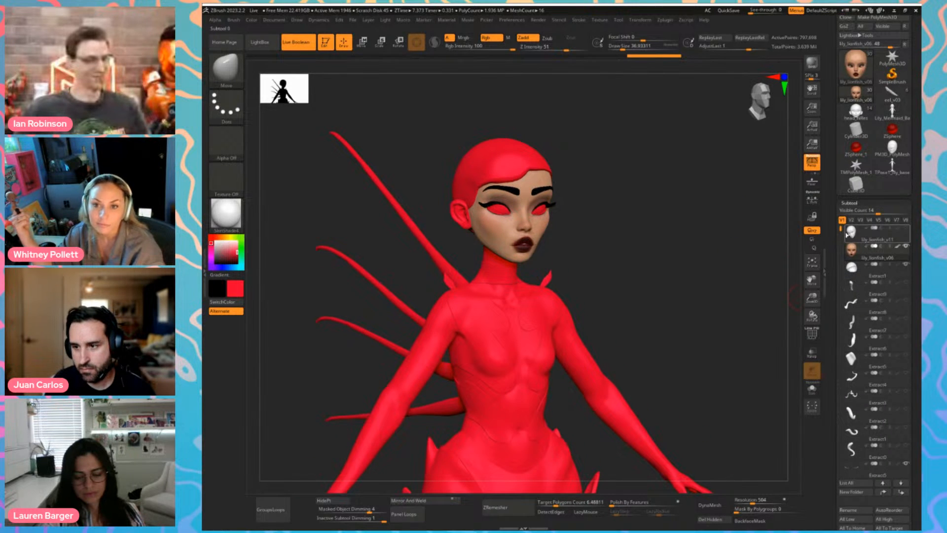
Show the polypaint on the eyes subtool, base1_5
left_click_drag(841, 229, 831, 313)
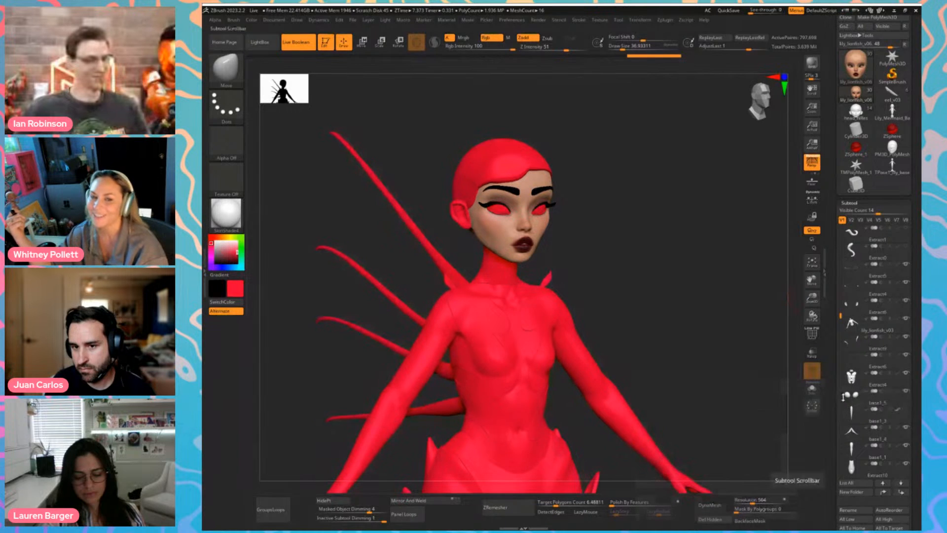
left_click(898, 392)
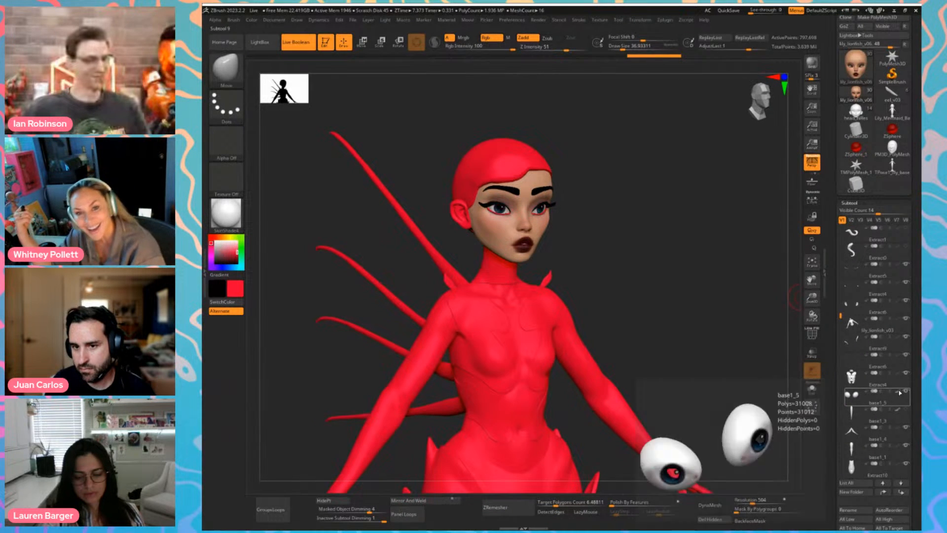
left_click_drag(727, 296, 750, 326, "shift")
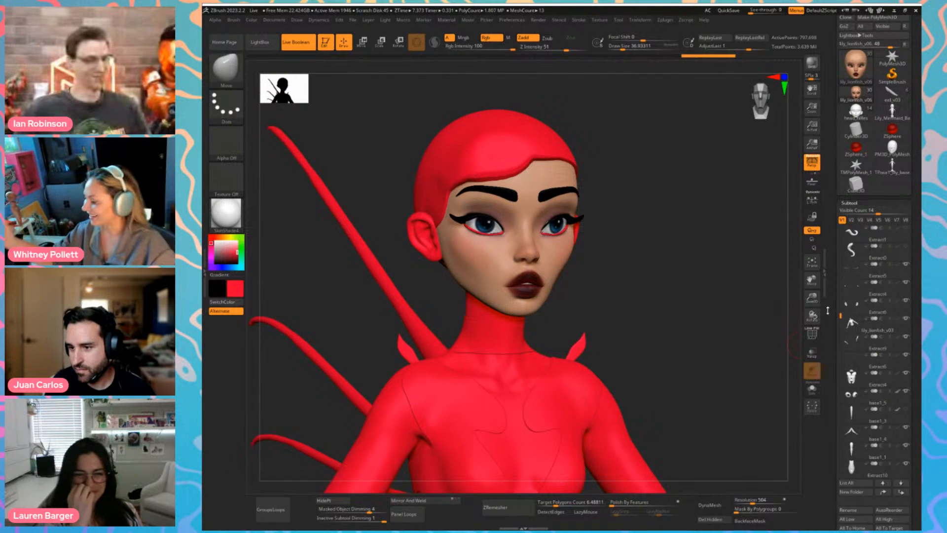
Select the fingernails subtool, inspect it with the polyframe on, and hide the polyframe
left_click_drag(839, 319, 837, 274)
left_click_drag(724, 380, 573, 150, "alt")
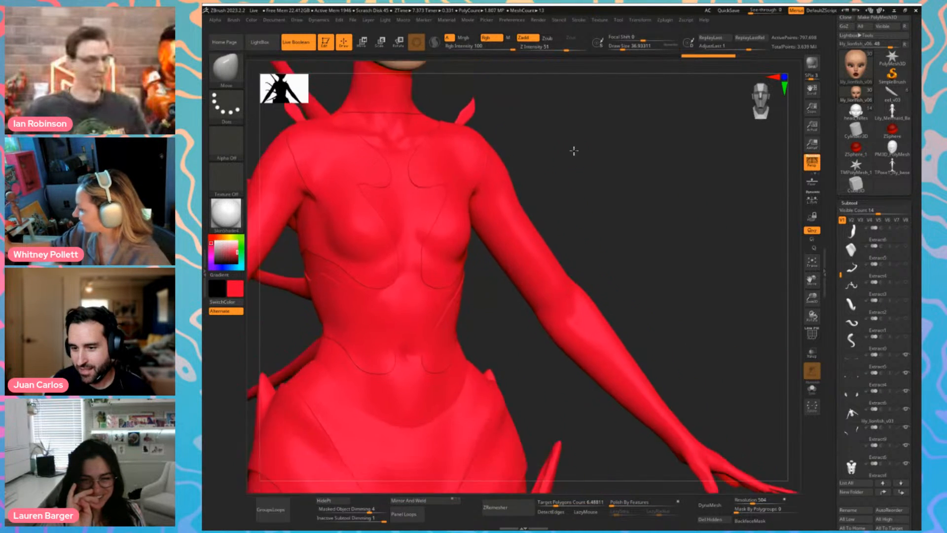
left_click_drag(729, 244, 569, 300, "alt")
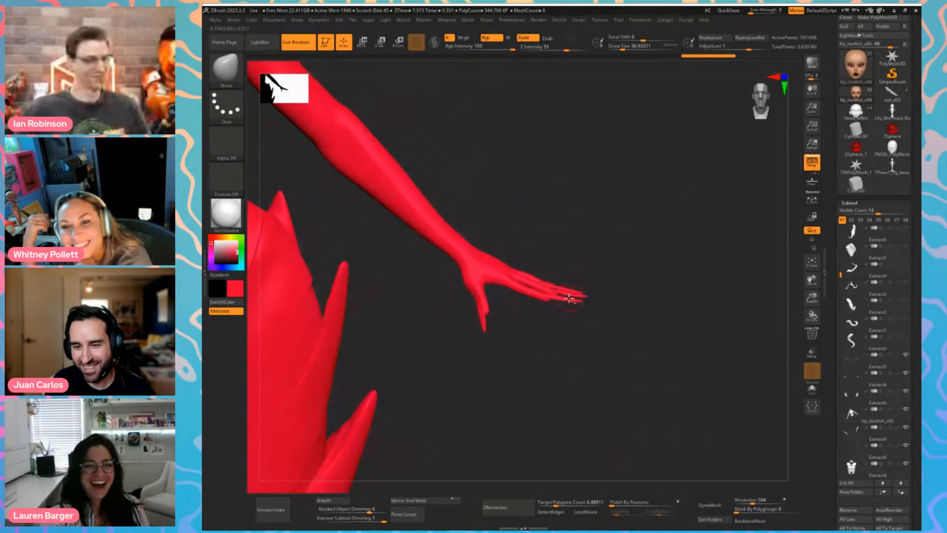
left_click(569, 298, "alt")
left_click_drag(623, 345, 626, 360)
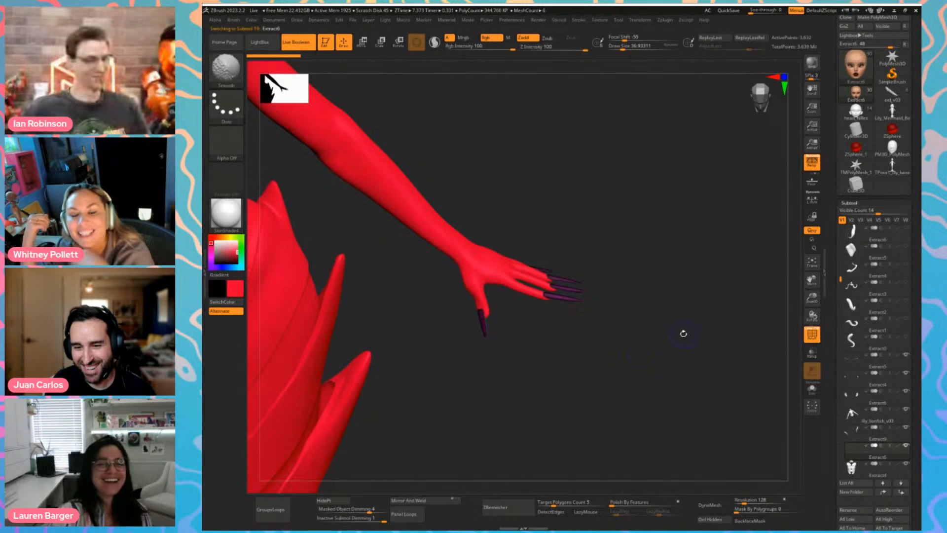
mouse_move(673, 334)
left_mouse_down()
mouse_move(690, 368)
mouse_move(690, 410)
mouse_move(675, 385)
mouse_move(680, 351)
left_mouse_up()
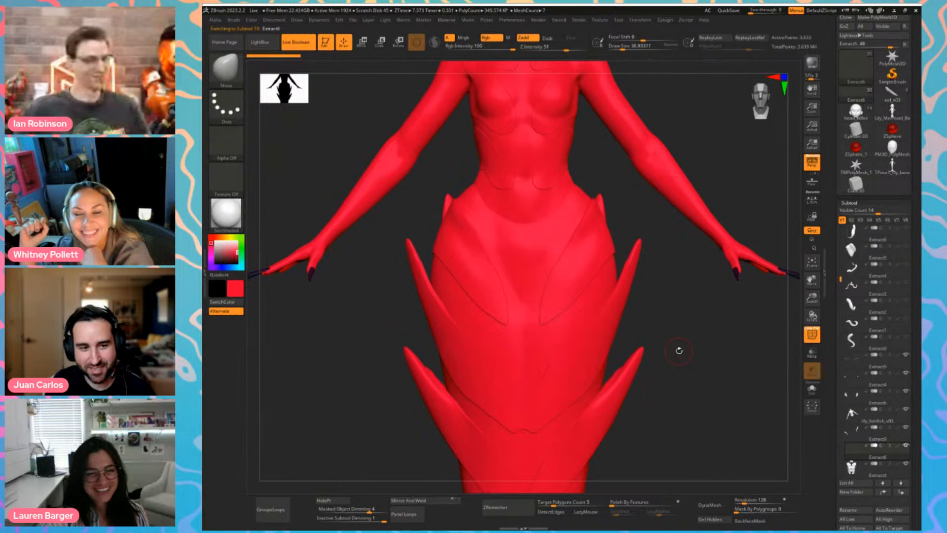
key("shift+f")
Examine the mermaid figure from the front, from the head down the tail
key("f")
left_click_drag(662, 293, 674, 310)
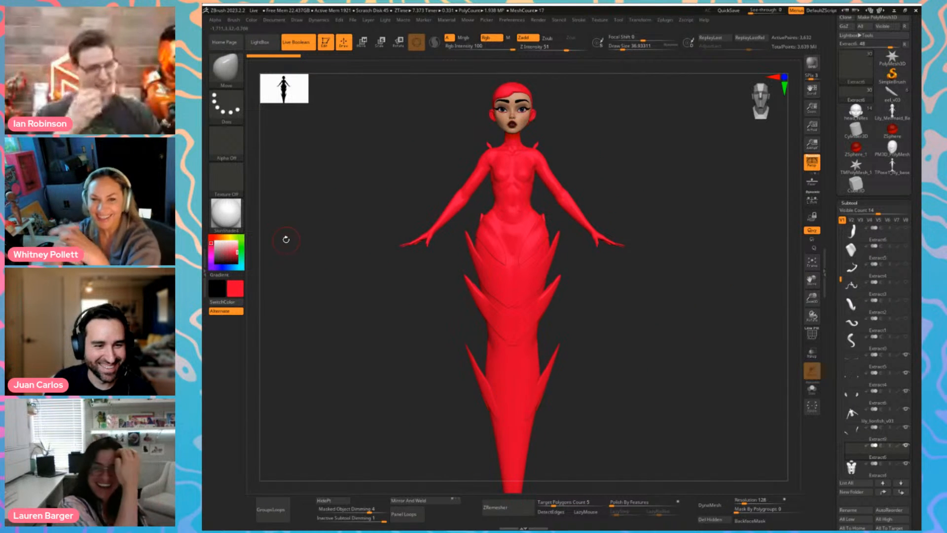
mouse_move(318, 348)
left_mouse_down()
mouse_move(393, 359)
mouse_move(326, 352)
left_mouse_up()
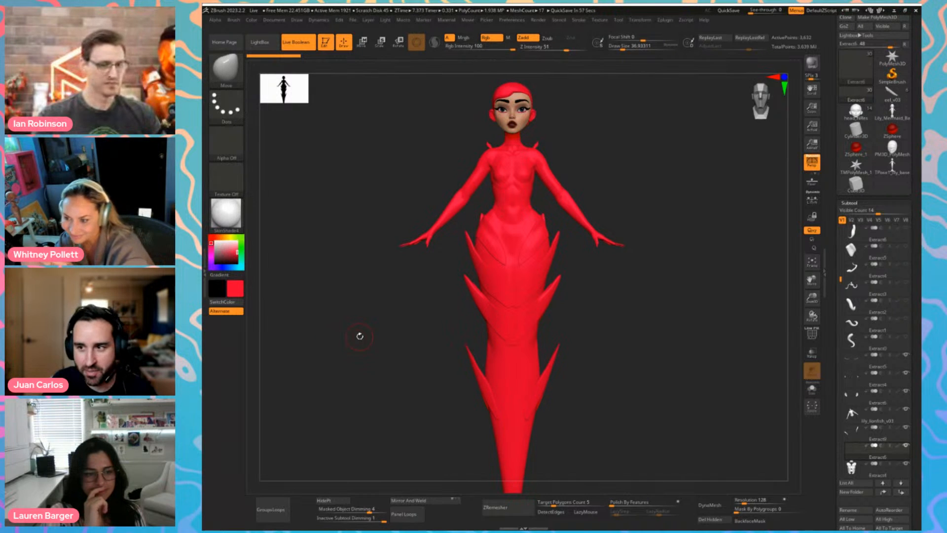
right_click_drag(693, 293, 718, 306, "ctrl")
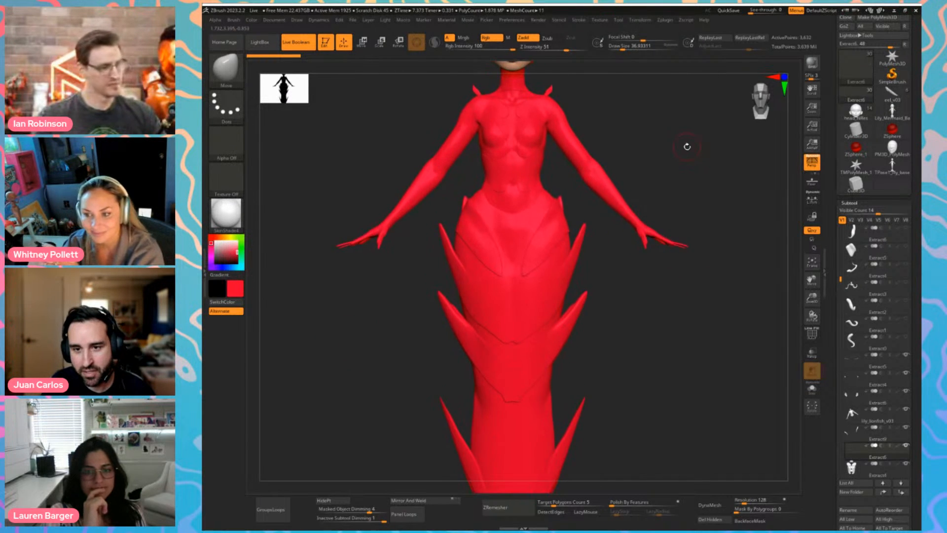
Switch to the Lily_Mermaid_Base tool and examine the whole figure from the front with the polyframe hidden
right_click_drag(687, 146, 683, 282, "alt")
mouse_move(636, 243)
right_mouse_down()
mouse_move(666, 249)
mouse_move(648, 242)
right_mouse_up()
left_click(892, 111)
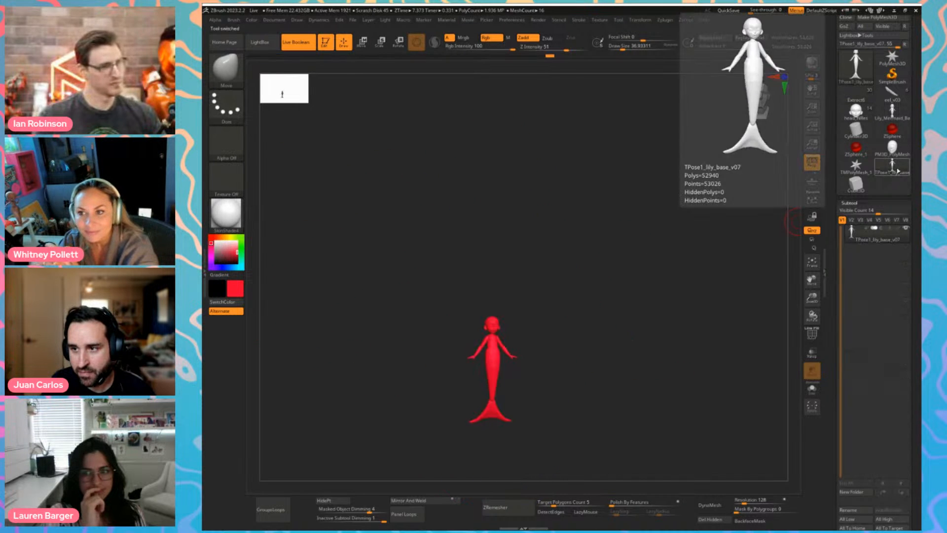
right_click_drag(634, 144, 590, 190)
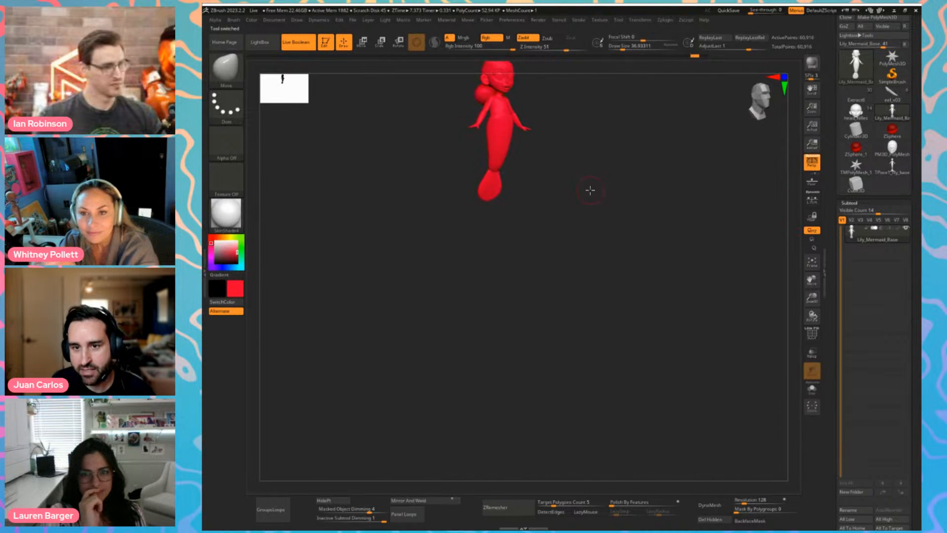
key("shift+f")
key("shift+f")
key("f")
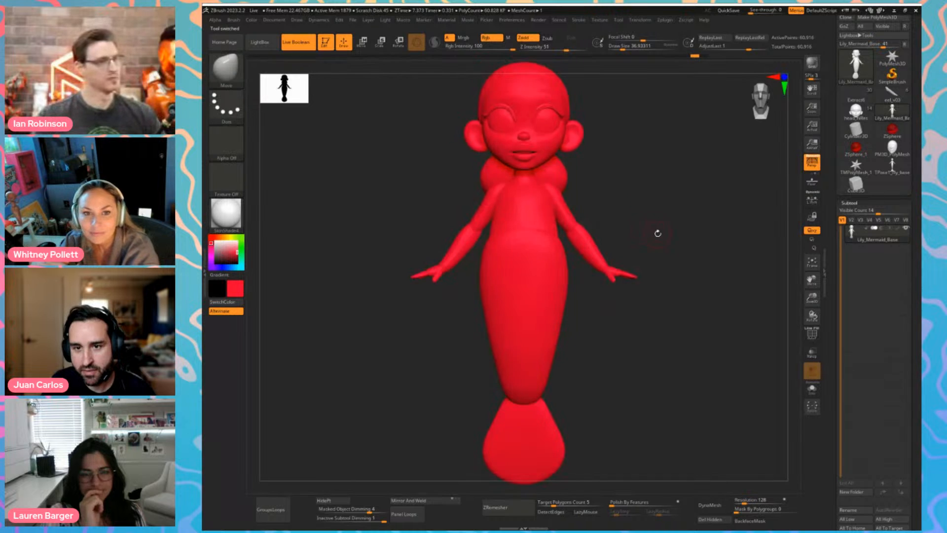
right_click_drag(658, 232, 696, 239)
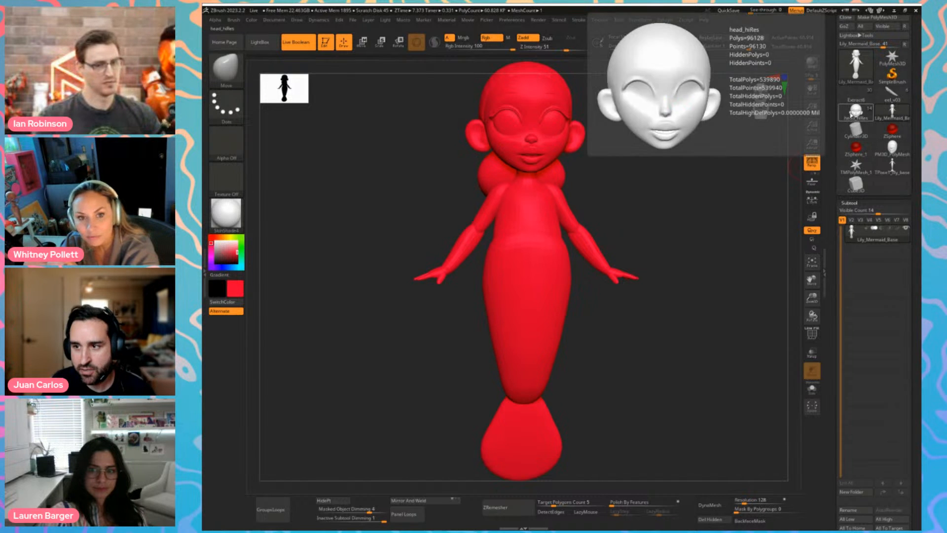
Review the head_hiRes mermaid and the eel_v03 model, ending on a close view of the head_hiRes face
left_click(856, 111)
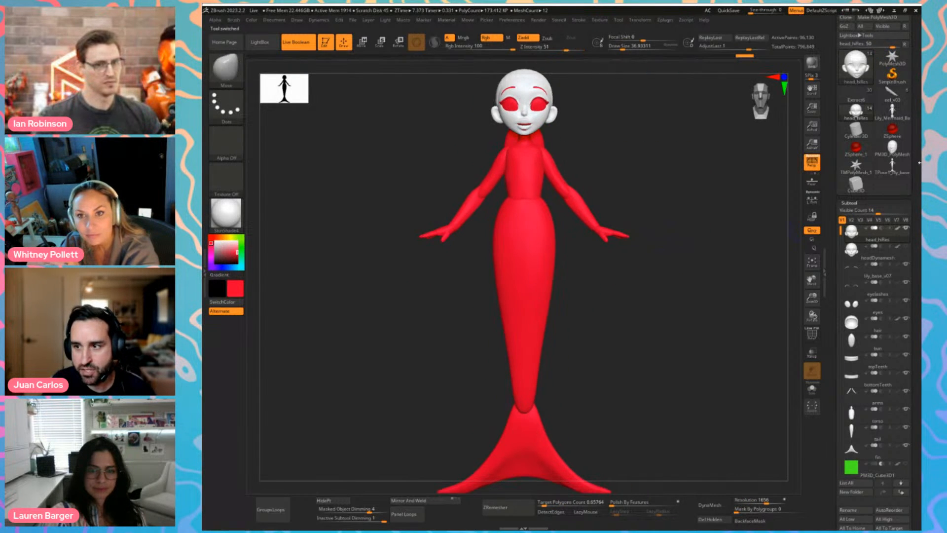
left_click(891, 96)
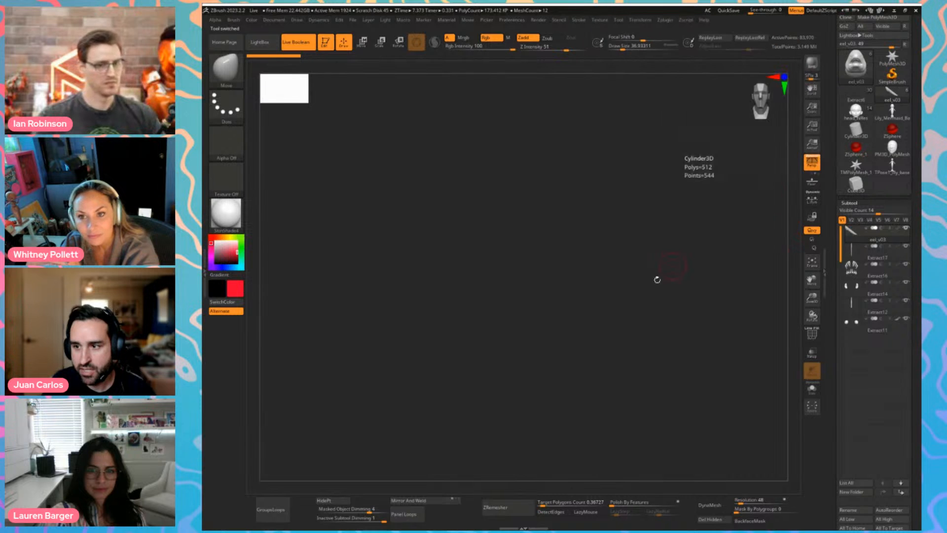
key("f")
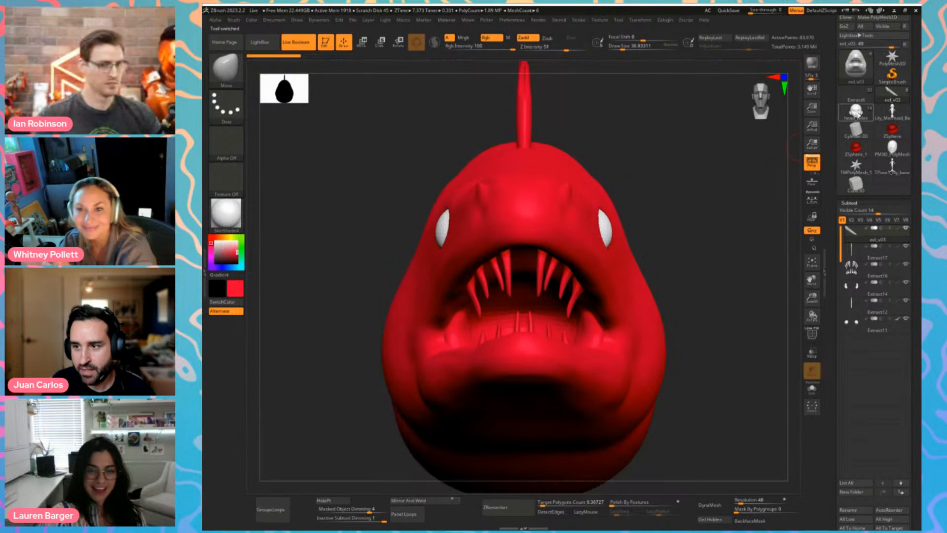
left_click(856, 111)
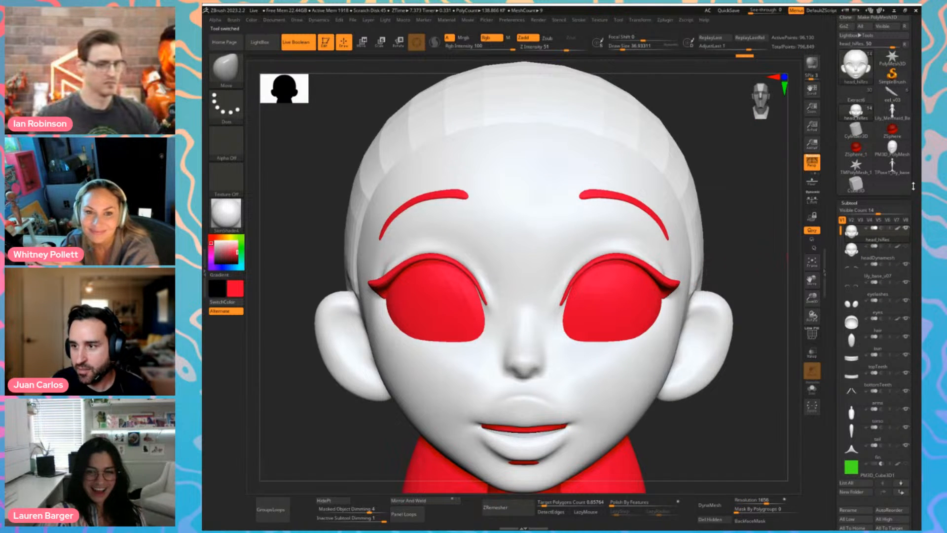
Return to the lionfish mermaid tool, Extract6, and bring its head and torso into view
mouse_move(863, 173)
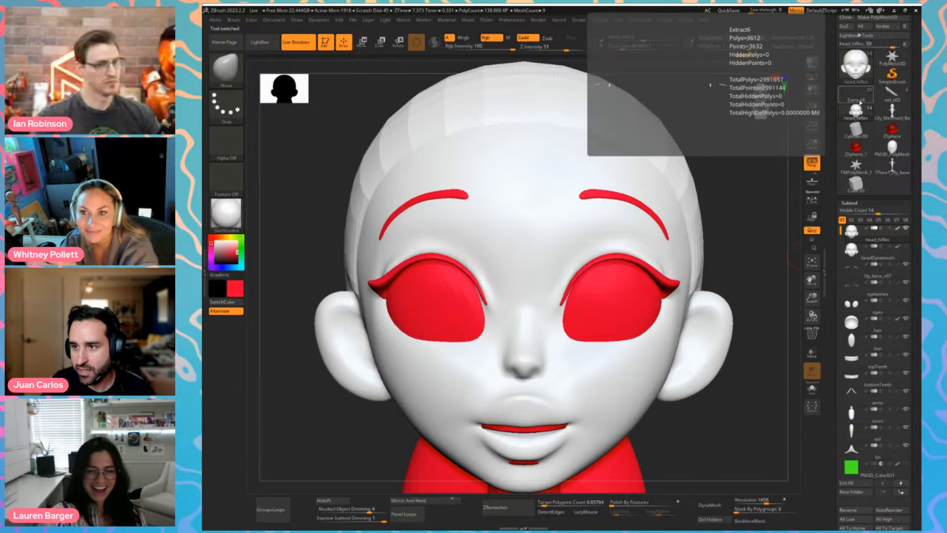
left_click(892, 111)
key("f")
left_click_drag(654, 249, 653, 387, "alt")
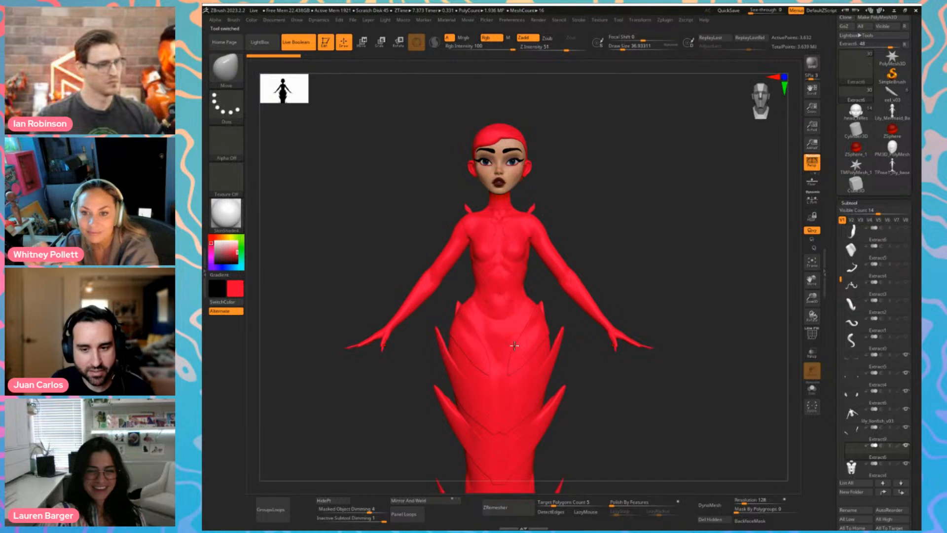
Select the spiked plates subtool on the hips and tail, inspect it with the polyframe on, and hide the polyframe
left_click(536, 331, "alt")
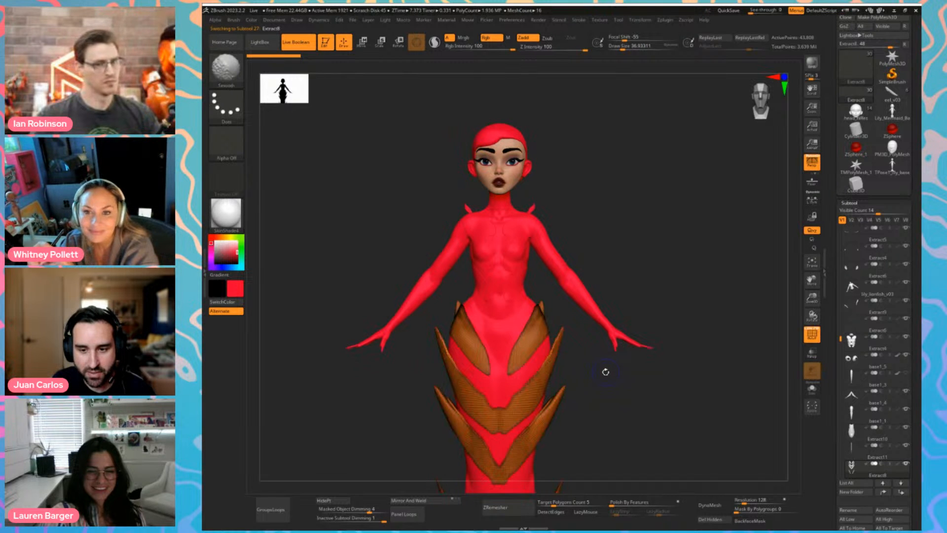
left_click_drag(607, 372, 656, 408)
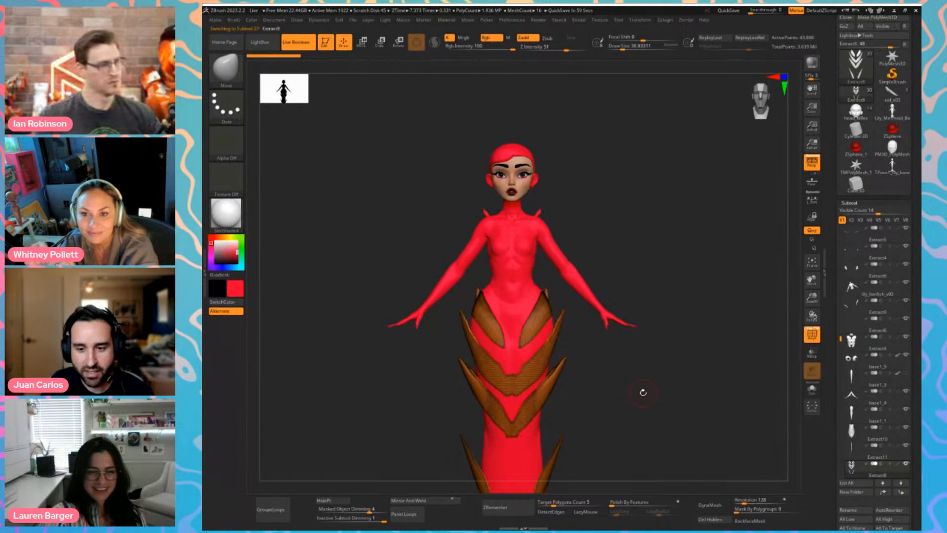
mouse_move(667, 257)
left_mouse_down("alt")
mouse_move(662, 218)
mouse_move(673, 271)
left_mouse_up("alt")
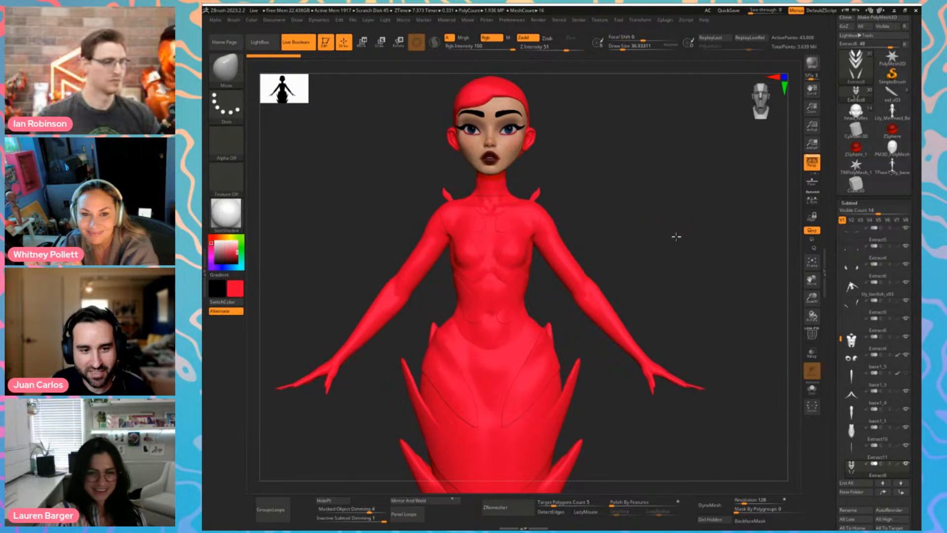
left_click_drag(677, 235, 670, 261, "alt")
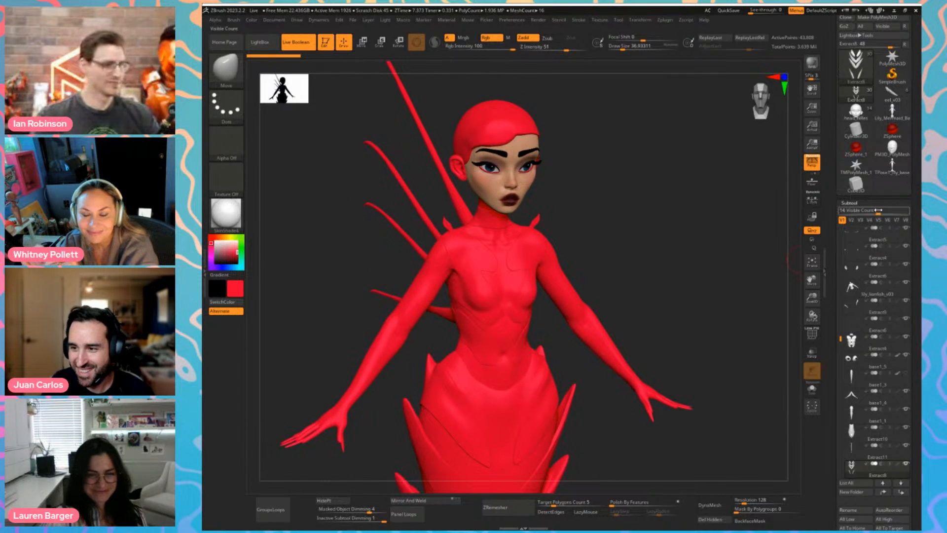
Show the polypaint on the hair cap subtool, Extract1, near the start of the subtool list
mouse_move(878, 212)
left_mouse_down()
mouse_move(889, 212)
mouse_move(878, 212)
left_mouse_up()
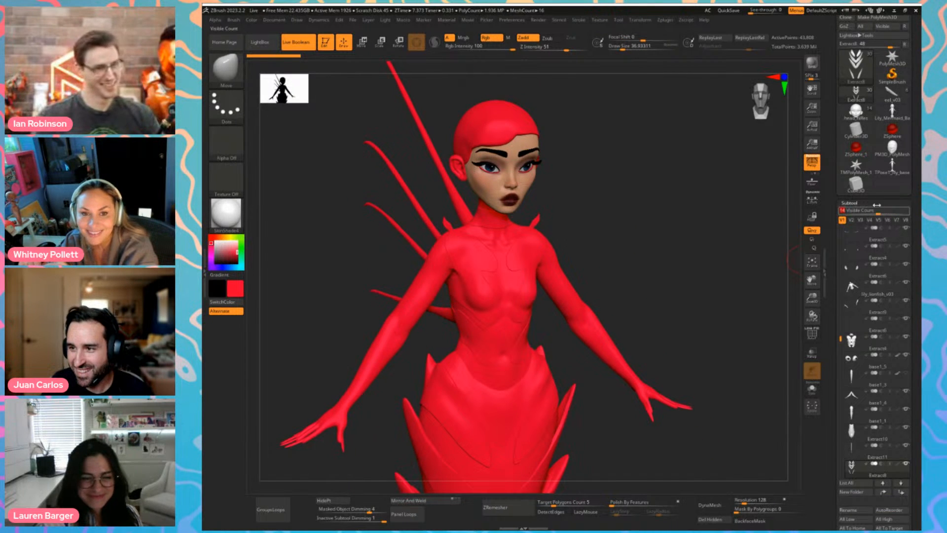
left_click_drag(704, 239, 836, 302)
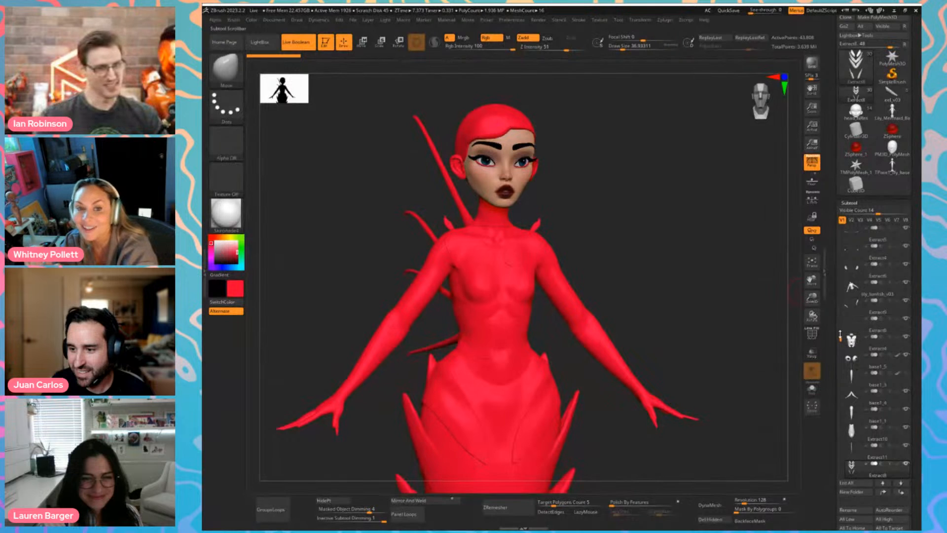
left_click_drag(840, 336, 840, 220)
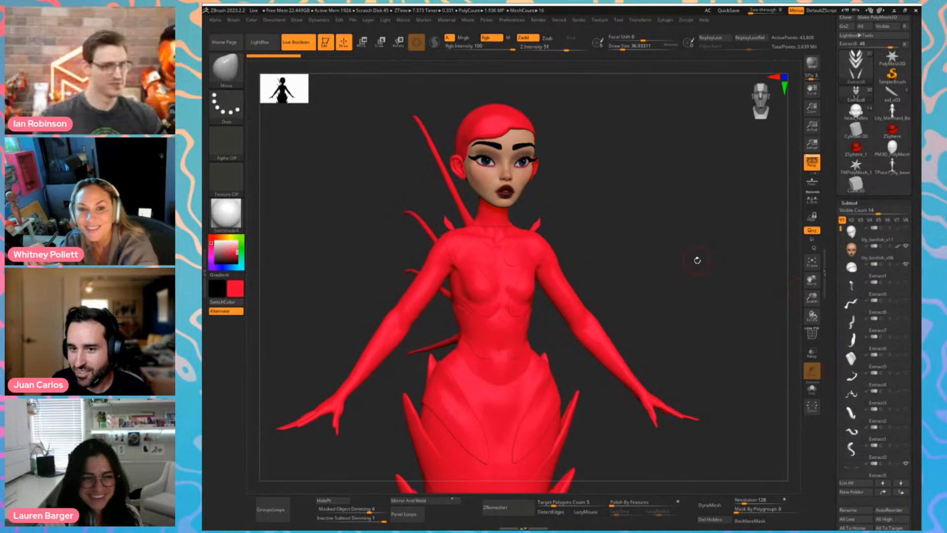
mouse_move(696, 260)
left_mouse_down()
mouse_move(680, 253)
mouse_move(696, 258)
left_mouse_up()
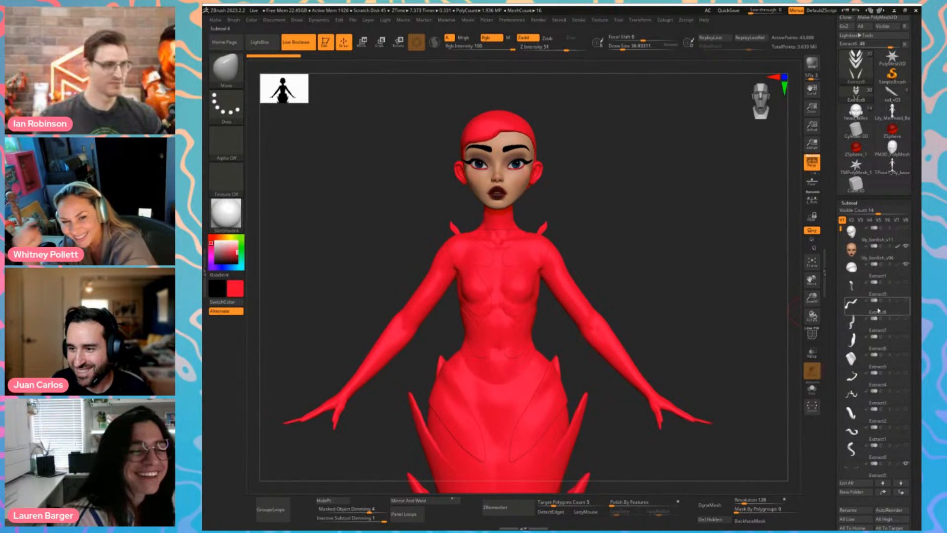
left_click(899, 268)
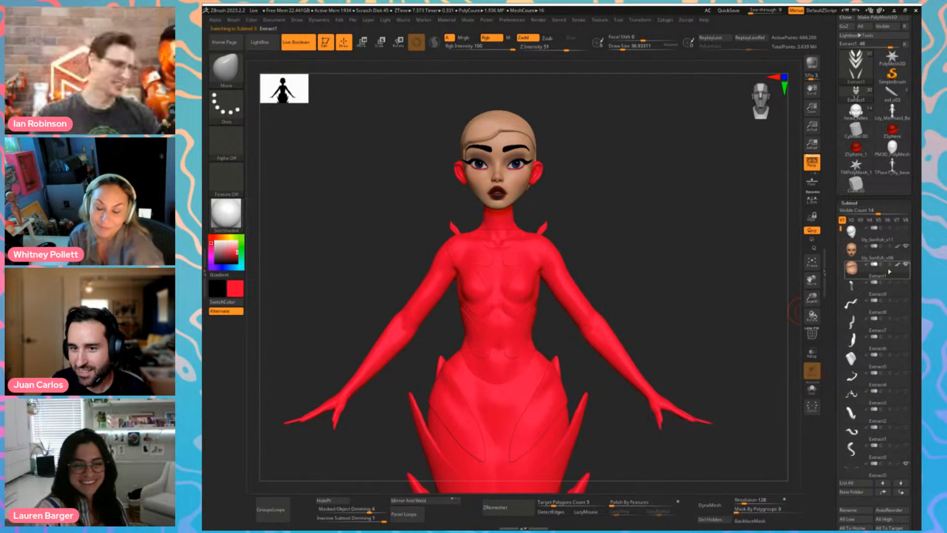
Set the current color to black on the unpainted parts of the mermaid and open the color fill options
left_click(857, 271)
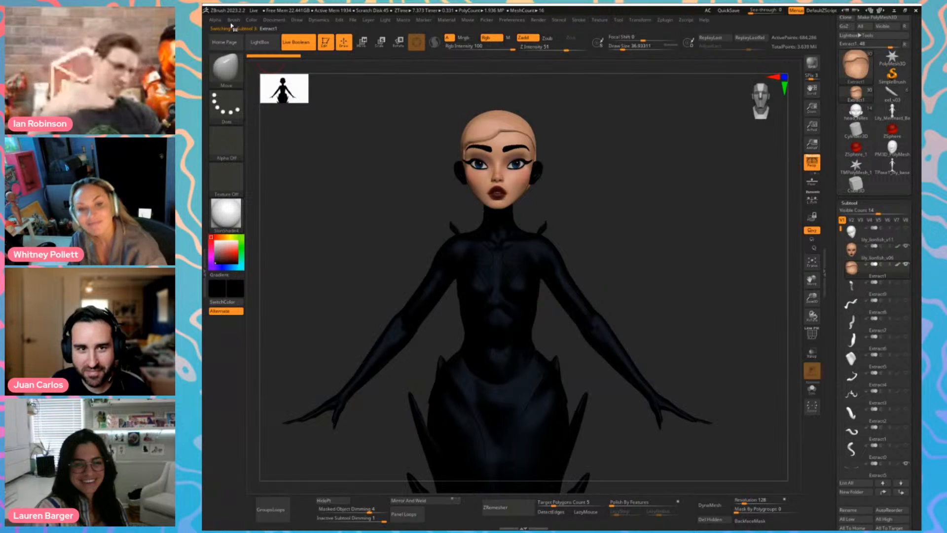
left_click(252, 20)
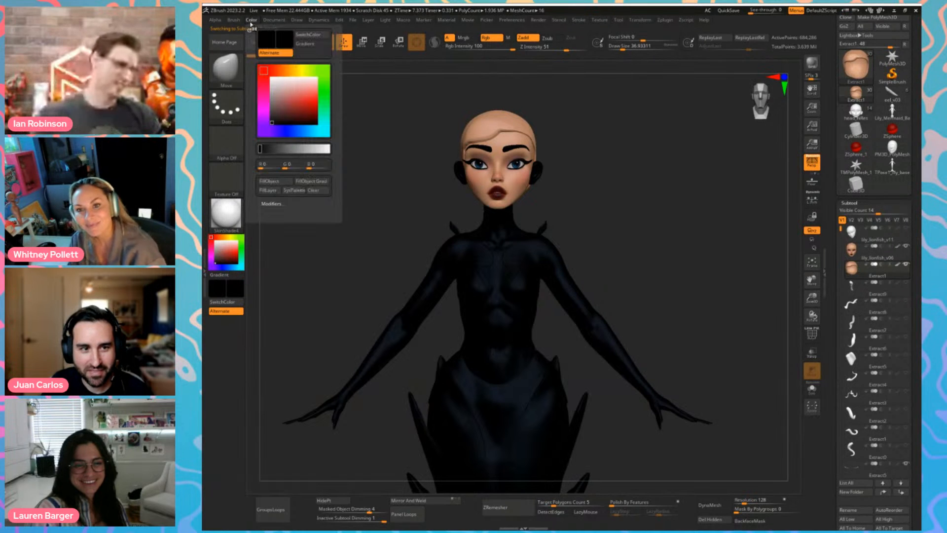
Fill the hair piece with black and choose red as the active colour for the unpainted parts
left_click(271, 181)
left_click(213, 252)
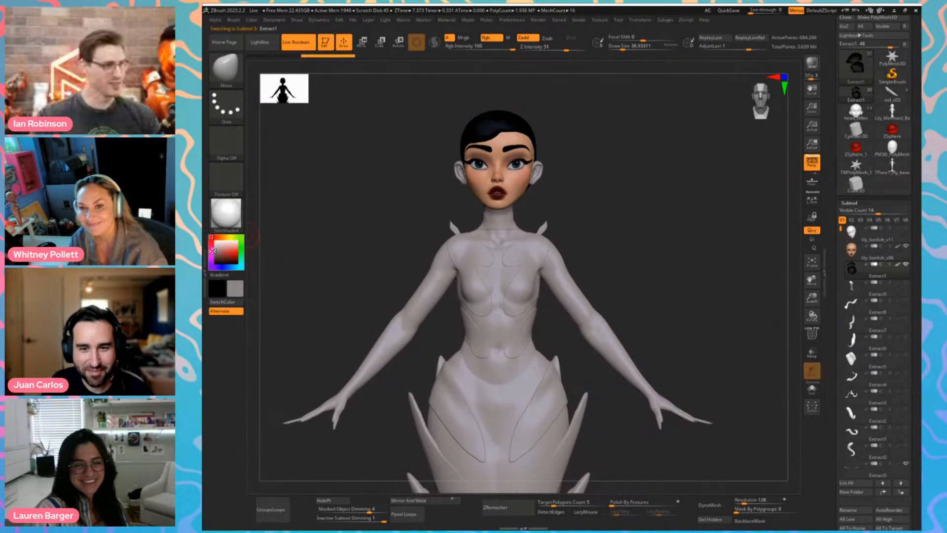
left_click_drag(213, 251, 233, 253)
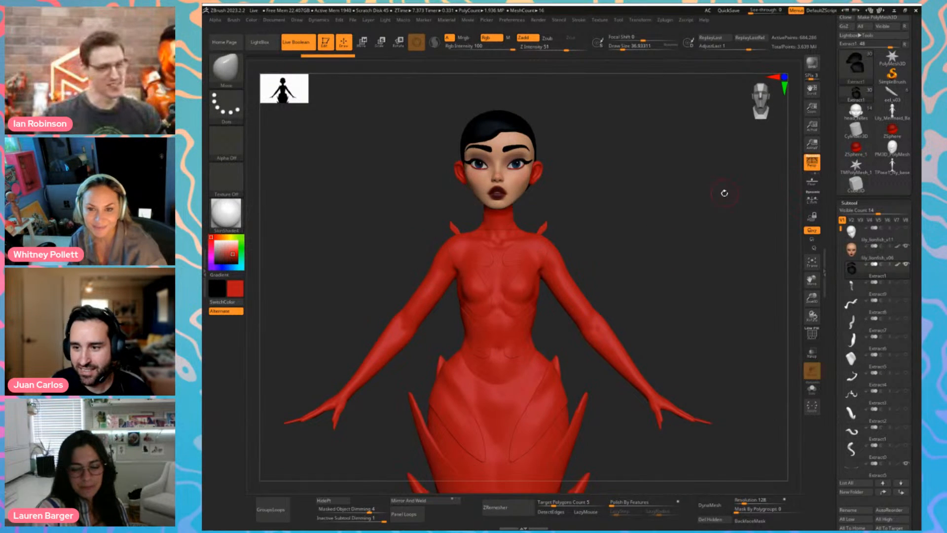
Select the head subtool and examine the face up close from front and three-quarter views
left_click_drag(724, 193, 812, 298)
left_click_drag(838, 243, 842, 338)
left_click_drag(731, 341, 742, 375)
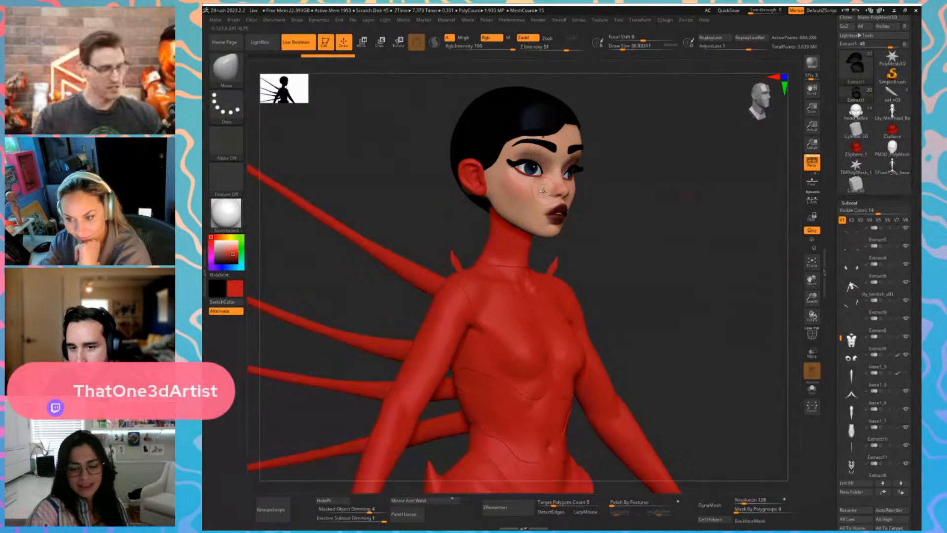
left_click(522, 186, "alt")
key("shift+f")
key("shift+f")
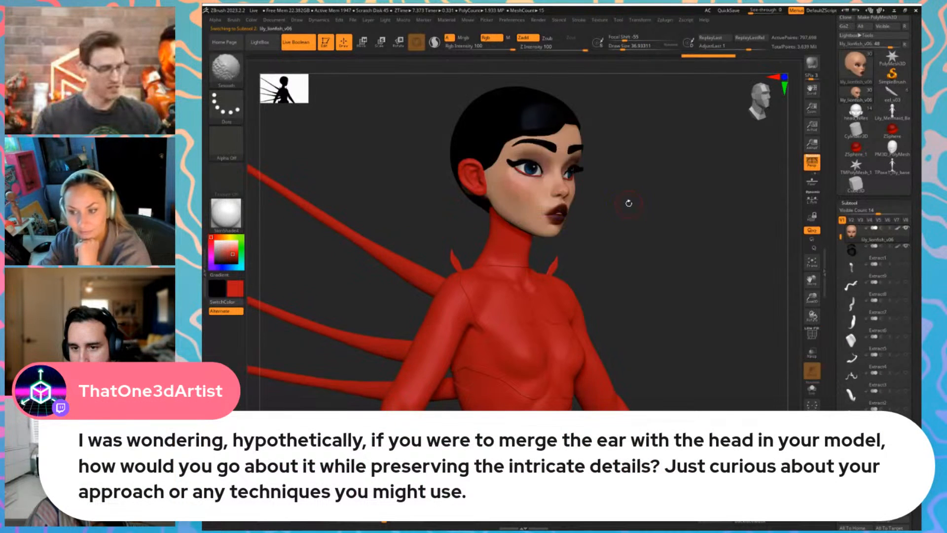
left_click_drag(626, 203, 697, 303, "alt")
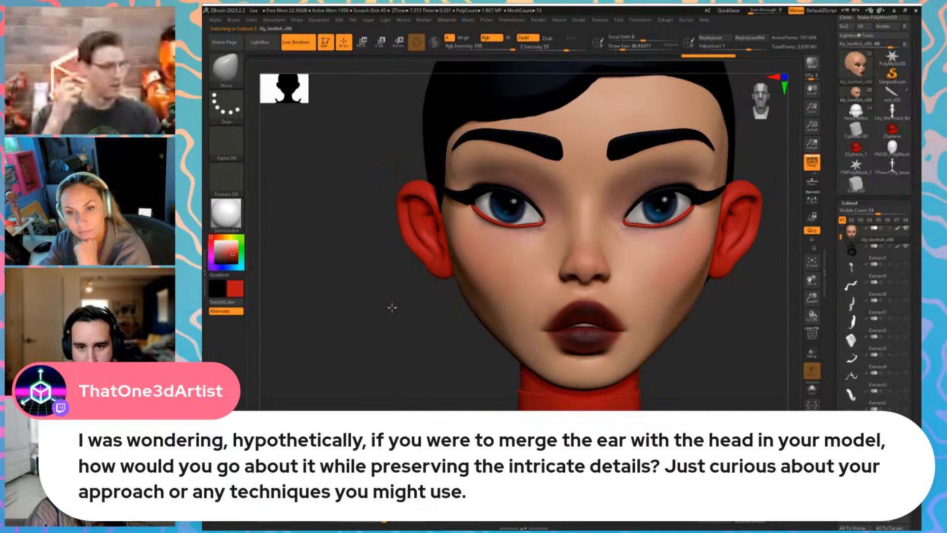
left_click_drag(391, 309, 404, 307)
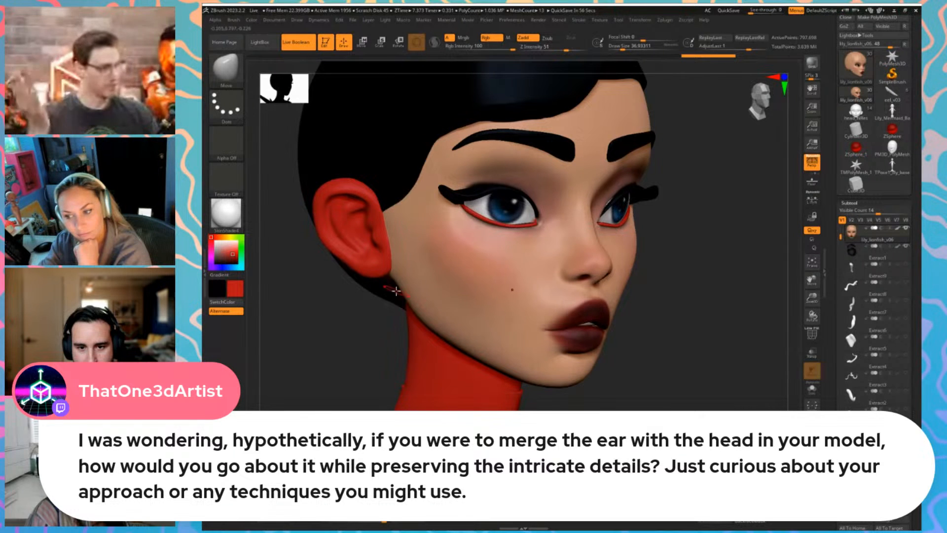
Select the ears subtool and inspect the ear's shape and where it meets the head
left_click(371, 254, "alt")
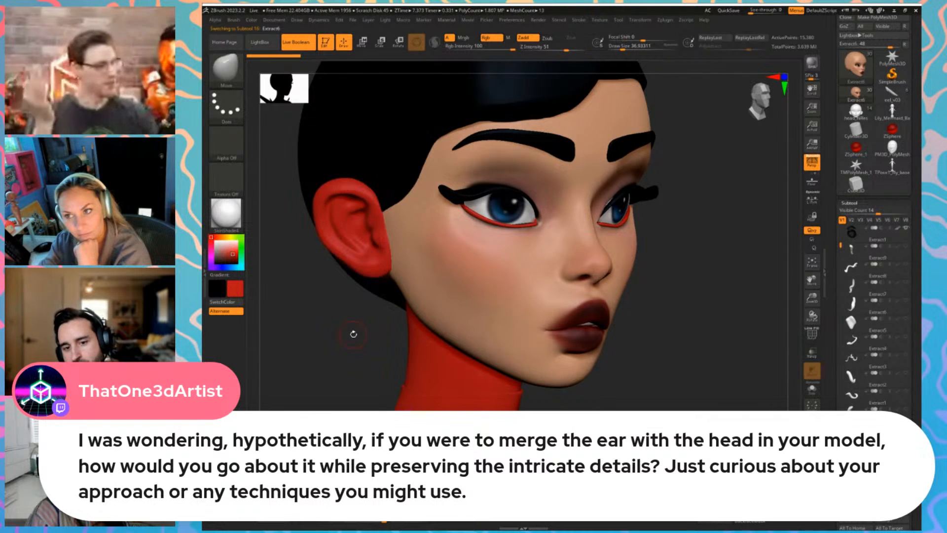
left_click_drag(353, 334, 351, 325)
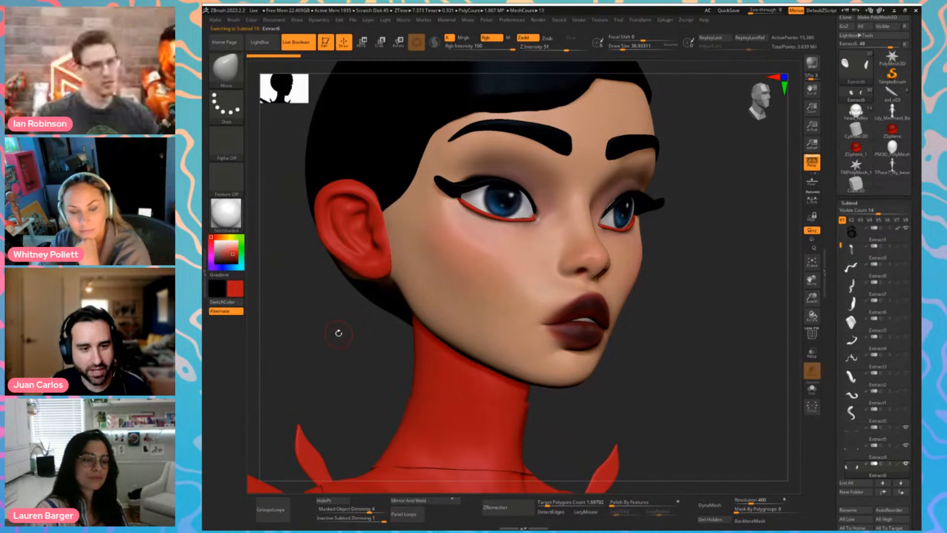
left_click_drag(338, 332, 369, 374)
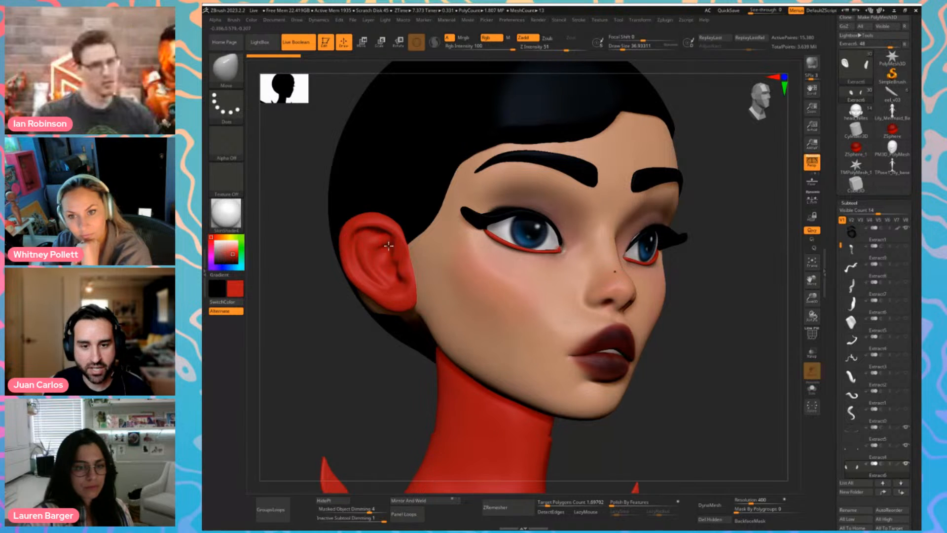
left_click_drag(363, 386, 464, 391, "alt")
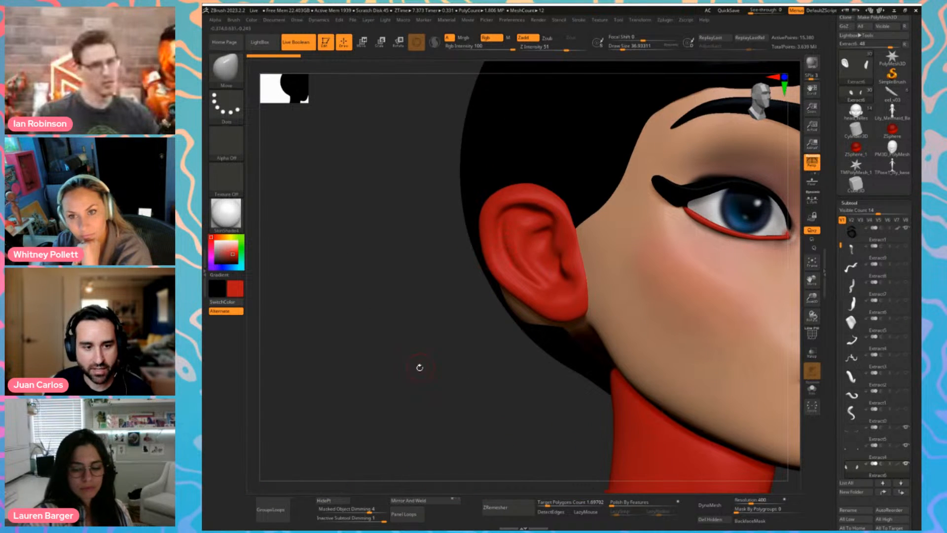
left_click_drag(450, 378, 417, 386)
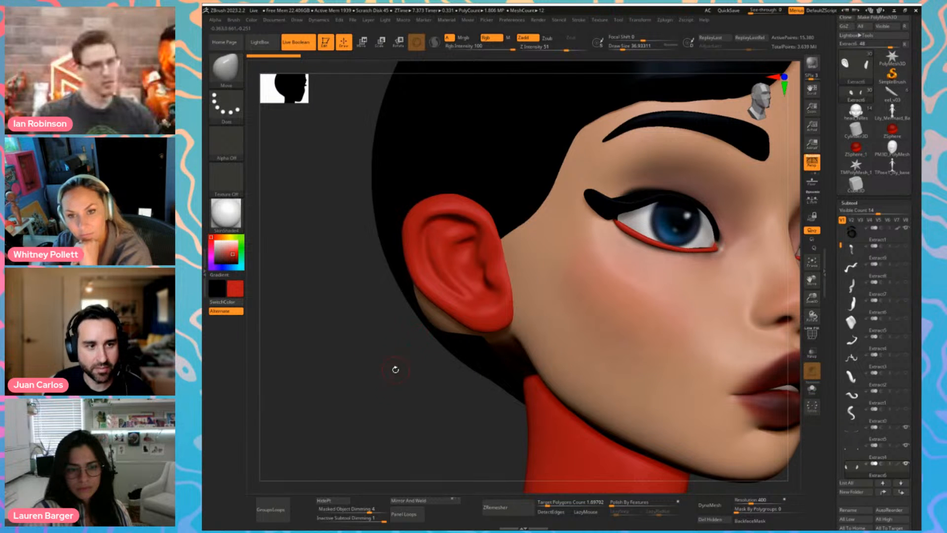
mouse_move(386, 414)
left_mouse_down("alt")
mouse_move(404, 385)
mouse_move(383, 380)
mouse_move(394, 360)
mouse_move(400, 381)
left_mouse_up("alt")
Make the head subtool active again and set the brush draw size to about 59
key("b")
key("v")
key("s")
mouse_move(398, 309)
left_mouse_down()
mouse_move(410, 302)
mouse_move(401, 311)
left_mouse_up()
left_click(406, 304, "alt")
key("s")
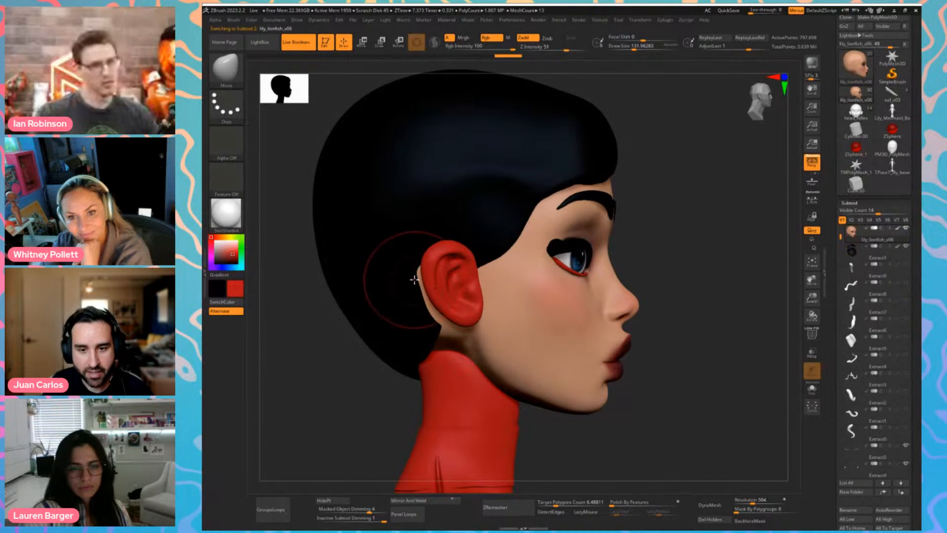
mouse_move(357, 390)
left_mouse_down()
mouse_move(269, 392)
mouse_move(345, 382)
mouse_move(372, 352)
left_mouse_up()
key("s")
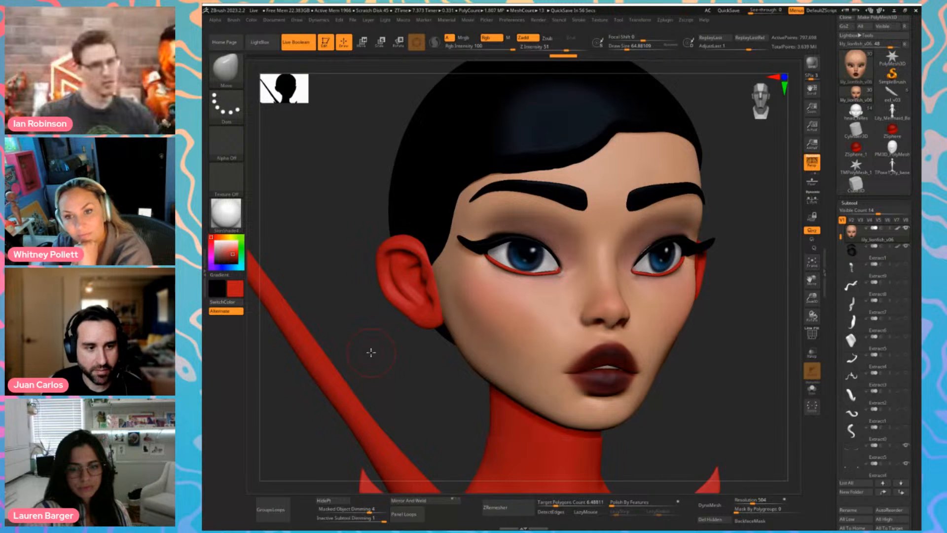
key("s")
mouse_move(380, 360)
left_mouse_down()
mouse_move(398, 375)
mouse_move(391, 380)
mouse_move(304, 375)
left_mouse_up()
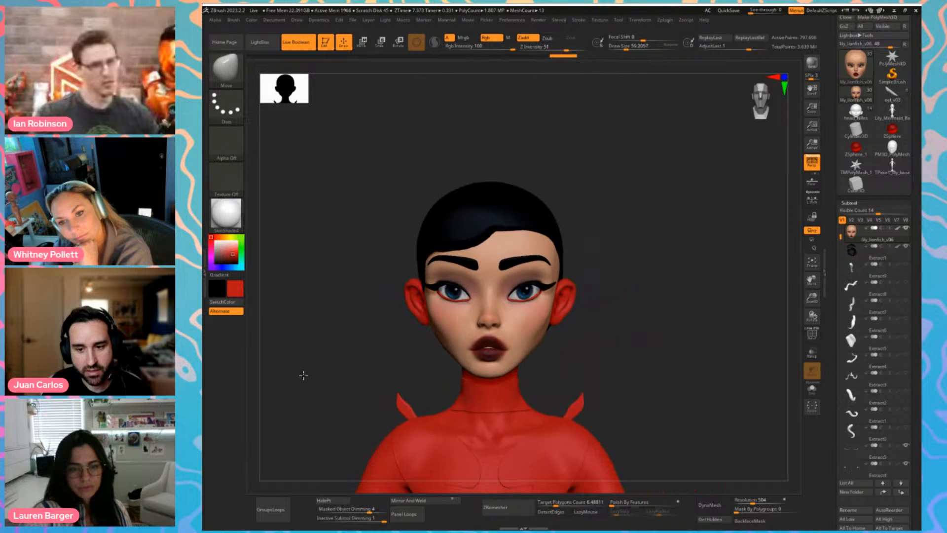
left_click_drag(354, 350, 376, 323, "alt")
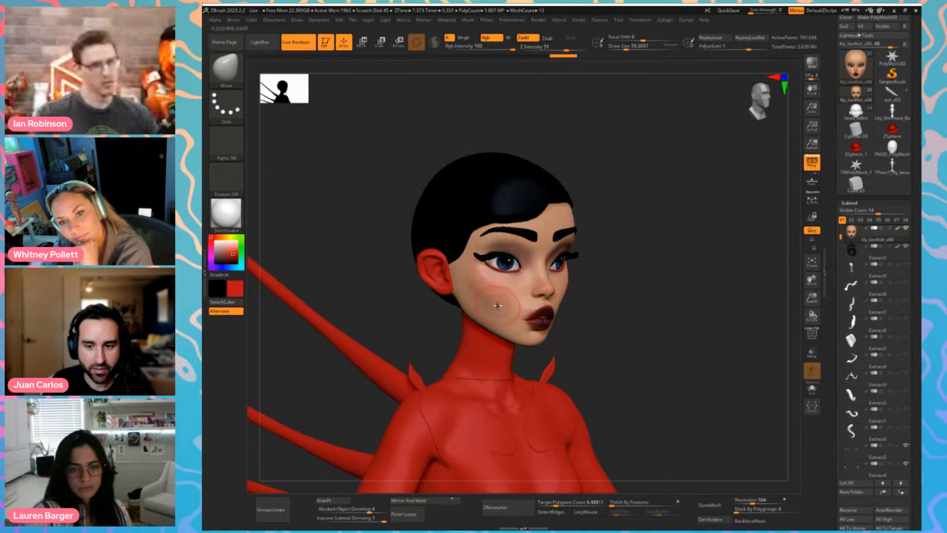
Inspect the head's wireframe at a lower subdivision level and the separate ear's wireframe
left_click_drag(642, 318, 724, 353)
key("shift+f")
key("shift+d")
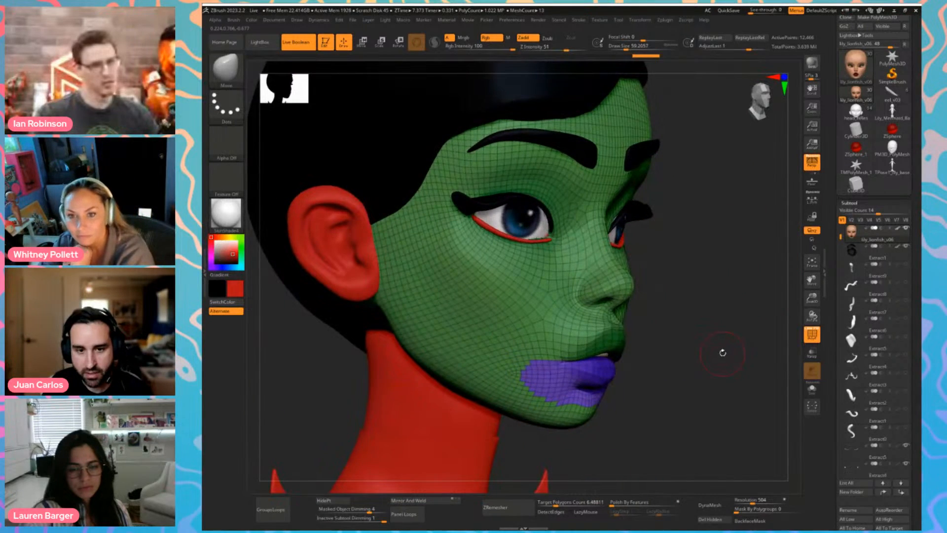
left_click(316, 264, "alt")
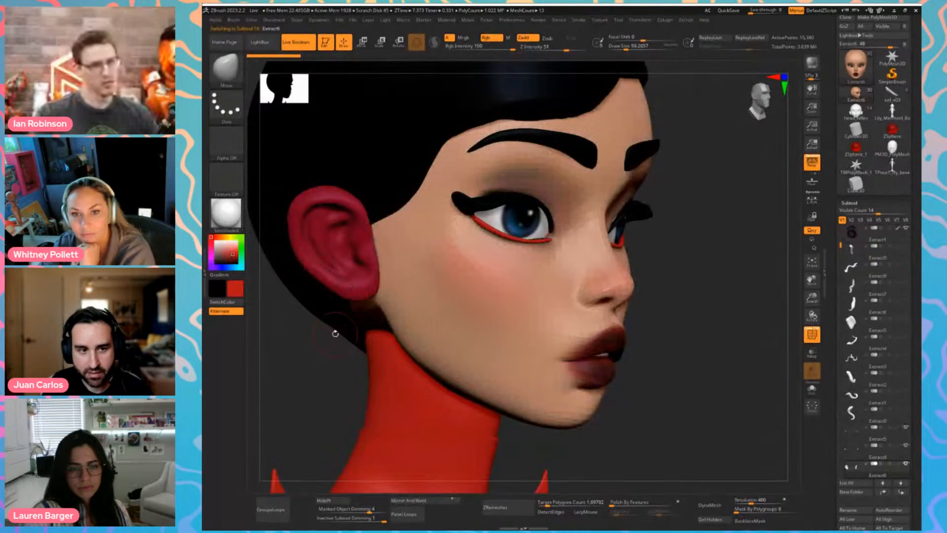
left_click_drag(305, 374, 296, 374)
key("shift")
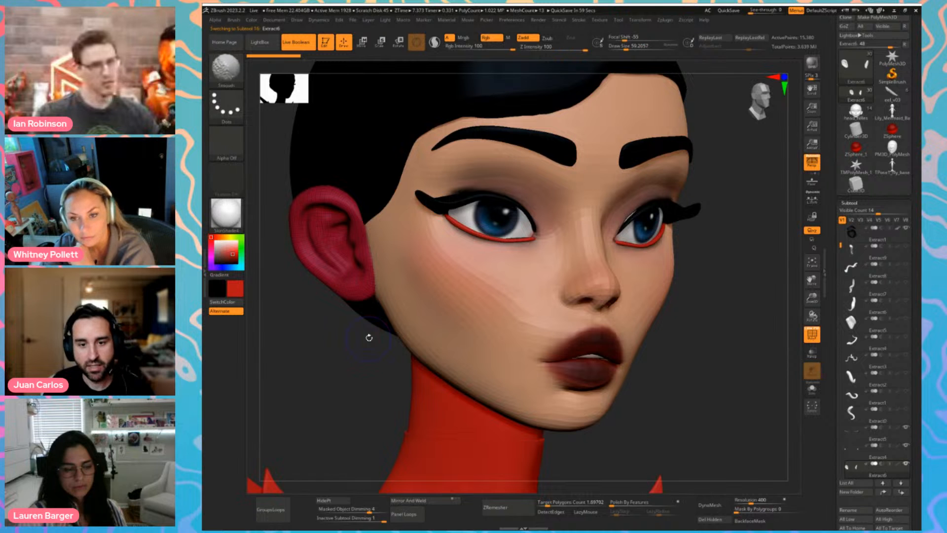
left_click_drag(349, 381, 371, 394)
left_click(561, 328, "alt")
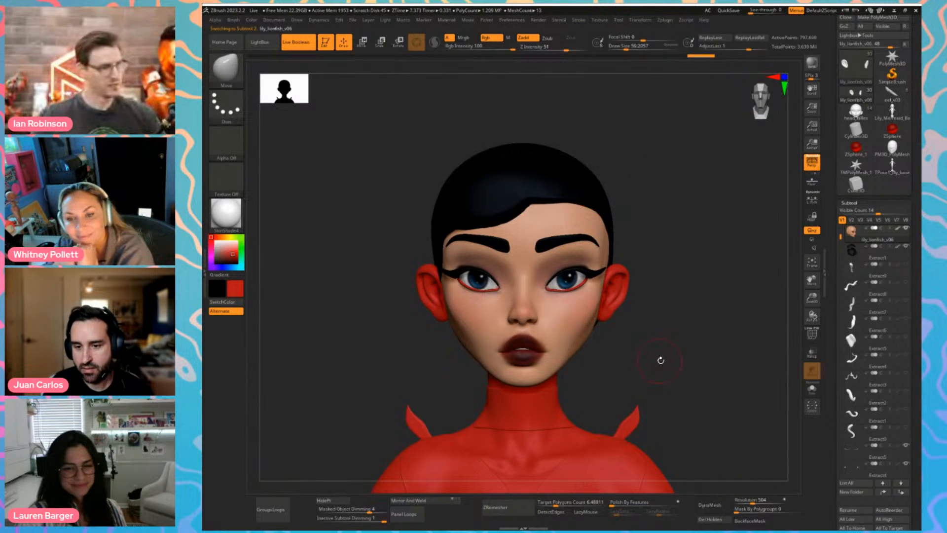
Switch to the eel model, lower its body's subdivision level and fit it in the view
left_click_drag(662, 360, 702, 351)
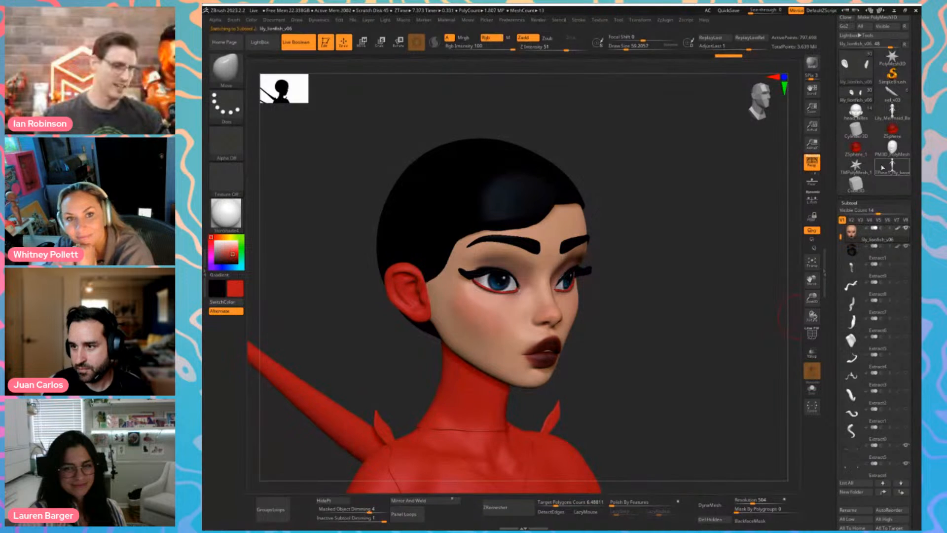
left_click(887, 95)
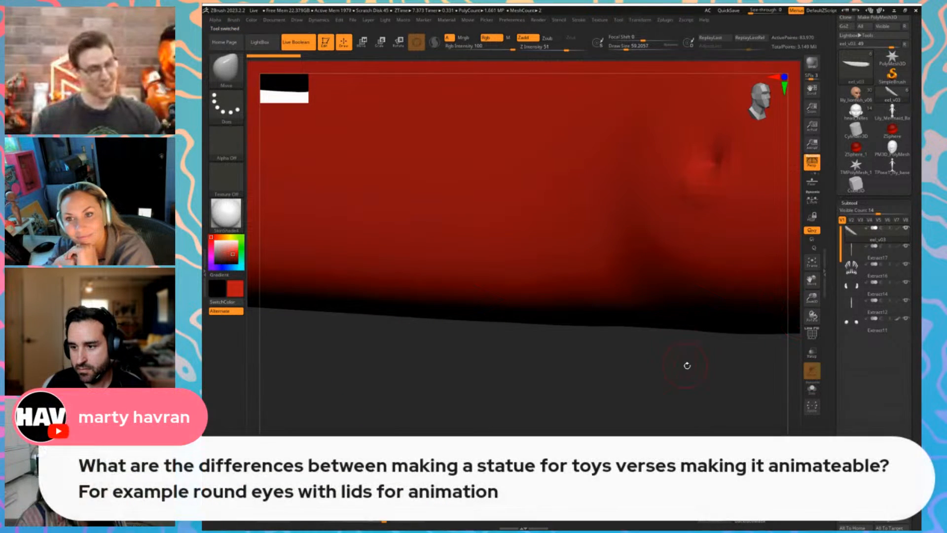
key("shift+d")
key("f")
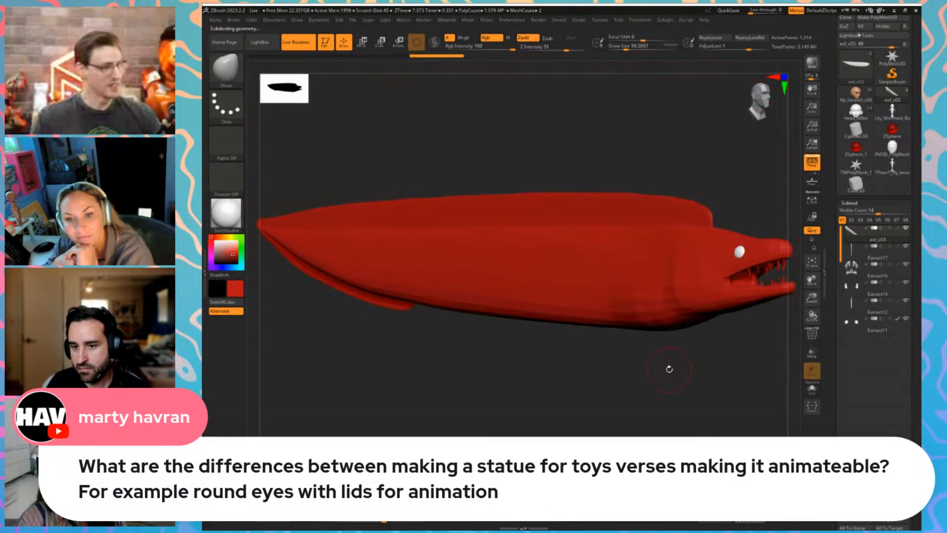
Examine the eel's head, eyes and teeth from several angles and display the body's wireframe
mouse_move(668, 364)
left_mouse_down()
mouse_move(650, 387)
mouse_move(700, 389)
mouse_move(617, 383)
mouse_move(672, 393)
mouse_move(664, 392)
mouse_move(691, 380)
mouse_move(630, 390)
left_mouse_up()
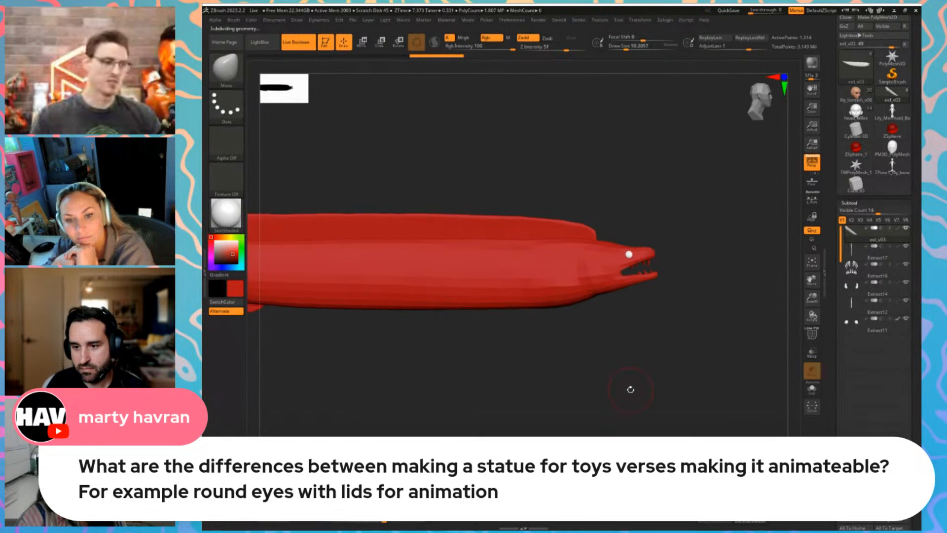
left_click_drag(745, 295, 691, 317)
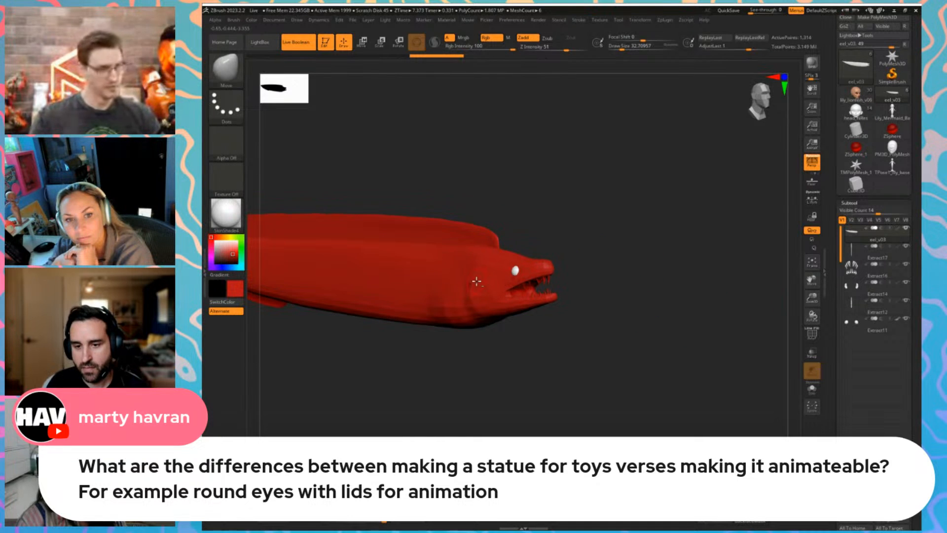
left_click_drag(589, 215, 606, 229, "alt")
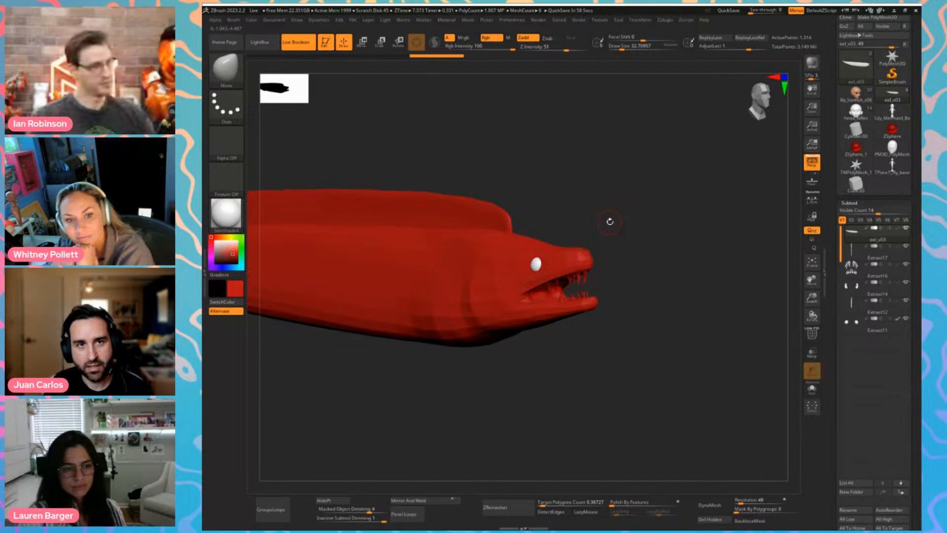
left_click_drag(632, 216, 609, 225)
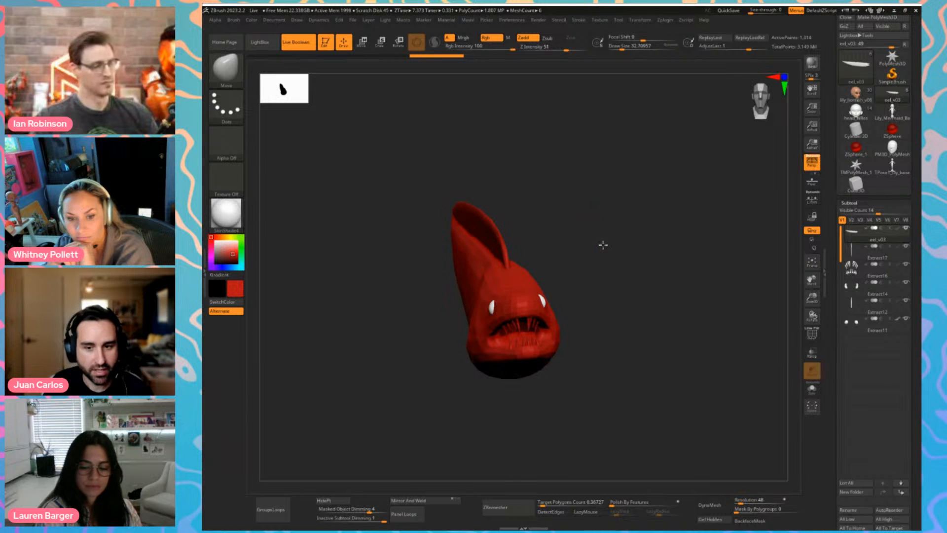
mouse_move(603, 245)
left_mouse_down()
mouse_move(666, 245)
mouse_move(558, 213)
mouse_move(621, 197)
mouse_move(572, 156)
mouse_move(576, 195)
mouse_move(550, 186)
mouse_move(607, 186)
mouse_move(566, 184)
mouse_move(582, 198)
left_mouse_up()
key("shift+f")
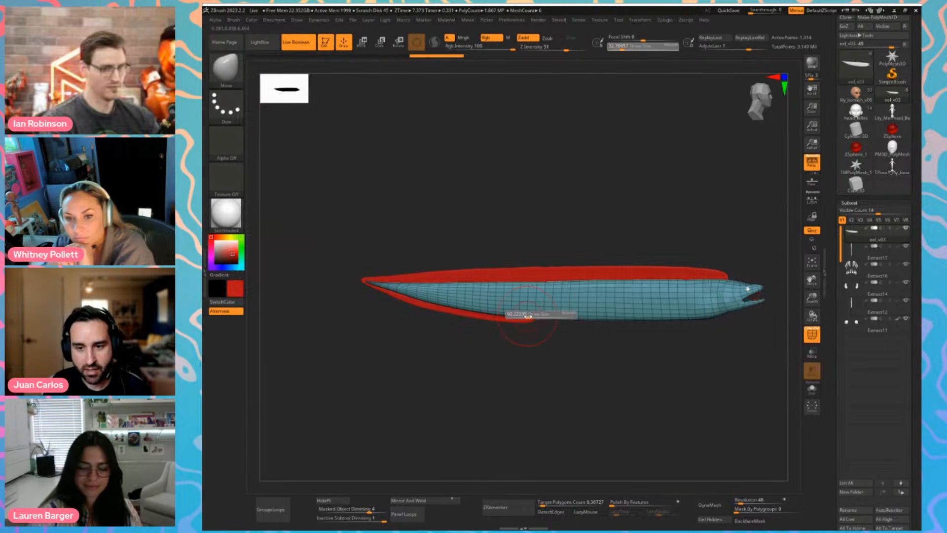
Try to bend the eel's body into an S-curve with the Move brush at a draw size of about 293
mouse_move(524, 317)
left_mouse_down()
mouse_move(586, 332)
mouse_move(582, 119)
left_mouse_up()
key("bracketright")
key("bracketright")
key("bracketright")
key("ctrl+z")
key("s")
left_click_drag(581, 286, 584, 277)
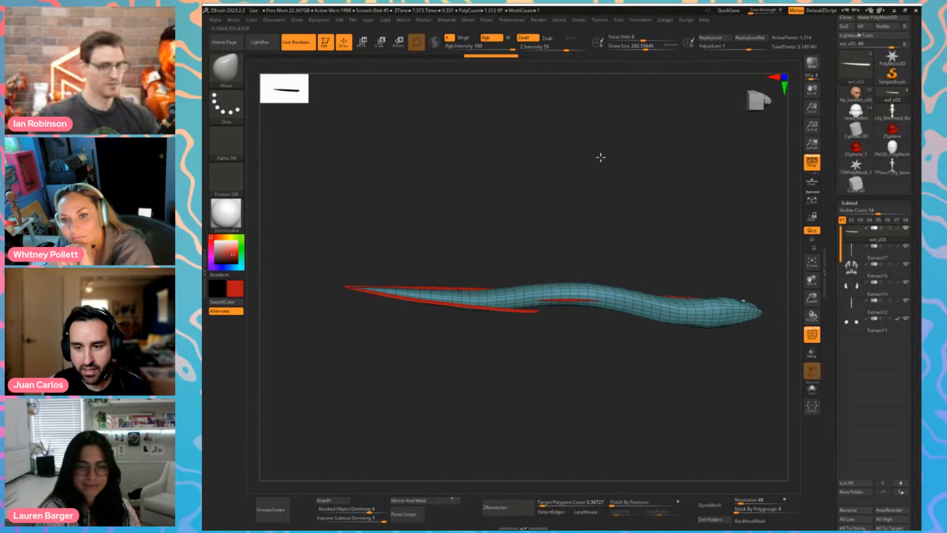
Undo the S-curve on the eel's body and readjust the brush draw size
mouse_move(567, 416)
left_mouse_down()
mouse_move(598, 469)
mouse_move(611, 393)
mouse_move(552, 392)
left_mouse_up()
key("s")
left_click_drag(558, 279, 563, 281)
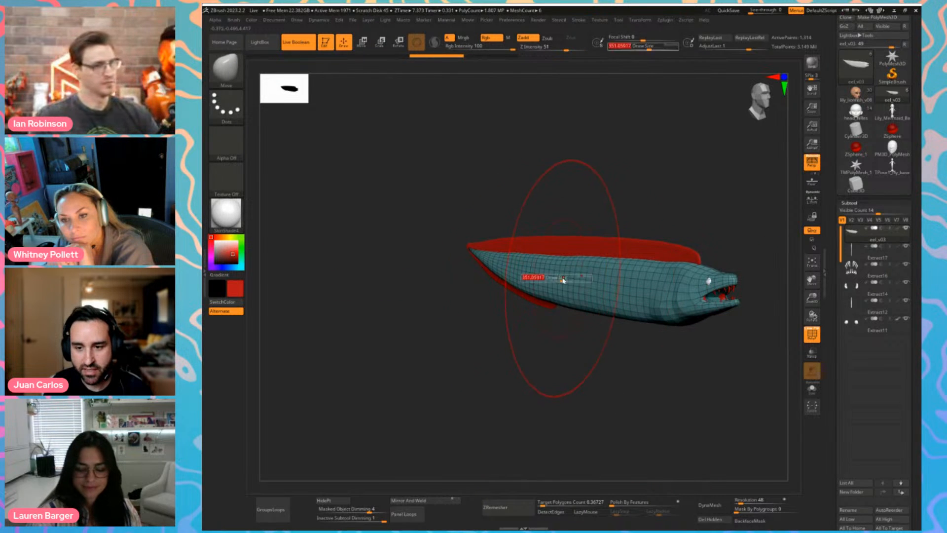
key("ctrl+shift+z")
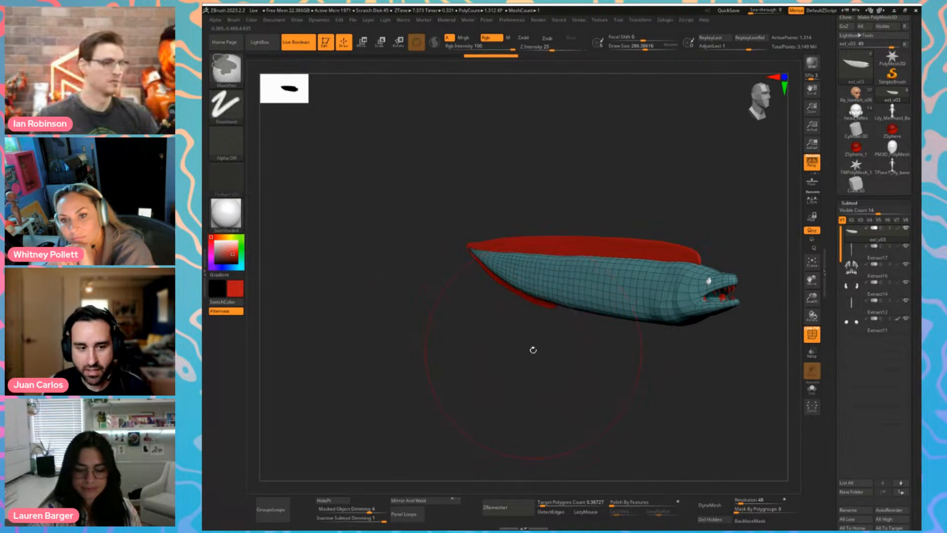
left_click_drag(533, 349, 554, 332, "shift")
key("ctrl+z")
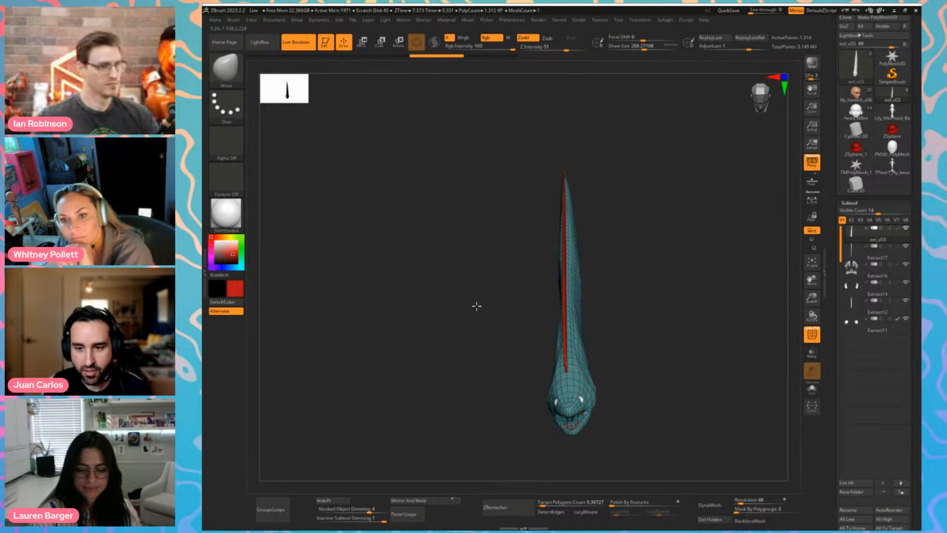
Try curving the eel's body sideways with the Move brush at a draw size of about 400
key("b")
key("m")
key("v")
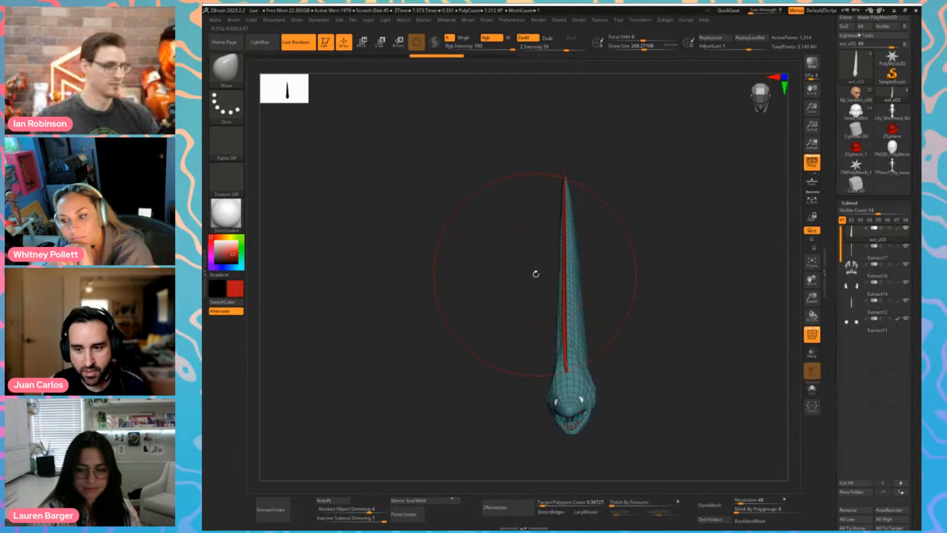
mouse_move(559, 286)
left_mouse_down()
mouse_move(486, 293)
mouse_move(635, 282)
mouse_move(471, 279)
mouse_move(654, 269)
mouse_move(489, 298)
mouse_move(533, 317)
left_mouse_up()
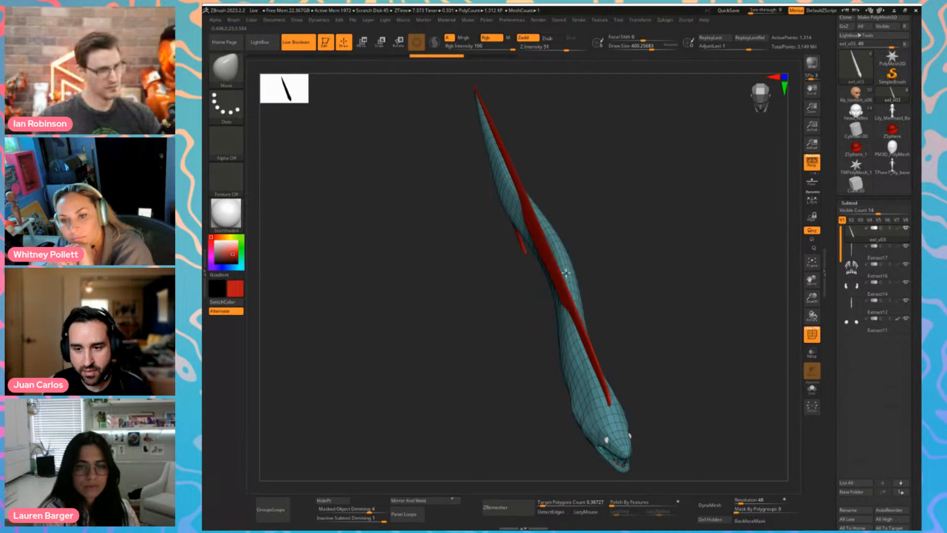
mouse_move(566, 272)
left_mouse_down()
mouse_move(645, 258)
mouse_move(592, 277)
mouse_move(624, 269)
mouse_move(576, 254)
mouse_move(435, 267)
mouse_move(439, 255)
mouse_move(447, 286)
left_mouse_up()
Undo the sideways curve of the eel's body and reduce the brush draw size
key("ctrl+z")
key("s")
key("ctrl+z")
key("s")
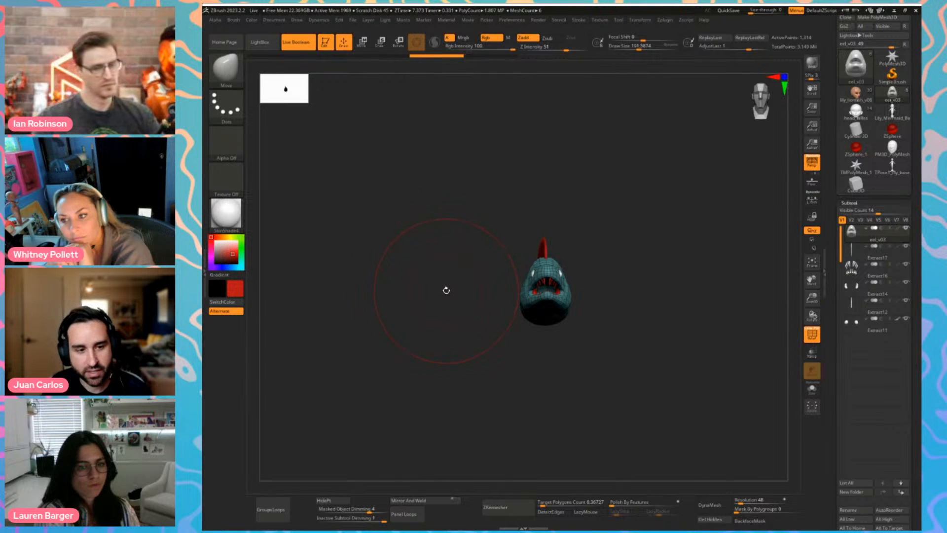
left_click_drag(446, 290, 450, 313)
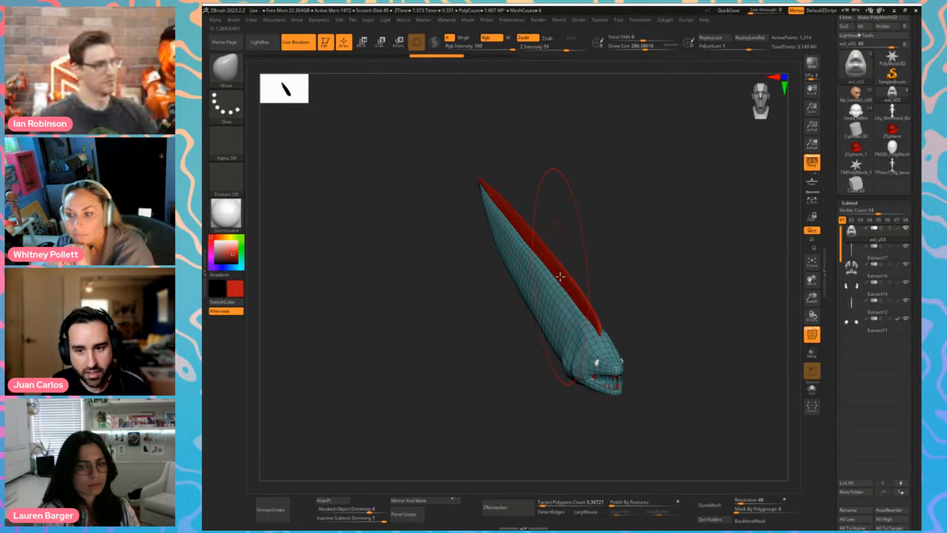
Try pulling the middle of the eel's body sideways with the Move brush, and undo the pull
key("ctrl")
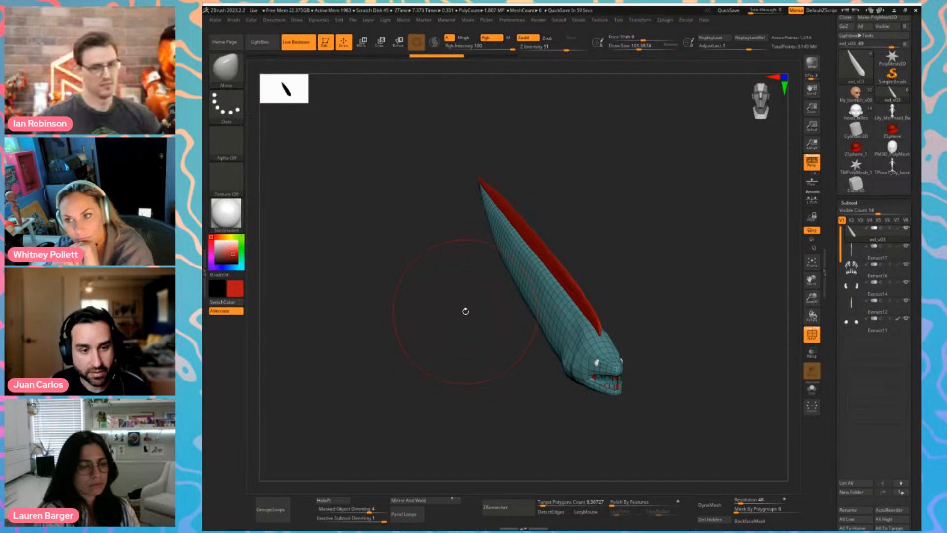
key("s")
mouse_move(552, 289)
left_mouse_down()
mouse_move(560, 287)
mouse_move(540, 273)
mouse_move(459, 274)
mouse_move(502, 276)
left_mouse_up()
key("s")
key("ctrl+z")
key("s")
key("ctrl+z")
key("s")
Examine the eel body's low-subdivision wireframe from the side and reduce the brush draw size to 112
left_click_drag(468, 316, 490, 308)
mouse_move(471, 342)
left_mouse_down("shift")
mouse_move(537, 350)
mouse_move(526, 347)
mouse_move(528, 358)
left_mouse_up("shift")
key("s")
key("s")
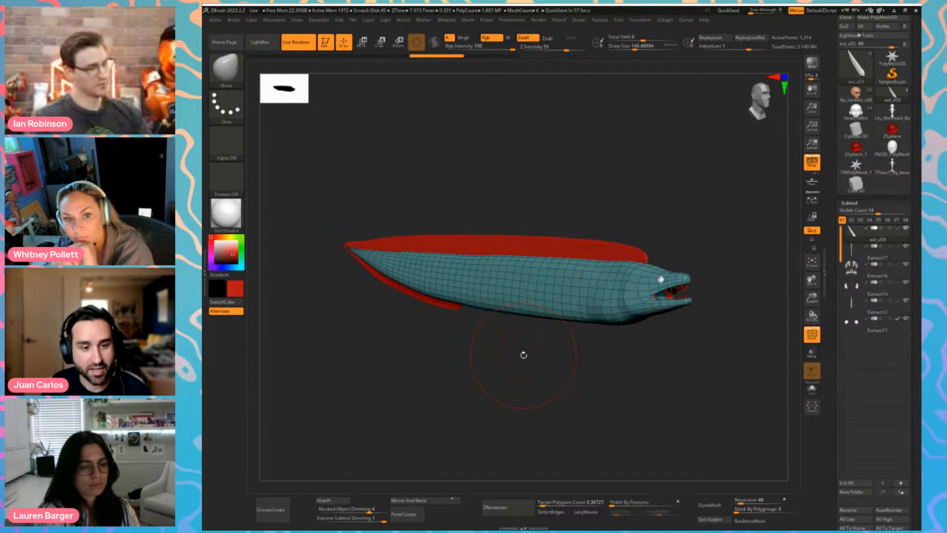
mouse_move(526, 370)
left_mouse_down()
mouse_move(522, 383)
mouse_move(533, 359)
mouse_move(571, 368)
left_mouse_up()
key("s")
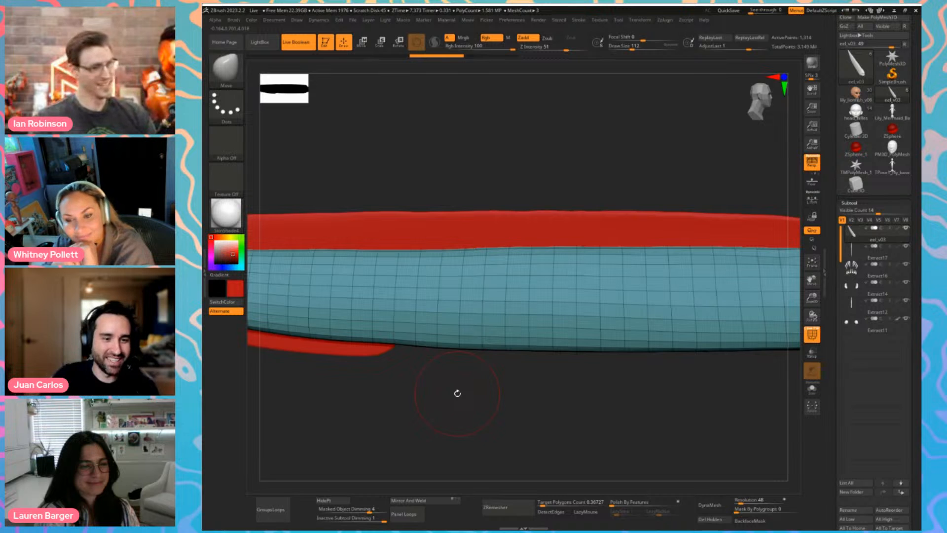
left_click_drag(519, 416, 730, 379)
Raise the eel's body to its highest subdivision level and hide its wireframe
key("d")
key("d")
key("d")
key("d")
key("d")
key("shift+f")
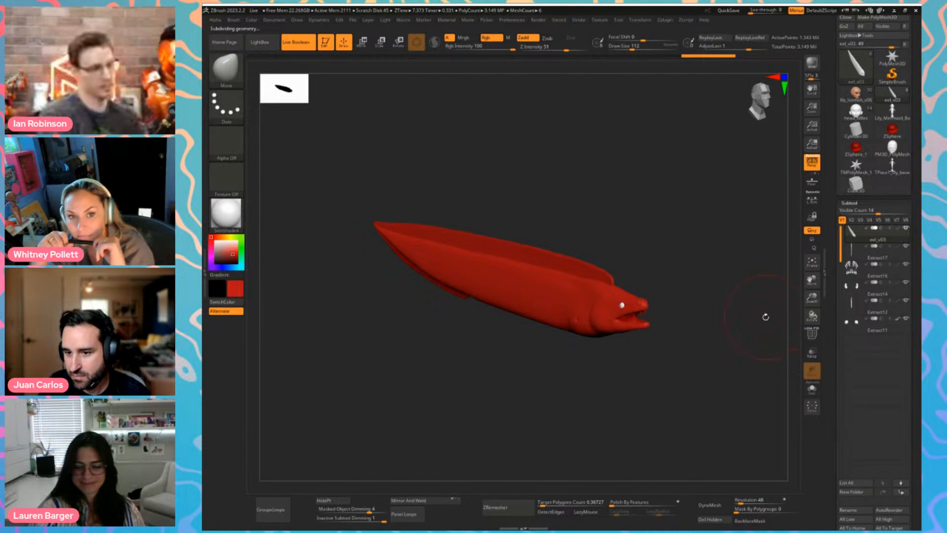
key("shift+f")
key("shift+f")
Merge the eel's body, fins, teeth and eyes down into a single SubTool
left_click_drag(882, 214, 859, 214)
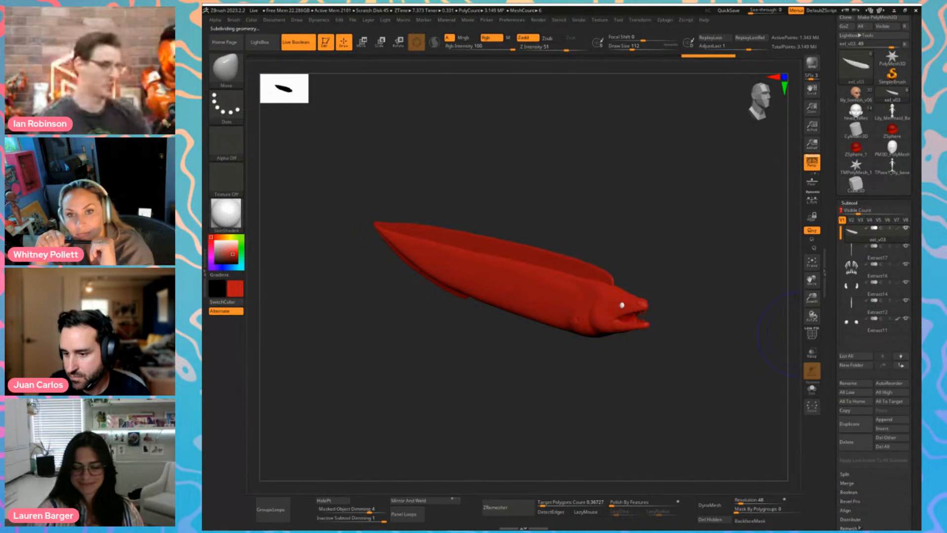
left_click(847, 483)
left_click(853, 492)
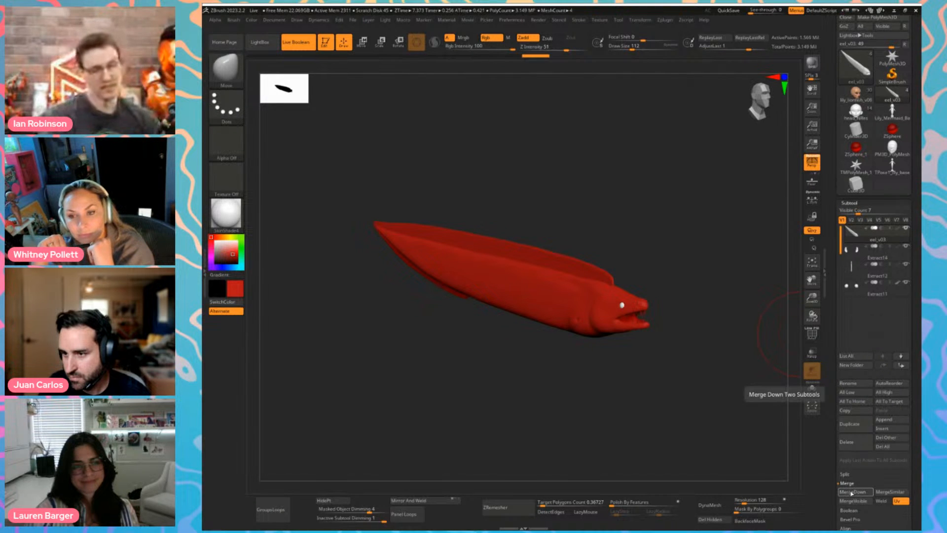
left_click(851, 492)
left_click(852, 493)
left_click(852, 493)
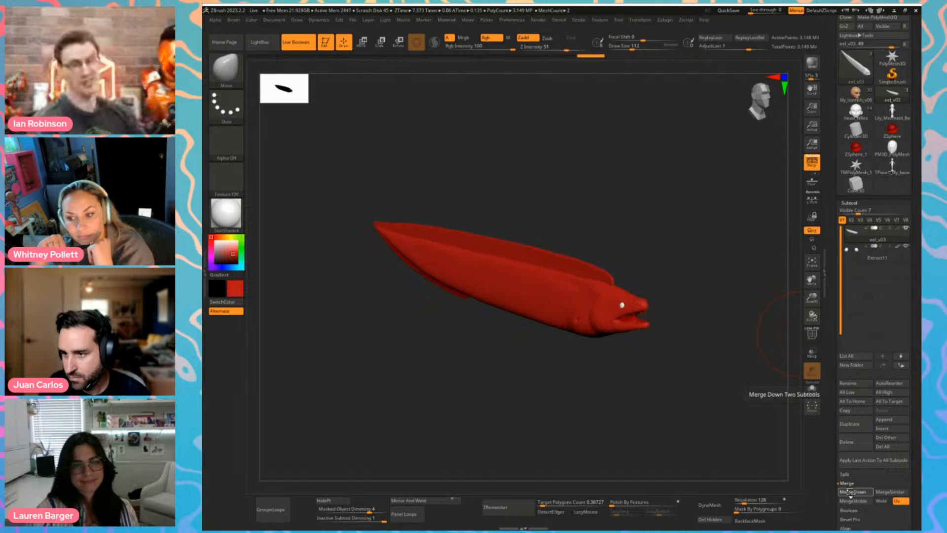
Assign the whole merged eel to one polygroup, checking it with the wireframe shown
key("shift+f")
key("f")
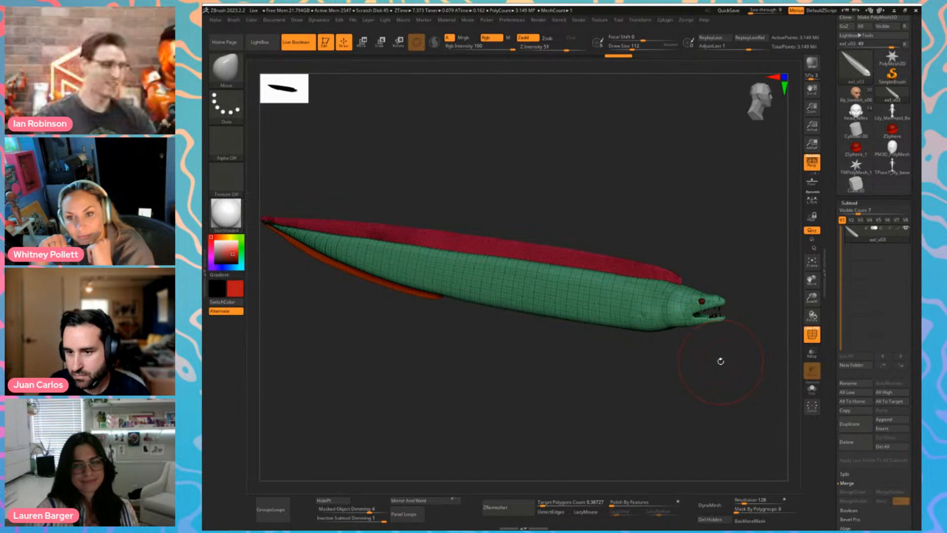
key("ctrl+w")
key("shift+f")
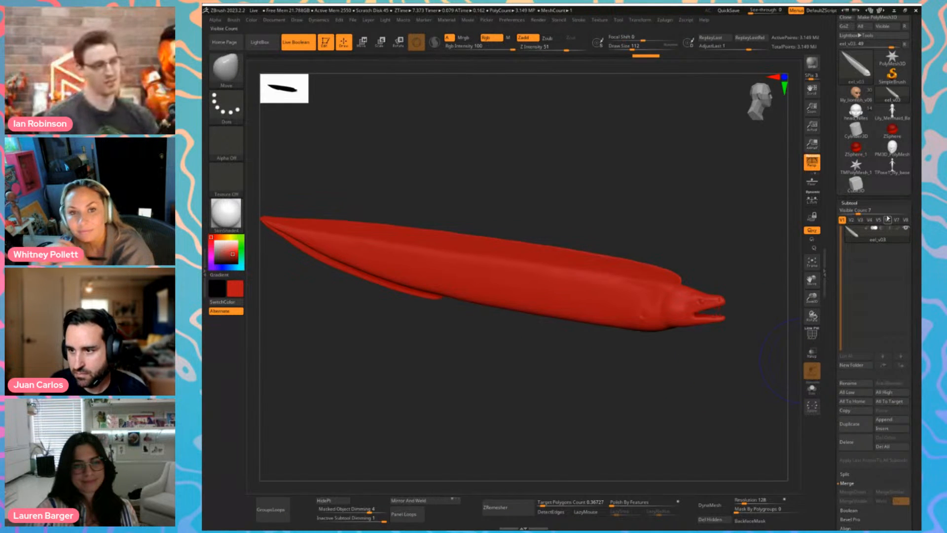
Activate Proxy Pose on the merged eel with a Reduction Amount of 0.5 and show the wireframe
left_click_drag(857, 210, 844, 211)
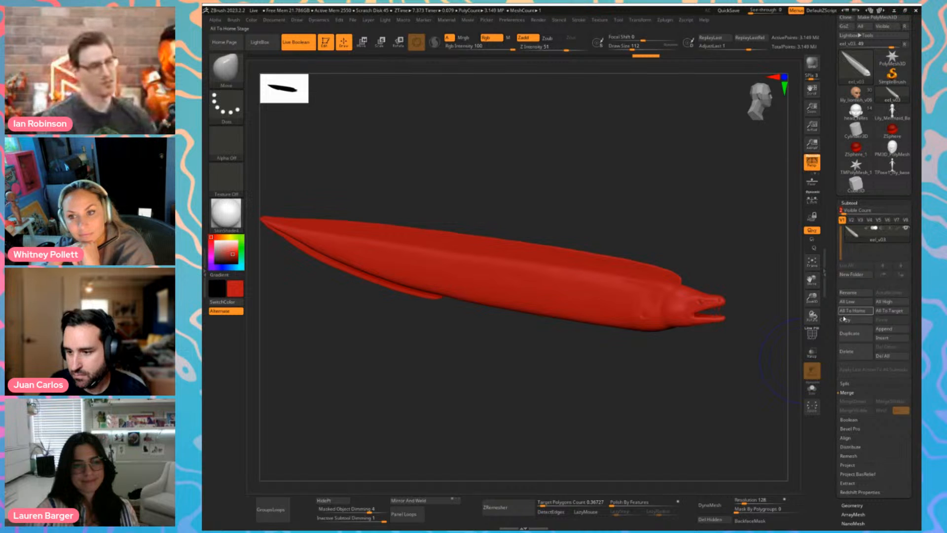
left_click(903, 505)
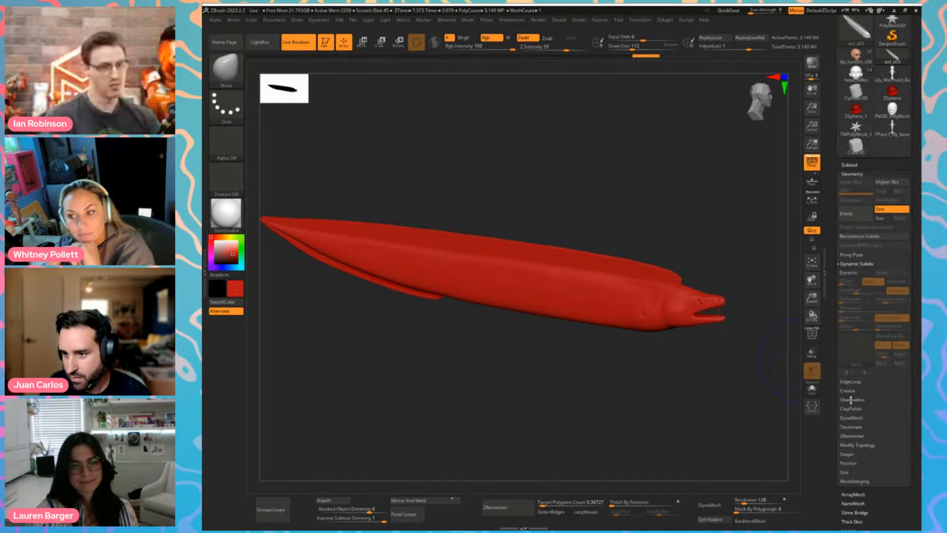
left_click(854, 255)
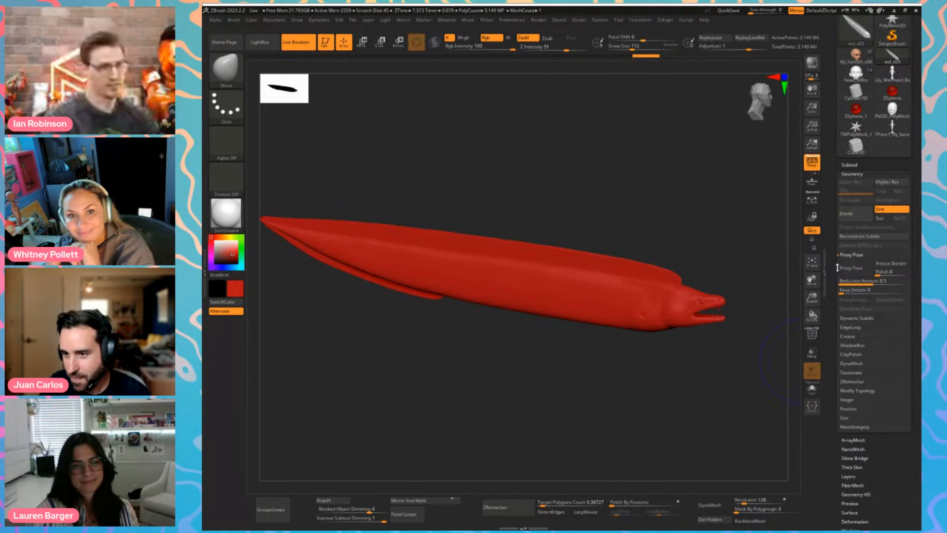
left_click(840, 268)
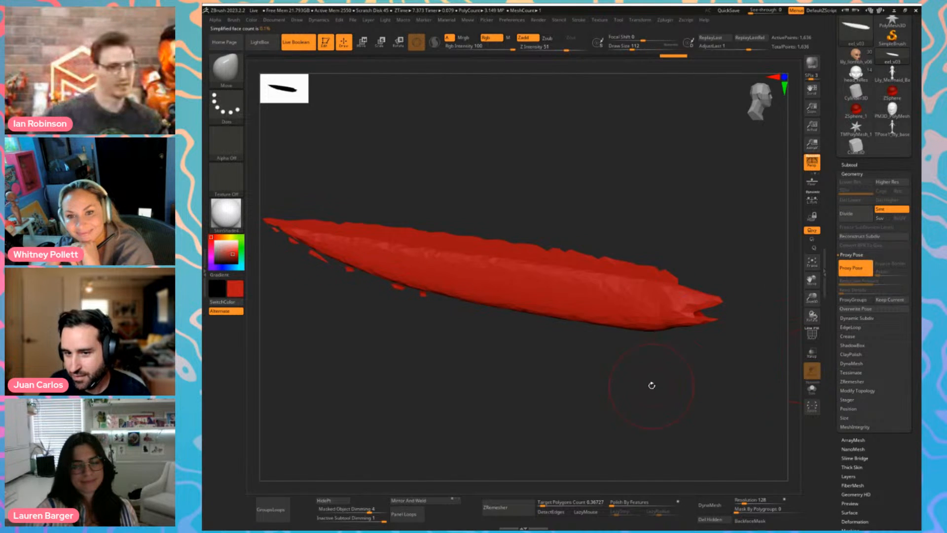
key("shift+f")
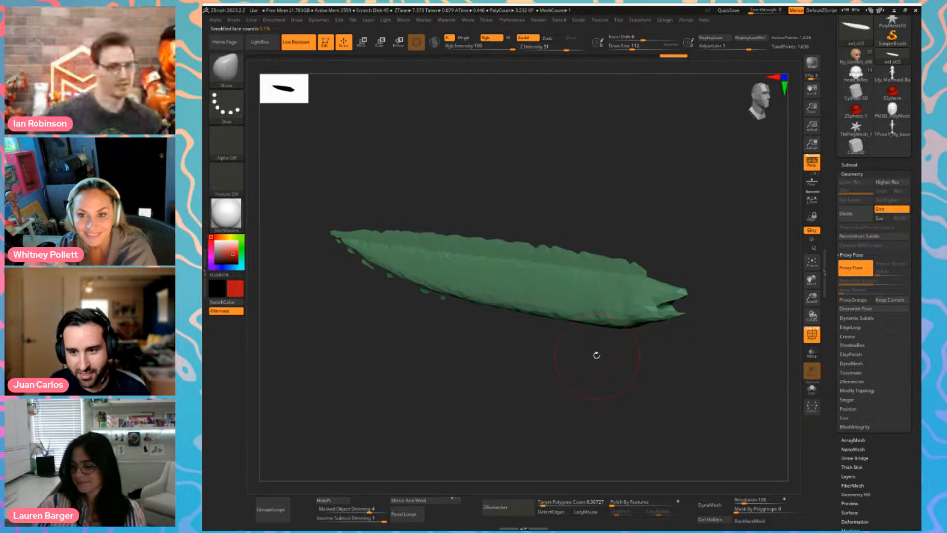
key("comma")
key("b")
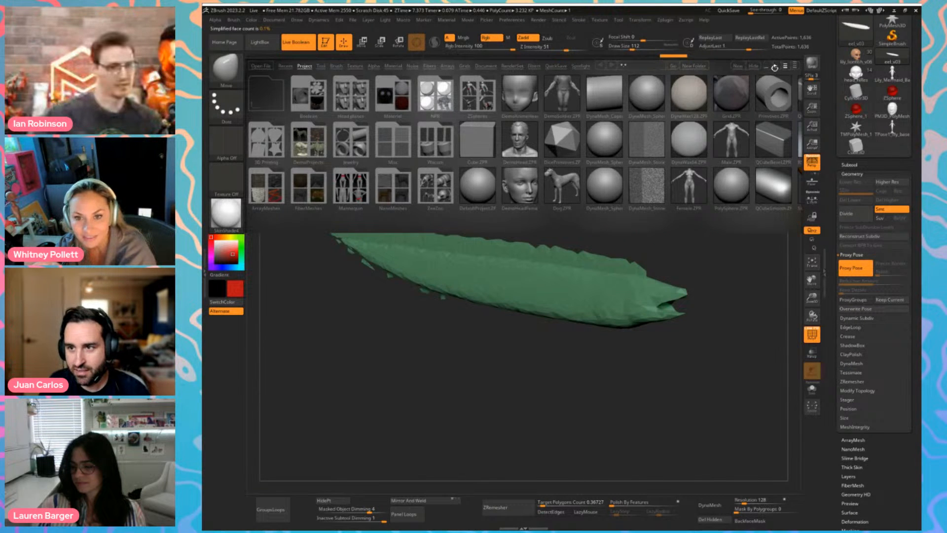
key("comma")
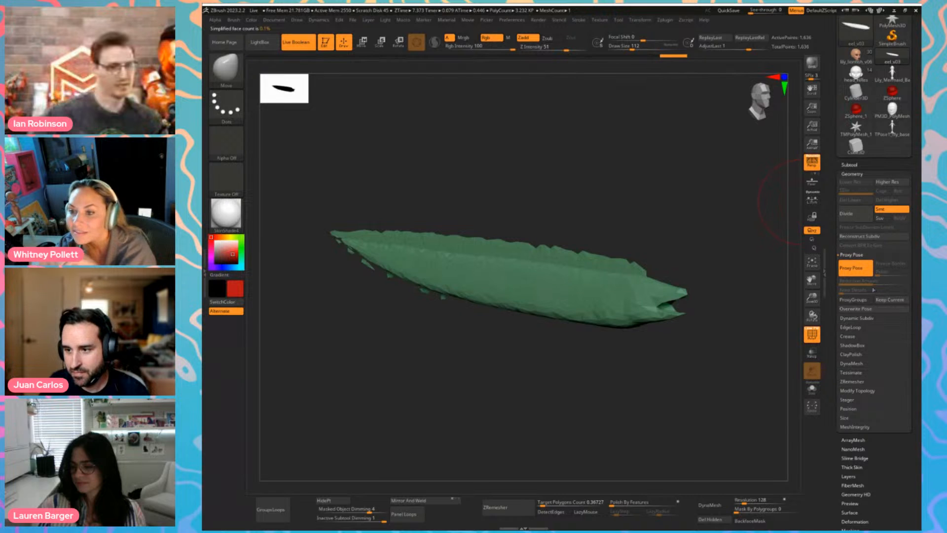
Restart Proxy Pose on the eel with the Reduction Amount set to about 0.77
left_click(857, 271)
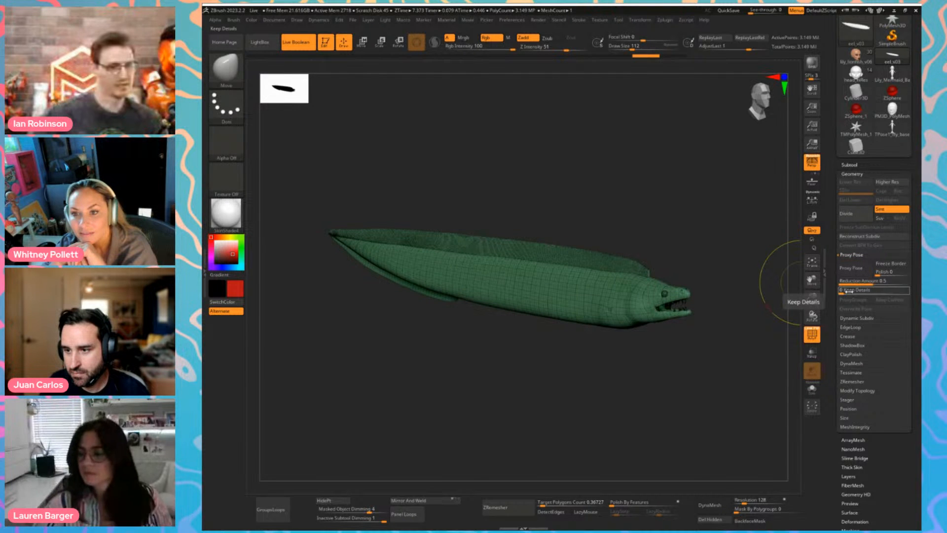
mouse_move(868, 281)
left_mouse_down()
mouse_move(903, 281)
mouse_move(854, 284)
left_mouse_up()
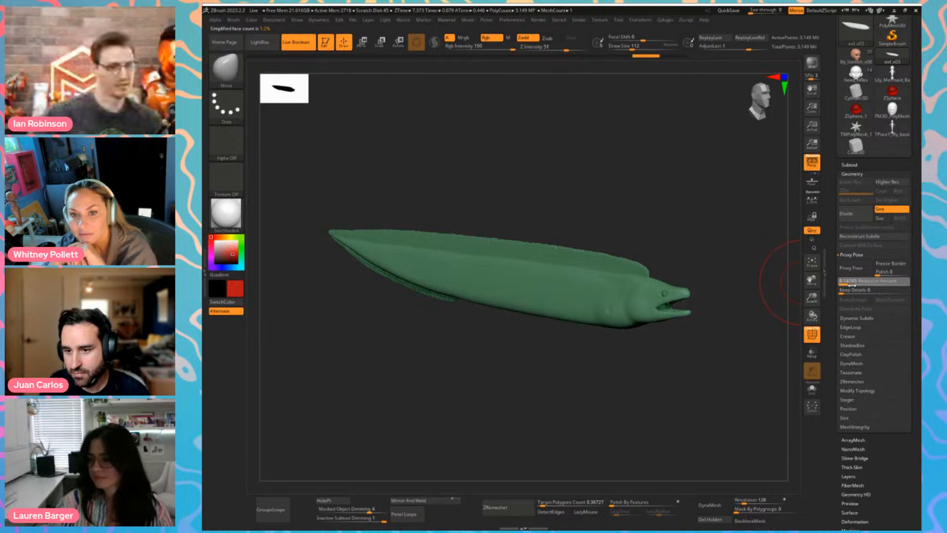
mouse_move(853, 285)
left_mouse_down()
mouse_move(919, 284)
mouse_move(867, 285)
left_mouse_up()
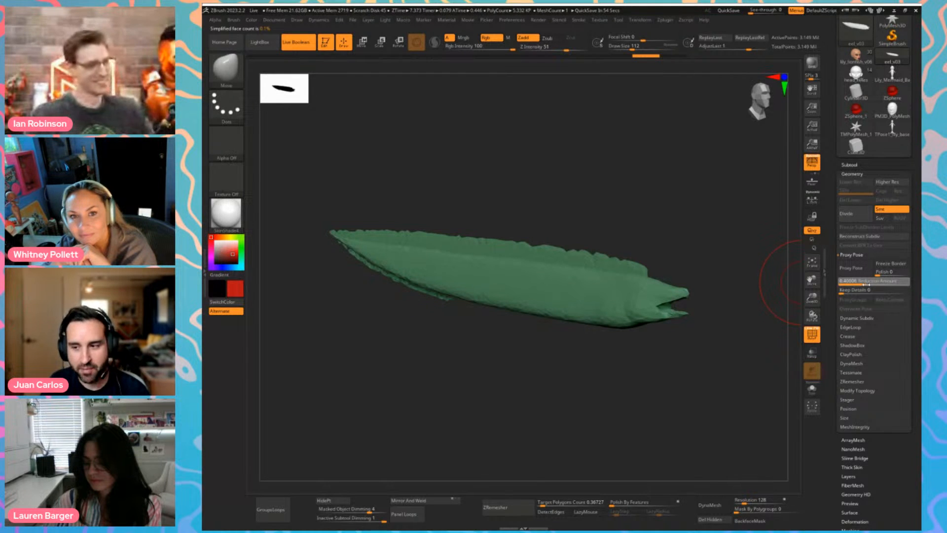
left_click_drag(867, 285, 889, 282)
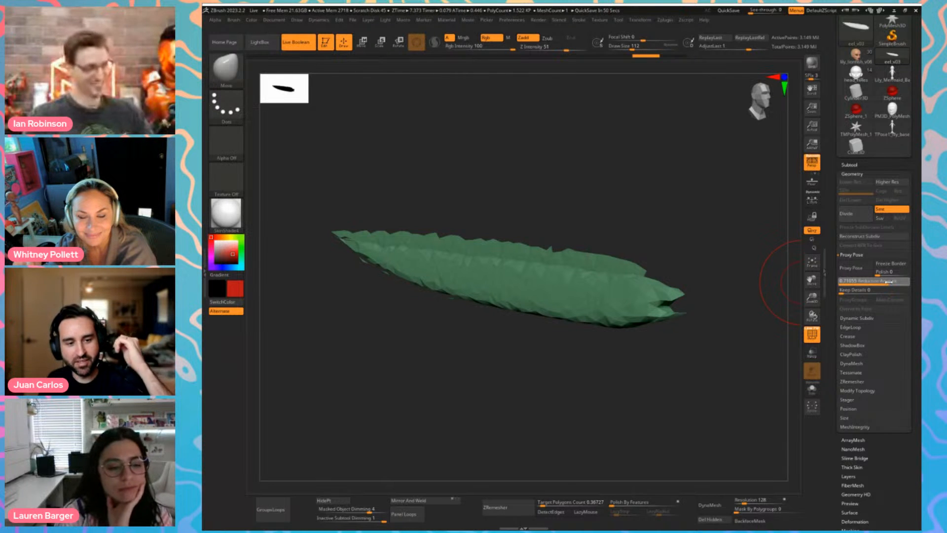
left_click(852, 267)
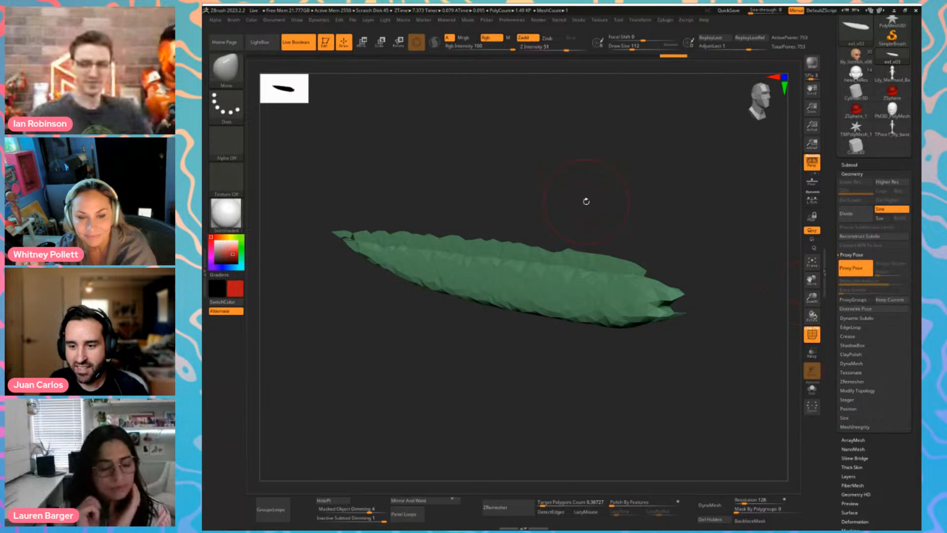
Bend the eel's proxy mesh into an S-curve from above with the Move brush at a draw size of about 311
left_click_drag(583, 201, 501, 235)
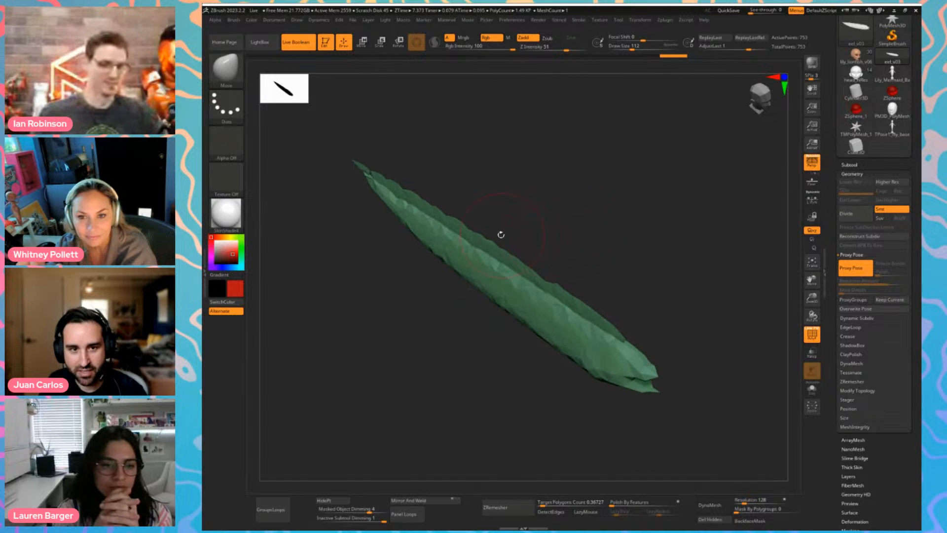
key("b")
key("m")
key("v")
key("s")
left_click_drag(421, 208, 437, 212)
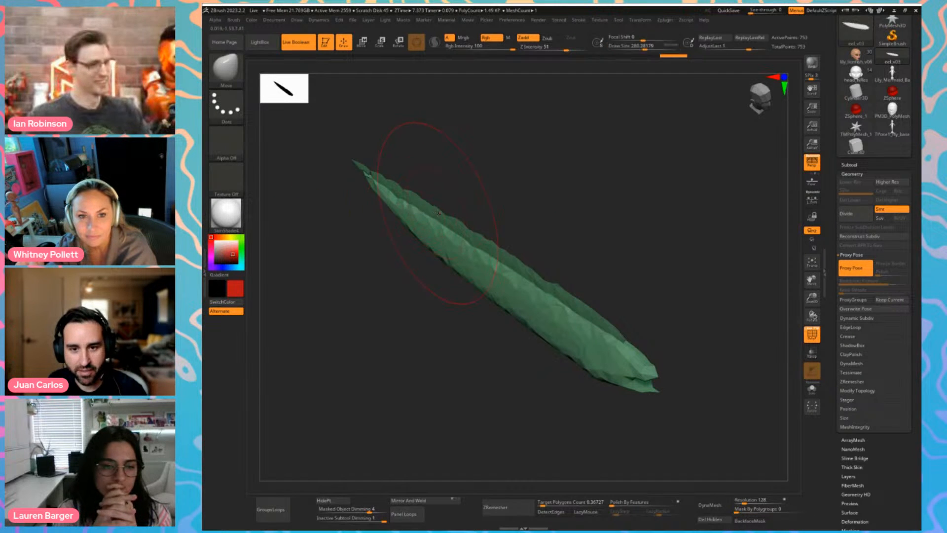
mouse_move(500, 197)
left_mouse_down()
mouse_move(590, 237)
mouse_move(605, 226)
mouse_move(461, 188)
mouse_move(463, 203)
mouse_move(430, 203)
left_mouse_up()
key("s")
left_click(460, 192)
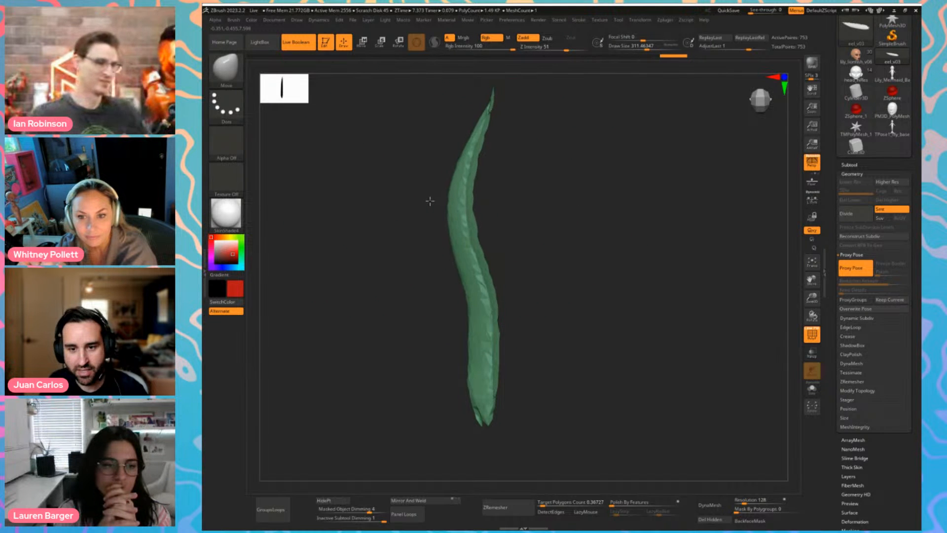
mouse_move(477, 342)
left_mouse_down()
mouse_move(562, 340)
mouse_move(591, 275)
mouse_move(655, 280)
mouse_move(558, 268)
mouse_move(536, 181)
left_mouse_up()
mouse_move(422, 219)
left_mouse_down()
mouse_move(419, 339)
mouse_move(400, 330)
mouse_move(437, 312)
mouse_move(423, 330)
mouse_move(407, 313)
left_mouse_up()
Adjust the proxy eel's bend from the front with the Move brush, at draw sizes of about 324 and 299
key("s")
key("s")
left_click_drag(575, 313, 568, 355)
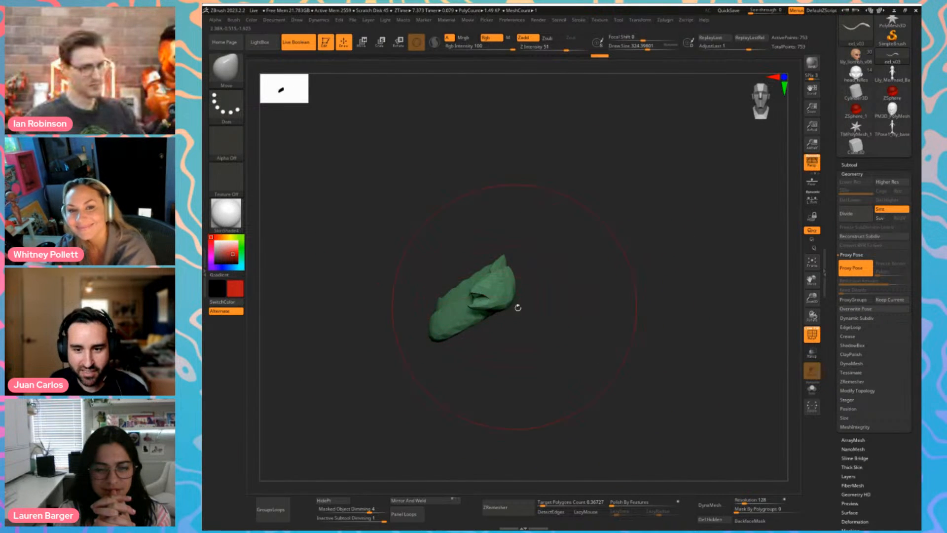
mouse_move(516, 307)
left_mouse_down()
mouse_move(556, 287)
mouse_move(617, 311)
left_mouse_up()
key("s")
mouse_move(621, 301)
left_mouse_down()
mouse_move(618, 238)
mouse_move(601, 253)
mouse_move(612, 233)
left_mouse_up()
key("s")
left_click_drag(427, 222, 672, 390)
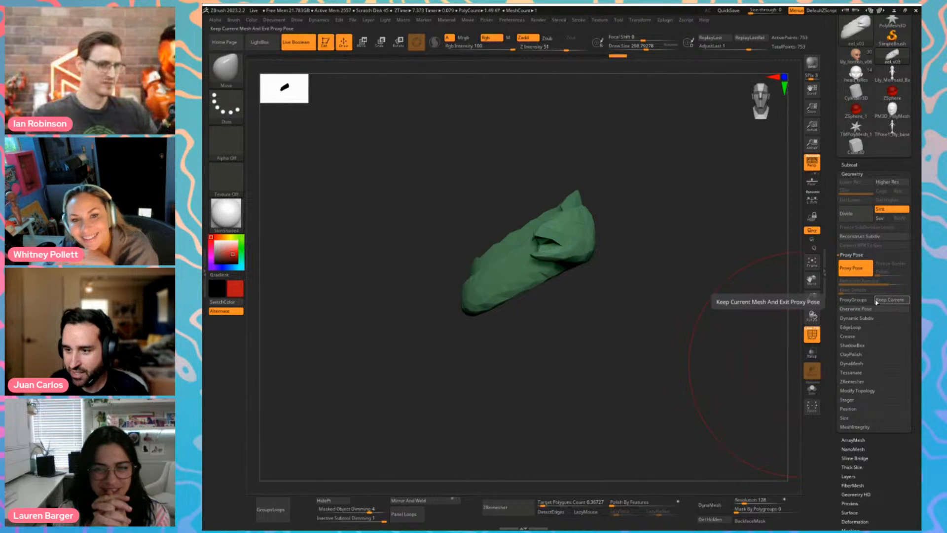
Exit Proxy Pose to transfer the bend onto the full-resolution eel
left_click(857, 274)
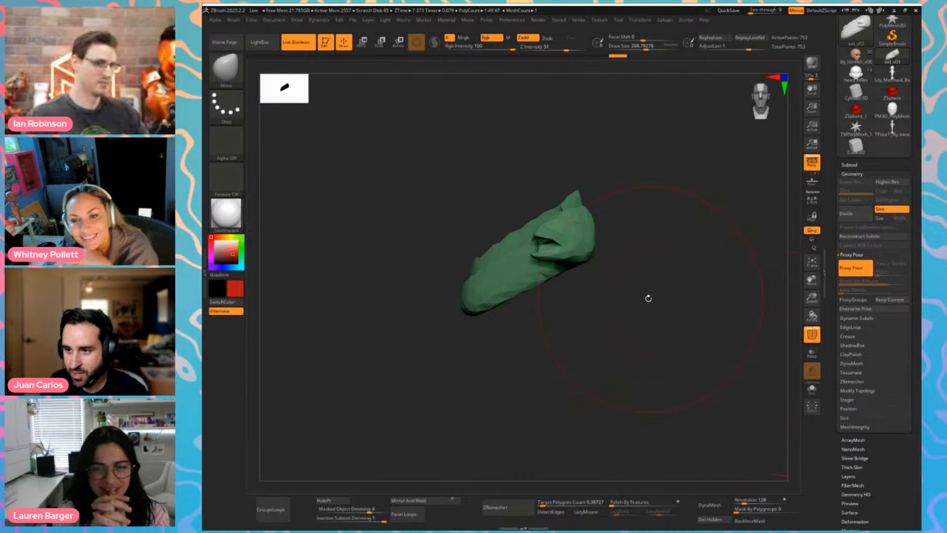
key("s")
left_click_drag(674, 305, 672, 304)
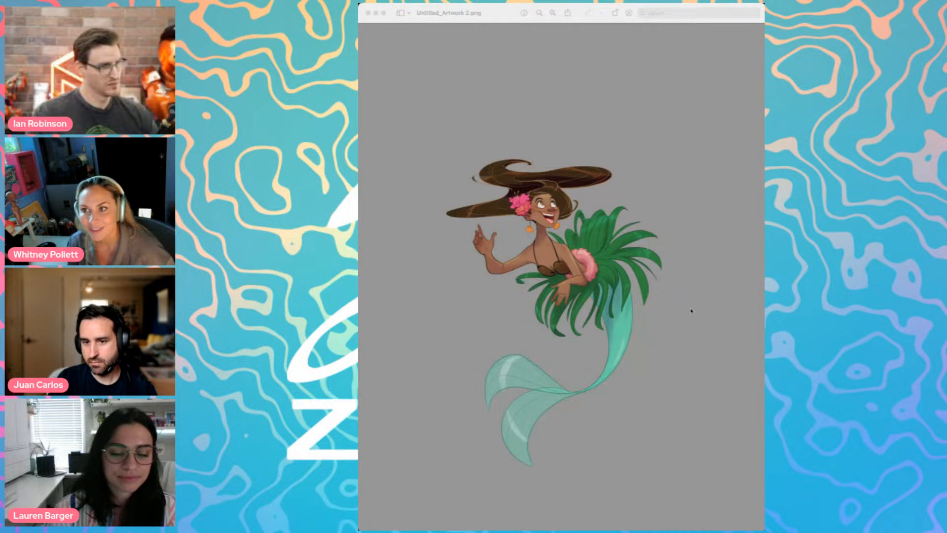
Return to ZBrush, switch the active model from the mermaid to the unmerged eel and frame it in the view
left_click(600, 442)
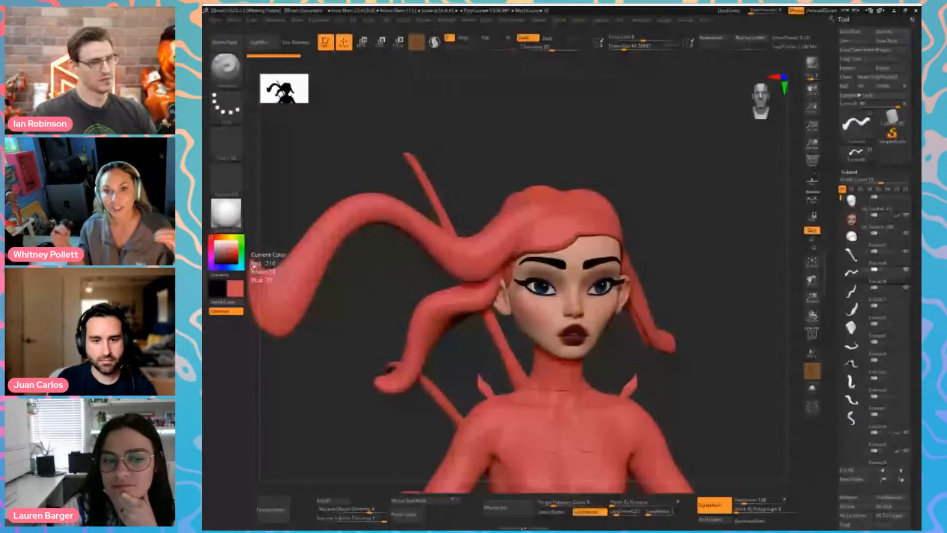
left_click_drag(457, 150, 422, 141)
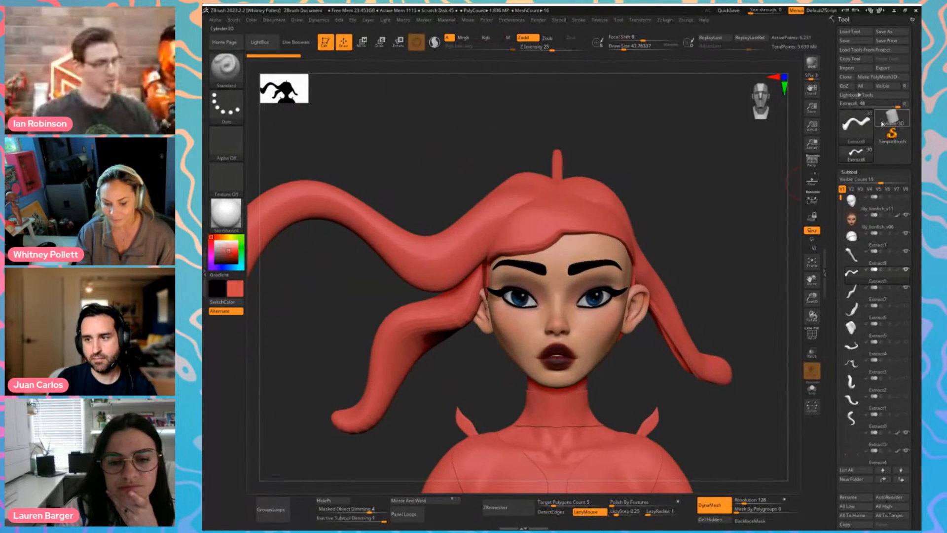
left_click(623, 20)
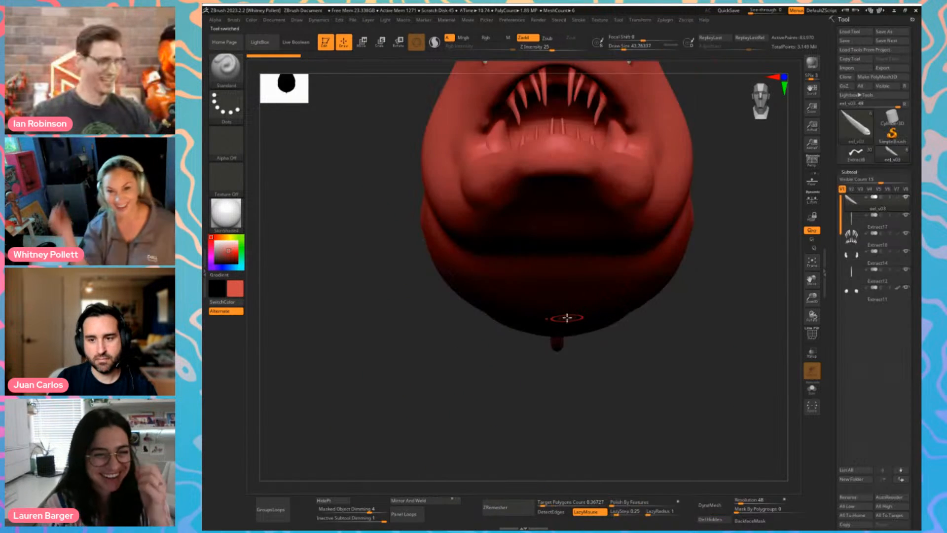
key("f")
right_click_drag(697, 355, 697, 324, "ctrl")
Compare the eel body's lower and higher subdivision levels with the wireframe shown
key("shift+f")
key("shift+d")
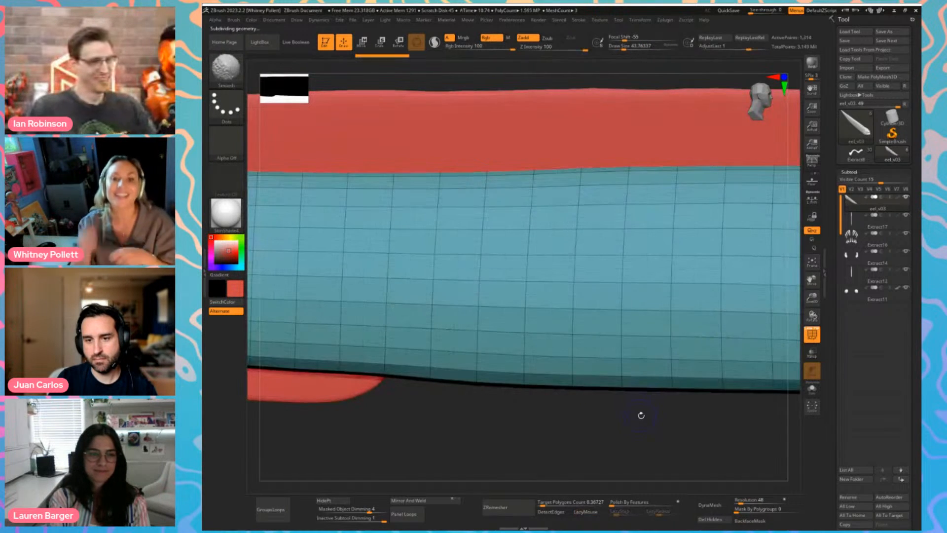
key("d")
right_click_drag(669, 429, 505, 398, "ctrl")
Select the eel's dorsal fin and teeth SubTools in turn and inspect their wireframes
left_click(649, 205, "alt")
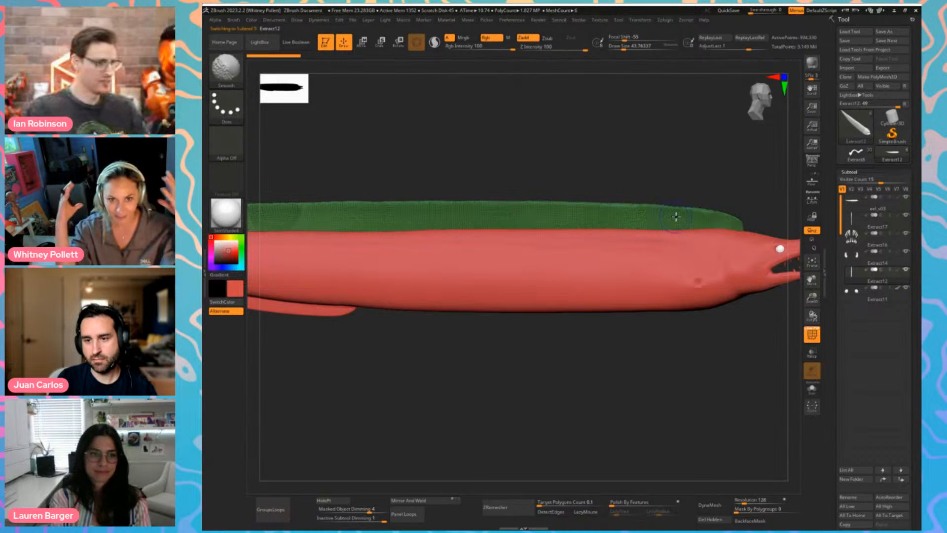
left_click(857, 239)
key("shift+f")
key("f")
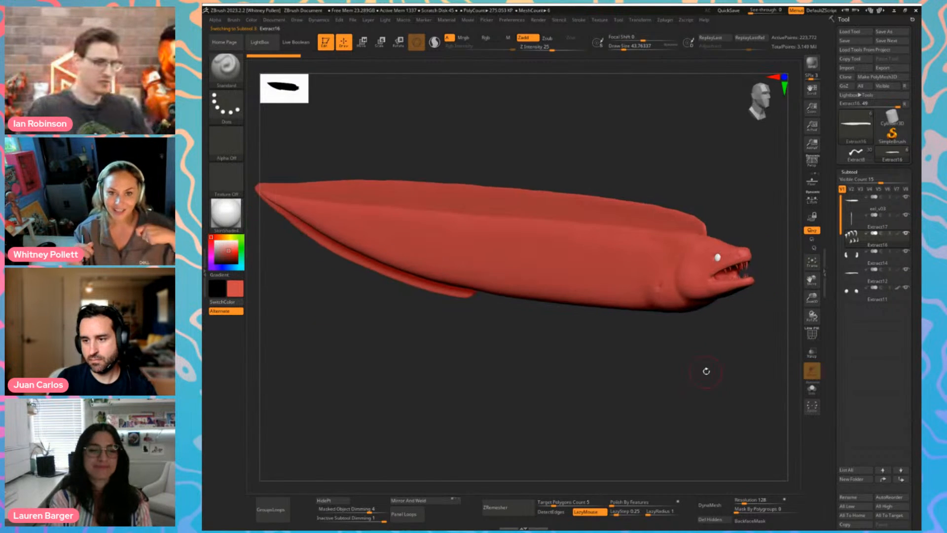
key("shift+f")
key("f")
key("f")
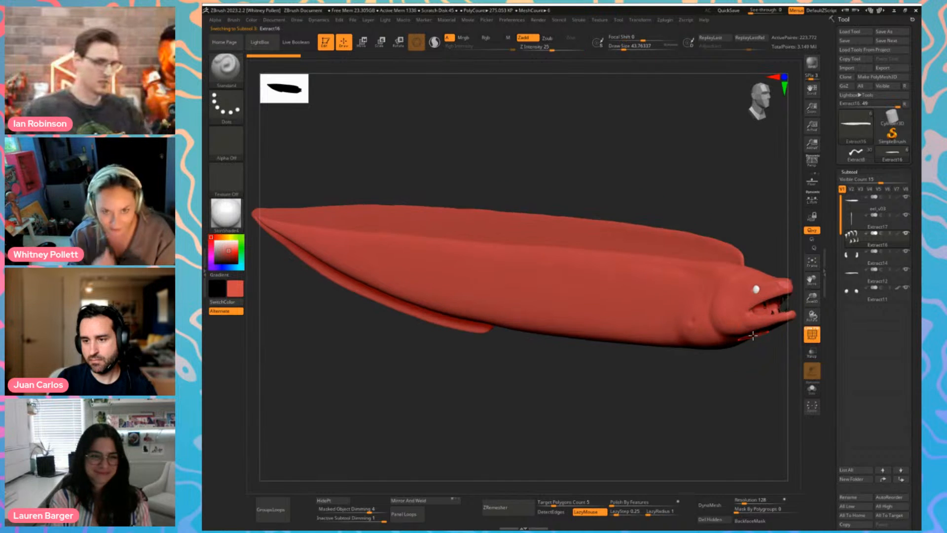
Inspect the wireframes of the teeth at lower subdivision levels and of the remaining small mouth and eye SubTools
key("shift+d")
key("shift+d")
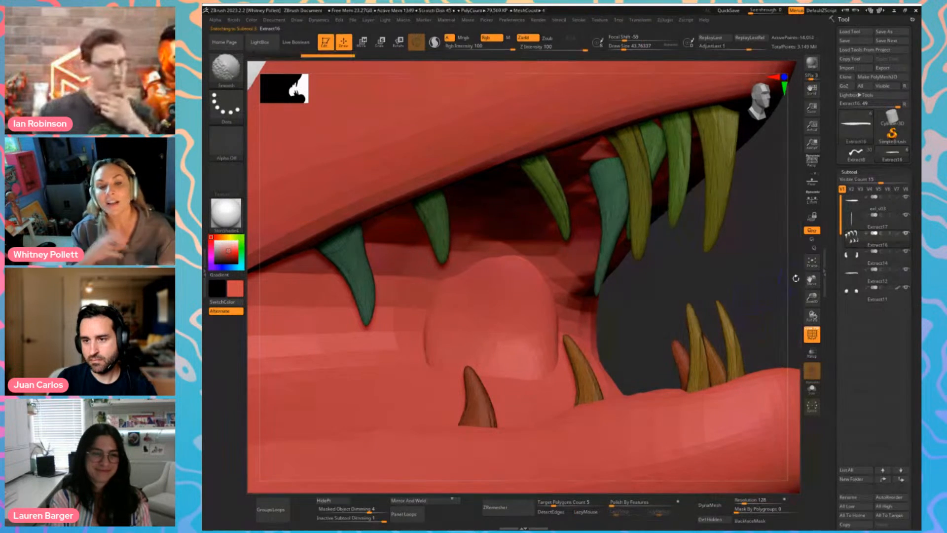
left_click(857, 277)
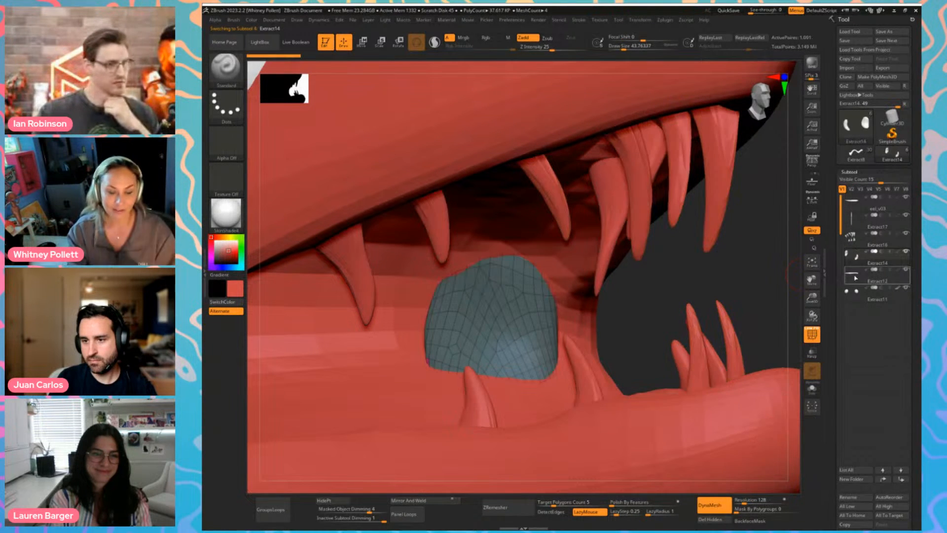
left_click(857, 292)
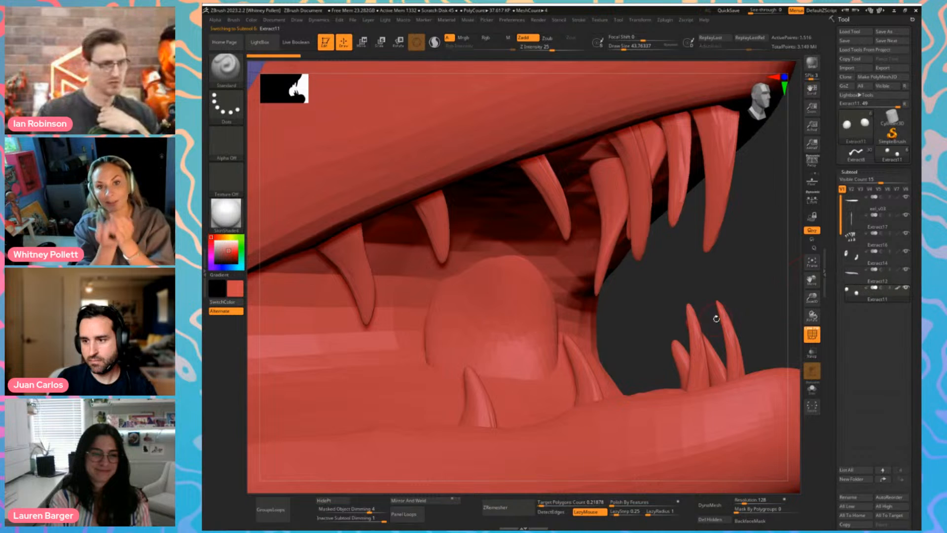
Merge all visible eel SubTools into a single model and open that merged model with the wireframe turned off
scroll(917, 263, "down", 3)
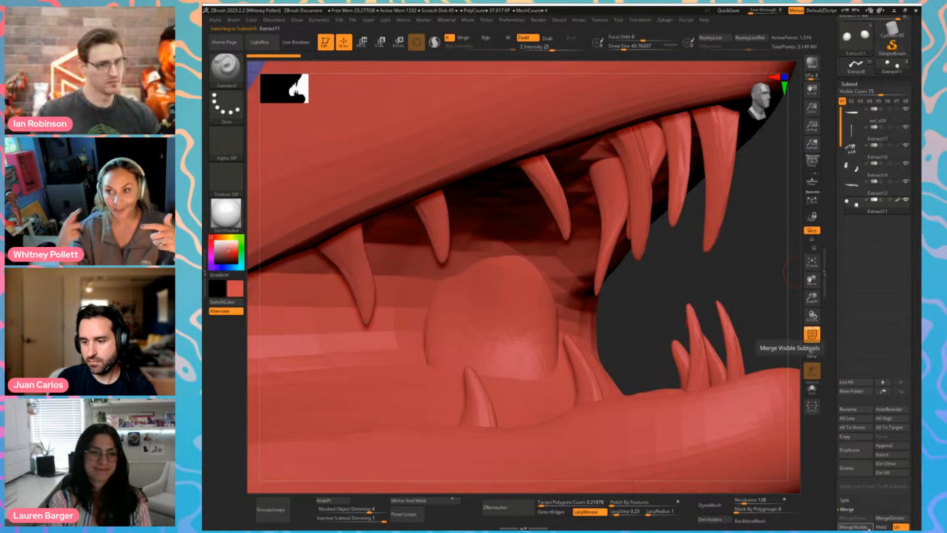
left_click(853, 527)
left_click(892, 65)
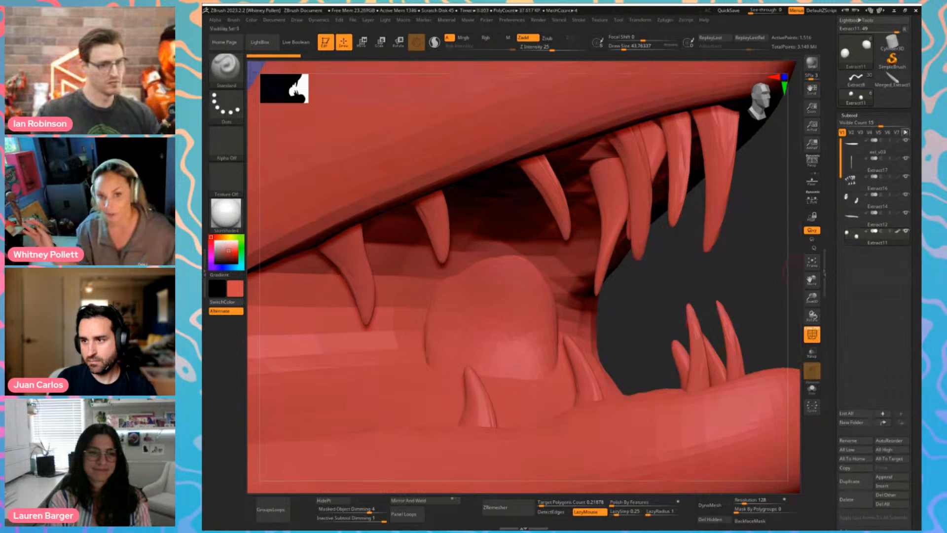
key("shift+f")
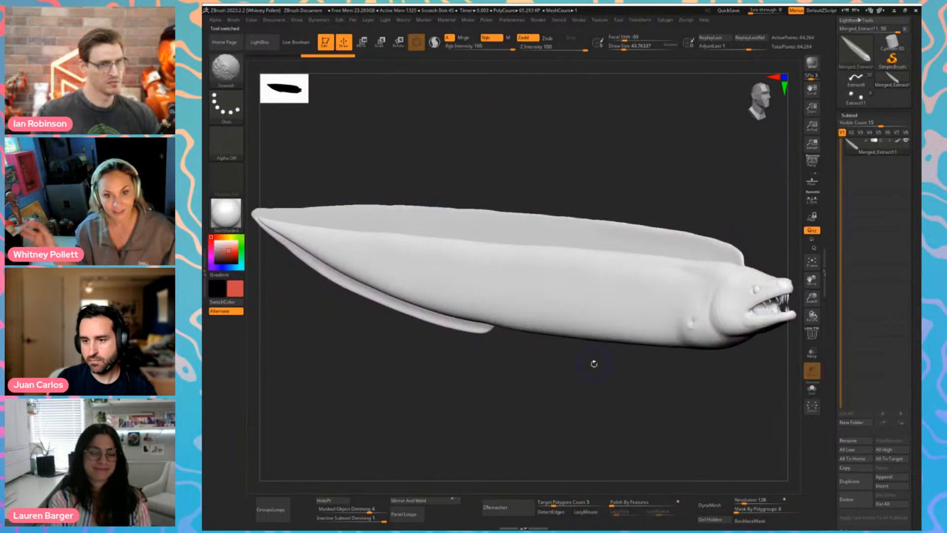
With the Move brush at a draw size of about 567, bend the middle of the merged eel sideways from above
mouse_move(594, 363)
left_mouse_down()
mouse_move(565, 414)
mouse_move(563, 225)
mouse_move(567, 285)
mouse_move(613, 273)
mouse_move(586, 206)
mouse_move(555, 250)
left_mouse_up()
key("b")
key("m")
key("v")
key("s")
left_click_drag(555, 250, 574, 276)
key("s")
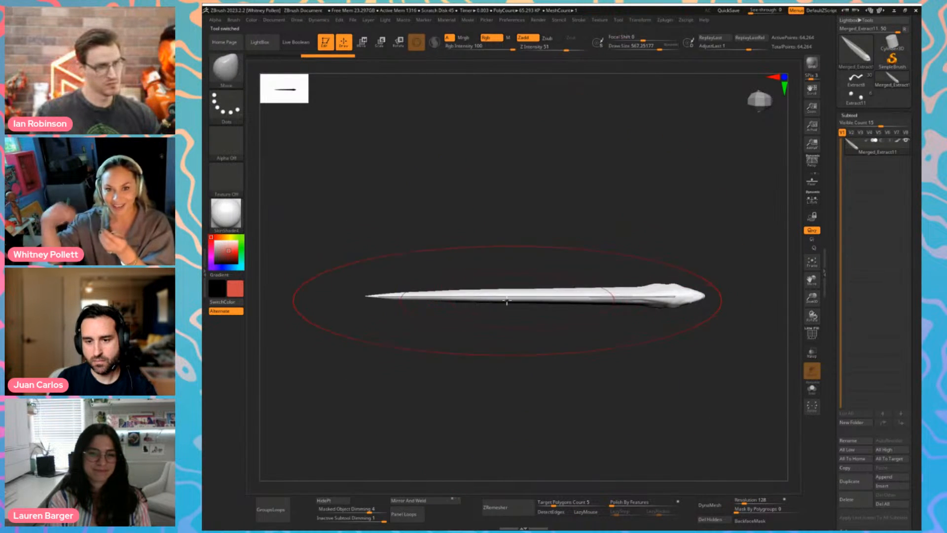
left_click_drag(505, 301, 489, 380)
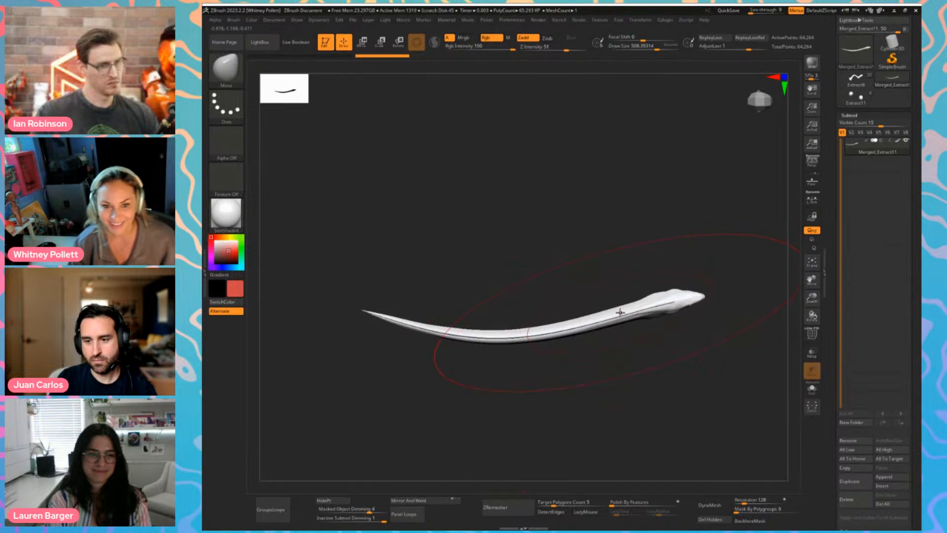
Push the eel's front half and tail in opposite directions to shape the body into an S-curve
left_click_drag(617, 314, 609, 186)
left_click_drag(616, 255, 607, 239)
mouse_move(606, 348)
left_mouse_down()
mouse_move(598, 340)
mouse_move(635, 334)
mouse_move(616, 365)
mouse_move(622, 363)
left_mouse_up()
right_click_drag(637, 311, 612, 244)
mouse_move(493, 282)
left_mouse_down()
mouse_move(503, 325)
mouse_move(505, 287)
mouse_move(509, 321)
left_mouse_up()
mouse_move(511, 327)
right_mouse_down()
mouse_move(547, 399)
mouse_move(594, 381)
right_mouse_up()
left_click_drag(407, 262, 392, 312)
Reduce the Move brush's draw size to about 250 and refine the bend of the eel's head and neck from the front
mouse_move(391, 313)
right_mouse_down()
mouse_move(454, 330)
mouse_move(512, 324)
mouse_move(626, 342)
right_mouse_up()
key("s")
left_click_drag(586, 305, 579, 305)
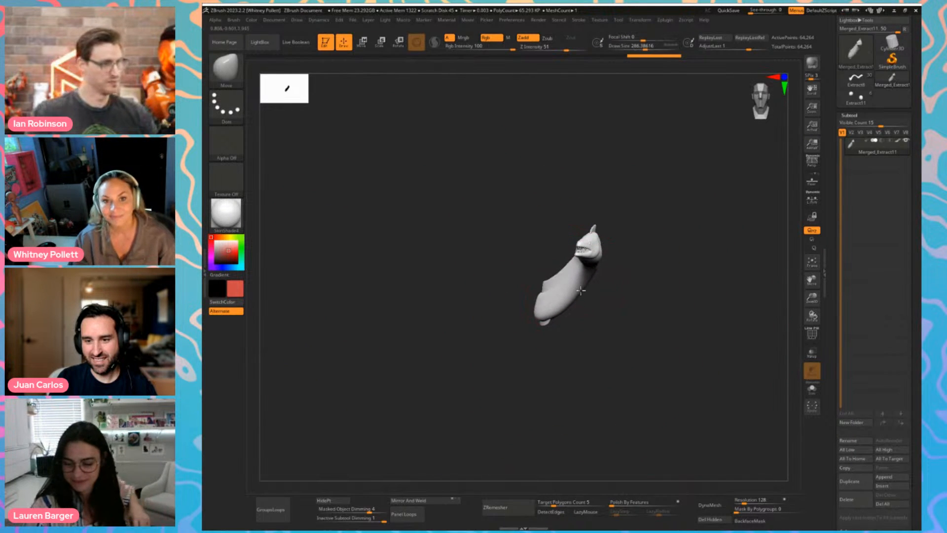
left_click(578, 288)
right_click_drag(578, 288, 609, 310)
key("s")
left_click_drag(609, 310, 607, 310)
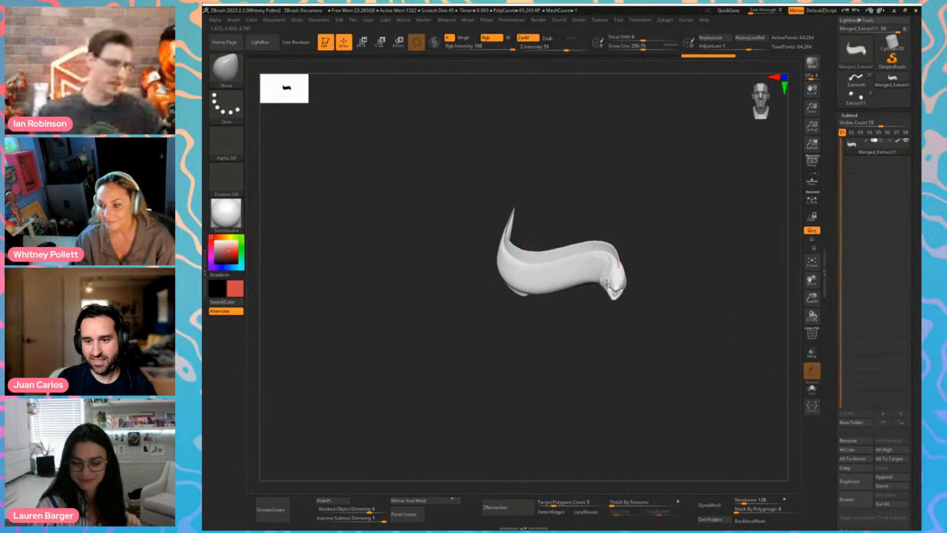
Rename the merged eel SubTool as eel
right_click_drag(607, 285, 609, 339)
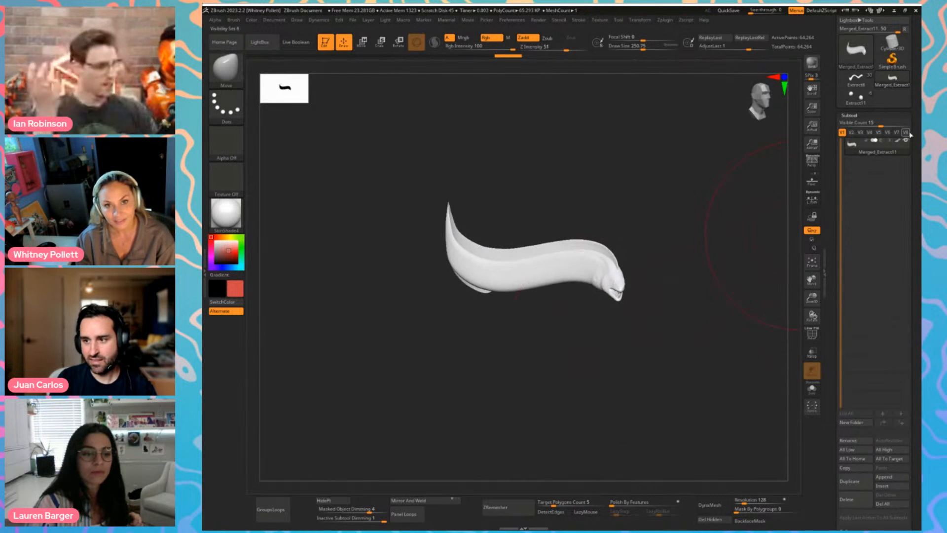
left_click(851, 441)
type("eel")
key("Return")
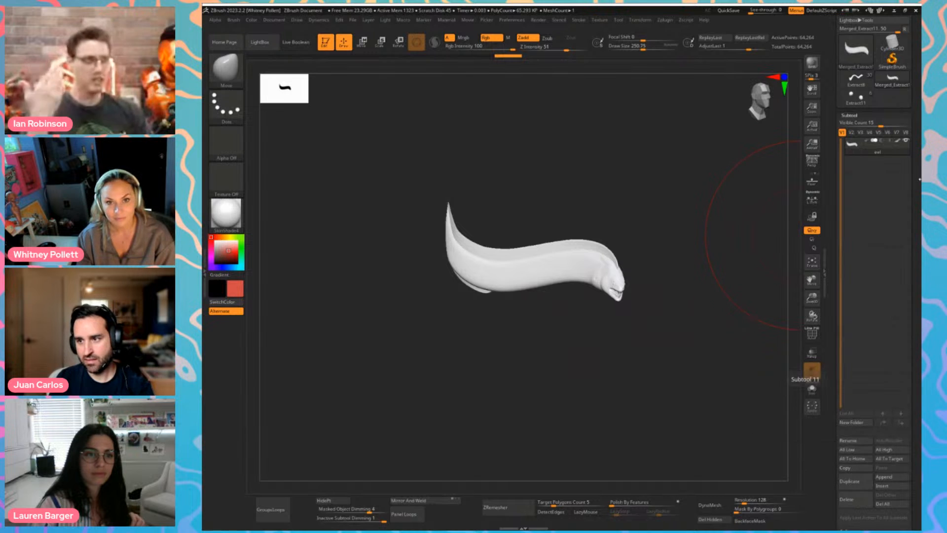
Switch to the mermaid model, frame her upper body from the front and append the eel as a SubTool
left_click(856, 78)
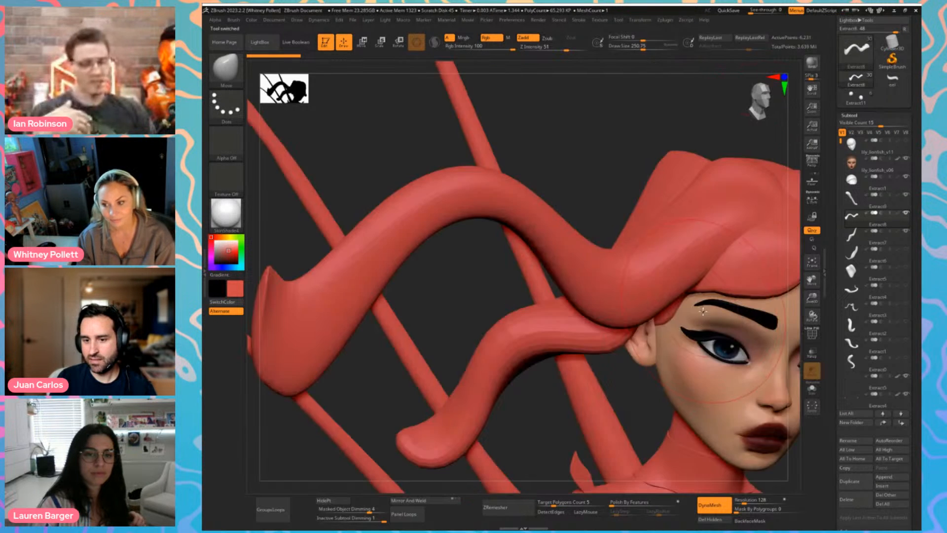
key("f")
right_click_drag(698, 305, 751, 378, "shift")
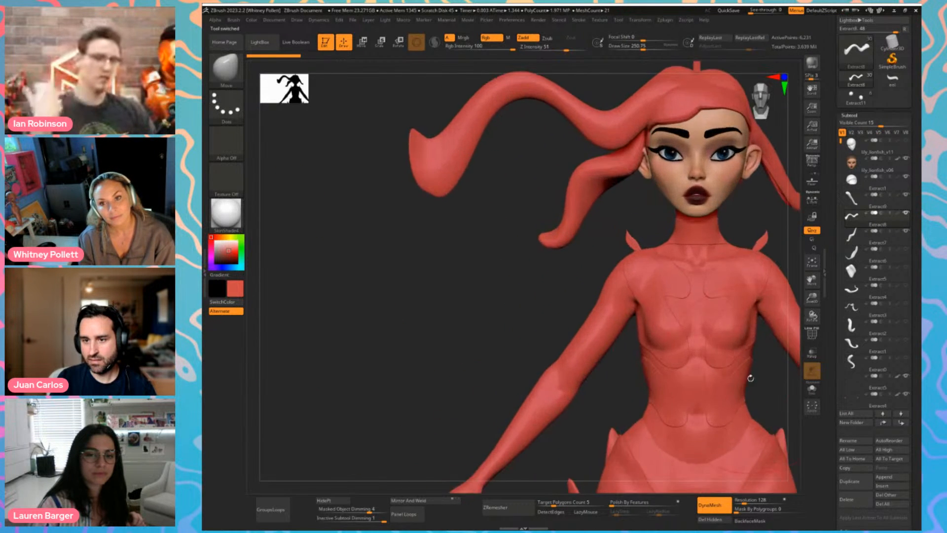
right_click_drag(483, 269, 372, 309, "alt")
left_click(880, 476)
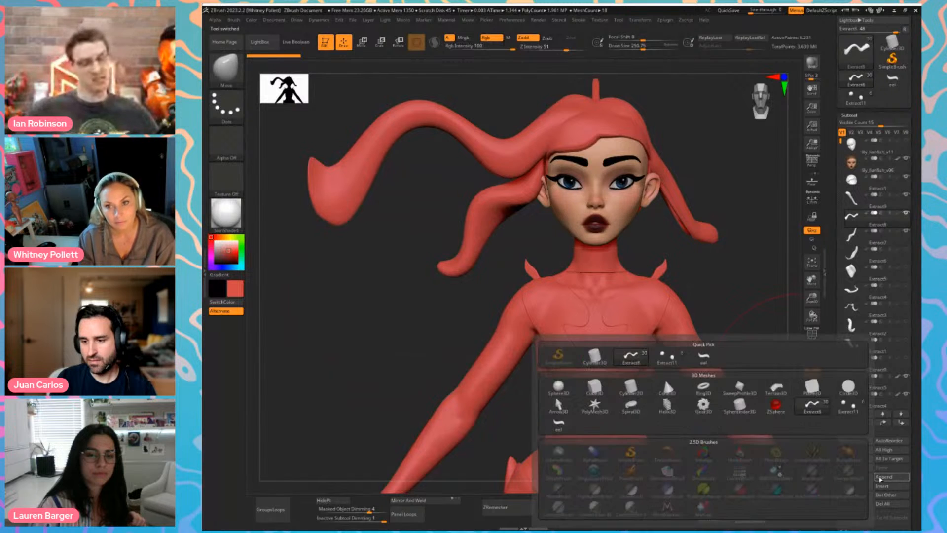
left_click(715, 356)
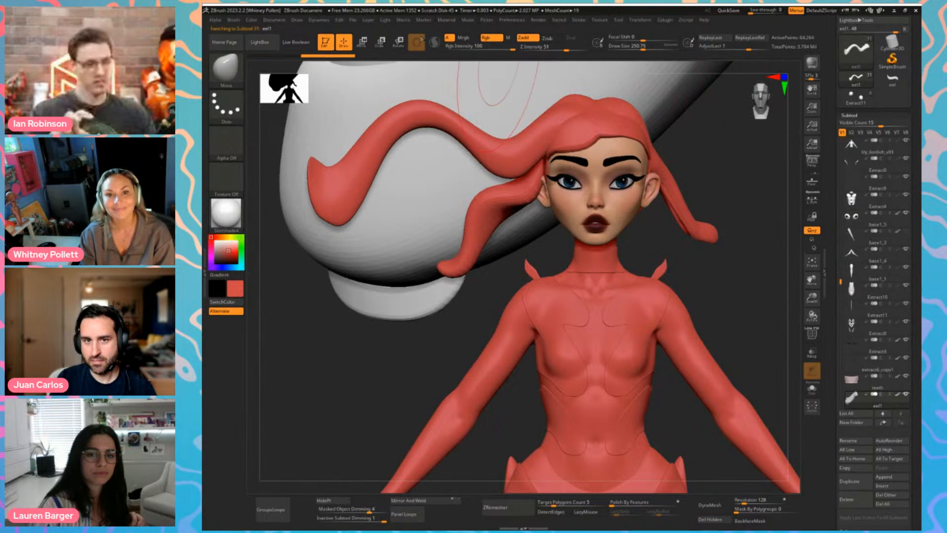
Scale the appended eel down to fit beside the mermaid's hair, undoing the excess shrinking
left_click(381, 43)
left_click(431, 228)
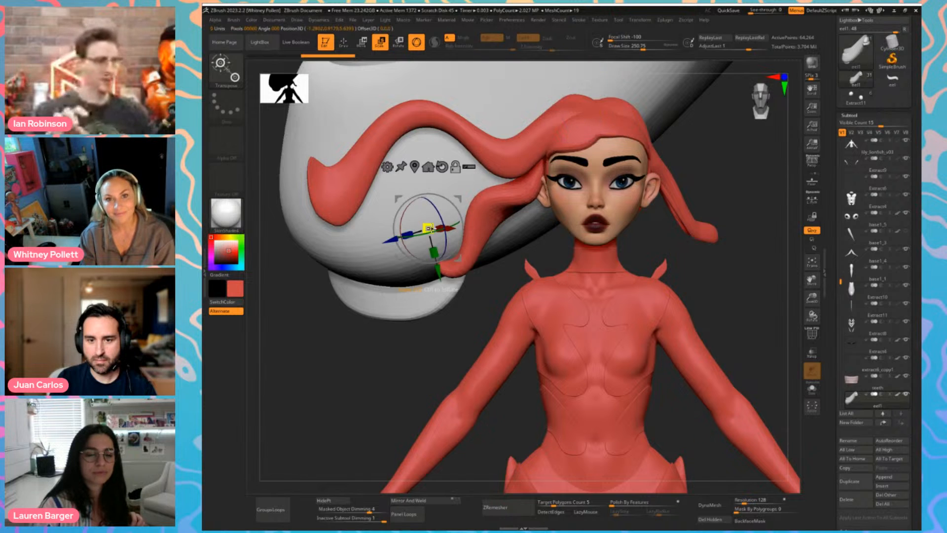
left_click_drag(433, 225, 455, 241)
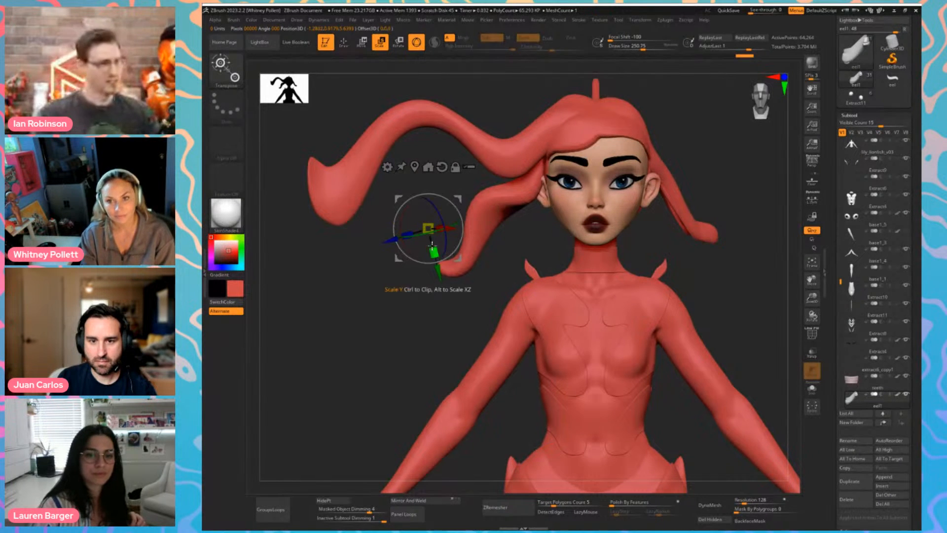
key("ctrl+z")
key("ctrl+z")
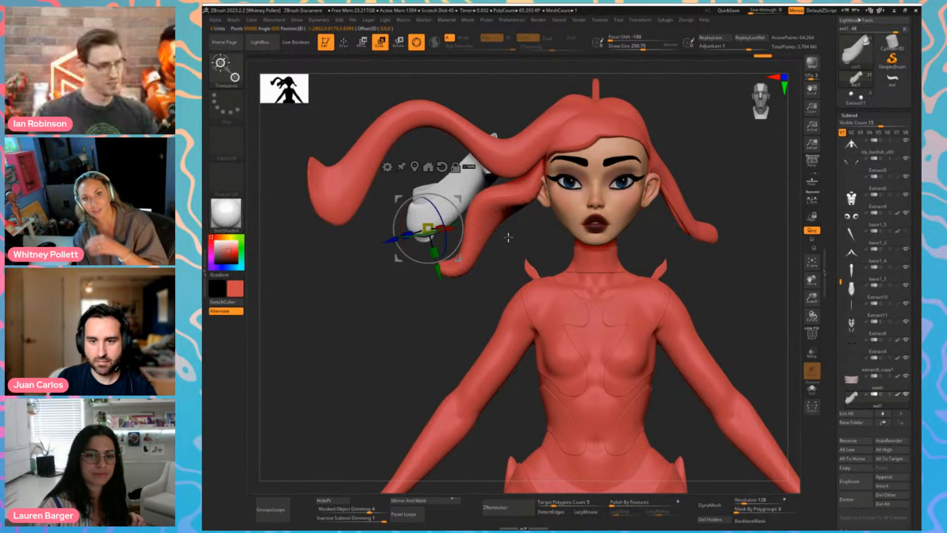
Move the scaled eel next to the mermaid's head and check its placement from several angles
left_click_drag(421, 311, 401, 288)
left_click_drag(464, 229, 770, 228)
left_click_drag(596, 211, 544, 210, "shift")
left_click_drag(659, 235, 620, 244, "alt")
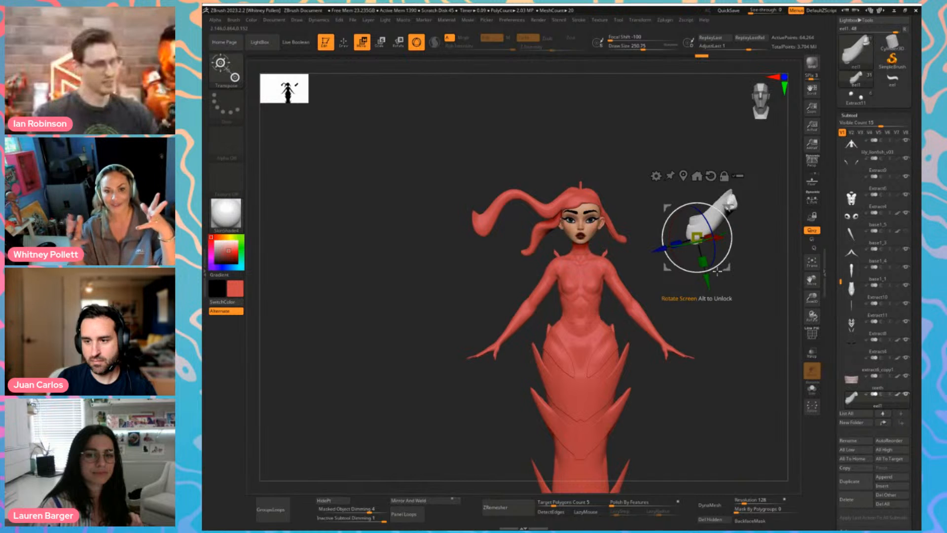
left_click_drag(717, 270, 588, 245)
left_click_drag(681, 222, 663, 224)
left_click_drag(642, 193, 597, 213, "alt")
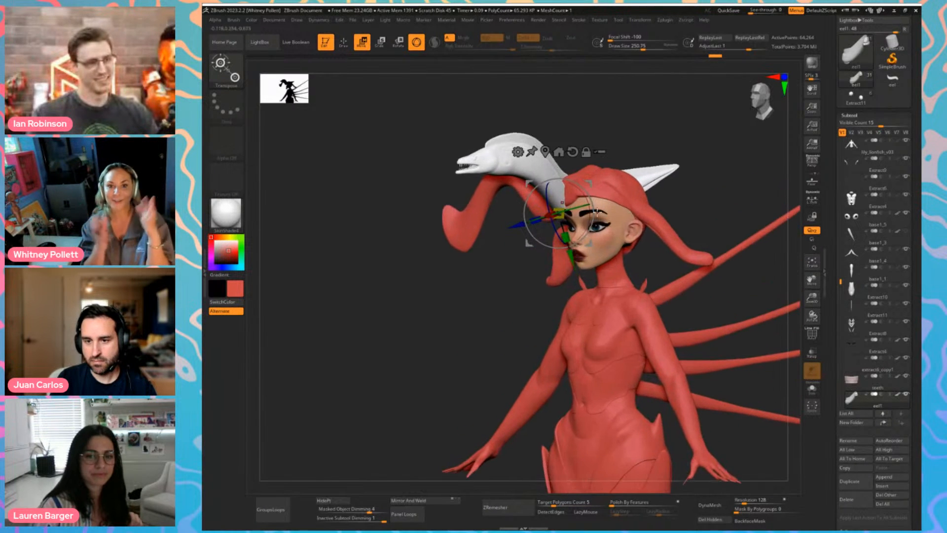
Rotate and move the eel so it trails sideways from the mermaid's head along the large ponytail strand
left_click_drag(584, 247, 689, 201, "alt")
left_click_drag(728, 189, 736, 188, "shift")
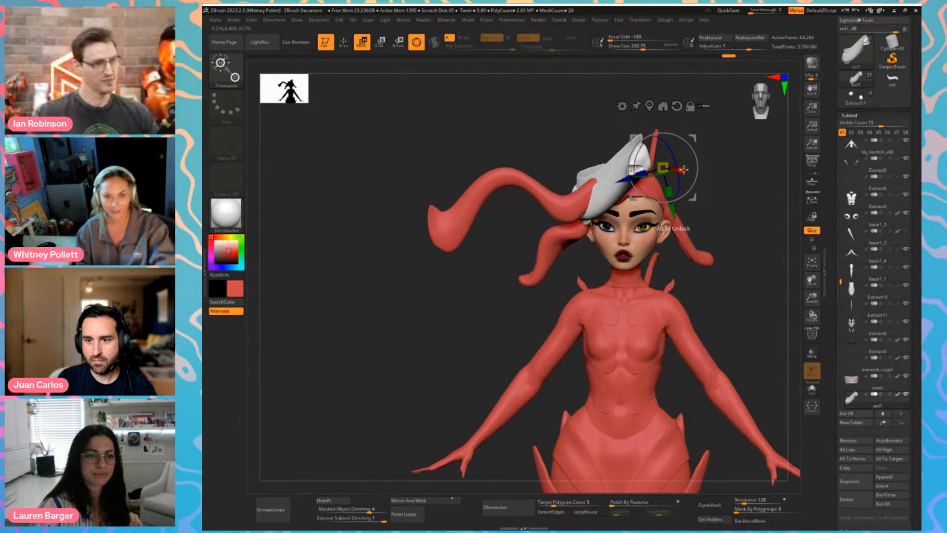
left_click_drag(687, 168, 654, 222)
left_click_drag(726, 192, 752, 281)
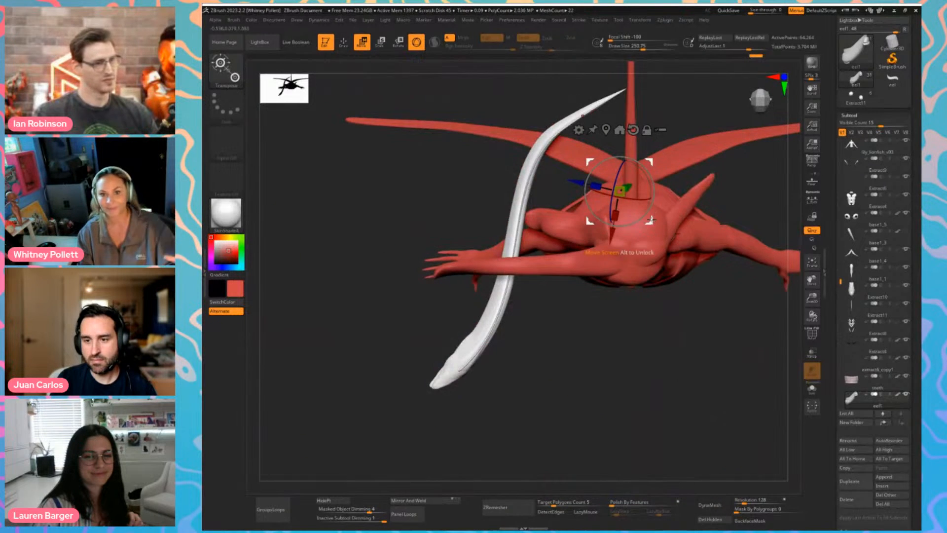
left_click_drag(652, 220, 646, 354)
left_click_drag(691, 356, 696, 291, "shift")
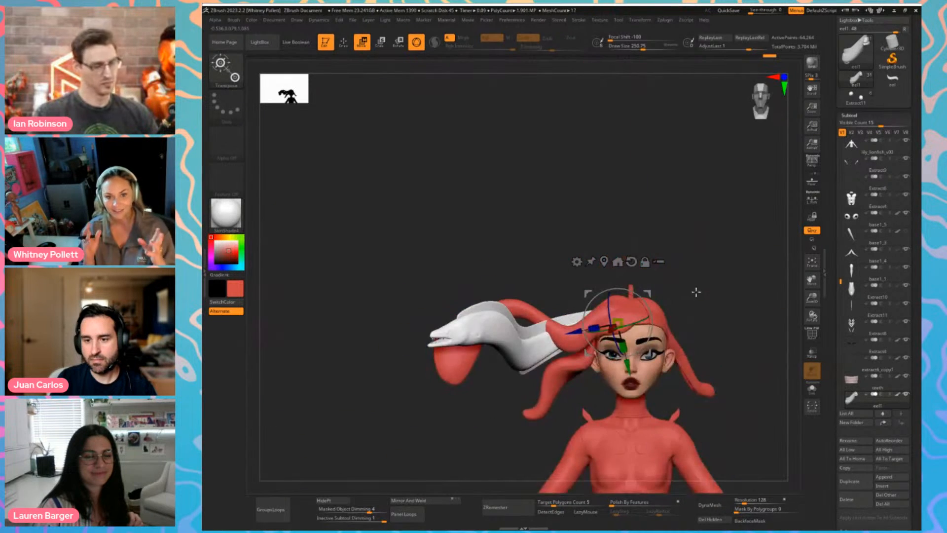
Turn on perspective distortion and view the mermaid with the eel from the front
right_click_drag(721, 293, 706, 290, "ctrl")
left_click_drag(706, 291, 662, 232)
key("p")
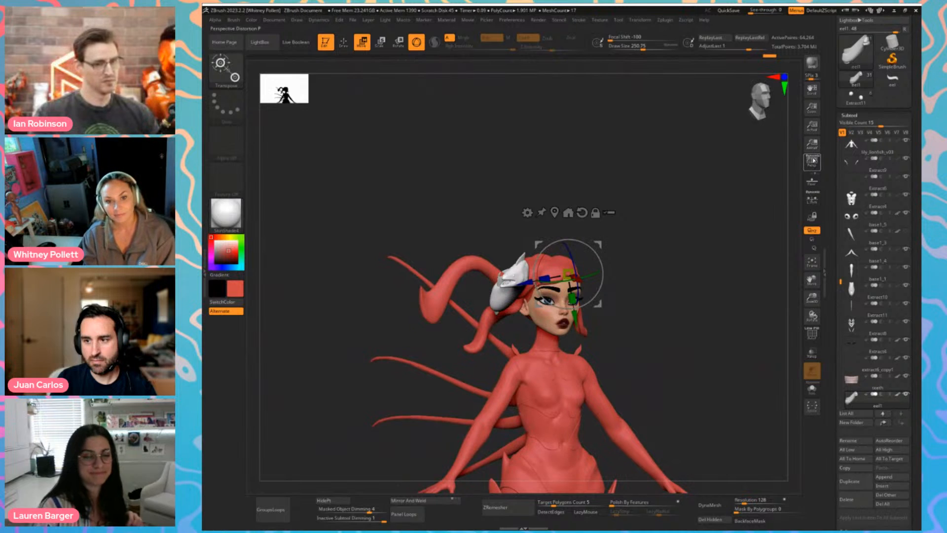
left_click_drag(785, 183, 692, 176)
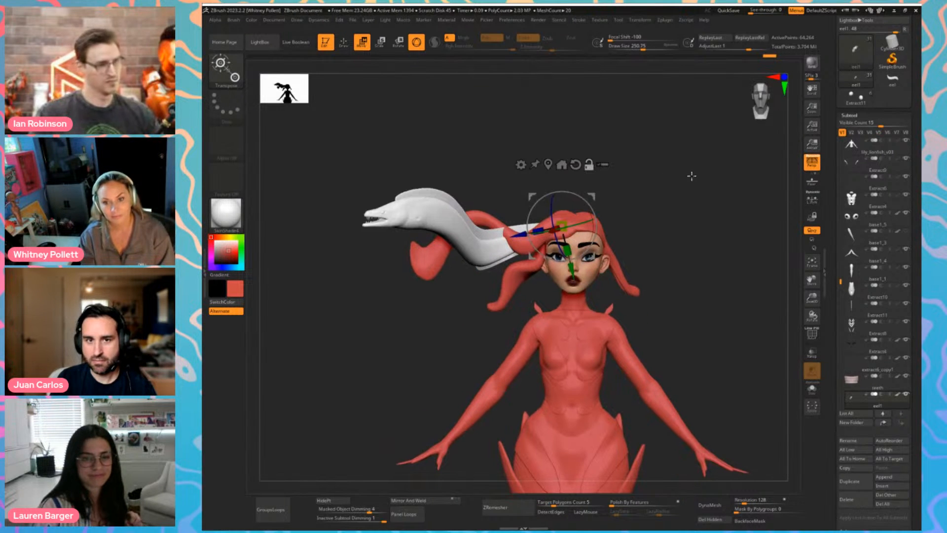
Return to the Move brush and reduce its draw size to about 56 for adjusting the eel
left_click(344, 43)
right_click_drag(434, 79, 440, 99, "ctrl")
key("s")
left_click_drag(511, 143, 492, 144)
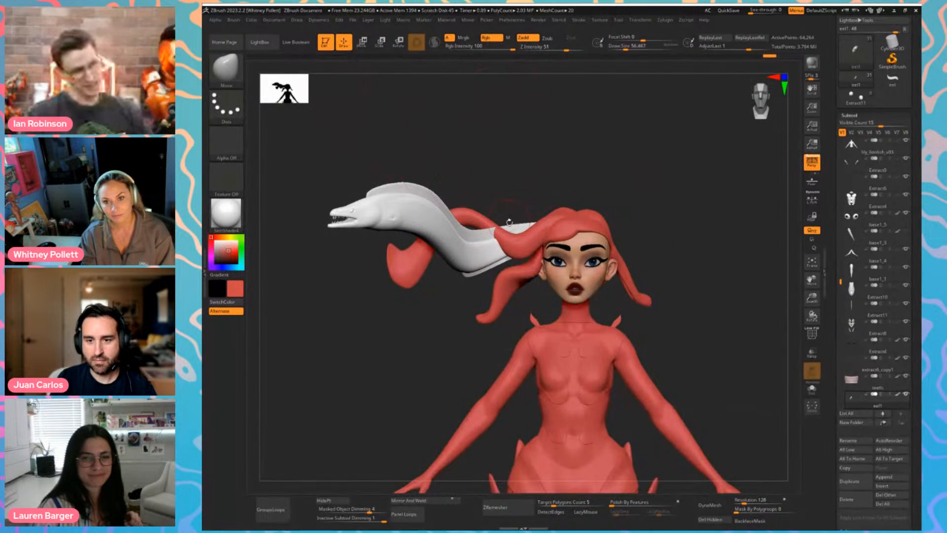
Hide the ponytail strands on both sides of the mermaid's head, checking the large strand's wireframe along the way
left_click(529, 244, "alt")
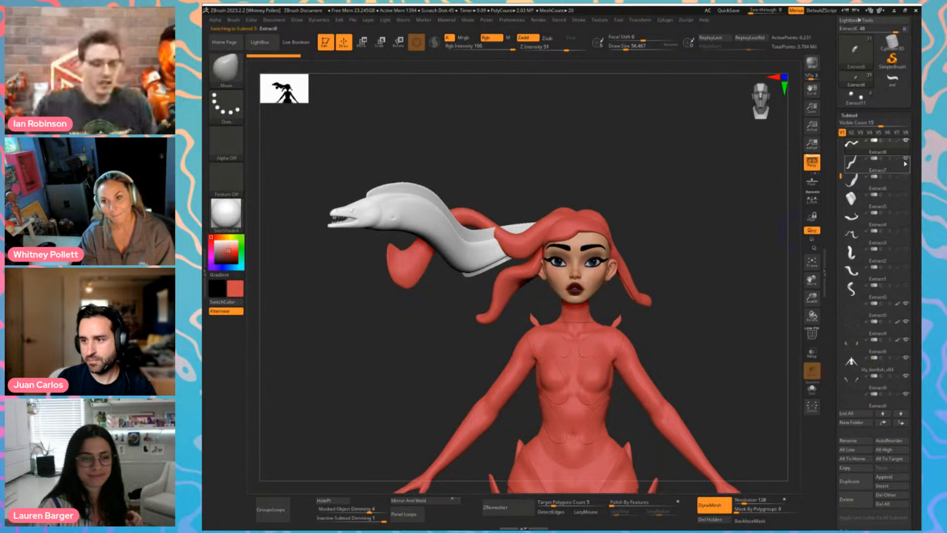
key("shift+f")
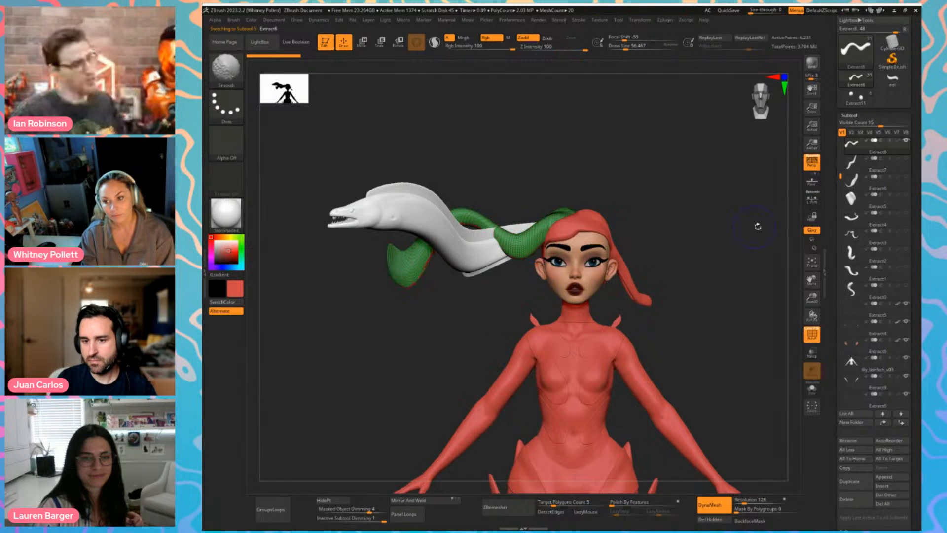
key("shift+f")
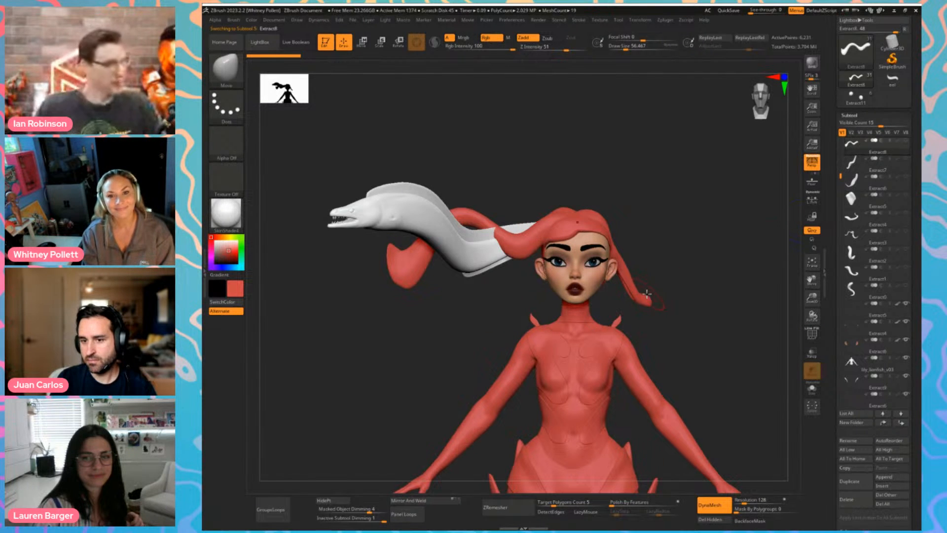
left_click(630, 291, "alt")
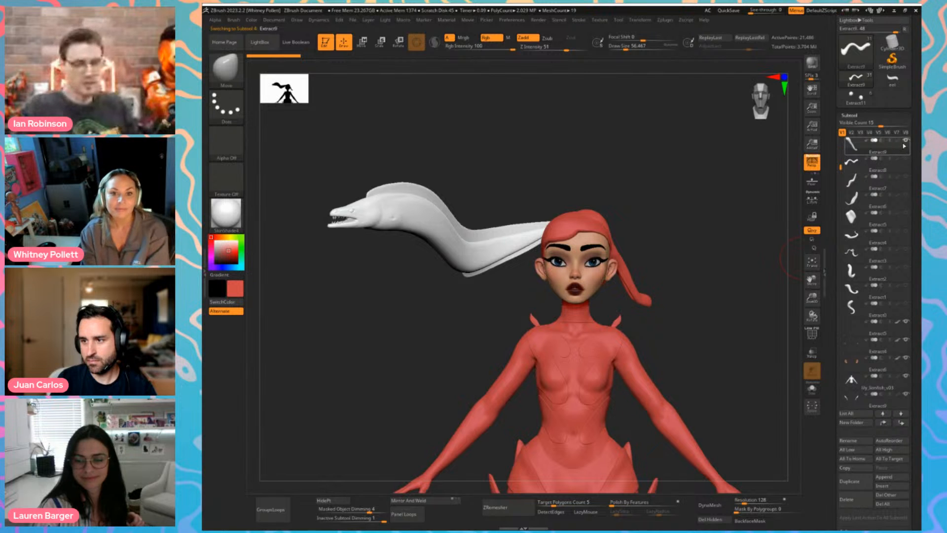
left_click(906, 141)
left_click_drag(645, 220, 627, 231)
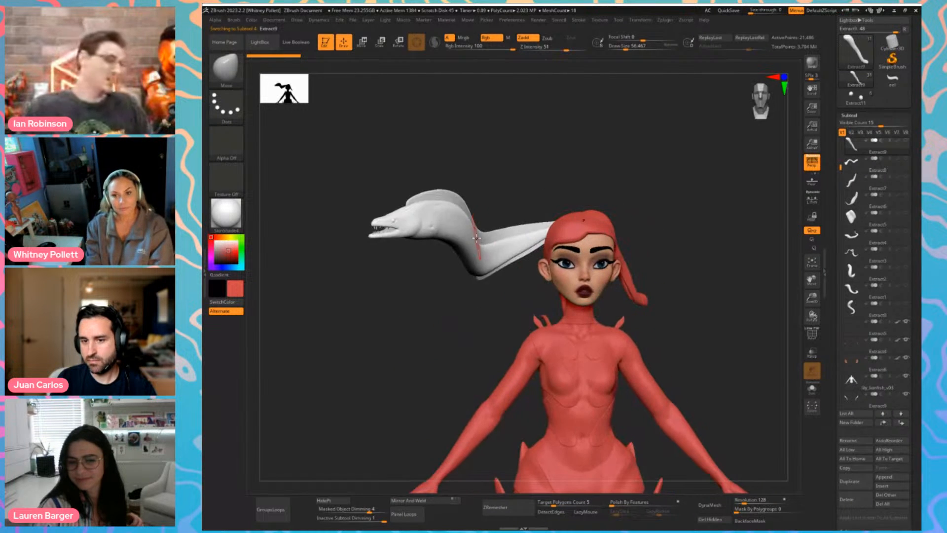
Turn off the stored polypaint colour on the appended eel and activate the Move gizmo on it
left_click(476, 237, "alt")
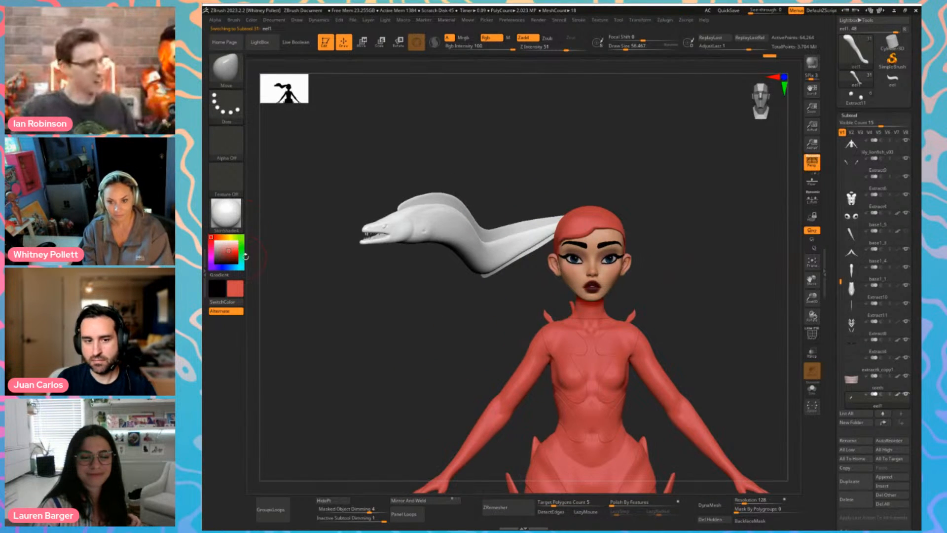
left_click(900, 395)
mouse_move(433, 324)
left_mouse_down()
mouse_move(465, 324)
mouse_move(414, 326)
left_mouse_up()
key("w")
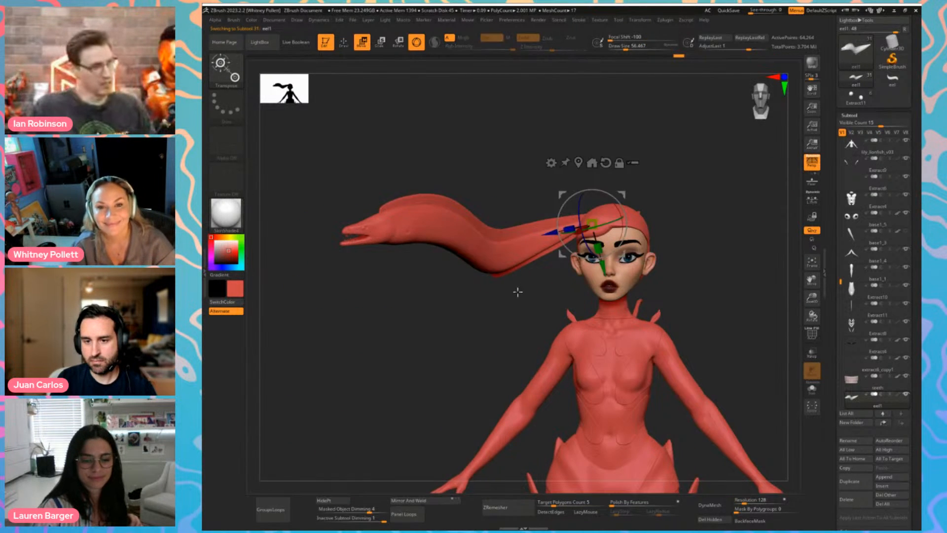
left_click_drag(518, 291, 526, 292)
left_click_drag(626, 249, 643, 244)
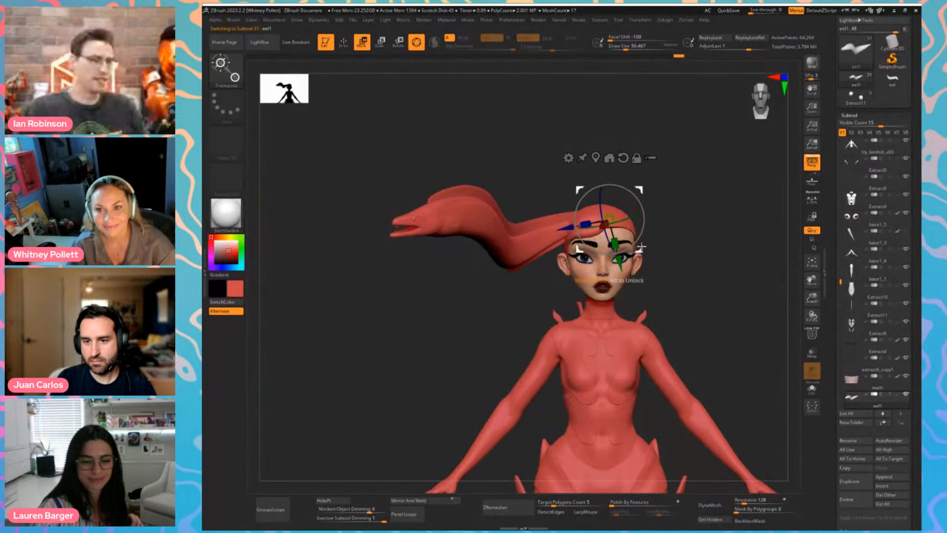
Rotate and move the eel with the gizmo so its tail end sits against the side of the mermaid's head
mouse_move(570, 291)
left_mouse_down()
mouse_move(540, 286)
mouse_move(563, 291)
left_mouse_up()
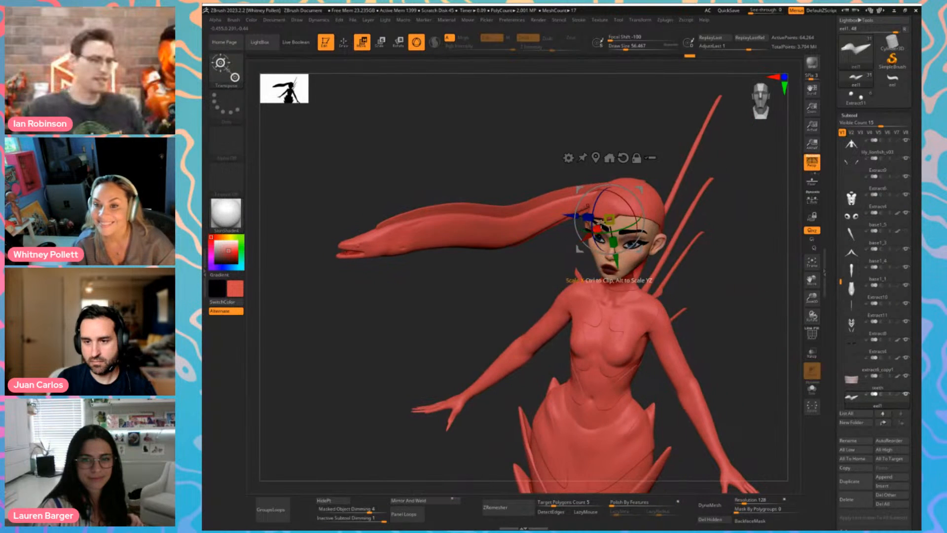
left_click_drag(613, 233, 588, 230)
left_click_drag(526, 260, 567, 246)
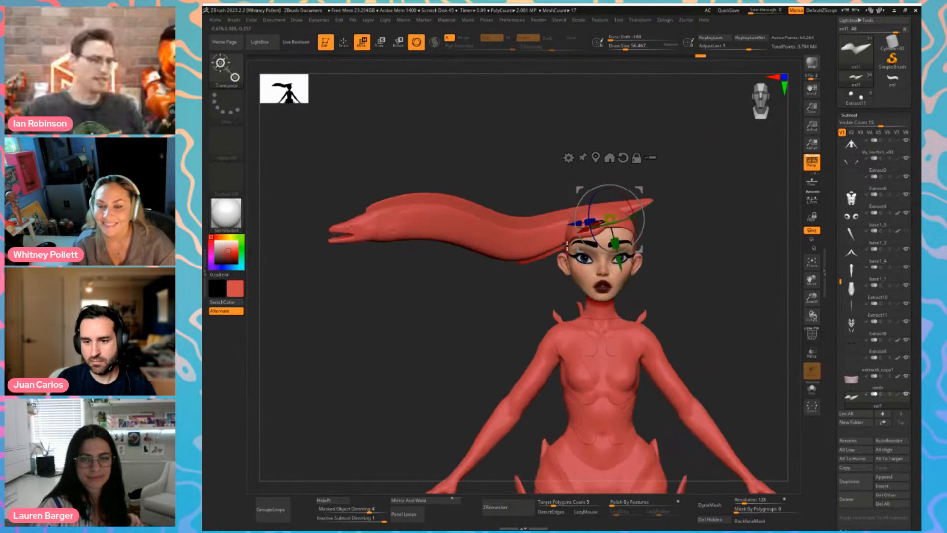
left_click_drag(638, 254, 612, 236)
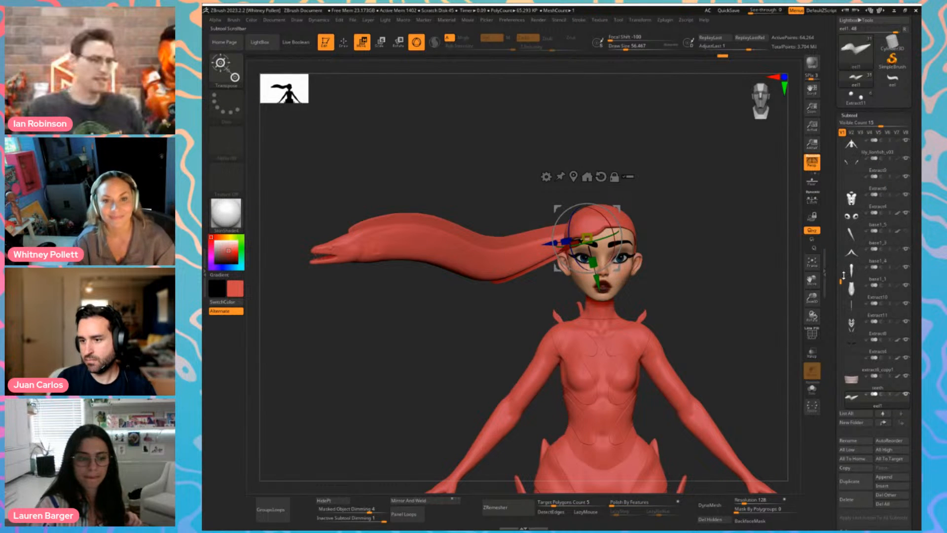
Show the hidden hair strand subtools around the mermaid's head again and make the Extract1 strand active
left_click_drag(841, 279, 842, 135)
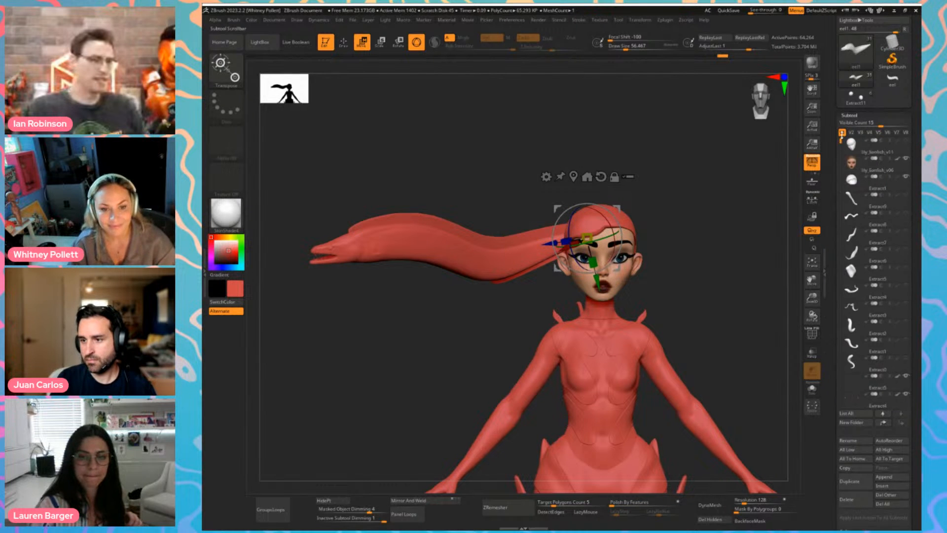
left_click(906, 196)
left_click(905, 215)
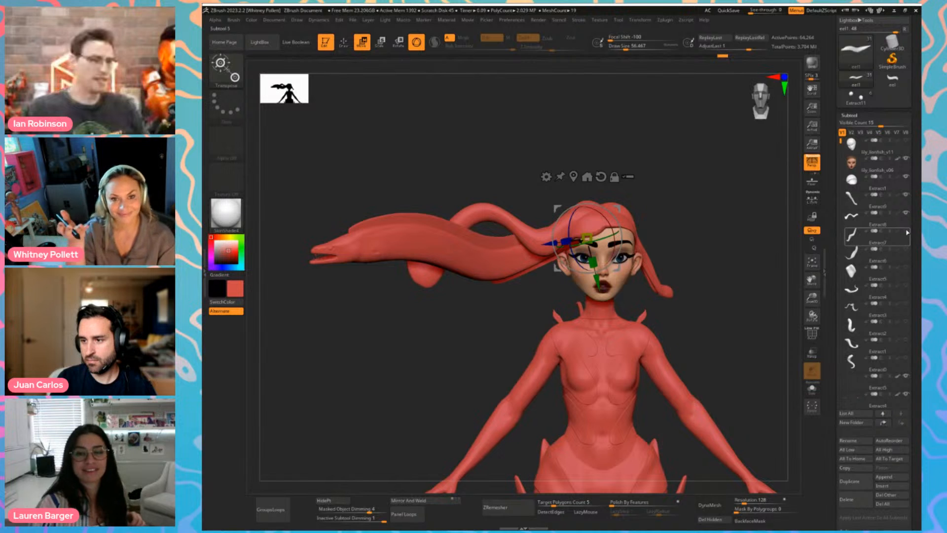
left_click(906, 231)
left_click(906, 249)
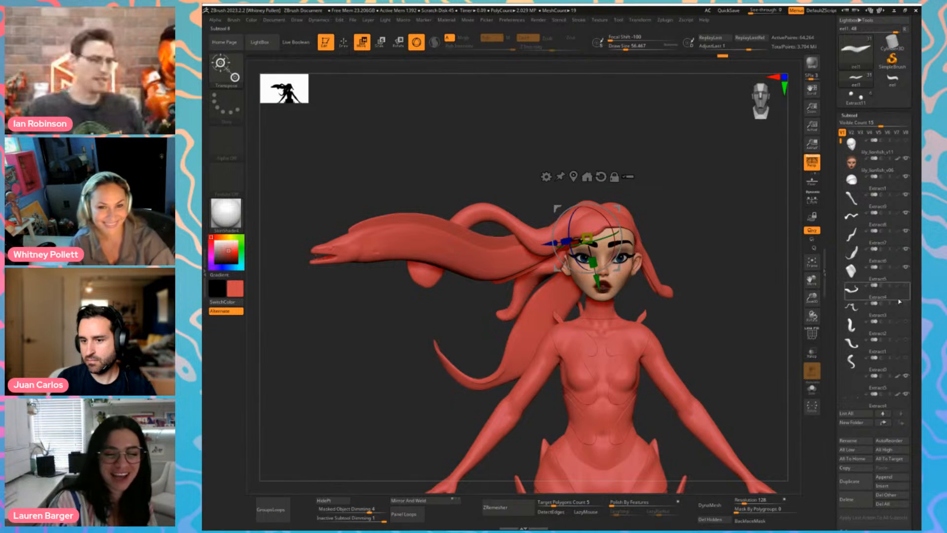
left_click(905, 286)
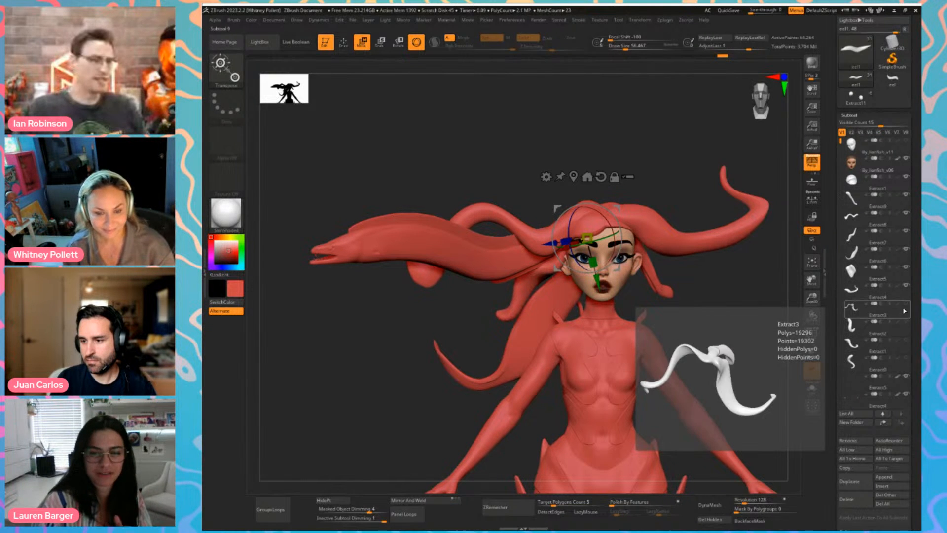
left_click(906, 303)
left_click(906, 321)
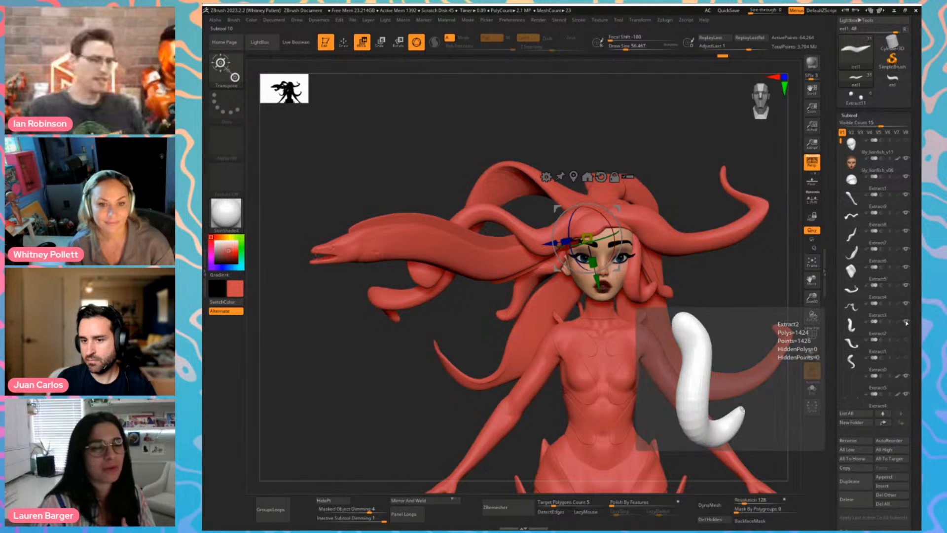
left_click(878, 345)
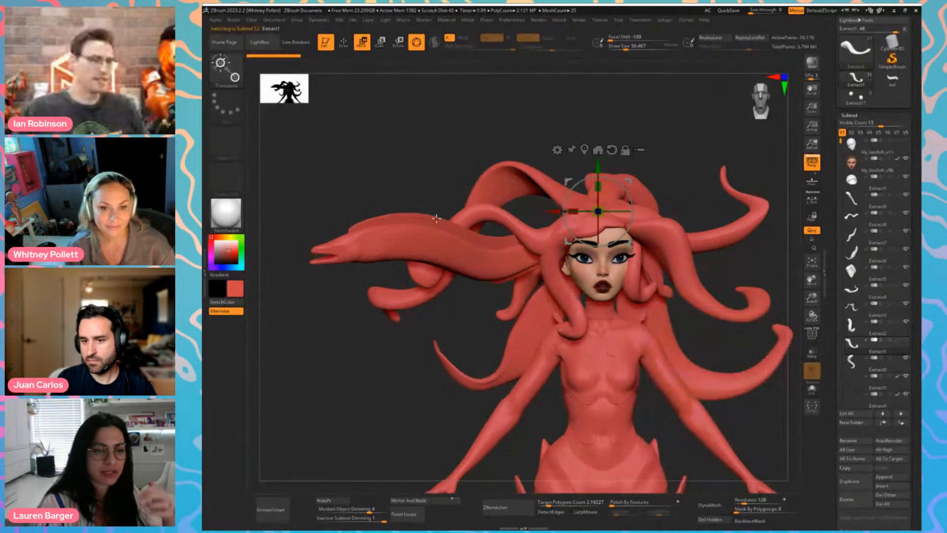
left_click_drag(385, 158, 447, 190)
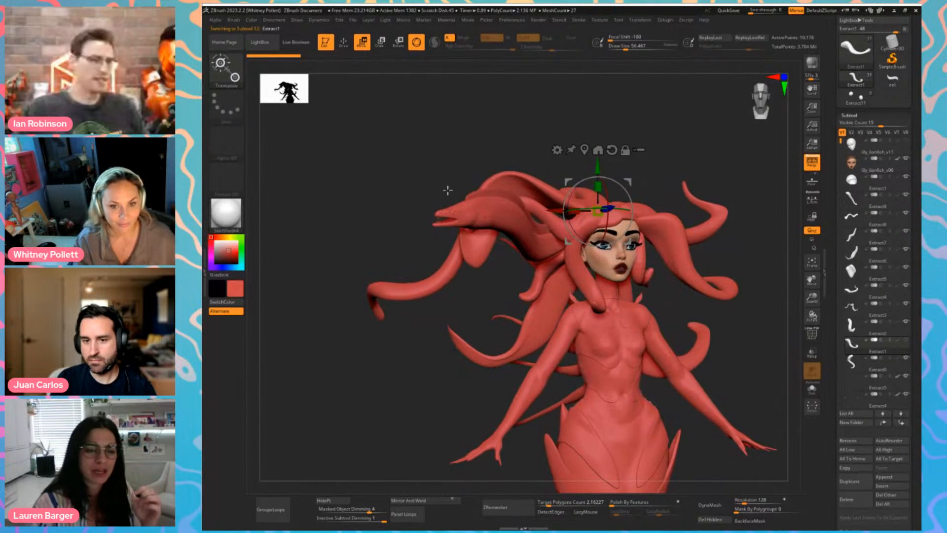
Return to Draw mode and try a dark greyish brown as the display colour of the unpainted parts
key("q")
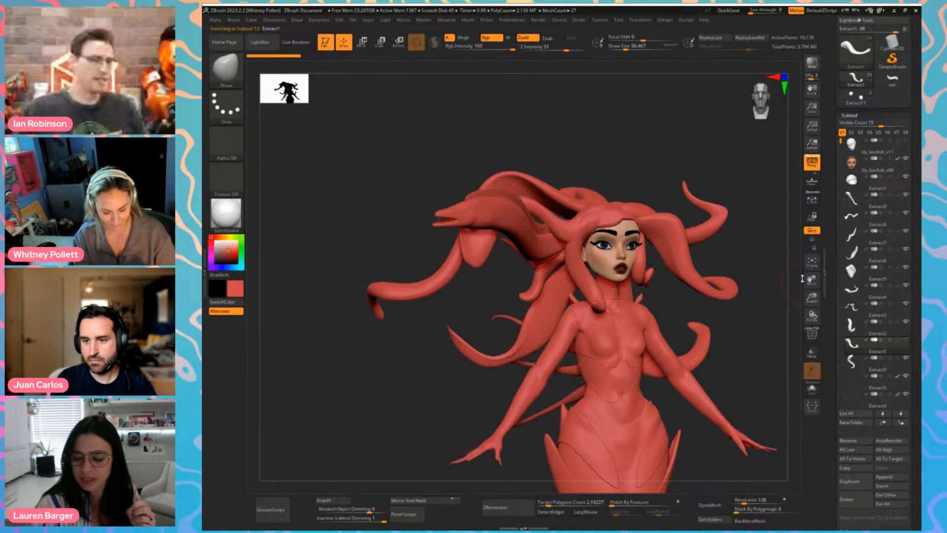
mouse_move(345, 114)
left_mouse_down()
mouse_move(366, 146)
mouse_move(262, 285)
left_mouse_up()
left_click(219, 255)
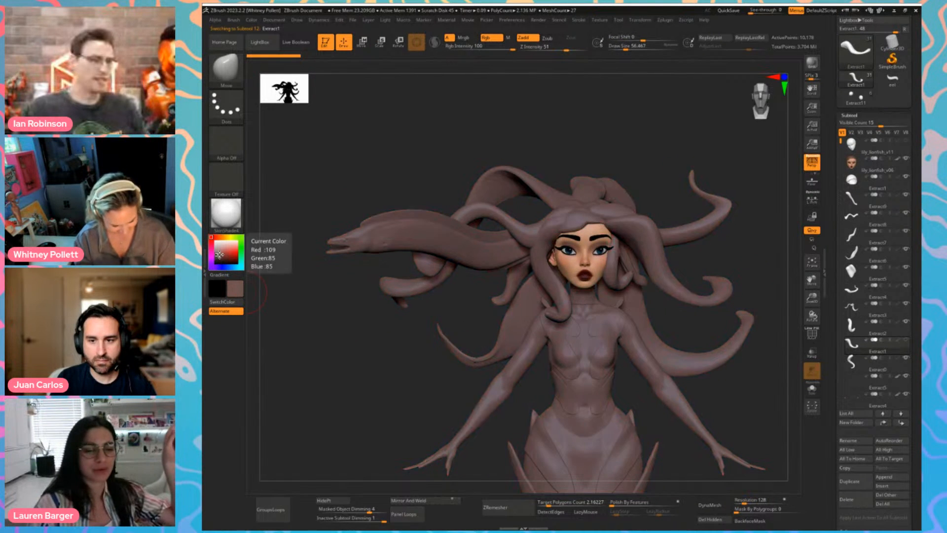
left_click(221, 255)
left_click(220, 254)
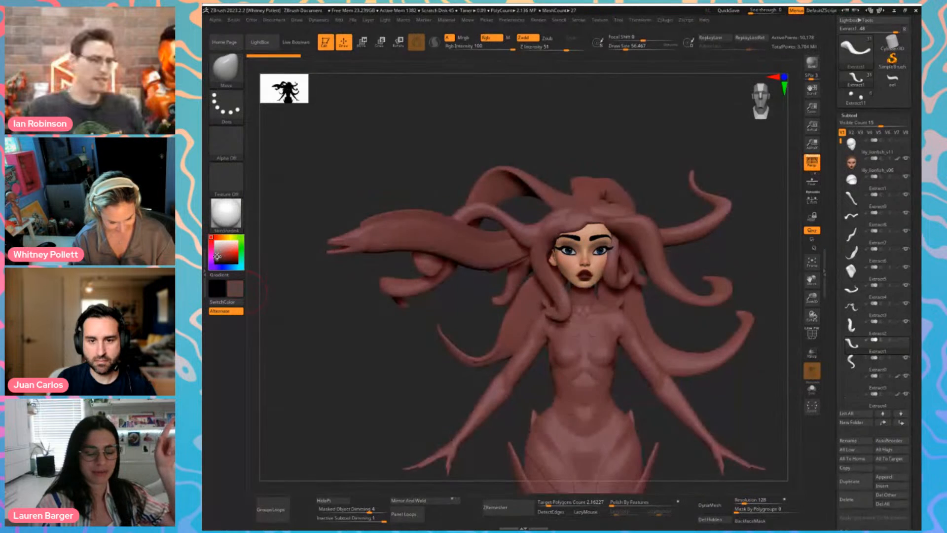
left_click(217, 257)
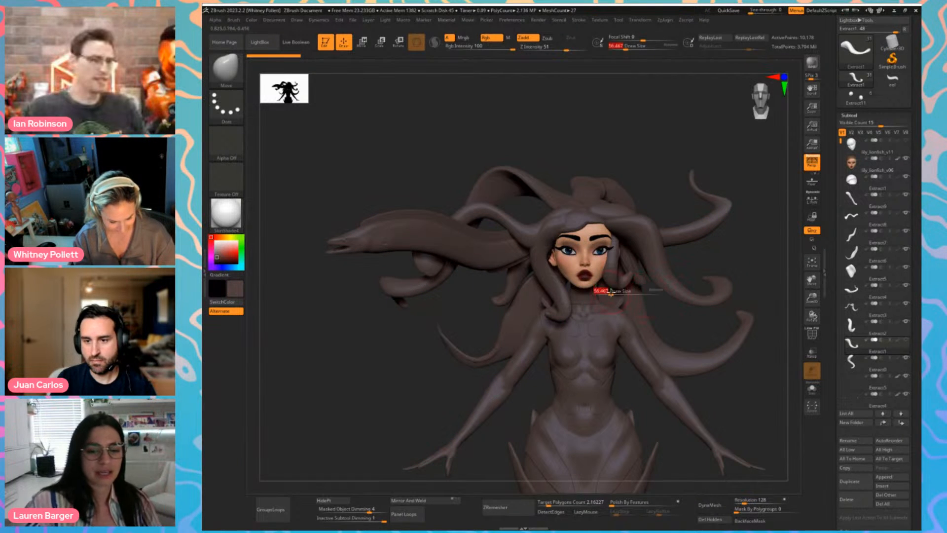
Select the Extract0 hair strand with the draw size at about 25, and change the display colour to a deep red
left_click(541, 250, "alt")
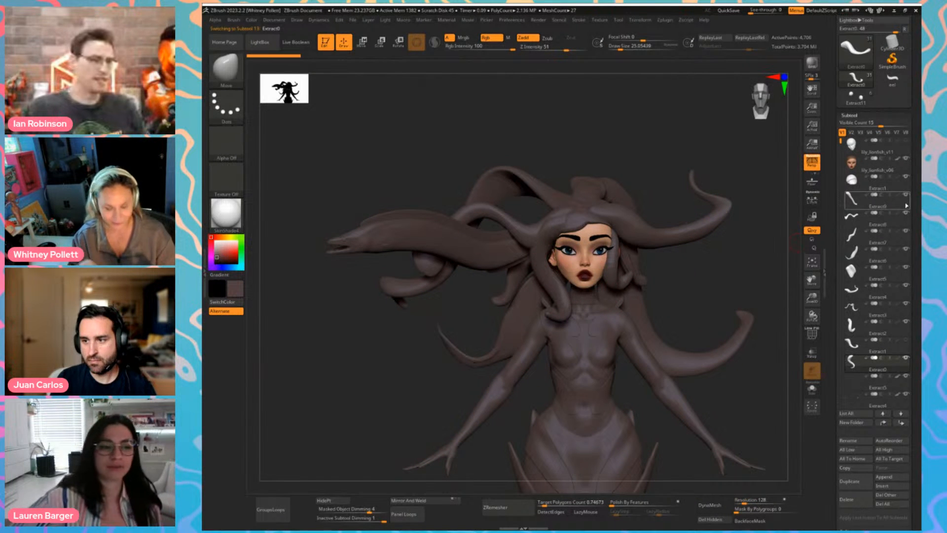
left_click(899, 199)
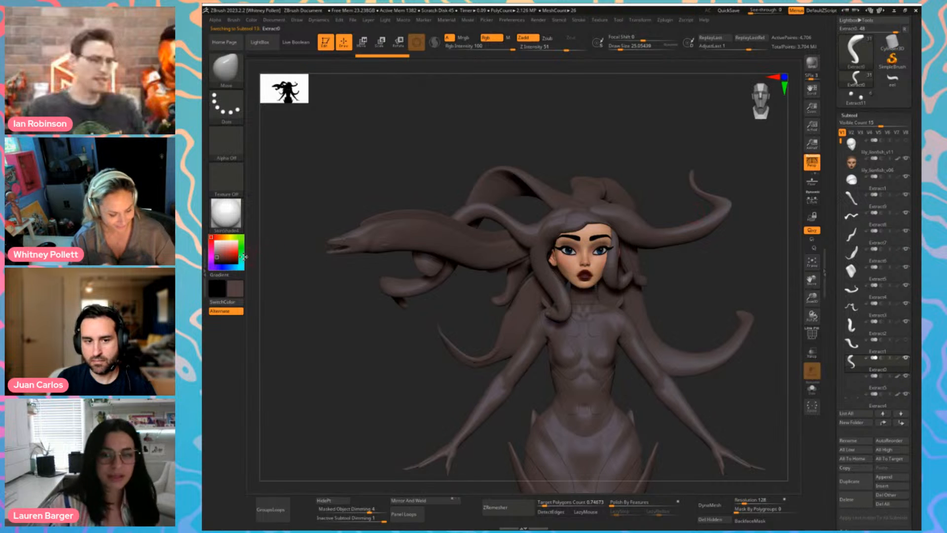
left_click(228, 255)
left_click(227, 254)
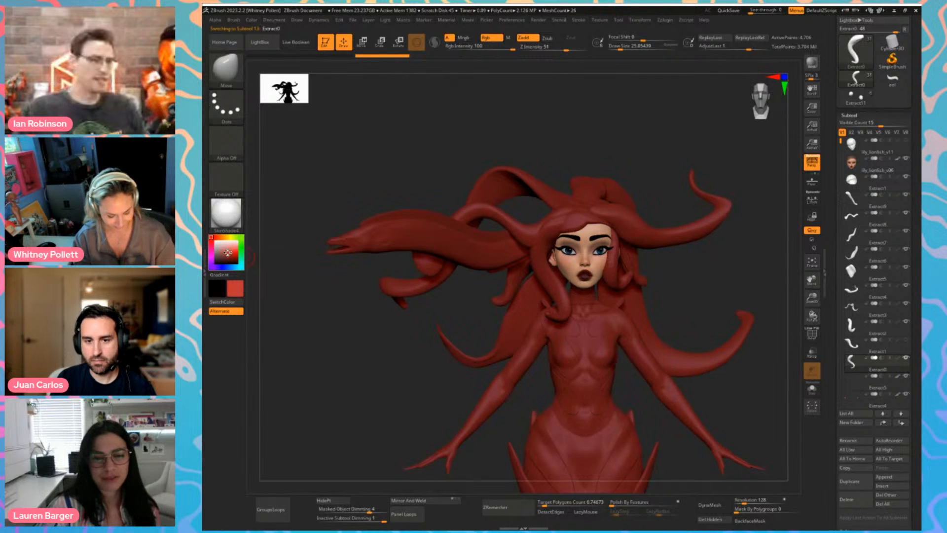
left_click(227, 255)
Select the eel and isolate it in Solo mode with its polygroup wireframe shown, framing its head
left_click_drag(296, 215, 903, 198, "alt")
left_click_drag(629, 259, 535, 243, "alt")
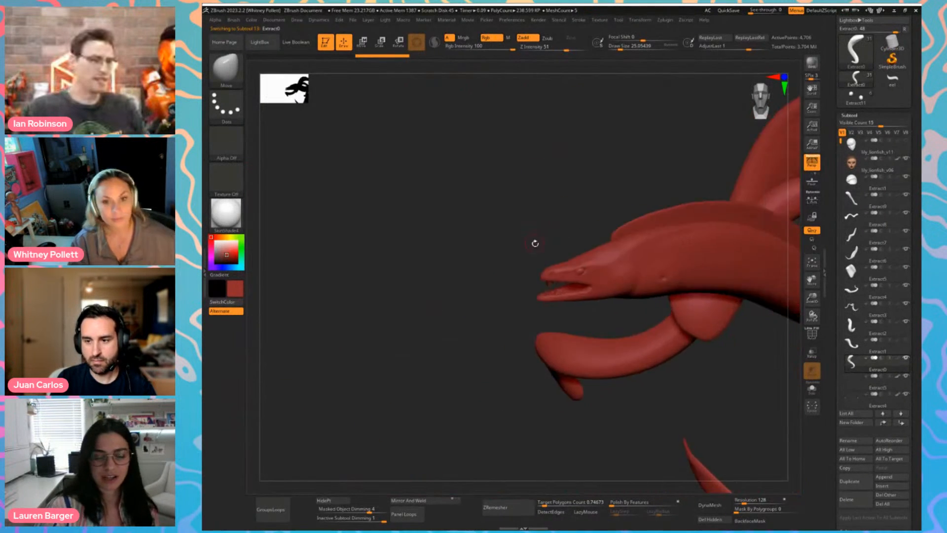
left_click(580, 271, "alt")
key("shift+f")
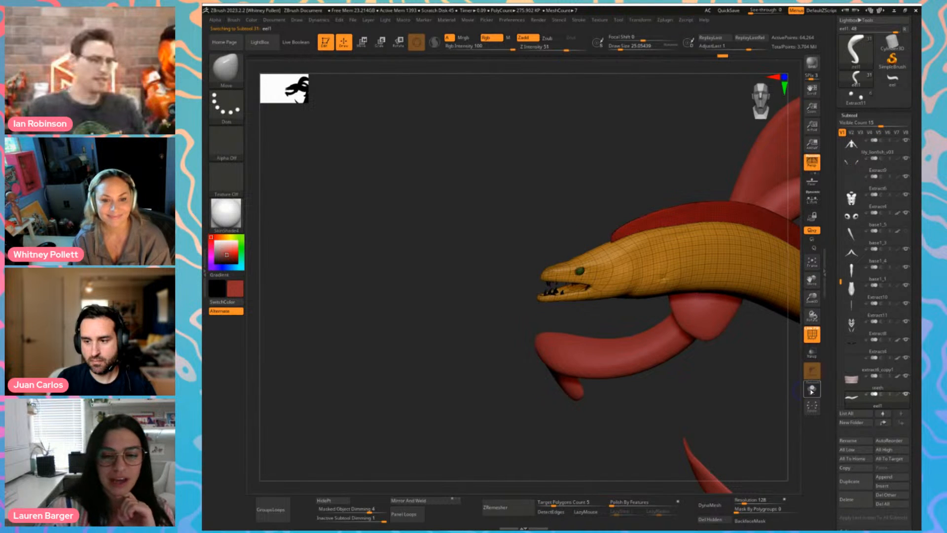
left_click(812, 389)
left_click_drag(599, 390, 745, 412)
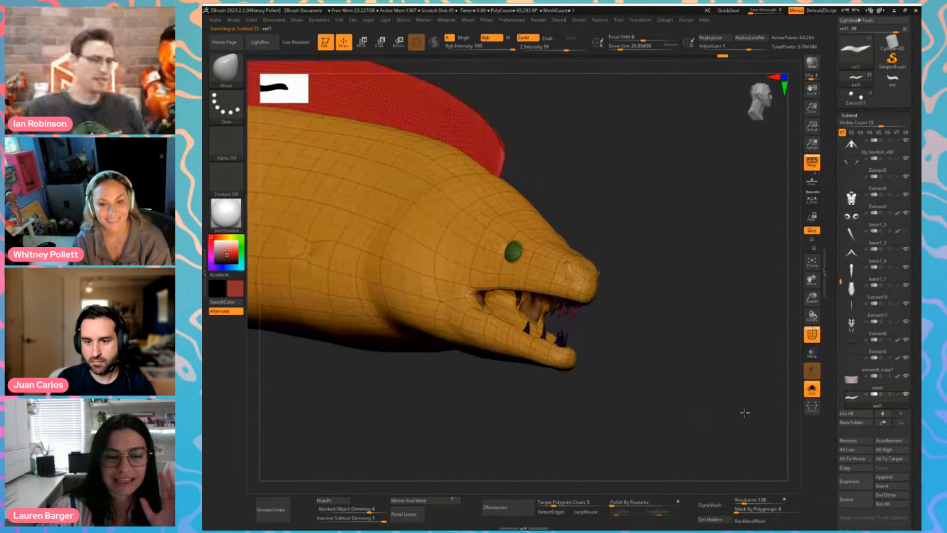
Isolate the eel's two eyes by their polygroup and fill them with black
left_click(512, 253, "ctrl+shift")
left_click_drag(348, 217, 309, 214)
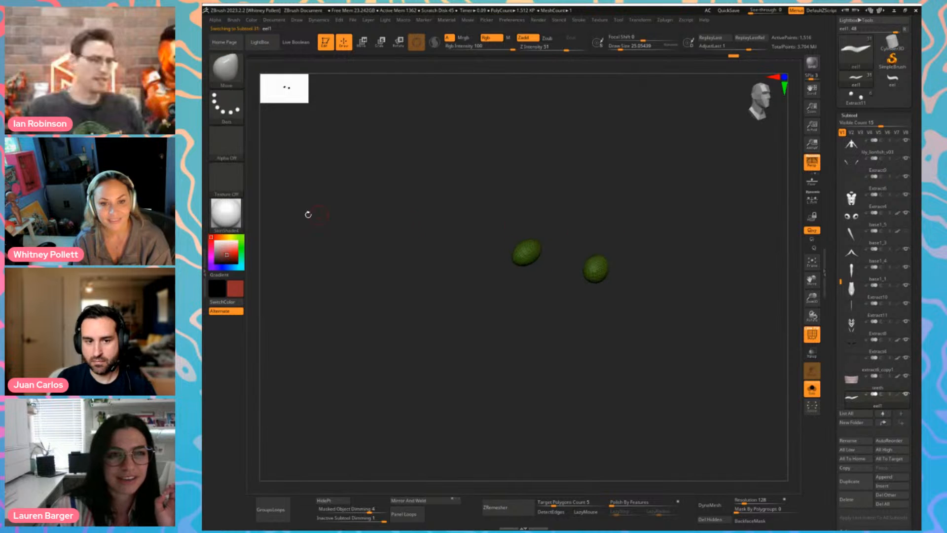
left_click(226, 263)
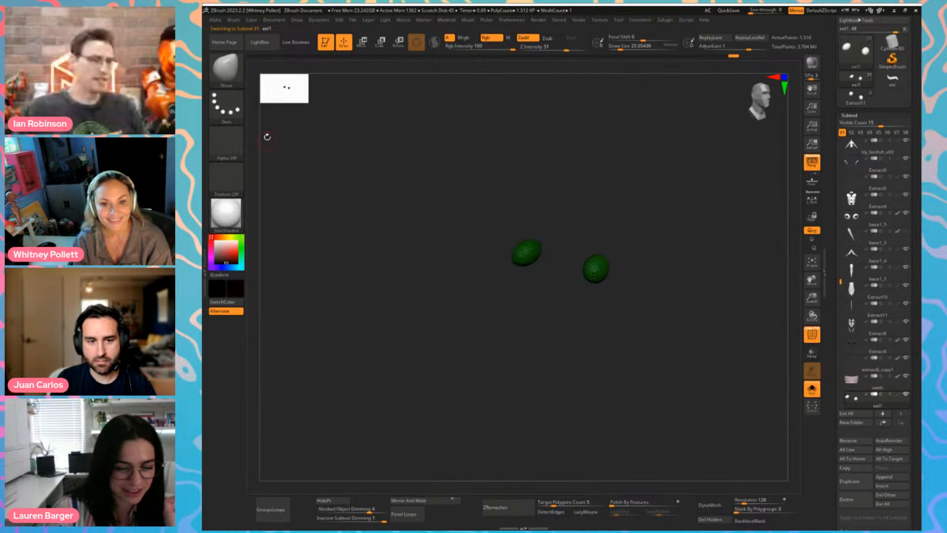
left_click(251, 22)
left_click(267, 182)
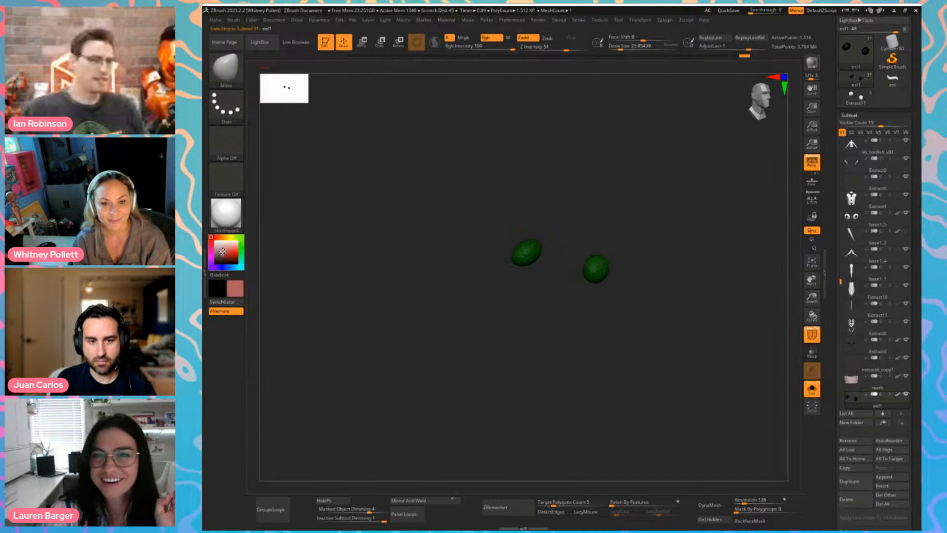
Set the current colour back to red and leave Solo mode to see the whole eel among the hair
left_click(227, 252)
left_click(811, 390)
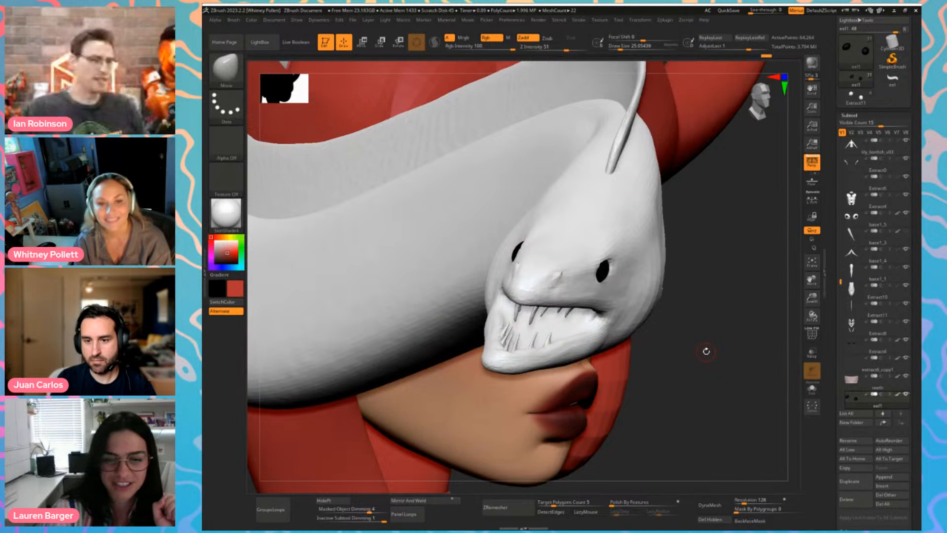
left_click_drag(706, 351, 692, 351)
left_click_drag(630, 410, 592, 370, "alt")
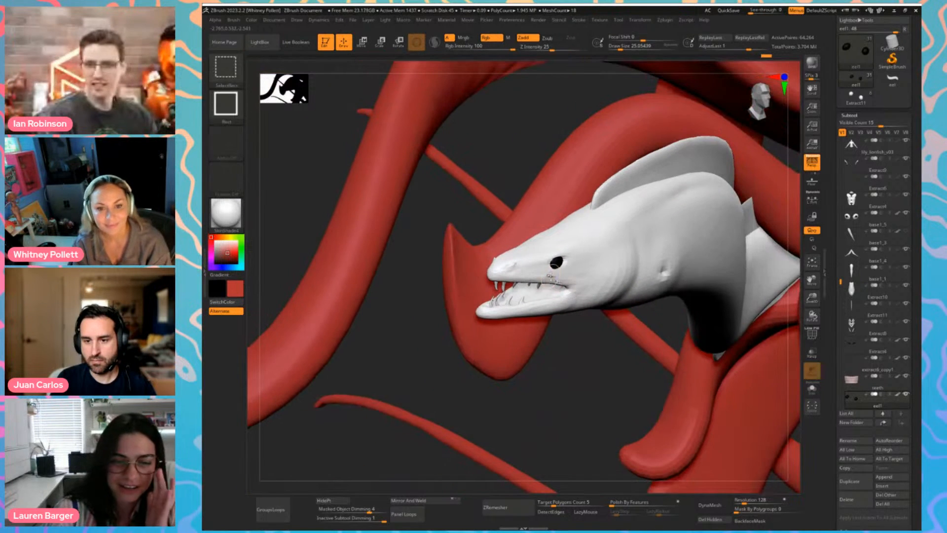
Hide the eel's eye and teeth polygroups, undoing any accidental hiding of its body
left_click(559, 266, "ctrl+shift")
left_click(559, 265, "ctrl+shift")
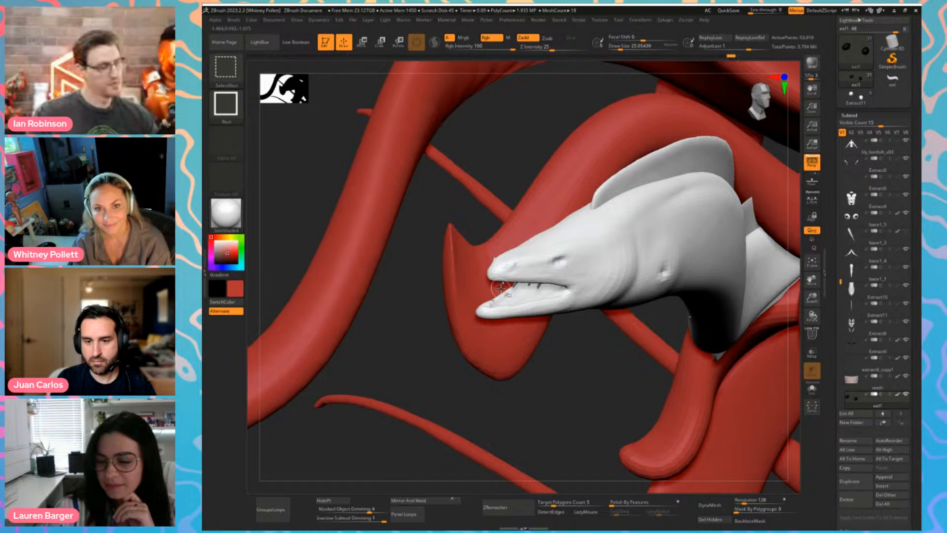
left_click(528, 285, "ctrl+shift")
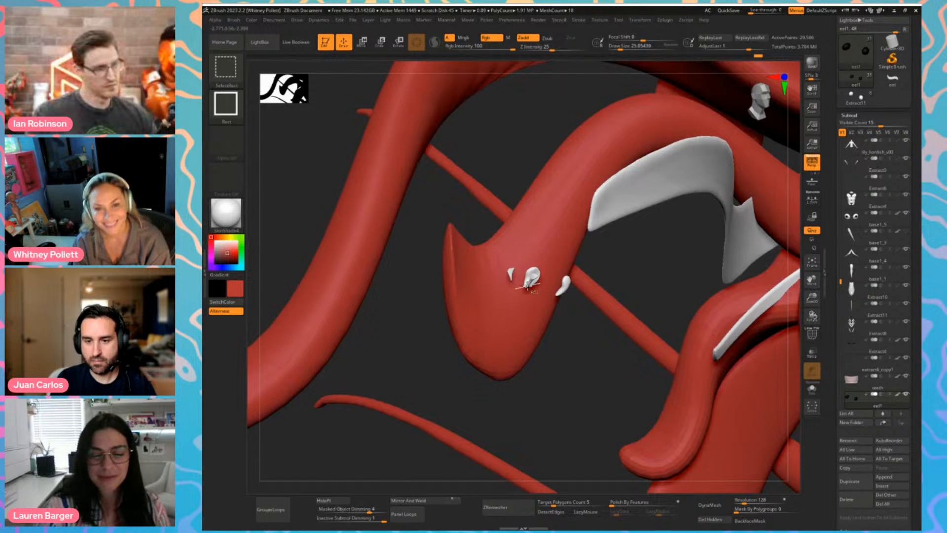
key("ctrl+z")
left_click(529, 285, "ctrl+shift")
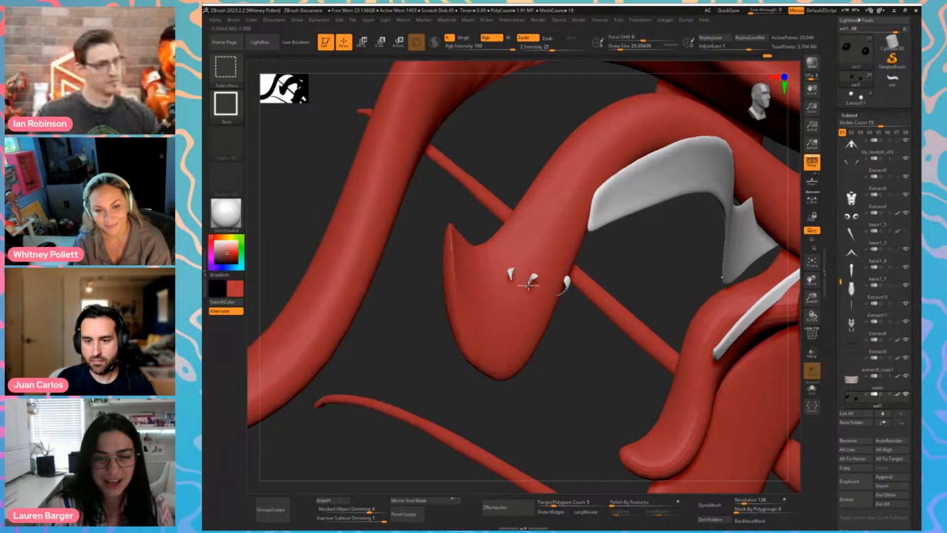
key("ctrl+z")
left_click_drag(576, 368, 540, 287, "alt")
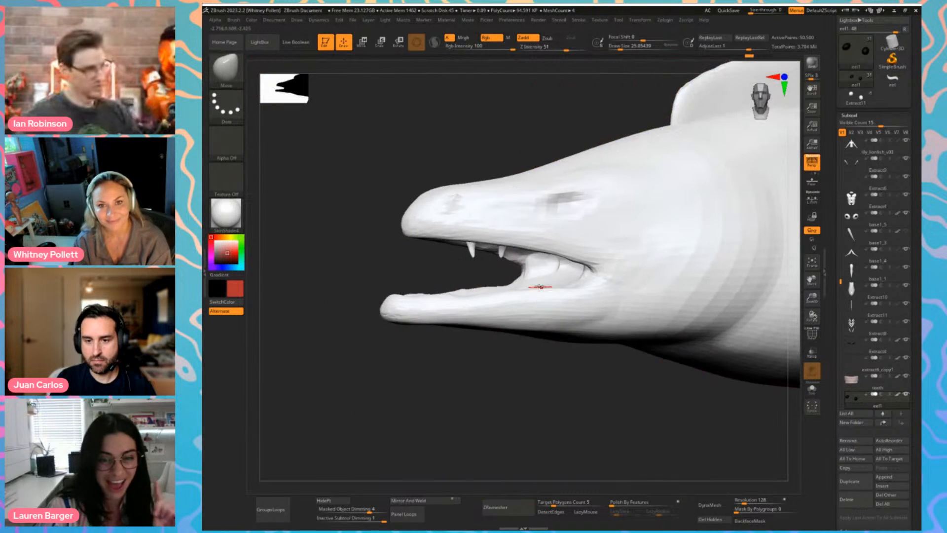
key("ctrl+shift")
mouse_move(466, 267)
left_mouse_down("alt")
mouse_move(383, 228)
mouse_move(406, 224)
mouse_move(355, 237)
left_mouse_up("alt")
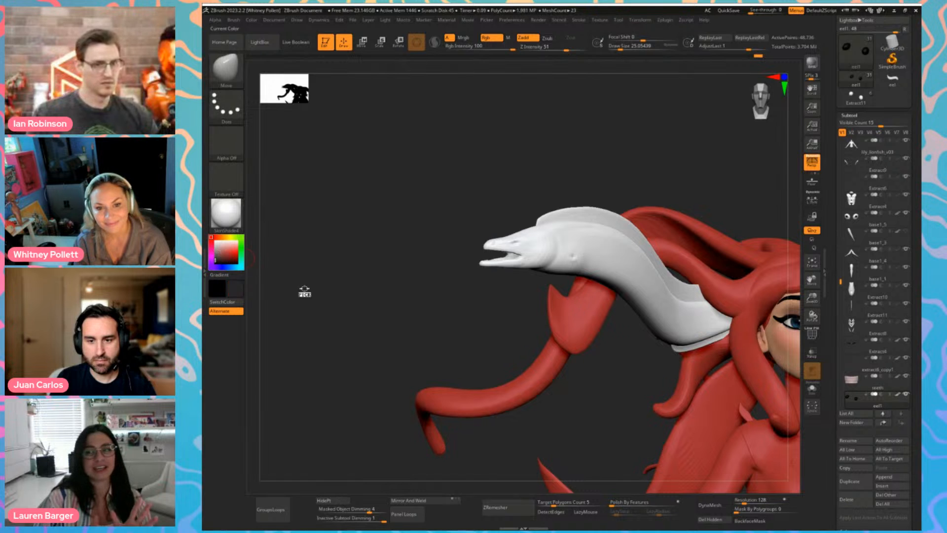
Fill the visible eel body and fin with the current red, and unhide the black eyes and white teeth
left_click(252, 20)
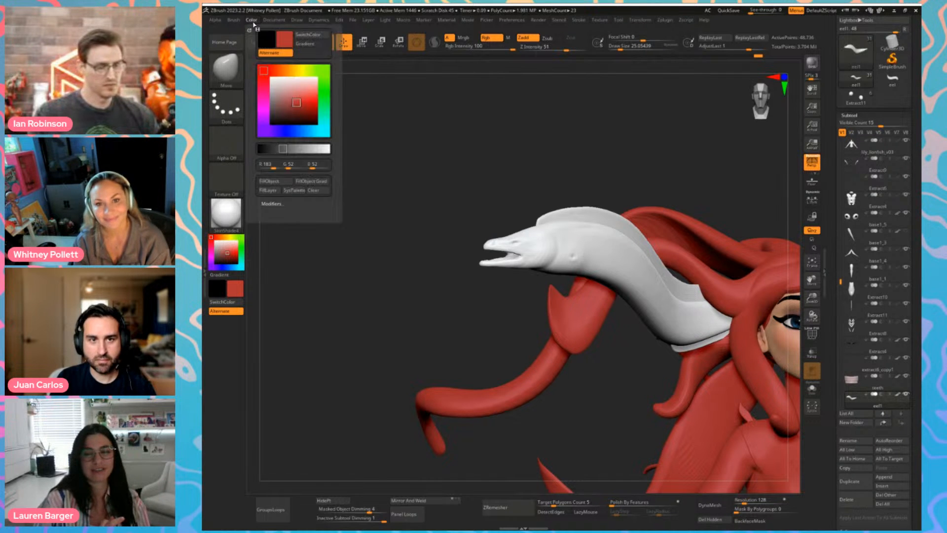
left_click(268, 182)
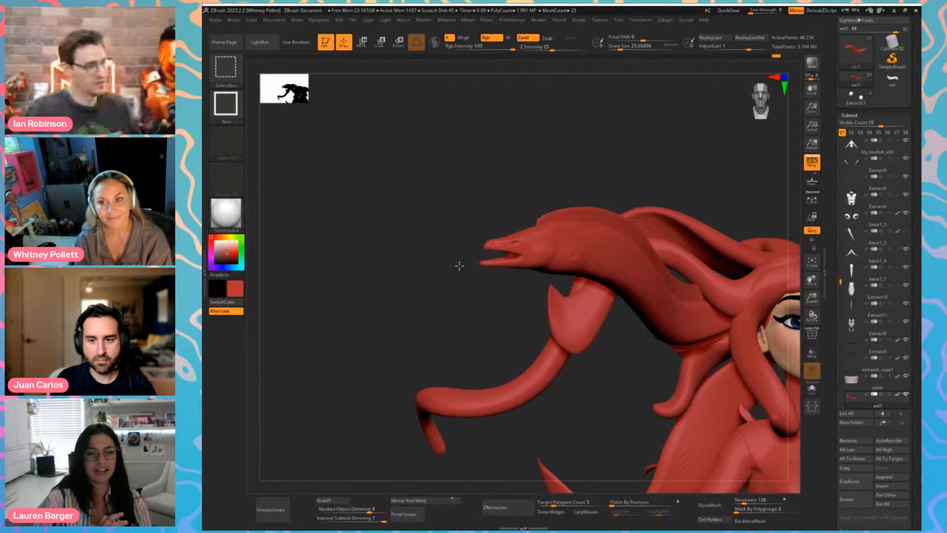
left_click(436, 263, "ctrl+shift")
mouse_move(378, 253)
left_mouse_down("alt")
mouse_move(444, 294)
mouse_move(541, 259)
left_mouse_up("alt")
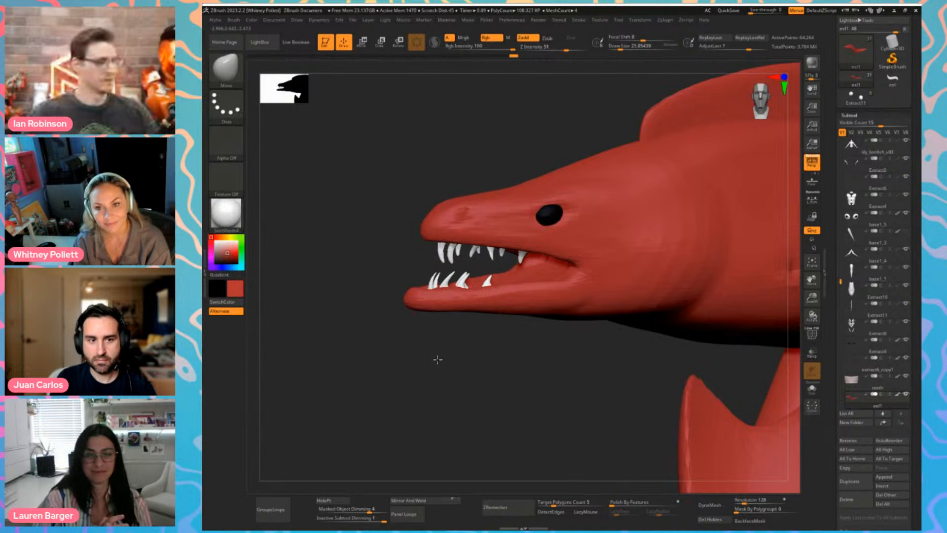
Check the eel's polygroups in the wireframe display and isolate its body, hiding the fin, eyes and teeth
mouse_move(437, 360)
left_mouse_down("alt")
mouse_move(414, 342)
mouse_move(454, 347)
left_mouse_up("alt")
left_click_drag(533, 366, 520, 365, "shift")
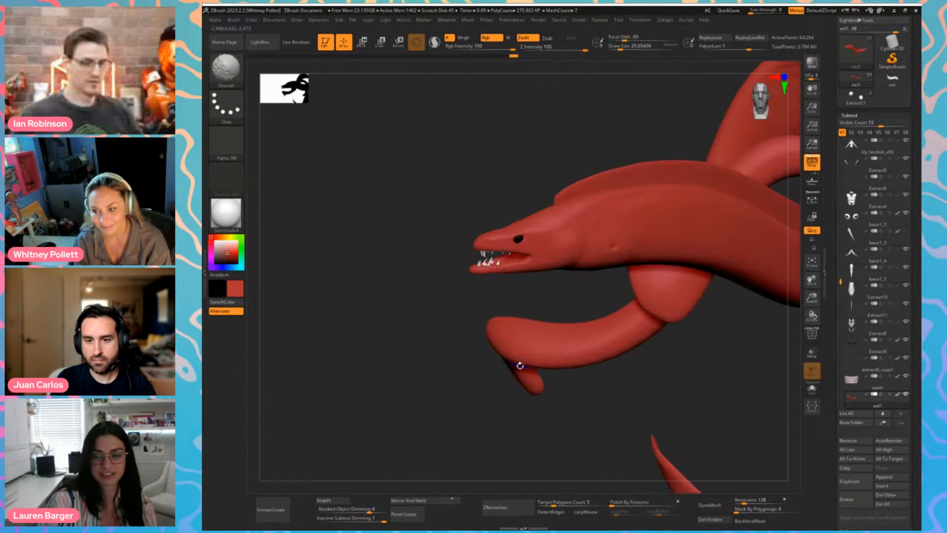
key("shift+f")
mouse_move(497, 413)
left_mouse_down("alt")
mouse_move(475, 404)
mouse_move(476, 385)
mouse_move(415, 372)
mouse_move(444, 383)
mouse_move(462, 310)
left_mouse_up("alt")
key("shift+f")
left_click(394, 272, "ctrl+shift")
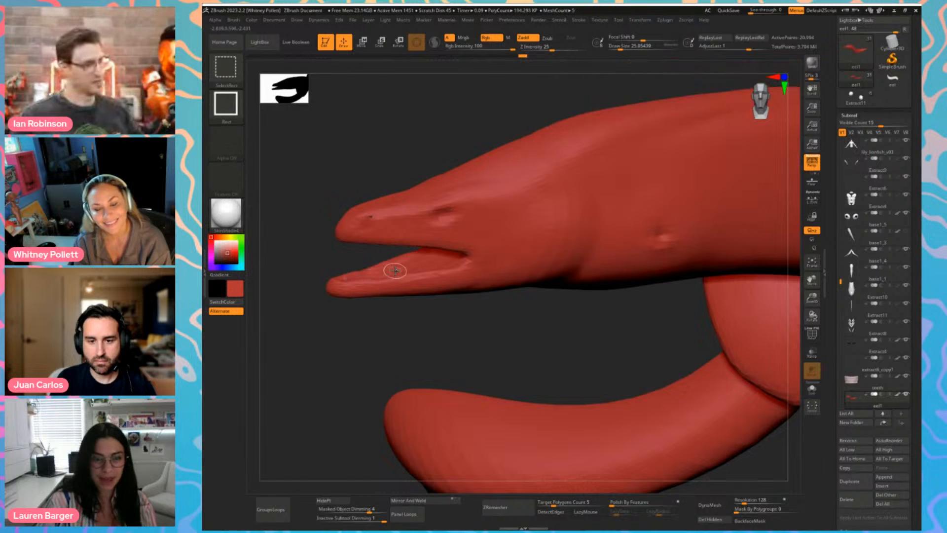
Isolate the eel's teeth, mask the rest of the eel so only the teeth stay unmasked, and show the whole eel
key("ctrl+z")
key("ctrl+shift+z")
left_click(433, 221, "ctrl+shift")
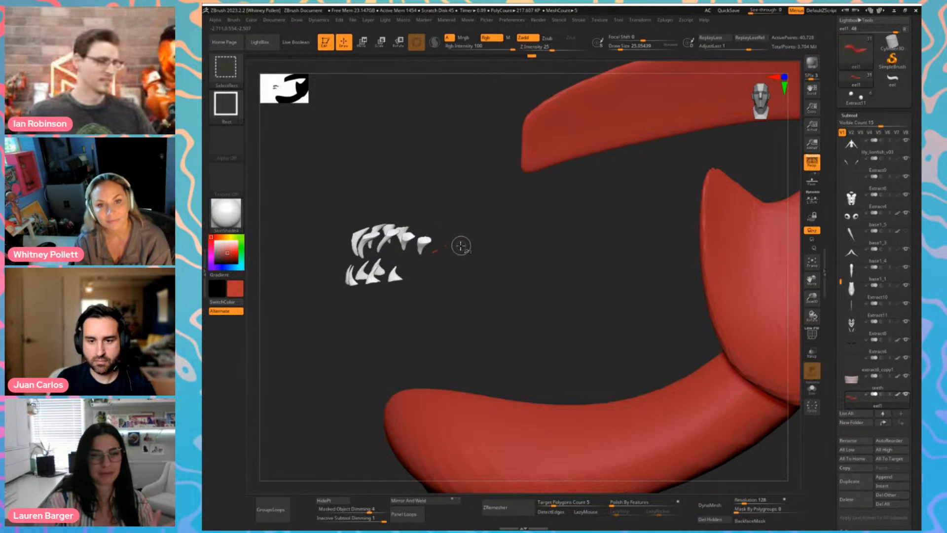
left_click_drag(459, 282, 455, 275)
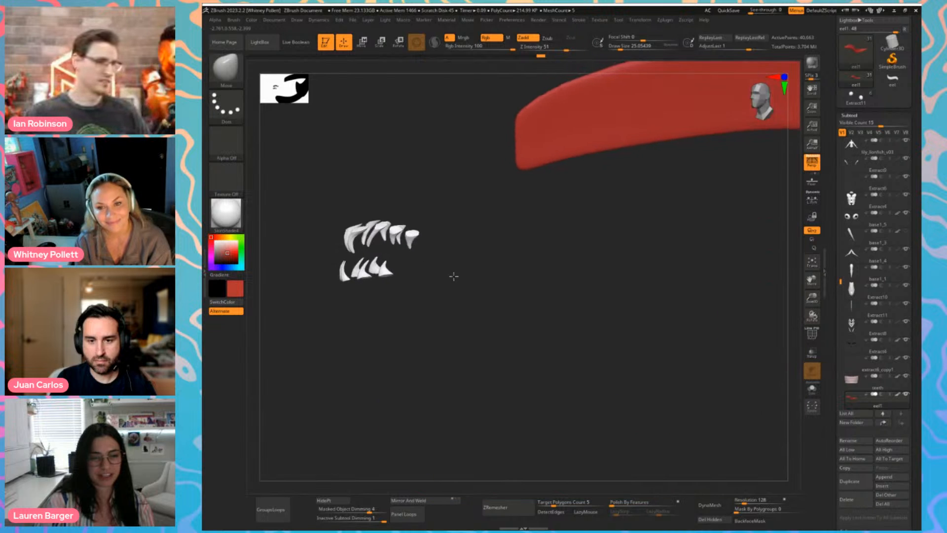
left_click_drag(455, 191, 398, 363, "ctrl")
left_click(326, 356, "ctrl+shift")
left_click(323, 357, "ctrl")
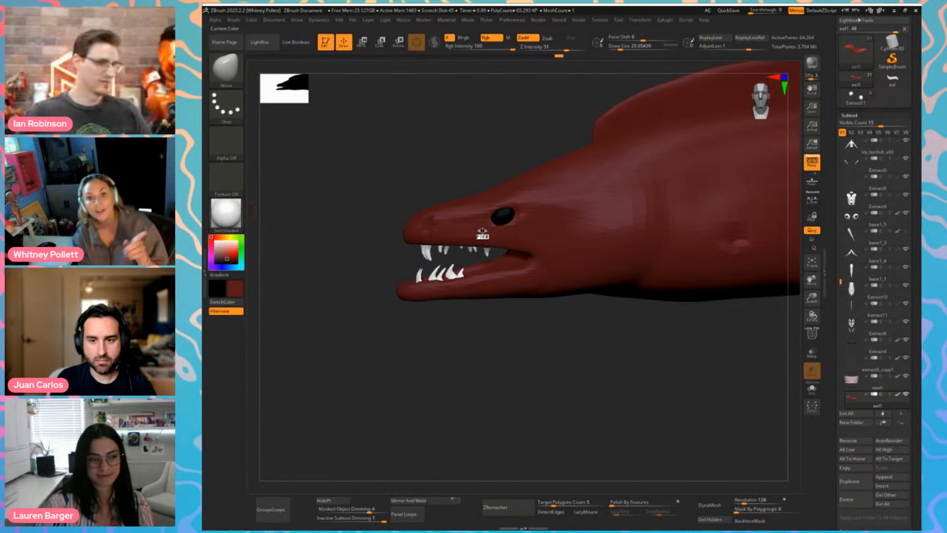
Fill the eel's unmasked teeth with black and clear the mask
left_click(252, 21)
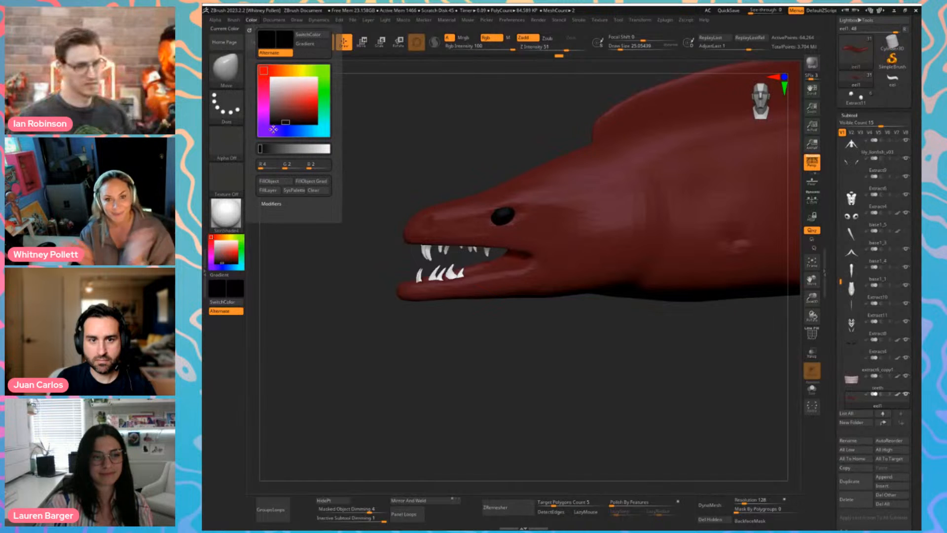
left_click(278, 184)
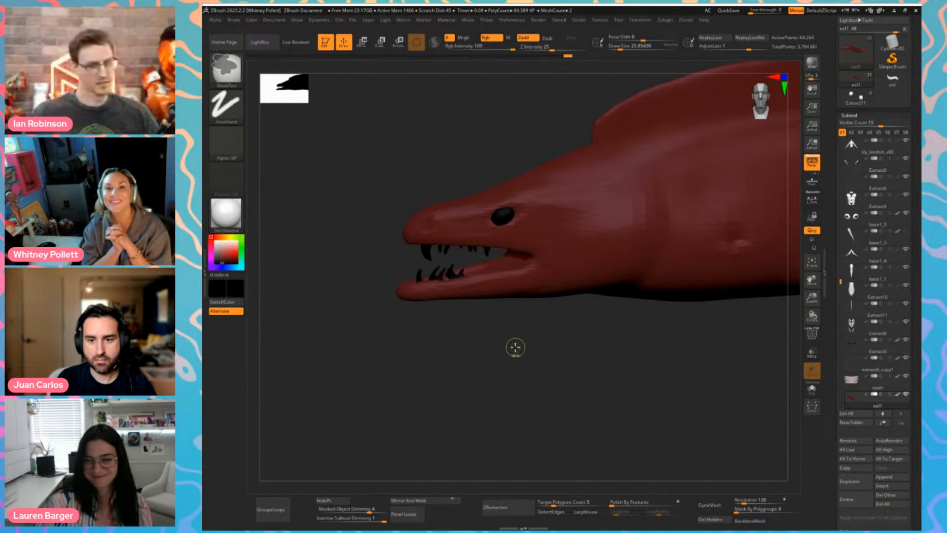
left_click_drag(513, 349, 378, 290)
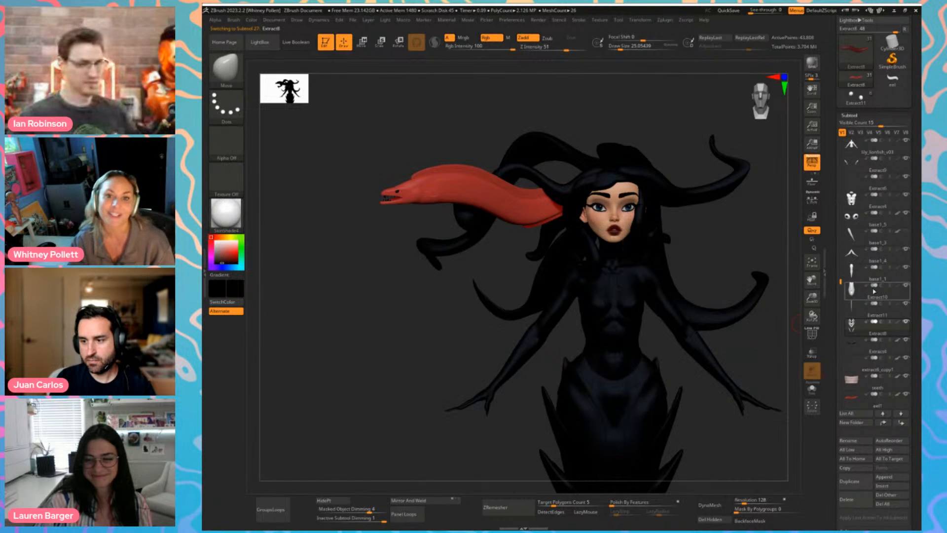
Fill the tail's stripe subtool Extract8 with black, and set the current colour to red with RGB 154, 40, 40
left_click(899, 323)
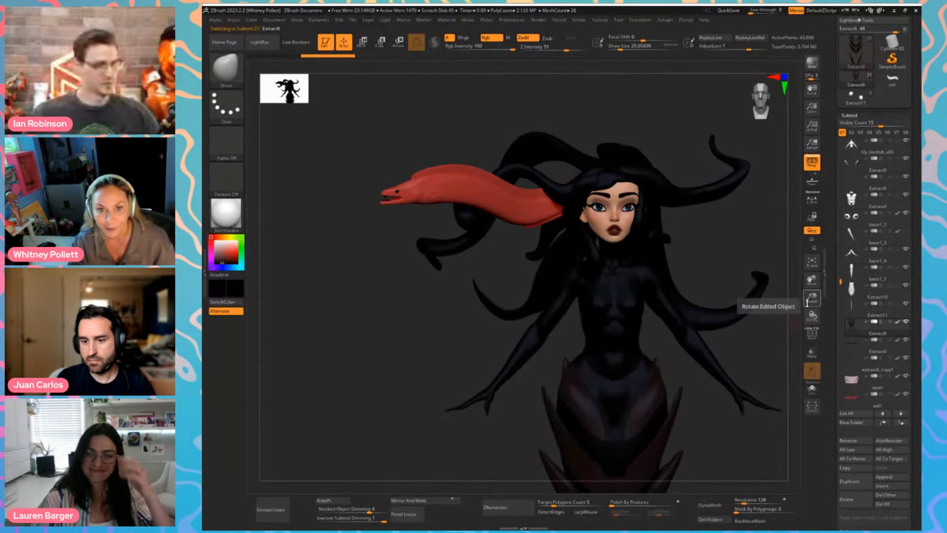
left_click(254, 22)
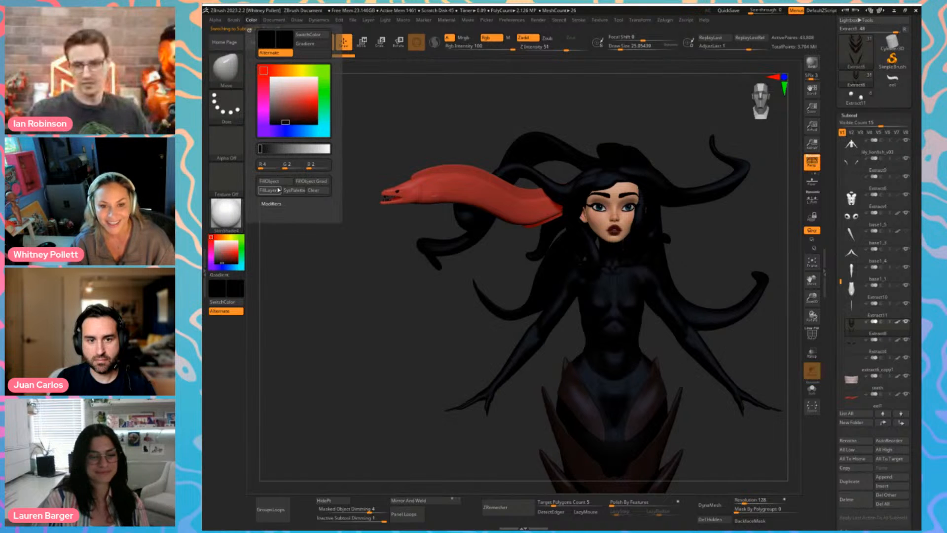
left_click(282, 181)
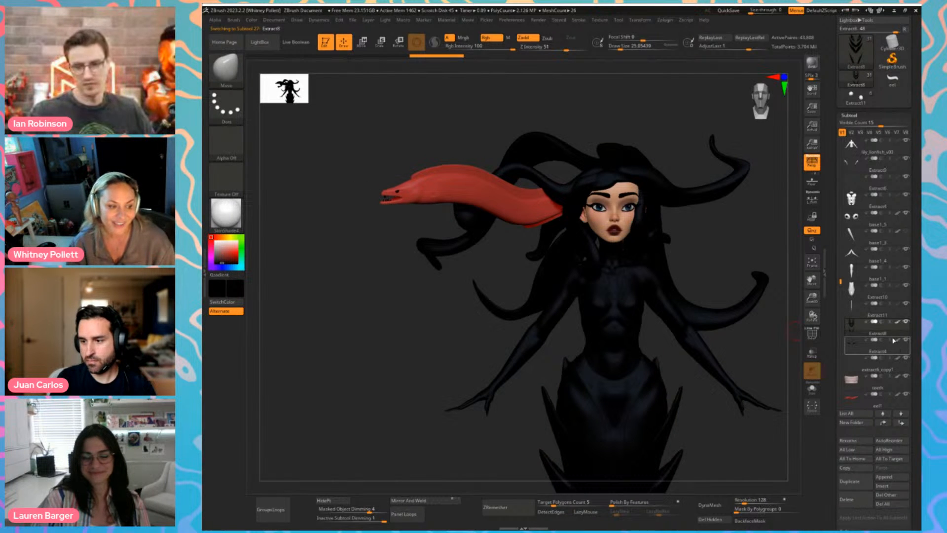
key("shift+f")
left_click_drag(419, 359, 376, 320, "alt")
key("shift+f")
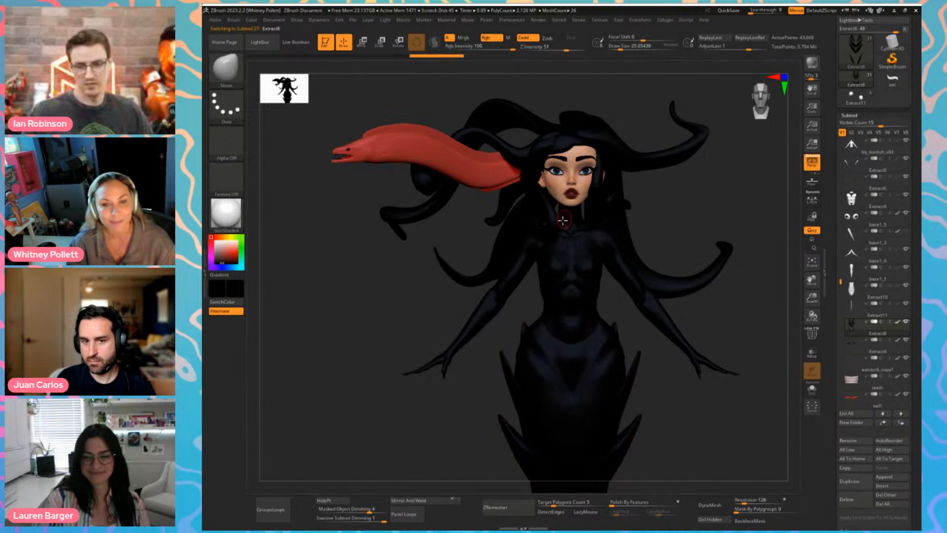
left_click(238, 257)
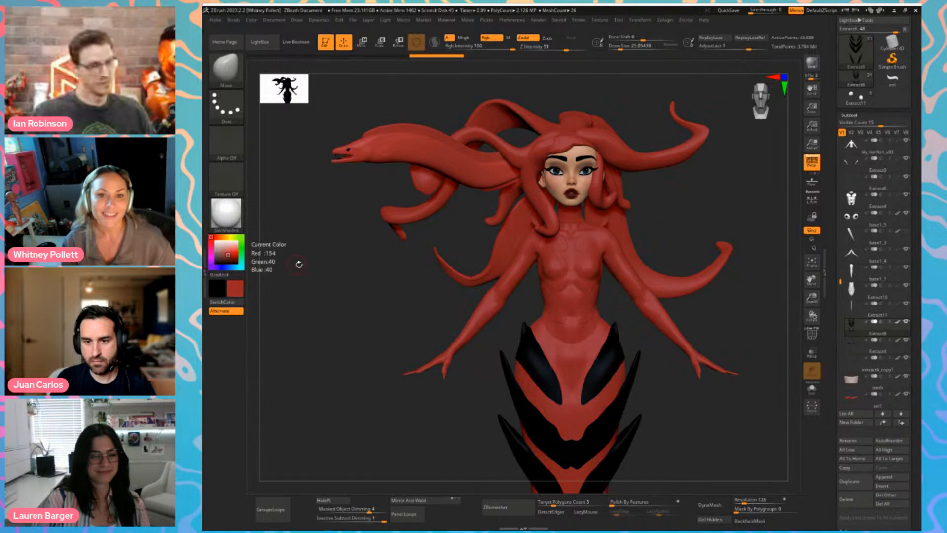
Select the torso marking subtool Extract4, set the current colour to black and fill the subtool with it
left_click(541, 241, "alt")
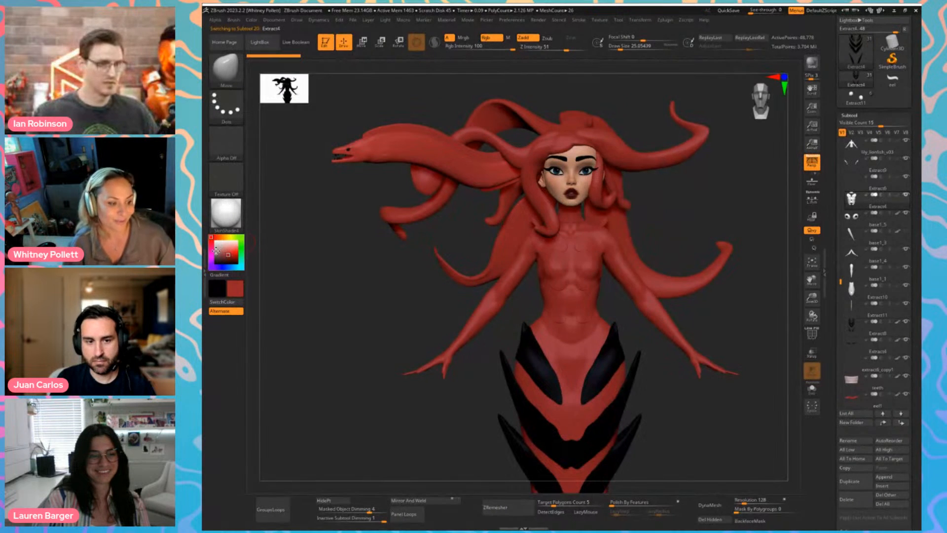
left_click(224, 260)
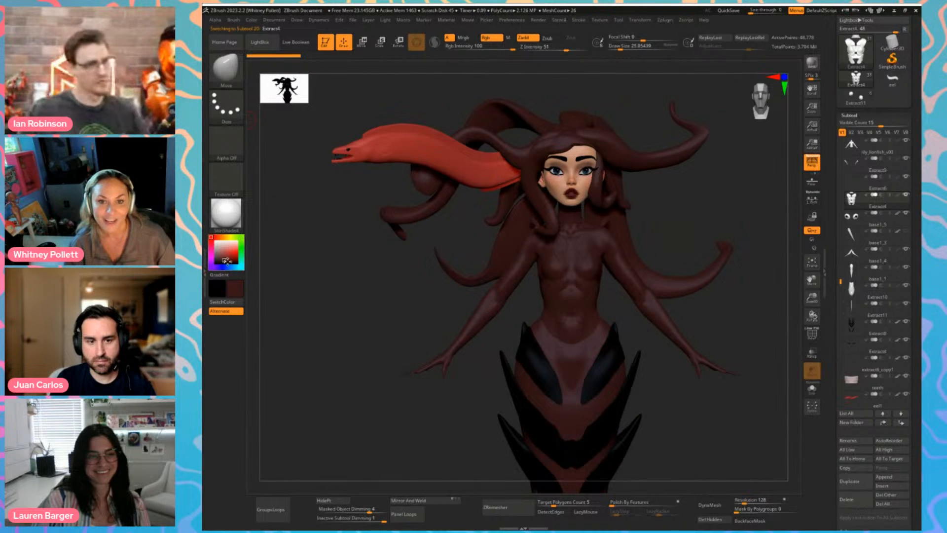
left_click_drag(550, 377, 550, 377)
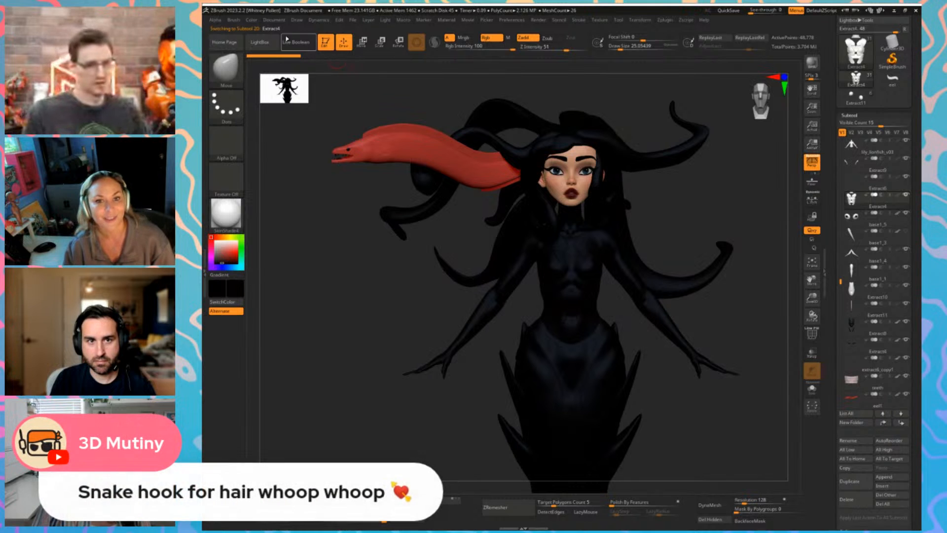
left_click(252, 20)
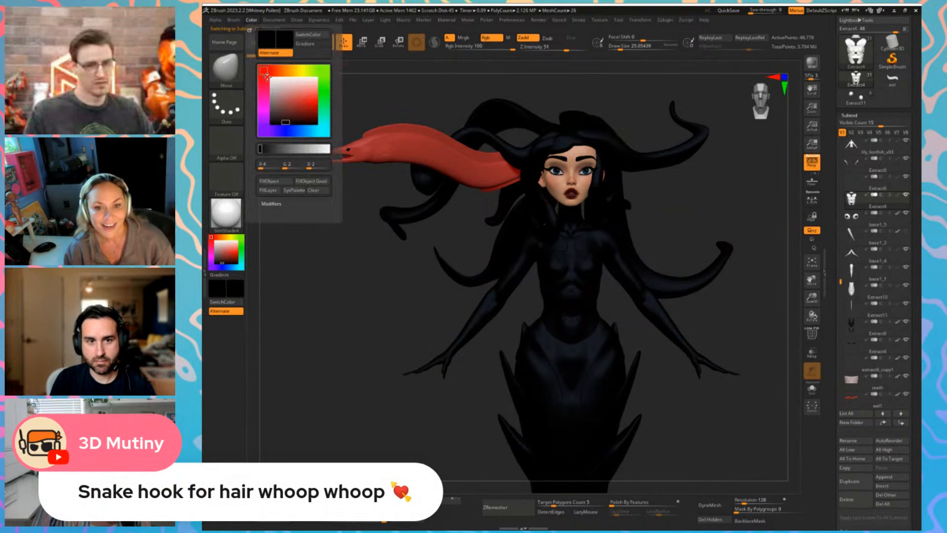
left_click(275, 182)
key("shift+f")
right_click_drag(676, 207, 740, 281, "ctrl")
key("shift+f")
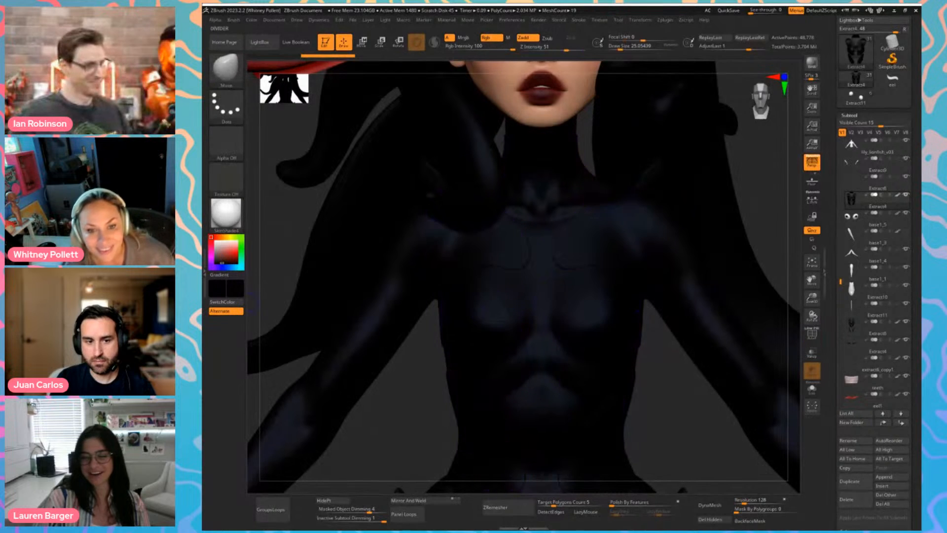
Set the current colour to a deeper red with RGB 137, 17, 17 and check it on the whole mermaid
left_click(231, 253)
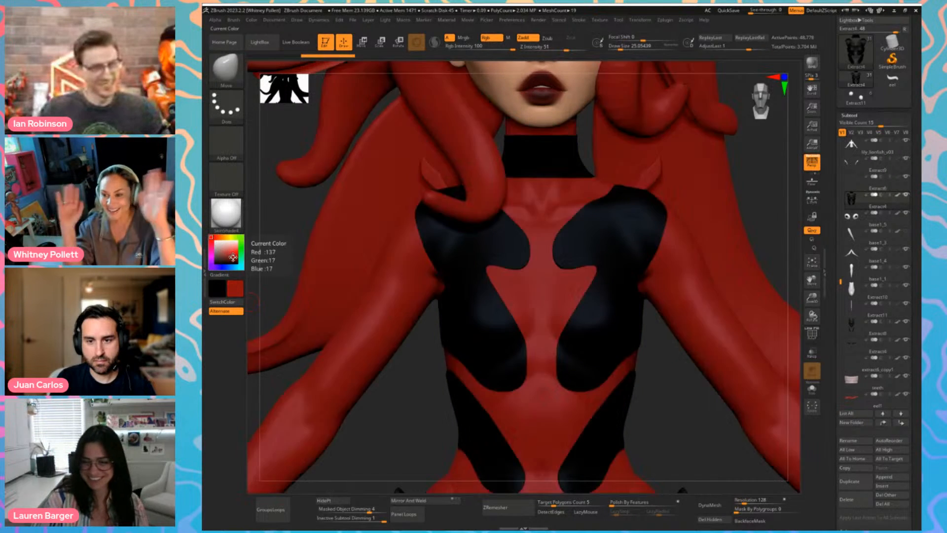
key("f")
right_click_drag(402, 354, 391, 382, "ctrl")
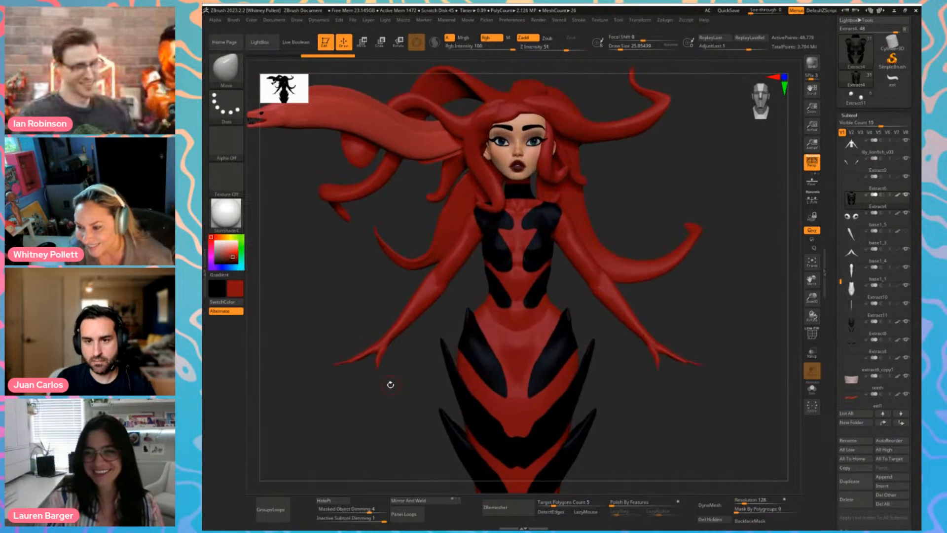
left_click_drag(391, 383, 348, 296)
left_click_drag(349, 248, 412, 280)
Duplicate the eel subtool and move the copy to the opposite side of the mermaid's head, facing outward
left_click(455, 198, "alt")
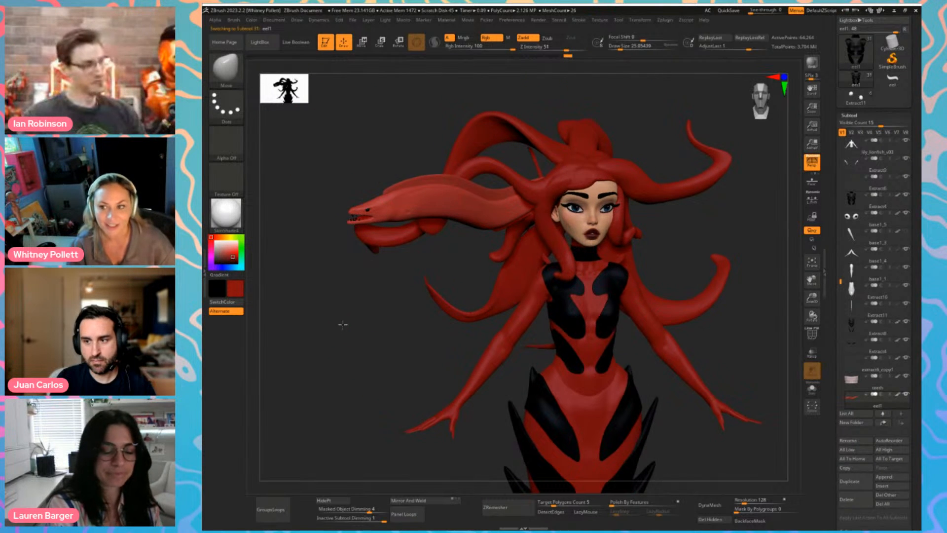
left_click_drag(343, 325, 499, 322)
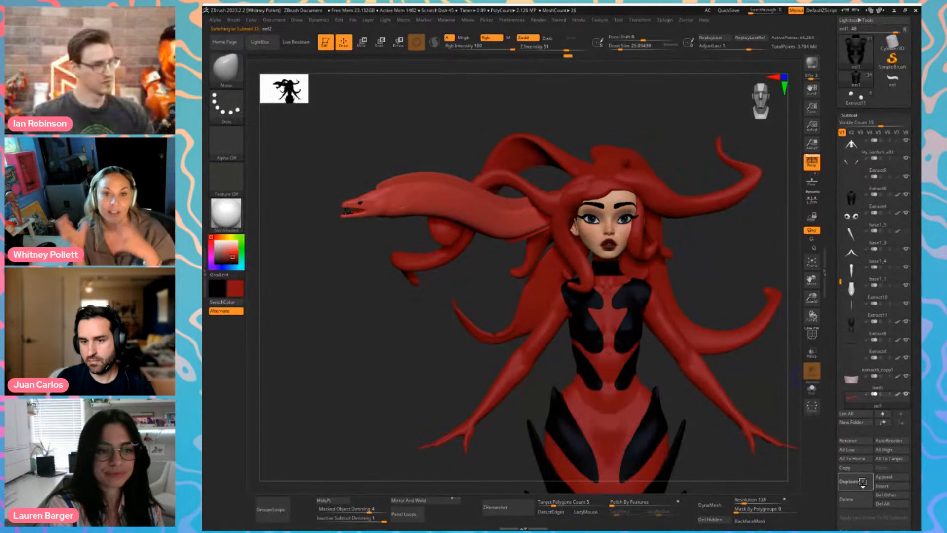
left_click(863, 483)
key("w")
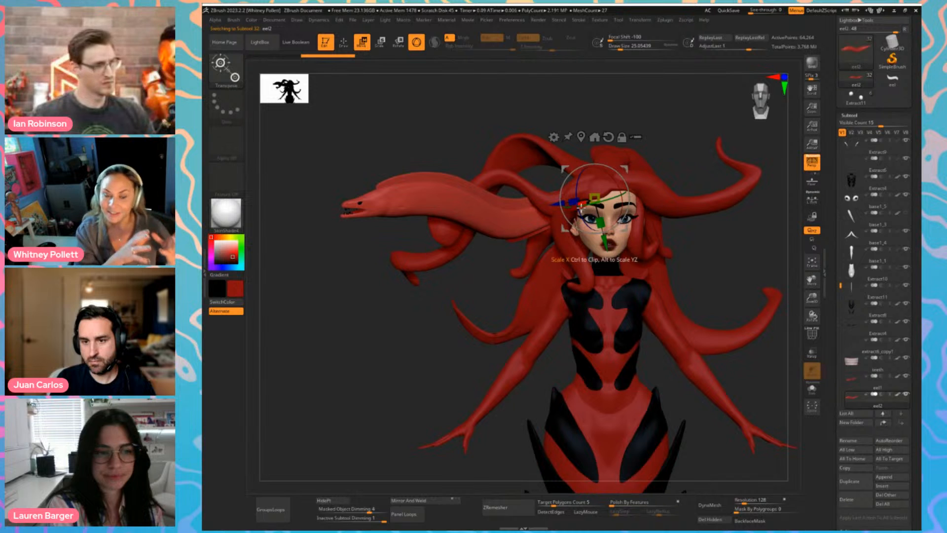
left_click_drag(591, 204, 609, 192)
key("ctrl+z")
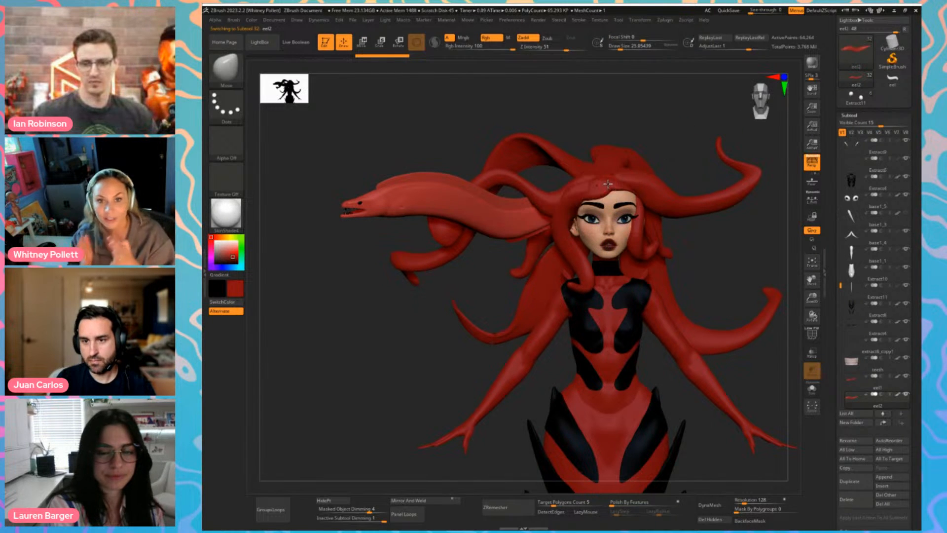
left_click_drag(597, 202, 770, 237)
left_click_drag(722, 277, 653, 274, "alt")
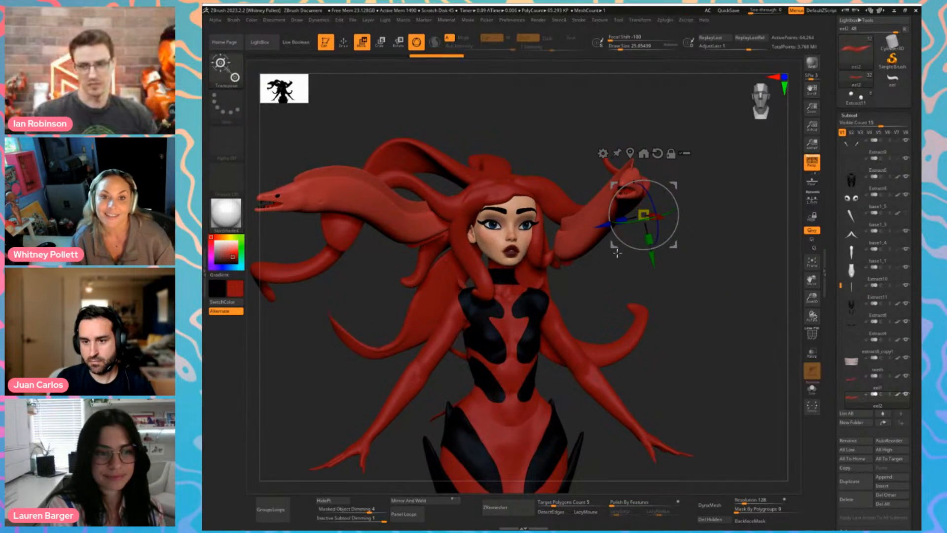
Rotate the duplicate eel so it rises diagonally up and away from the mermaid's head
left_click_drag(615, 248, 569, 266, "alt")
left_click_drag(668, 273, 688, 247, "shift")
left_click_drag(495, 319, 553, 316, "shift")
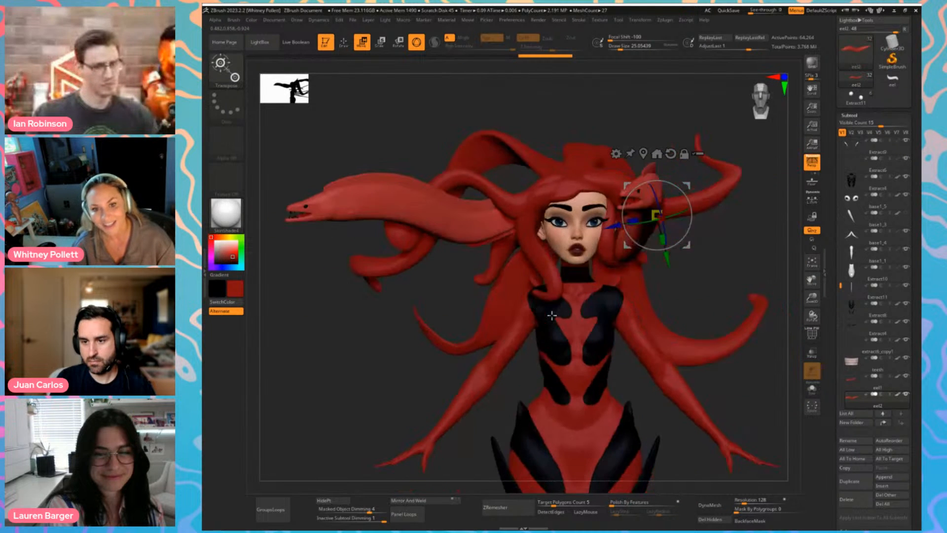
mouse_move(644, 223)
left_mouse_down()
mouse_move(660, 219)
mouse_move(646, 219)
left_mouse_up()
left_click_drag(710, 256, 671, 282, "alt")
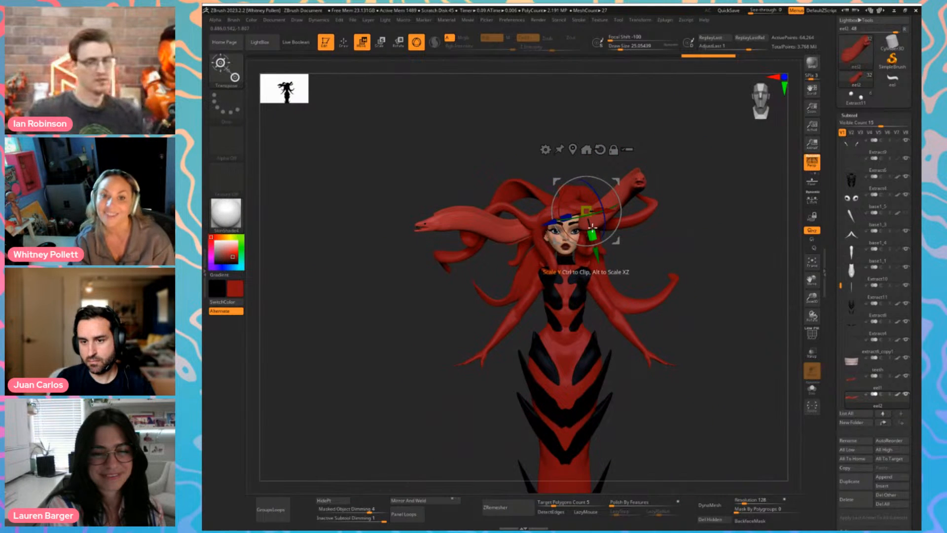
Refine the duplicate eel's position and angle among the hair so its body emerges beside the mermaid's head
left_click_drag(604, 225, 657, 234)
left_click_drag(440, 301, 489, 296, "alt")
left_click_drag(638, 198, 654, 189)
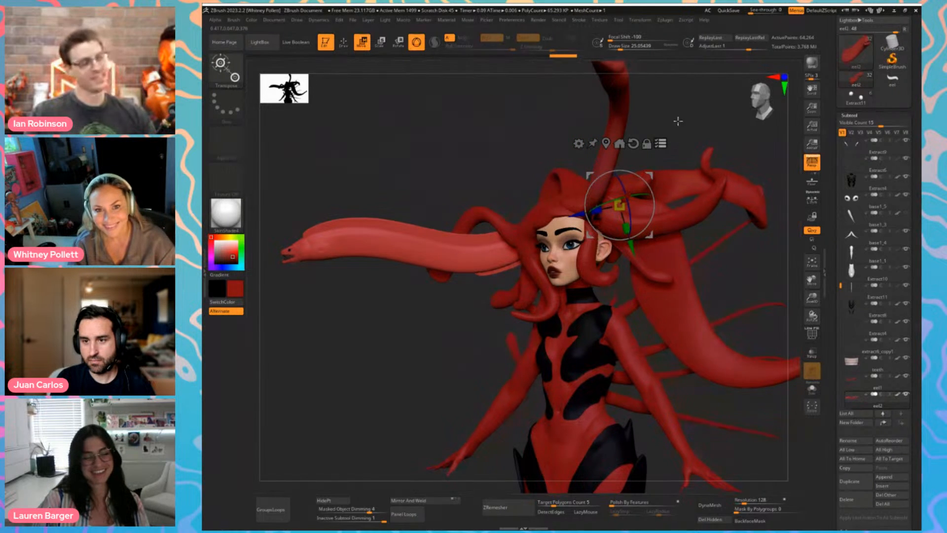
left_click_drag(669, 145, 726, 158)
key("f")
key("f")
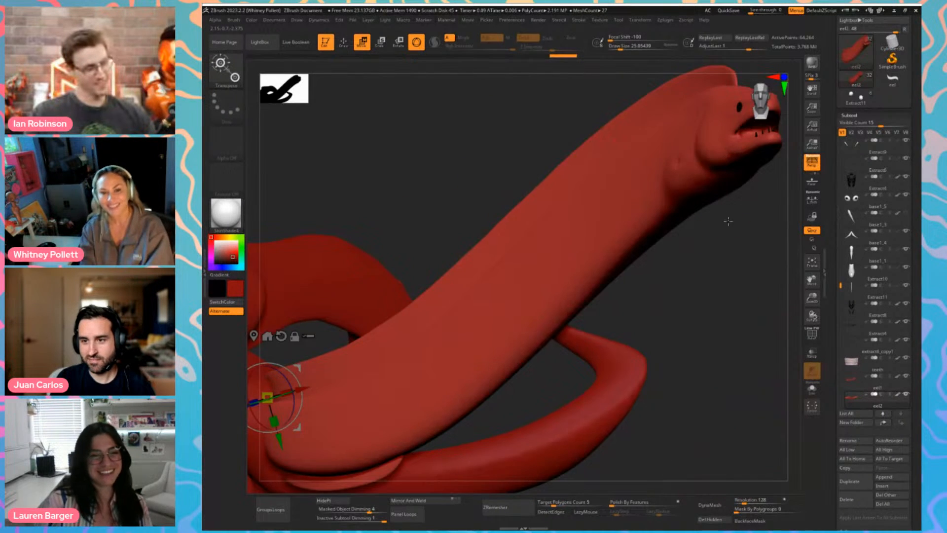
left_click_drag(647, 193, 647, 311, "alt")
left_click_drag(570, 212, 556, 240)
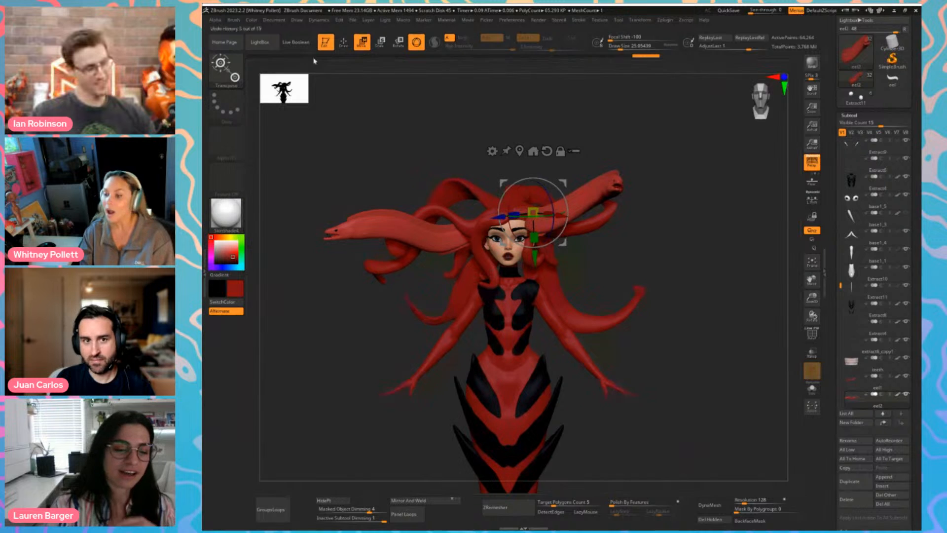
Duplicate the second eel, placing the copy above the mermaid's head, and mirror it with the Mirror deformation
left_click(894, 487)
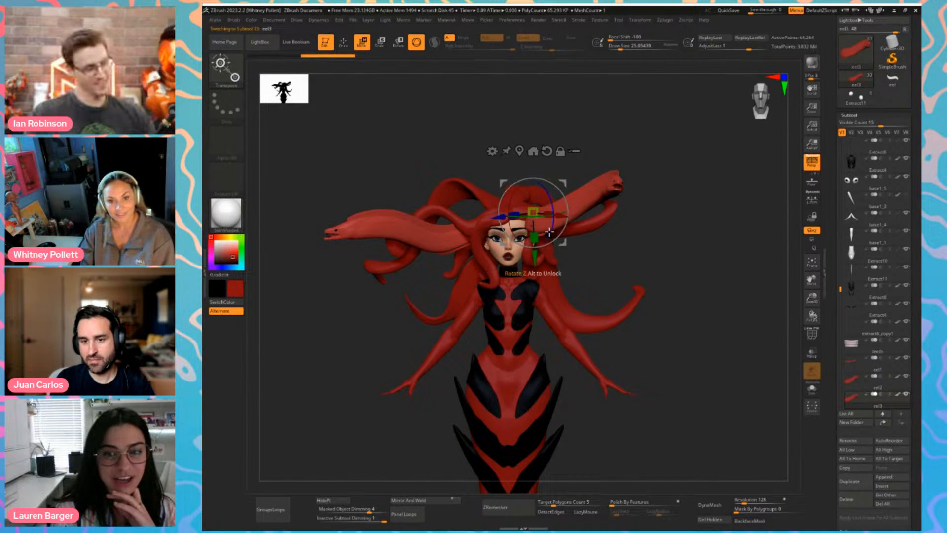
left_click_drag(564, 240, 524, 228)
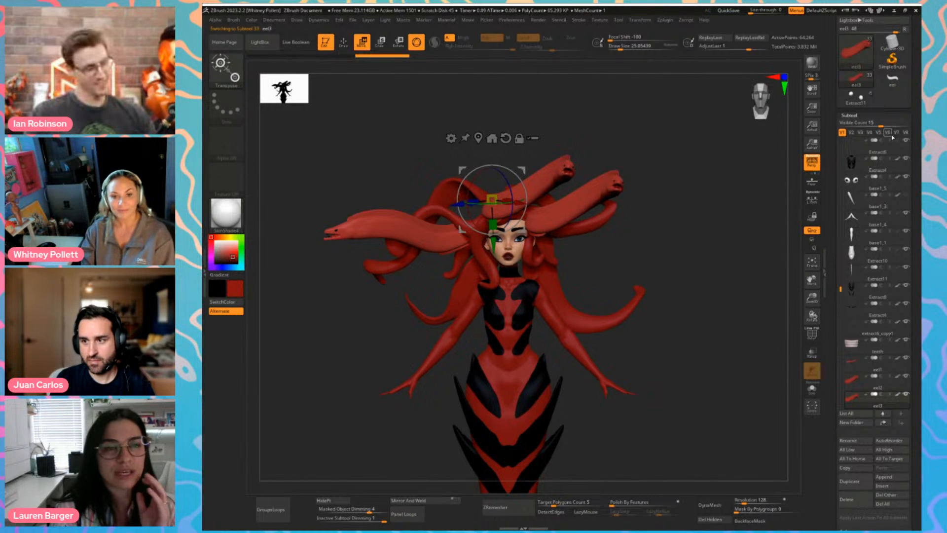
left_click(881, 112)
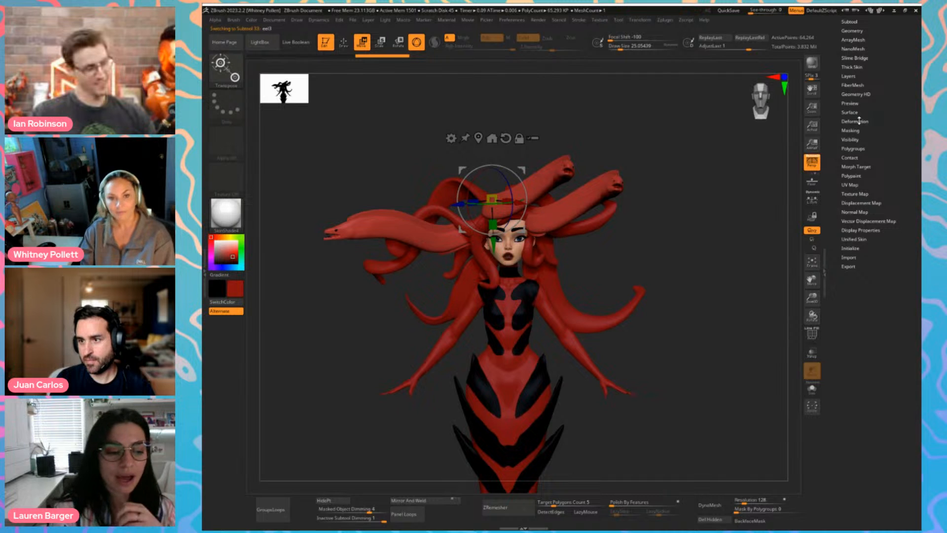
left_click(859, 121)
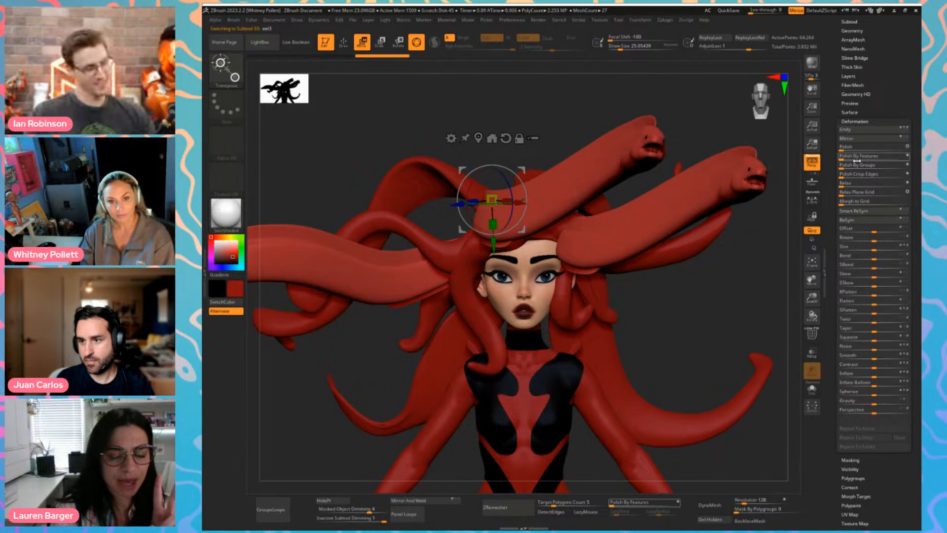
left_click(847, 138)
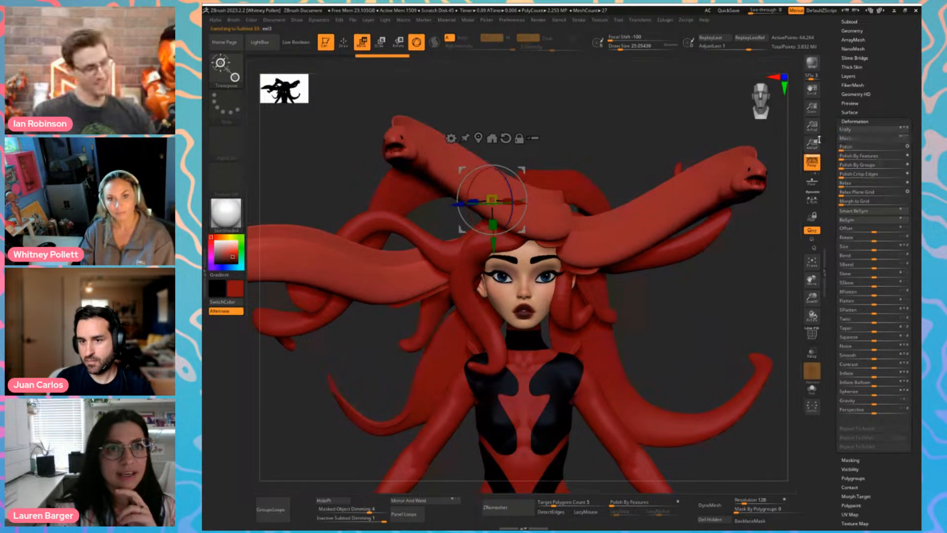
Move the mirrored eel copy down beside the mermaid's neck and rotate it to face outward below the raised eel
left_click_drag(609, 152, 582, 143, "alt")
mouse_move(503, 167)
left_mouse_down()
mouse_move(514, 173)
mouse_move(491, 201)
mouse_move(517, 175)
left_mouse_up()
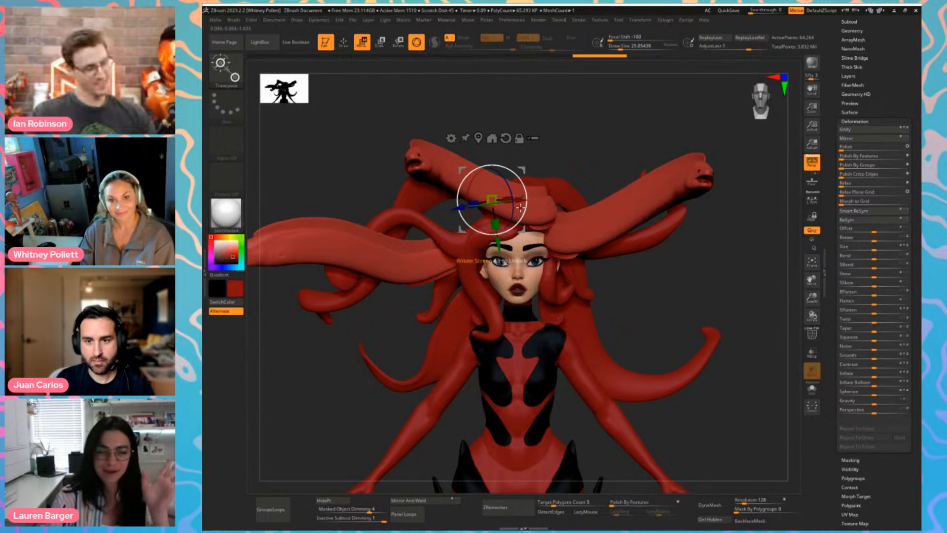
left_click_drag(493, 202, 555, 302)
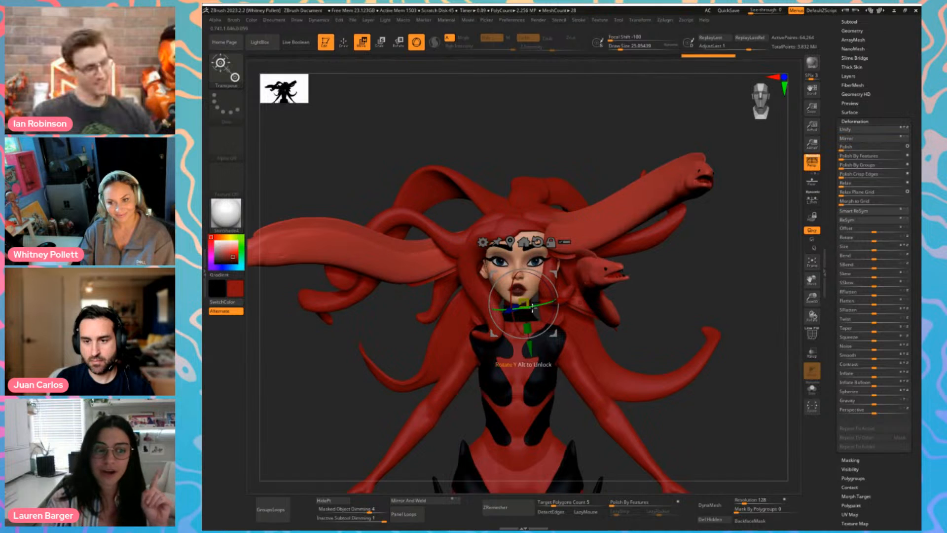
mouse_move(660, 312)
left_mouse_down()
mouse_move(685, 306)
mouse_move(691, 322)
mouse_move(675, 326)
left_mouse_up()
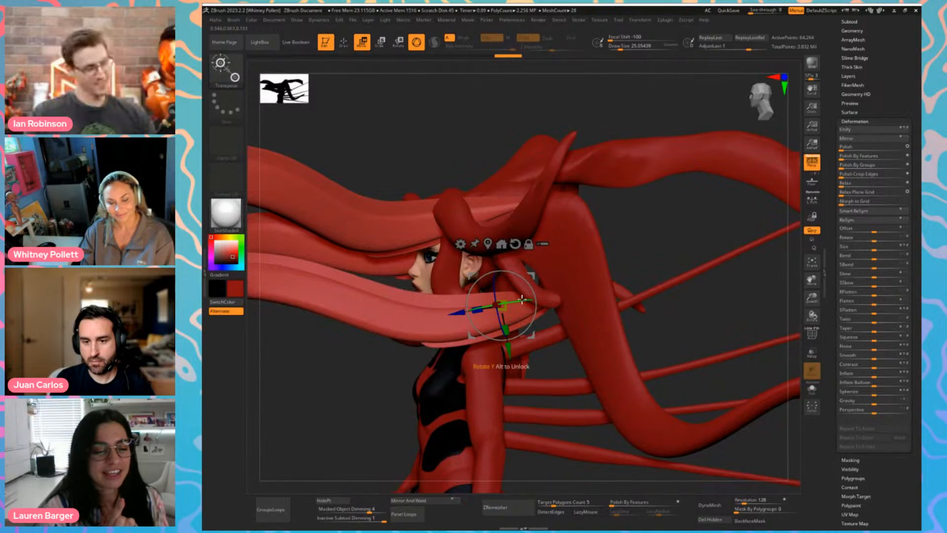
left_click_drag(521, 299, 538, 303)
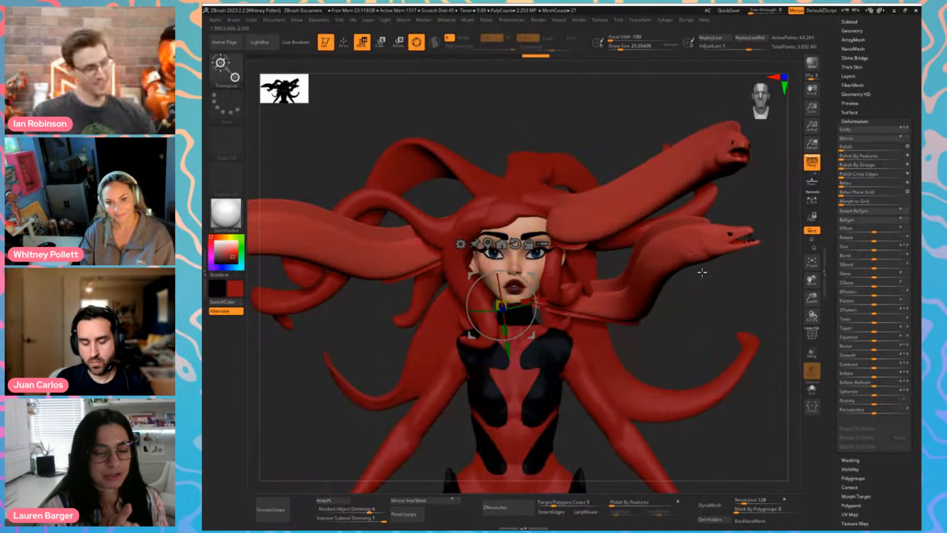
Reshape the lower eel's curved body beside the mermaid's shoulder with a large Move brush
key("b")
key("s")
mouse_move(601, 300)
left_mouse_down()
mouse_move(640, 312)
mouse_move(568, 297)
mouse_move(604, 301)
left_mouse_up()
key("s")
left_click_drag(659, 264, 667, 289)
right_click_drag(694, 311, 622, 286, "ctrl")
key("s")
left_click_drag(622, 283, 616, 281)
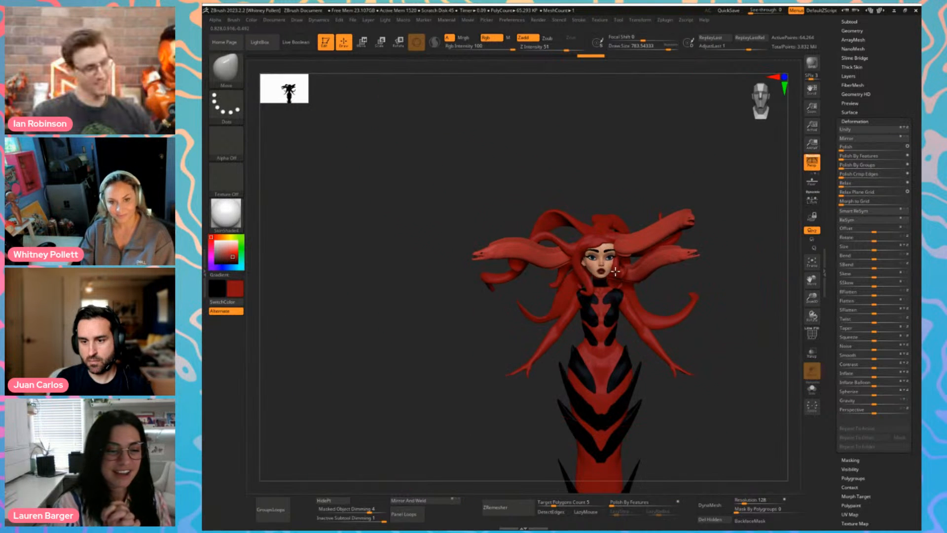
Refine the lower eel's curve from the side and front so it flows out from behind the mermaid's head
right_click_drag(615, 272, 633, 277)
left_click_drag(609, 272, 606, 293)
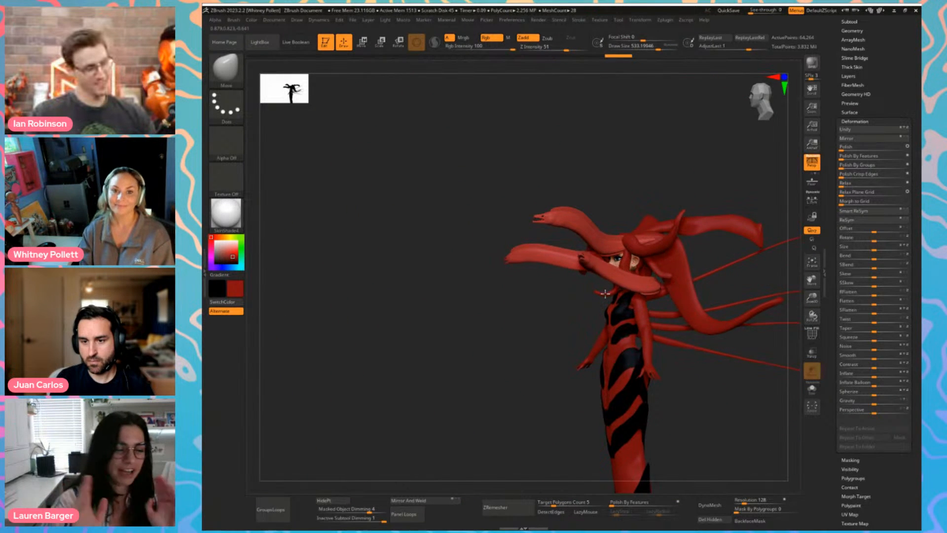
right_click_drag(547, 307, 577, 304)
key("s")
left_click_drag(568, 303, 559, 303)
key("v")
key("s")
left_click_drag(674, 279, 659, 280)
key("v")
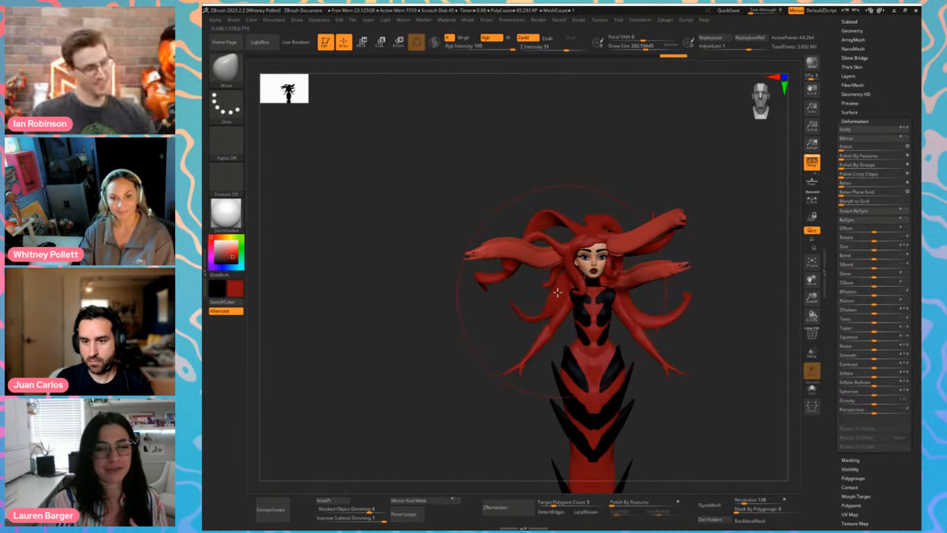
Select the mermaid's body subtool, check its polygroups on the face, and lower it by three subdivision levels
right_click_drag(476, 316, 499, 257, "ctrl")
mouse_move(371, 287)
right_mouse_down("alt")
mouse_move(442, 331)
mouse_move(463, 269)
mouse_move(452, 263)
right_mouse_up("alt")
left_click(631, 273, "alt")
key("s")
left_click_drag(581, 355, 568, 356)
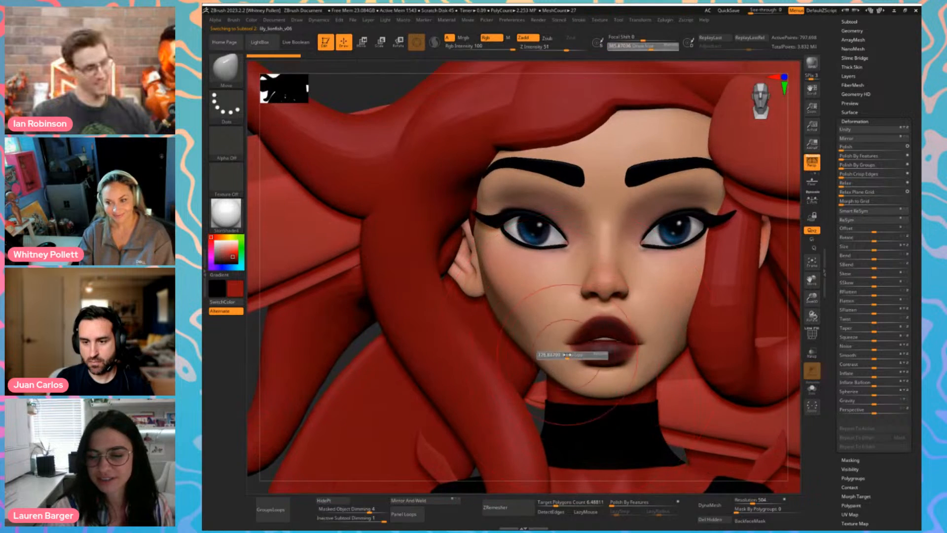
key("shift+f")
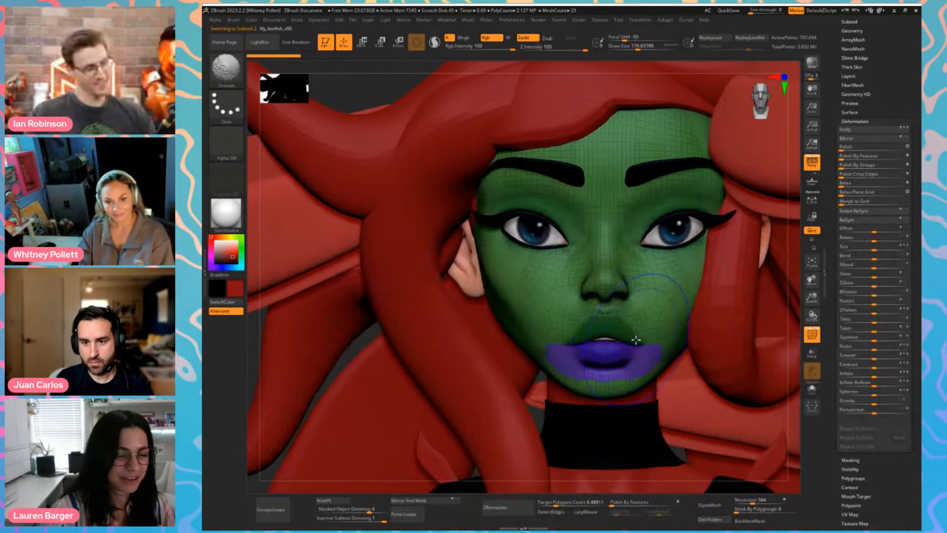
key("shift+f")
key("shift+d")
key("shift+d")
key("shift+d")
Pull one corner of the mermaid's mouth outward and up with the Move Topological brush for a smirk
key("s")
left_click_drag(614, 339, 611, 340)
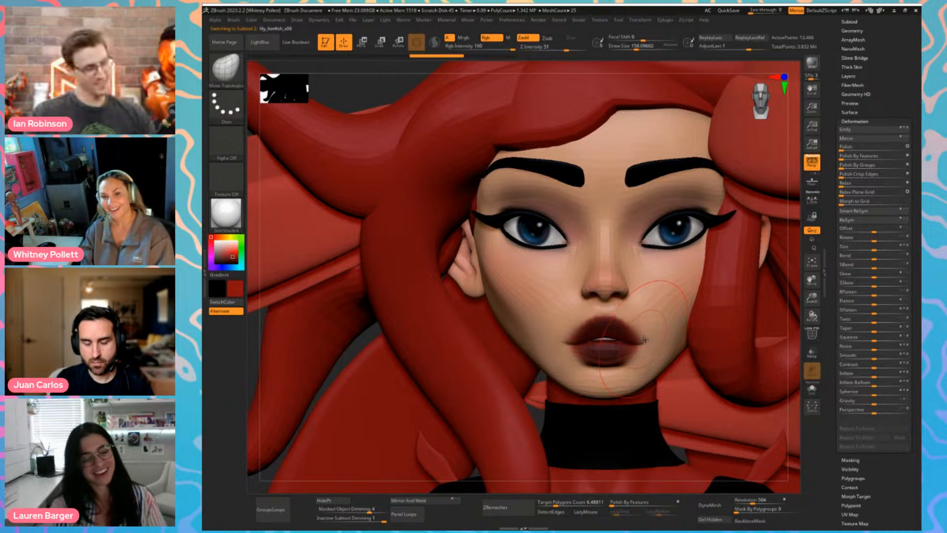
mouse_move(644, 339)
left_mouse_down()
mouse_move(627, 359)
mouse_move(628, 349)
mouse_move(625, 367)
mouse_move(650, 328)
left_mouse_up()
key("s")
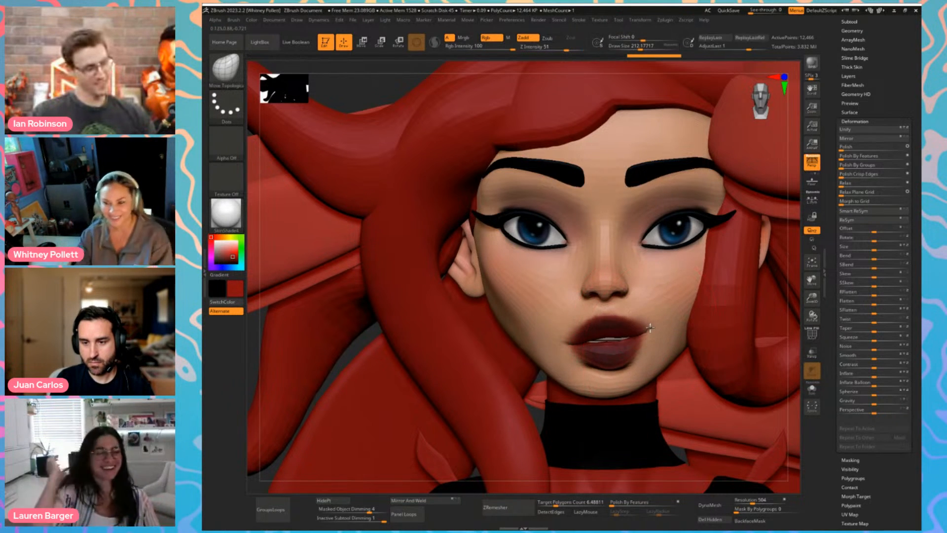
Isolate the mermaid's face, compare the mouth before and after the edit from an angle, and restore all subtools
left_click(812, 389)
mouse_move(717, 412)
left_mouse_down()
mouse_move(676, 413)
mouse_move(673, 425)
mouse_move(710, 422)
left_mouse_up()
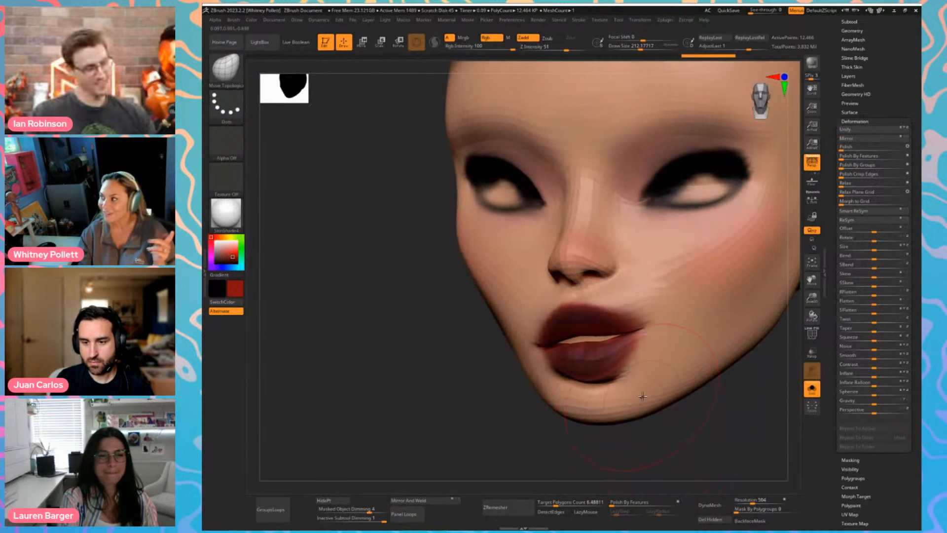
key("ctrl+z")
key("ctrl+z")
key("ctrl+z")
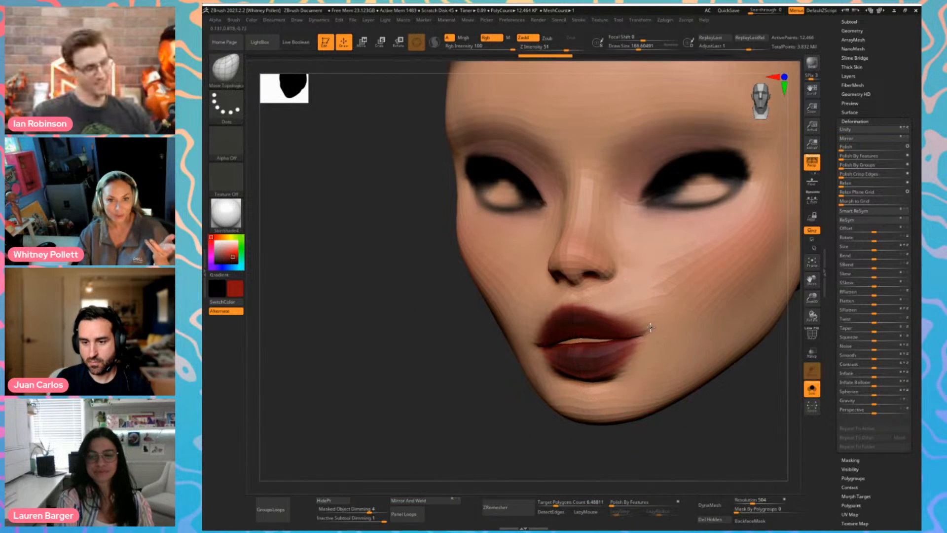
key("ctrl+shift+z")
key("ctrl+shift+z")
key("ctrl+shift+z")
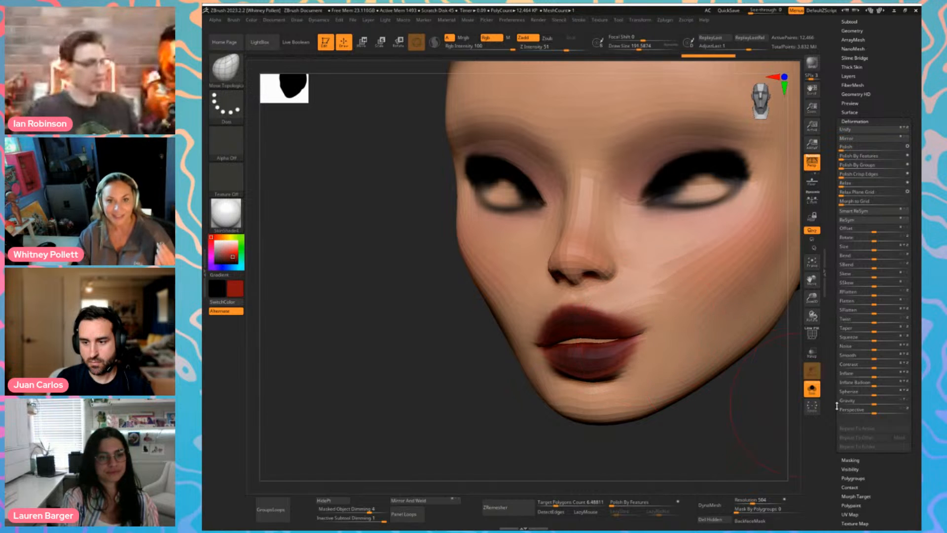
left_click(812, 390)
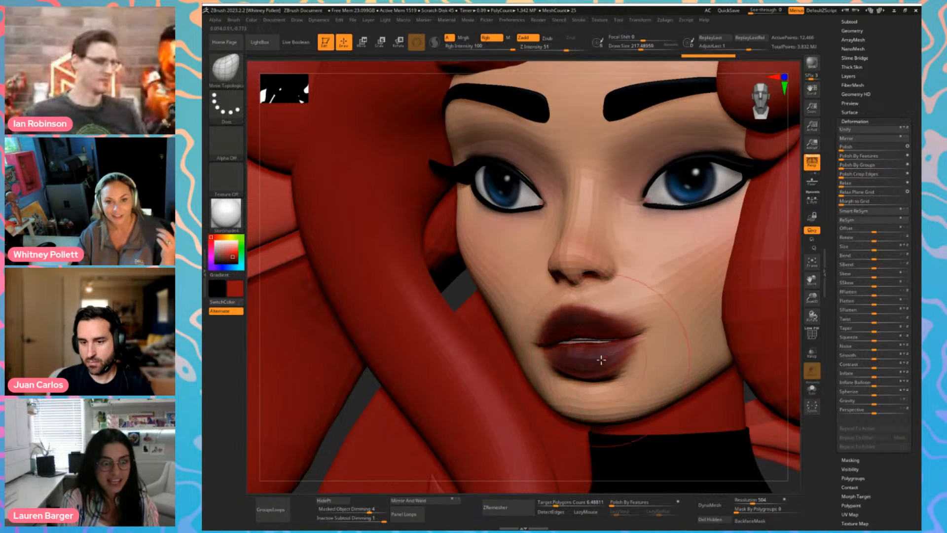
Select the eyebrows and pull their inner ends down toward the nose for a fiercer expression
key("f")
key("f")
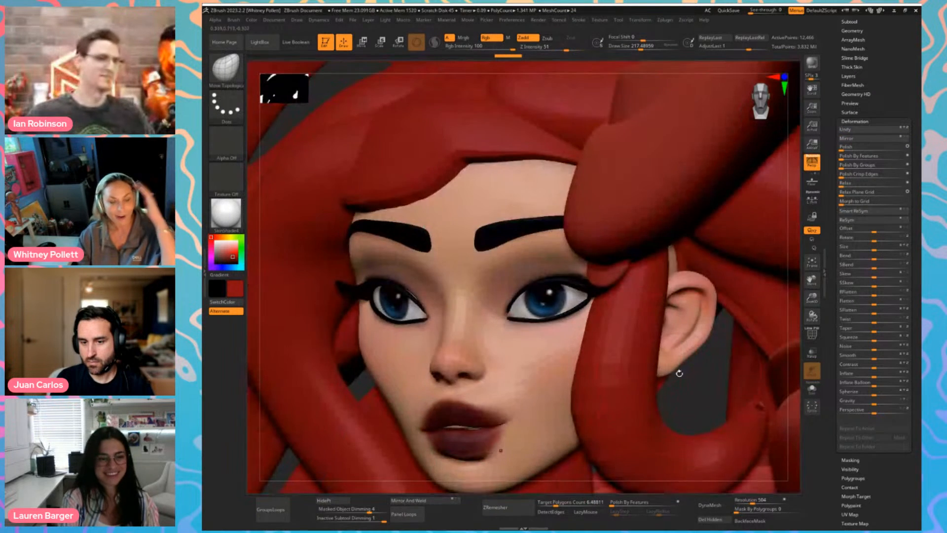
right_click_drag(652, 366, 817, 449, "ctrl")
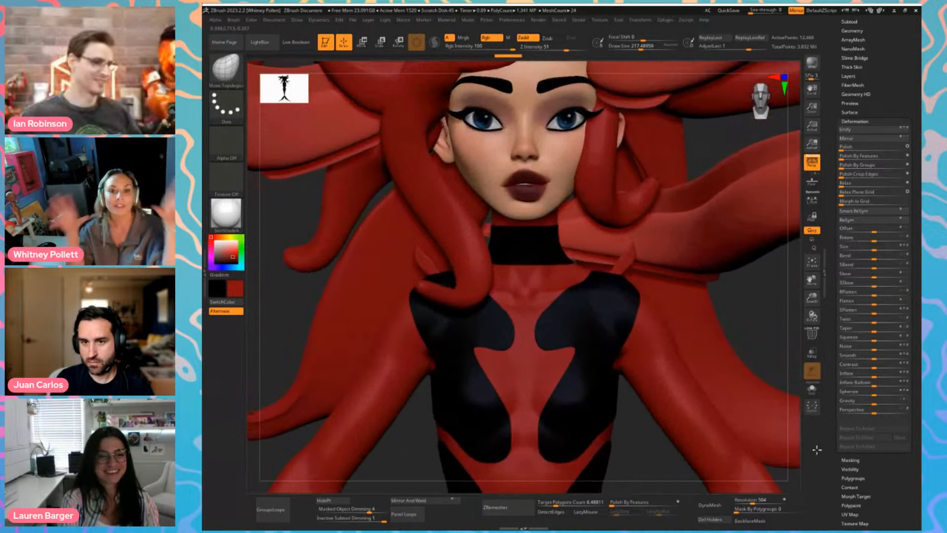
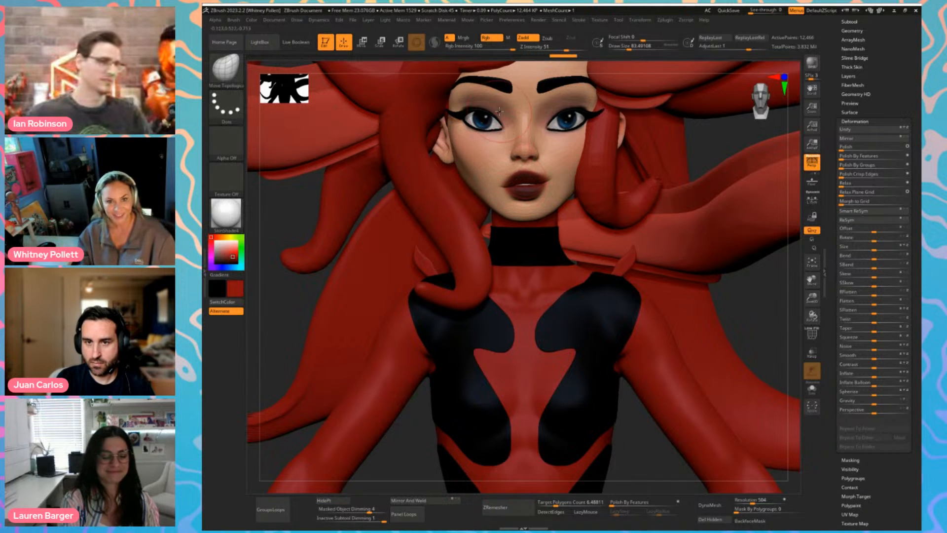
left_click(506, 84, "alt")
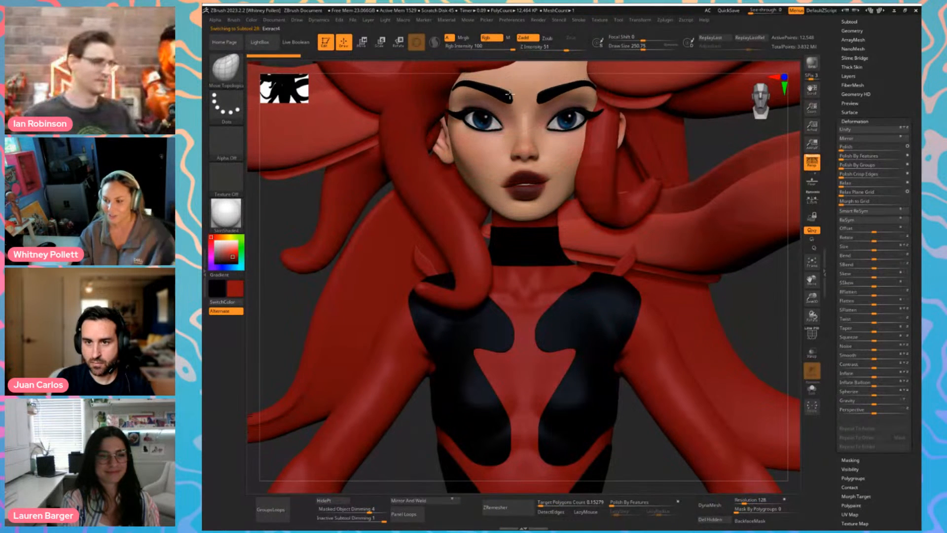
left_click_drag(510, 95, 498, 102)
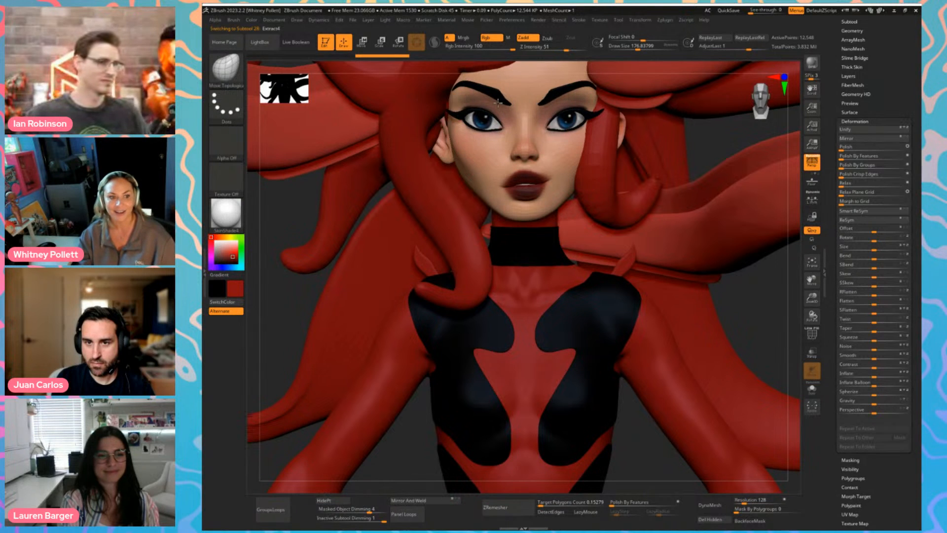
left_click(486, 147, "alt")
left_click_drag(484, 144, 480, 147)
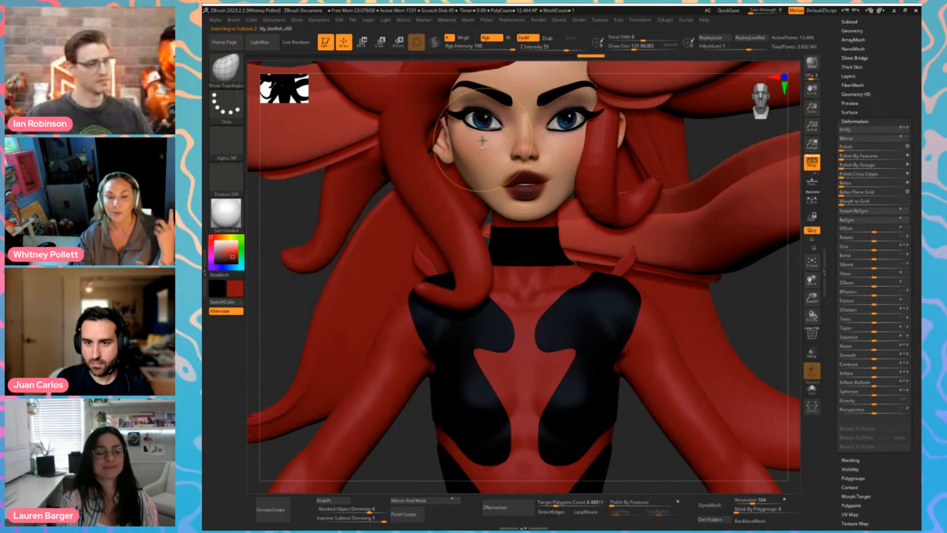
key("ctrl+z")
Reshape the lips and upper lip edge on the mermaid's body mesh with small Move Topological strokes
key("s")
left_click(552, 182)
key("s")
left_click(566, 160)
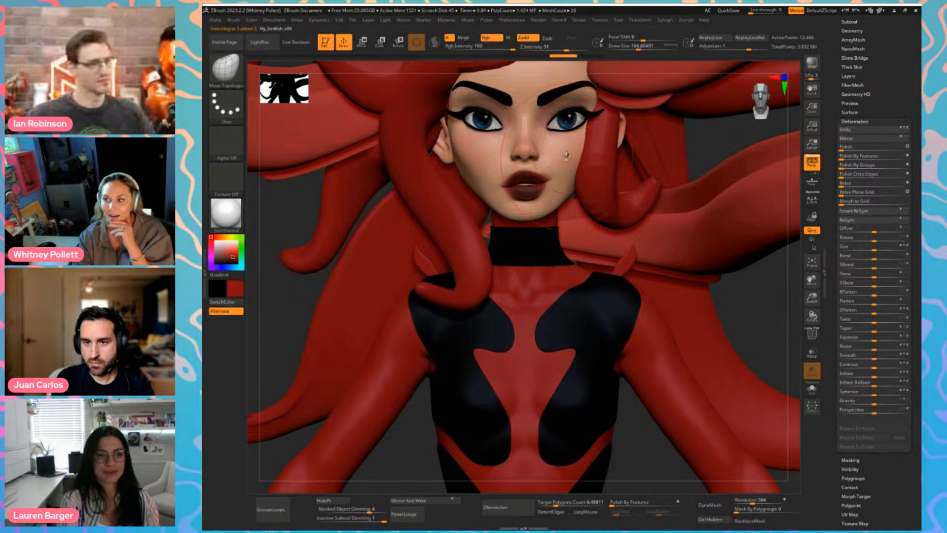
left_click(500, 186, "alt")
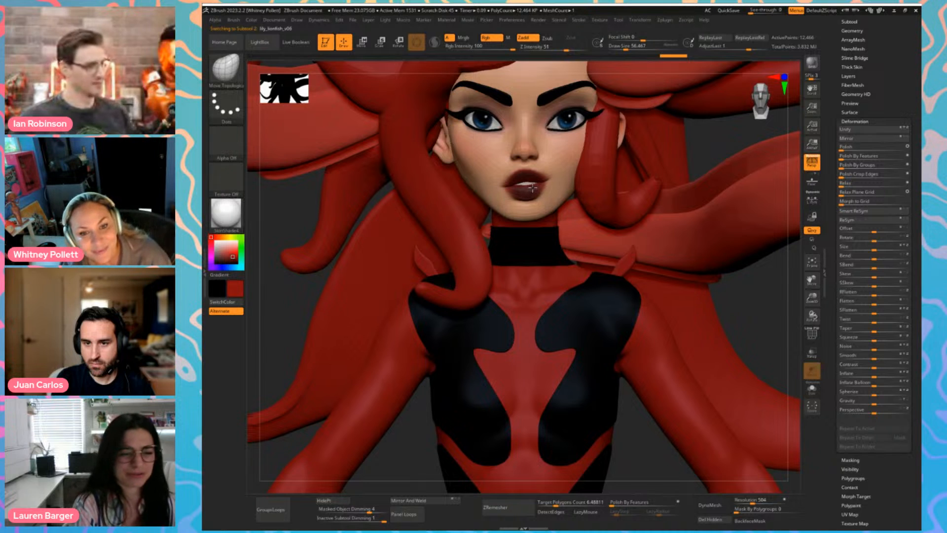
key("s")
left_click_drag(533, 187, 558, 176)
left_click(519, 188)
key("s")
left_click(539, 175)
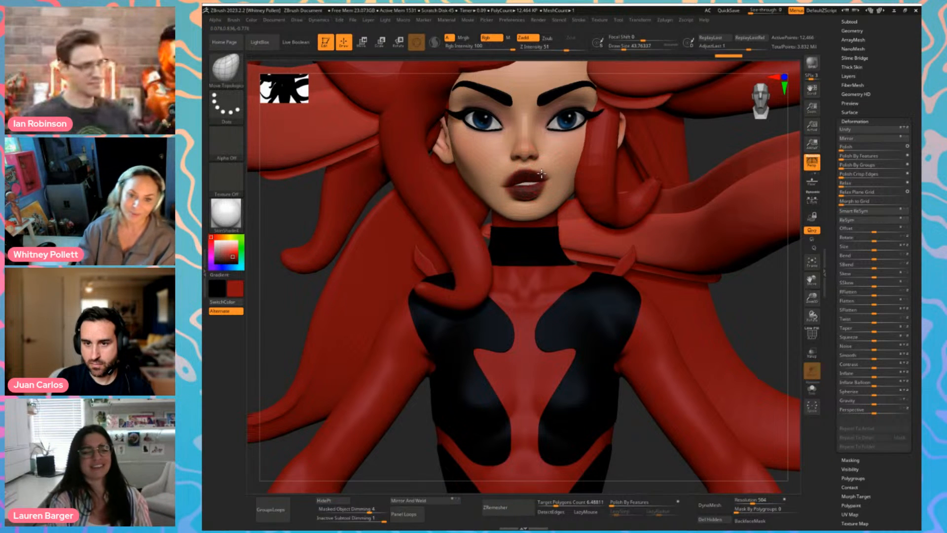
Select the mermaid's eyelash subtool and lower the inner part of the upper lash line toward the eyes
left_click_drag(738, 139, 667, 134, "alt")
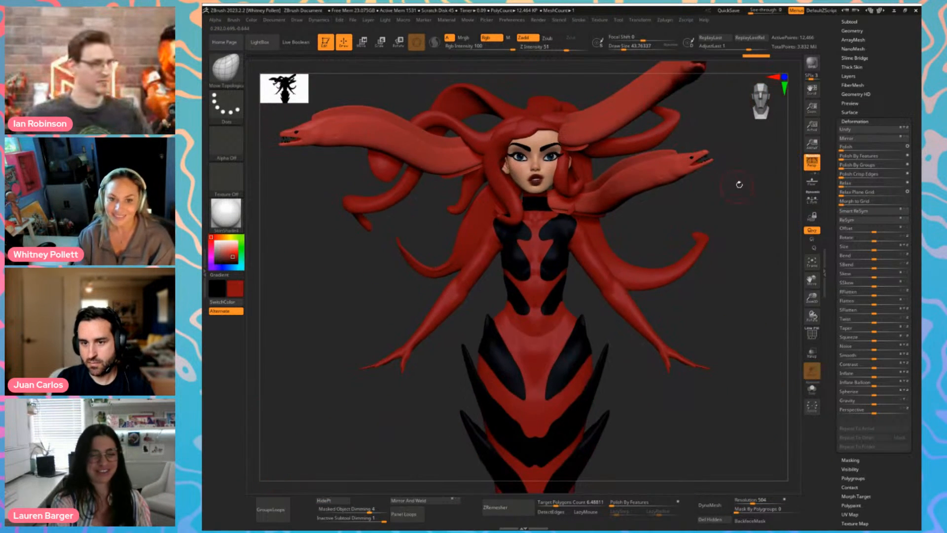
left_click_drag(739, 184, 751, 356, "alt")
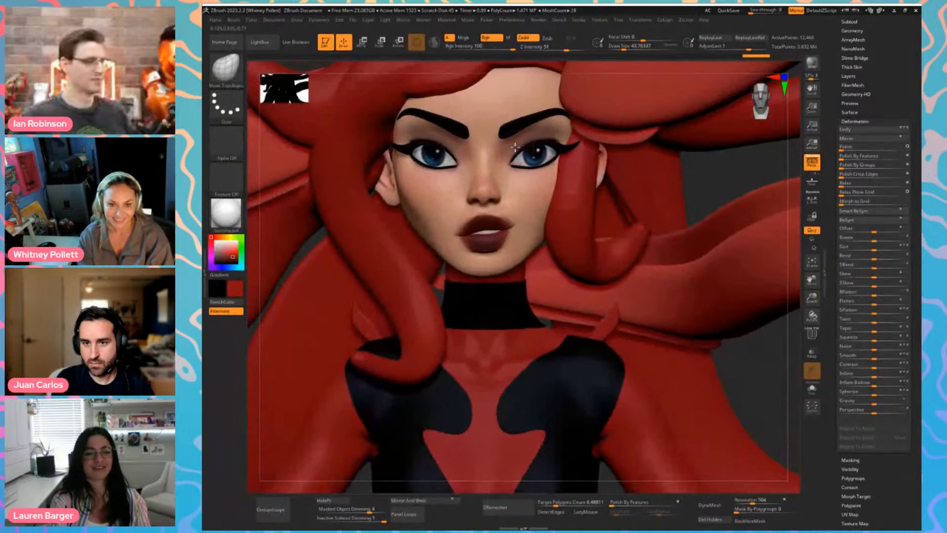
left_click(545, 146, "alt")
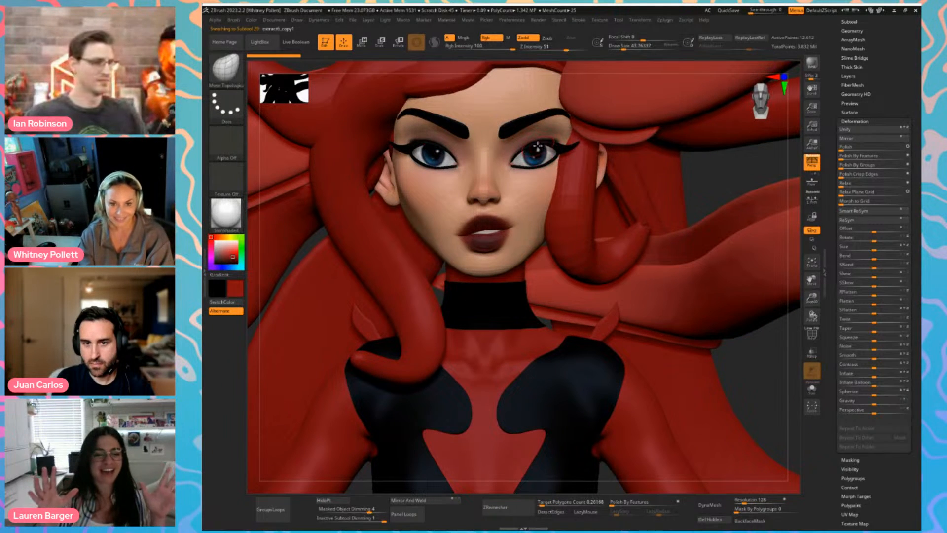
key("s")
left_click_drag(538, 145, 528, 145)
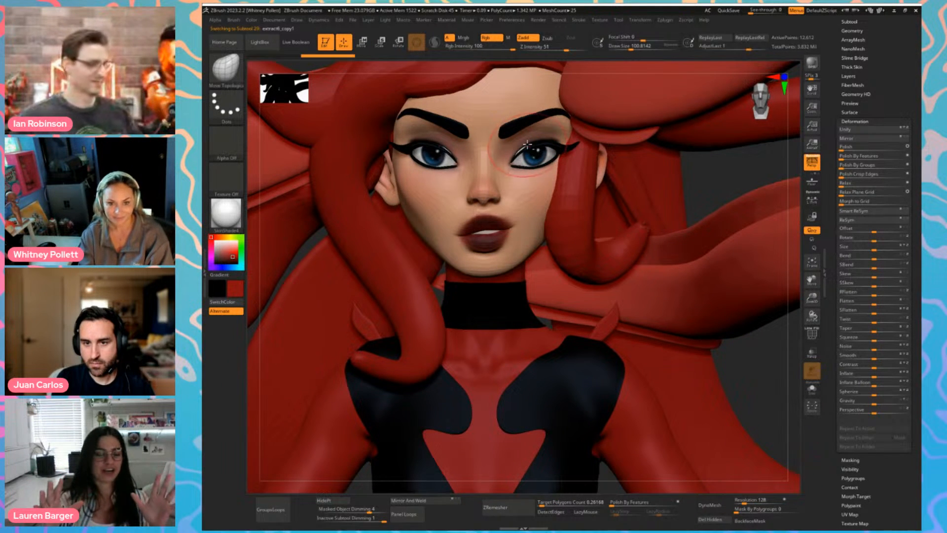
Return to the body mesh and pull the inner upper eyelids down with a larger Move Topological brush
left_click(524, 137, "alt")
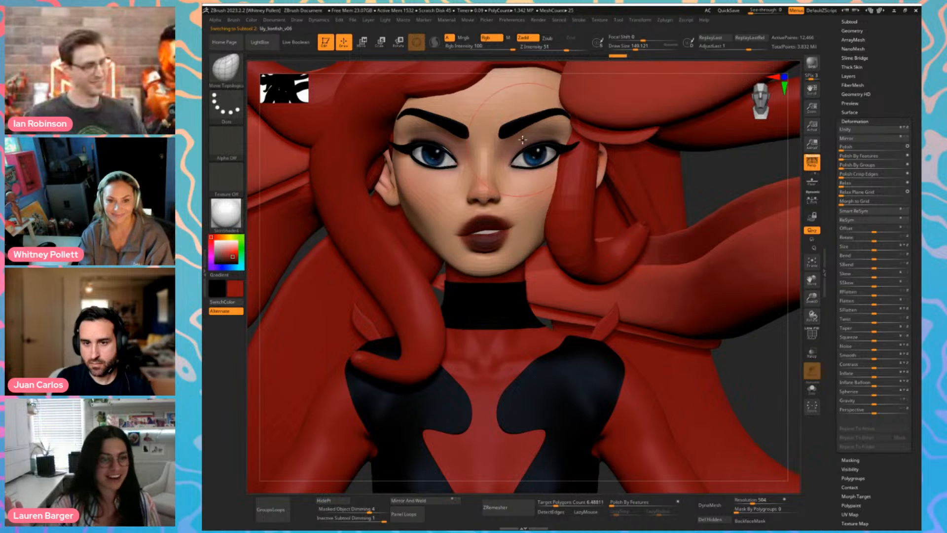
key("ctrl+z")
key("ctrl+z")
key("bracketright")
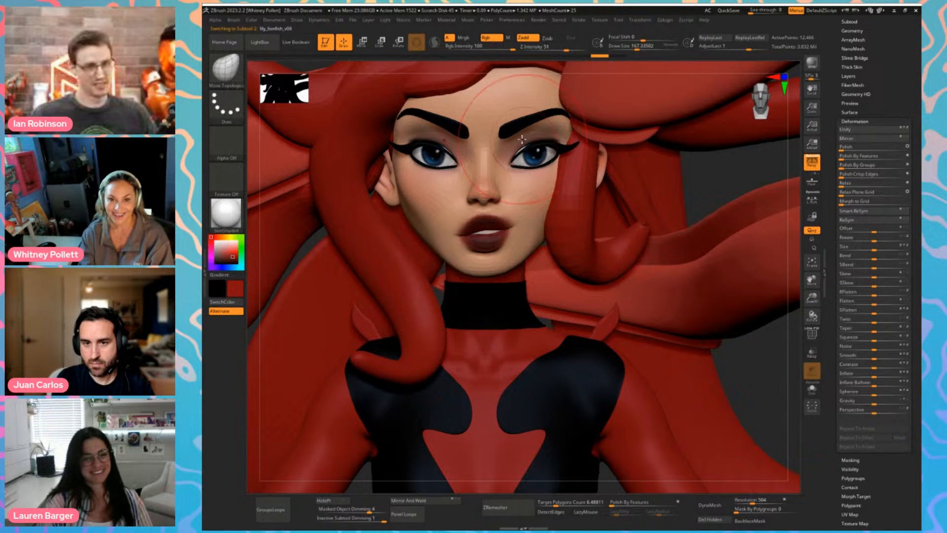
left_click_drag(518, 134, 515, 144)
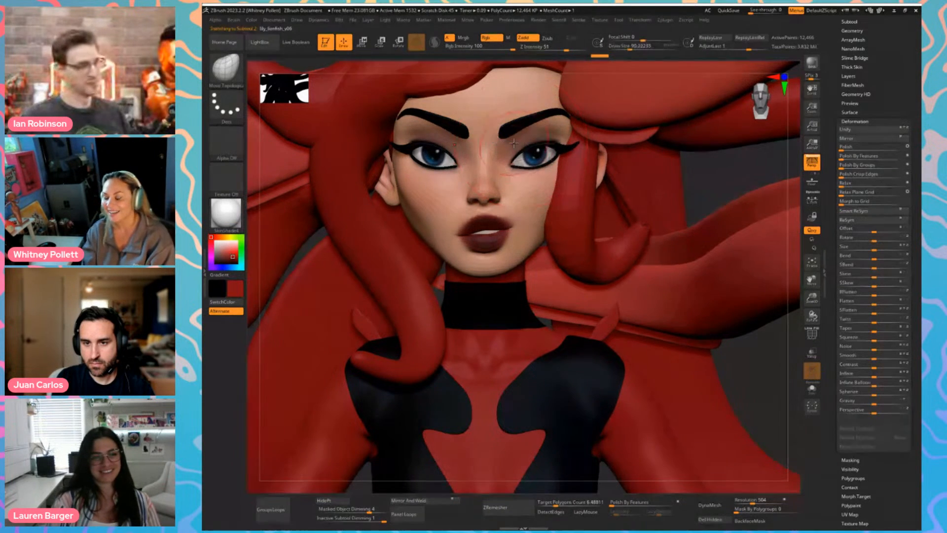
Fine-tune the upper lash line and the eyelids beneath it with smaller Move Topological strokes for a narrowed gaze
left_click(551, 144, "alt")
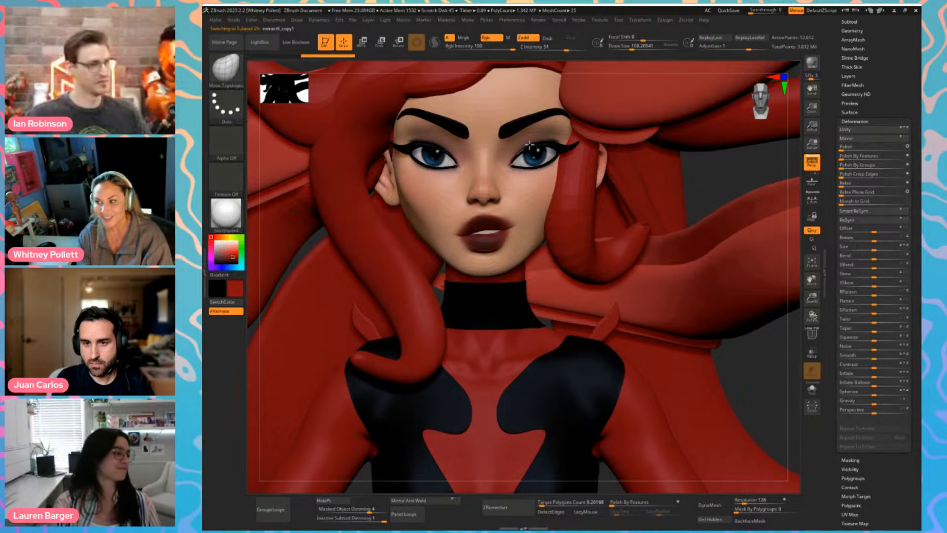
left_click(529, 143, "alt")
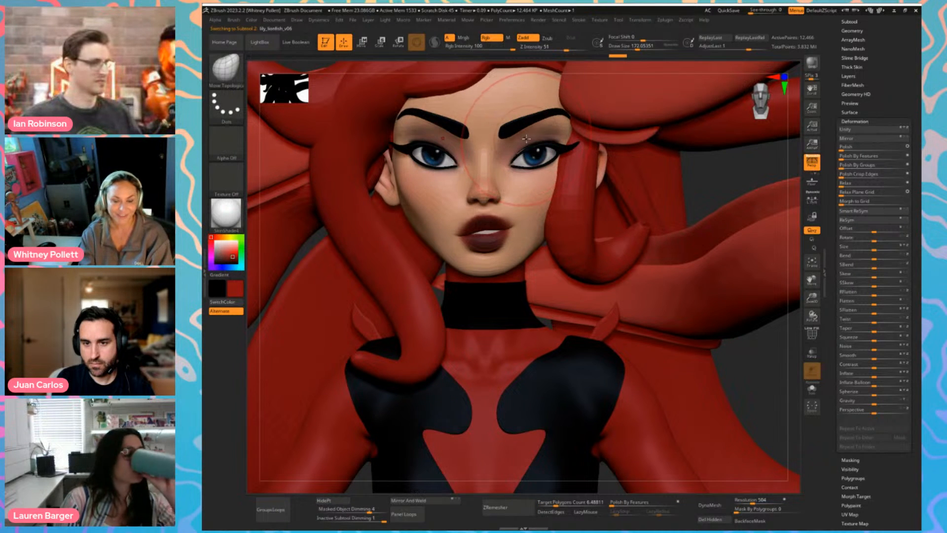
key("s")
left_click_drag(526, 140, 518, 140)
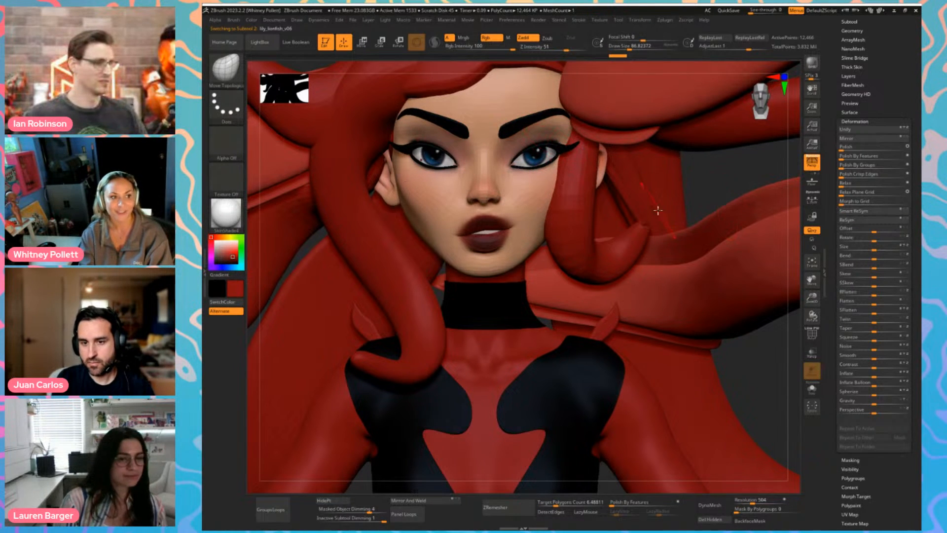
key("s")
left_click_drag(458, 238, 455, 239)
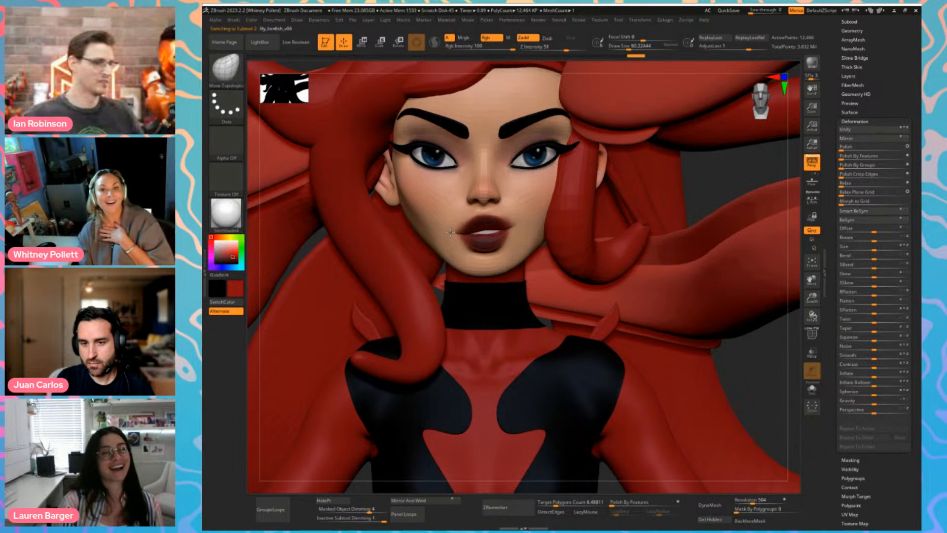
Nudge the mermaid's upper lip and mouth corner with small Move Topological strokes
key("s")
left_click_drag(480, 220, 475, 220)
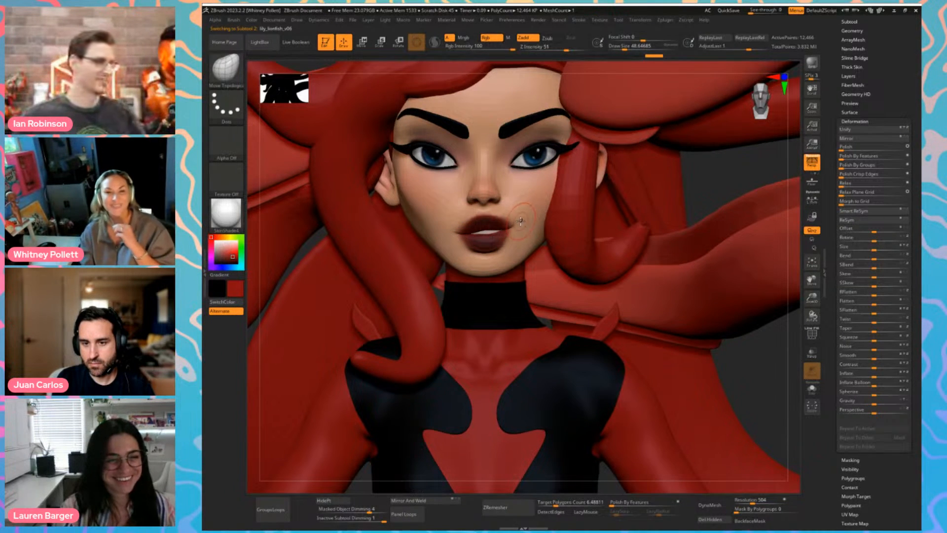
key("s")
left_click_drag(521, 221, 534, 222)
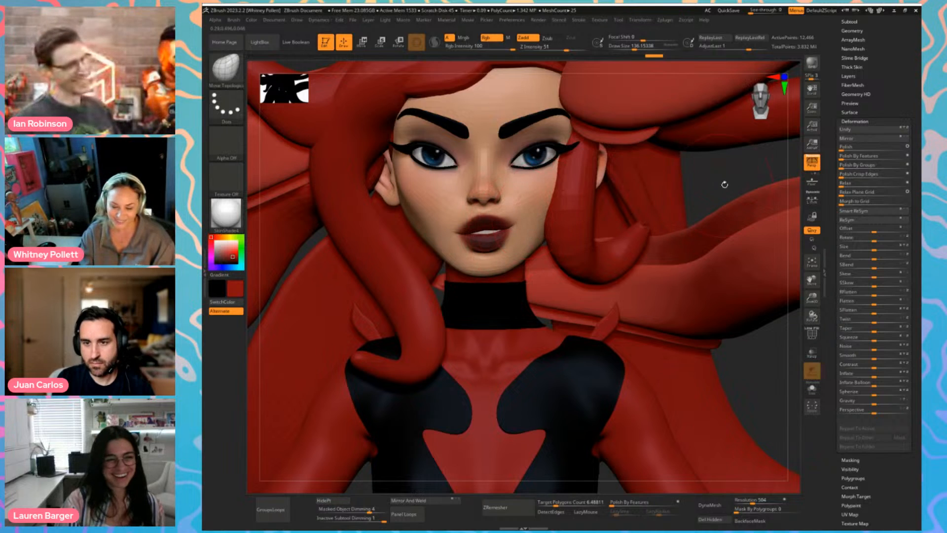
Select the eel3 subtool beside the mermaid's face and raise its subdivision level for detailing around the eye
left_click_drag(724, 185, 692, 118, "alt")
left_click_drag(711, 163, 642, 223)
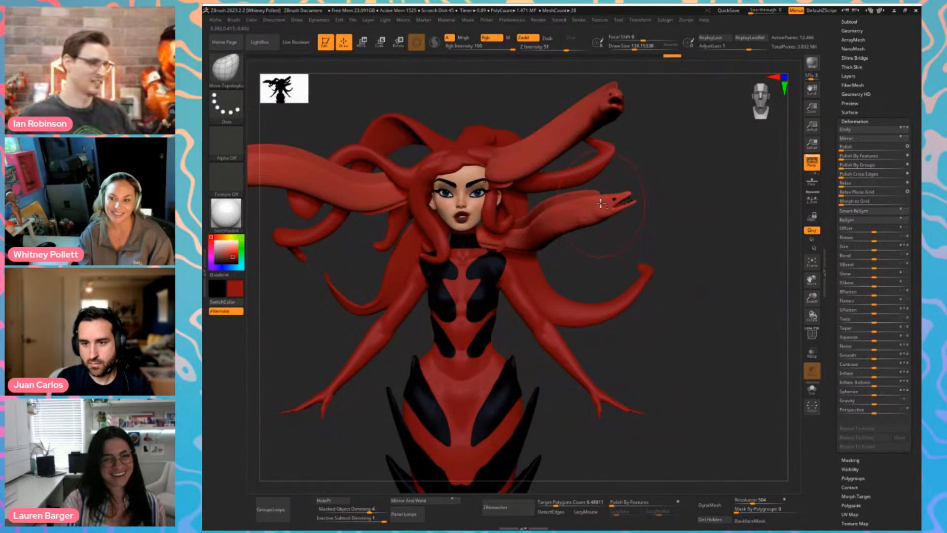
mouse_move(625, 166)
left_mouse_down("alt")
mouse_move(725, 288)
mouse_move(646, 175)
left_mouse_up("alt")
key("s")
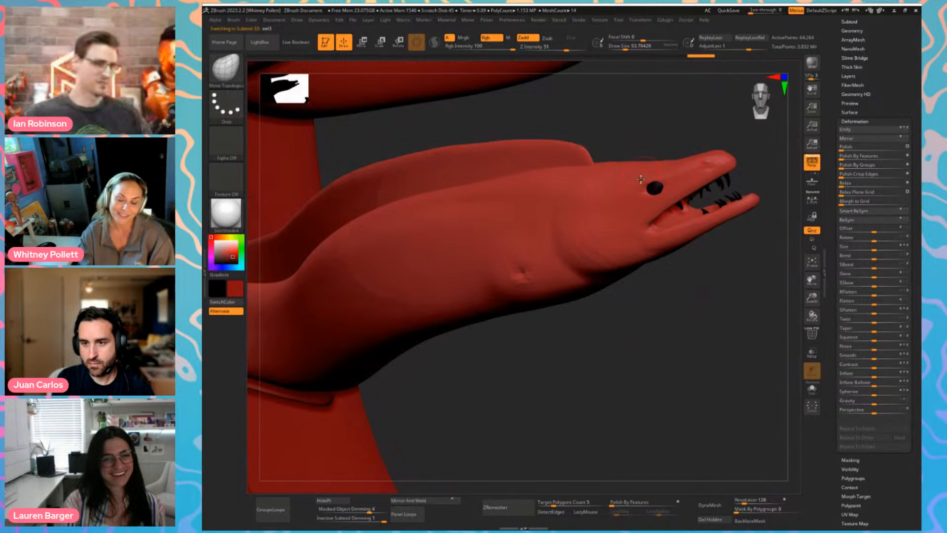
key("d")
right_click_drag(659, 140, 677, 170, "ctrl")
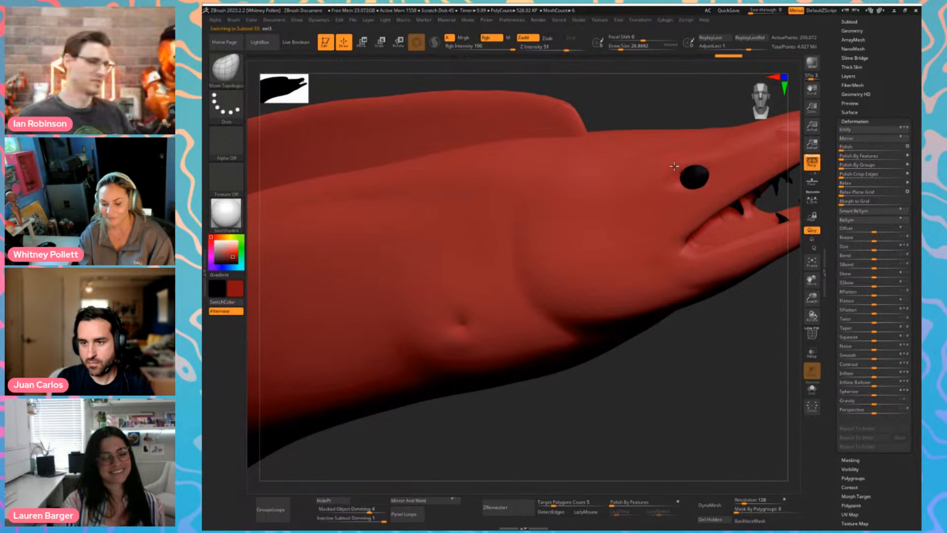
Isolate and mask the eel's eyes, restore the full mesh, and build up a smoothed brow ridge above the eye with ClayBuildup
key("b")
key("c")
key("b")
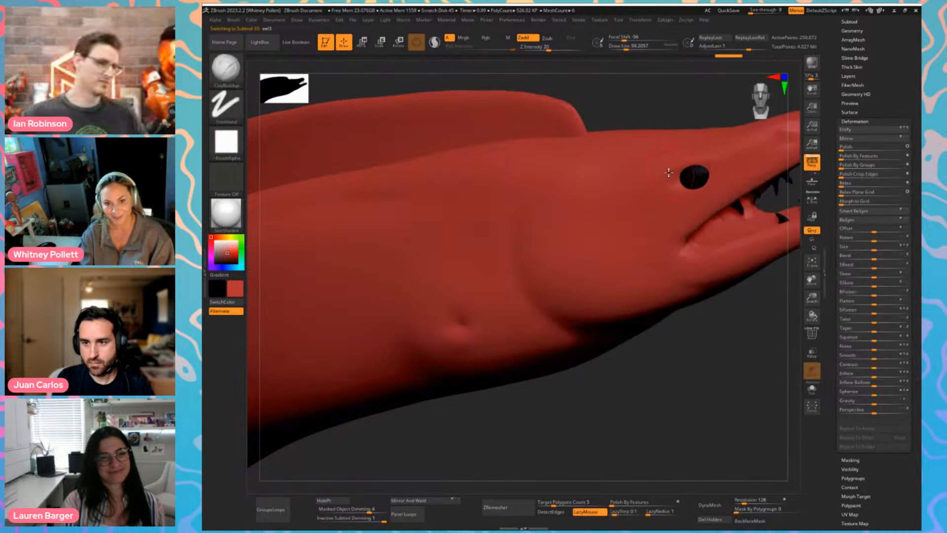
left_click(694, 174, "ctrl+shift")
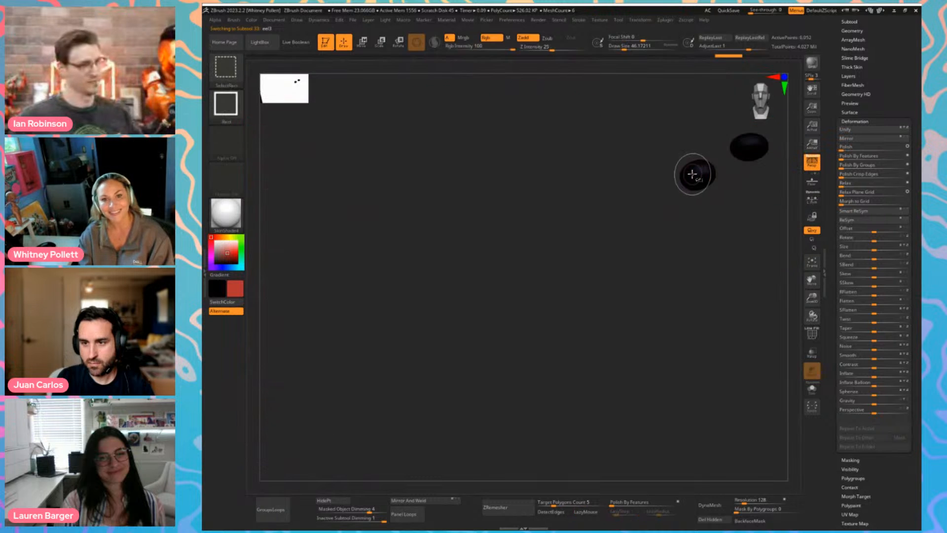
left_click_drag(638, 116, 785, 282, "ctrl")
left_click(736, 270, "ctrl+shift")
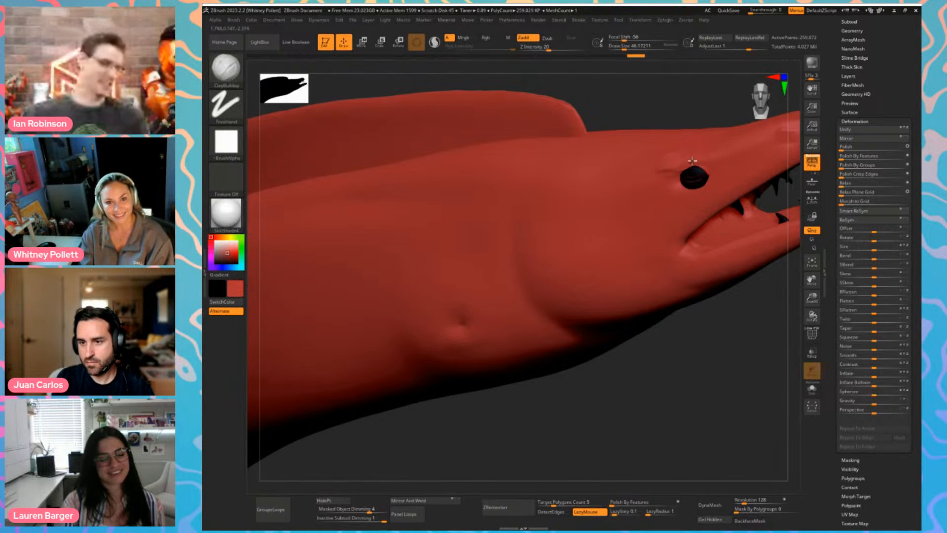
left_click_drag(688, 163, 682, 163, "shift")
key("s")
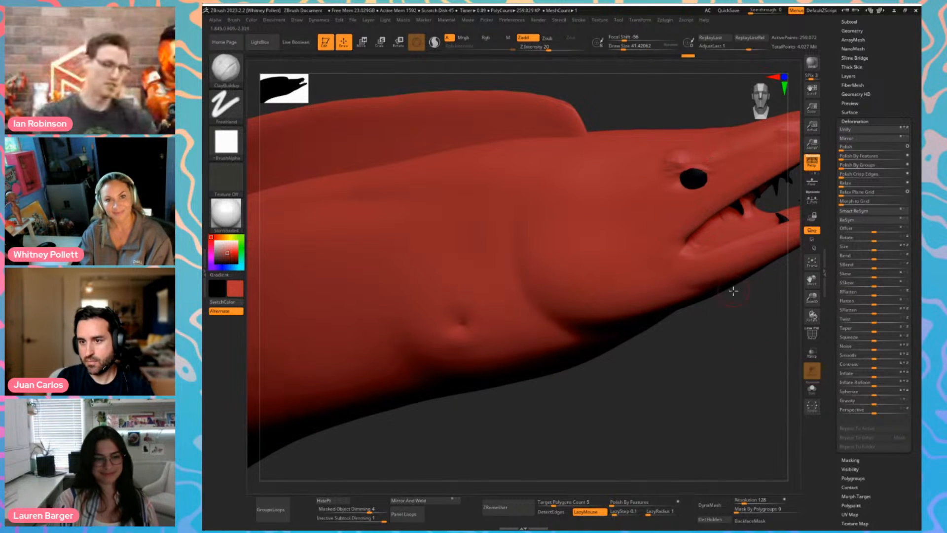
left_click_drag(733, 290, 682, 314, "alt")
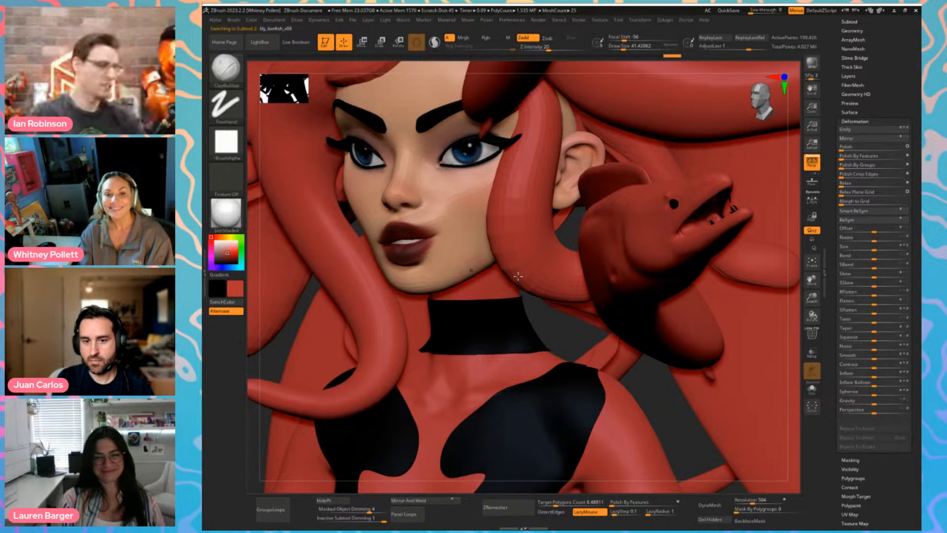
Examine the mermaid's face up close and the whole character's hair and eel silhouette from the front
key("f")
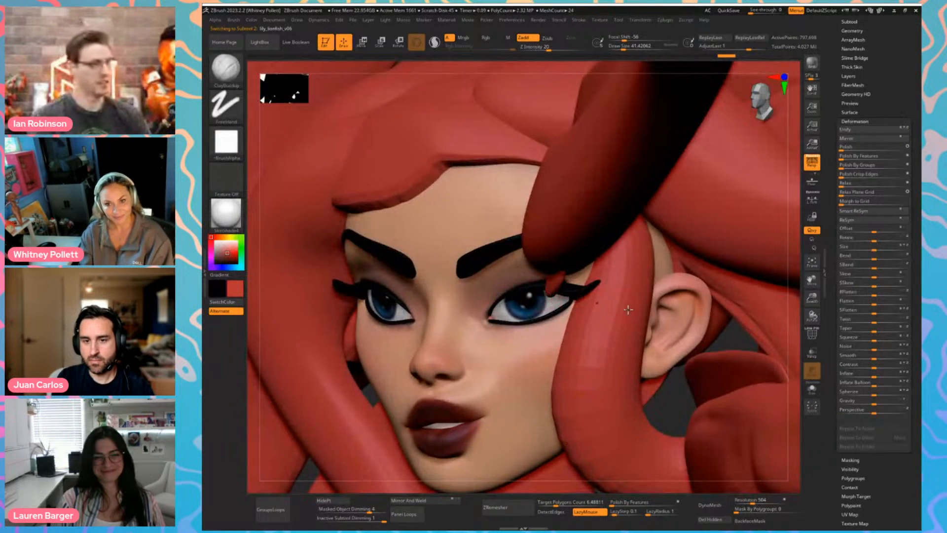
key("f")
left_click_drag(639, 321, 665, 404, "shift")
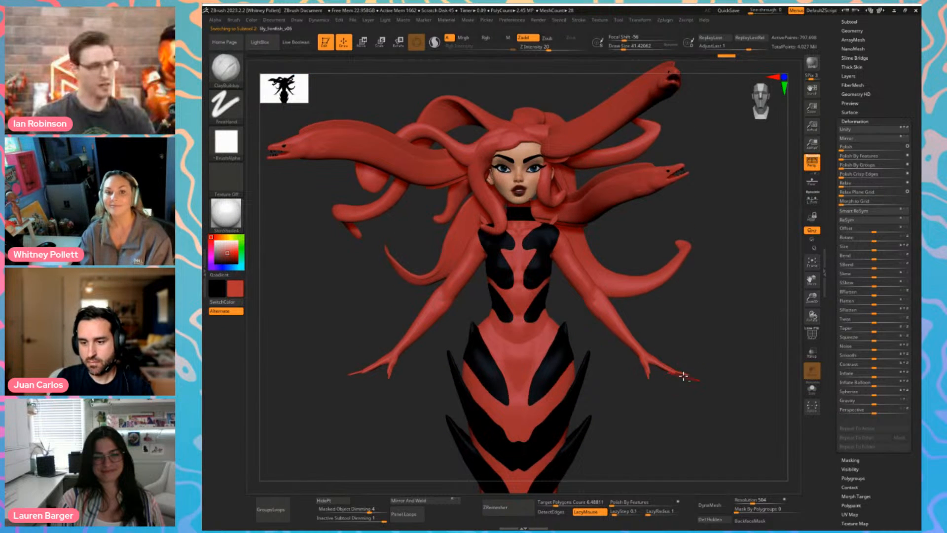
key("shift+f")
key("shift+f")
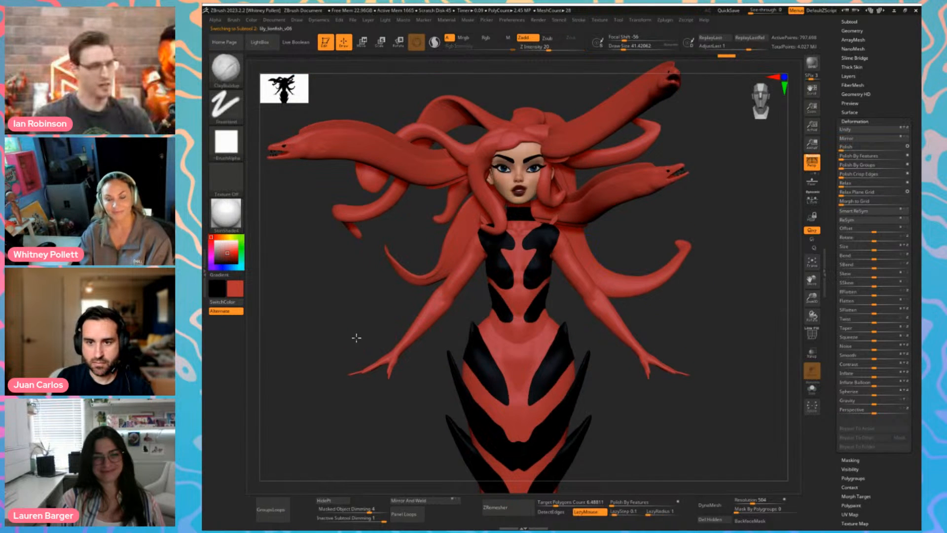
key("s")
mouse_move(355, 338)
left_mouse_down()
mouse_move(378, 379)
mouse_move(363, 391)
mouse_move(319, 334)
mouse_move(387, 262)
mouse_move(394, 413)
left_mouse_up()
key("shift+f")
key("shift+f")
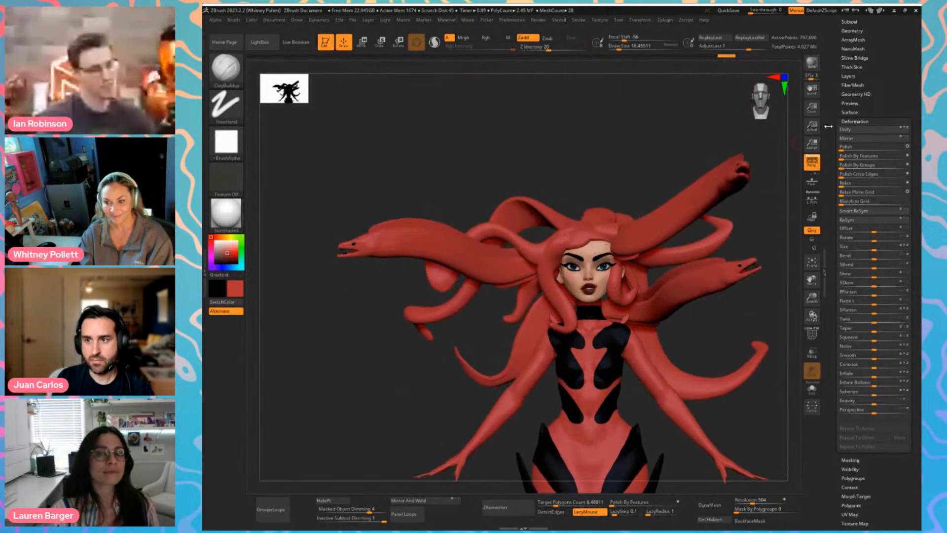
Select the upper eel2 subtool and duplicate the eel within the same mesh using the Transpose gizmo
left_click(878, 22)
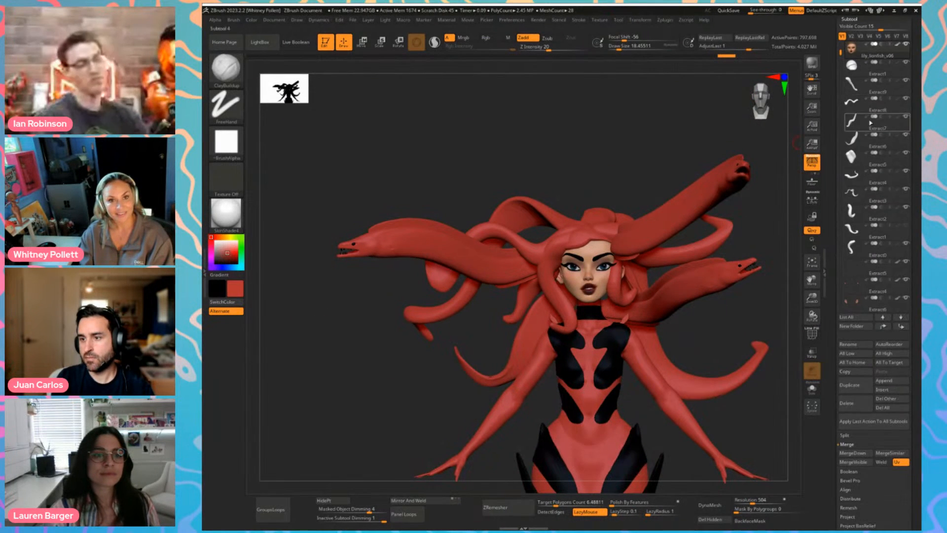
left_click(675, 220, "alt")
key("shift+f")
key("shift+f")
left_click_drag(631, 159, 648, 176)
key("w")
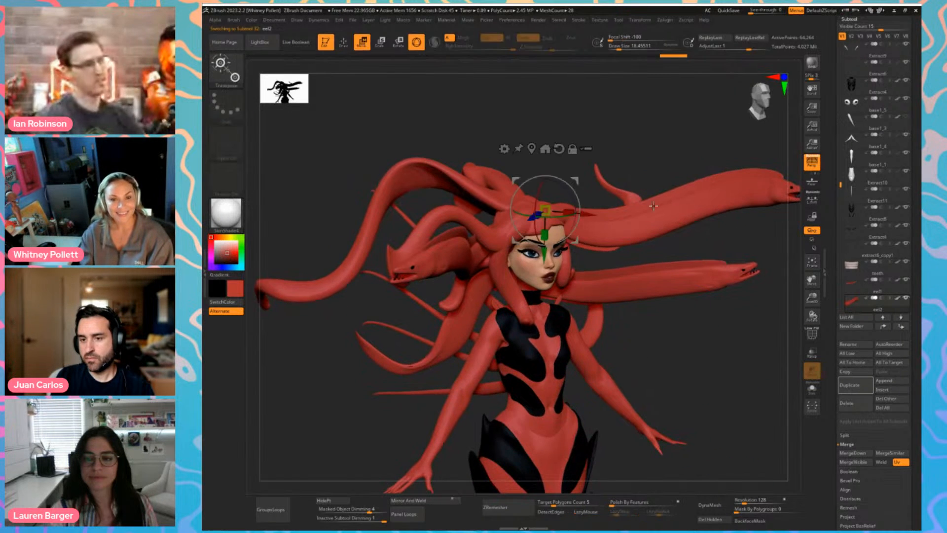
mouse_move(681, 251)
left_mouse_down("shift")
mouse_move(689, 250)
mouse_move(678, 244)
left_mouse_up("shift")
left_click_drag(546, 211, 522, 166, "ctrl")
Rotate the copied eel with the gizmo so it rises from the back of the head over the hair
right_click_drag(504, 205, 531, 263, "alt")
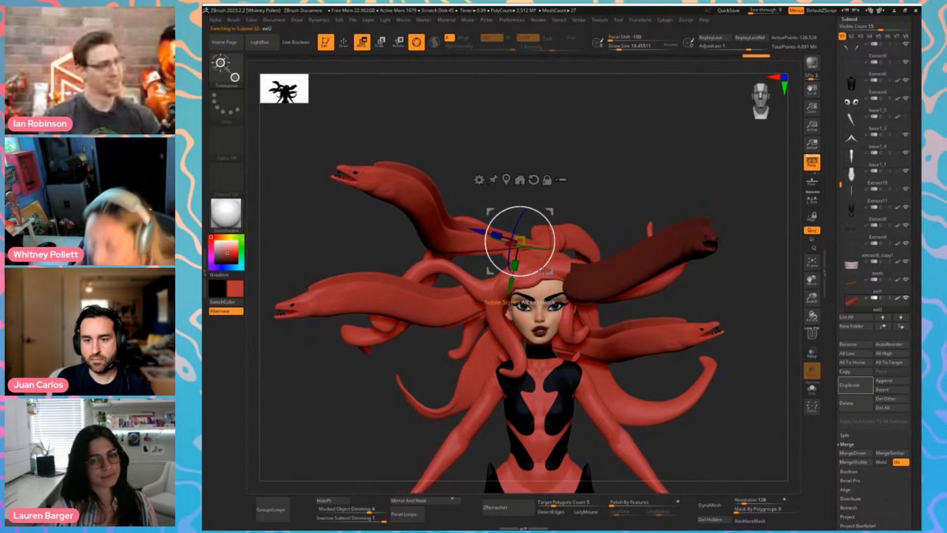
left_click_drag(550, 212, 565, 242)
left_click_drag(521, 173, 532, 171)
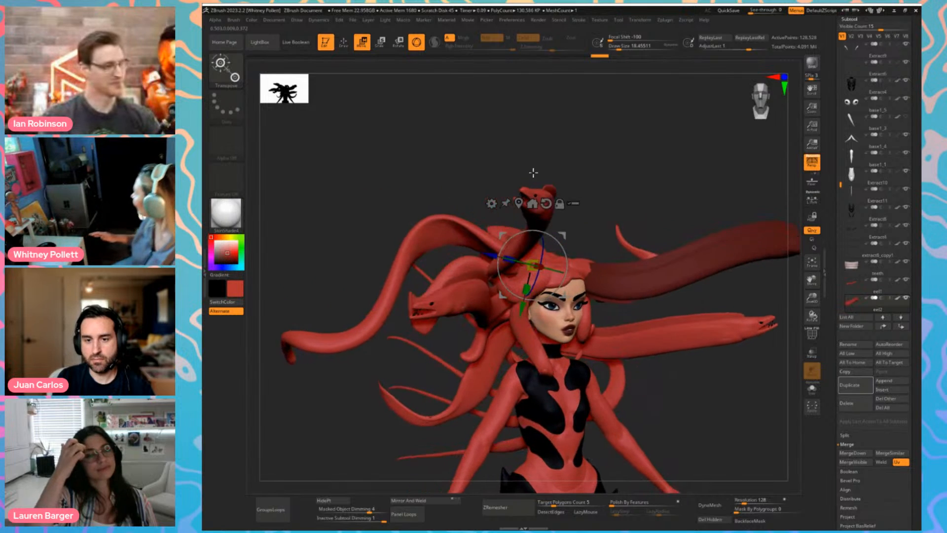
left_click_drag(544, 251, 536, 269)
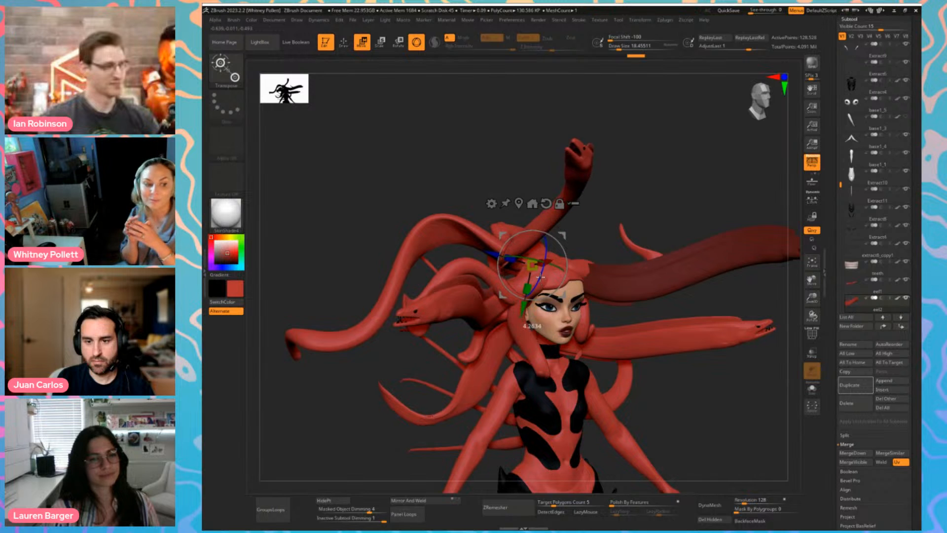
left_click_drag(481, 186, 508, 158)
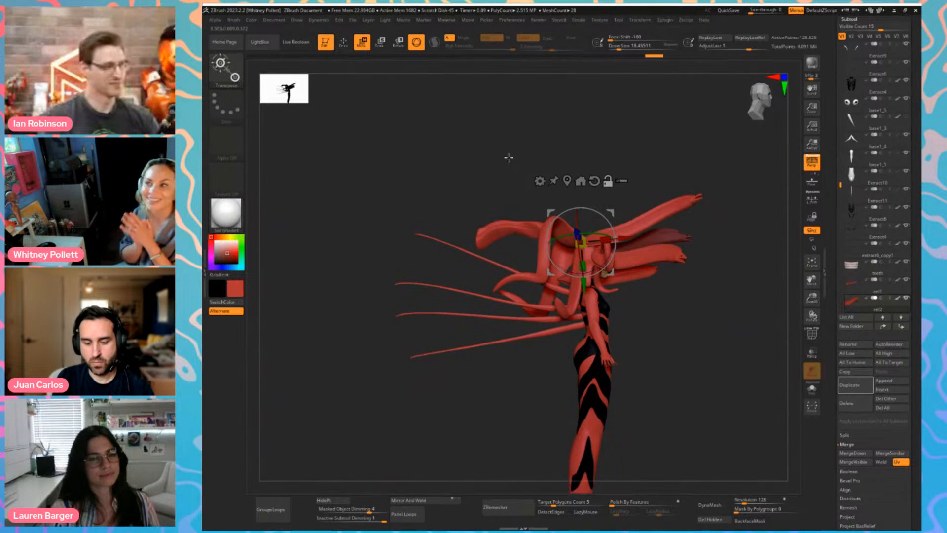
Clear the mask and bend the copied eel into an upright curve above the head with a large Move brush
key("b")
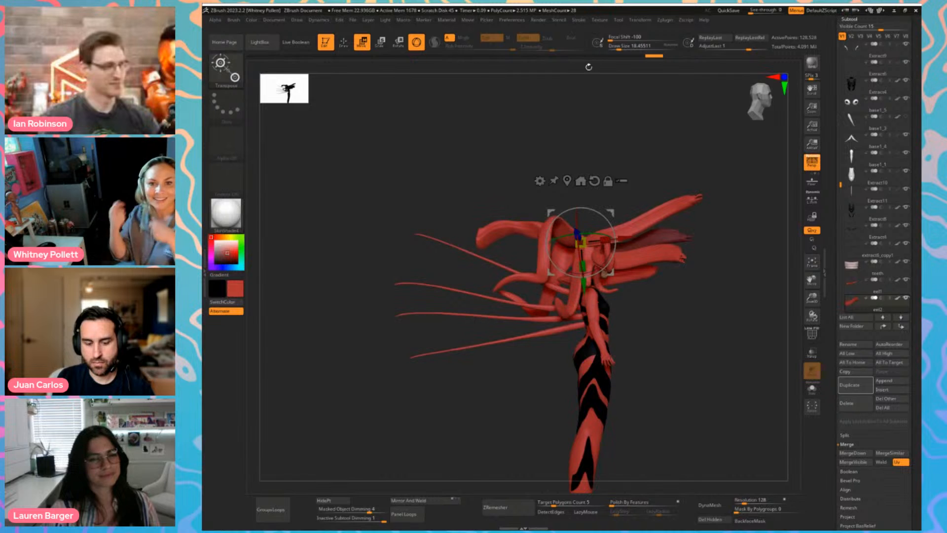
key("b")
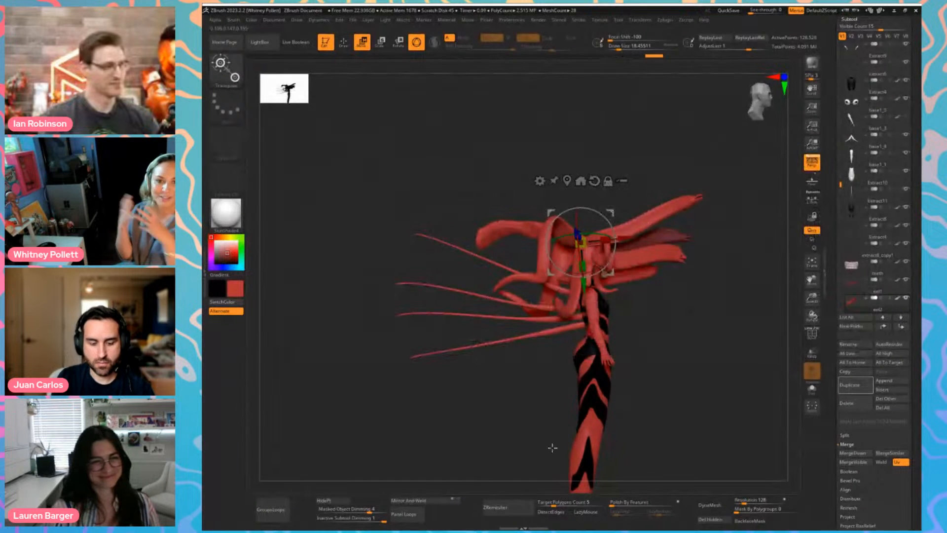
key("b")
key("m")
key("v")
left_click_drag(525, 174, 569, 219)
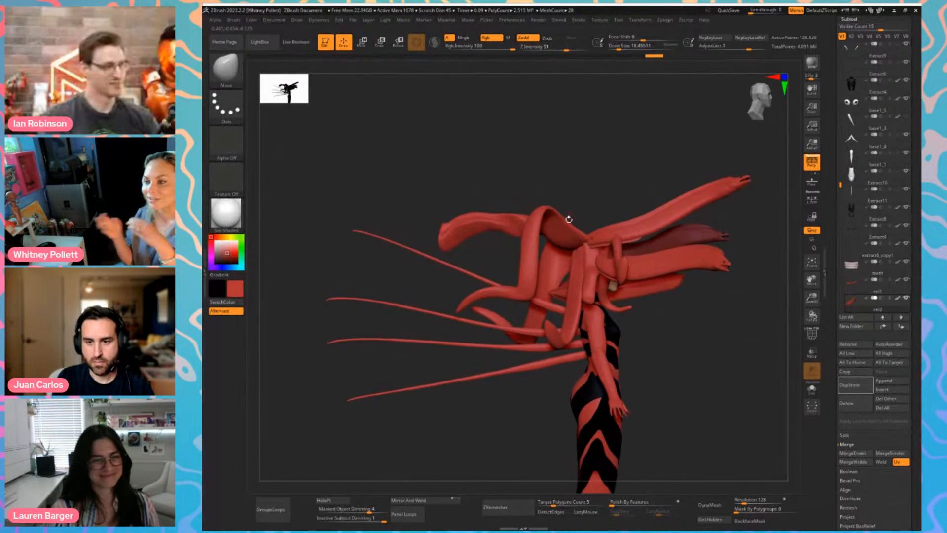
left_click(662, 205, "alt")
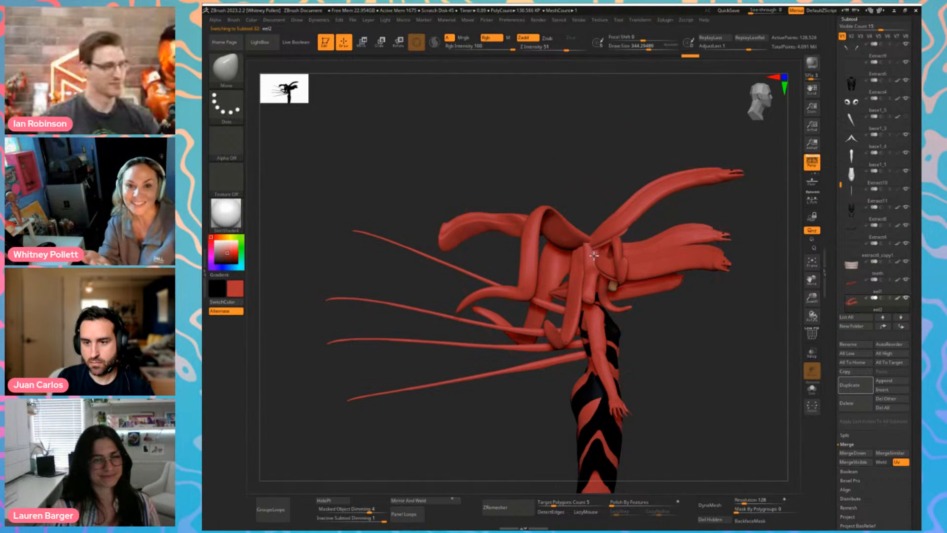
mouse_move(627, 183)
left_mouse_down()
mouse_move(569, 186)
mouse_move(607, 178)
left_mouse_up()
key("s")
left_click(571, 201)
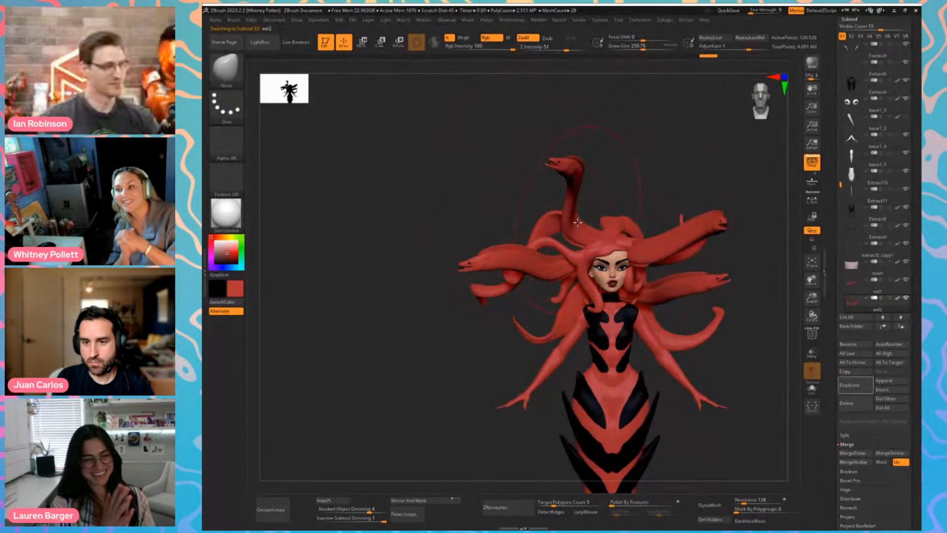
left_click(578, 222)
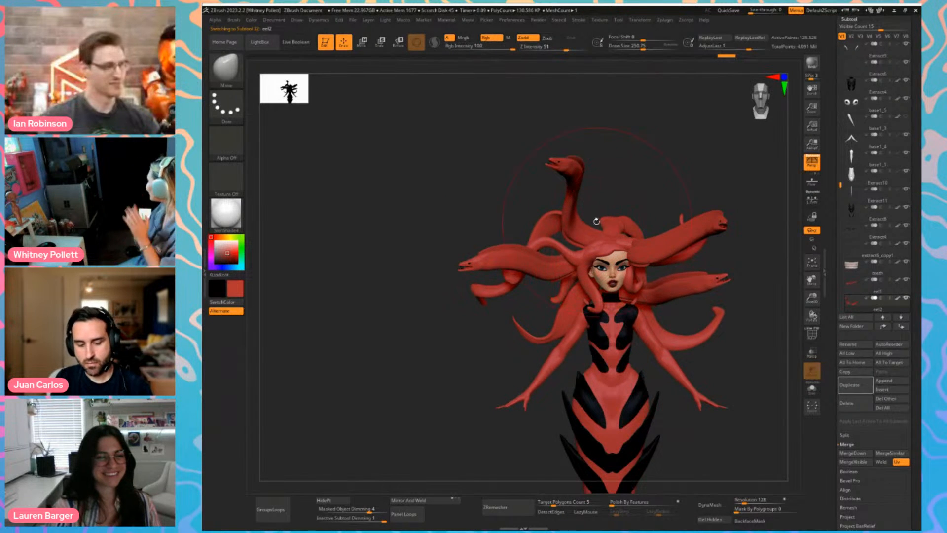
key("ctrl+z")
Arch the eel on the mermaid's right side and the upper eel on her left side with resized Move strokes
key("s")
left_click_drag(520, 265, 523, 265)
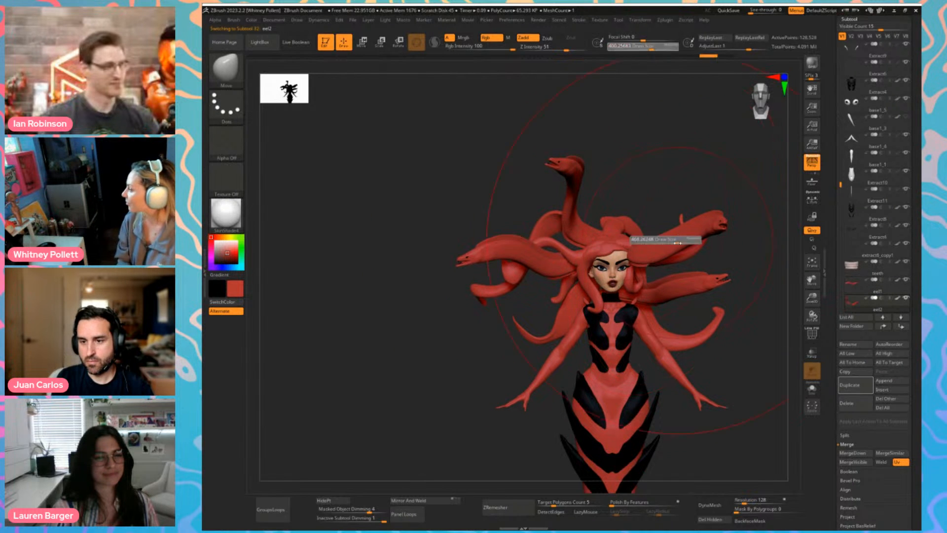
left_click_drag(674, 242, 668, 201)
key("ctrl+z")
key("s")
mouse_move(670, 237)
left_mouse_down()
mouse_move(661, 237)
mouse_move(679, 237)
mouse_move(681, 202)
mouse_move(670, 221)
left_mouse_up()
key("ctrl+shift")
Refine the neck of the upright eel and the lower eel on her left side with smaller Move strokes
key("s")
key("s")
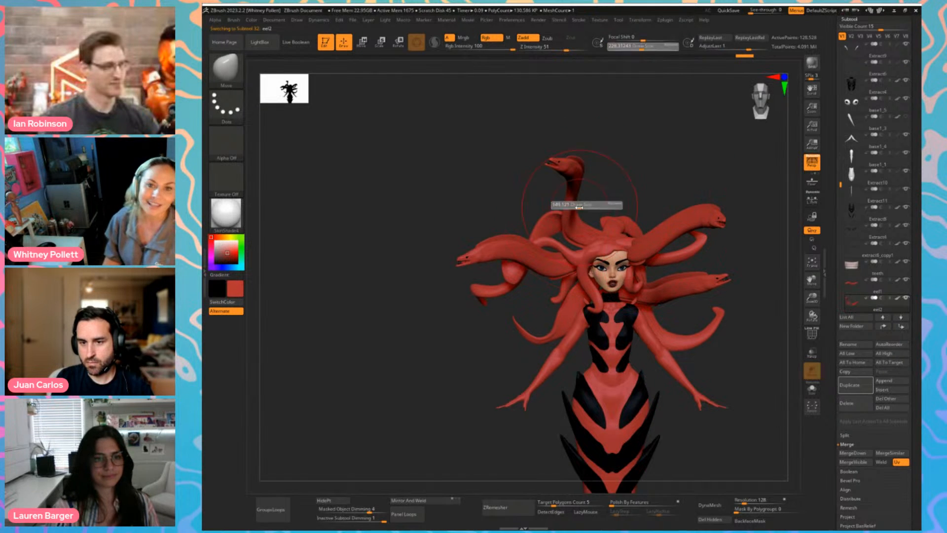
left_click_drag(565, 205, 557, 207)
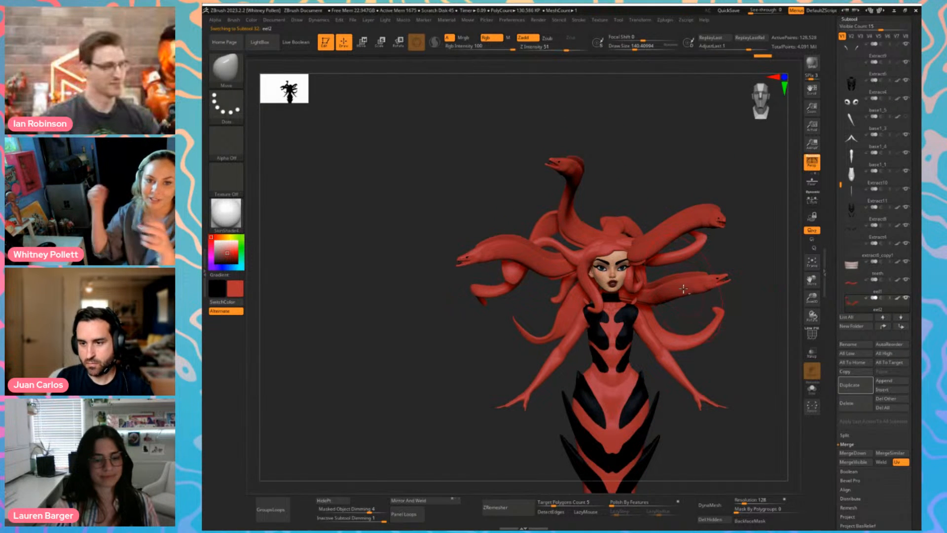
key("s")
left_click_drag(684, 289, 694, 289)
Select the curled hair strand under the lower eel and adjust its curve with the Move brush
left_click(686, 350, "alt")
key("s")
left_click_drag(683, 345, 681, 345)
mouse_move(681, 345)
left_mouse_down()
mouse_move(672, 325)
mouse_move(705, 351)
mouse_move(703, 332)
mouse_move(693, 332)
mouse_move(716, 334)
mouse_move(723, 319)
mouse_move(681, 311)
mouse_move(613, 270)
mouse_move(422, 266)
mouse_move(647, 321)
mouse_move(701, 324)
mouse_move(686, 332)
left_mouse_up()
key("s")
key("s")
key("s")
Swap the active colours to black and raise the arch of the upper eel on her left side with the Move brush
key("v")
left_click_drag(594, 351, 677, 285)
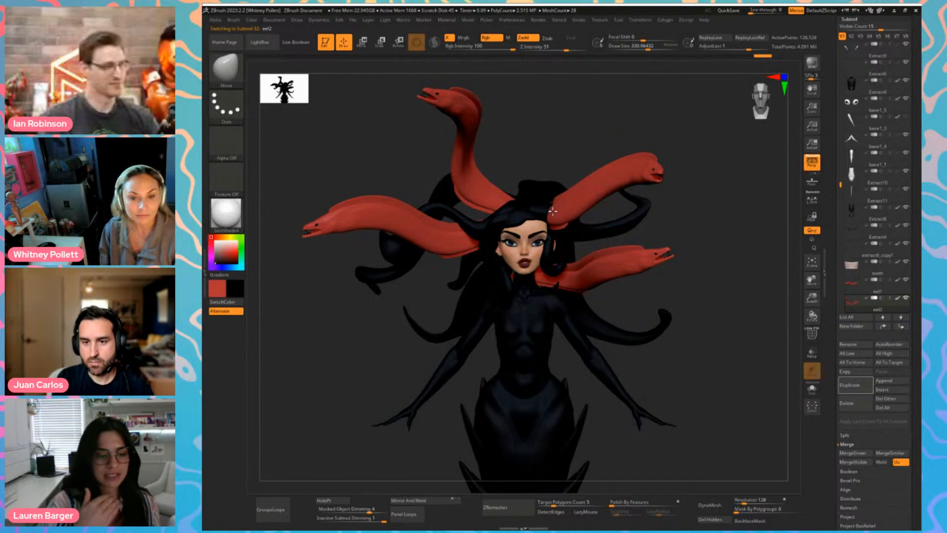
key("s")
mouse_move(591, 182)
left_mouse_down()
mouse_move(611, 181)
mouse_move(590, 173)
left_mouse_up()
key("s")
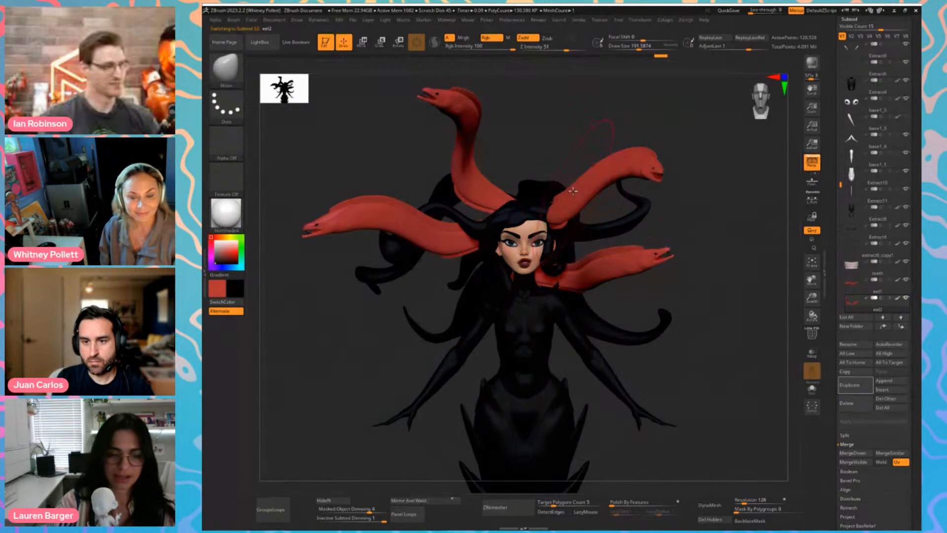
From the side view, pull the lowest eel's head and body down away from the face with a large Move brush
left_click(544, 188, "alt")
key("s")
left_click_drag(542, 173, 605, 188)
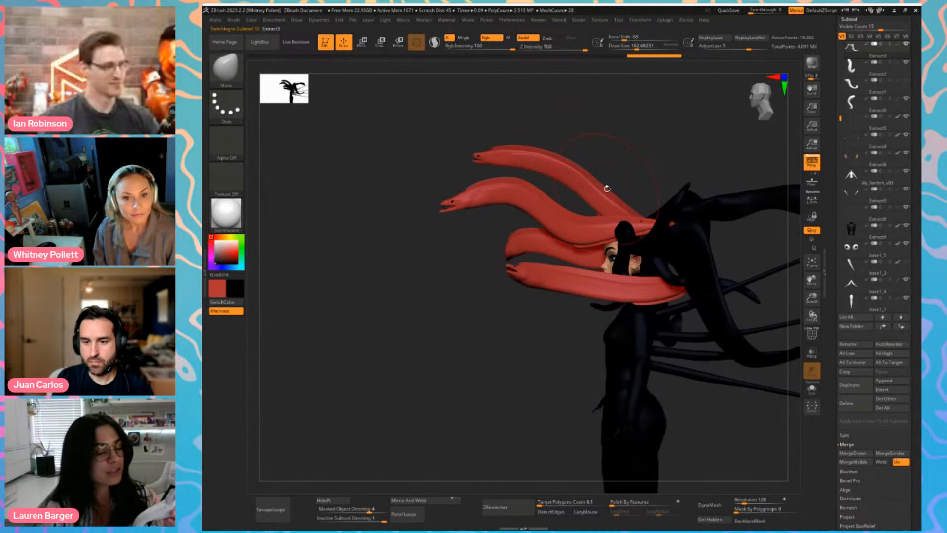
left_click_drag(426, 327, 553, 342, "alt")
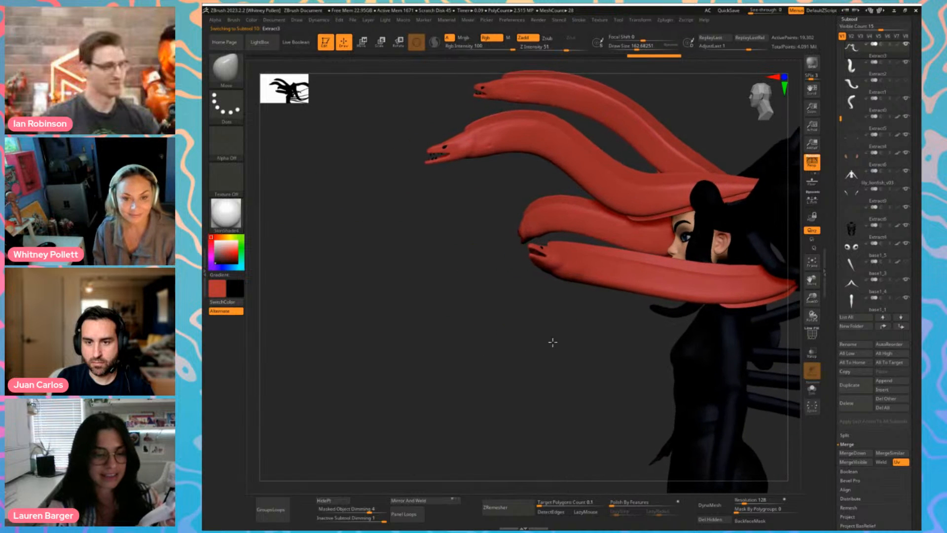
left_click(580, 258, "alt")
mouse_move(542, 305)
left_mouse_down("alt")
mouse_move(590, 395)
mouse_move(597, 322)
mouse_move(608, 311)
mouse_move(607, 351)
left_mouse_up("alt")
key("s")
mouse_move(594, 389)
left_mouse_down("alt")
mouse_move(503, 336)
mouse_move(461, 340)
left_mouse_up("alt")
key("s")
mouse_move(580, 312)
left_mouse_down()
mouse_move(571, 309)
mouse_move(558, 360)
left_mouse_up()
key("s")
left_click_drag(630, 316, 622, 317)
left_click_drag(690, 318, 684, 288)
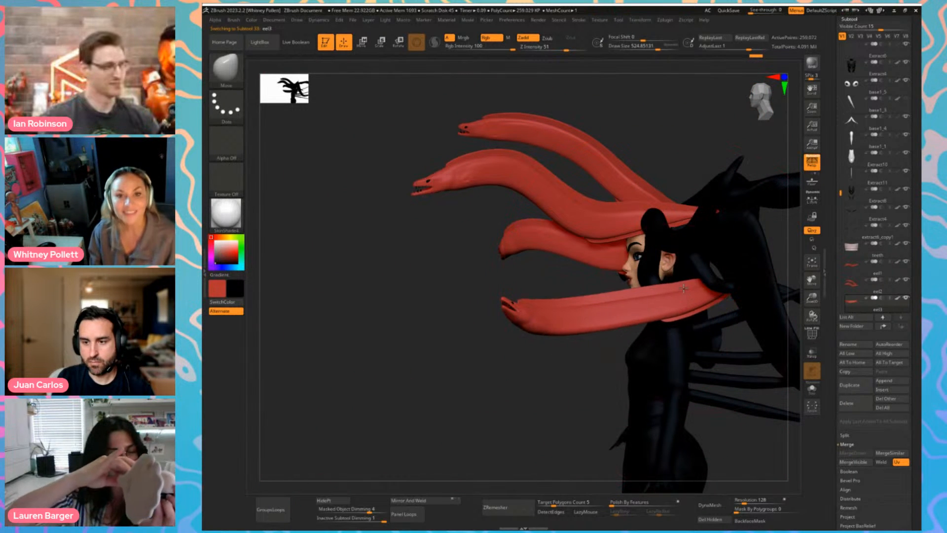
mouse_move(625, 337)
left_mouse_down()
mouse_move(602, 394)
mouse_move(613, 393)
mouse_move(575, 390)
left_mouse_up()
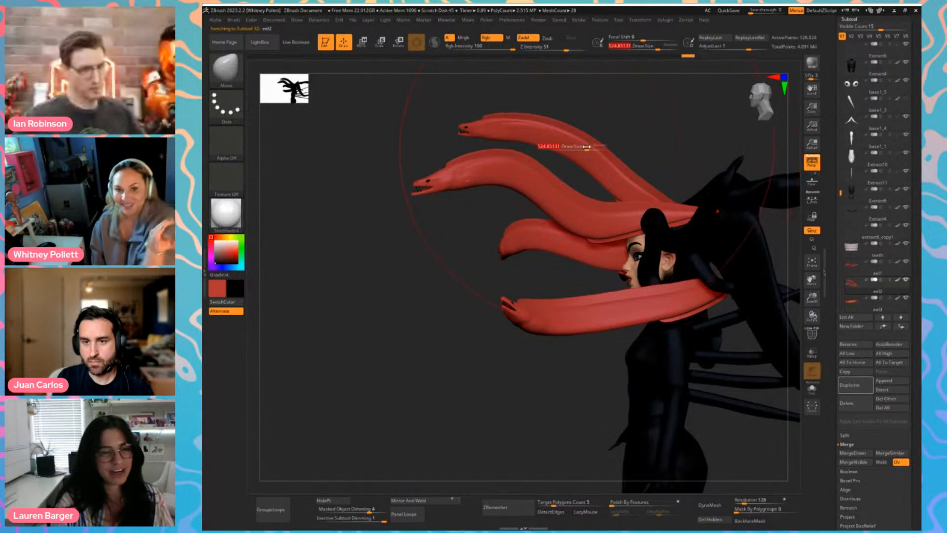
Raise the head and neck of the topmost eel with a large Move brush stroke from the side view
left_click(567, 138, "alt")
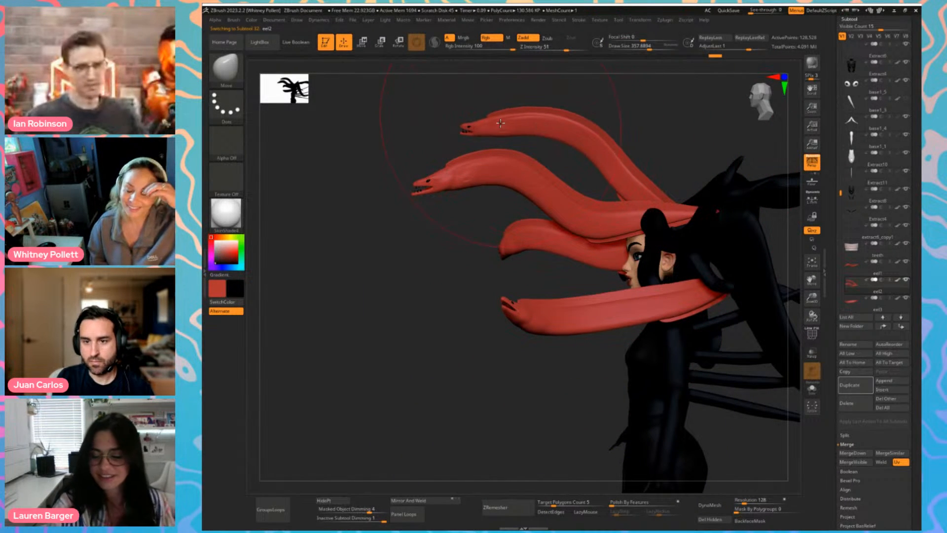
left_click_drag(500, 123, 516, 91)
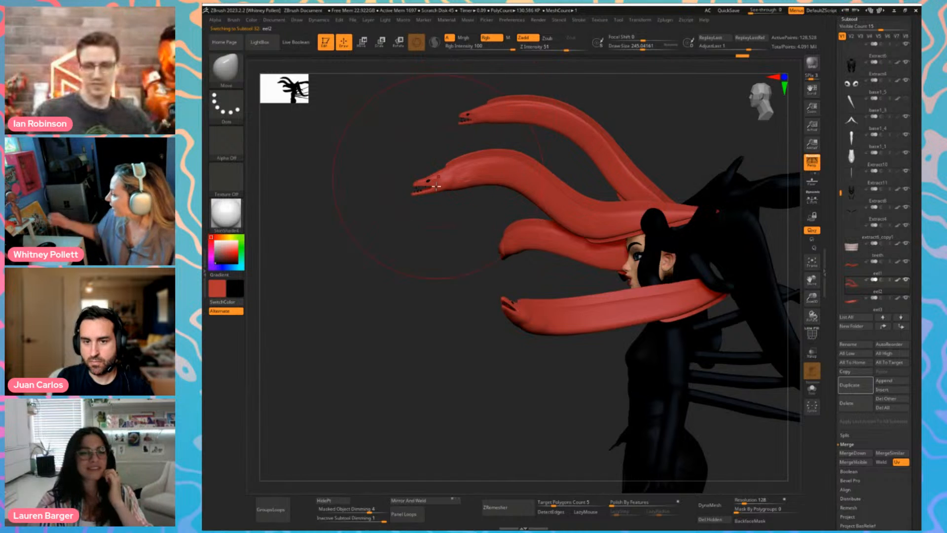
right_click_drag(436, 186, 605, 197)
Select the tail fin, swap the active colour to red and reduce the Move brush's draw size to about 136
left_click_drag(429, 339, 450, 150, "shift")
key("shift+f")
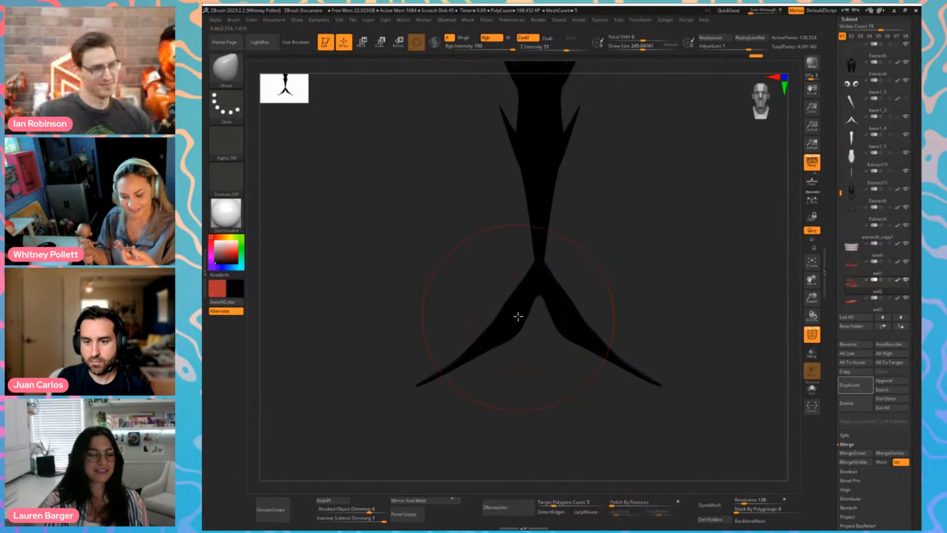
left_click(527, 285, "alt")
key("v")
key("shift+f")
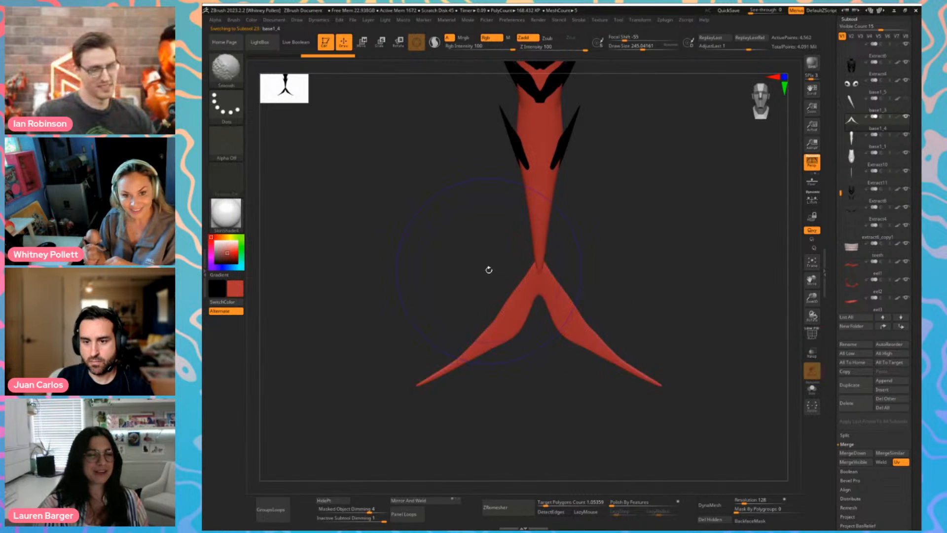
key("f")
key("s")
left_click(406, 316)
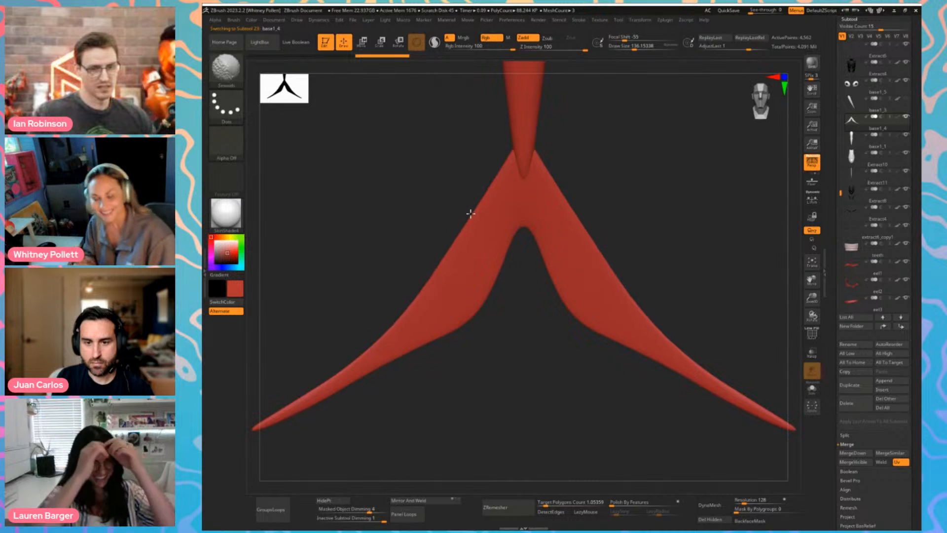
mouse_move(464, 170)
left_mouse_down("alt")
mouse_move(391, 163)
mouse_move(437, 345)
mouse_move(431, 357)
left_mouse_up("alt")
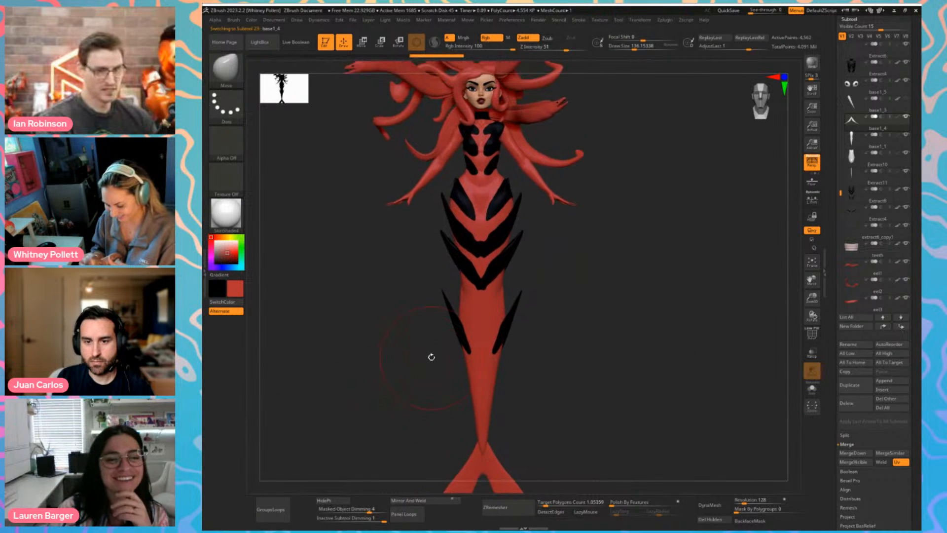
Select the tail mesh and refine its side contour below the chevrons with the Move brush at a draw size of about 97
left_click_drag(421, 278, 452, 284, "alt")
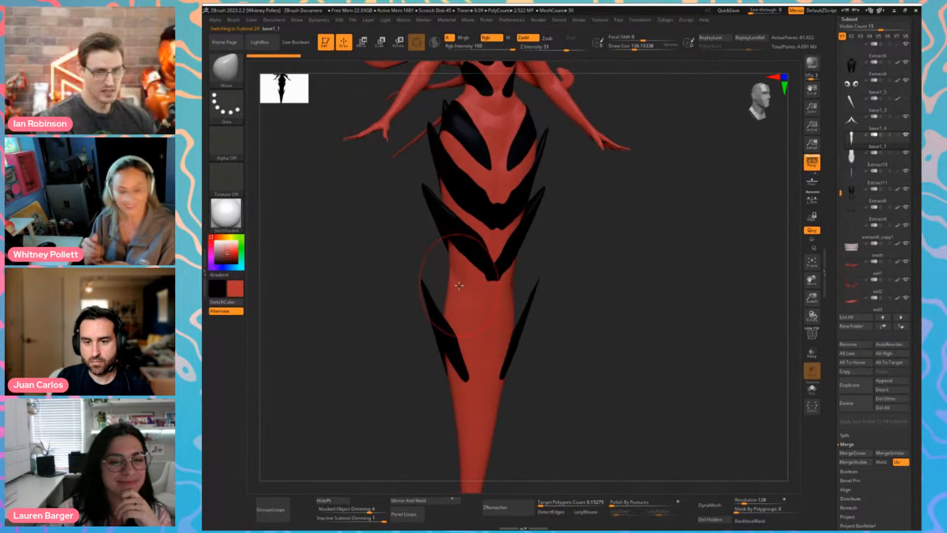
key("s")
left_click(458, 283)
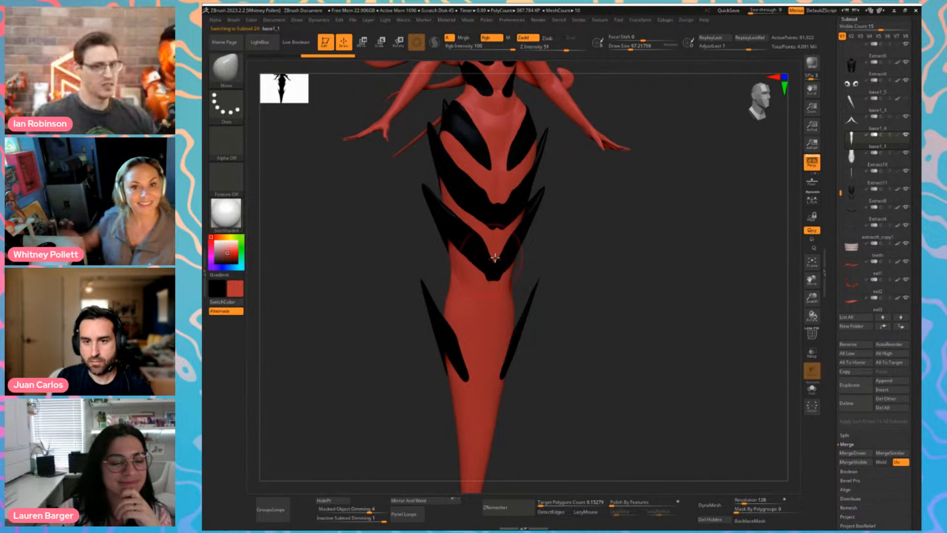
left_click_drag(598, 229, 676, 403, "shift")
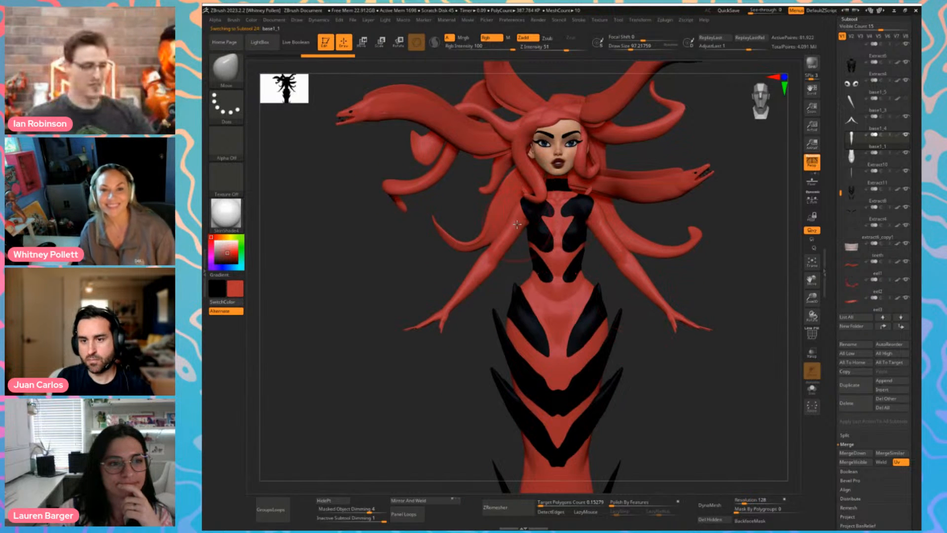
left_click_drag(388, 274, 403, 277, "alt")
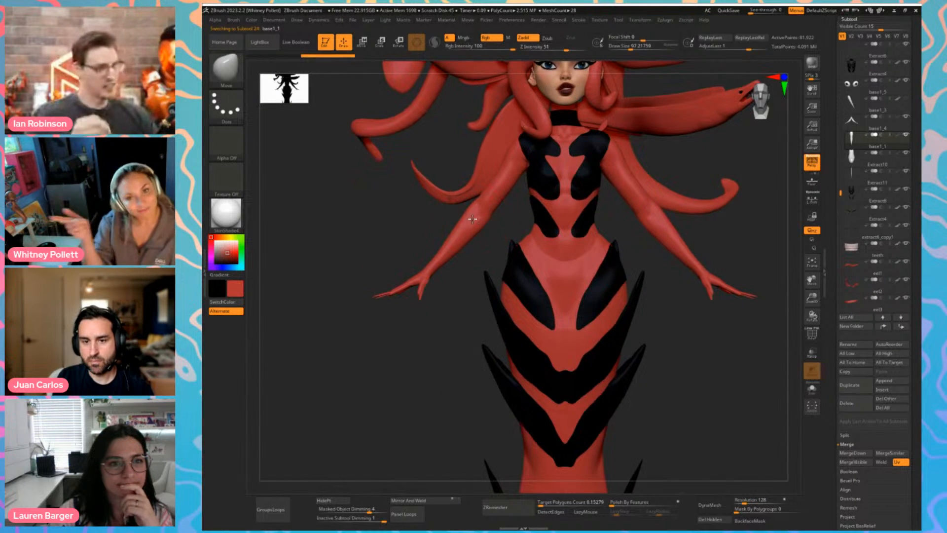
Select the body mesh, raise its subdivision level and refine the hips with the Move brush at a draw size of about 120
left_click(467, 202, "alt")
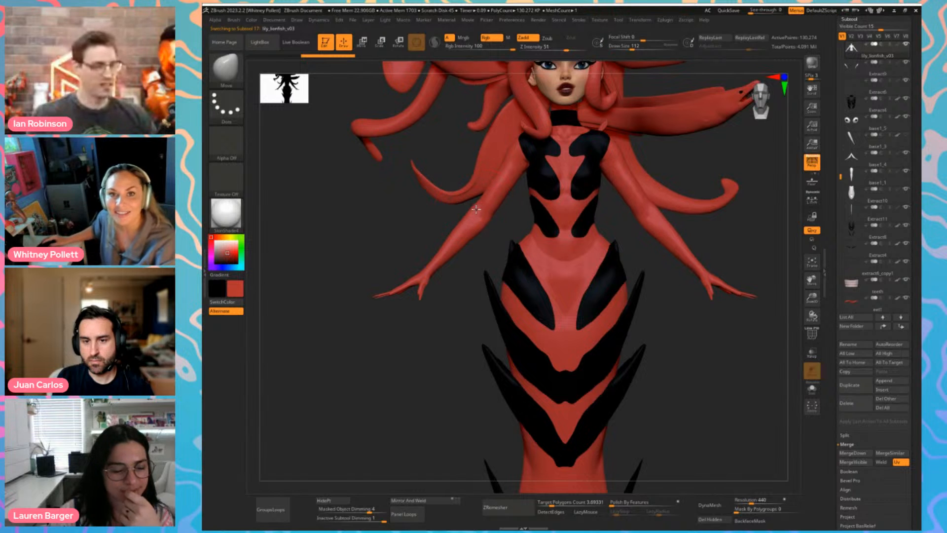
key("s")
left_click_drag(474, 207, 483, 219)
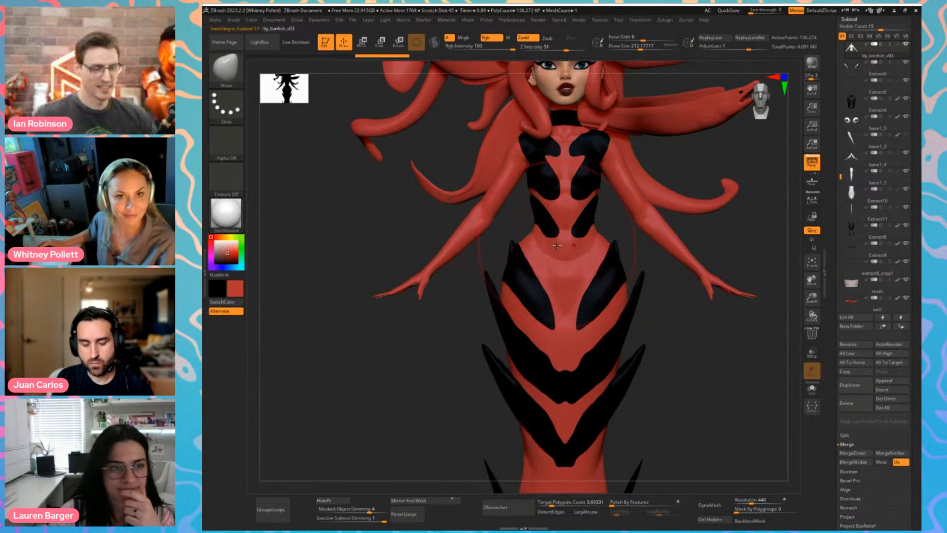
key("b")
key("m")
key("v")
key("d")
key("s")
left_click_drag(544, 256, 535, 255)
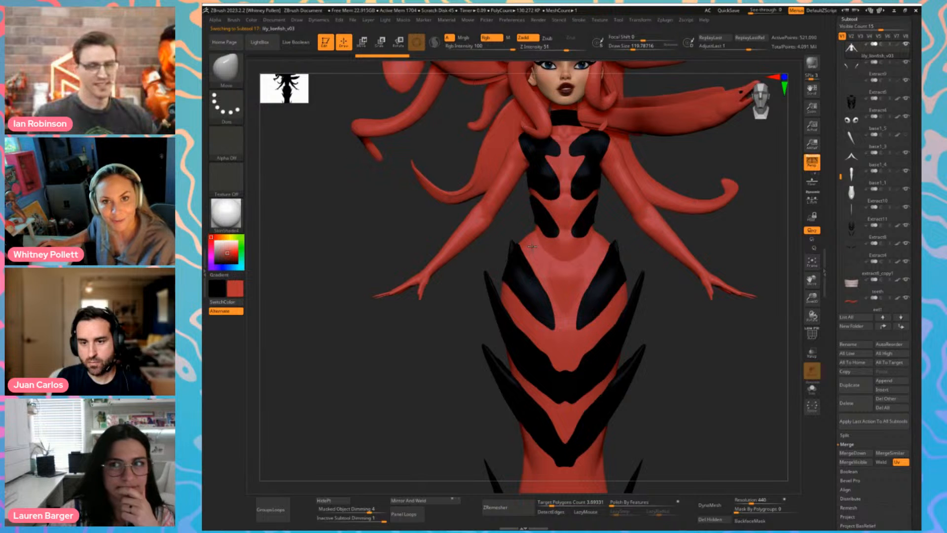
Select the eels from the side view and adjust the strands behind the head with a larger Move brush
mouse_move(395, 336)
left_mouse_down()
mouse_move(476, 357)
mouse_move(471, 321)
left_mouse_up()
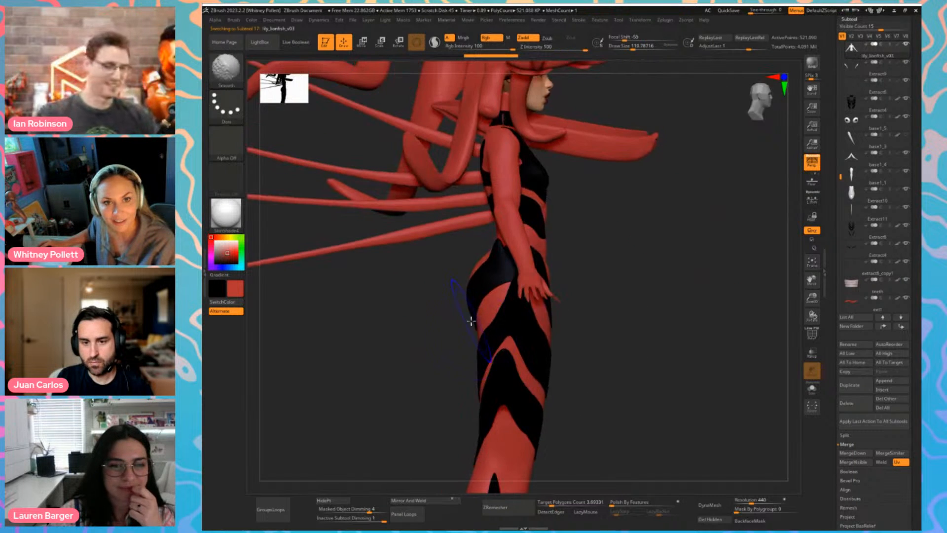
left_click_drag(430, 345, 461, 354)
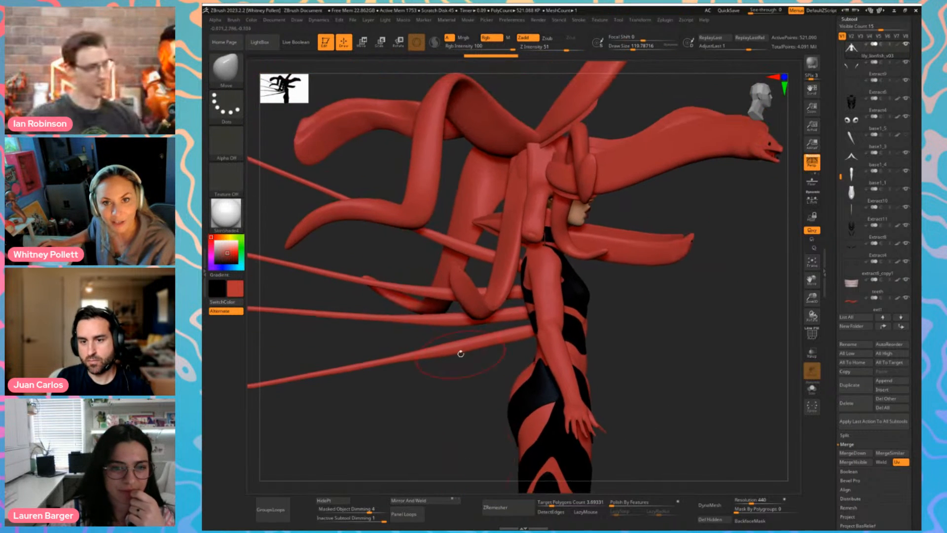
left_click(651, 252, "alt")
left_click_drag(661, 205, 590, 280, "alt")
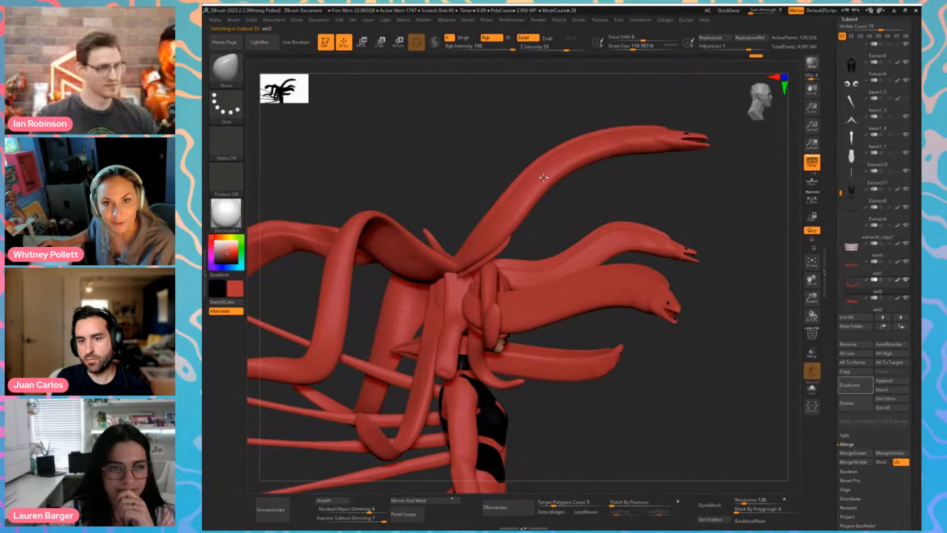
mouse_move(547, 185)
left_mouse_down()
mouse_move(556, 131)
mouse_move(711, 106)
left_mouse_up()
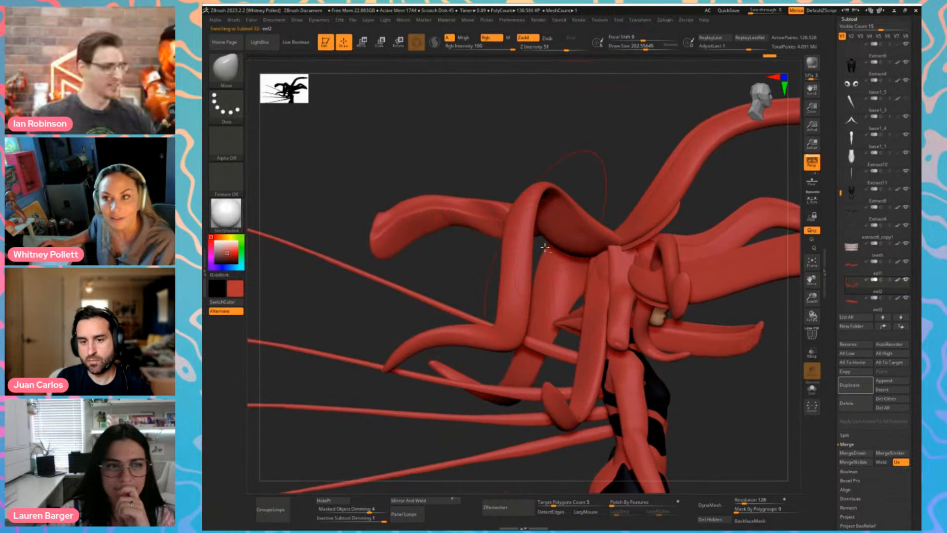
mouse_move(454, 213)
left_mouse_down()
mouse_move(448, 161)
mouse_move(446, 176)
mouse_move(406, 204)
mouse_move(448, 163)
mouse_move(419, 158)
mouse_move(444, 163)
left_mouse_up()
left_click_drag(607, 195, 770, 239, "alt")
left_click_drag(426, 379, 392, 372)
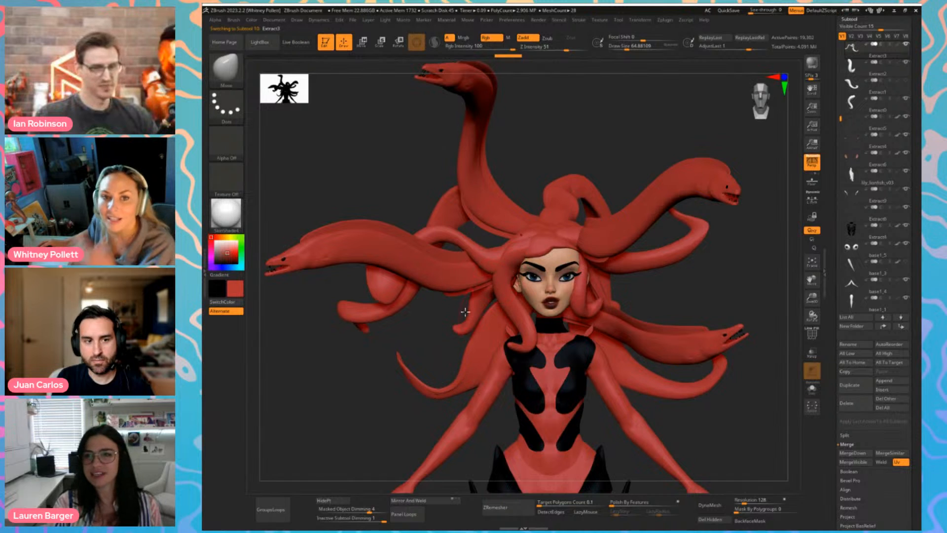
Swap the active colour back to black, select a single eel and duplicate it
key("v")
left_click_drag(353, 385, 334, 403, "alt")
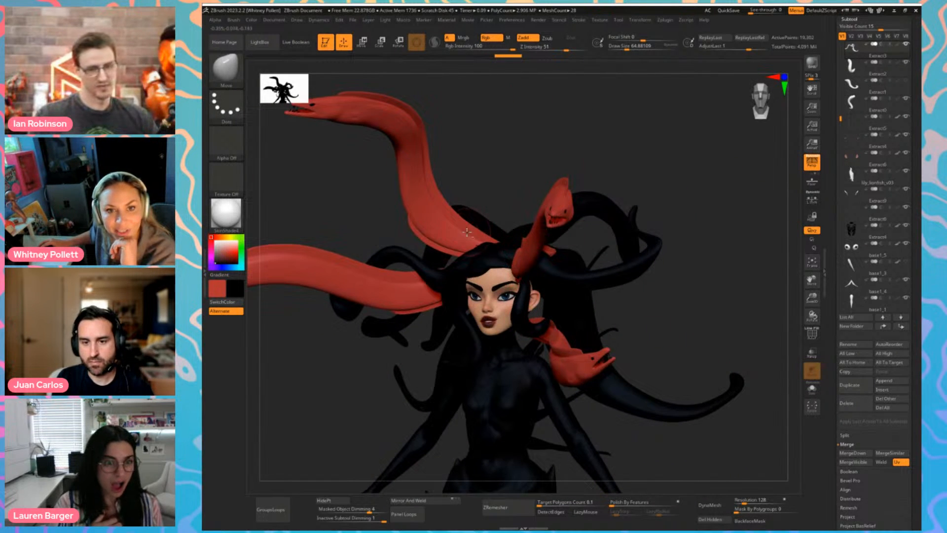
left_click(404, 294, "alt")
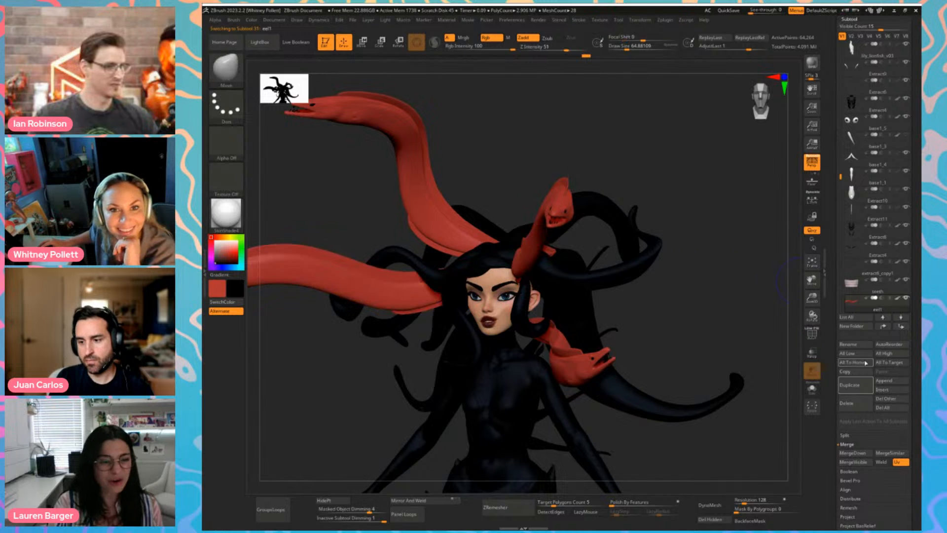
left_click(862, 385)
Move and rotate the duplicated eel so it rises from the top of the head between the two upper eels
key("w")
left_click_drag(629, 263, 674, 302)
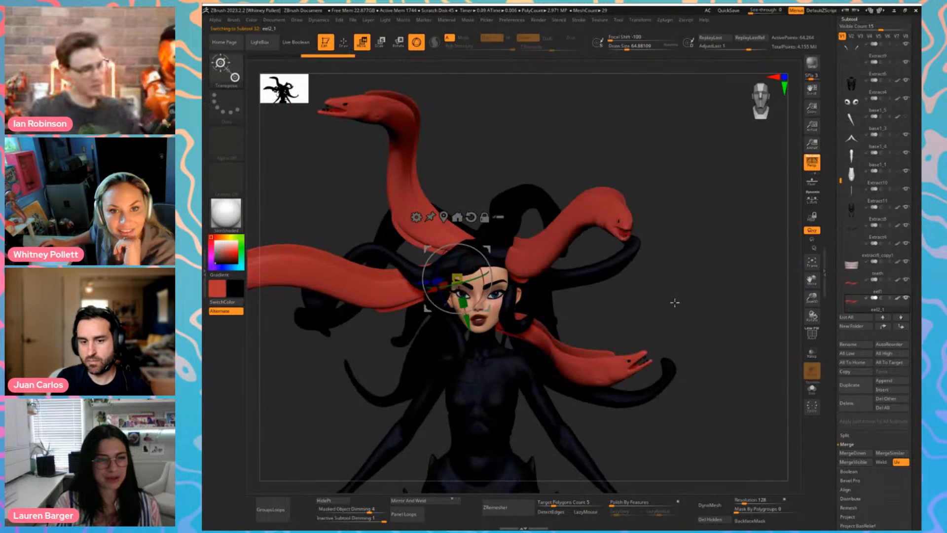
left_click_drag(487, 248, 530, 229)
left_click_drag(545, 166, 567, 228, "alt")
left_click_drag(534, 318, 583, 307)
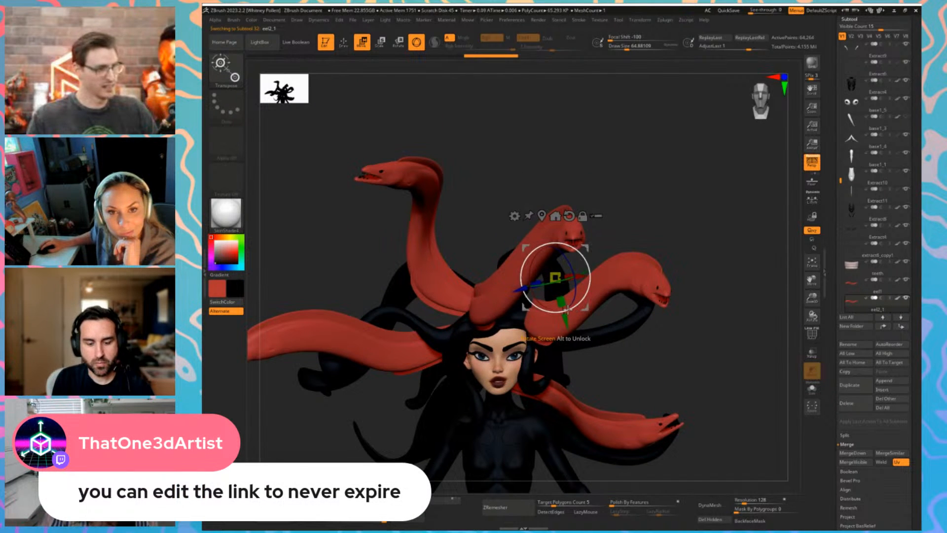
Tuck the new eel's base down into the hair with a large Move brush from a three-quarter view
key("b")
key("m")
key("v")
left_click_drag(615, 176, 560, 244)
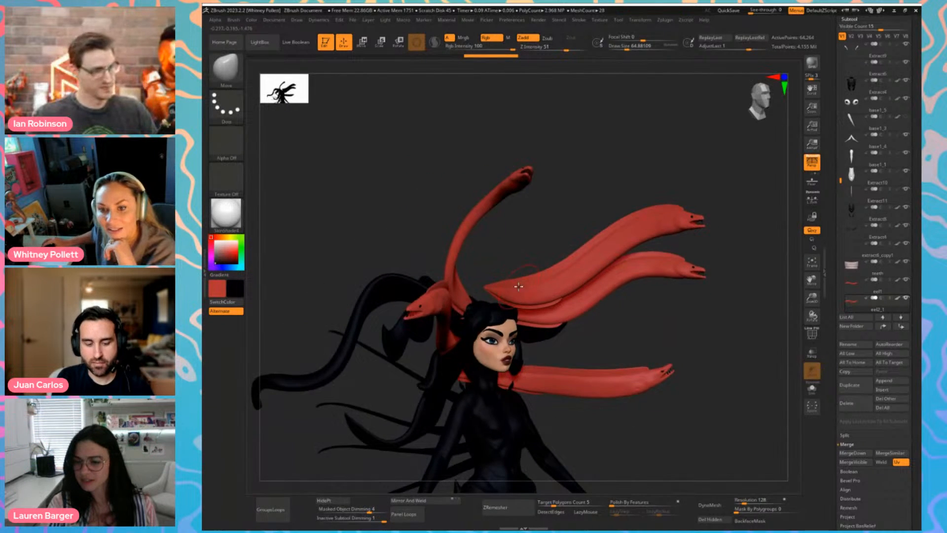
key("s")
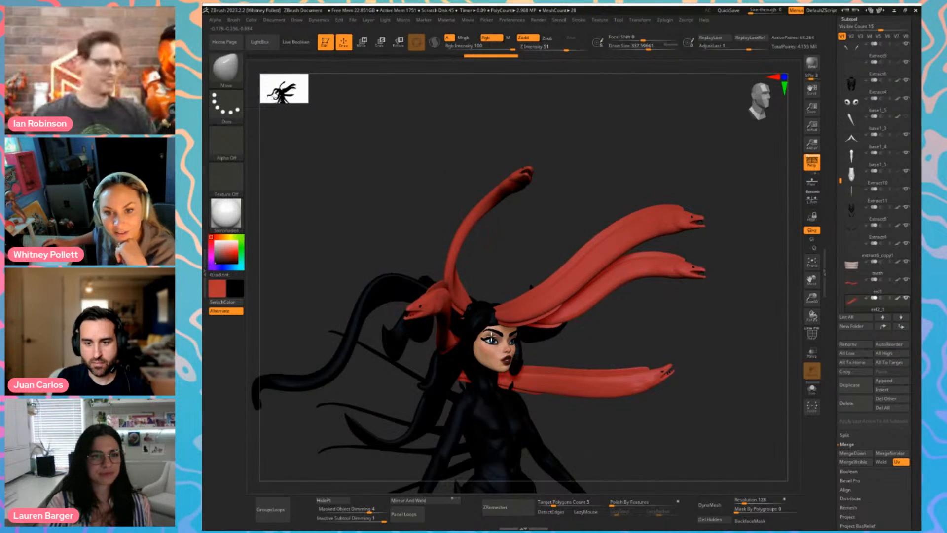
left_click_drag(541, 312, 530, 294)
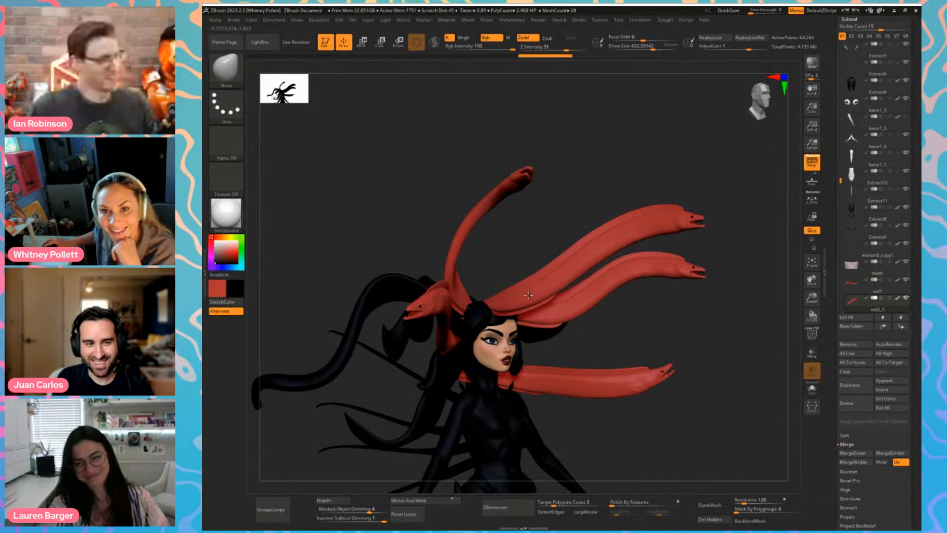
key("bracketleft")
mouse_move(700, 321)
left_mouse_down()
mouse_move(600, 332)
mouse_move(651, 188)
left_mouse_up()
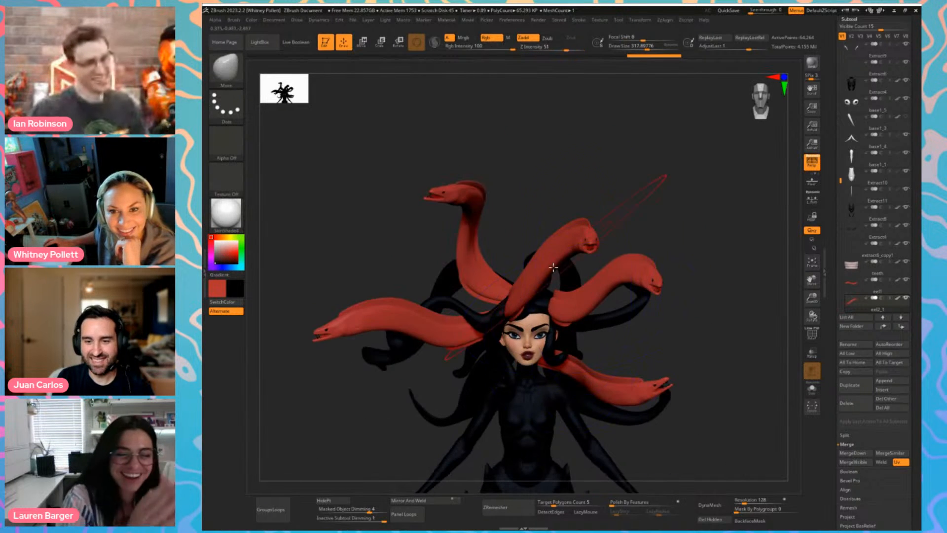
Bend the new eel's neck into an arch and reposition its lower body with Move brush strokes of varying size
key("s")
left_click_drag(552, 263, 545, 262)
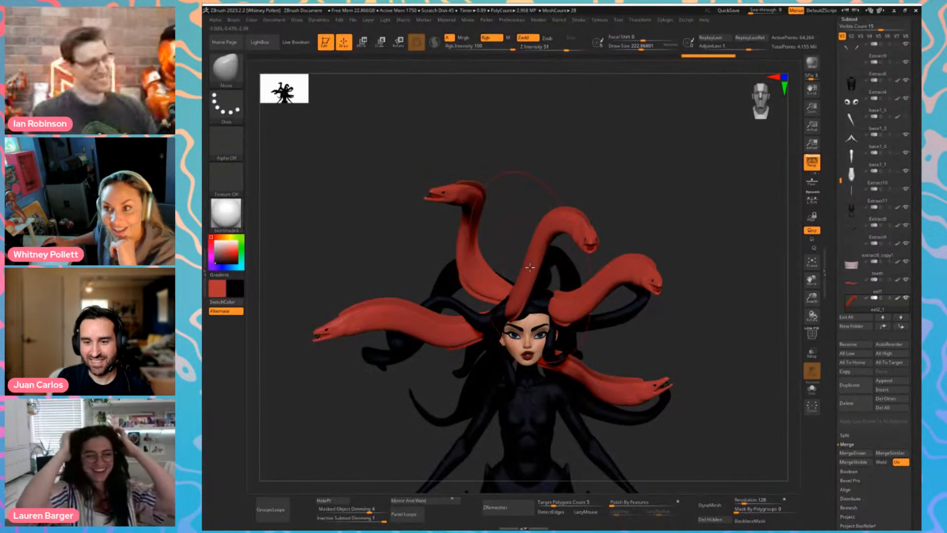
left_click_drag(526, 298, 530, 298)
mouse_move(604, 198)
left_mouse_down()
mouse_move(637, 175)
mouse_move(602, 213)
mouse_move(541, 230)
mouse_move(596, 229)
mouse_move(570, 176)
left_mouse_up()
key("s")
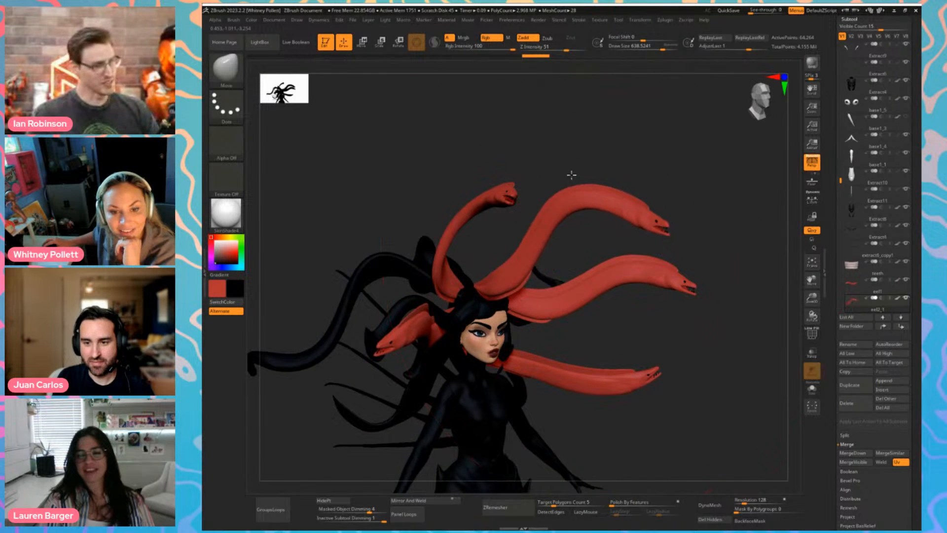
key("s")
left_click_drag(497, 293, 505, 309)
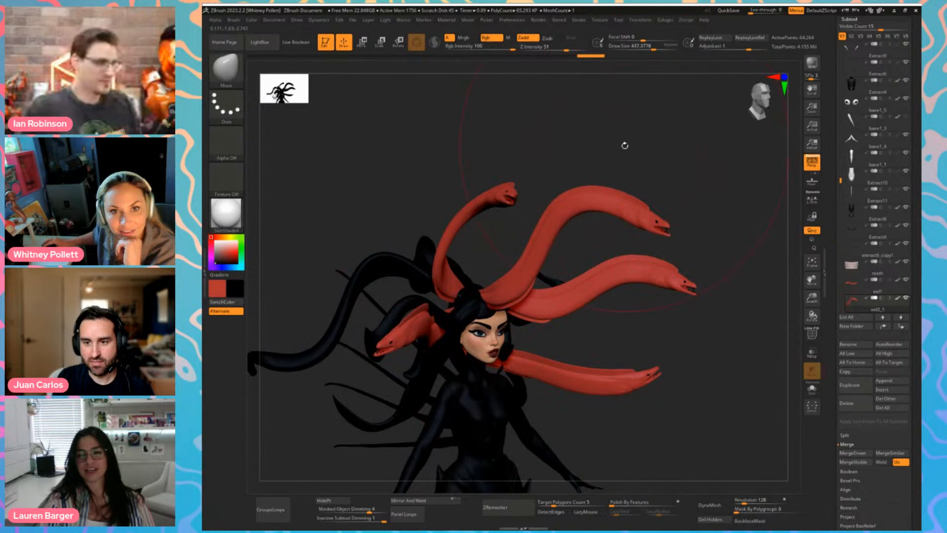
Pull the new eel upright above the head and shift its head outward with larger Move brush strokes
mouse_move(625, 146)
left_mouse_down()
mouse_move(596, 135)
mouse_move(577, 194)
mouse_move(536, 261)
left_mouse_up()
key("s")
left_click_drag(532, 275, 513, 291)
mouse_move(593, 202)
left_mouse_down()
mouse_move(552, 270)
mouse_move(525, 284)
left_mouse_up()
key("s")
left_click_drag(587, 186, 637, 193)
key("s")
left_click_drag(572, 211, 536, 208)
key("s")
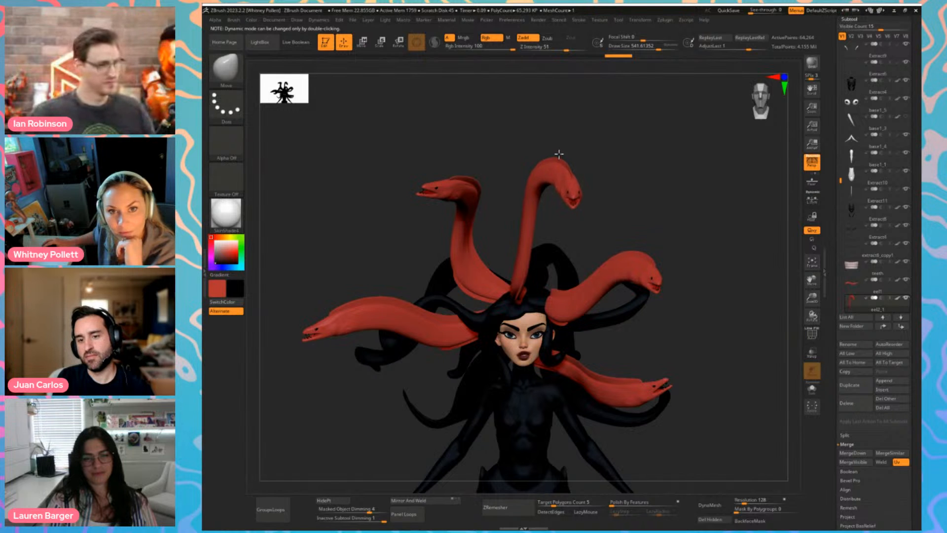
left_click_drag(565, 137, 586, 139)
Bow the upright eel's neck towards her left side and stretch its head higher with a Move brush of about 318
key("s")
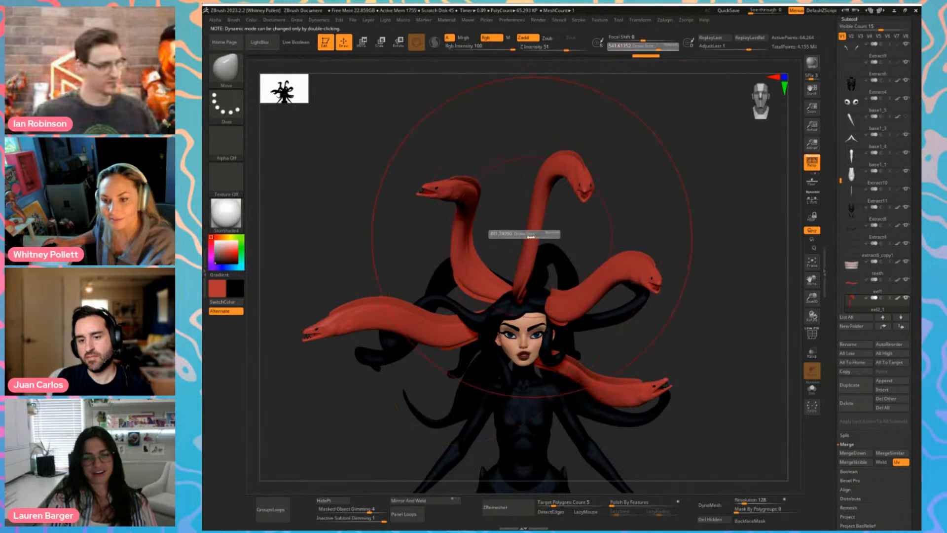
left_click_drag(524, 235, 511, 235)
mouse_move(569, 252)
left_mouse_down()
mouse_move(491, 246)
mouse_move(636, 267)
mouse_move(603, 245)
left_mouse_up()
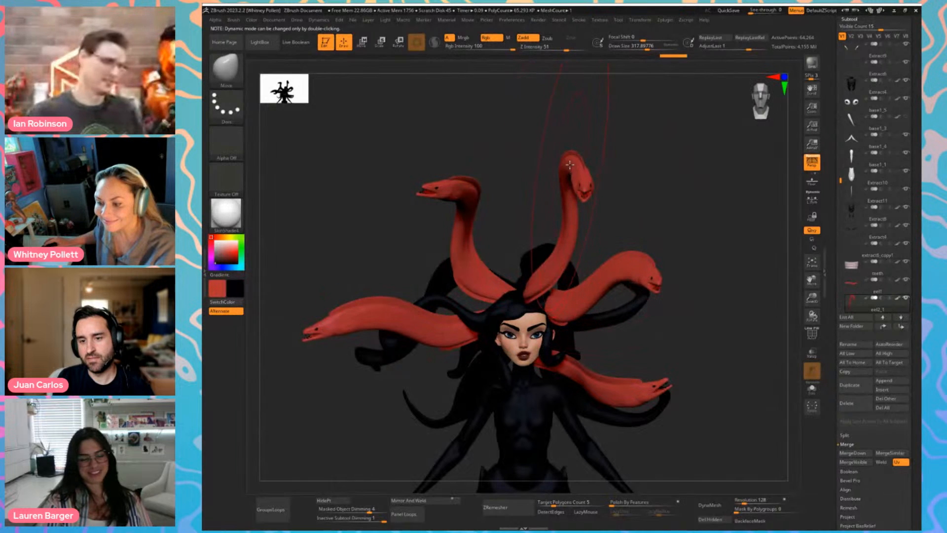
mouse_move(560, 174)
left_mouse_down()
mouse_move(601, 176)
mouse_move(521, 179)
mouse_move(504, 236)
mouse_move(512, 232)
mouse_move(495, 236)
mouse_move(531, 226)
mouse_move(526, 194)
mouse_move(567, 87)
left_mouse_up()
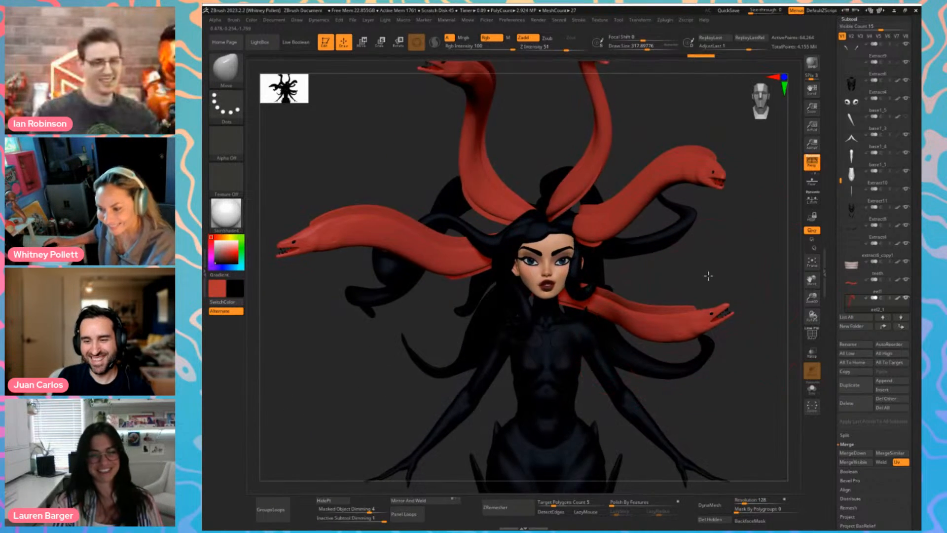
Select the body mesh and try to adjust the forearms with a Move brush of about 344
left_click_drag(708, 276, 715, 474, "alt")
left_click_drag(707, 356, 610, 290, "alt")
left_click(592, 278, "alt")
key("s")
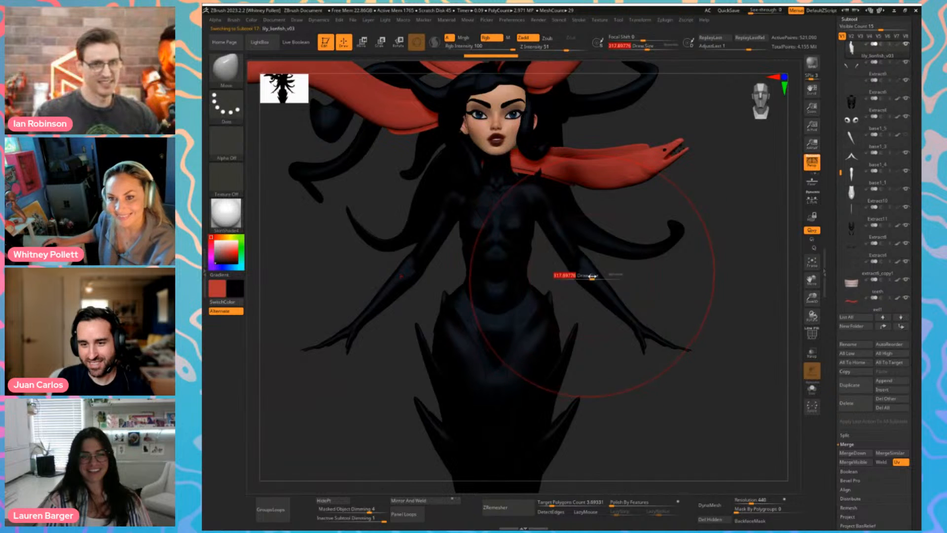
key("s")
mouse_move(577, 269)
left_mouse_down()
mouse_move(604, 277)
mouse_move(588, 280)
left_mouse_up()
key("s")
key("ctrl+z")
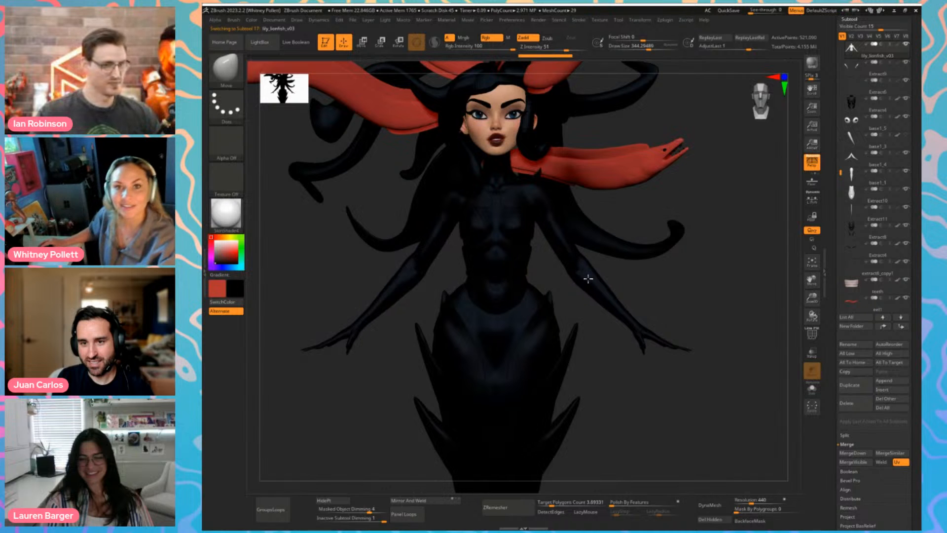
Select the middle eel on her left side and nudge its lower body with a Move brush of about 212
right_click_drag(719, 282, 672, 281, "ctrl")
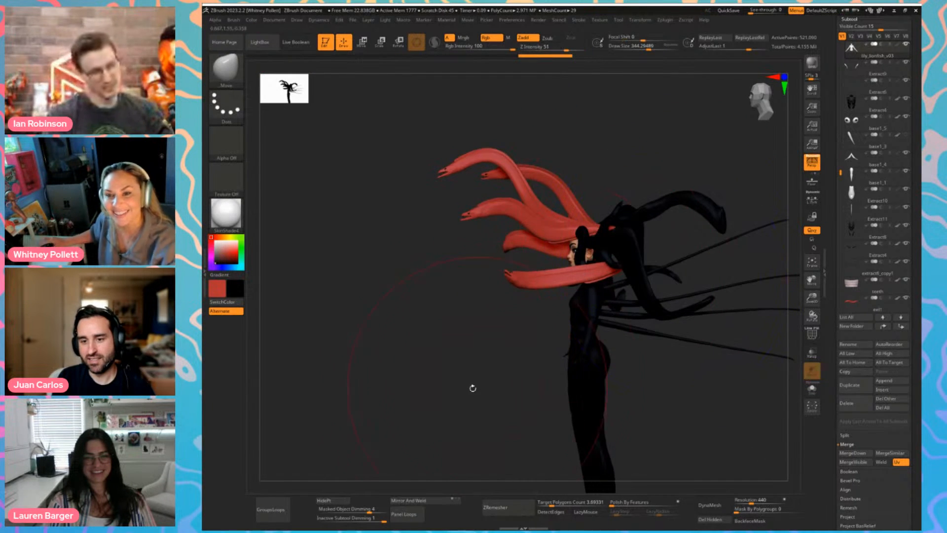
right_click_drag(471, 387, 511, 365, "shift")
right_click_drag(755, 245, 681, 345)
right_click_drag(670, 279, 612, 269)
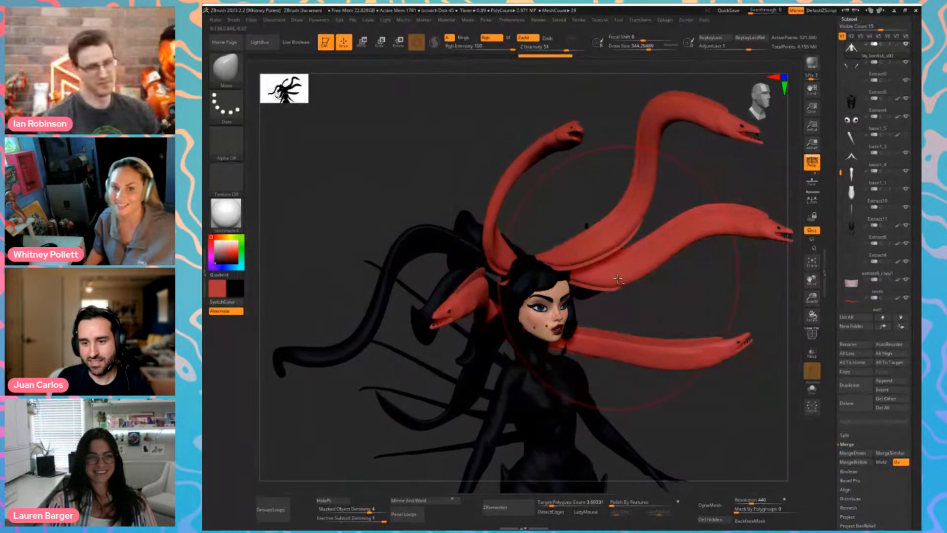
left_click(612, 269, "alt")
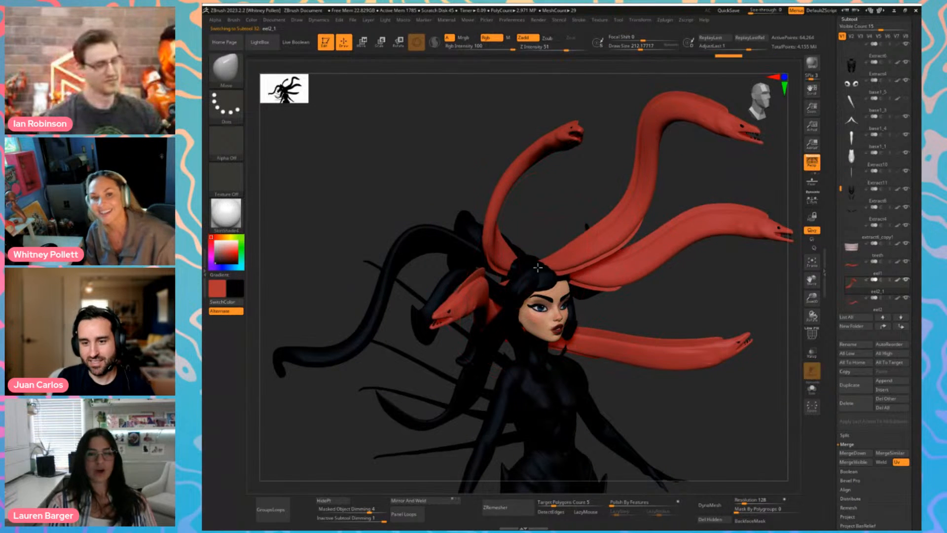
left_click_drag(614, 238, 604, 226)
Arch the horizontal eel on her right side upward with a Move brush of about 293 and refine its curve at about 163
mouse_move(583, 221)
right_mouse_down()
mouse_move(586, 201)
mouse_move(563, 194)
mouse_move(531, 205)
right_mouse_up()
key("s")
left_click(522, 223)
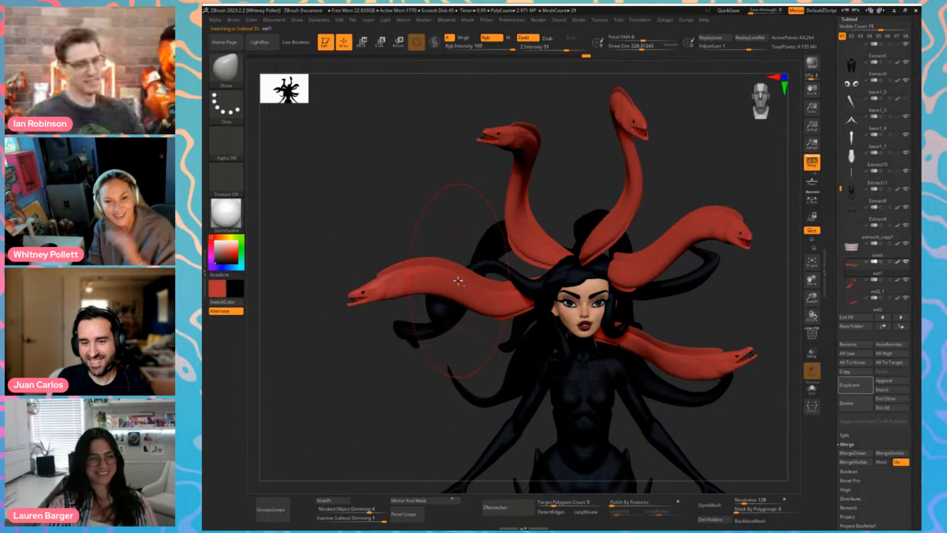
mouse_move(456, 277)
left_mouse_down()
mouse_move(460, 250)
mouse_move(437, 234)
left_mouse_up()
key("ctrl+z")
key("s")
left_click(435, 273)
key("ctrl+z")
left_click_drag(444, 278, 448, 224)
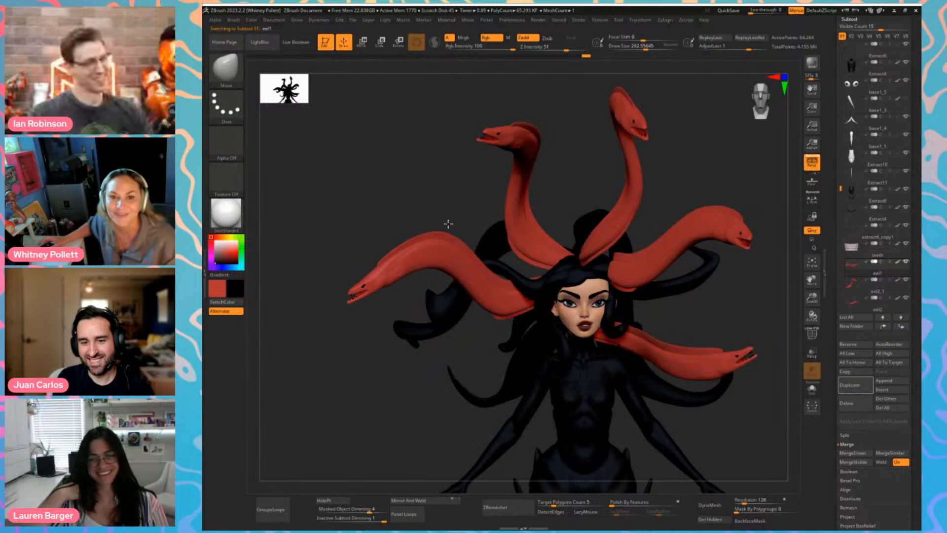
key("s")
left_click(379, 296)
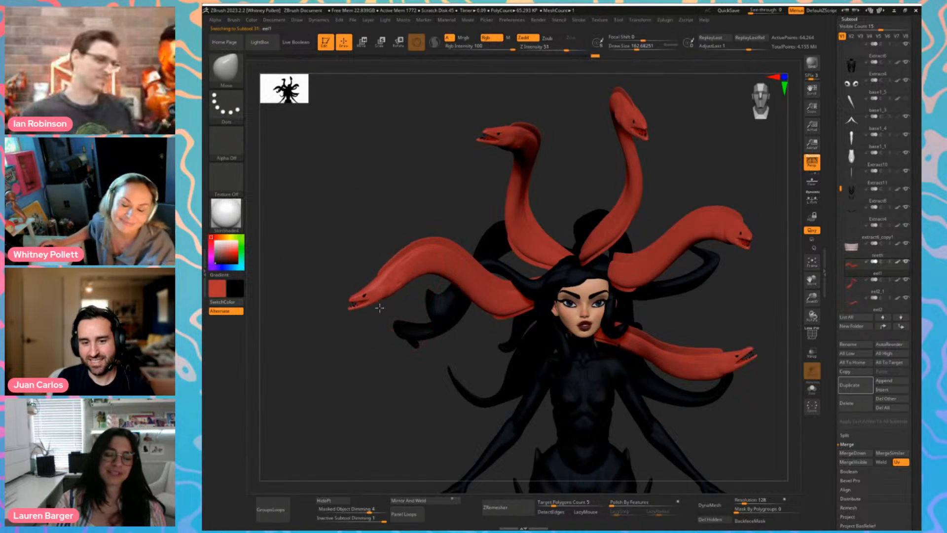
Select the hair strand extending behind her head and reshape its arch with a Move brush of about 108
mouse_move(372, 218)
left_mouse_down()
mouse_move(688, 416)
mouse_move(695, 283)
mouse_move(674, 313)
mouse_move(661, 309)
mouse_move(642, 459)
mouse_move(683, 307)
mouse_move(717, 362)
mouse_move(721, 334)
mouse_move(537, 170)
mouse_move(558, 171)
mouse_move(548, 228)
left_mouse_up()
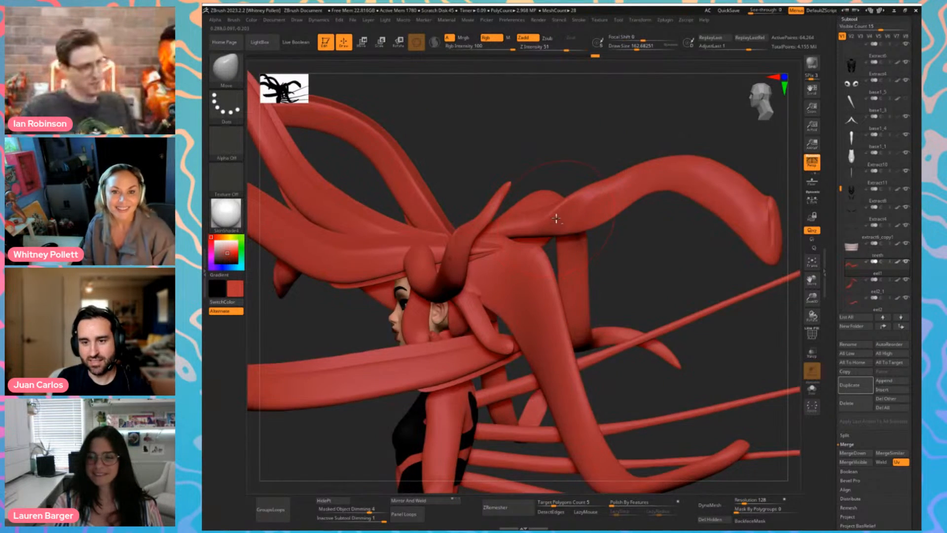
left_click(556, 218, "alt")
left_click_drag(585, 129, 570, 154, "alt")
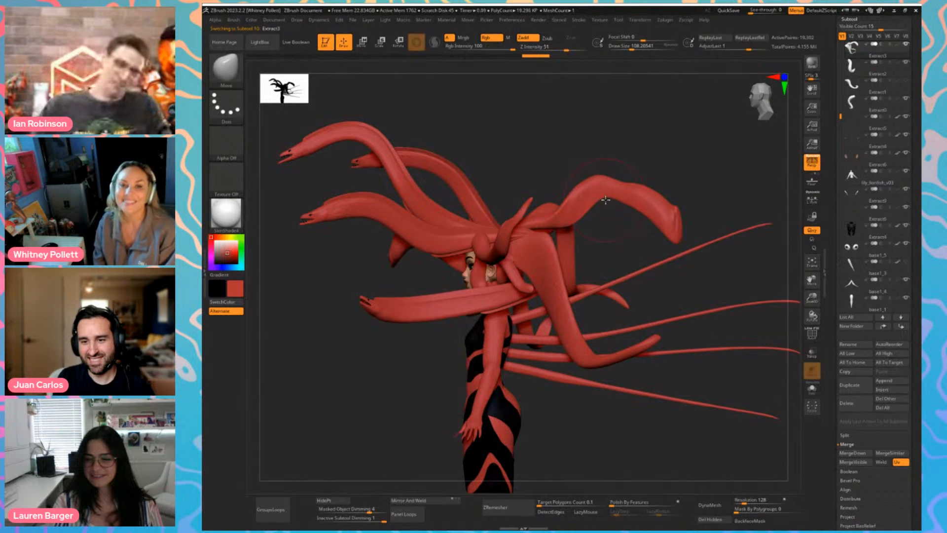
mouse_move(630, 195)
left_mouse_down()
mouse_move(615, 161)
mouse_move(592, 194)
left_mouse_up()
Select an upright eel above the head and adjust its body with Move brush strokes of varying size
left_click(523, 208, "alt")
key("s")
left_click_drag(522, 209, 540, 209)
mouse_move(540, 209)
left_mouse_down()
mouse_move(561, 188)
mouse_move(534, 218)
left_mouse_up()
key("ctrl+z")
key("s")
mouse_move(535, 211)
left_mouse_down()
mouse_move(592, 173)
mouse_move(645, 168)
left_mouse_up()
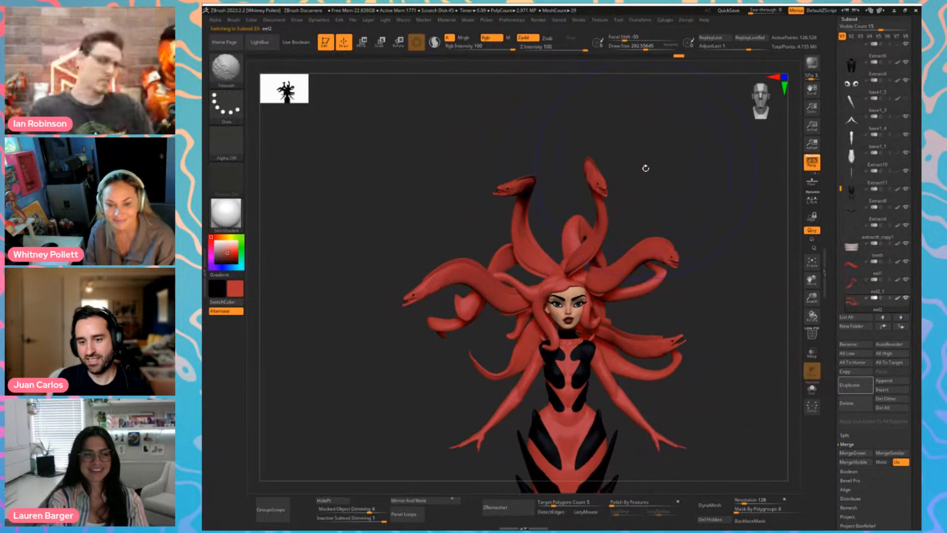
Select the hair strand beneath the upper eel on her left side and curl its tip outward and up with Move brush strokes
mouse_move(703, 197)
left_mouse_down("alt")
mouse_move(651, 141)
mouse_move(696, 183)
left_mouse_up("alt")
key("s")
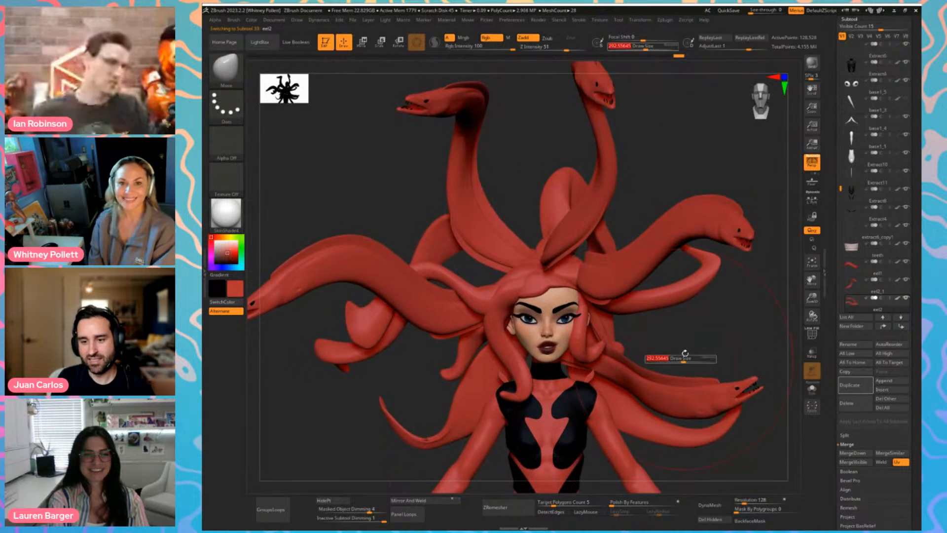
left_click_drag(685, 354, 671, 316)
left_click(675, 304, "alt")
mouse_move(744, 339)
left_mouse_down("shift")
mouse_move(686, 314)
mouse_move(682, 326)
left_mouse_up("shift")
key("s")
key("s")
mouse_move(696, 310)
left_mouse_down()
mouse_move(702, 338)
mouse_move(735, 334)
mouse_move(699, 311)
mouse_move(704, 328)
left_mouse_up()
key("s")
key("s")
left_click_drag(676, 295, 675, 292)
left_click_drag(708, 330, 753, 232, "alt")
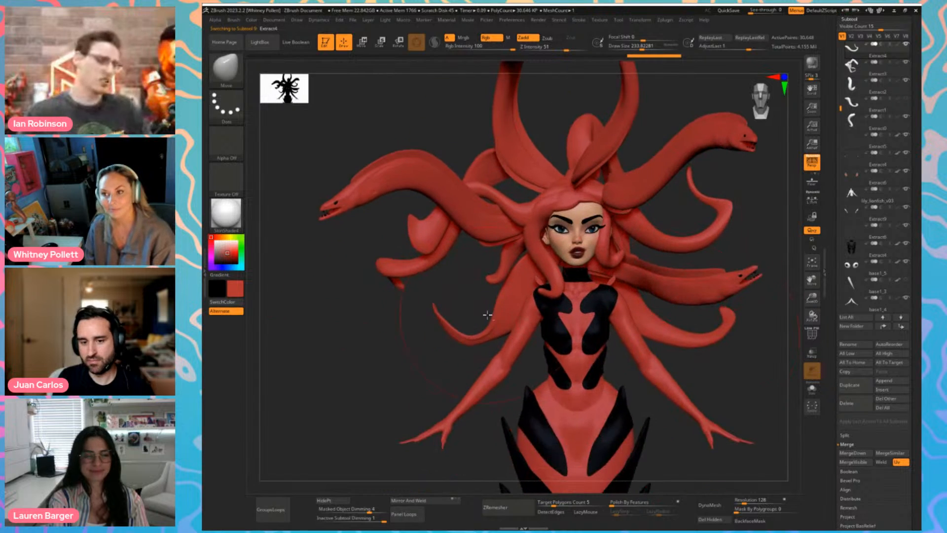
Select the face mesh and try to pull the mouth corners up into a smirk with Move brush sizes of about 172 and 112
mouse_move(440, 347)
left_mouse_down()
mouse_move(402, 355)
mouse_move(440, 347)
mouse_move(391, 372)
mouse_move(383, 389)
mouse_move(390, 379)
left_mouse_up()
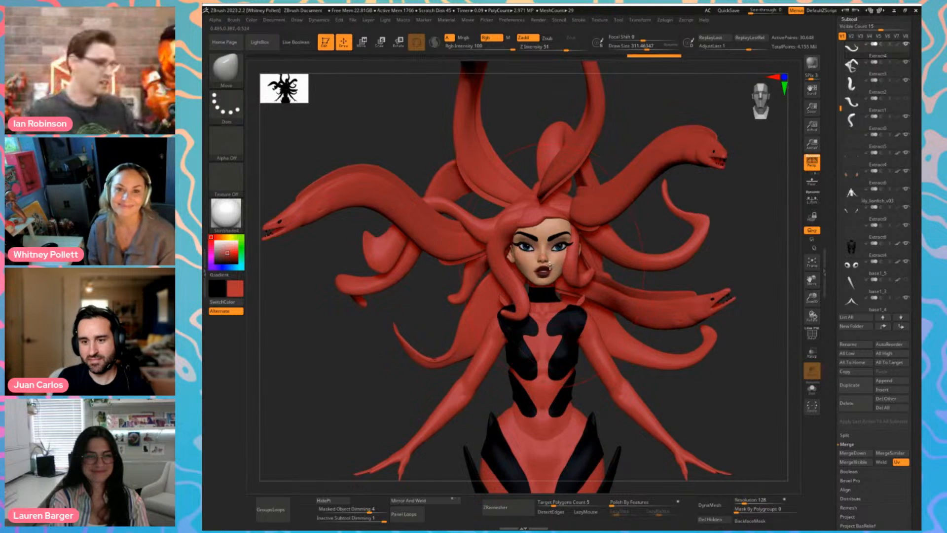
left_click(540, 270, "alt")
key("f")
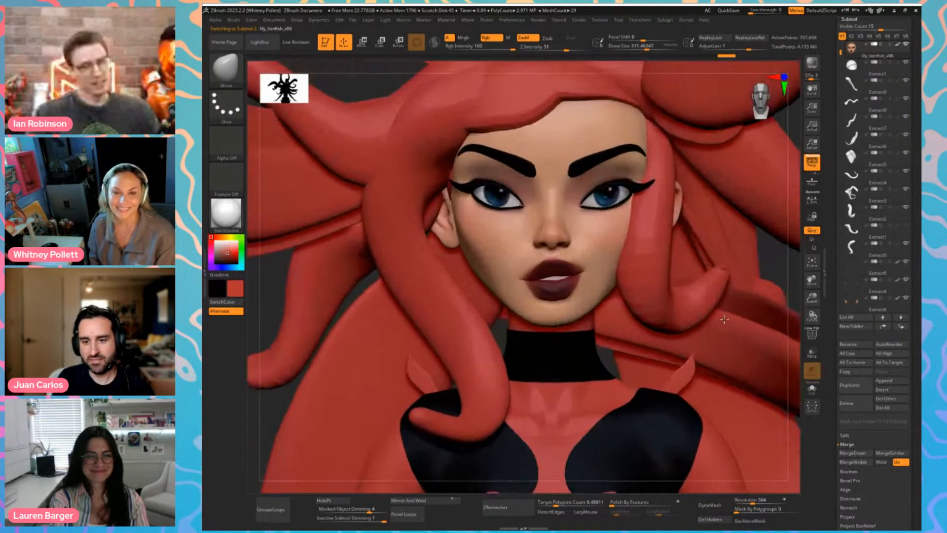
mouse_move(538, 288)
left_mouse_down()
mouse_move(518, 284)
mouse_move(518, 258)
left_mouse_up()
key("ctrl+z")
key("s")
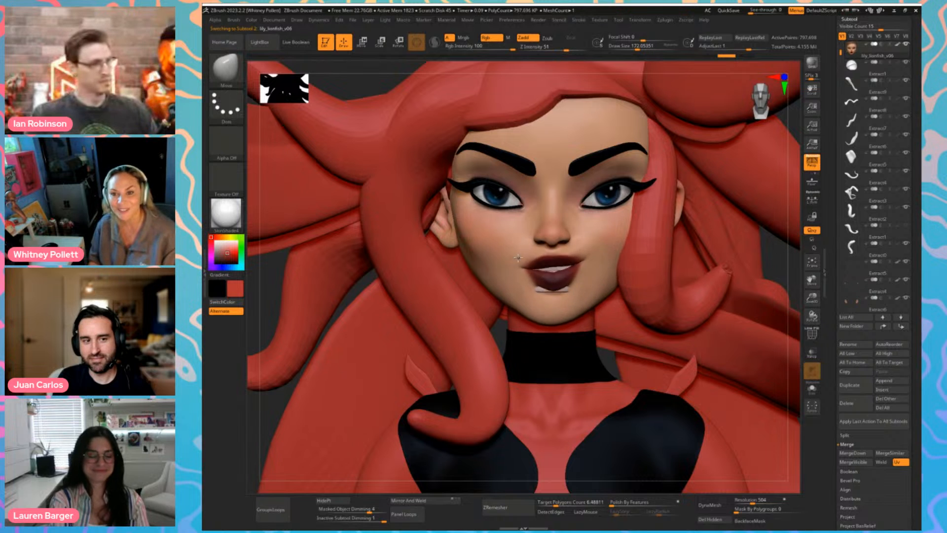
key("ctrl+z")
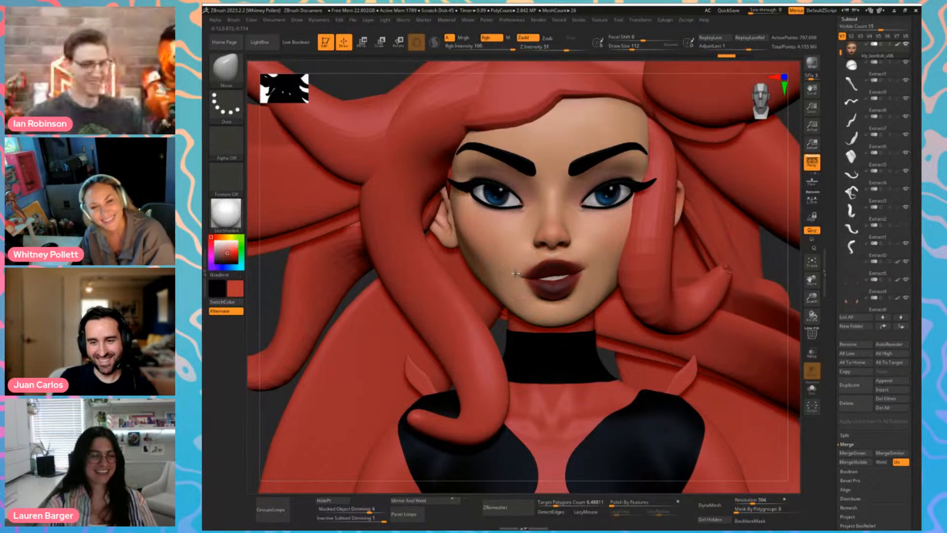
mouse_move(515, 273)
left_mouse_down()
mouse_move(514, 204)
mouse_move(514, 240)
left_mouse_up()
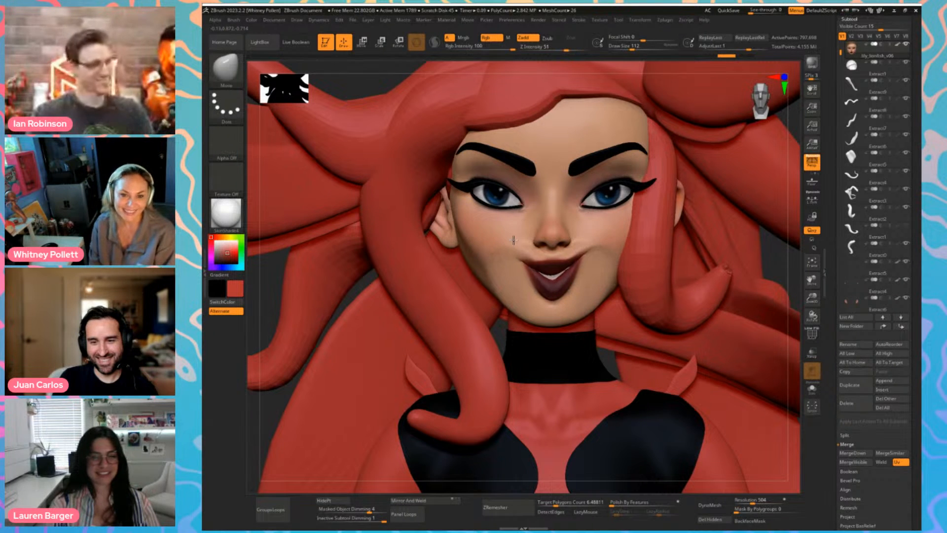
left_click_drag(527, 202, 508, 204)
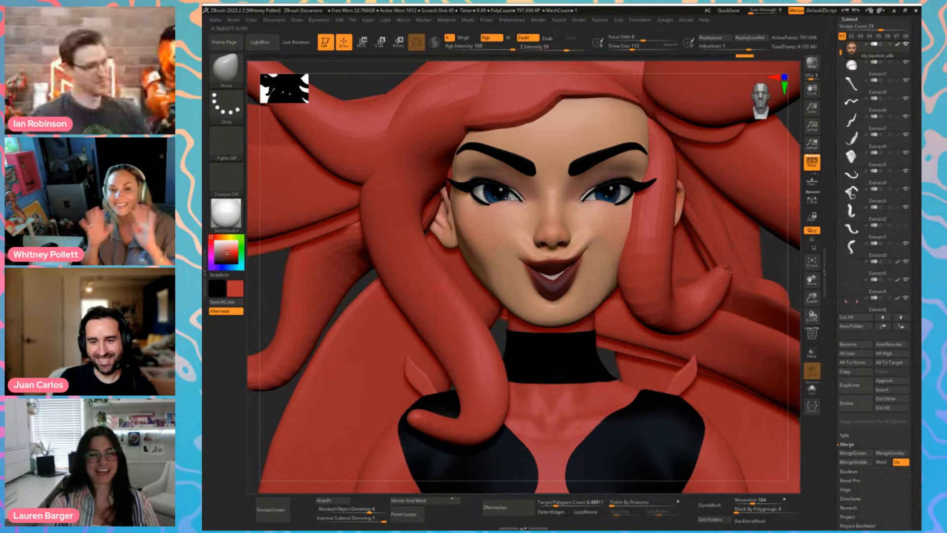
key("ctrl+z")
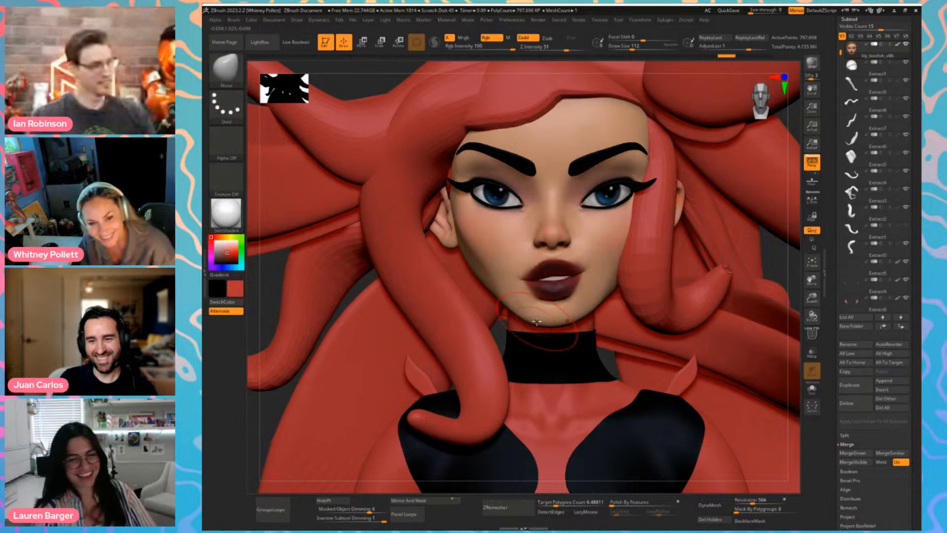
Place full-figure front and side snapshots on the canvas and orbit an enlarged live model beside them to compare the silhouettes
key("f")
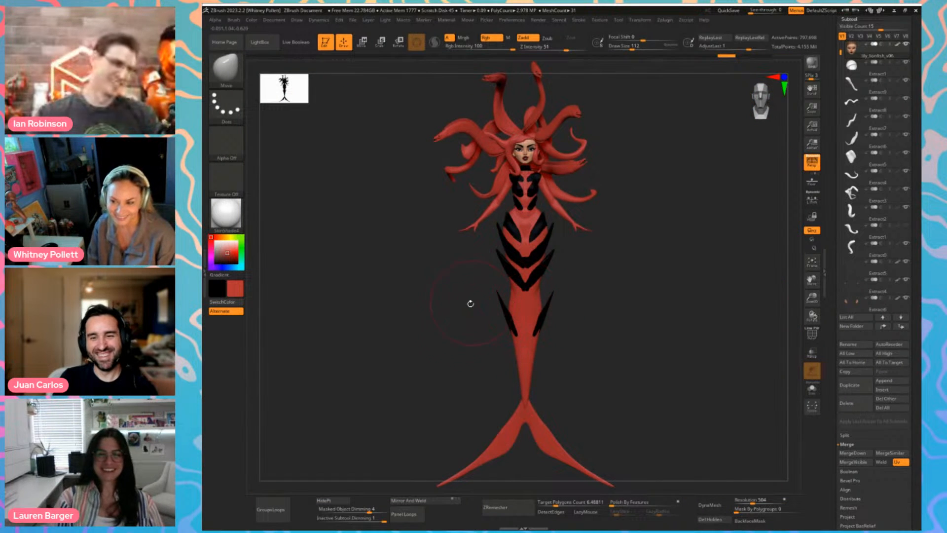
left_click_drag(471, 304, 454, 335)
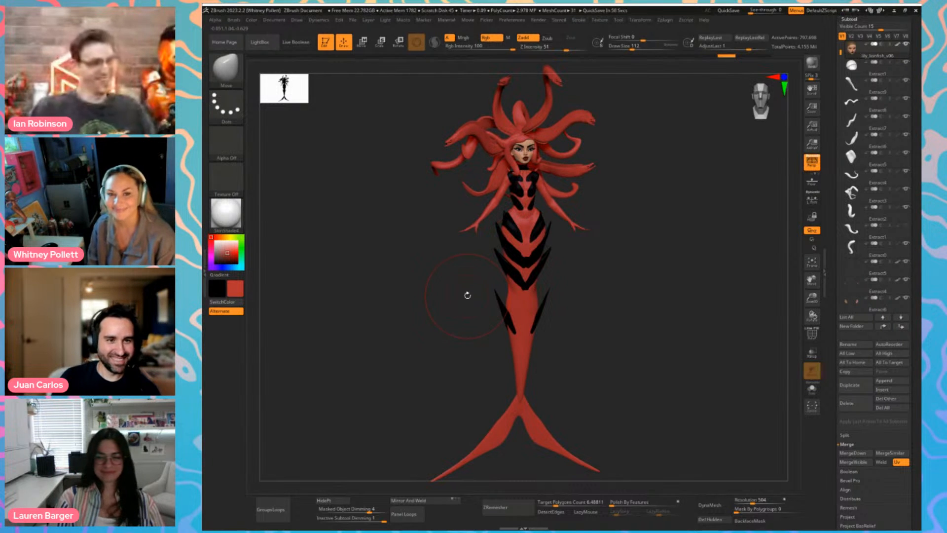
left_click_drag(421, 338, 378, 345)
key("shift+s")
left_click_drag(681, 311, 730, 318)
mouse_move(327, 292)
left_mouse_down()
mouse_move(334, 324)
mouse_move(340, 295)
mouse_move(338, 312)
mouse_move(345, 300)
mouse_move(371, 307)
left_mouse_up()
left_click_drag(573, 309, 444, 415)
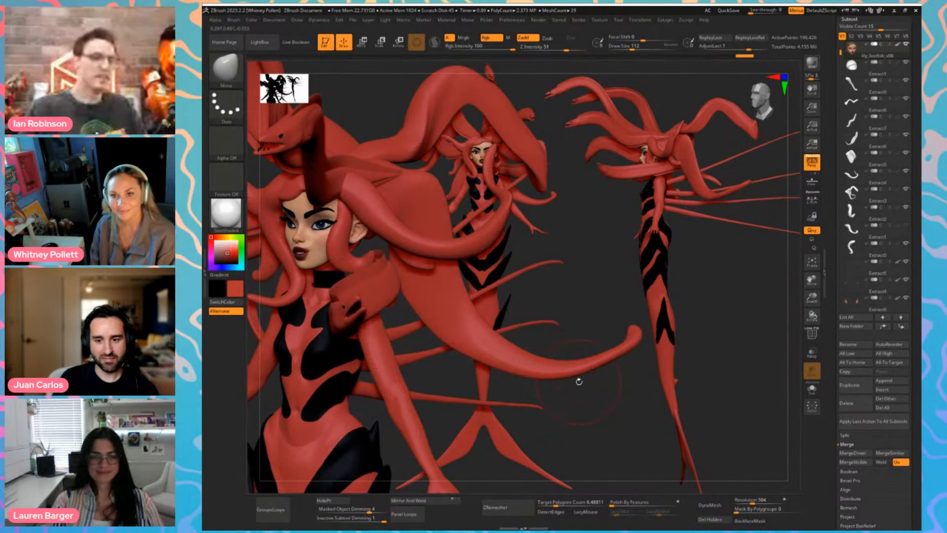
mouse_move(579, 381)
left_mouse_down()
mouse_move(597, 393)
mouse_move(570, 393)
left_mouse_up()
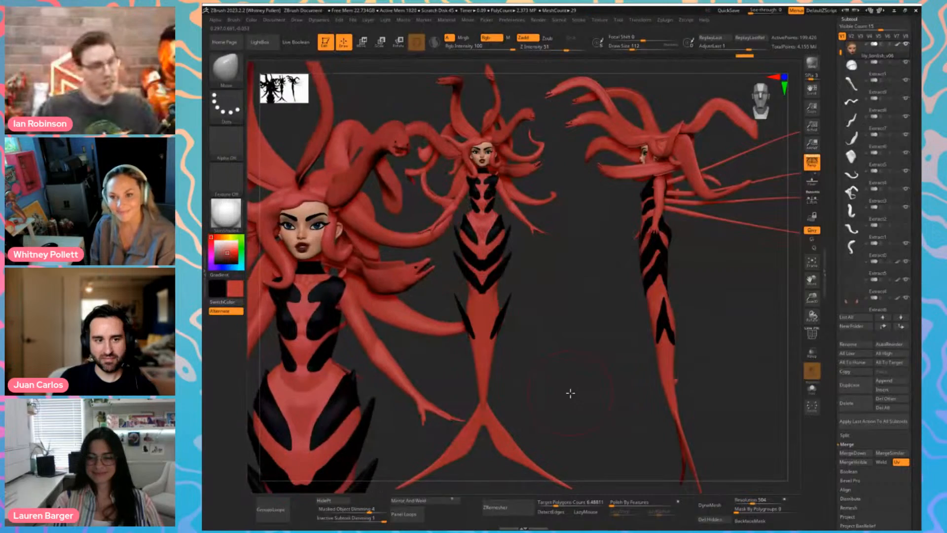